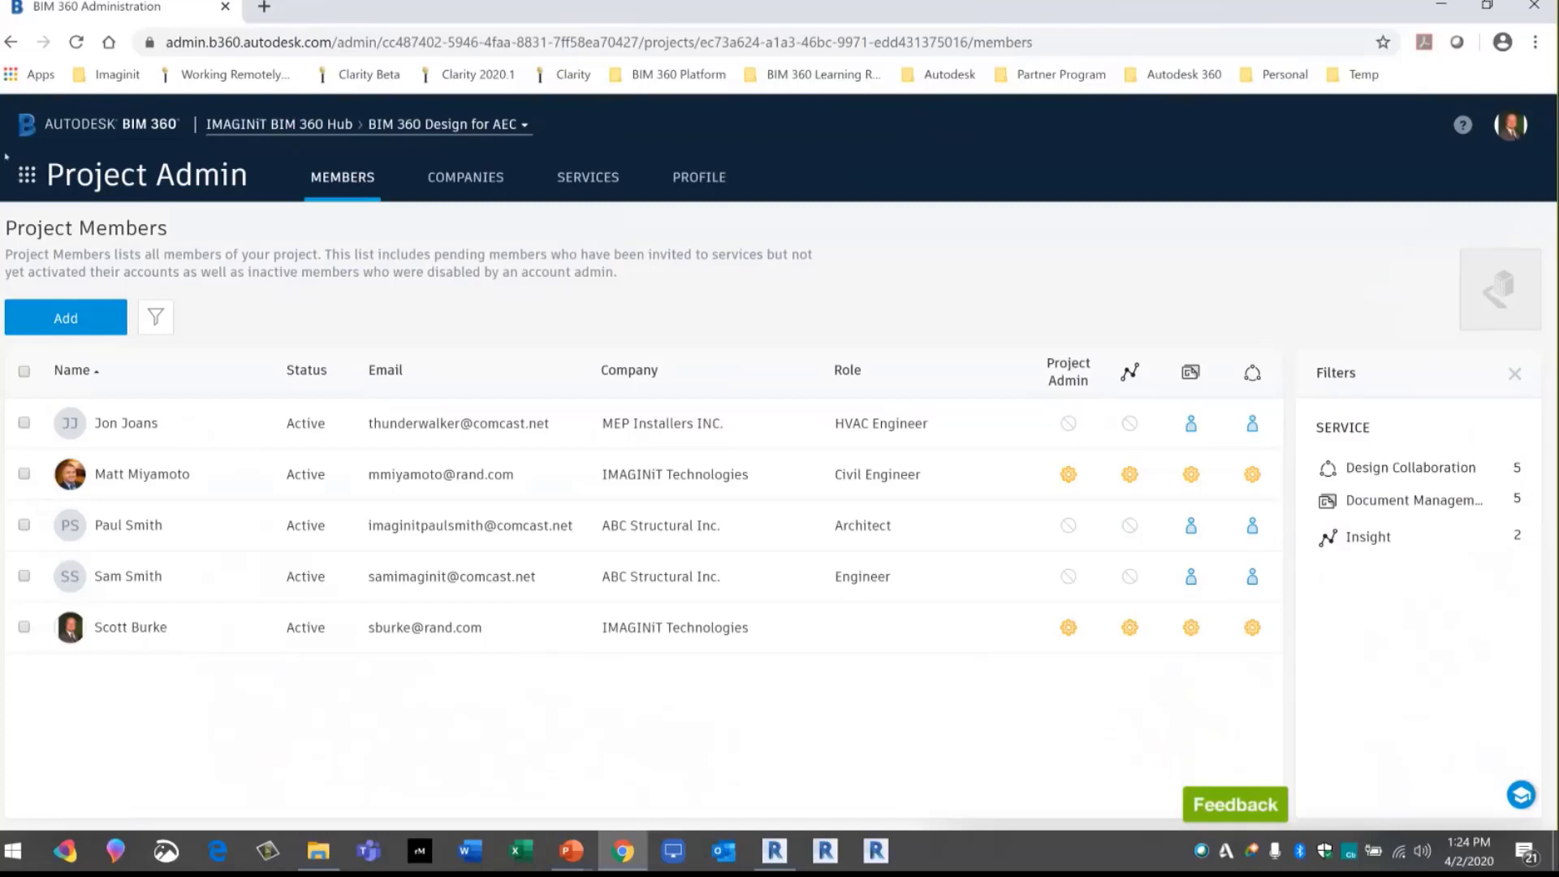
Switch from Project Admin to the Document Management module of the BIM 360 Design for AEC project
click(27, 175)
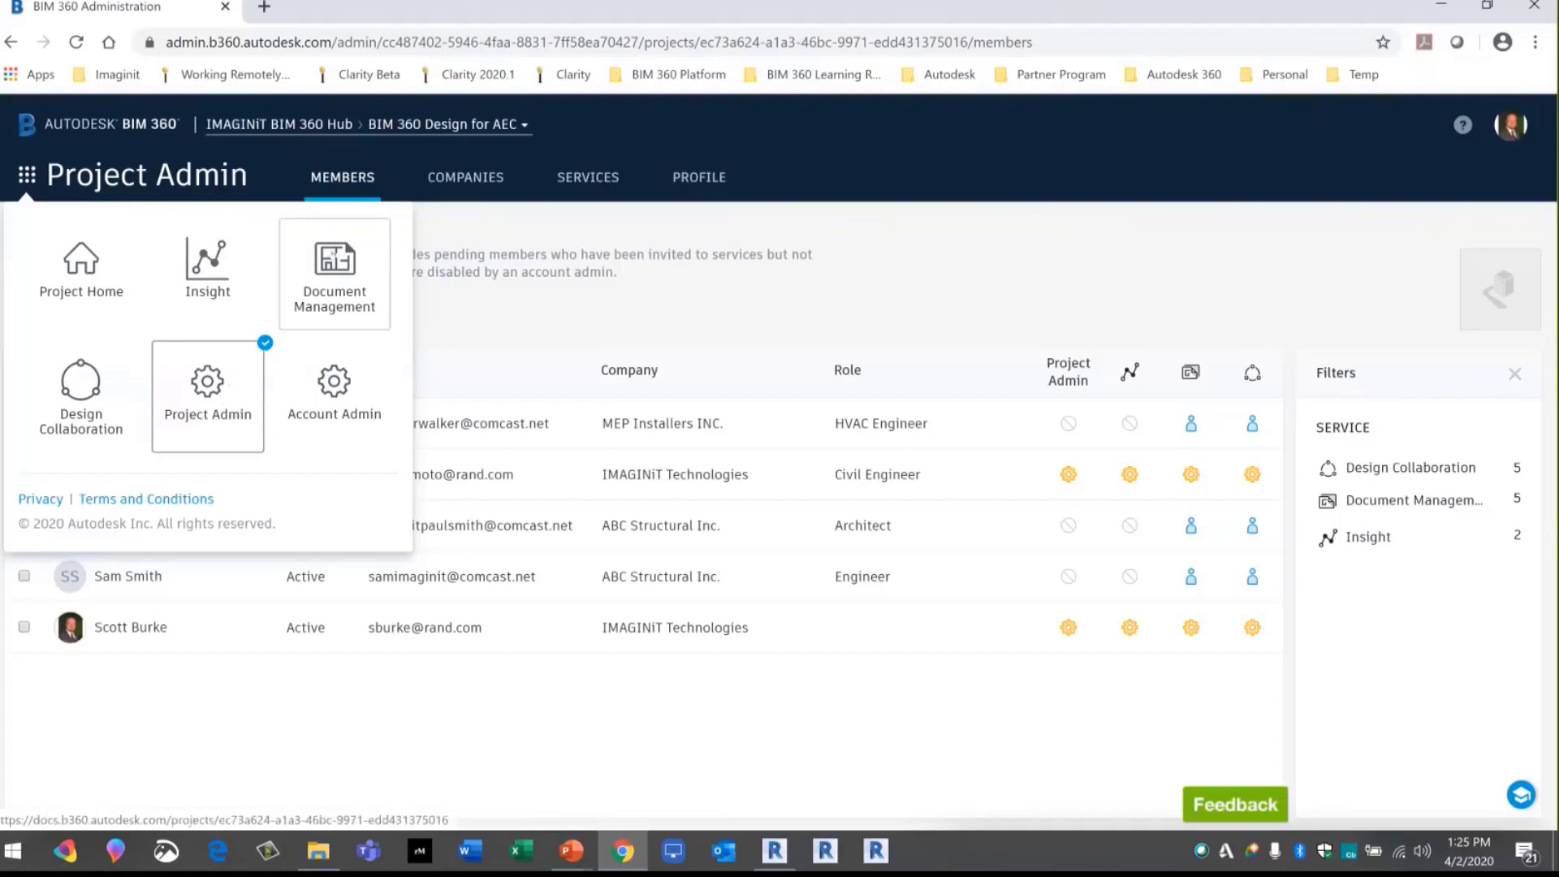
click(335, 268)
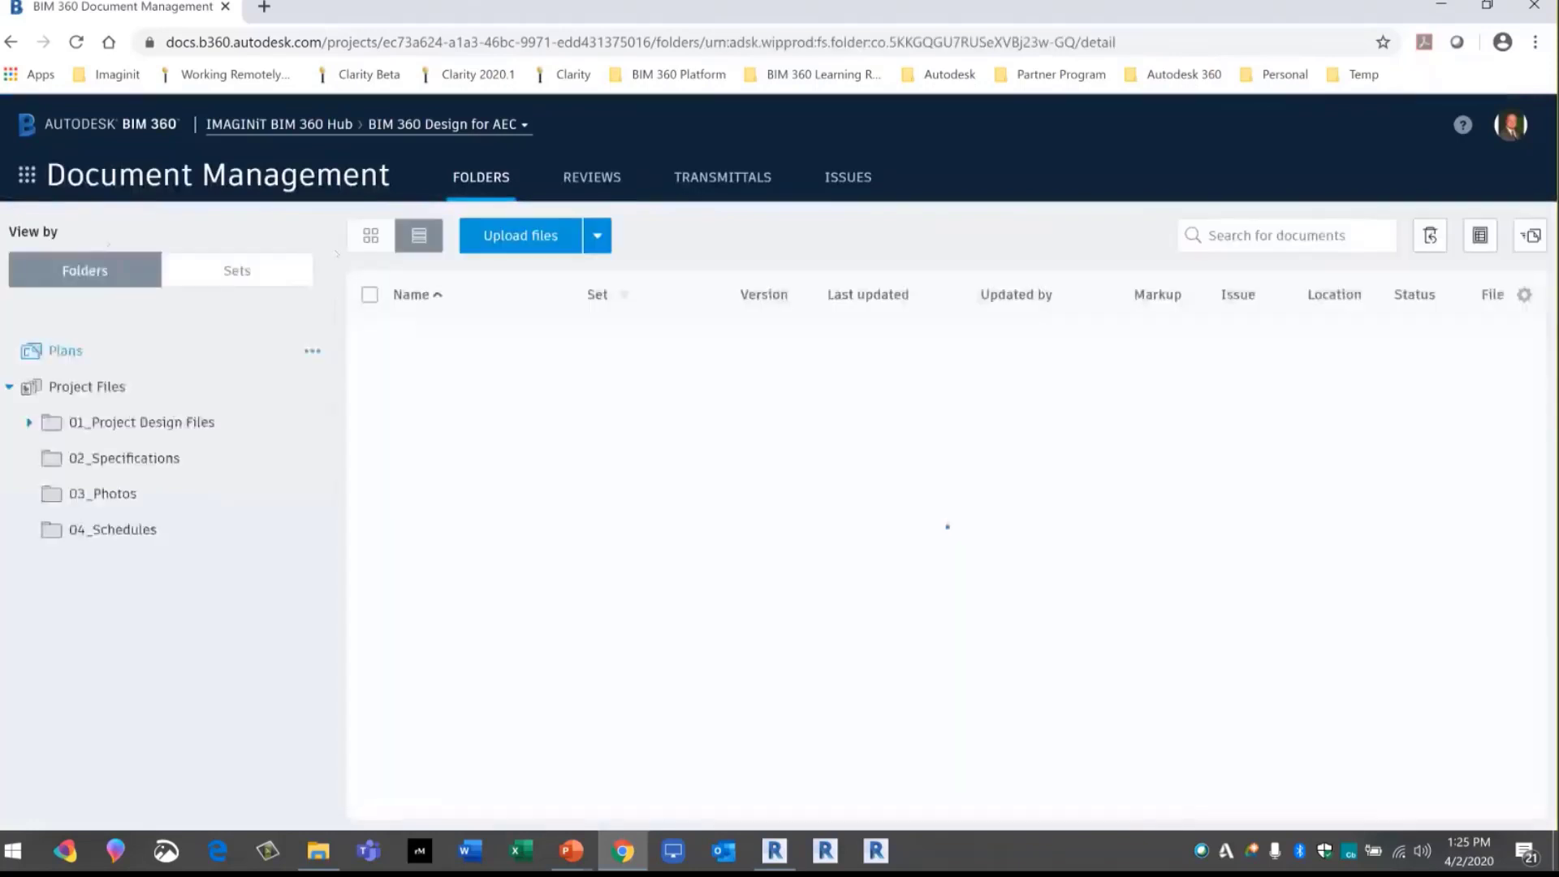
click(8, 388)
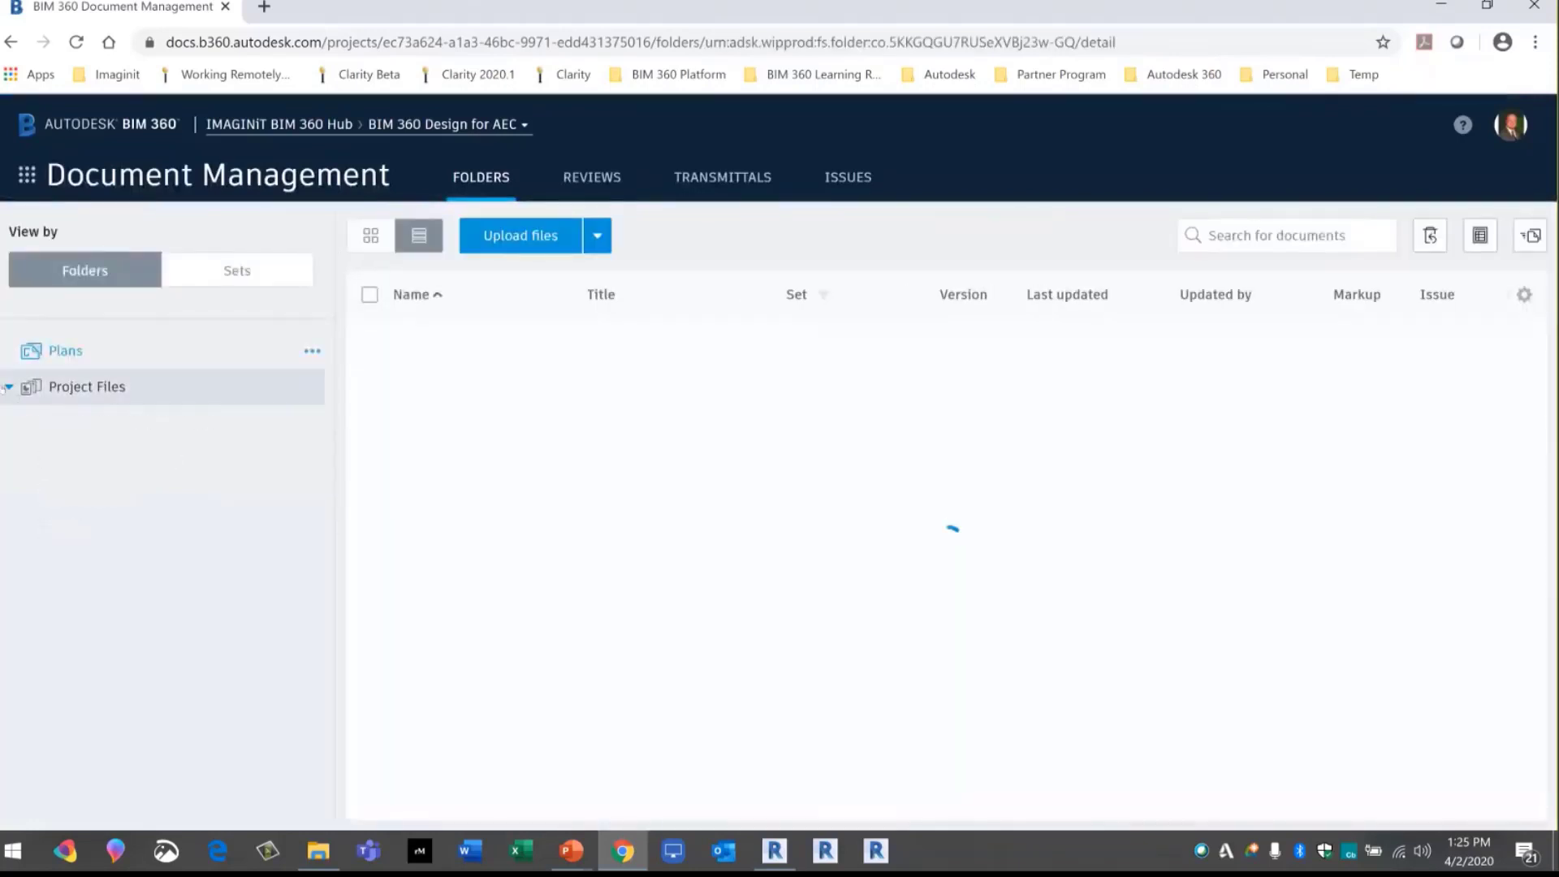
click(27, 175)
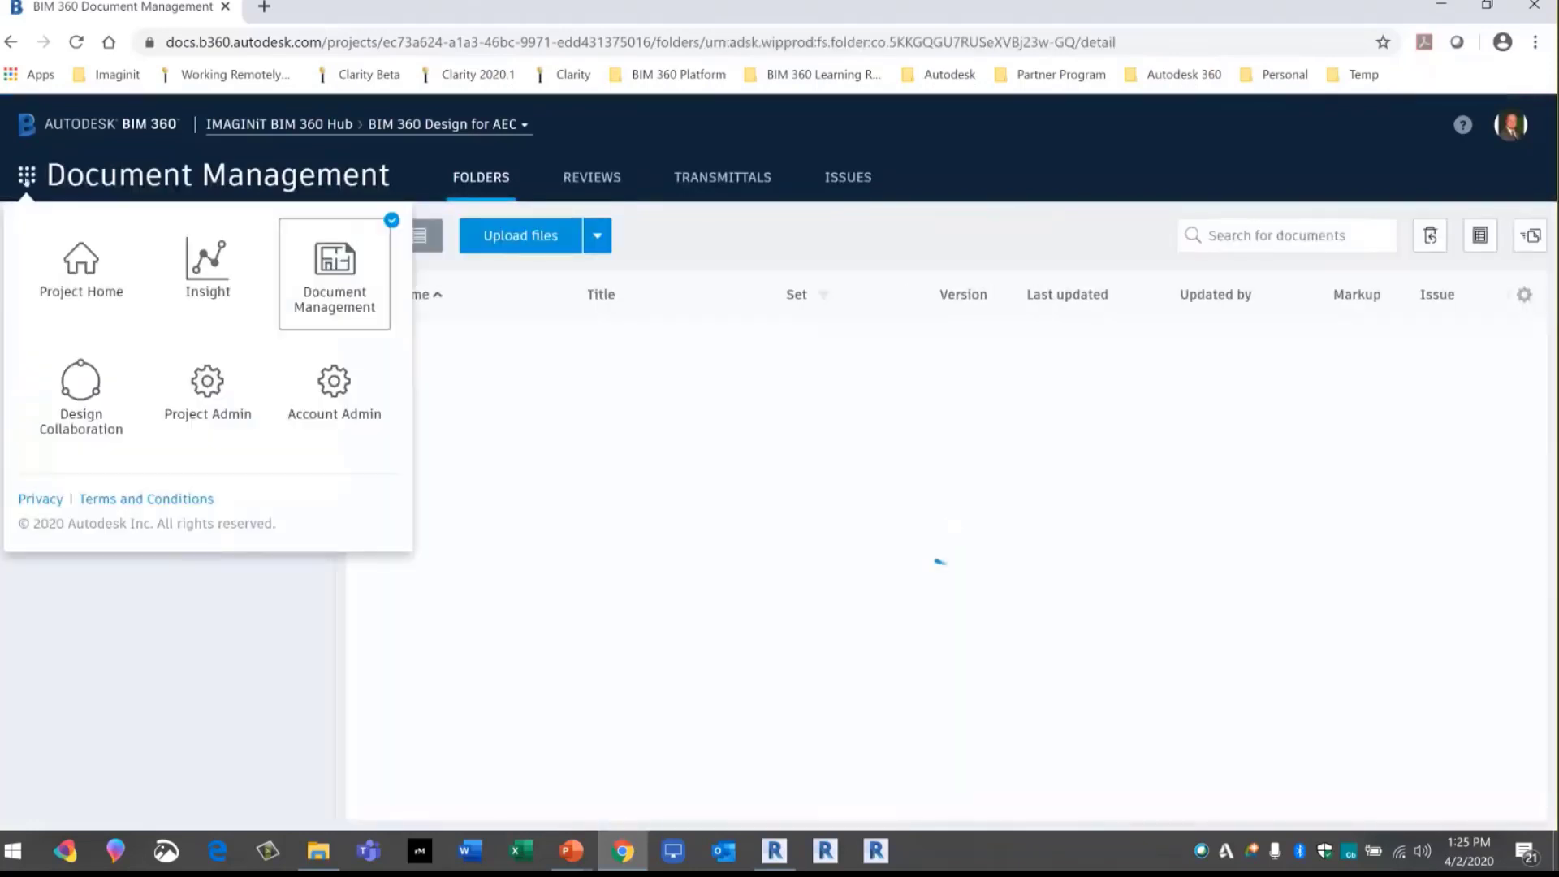
click(27, 180)
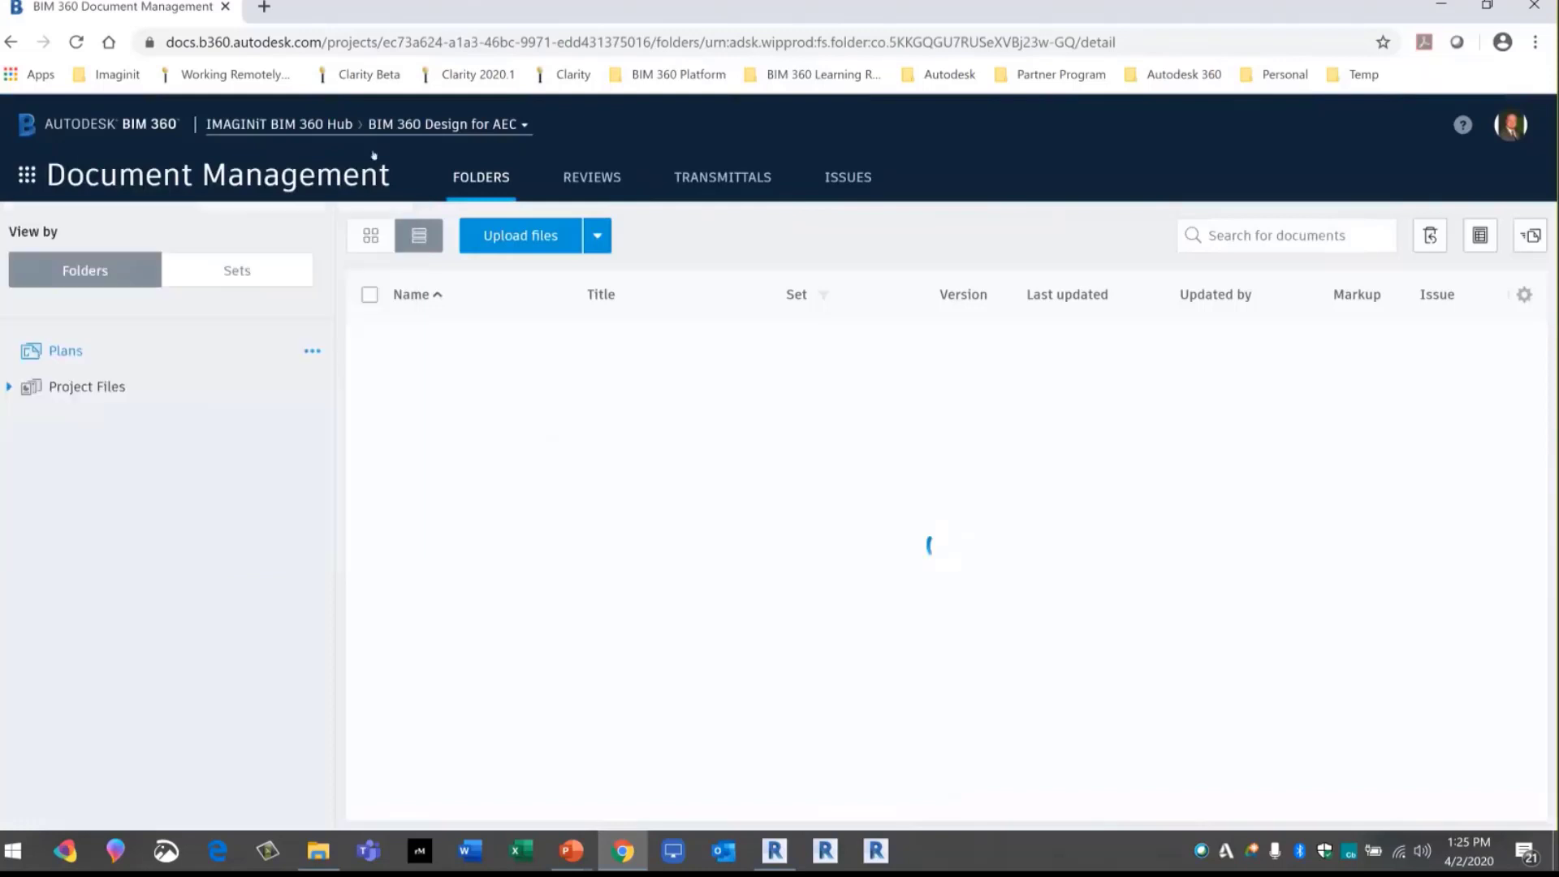
Search the hub's project list for "food" and close the list without changing projects
click(404, 127)
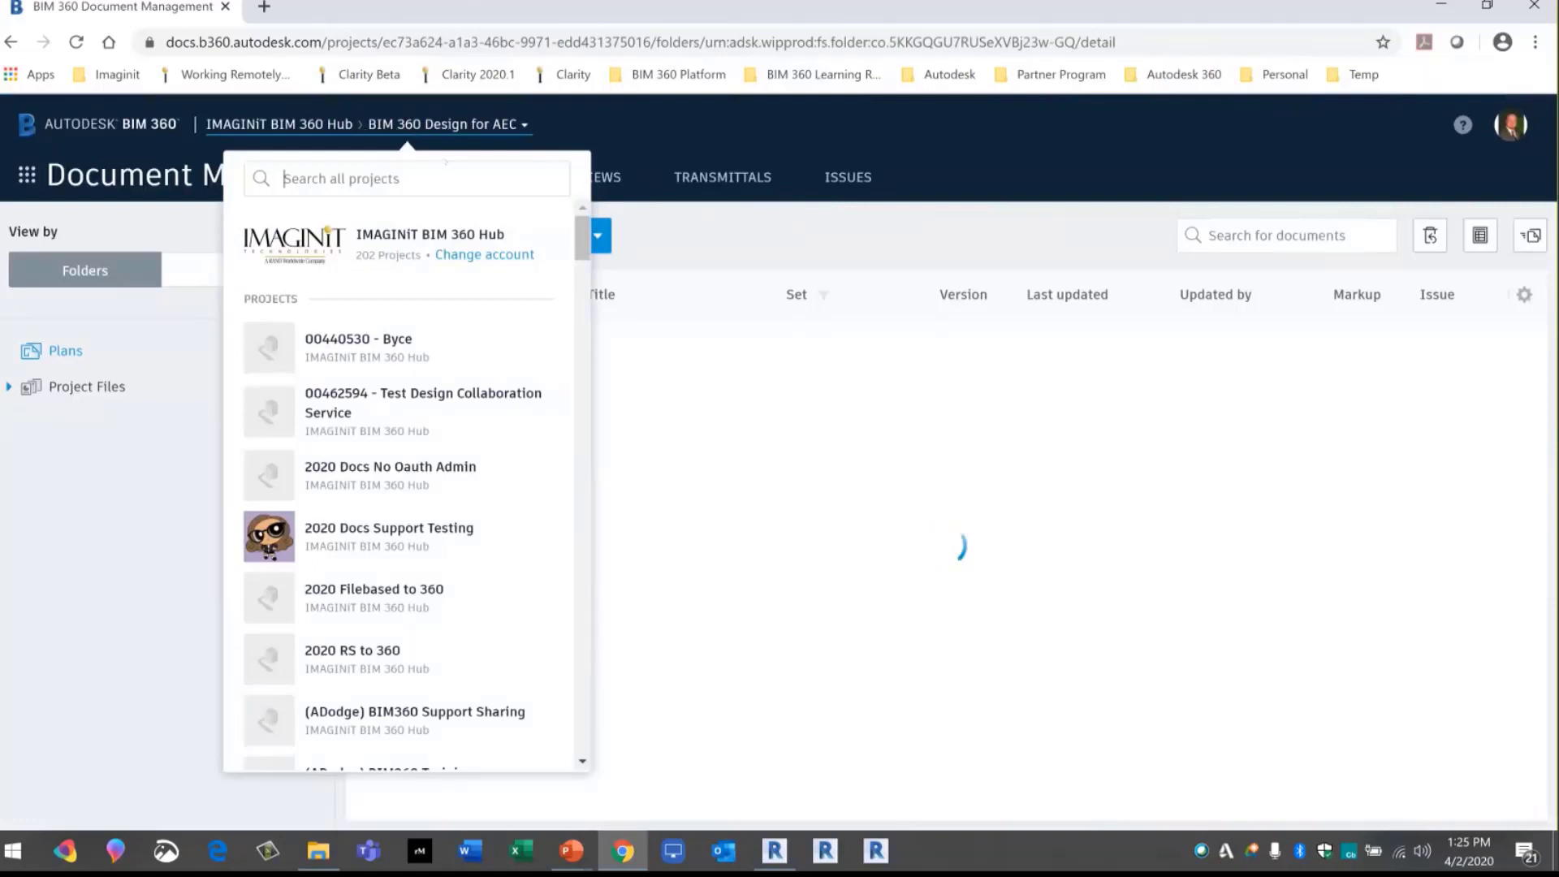
text(food)
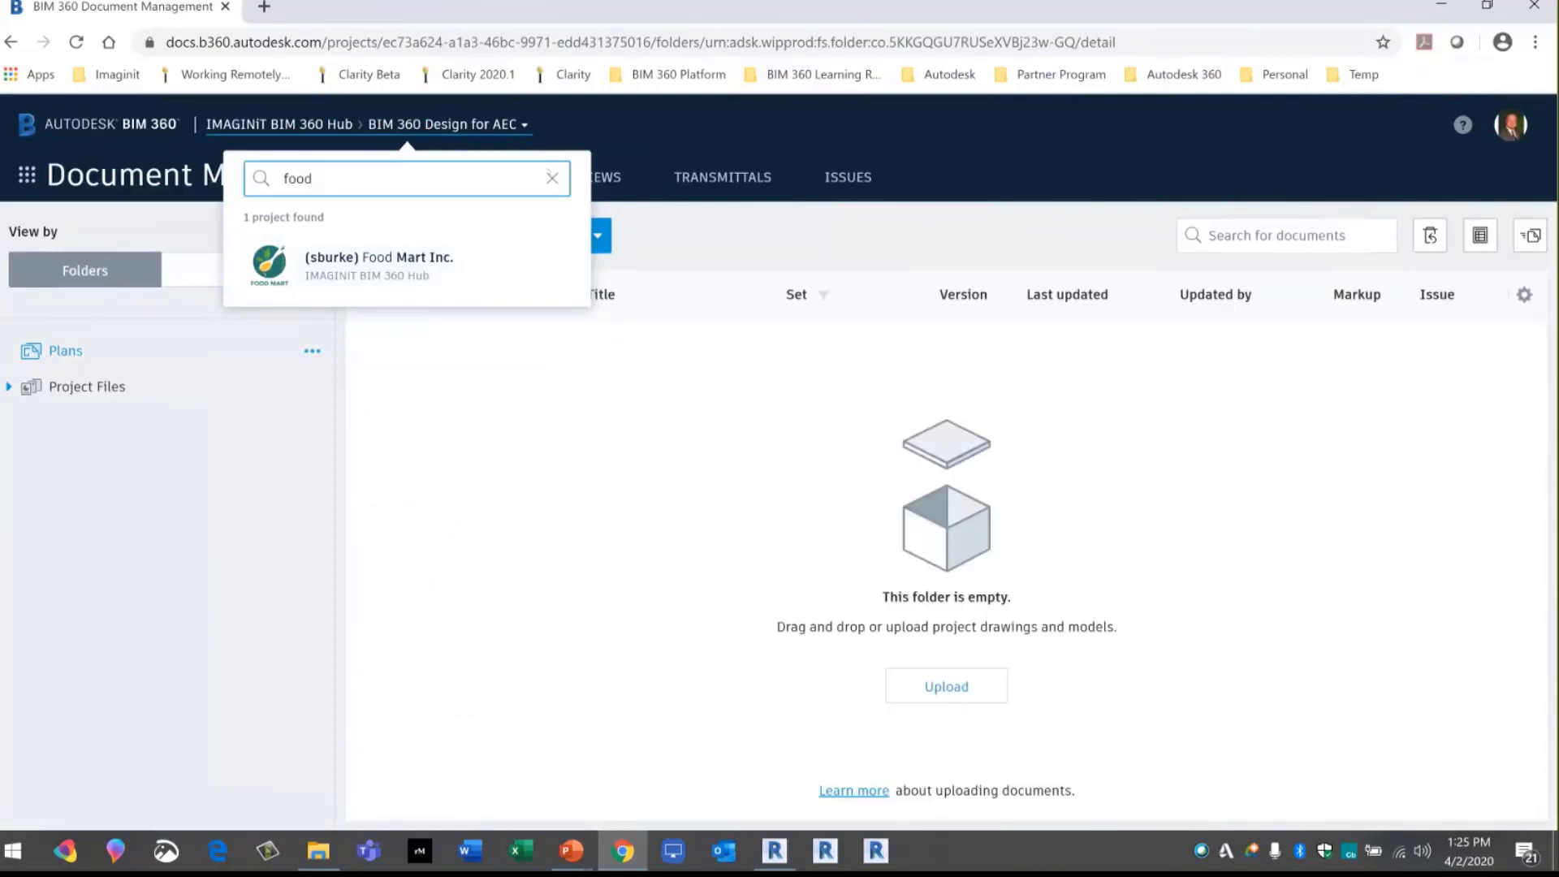
click(553, 179)
click(717, 410)
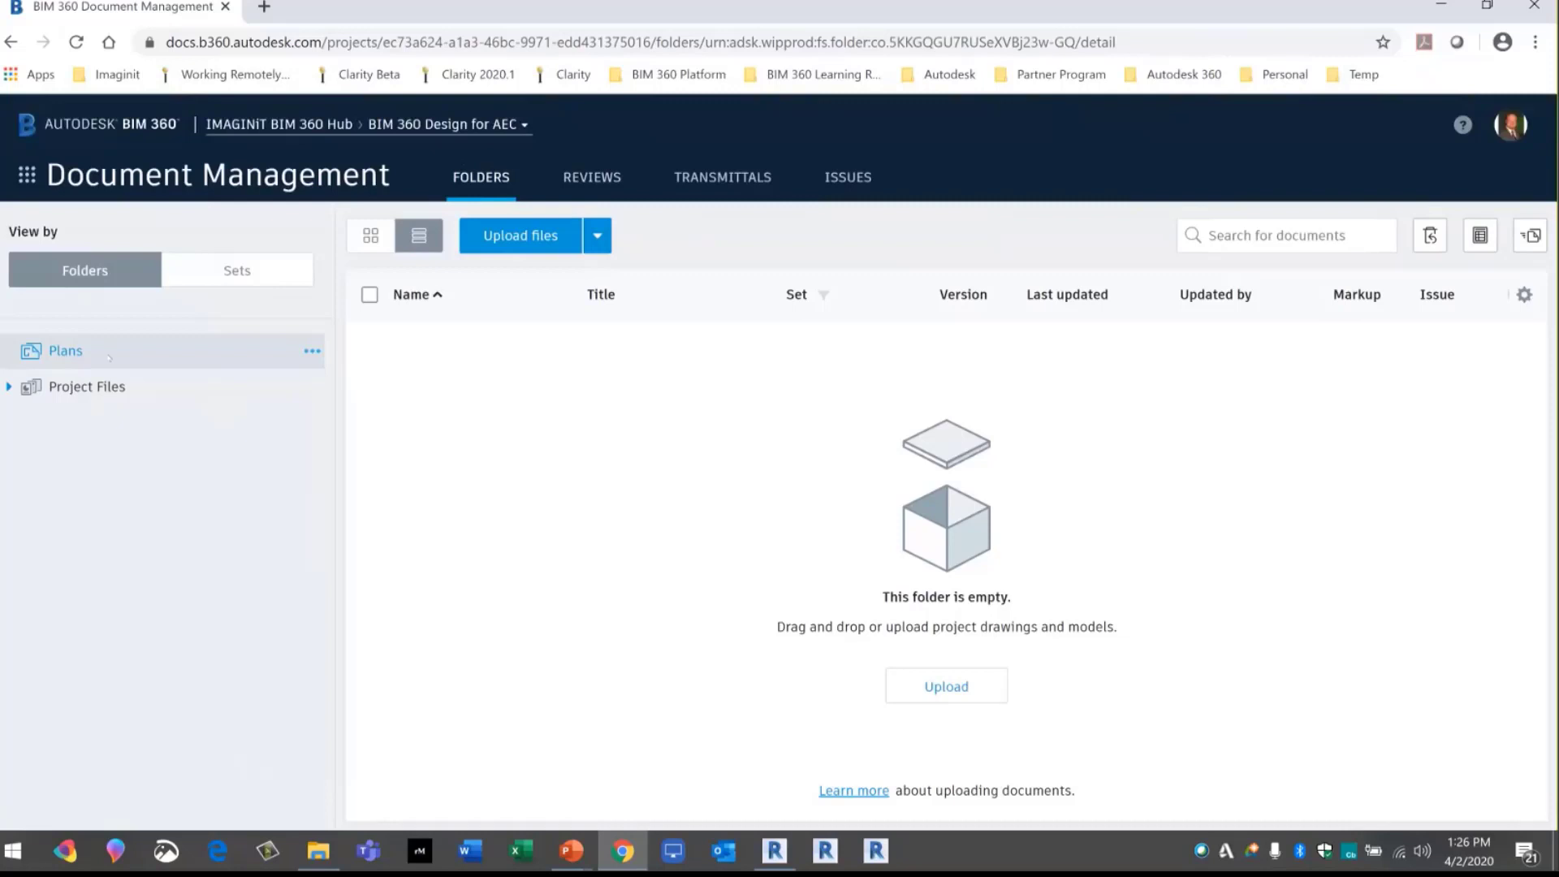
Expand the Project Files folder, view its available folder actions, and expand 01_Project Design Files
click(8, 387)
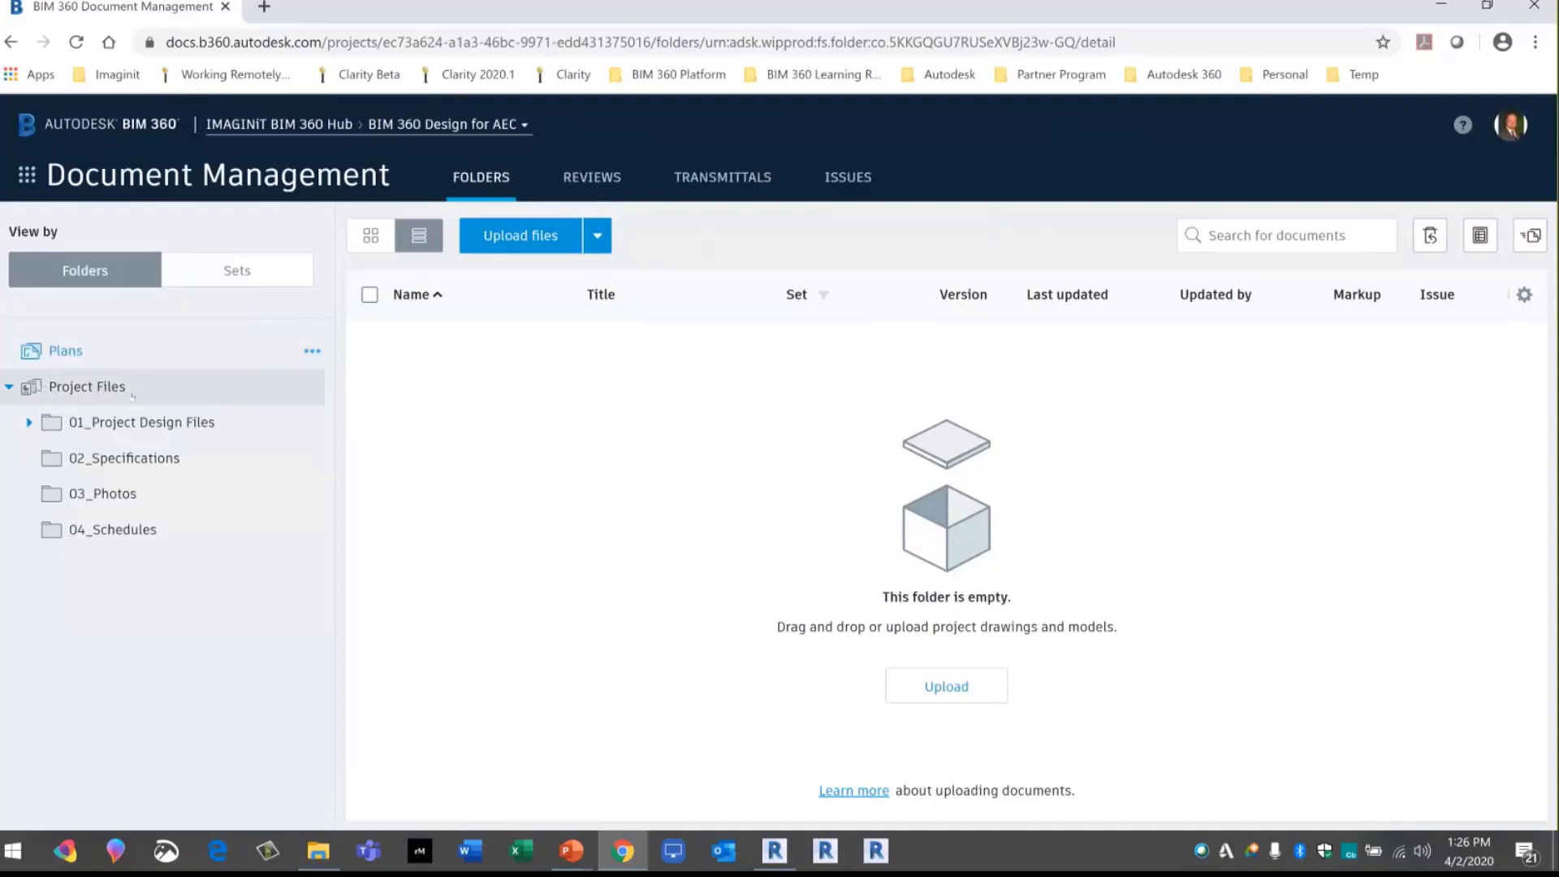
click(311, 388)
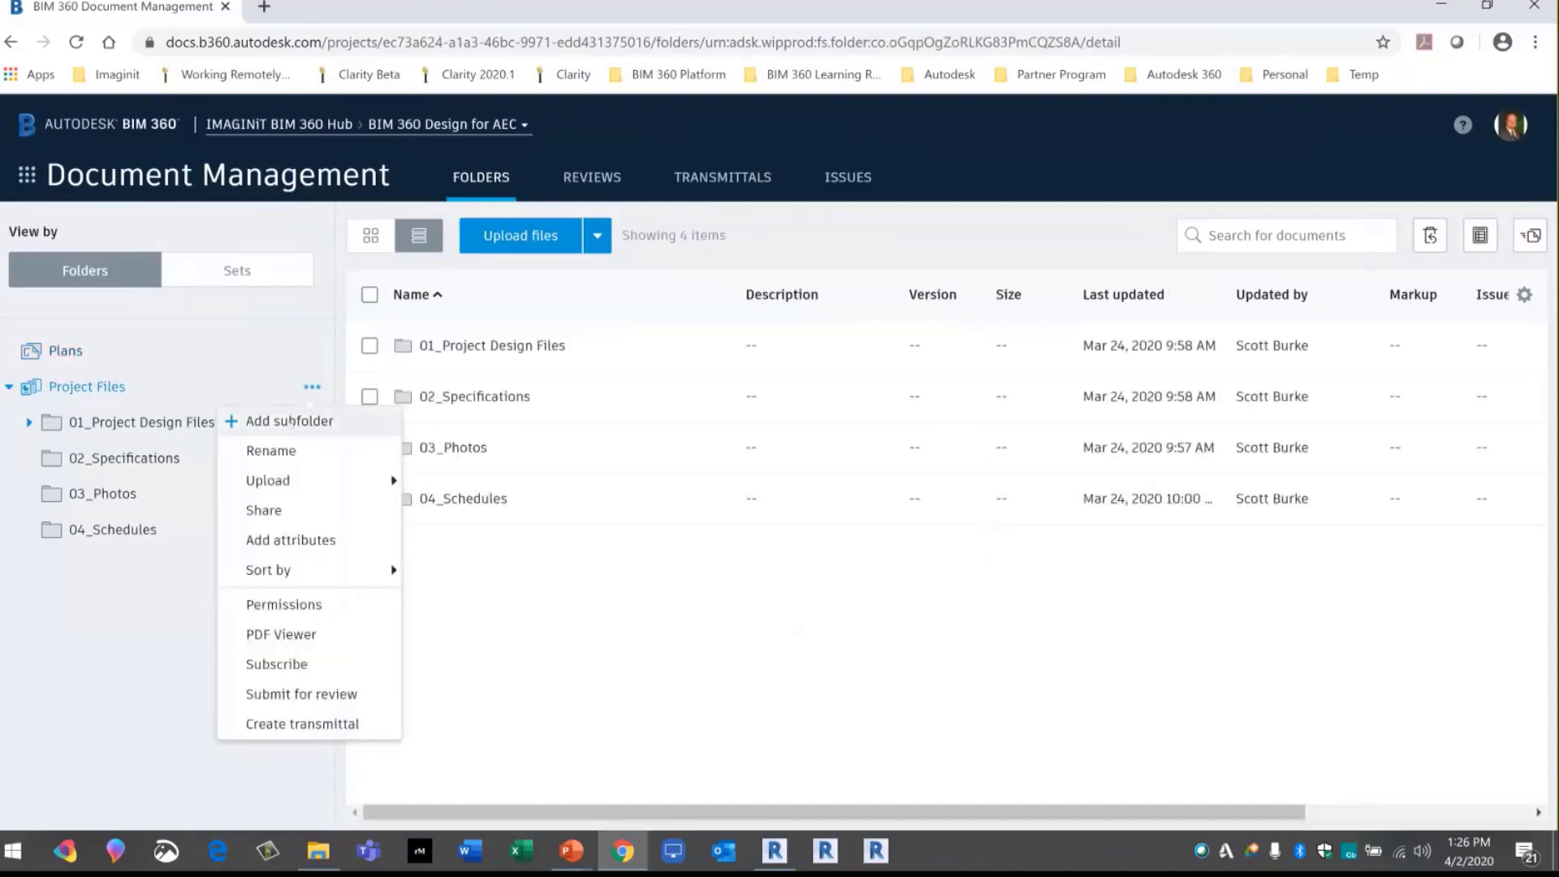
click(85, 593)
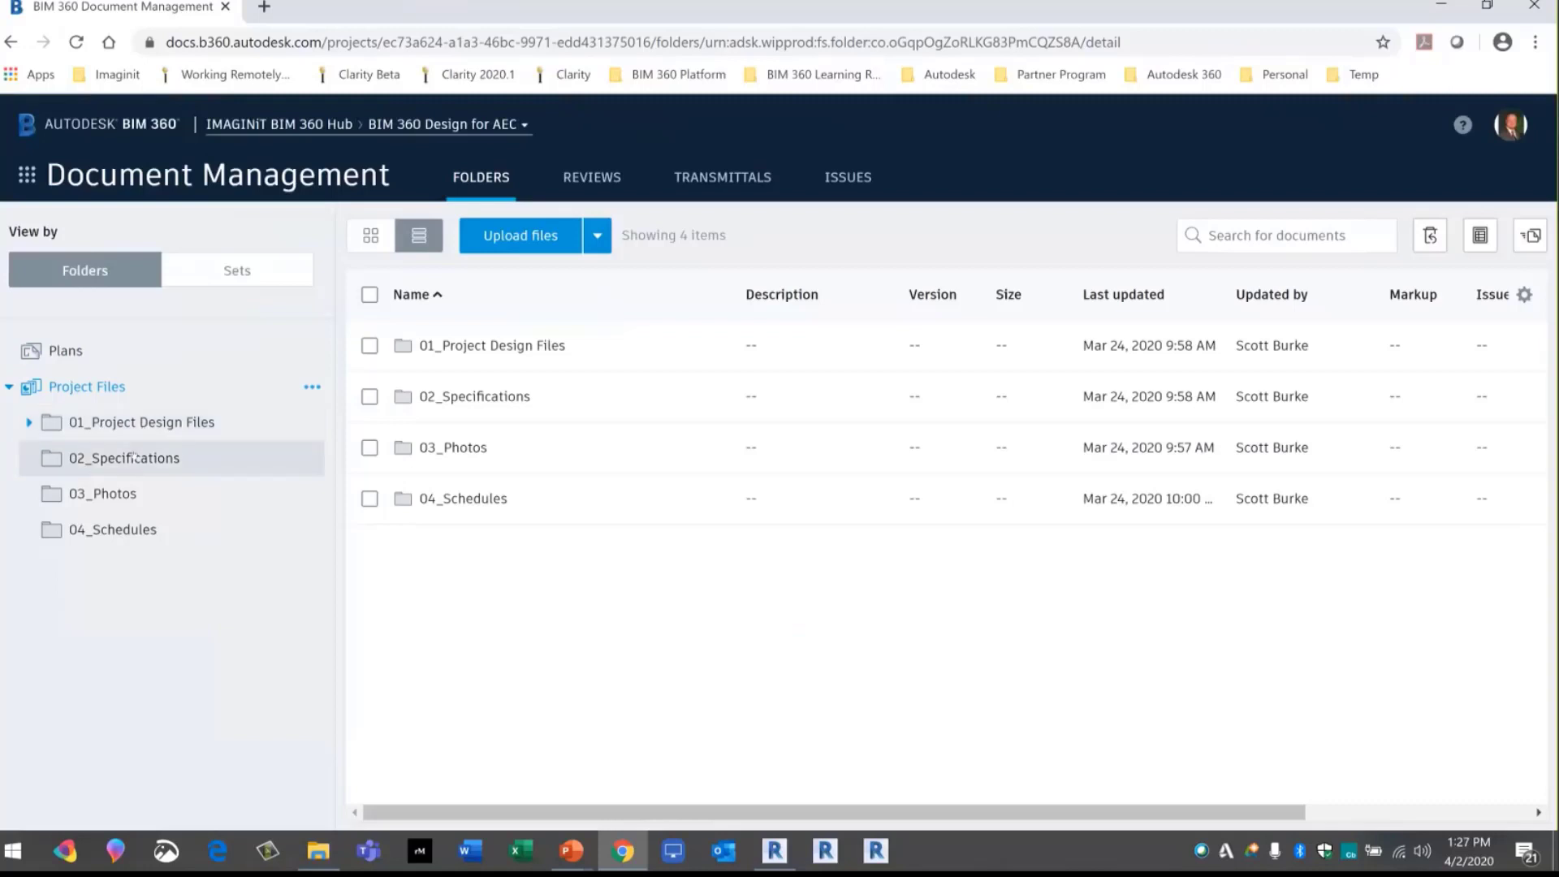
click(29, 422)
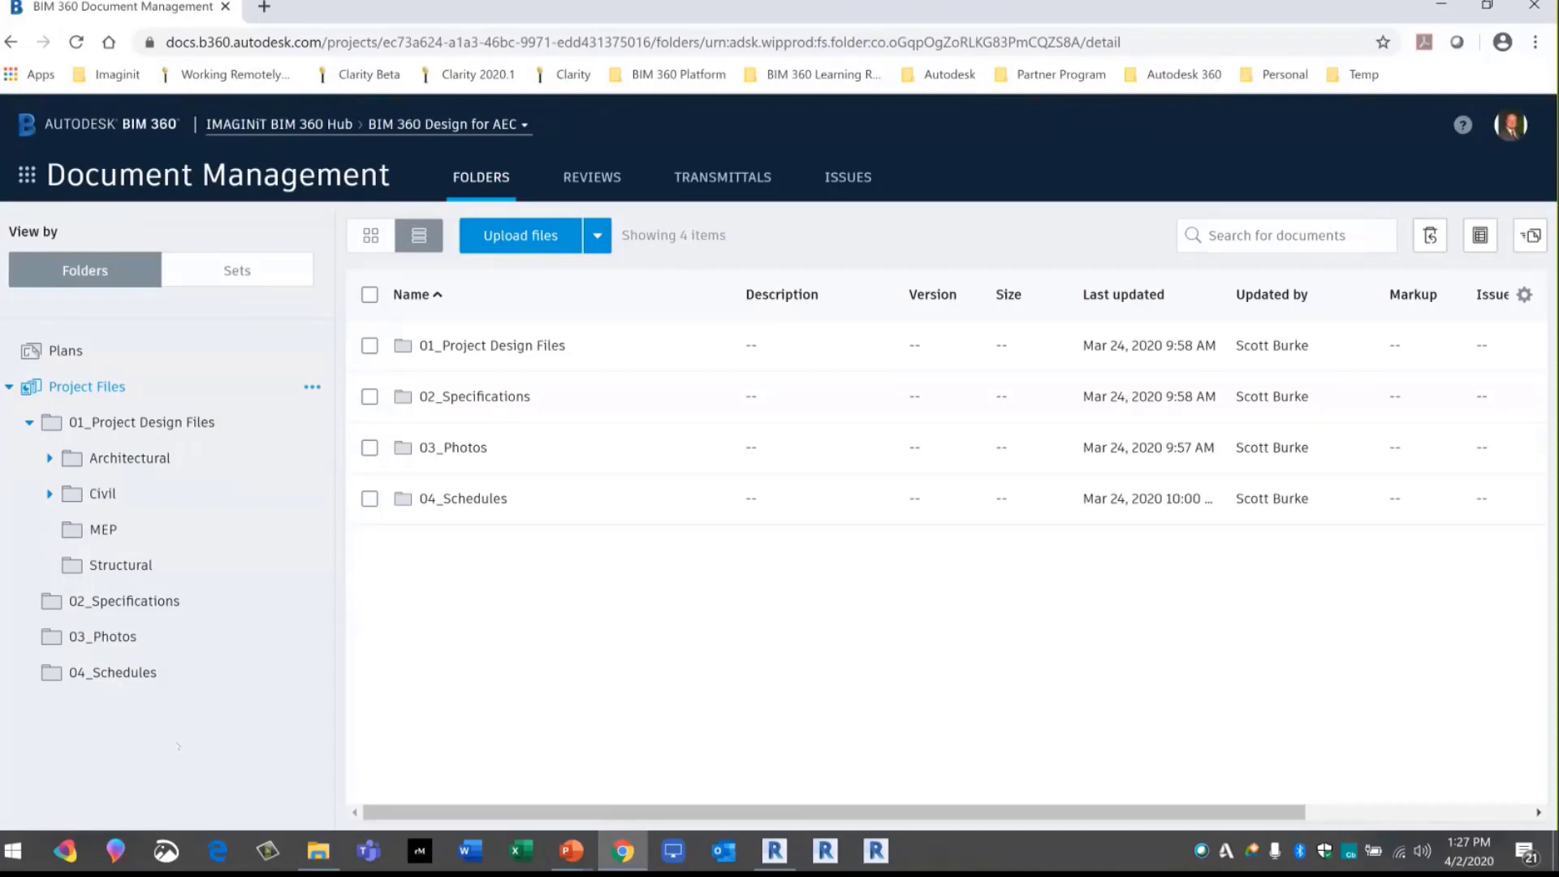
Open the permissions settings of the Architectural folder
mouse_move(303, 461)
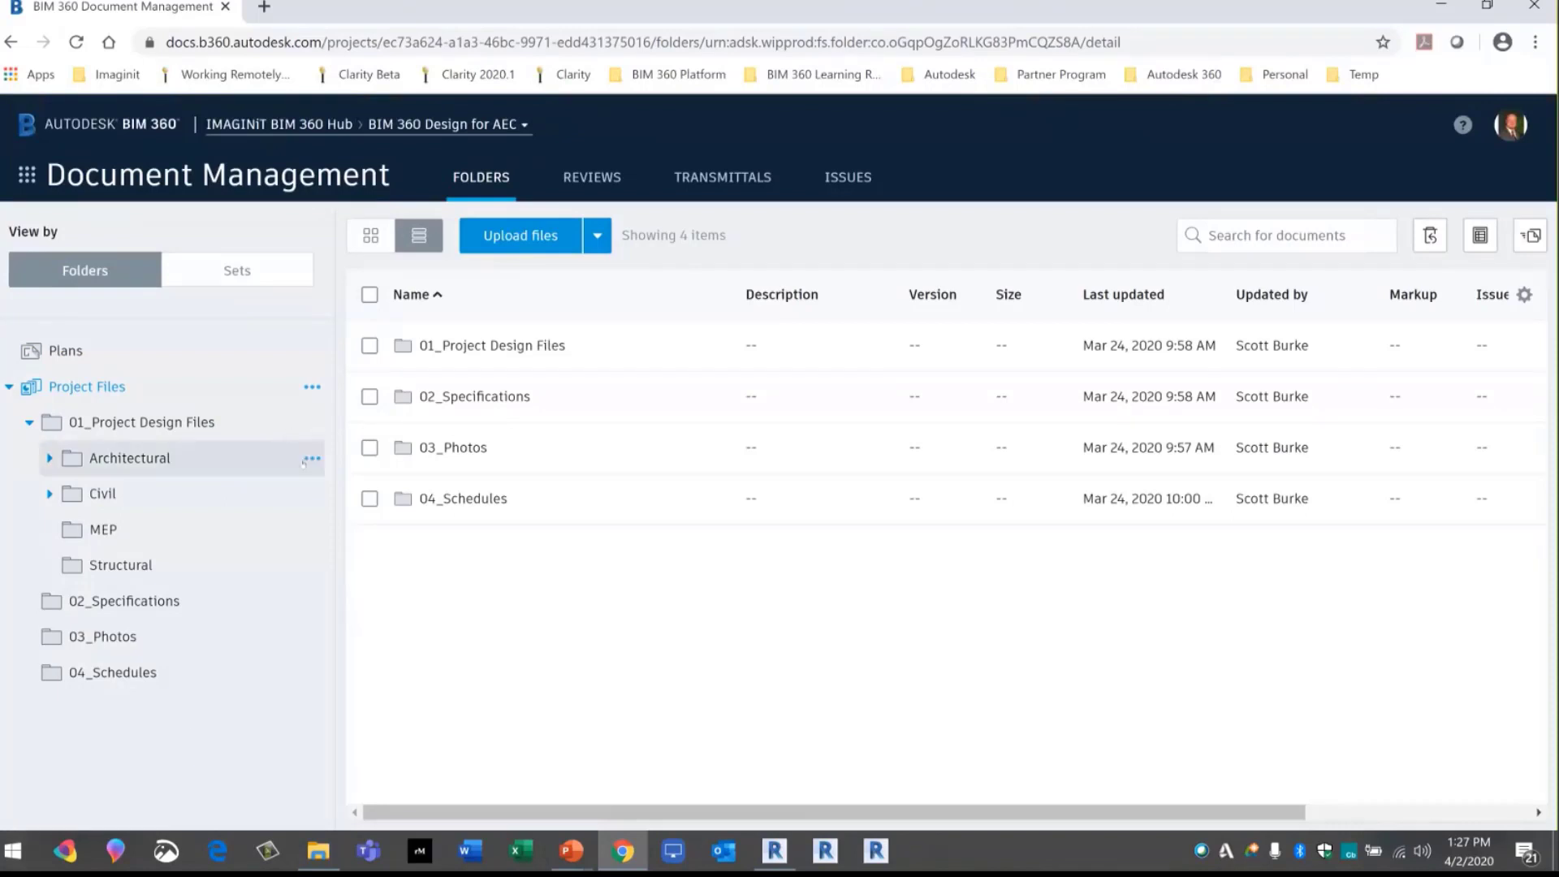
click(312, 459)
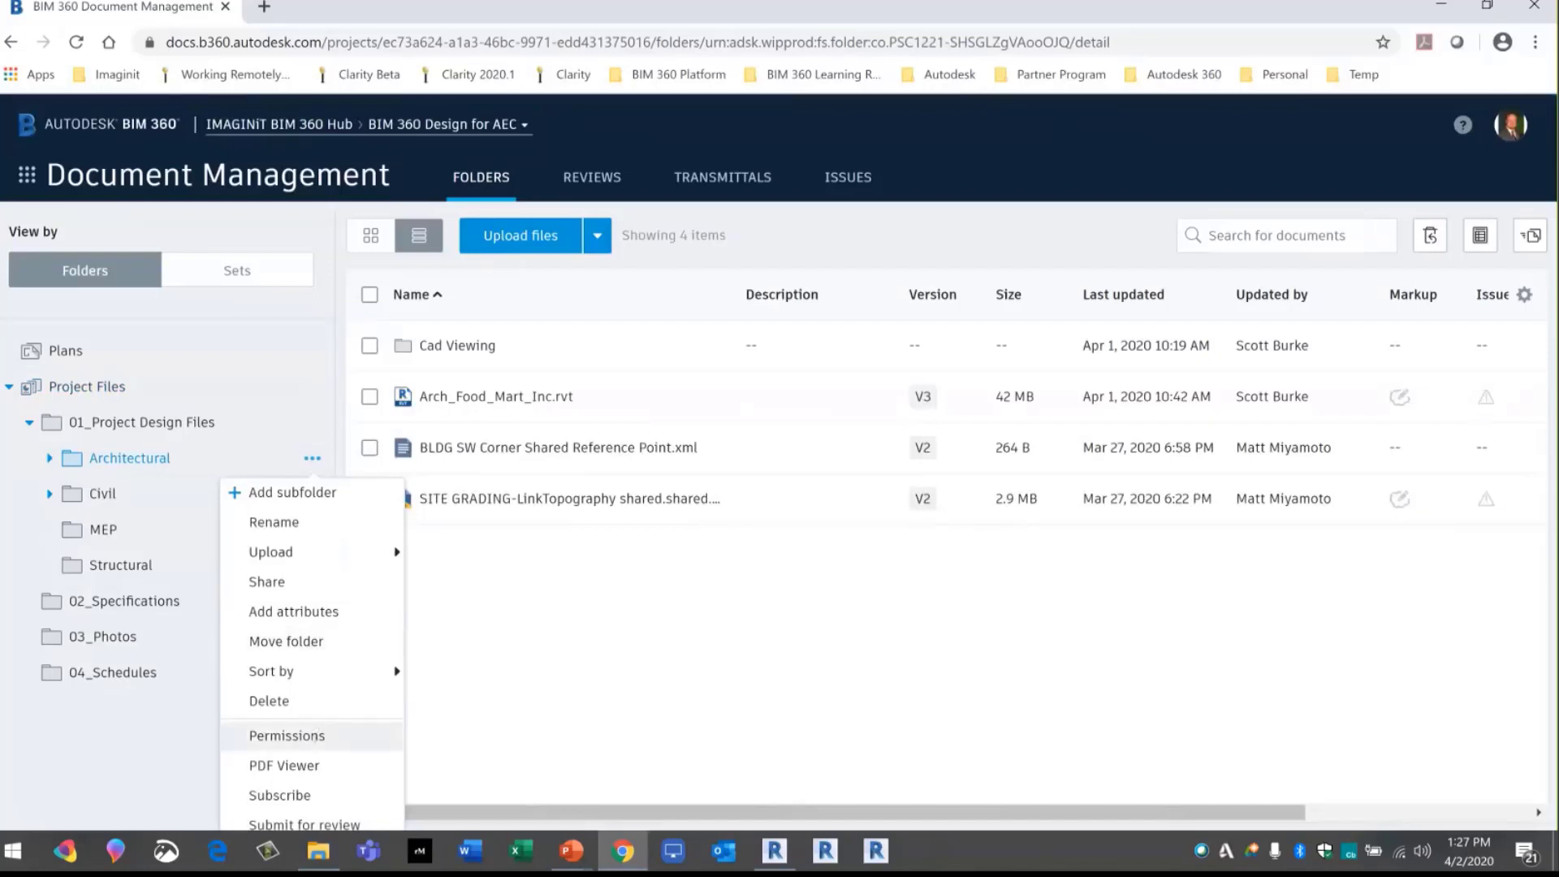
click(316, 731)
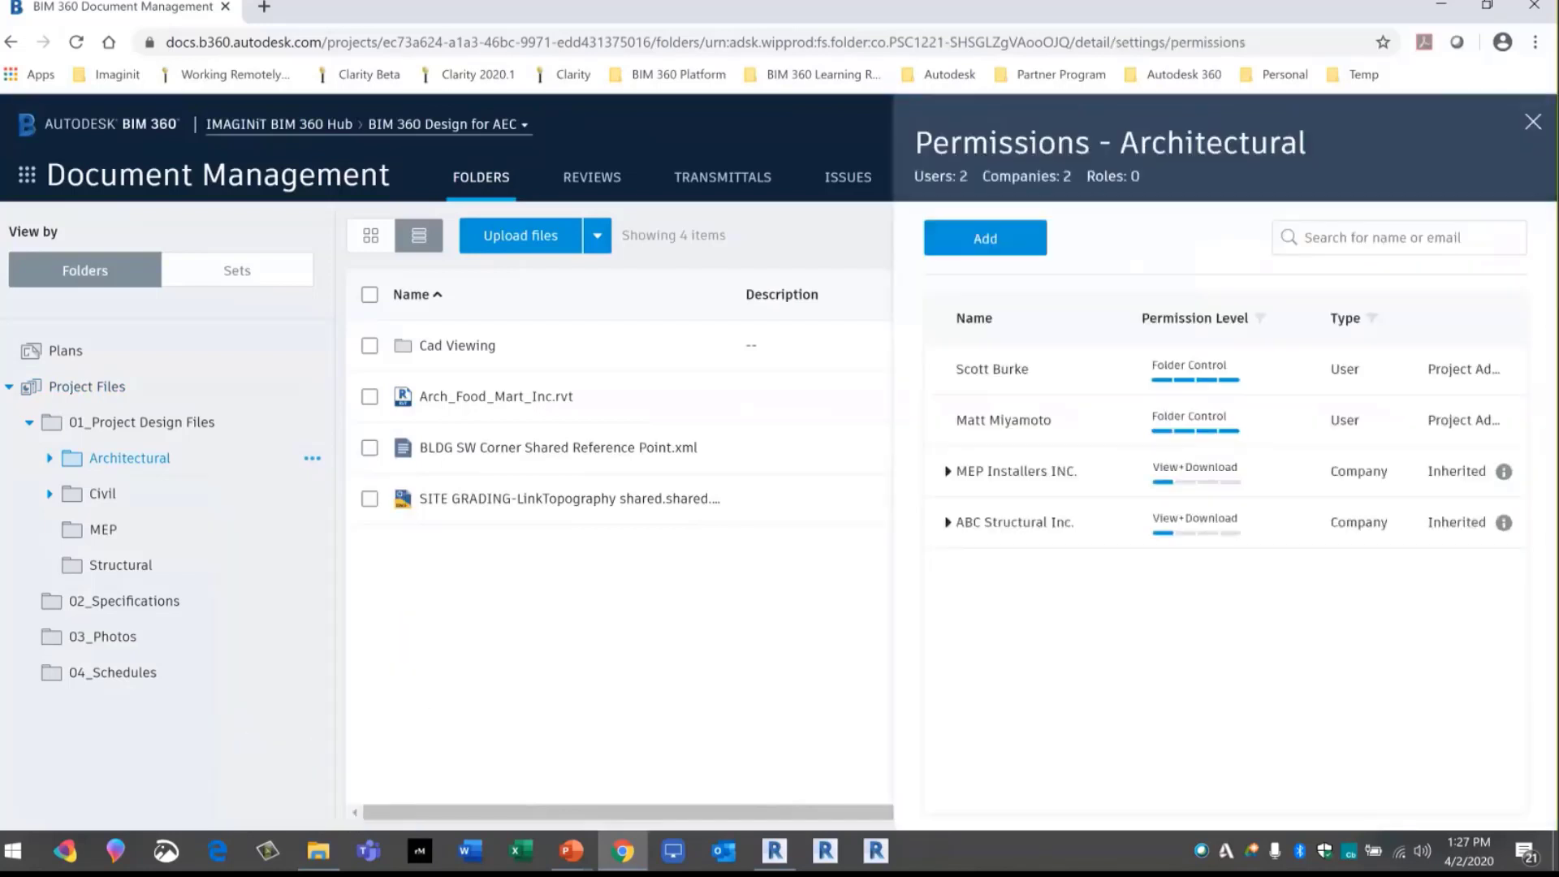
Review the permissions of 02_Specifications, 03_Photos, 04_Schedules, 01_Project Design Files and Project Files, and return to the Architectural folder's permissions
click(114, 603)
click(106, 637)
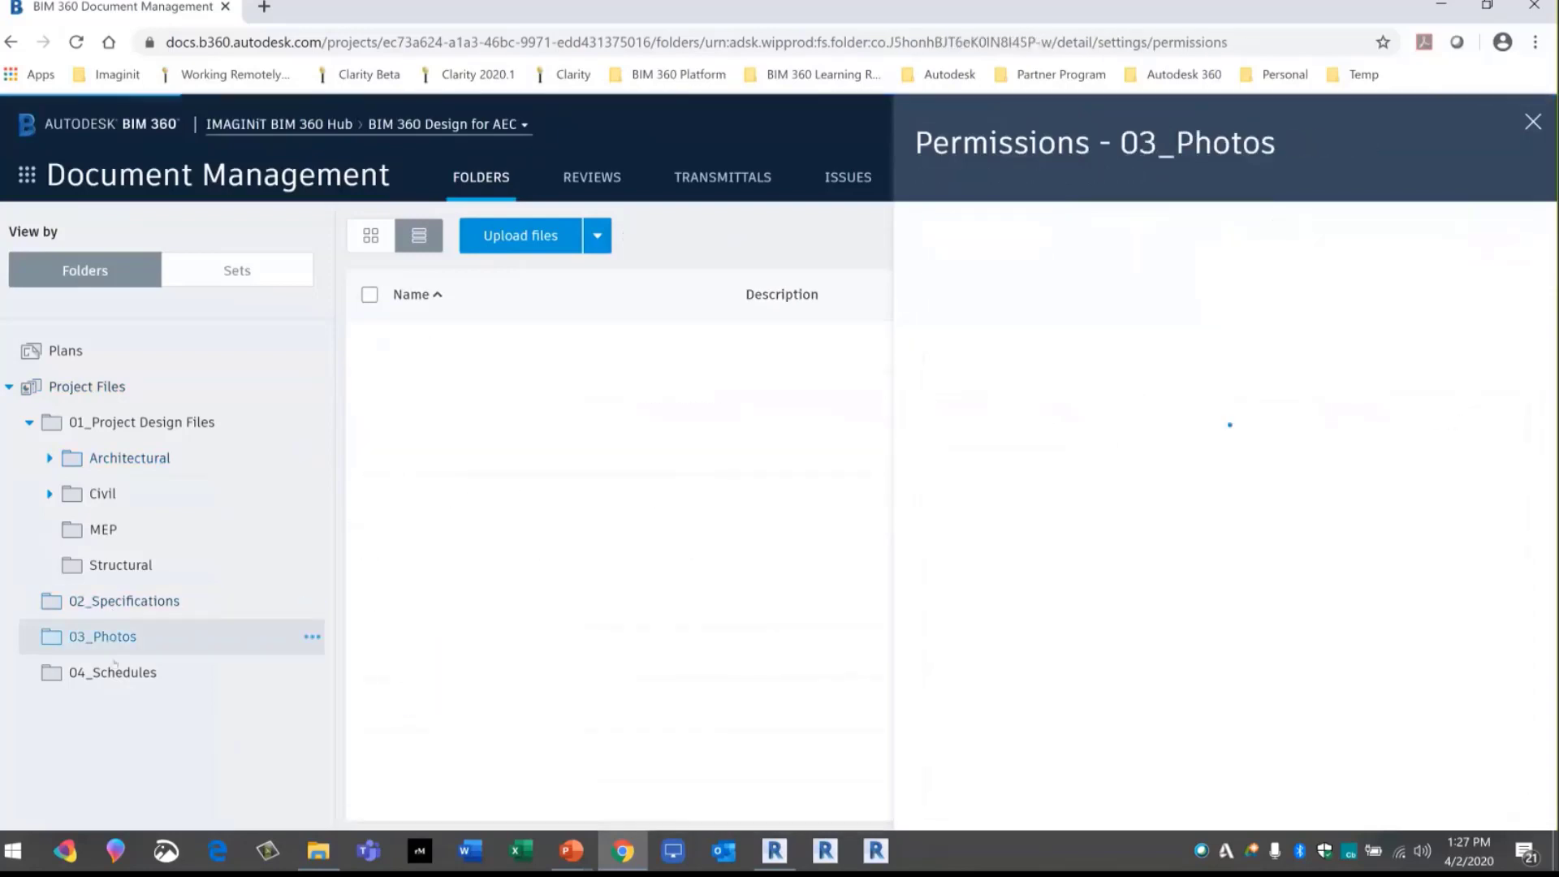
click(120, 672)
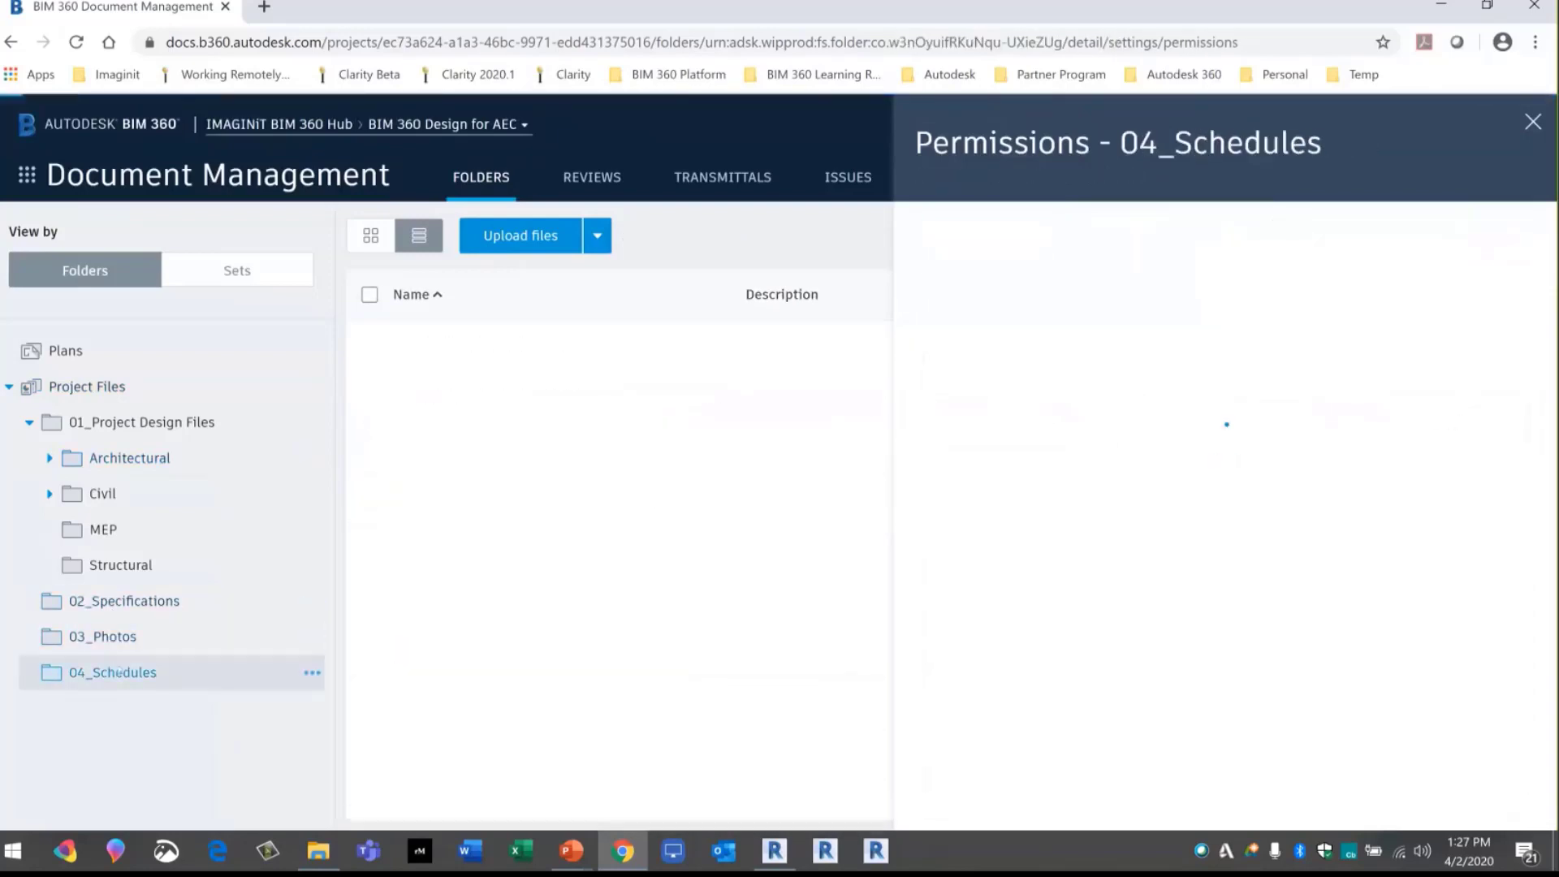
click(114, 423)
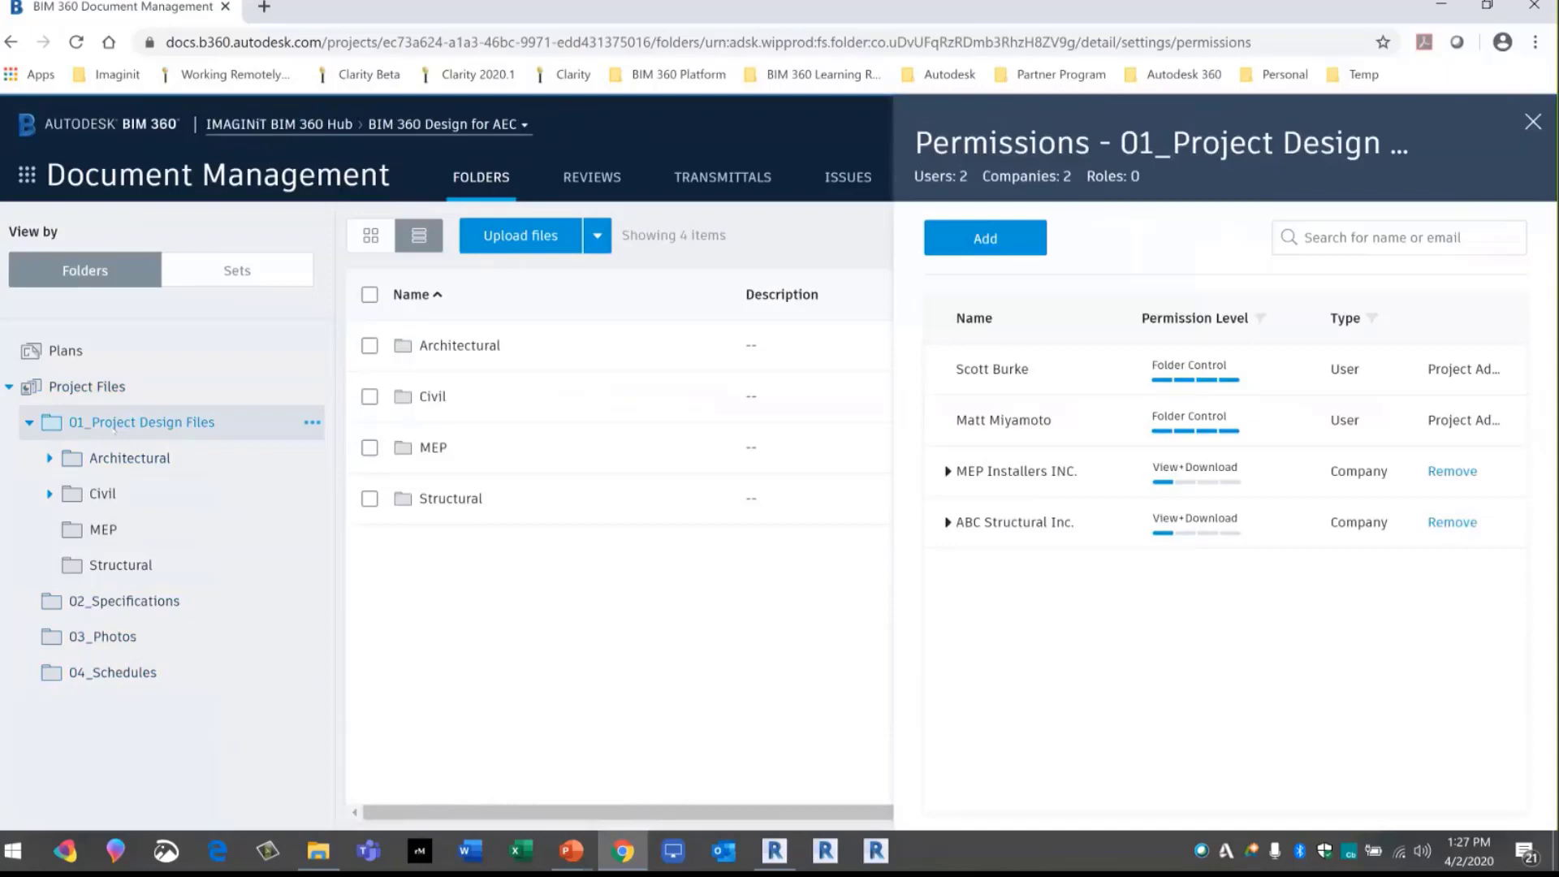
click(86, 388)
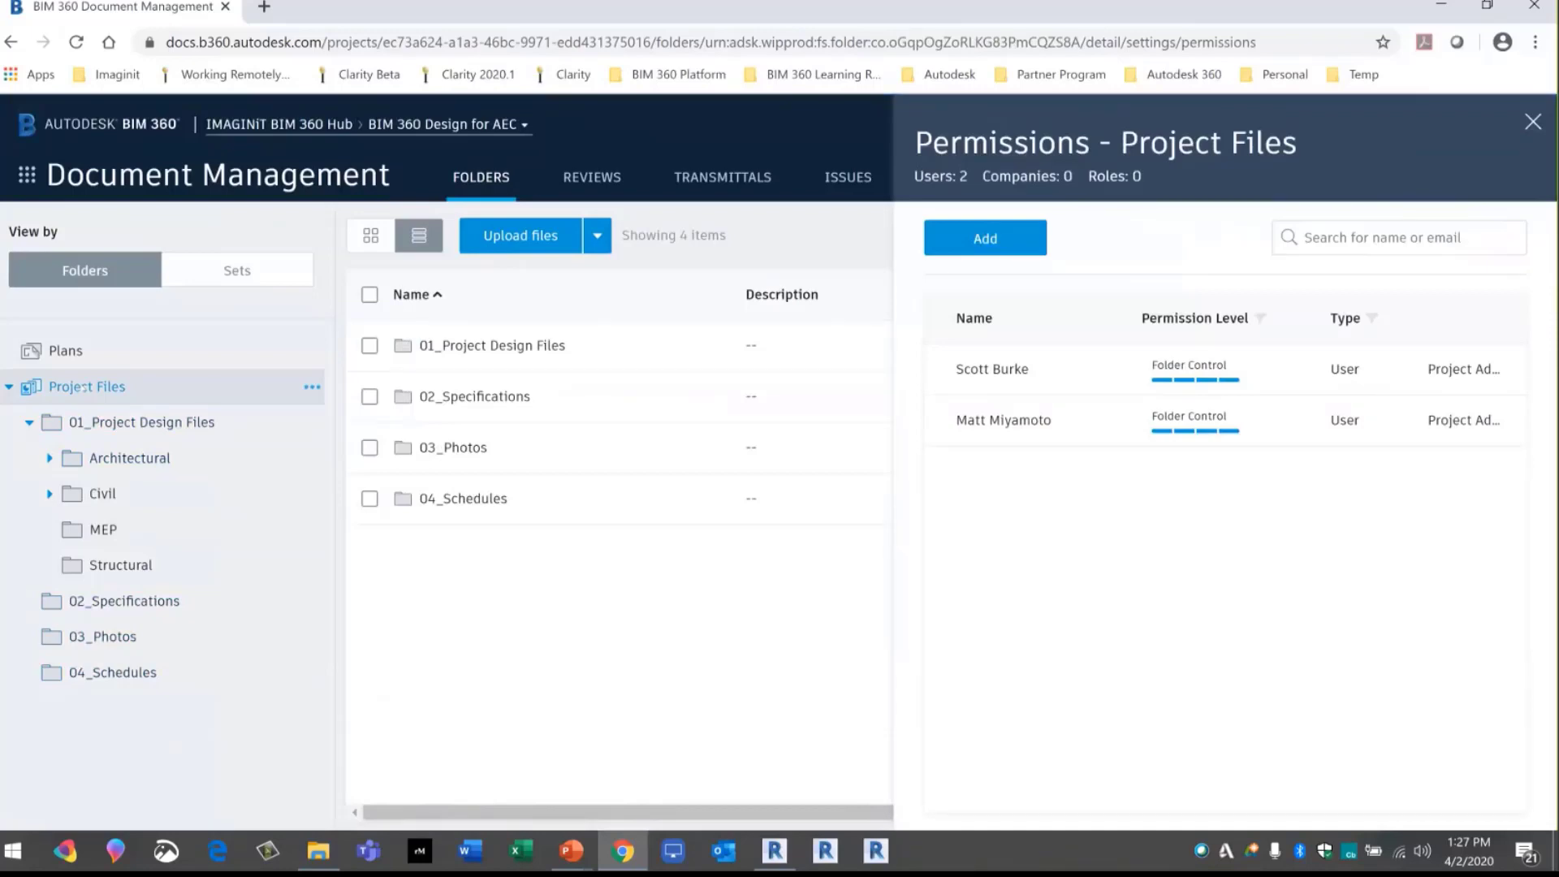
click(144, 459)
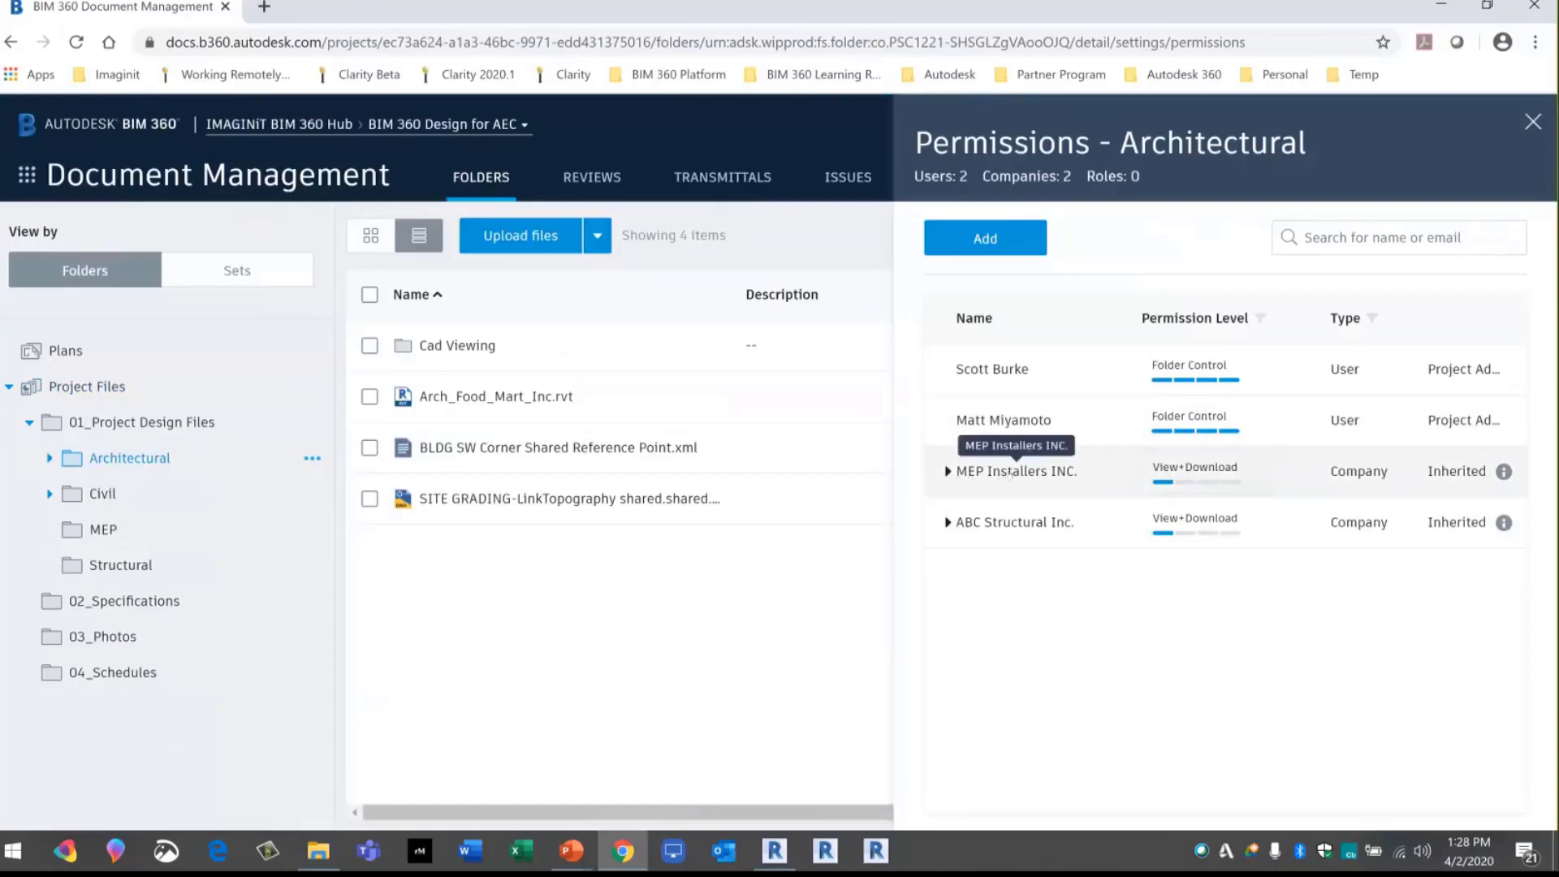
Grant the architect from ABC Structural Inc. the View+Download+Upload+Edit permission level on the Architectural folder
click(999, 243)
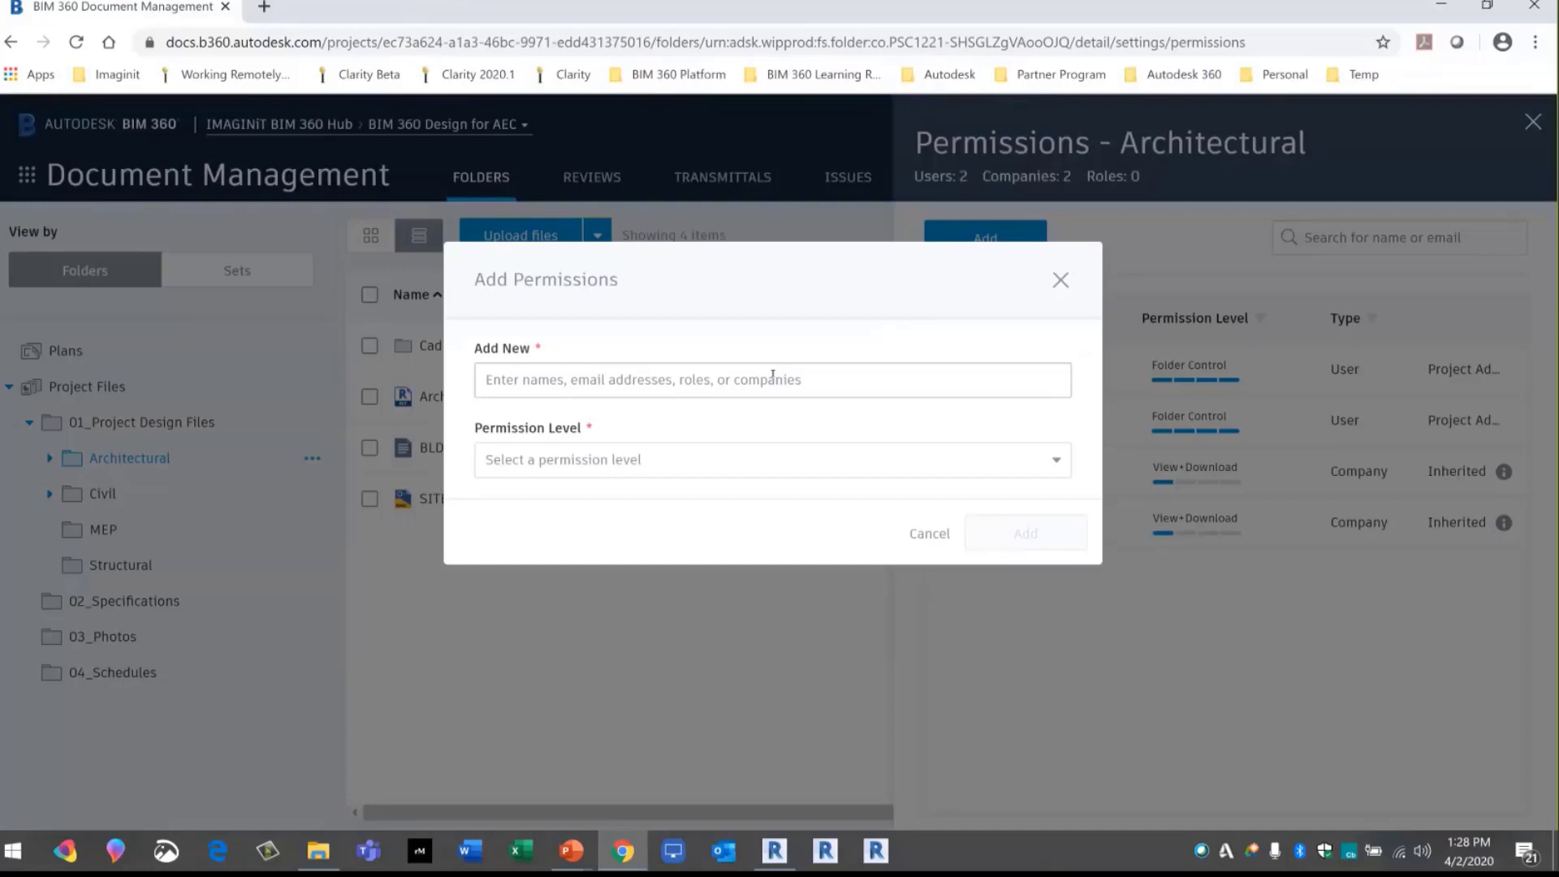
click(1060, 281)
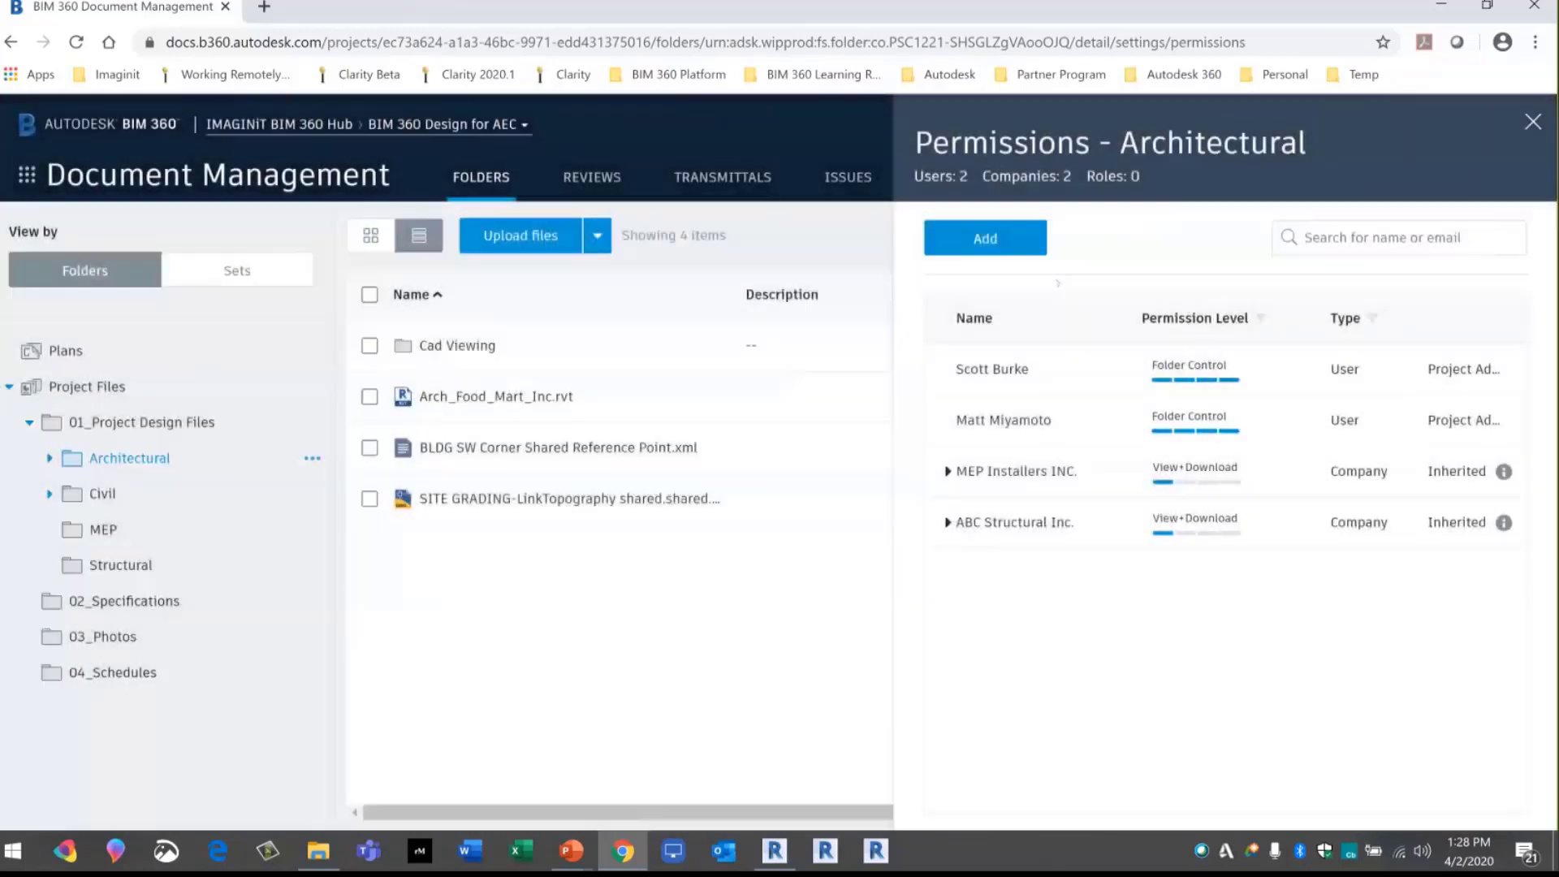
click(1005, 254)
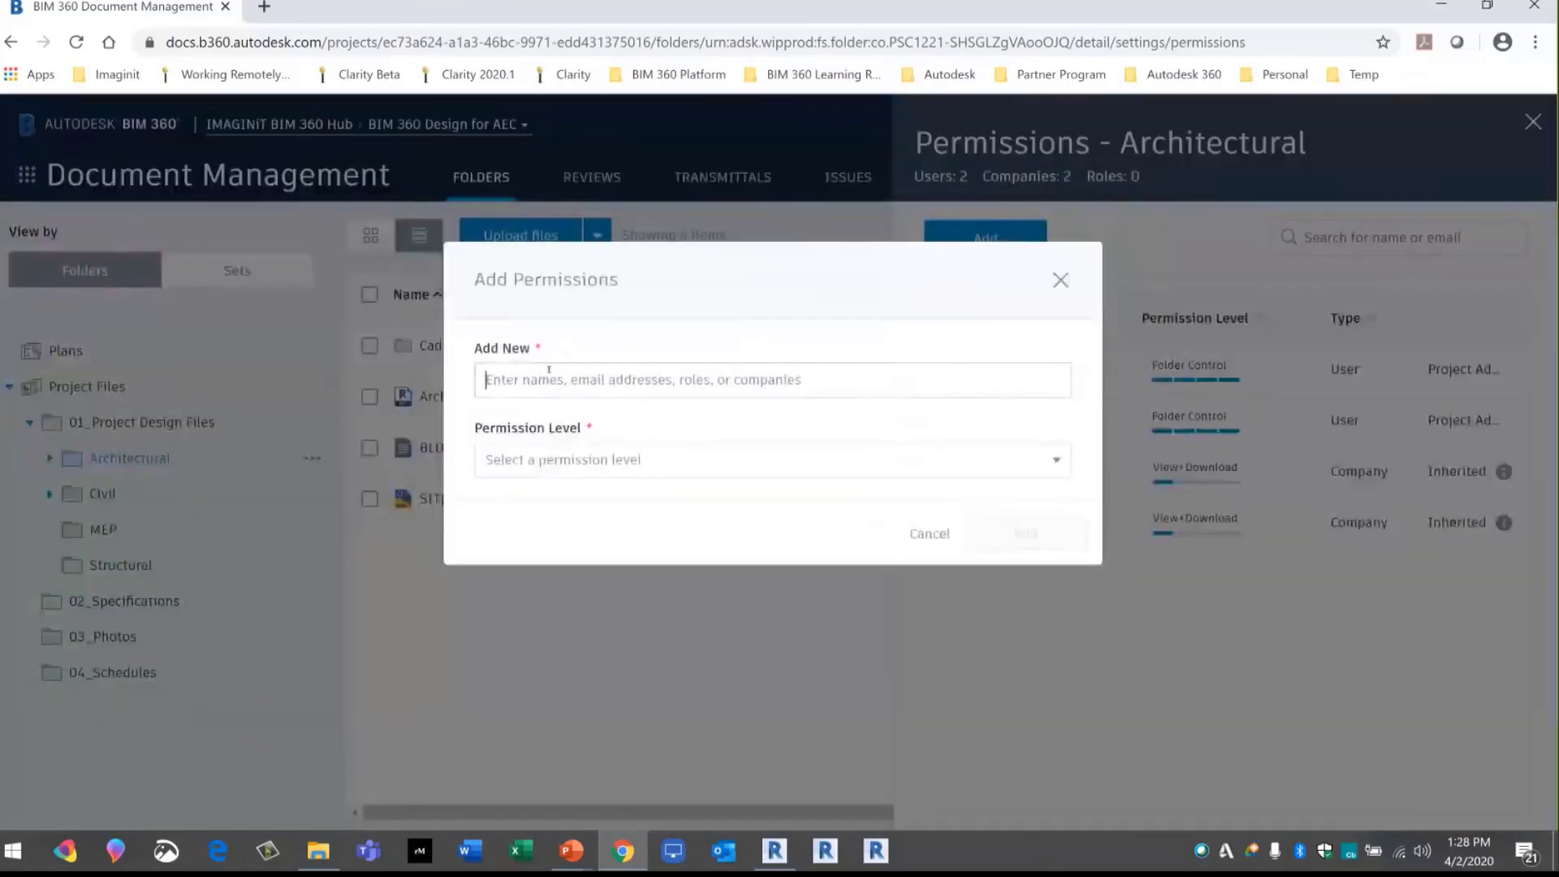
text(paul)
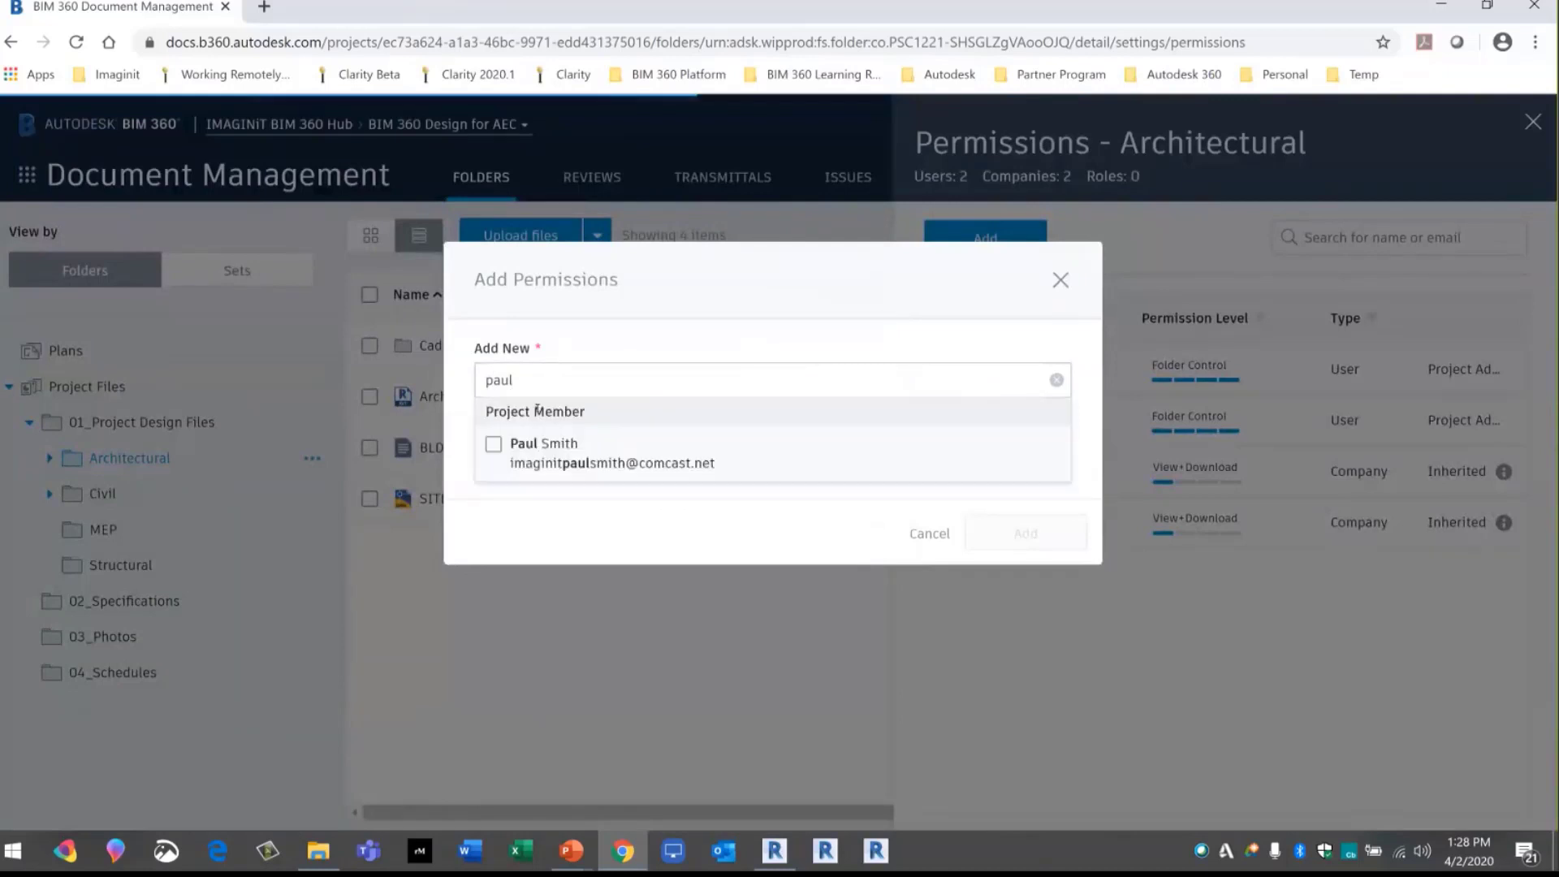
click(540, 445)
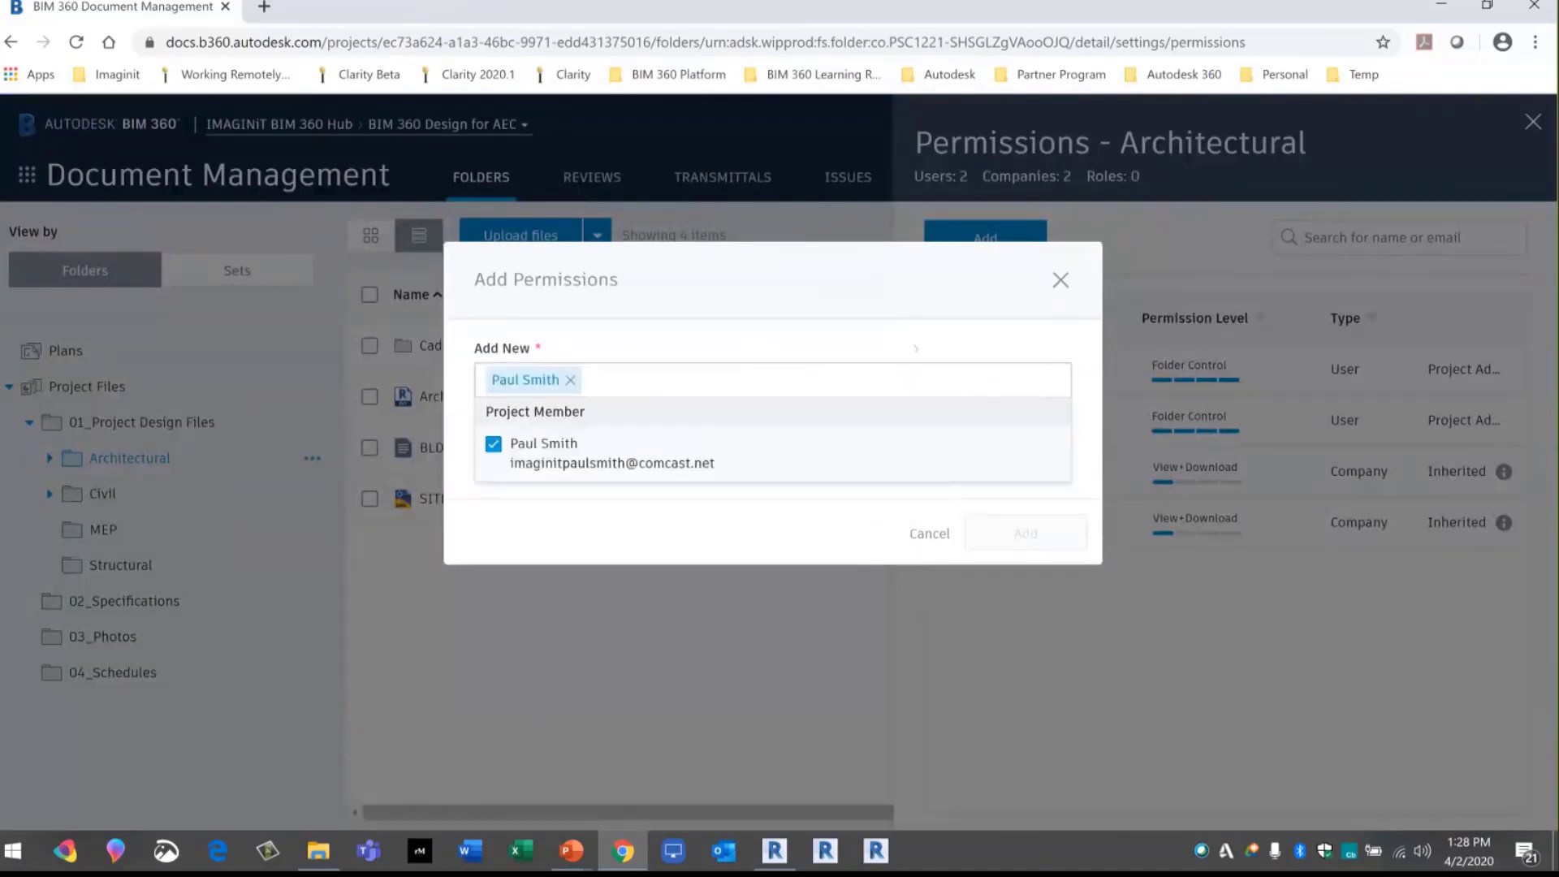
click(927, 273)
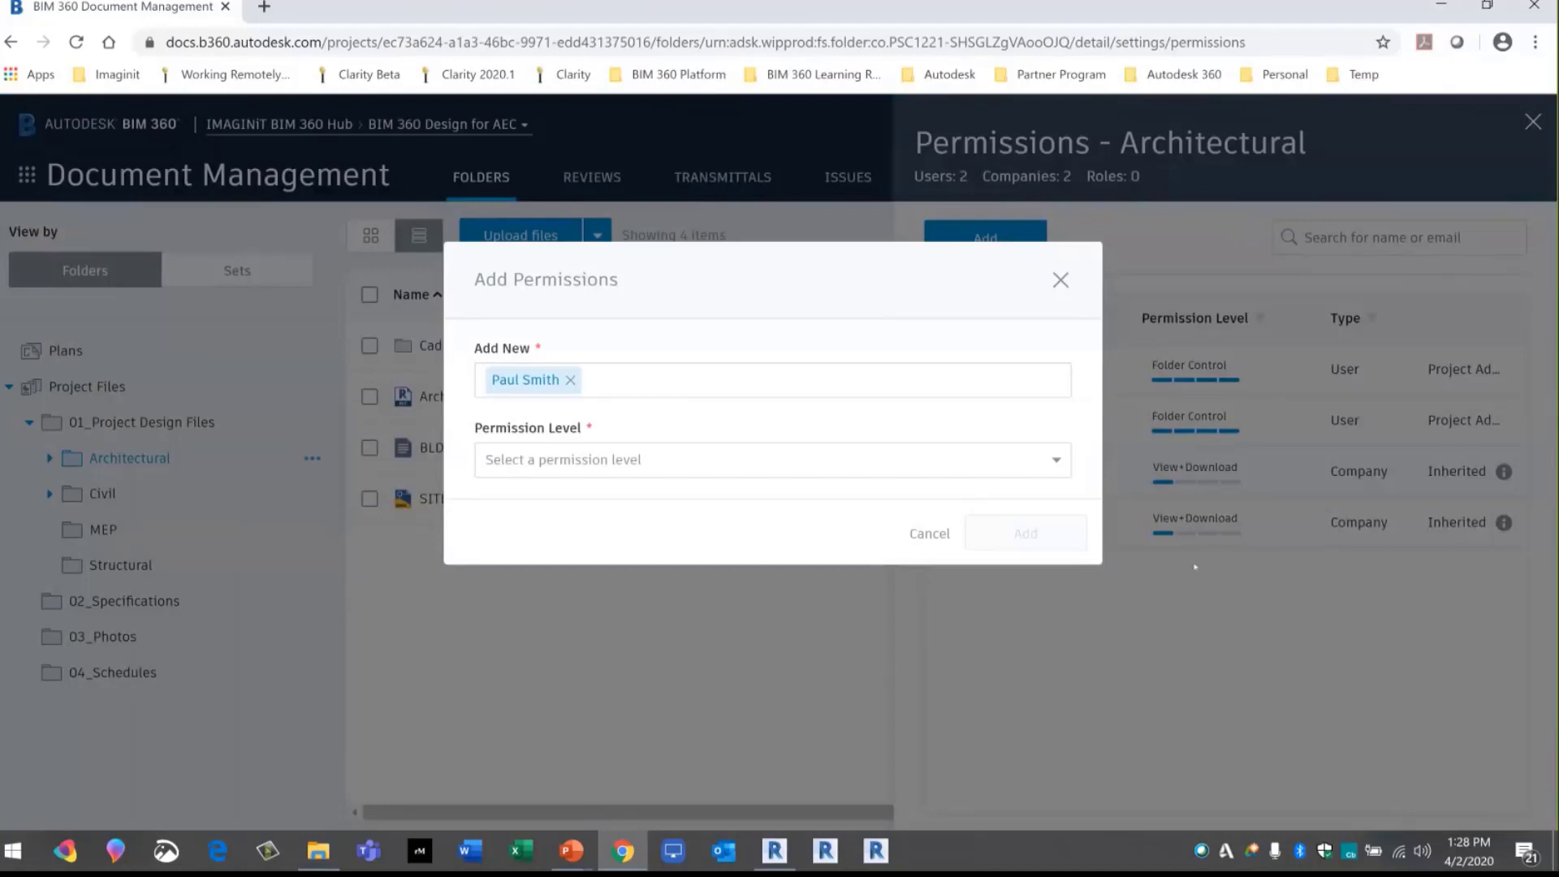
click(913, 455)
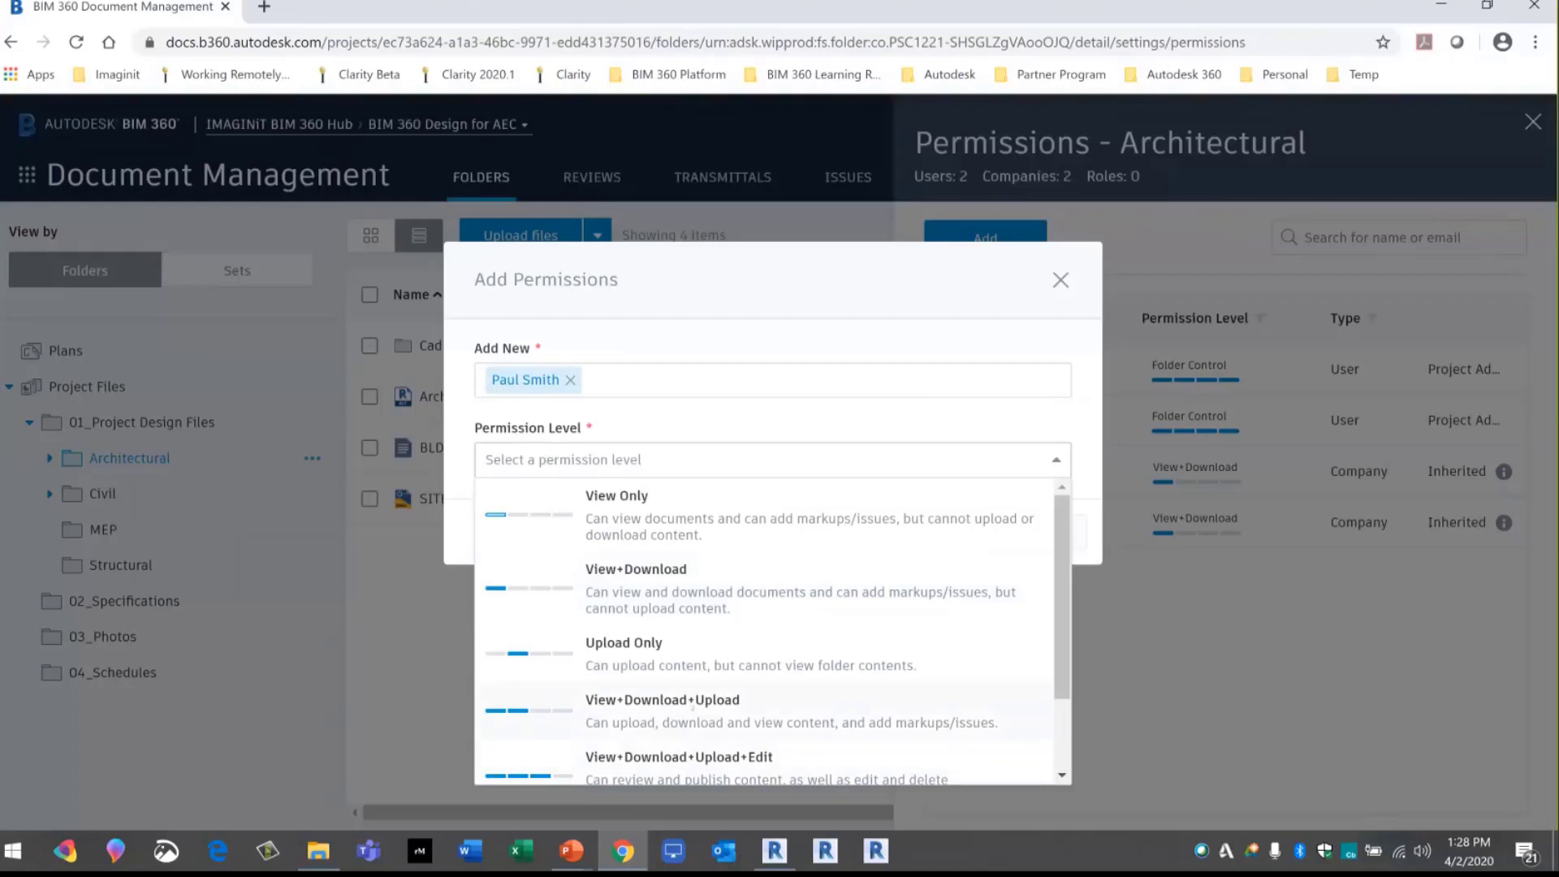
click(690, 757)
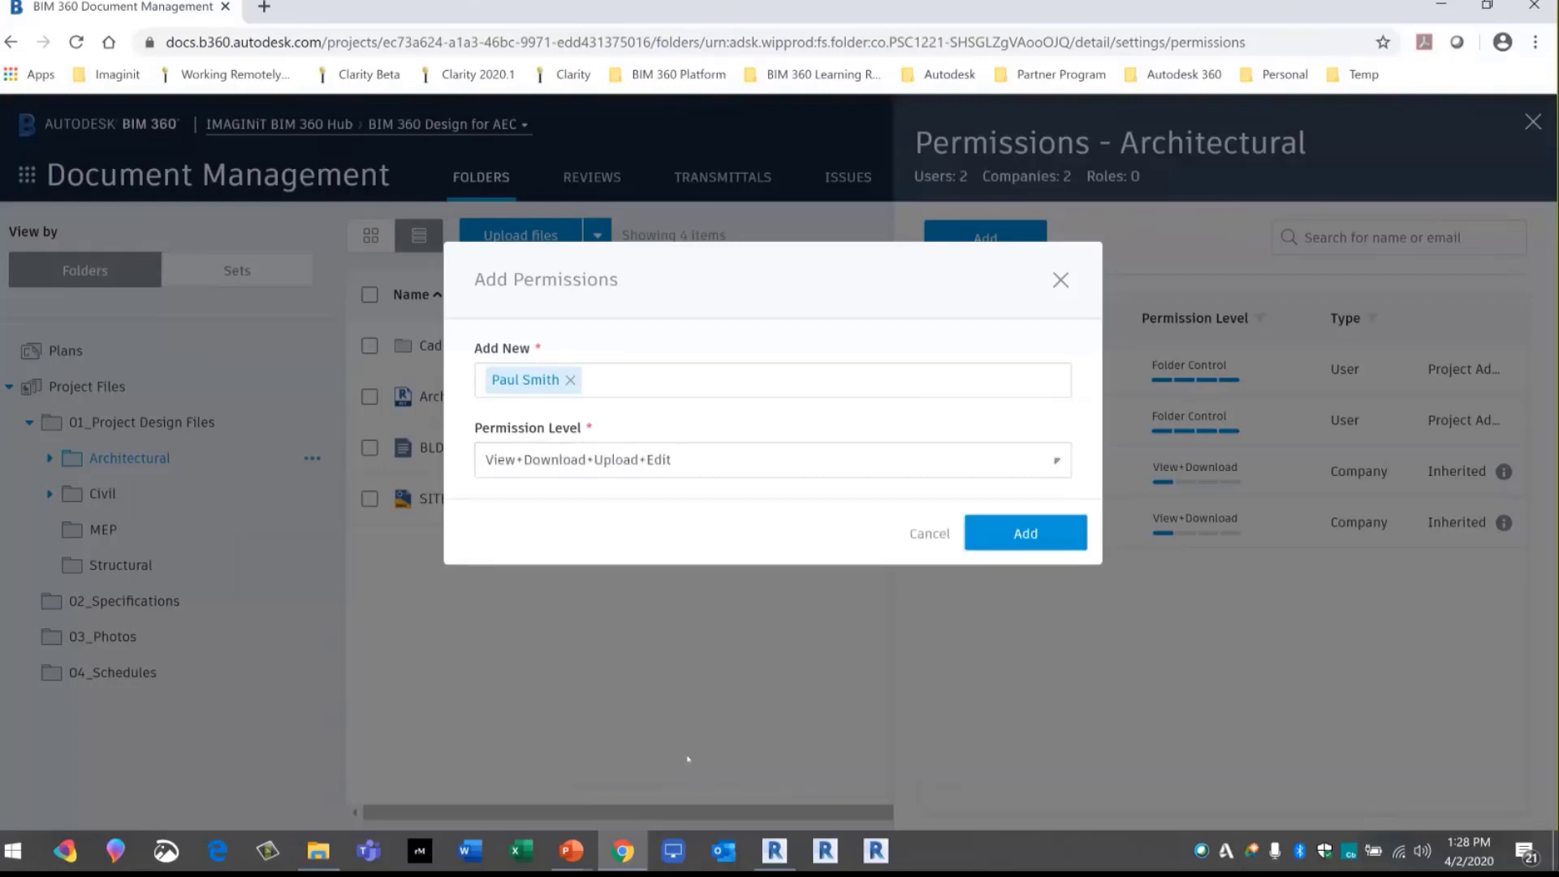
click(1026, 533)
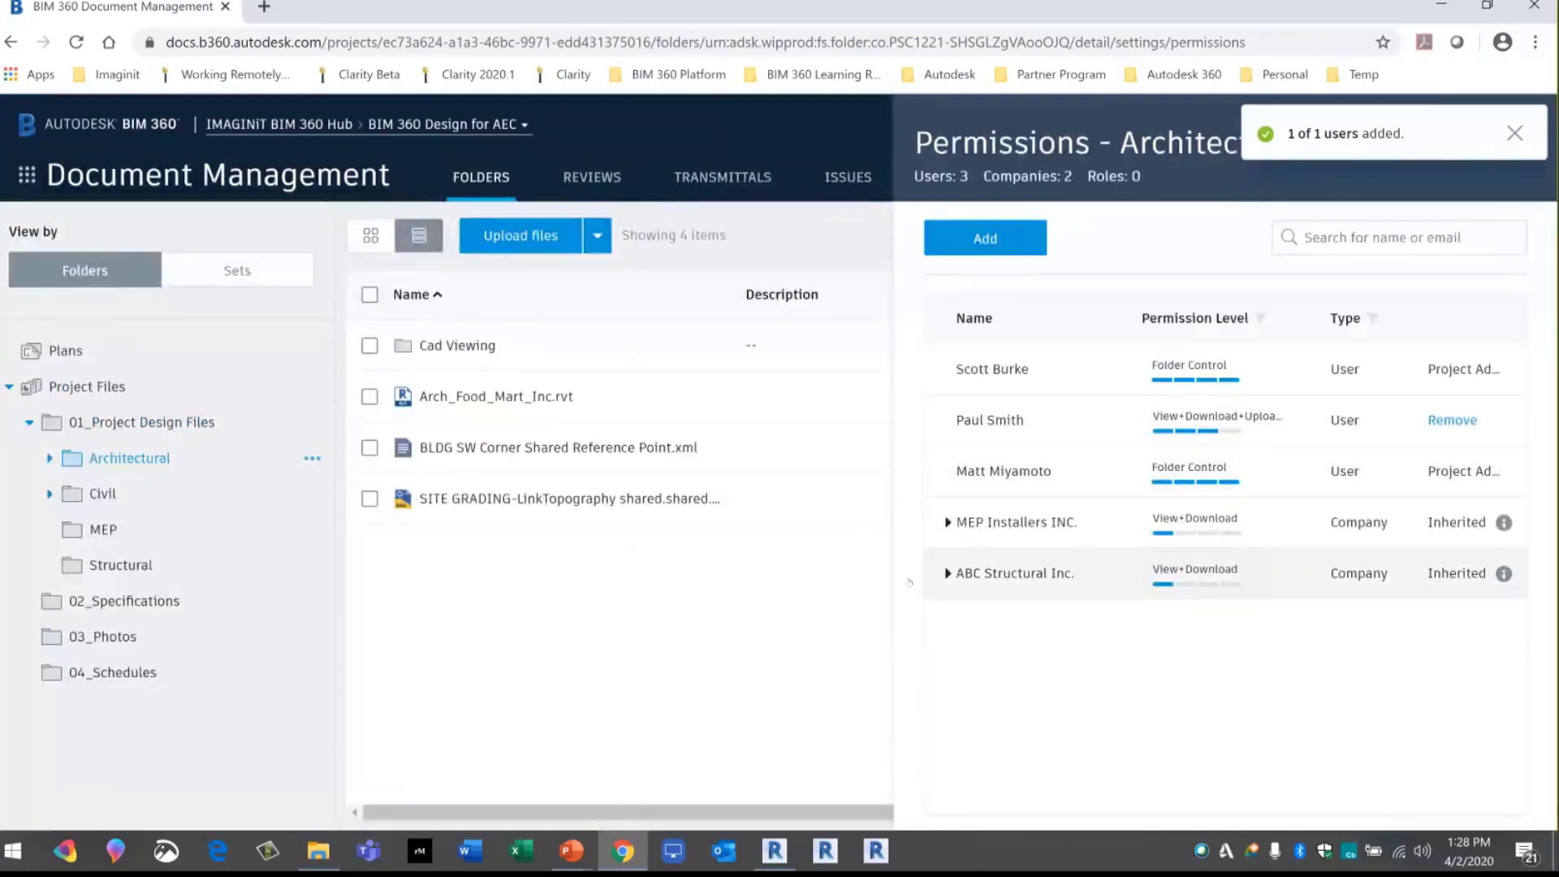
Check the members listed under ABC Structural Inc. and remove the architect's individual permission from the Architectural folder
click(1007, 573)
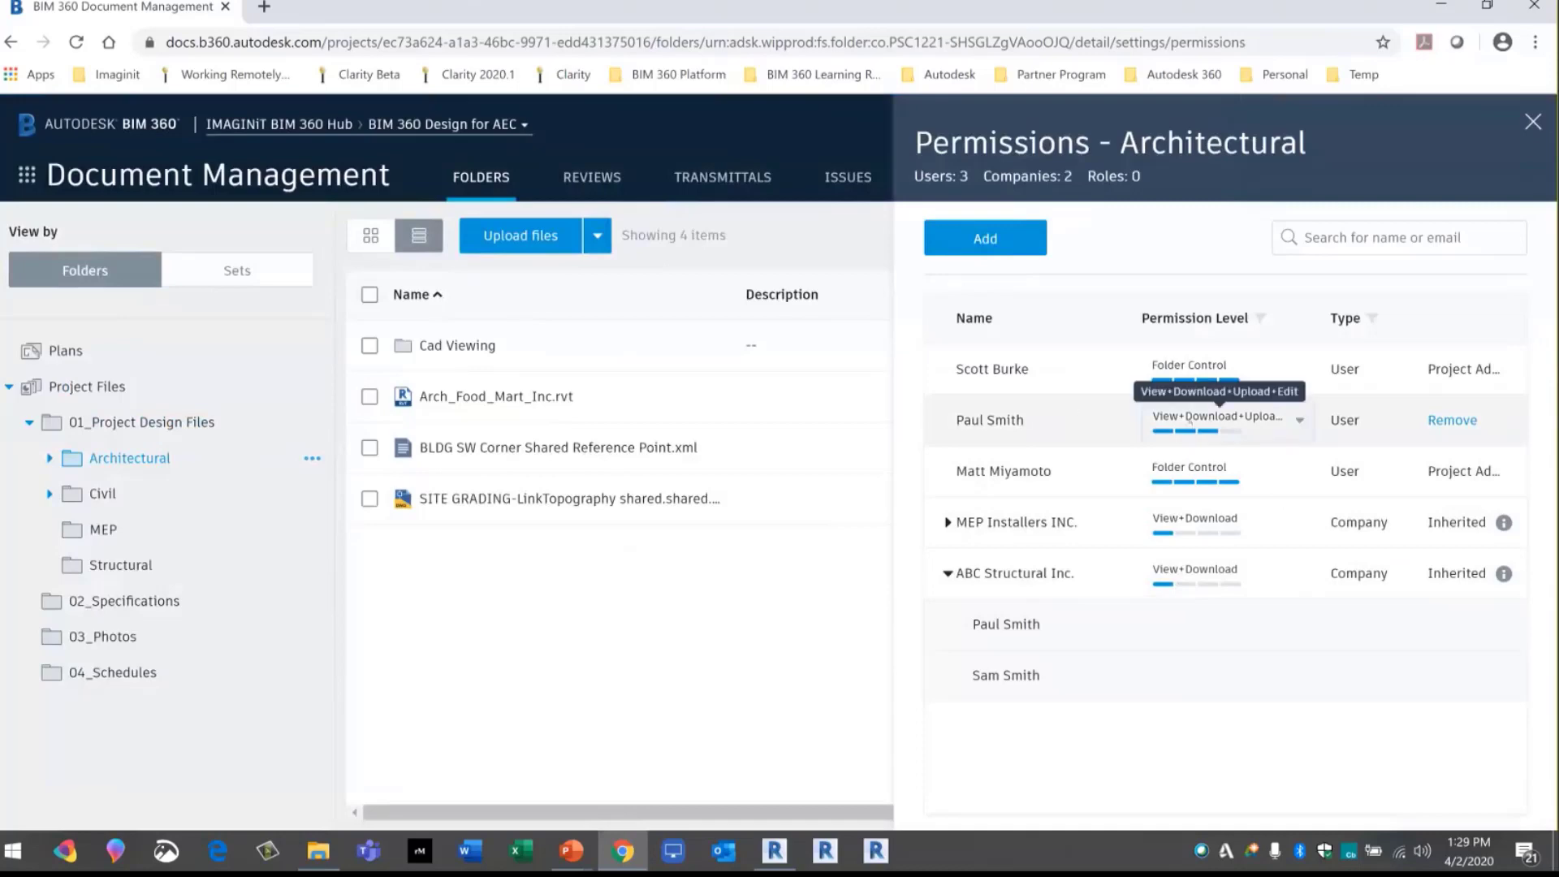
click(1451, 421)
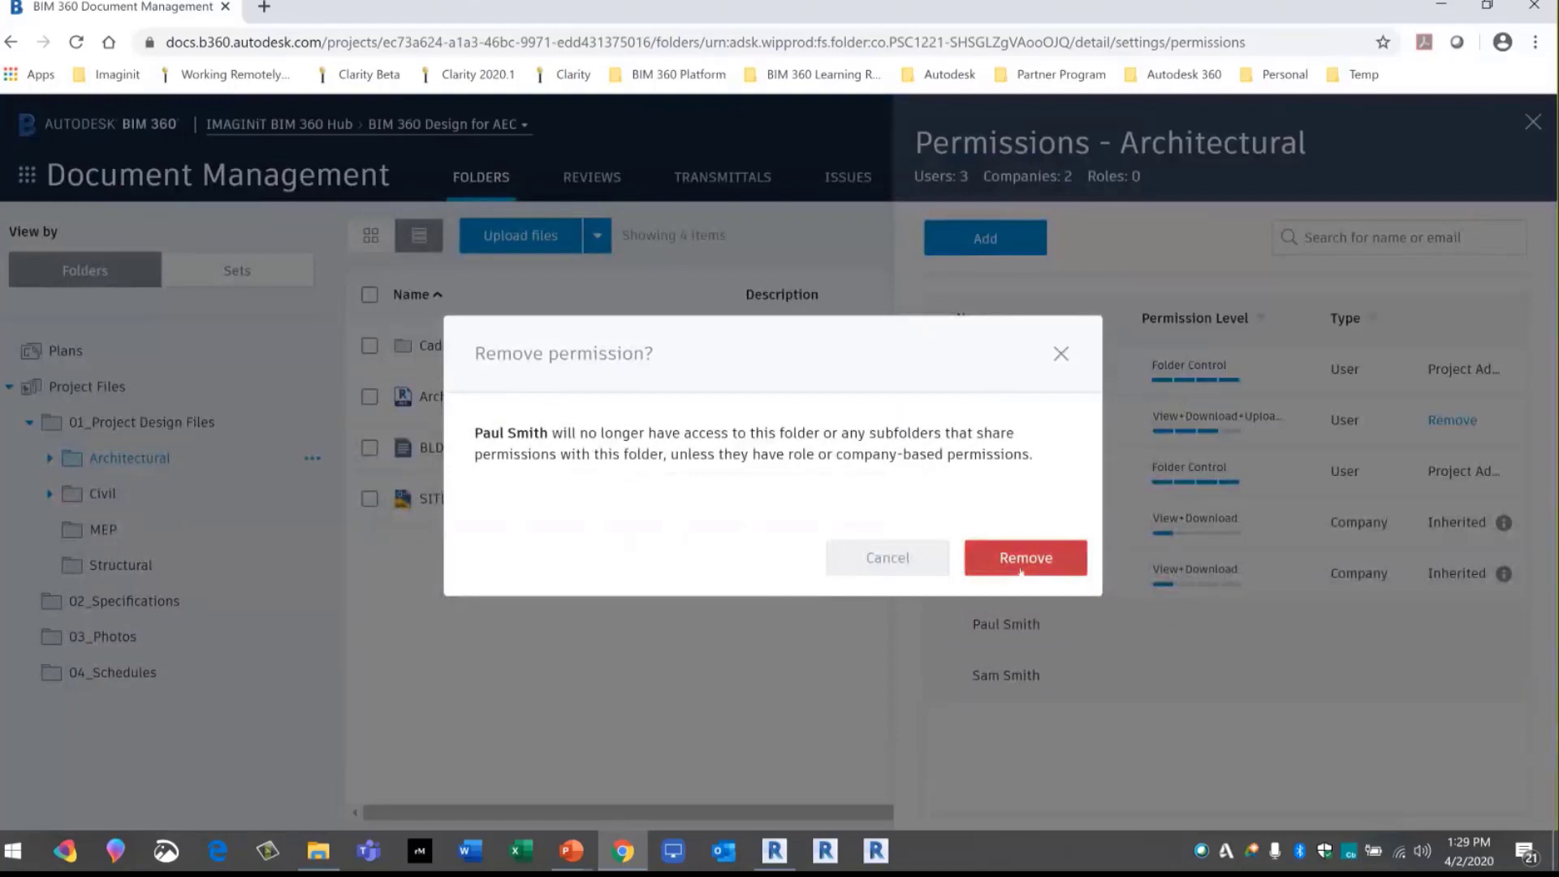
click(1022, 571)
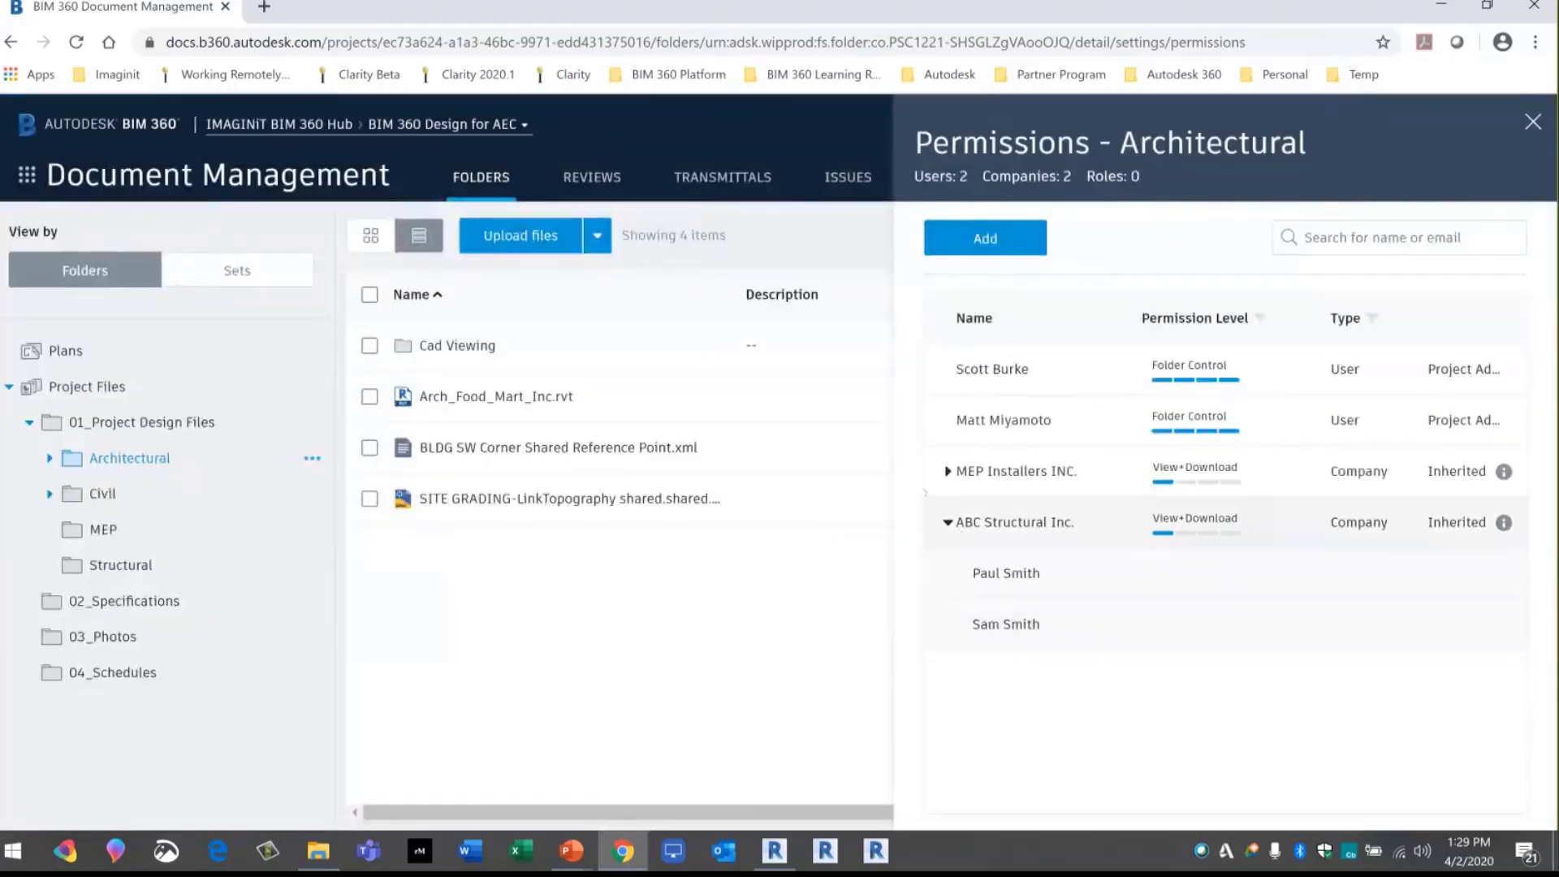
click(947, 522)
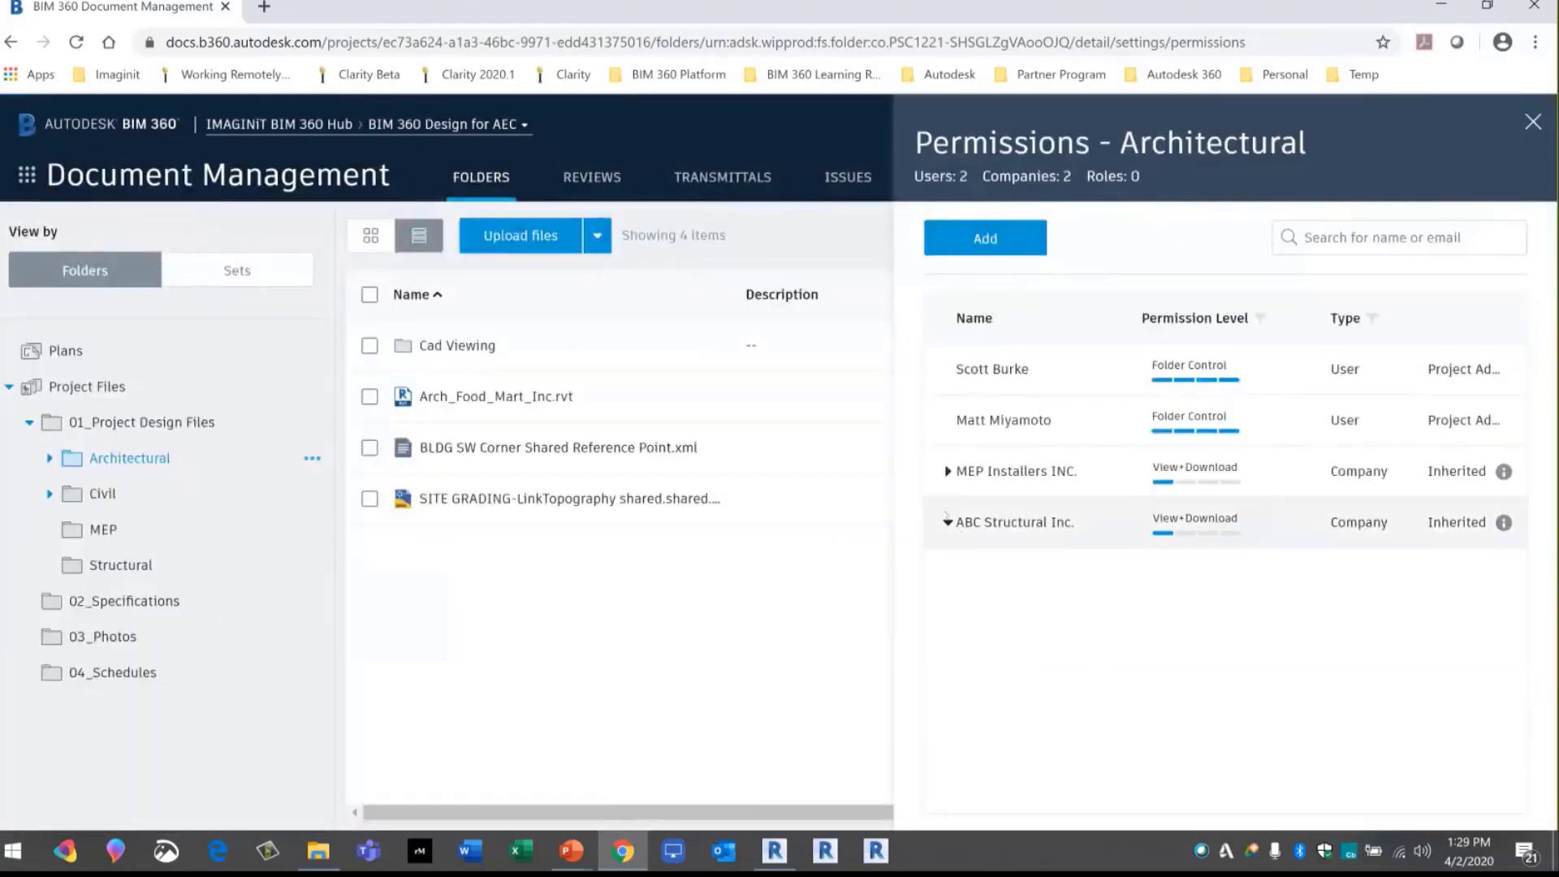
Grant the Project Manager role the View+Download+Upload permission level on the Architectural folder
click(985, 238)
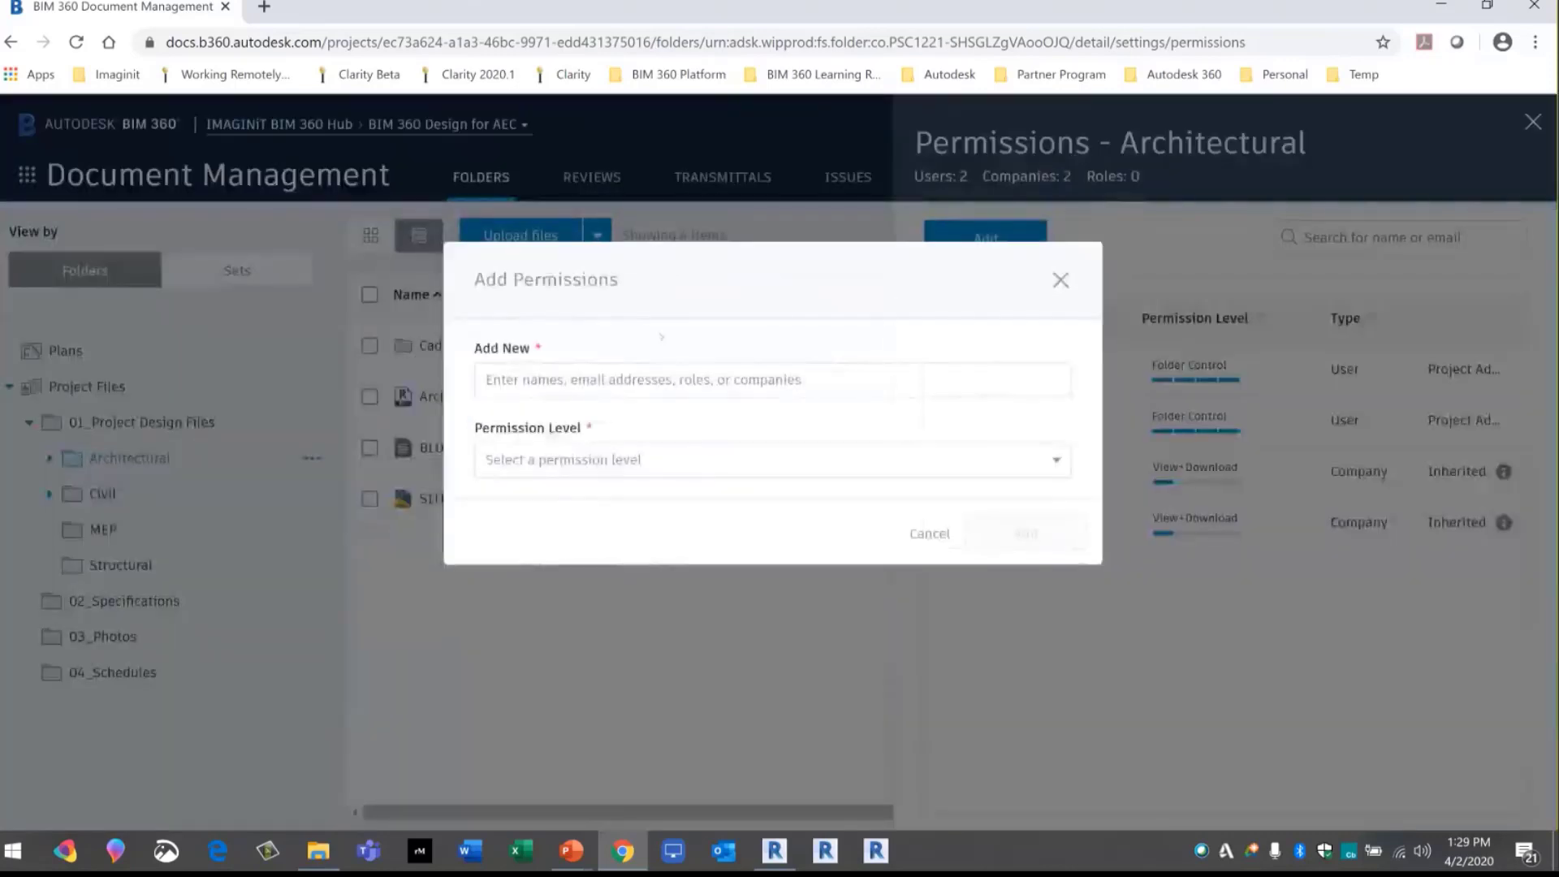
click(638, 368)
text(proj)
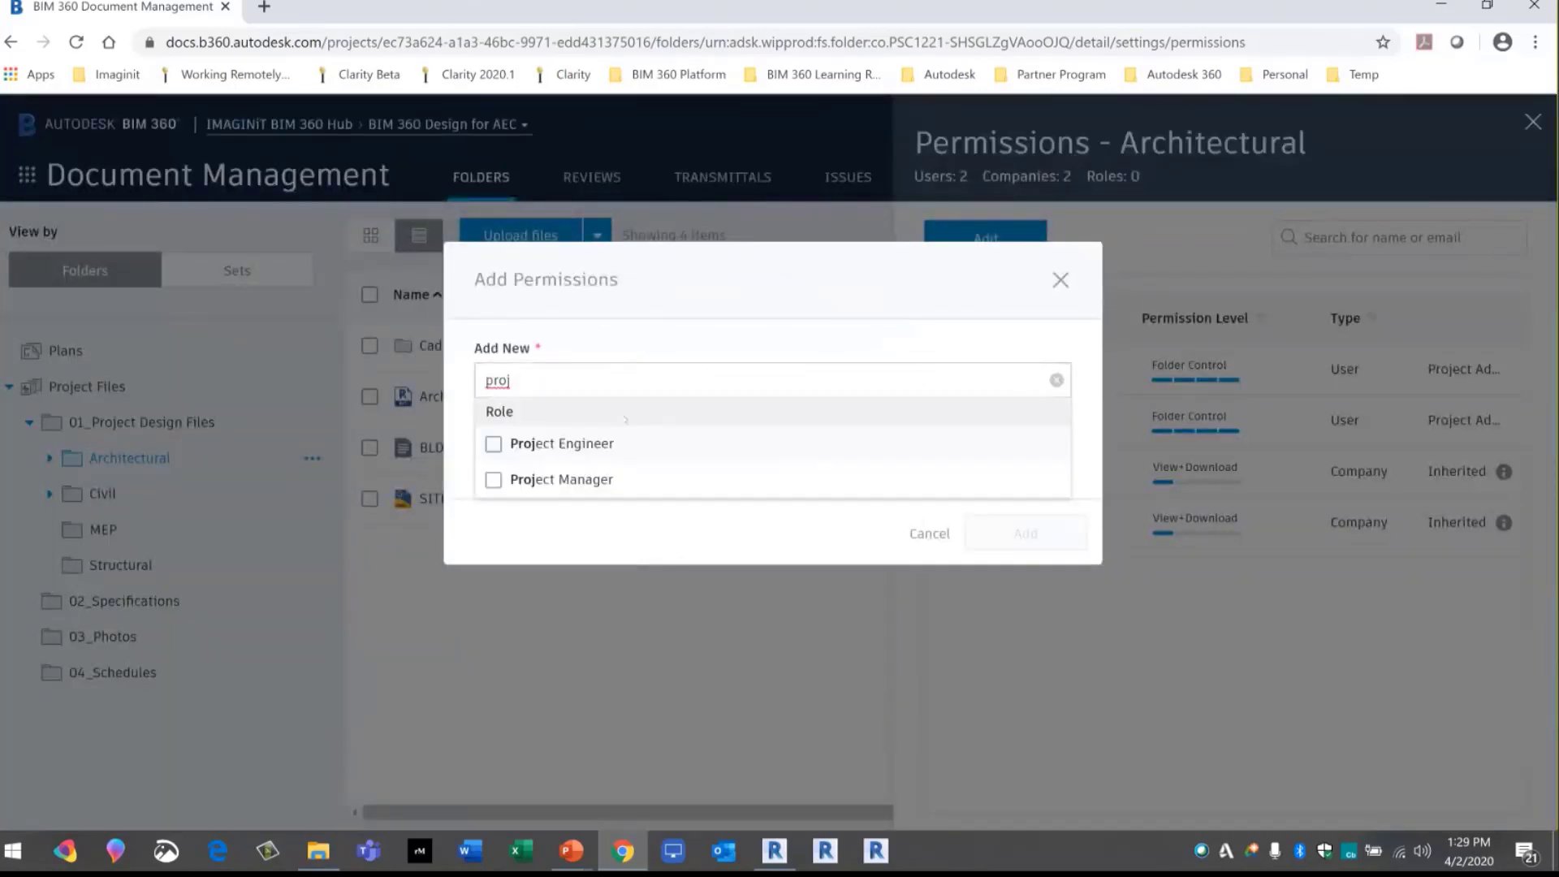
click(492, 479)
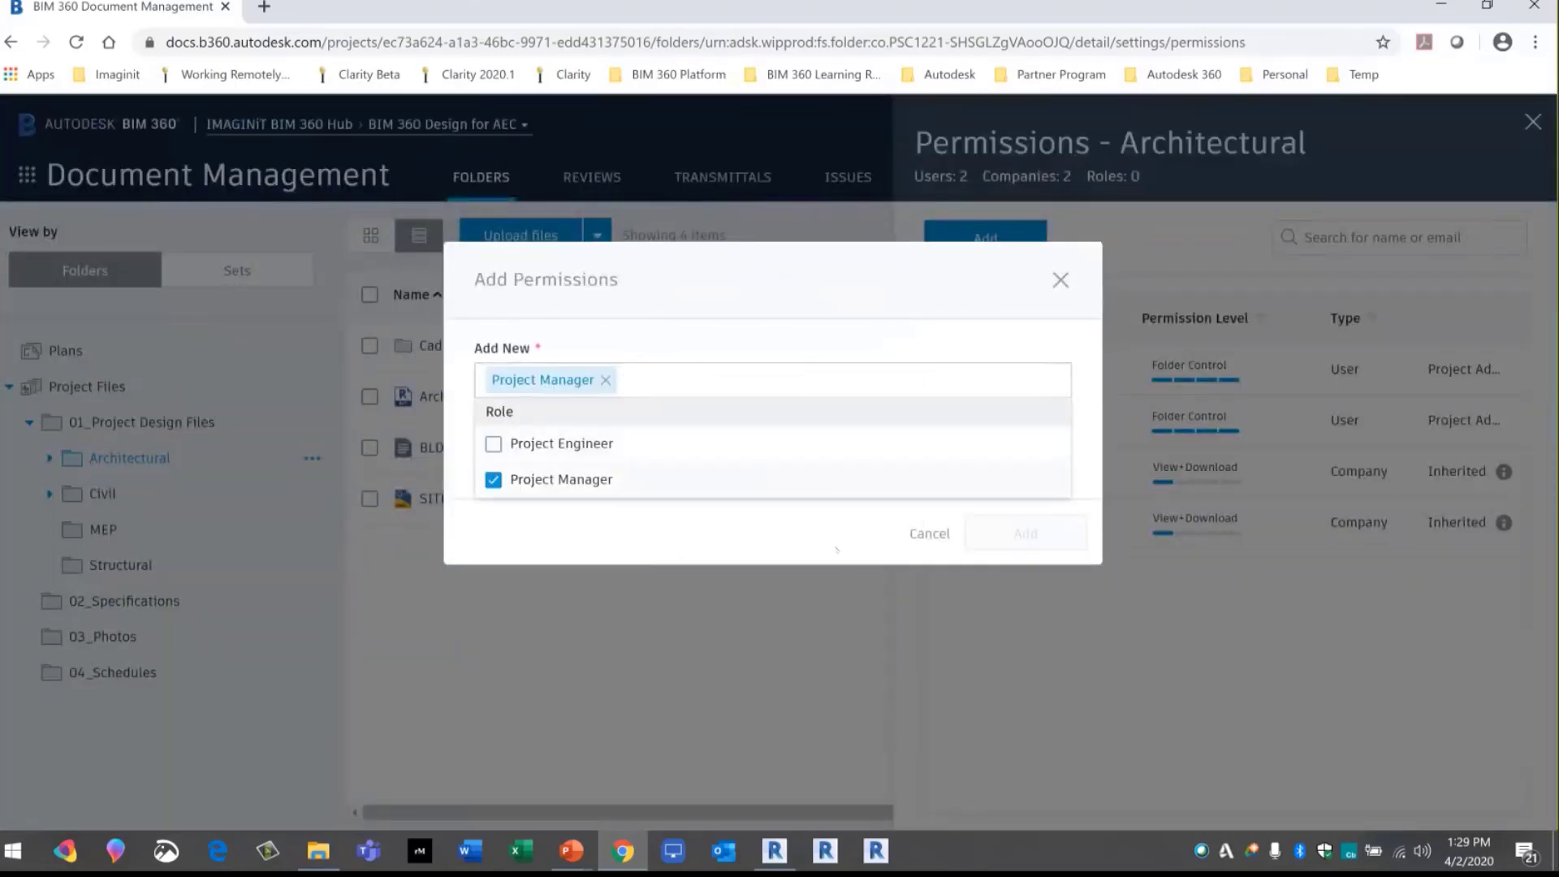
click(672, 533)
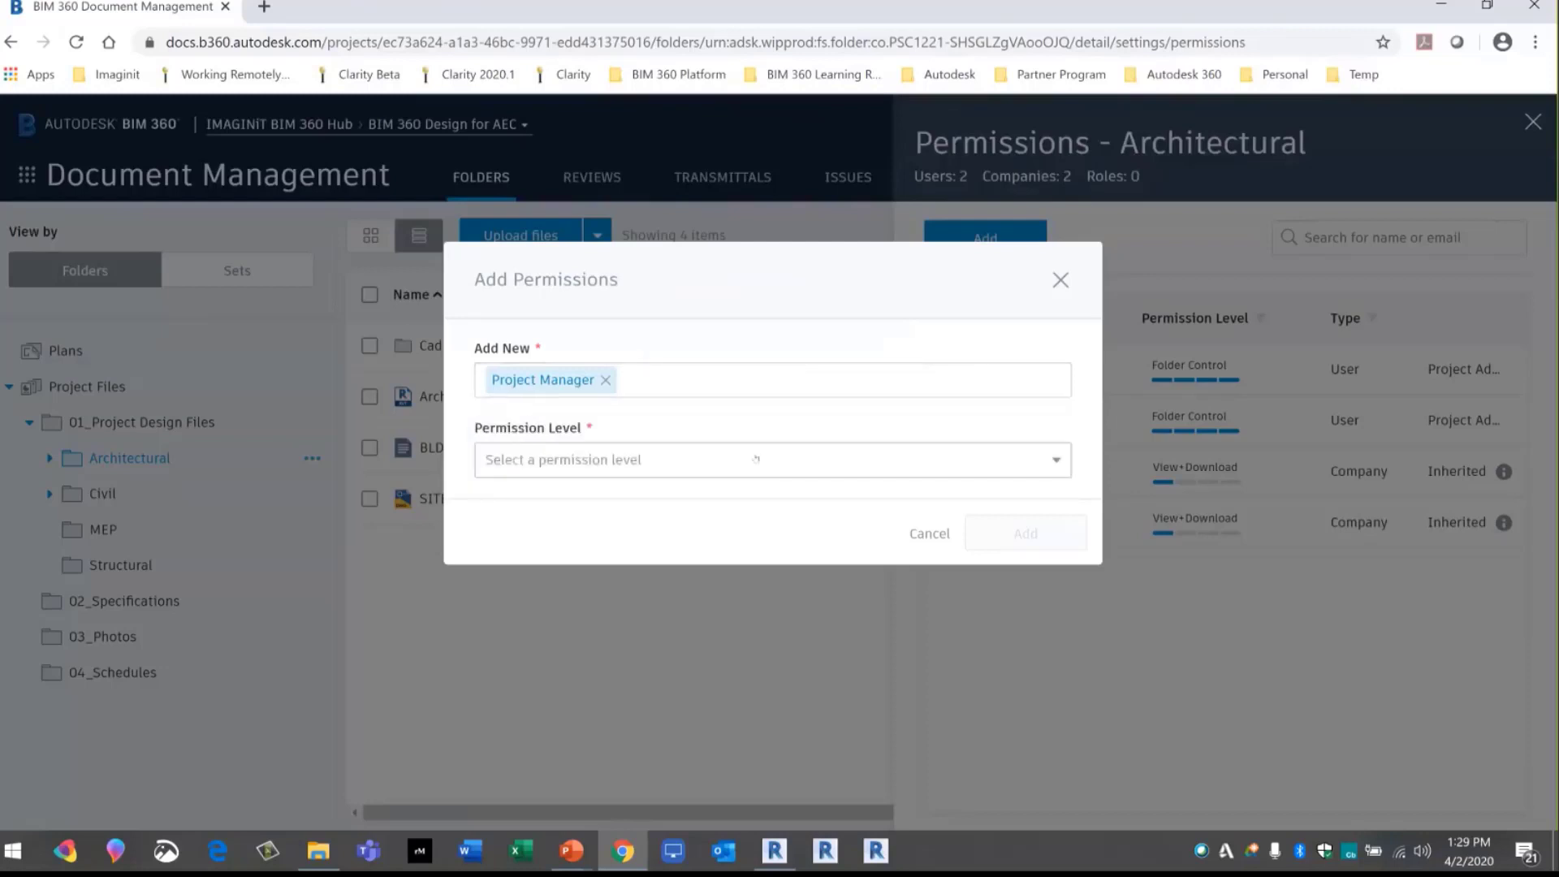
click(755, 460)
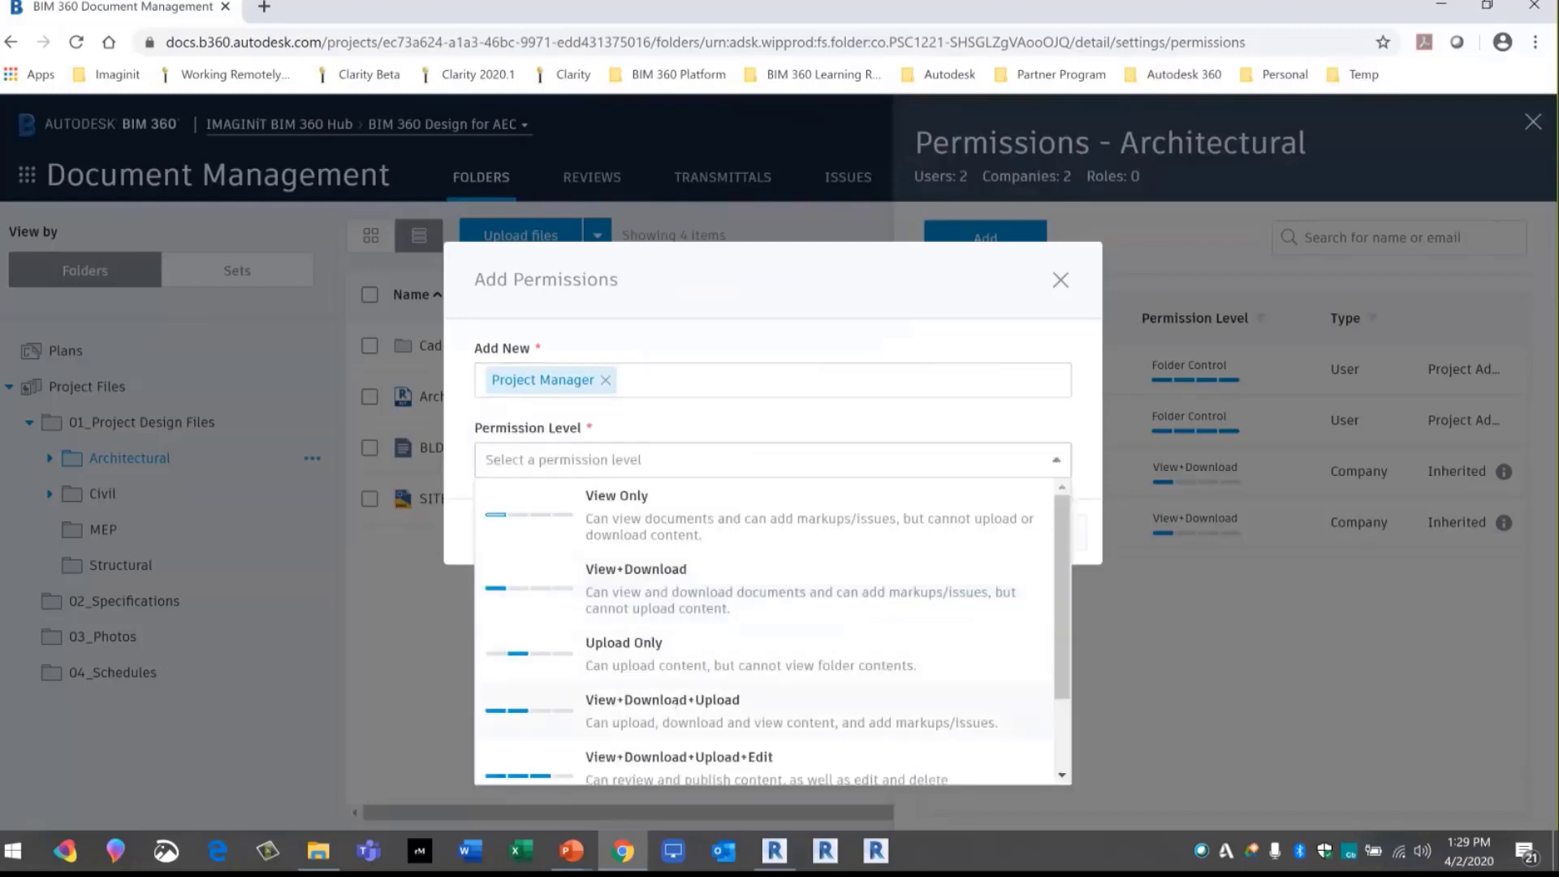
click(675, 703)
click(1025, 533)
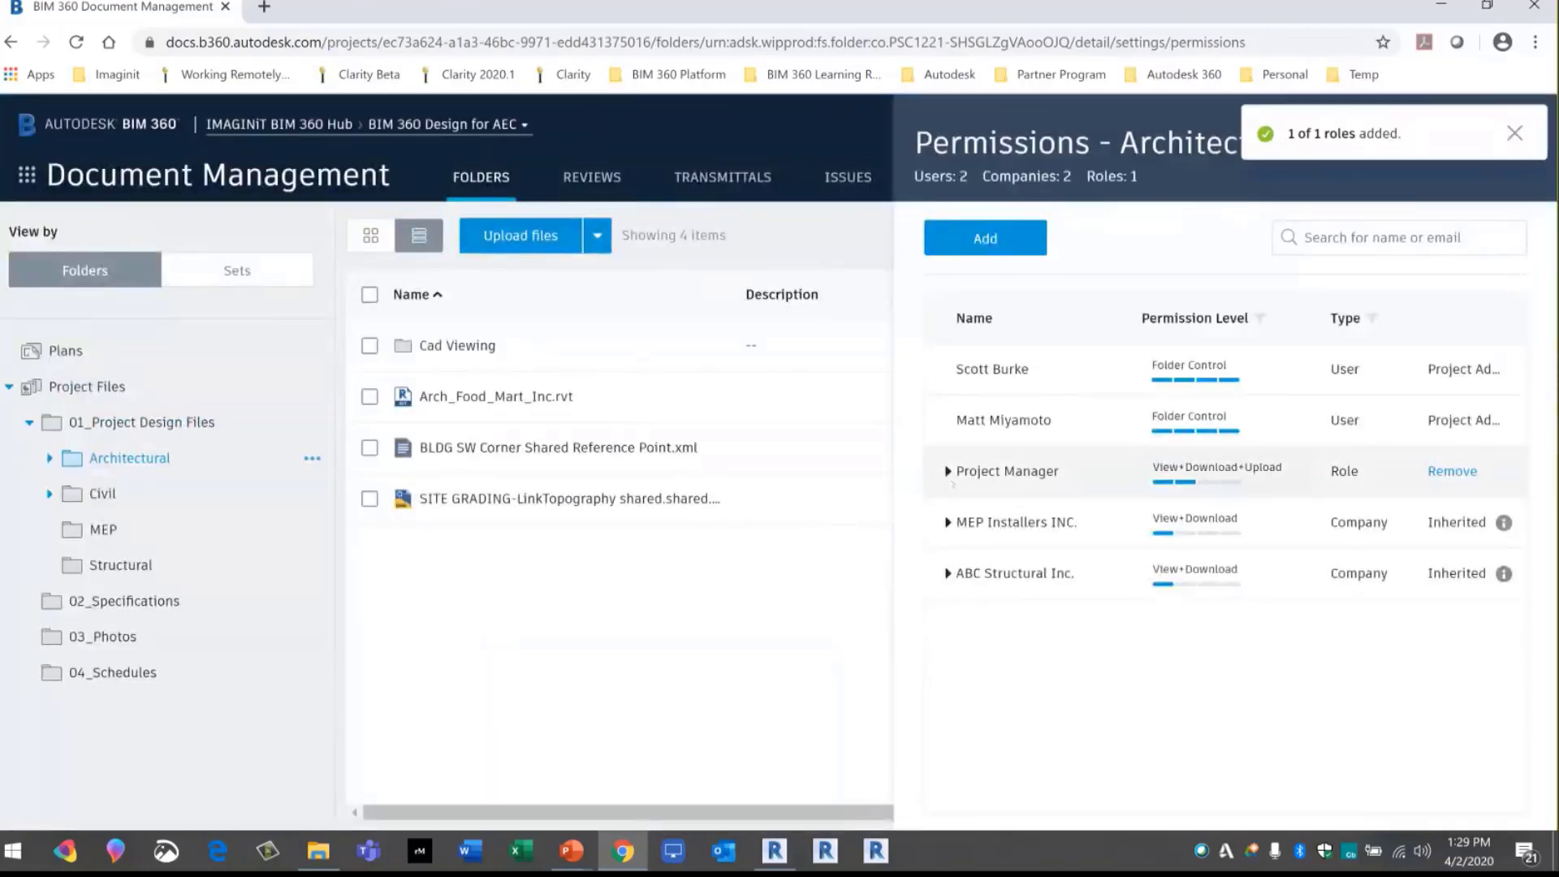
Check the users assigned to the Project Manager role and remove the role's permission from the Architectural folder
click(948, 471)
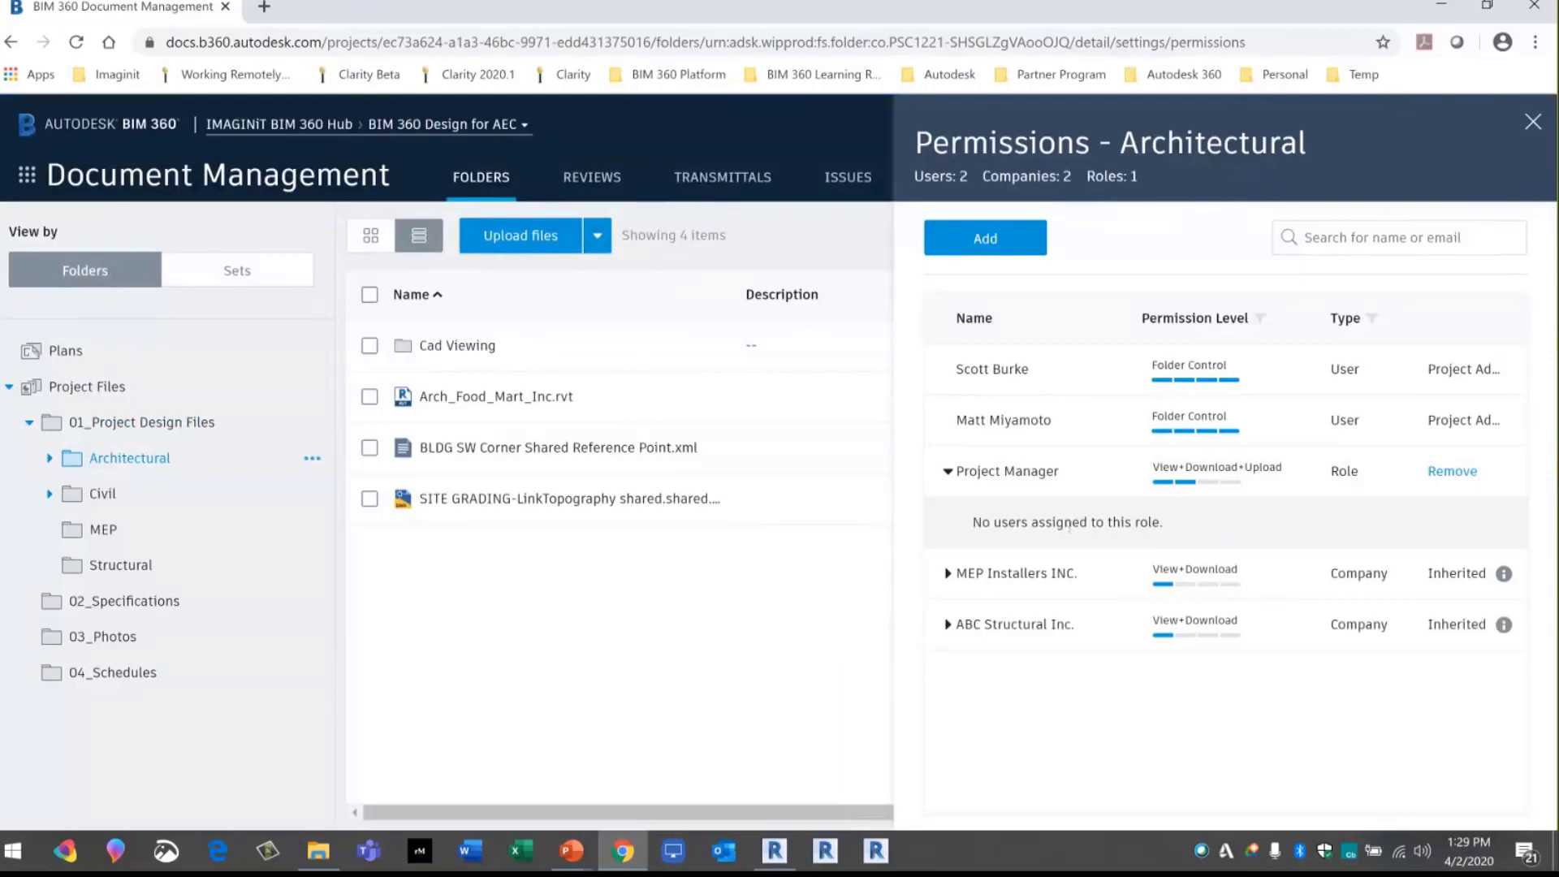
click(947, 472)
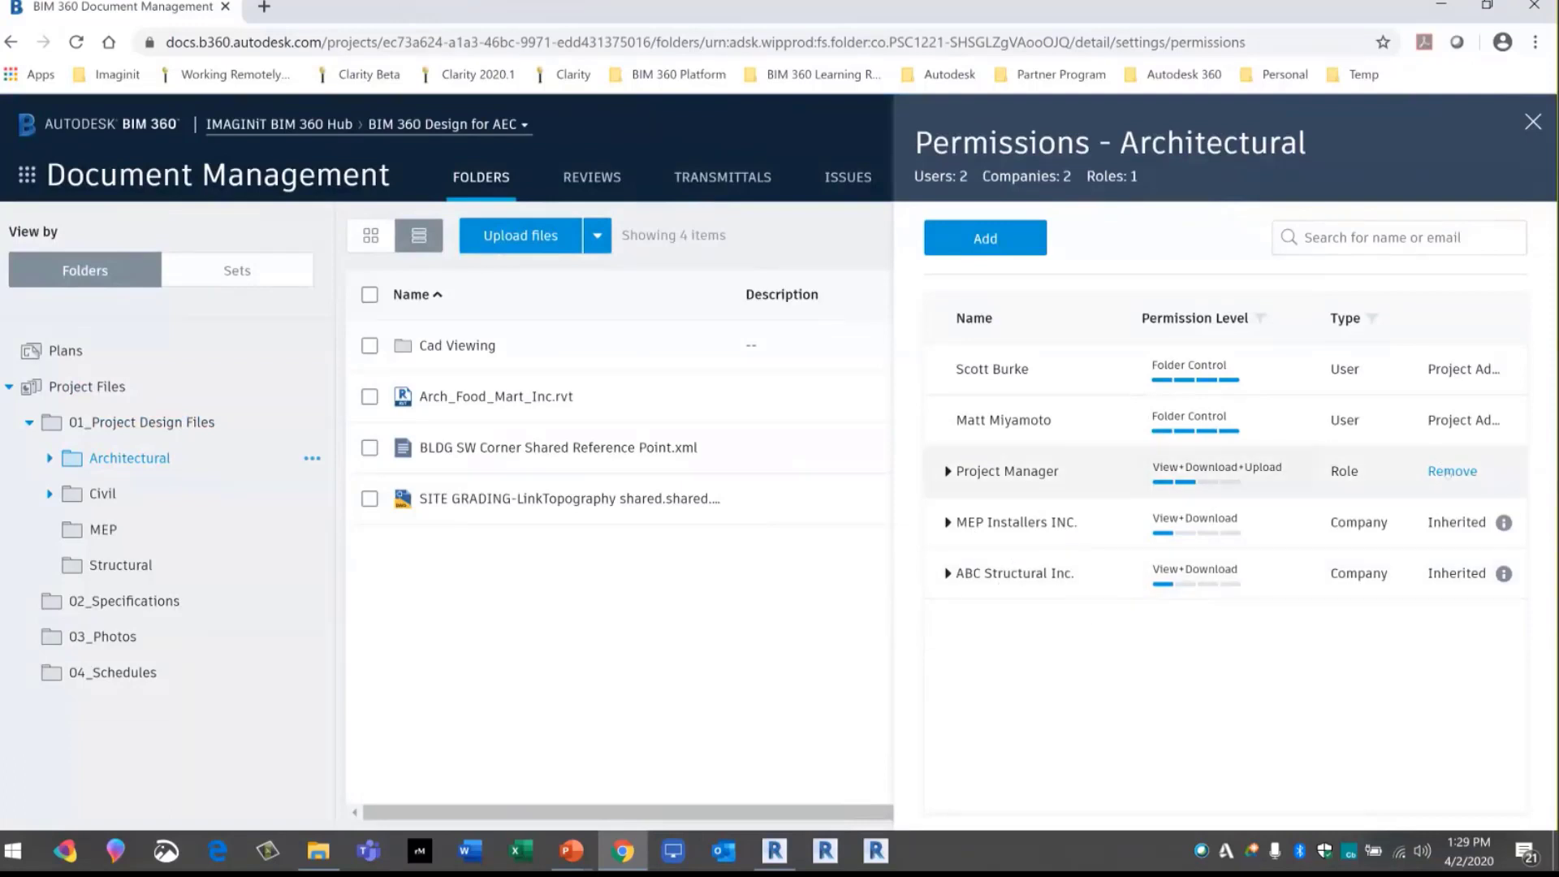
click(1448, 473)
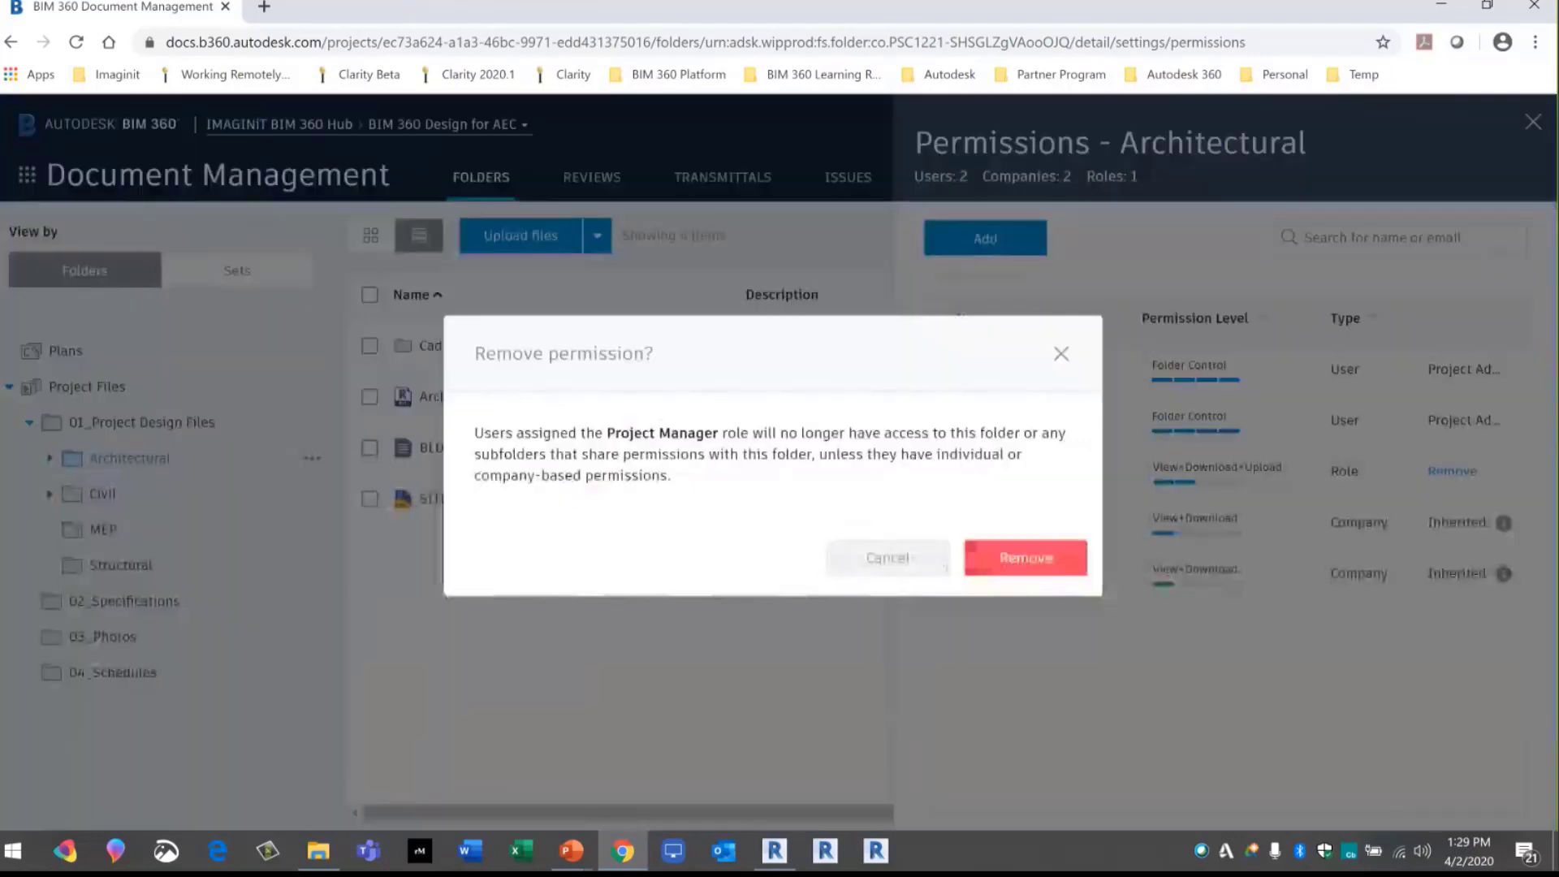
click(1007, 558)
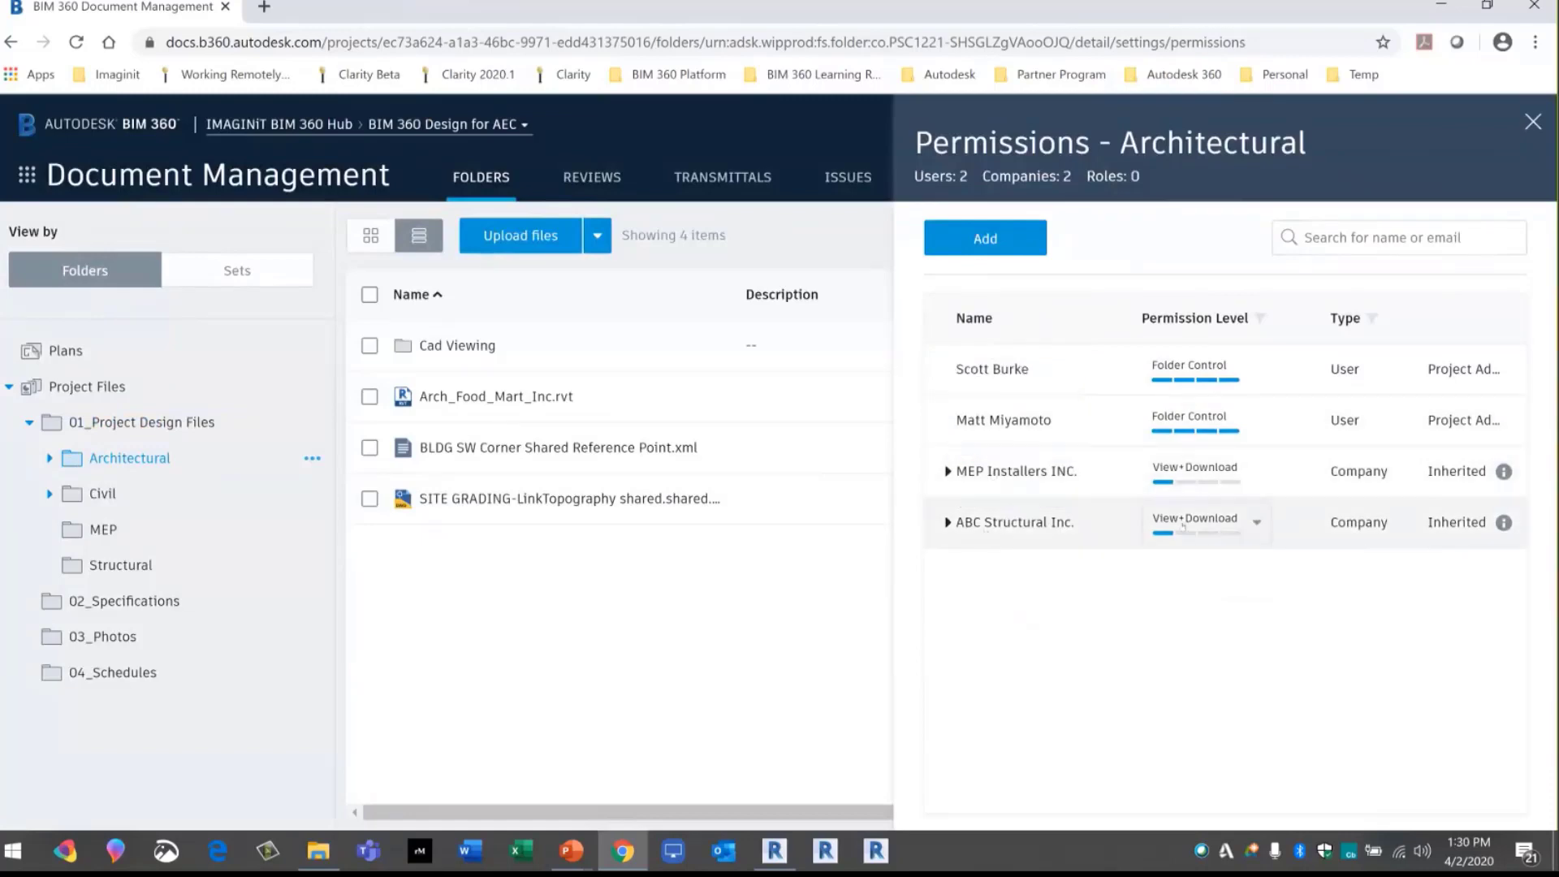
Review the permissions of the MEP and Structural folders, and close the permissions settings
click(103, 530)
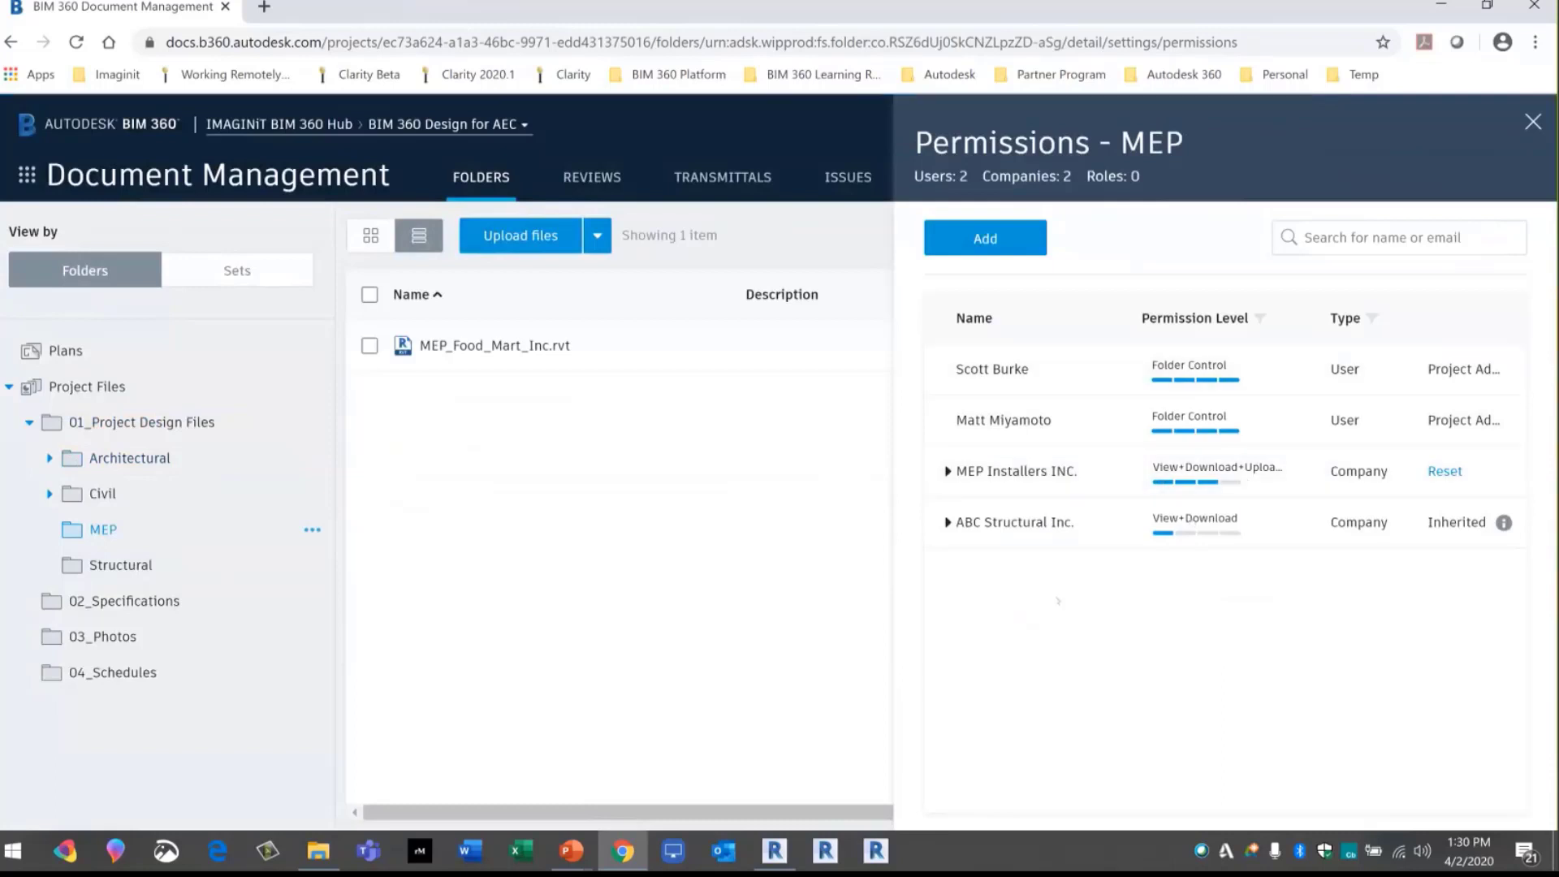
click(240, 565)
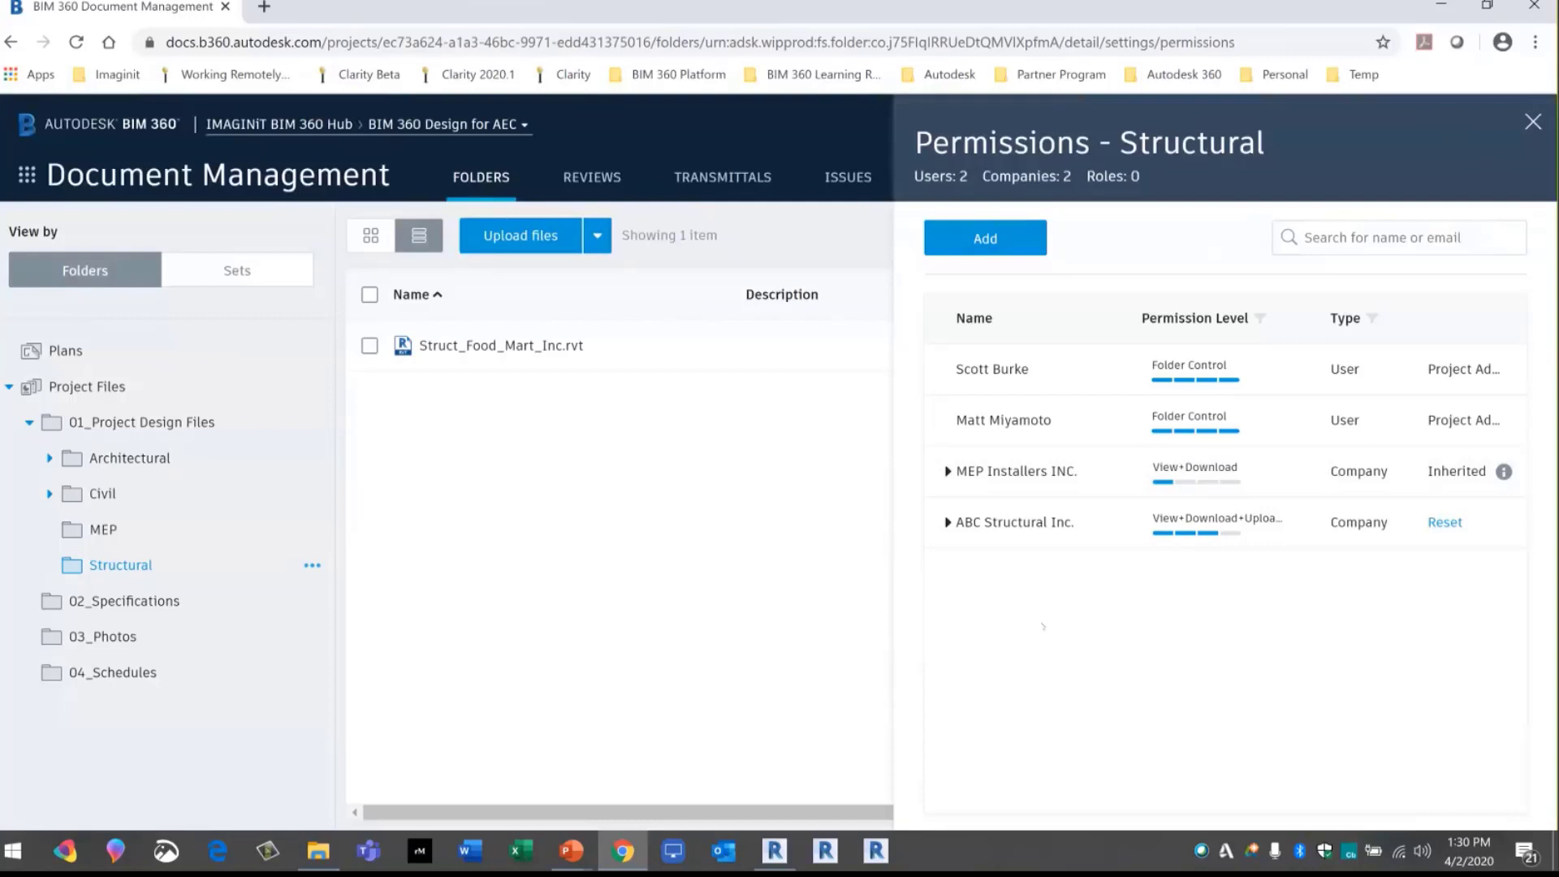
click(1532, 123)
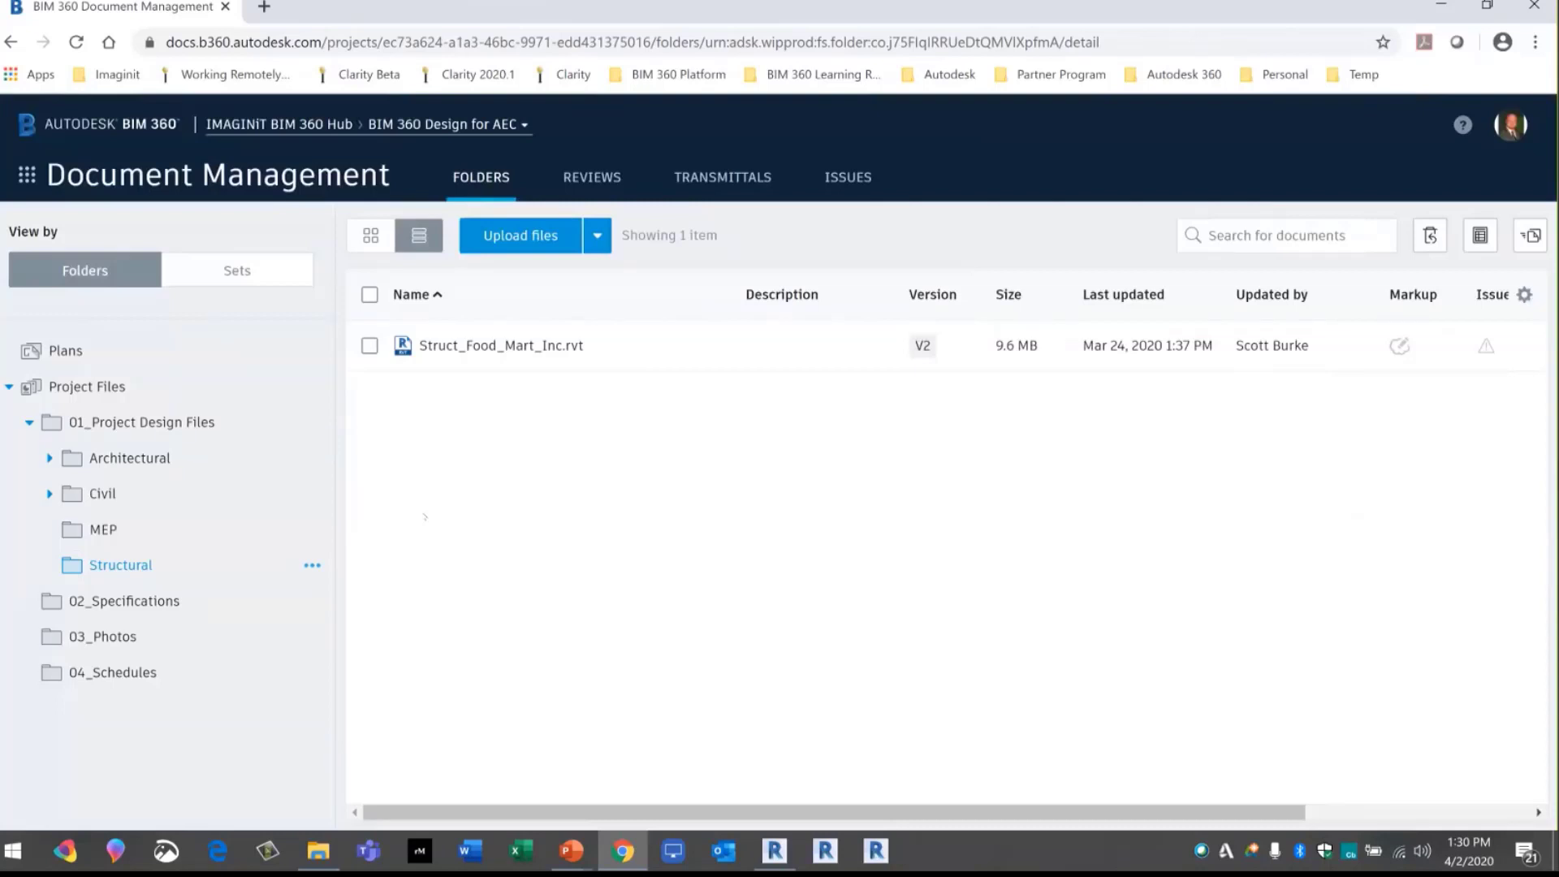
key(alt+Tab)
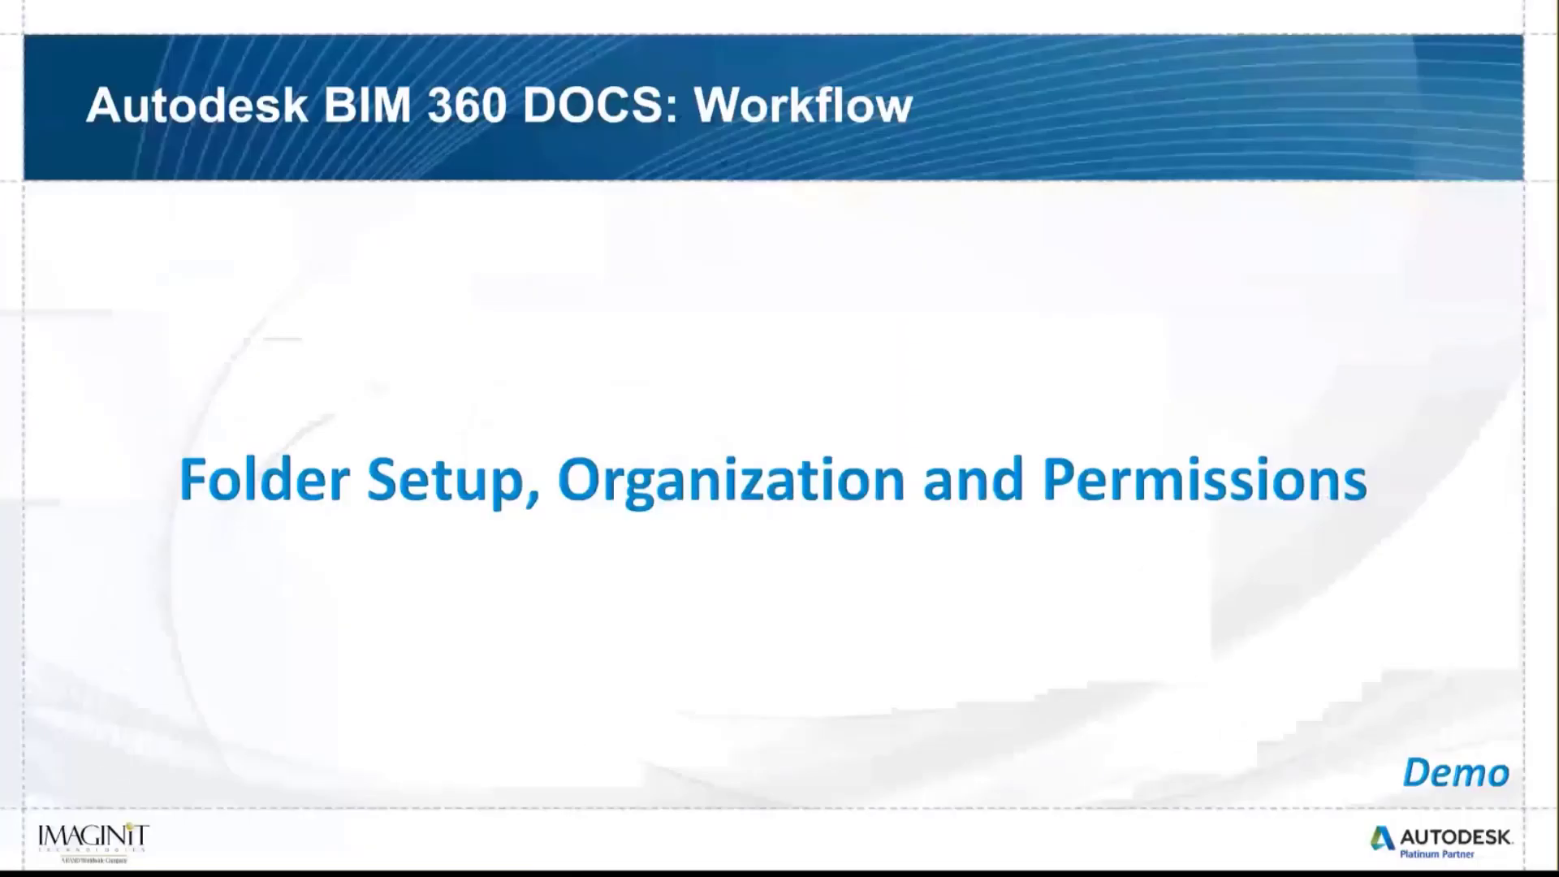
key(Right)
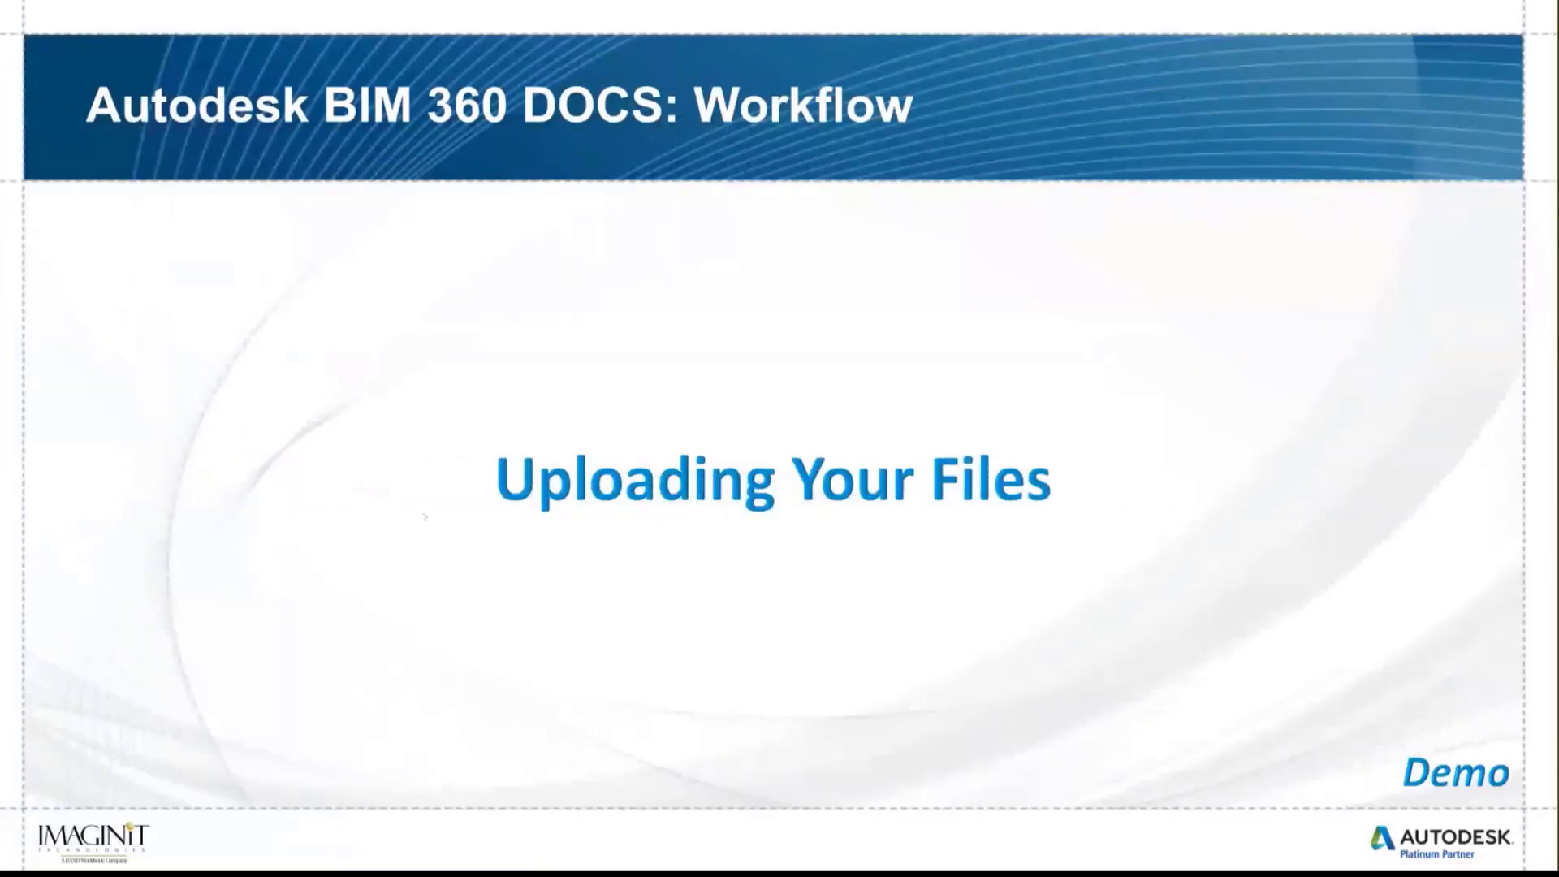
key(alt+Tab)
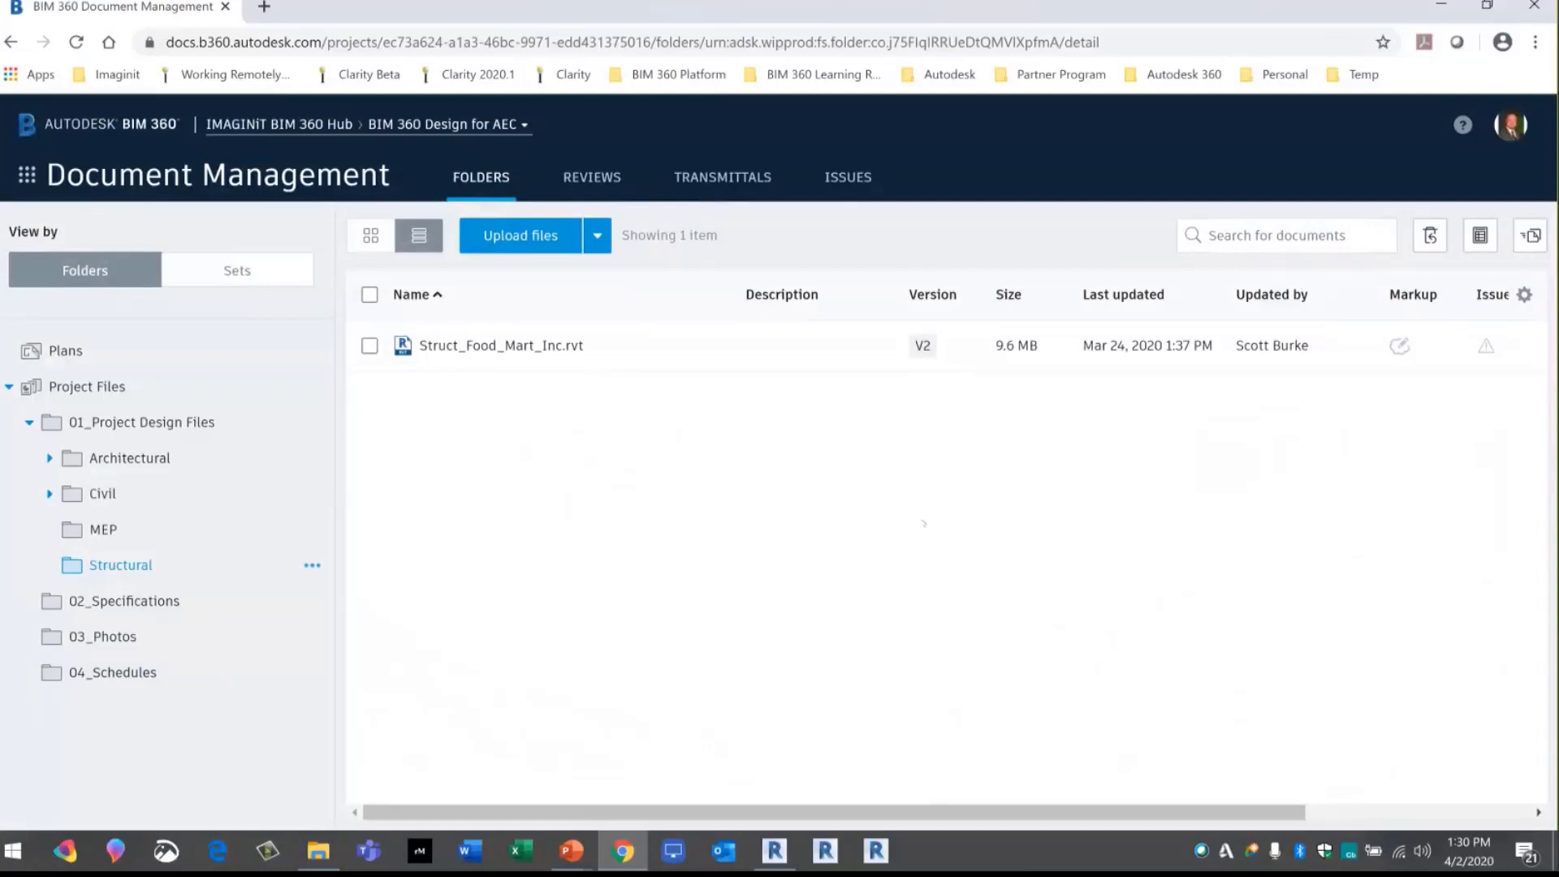
Open the Supported Files topic in the Document Management help, review the list of viewable file extensions, and close the help page
mouse_move(312, 498)
click(1462, 124)
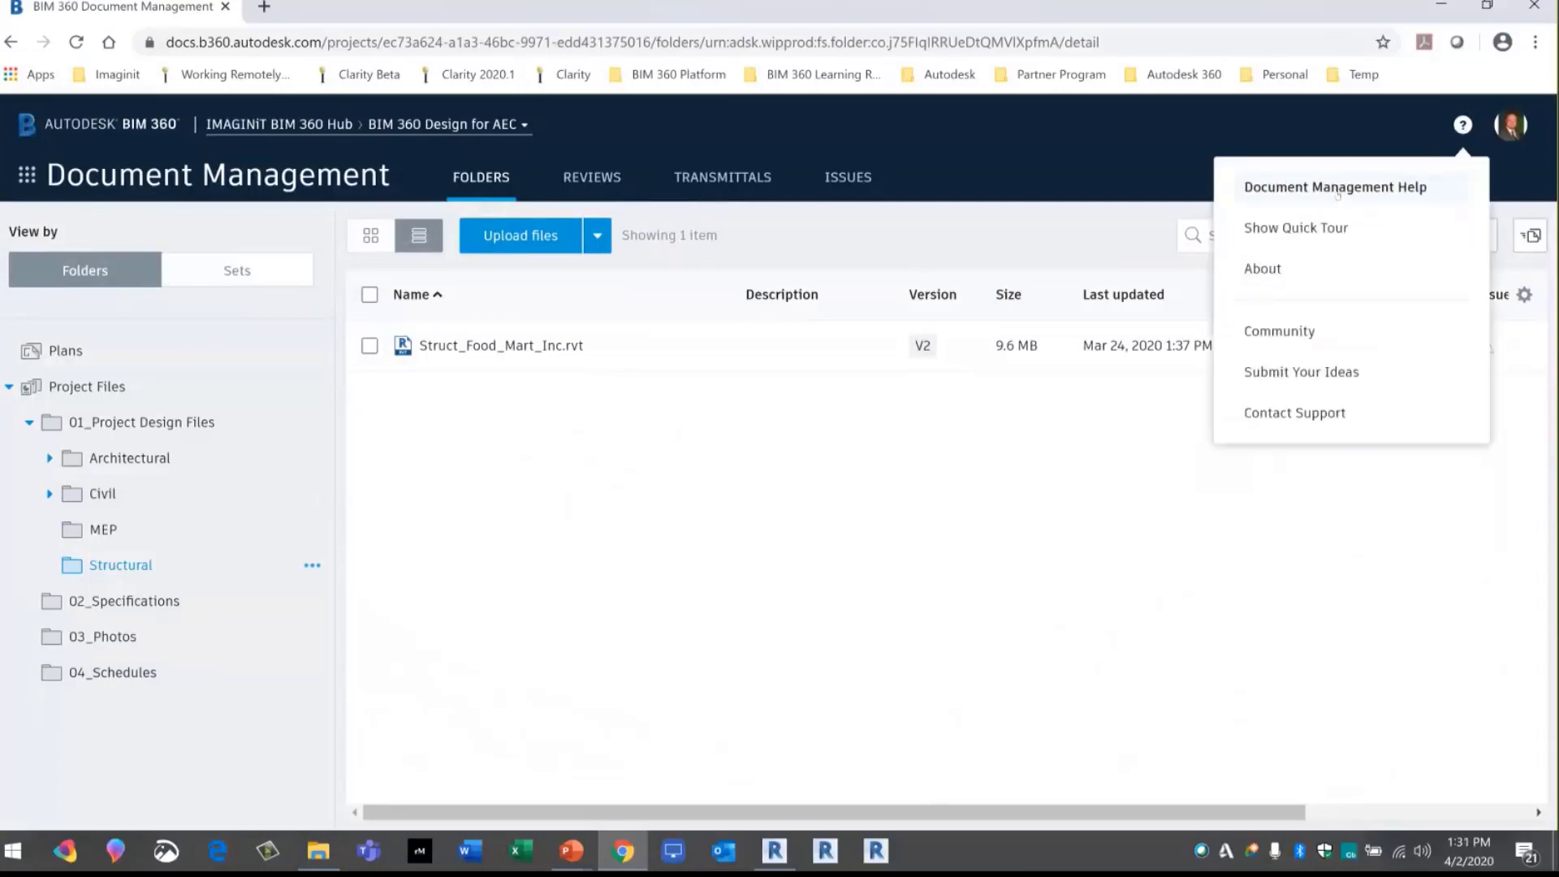
click(1334, 187)
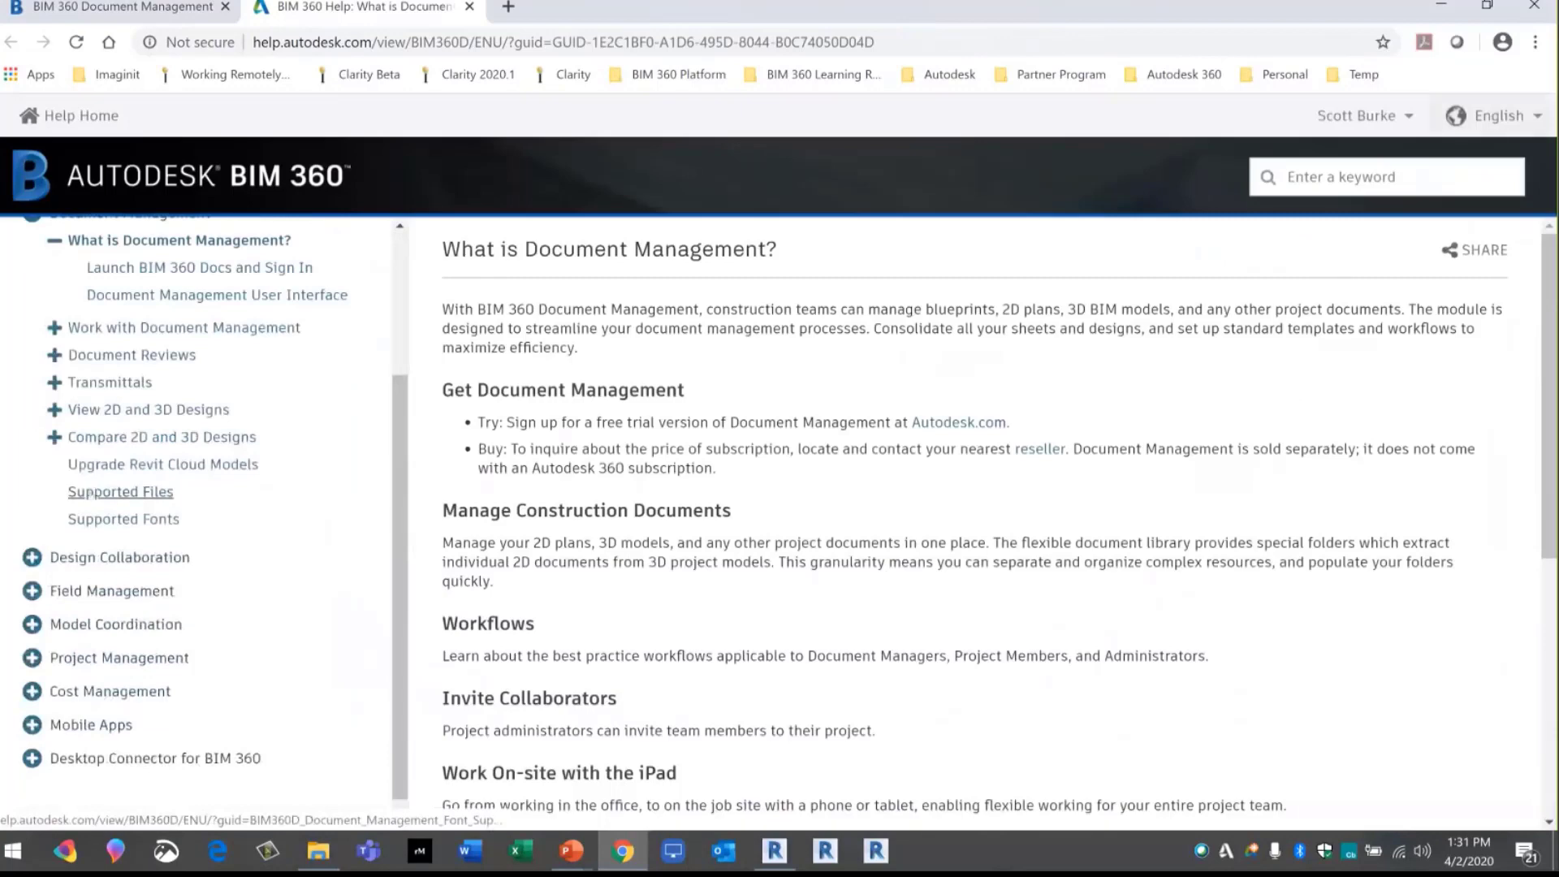
scroll(598, 523, down, 2)
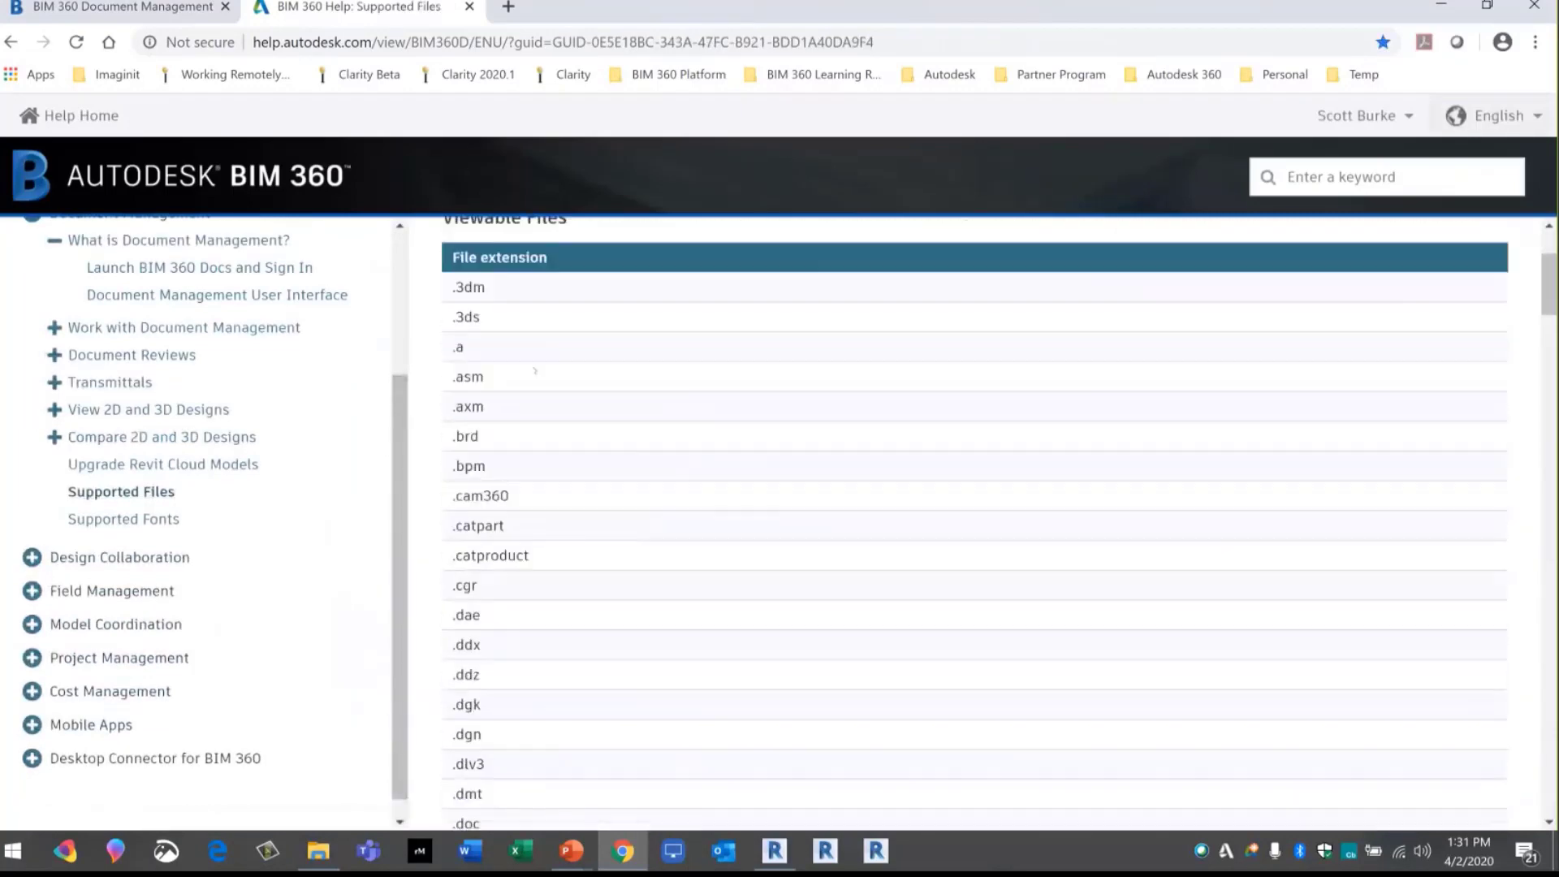
scroll(487, 337, up, 2)
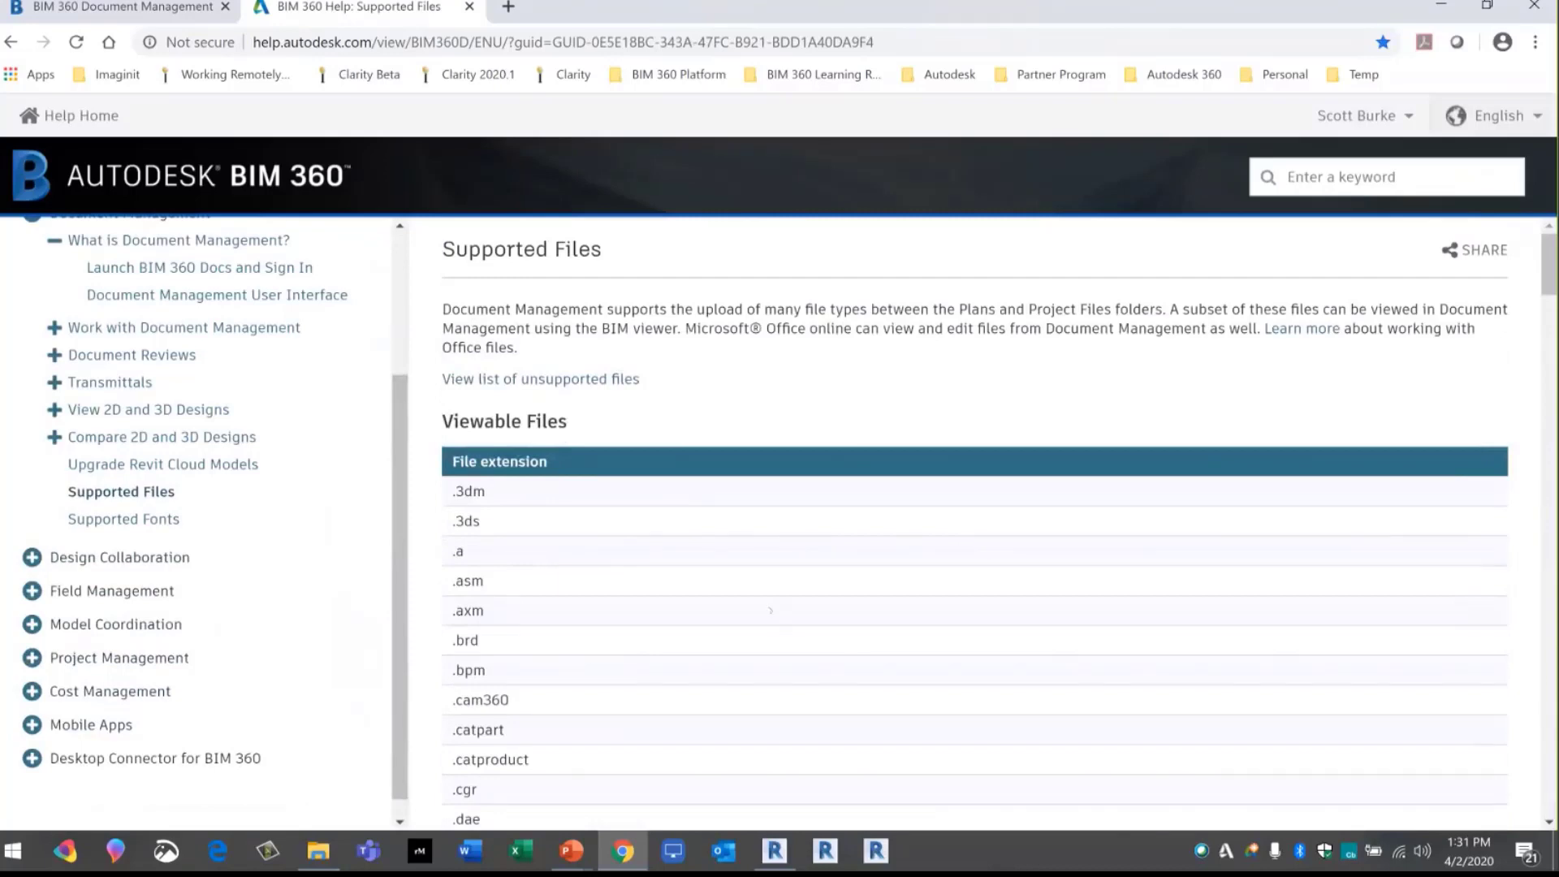
scroll(775, 672, down, 12)
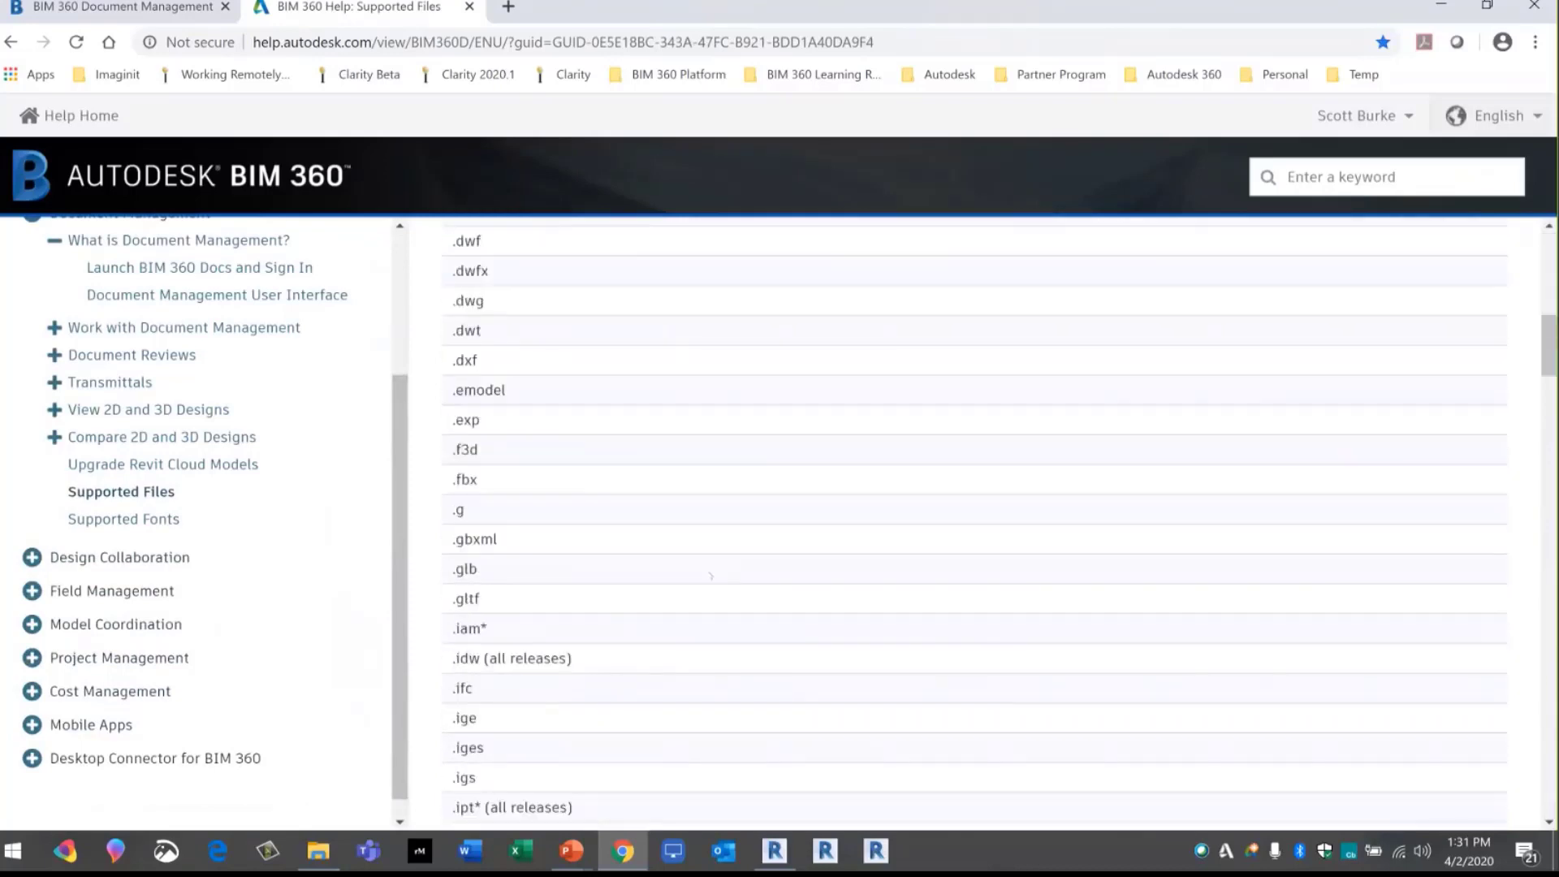
scroll(711, 576, down, 12)
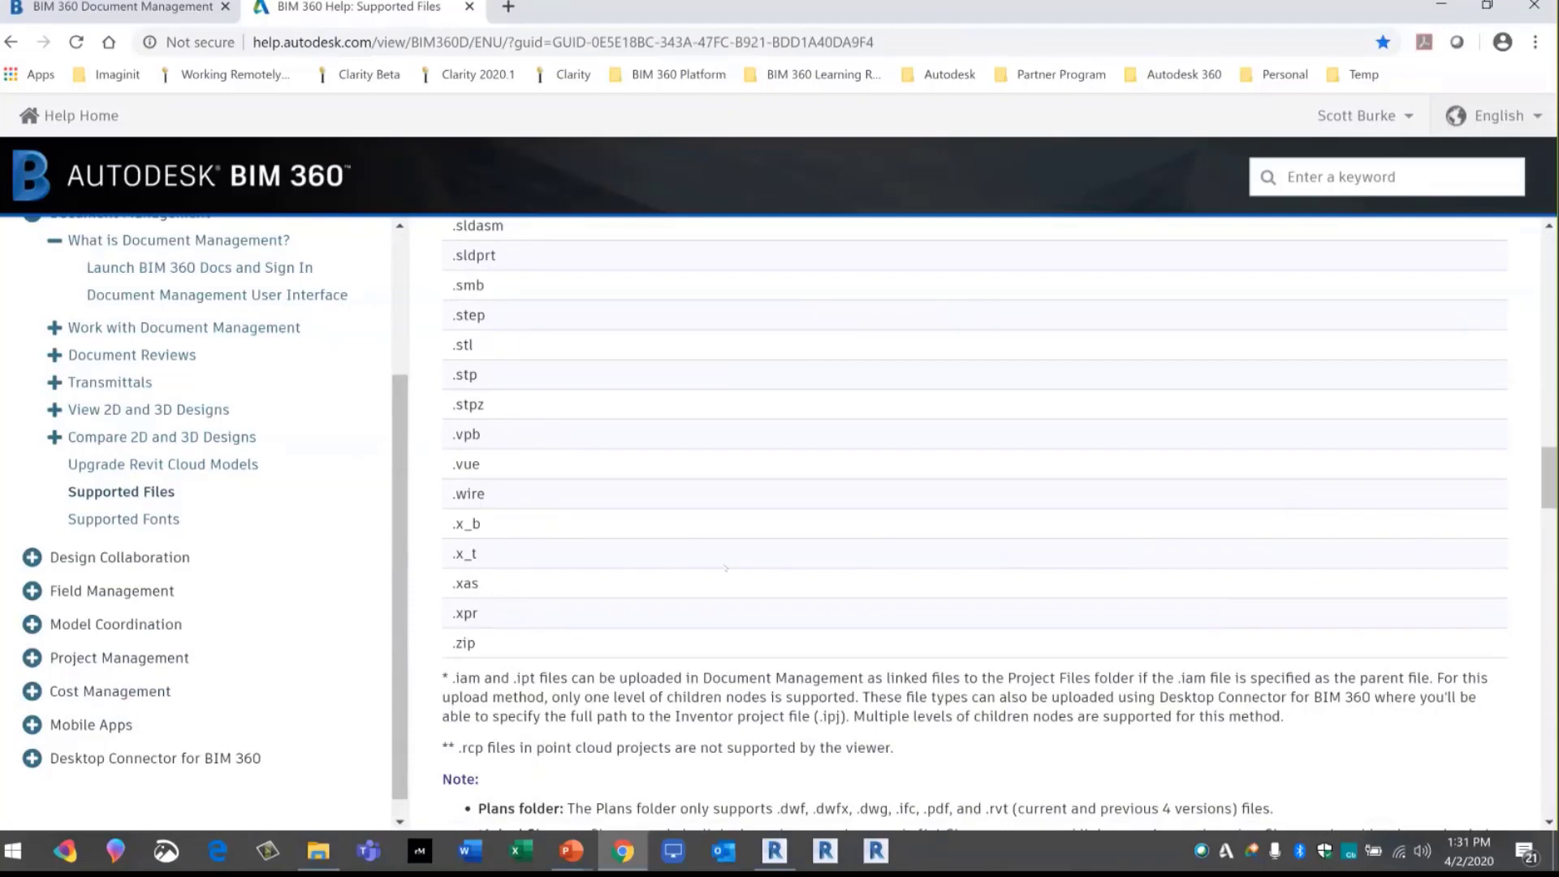
scroll(800, 510, up, 10)
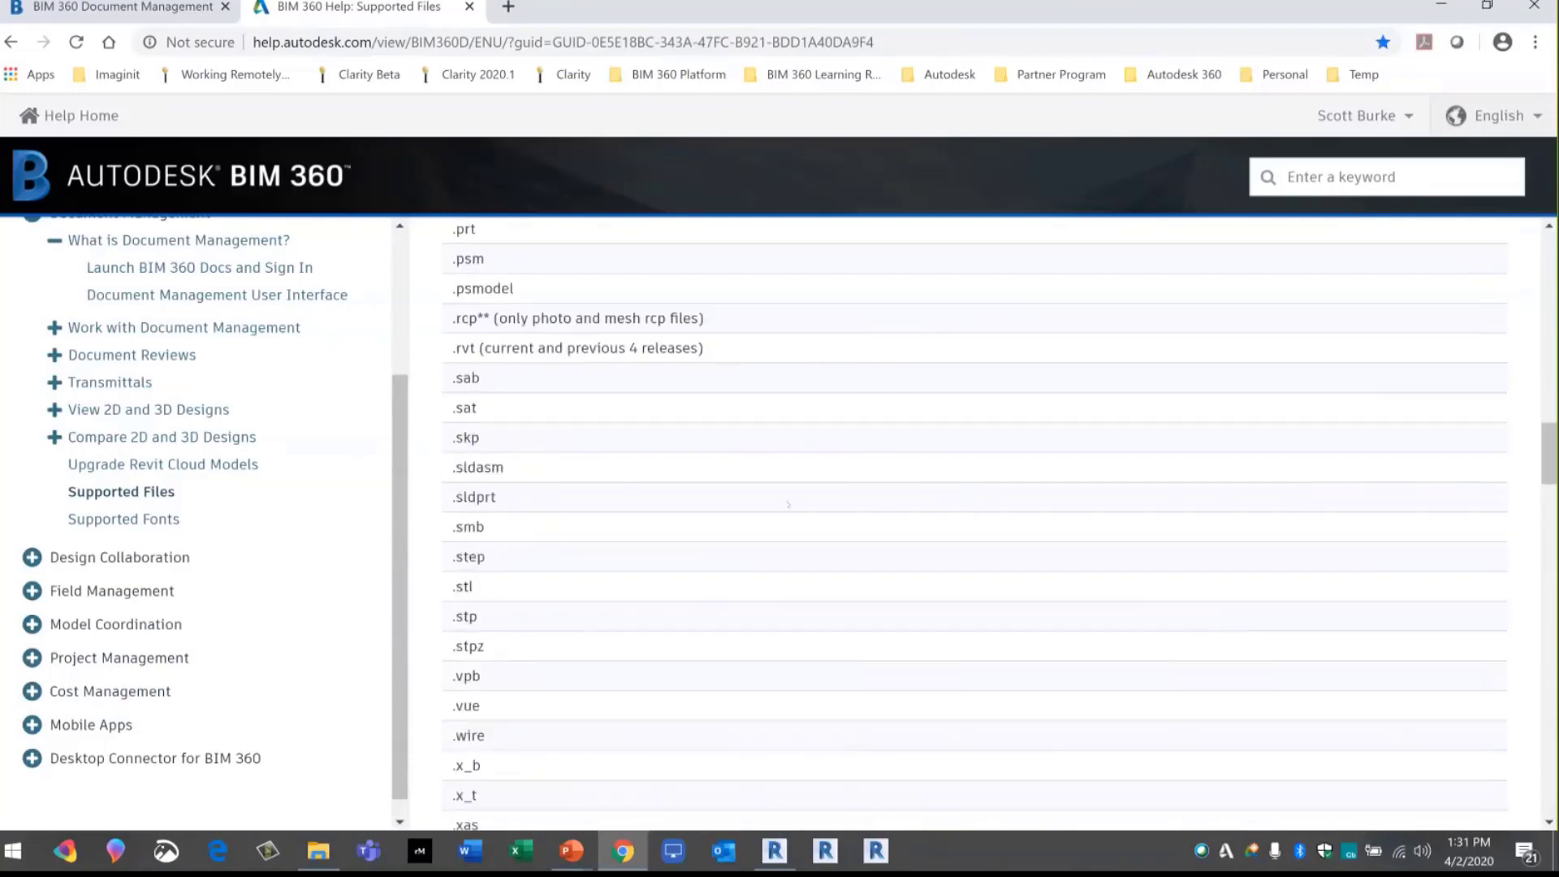
scroll(779, 497, up, 5)
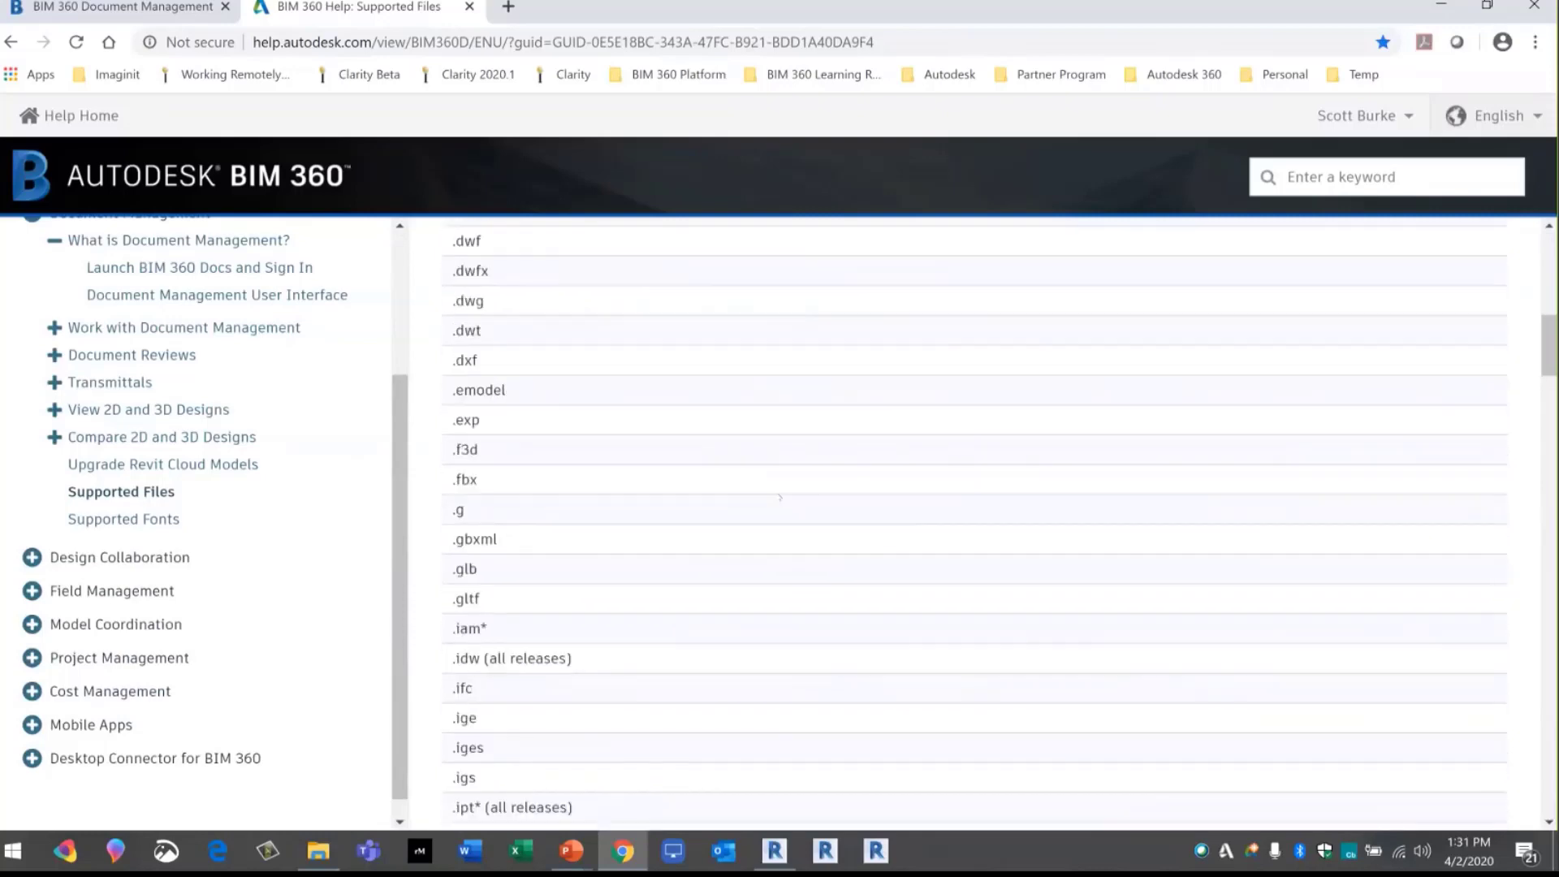
scroll(779, 497, up, 10)
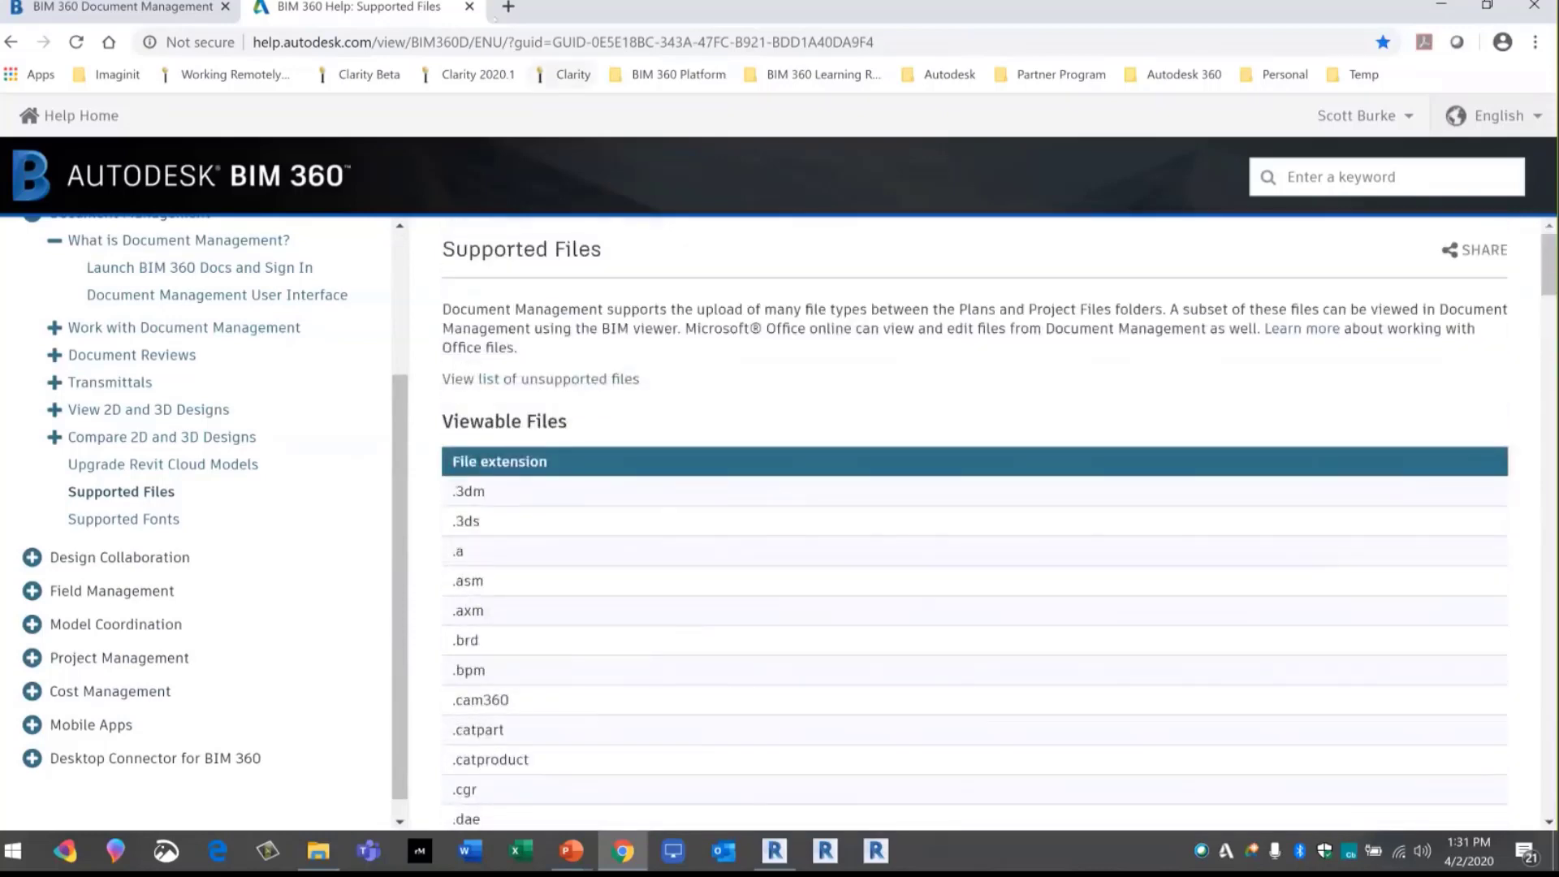
click(470, 6)
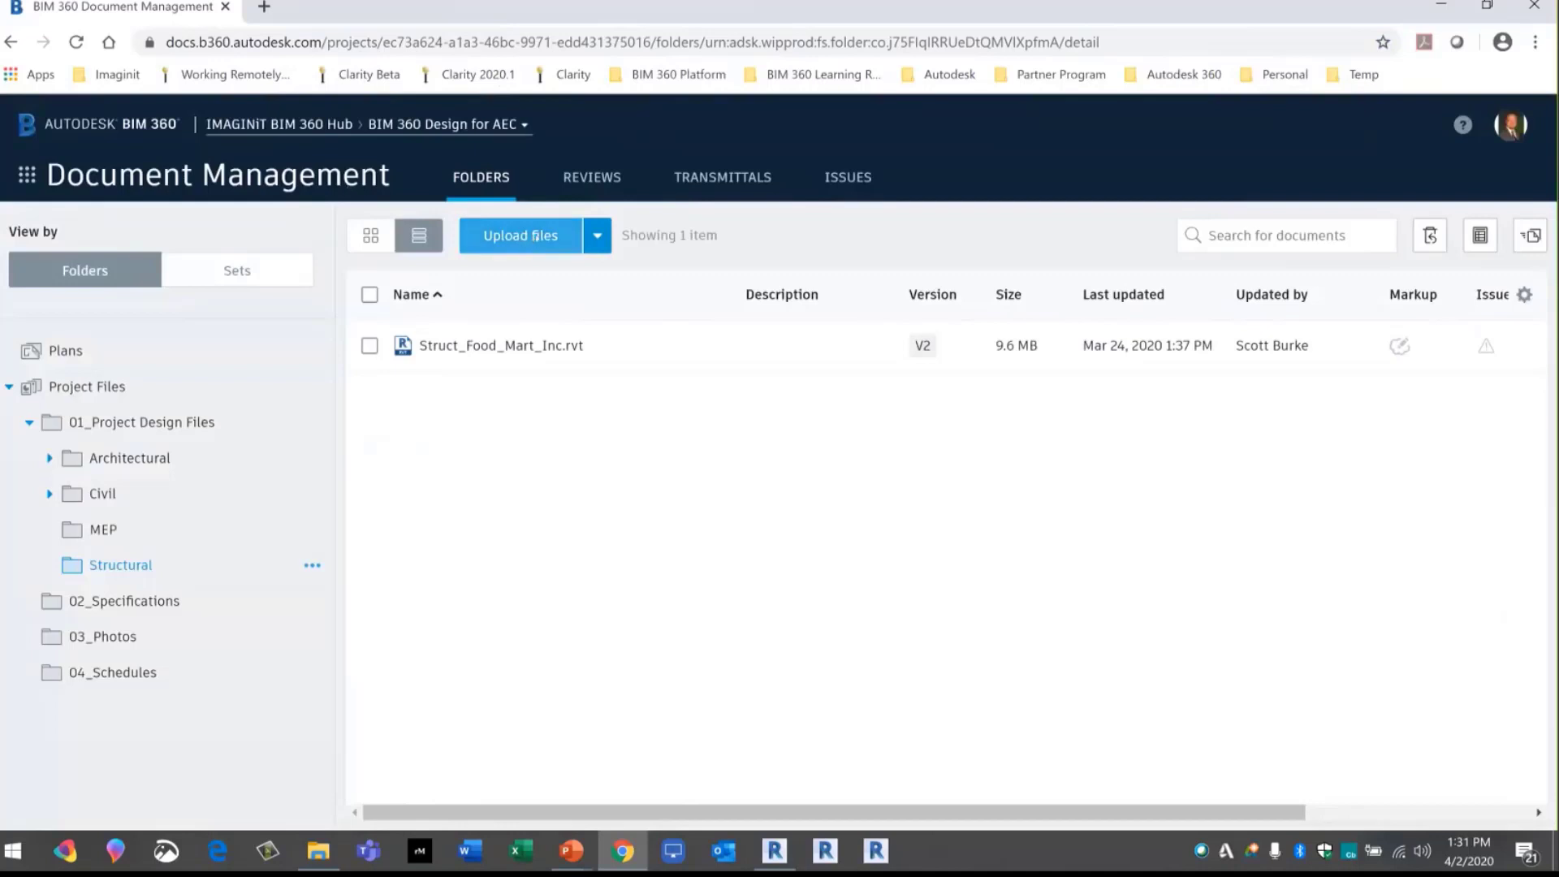
Start uploading Arch_Food_Mart_Inc.rvt to the Structural folder and cancel the upload
click(521, 235)
click(463, 302)
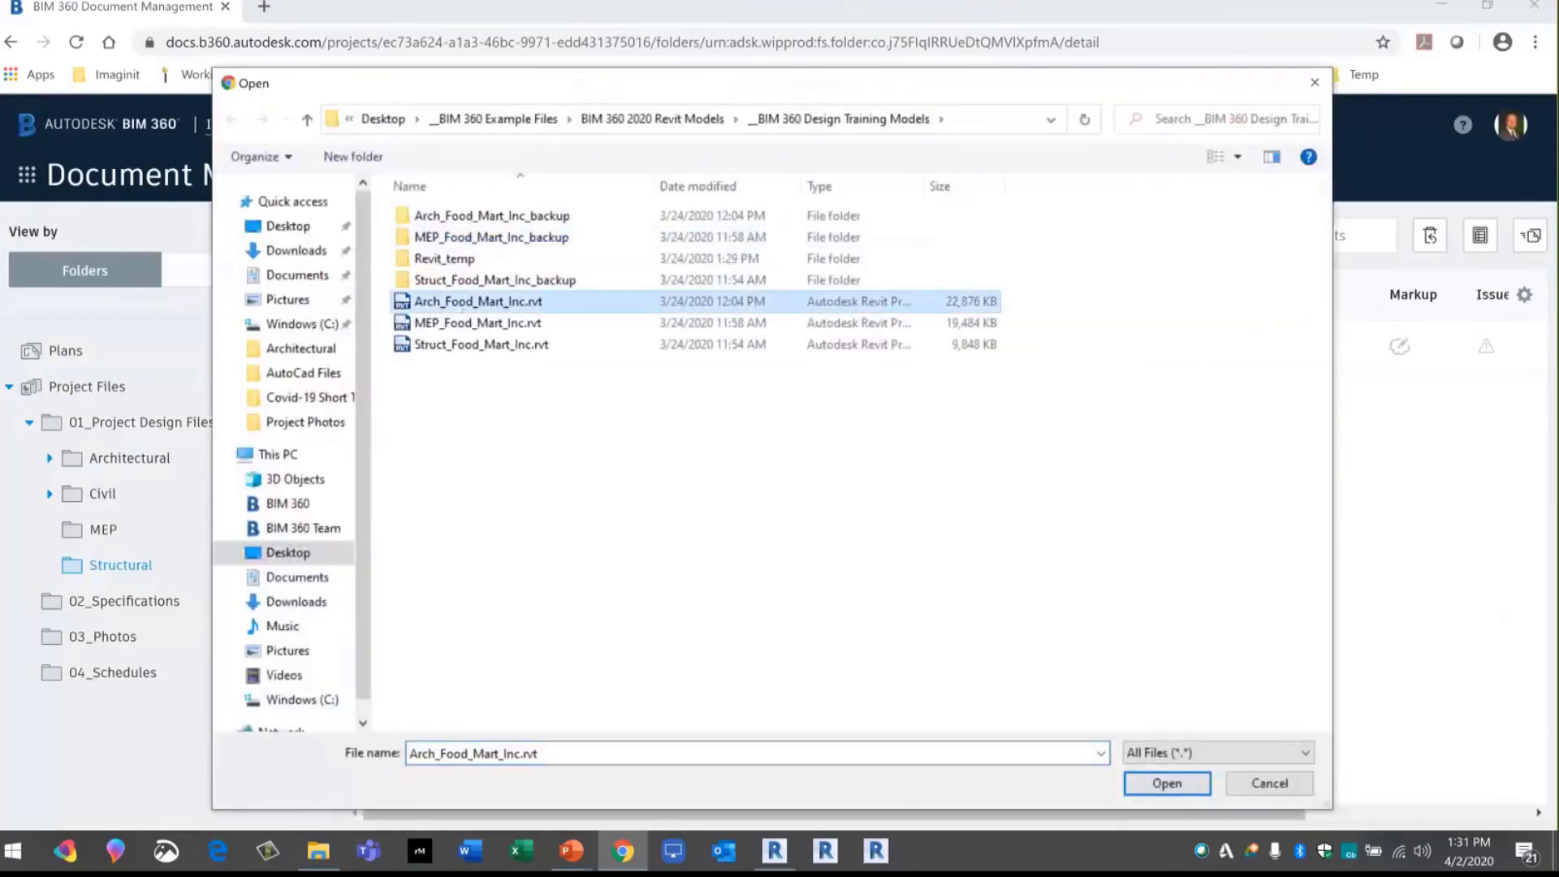
click(1161, 784)
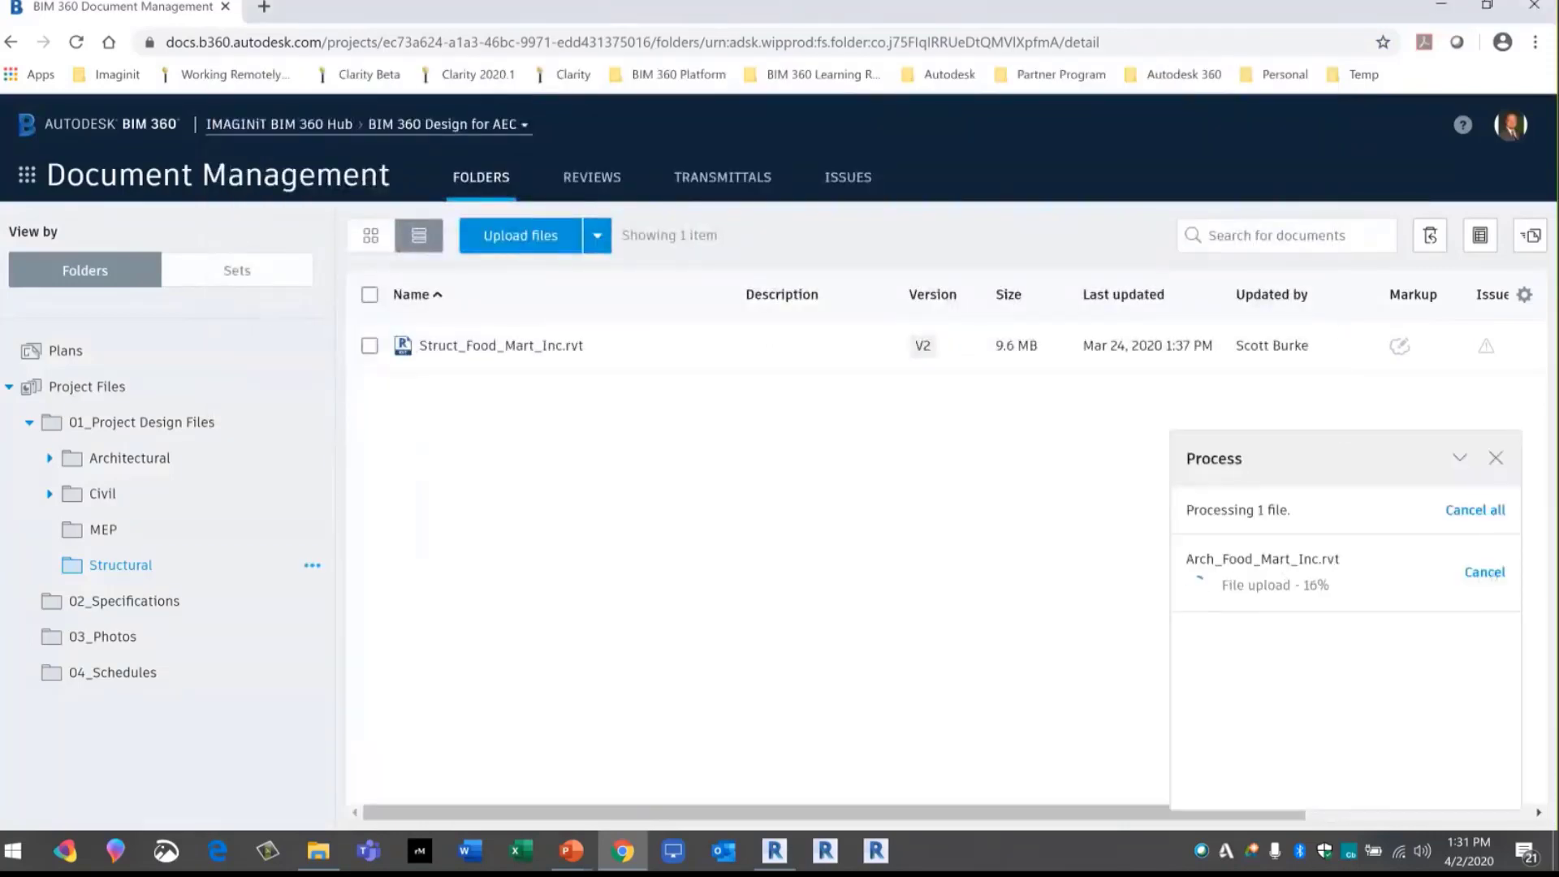
click(1493, 574)
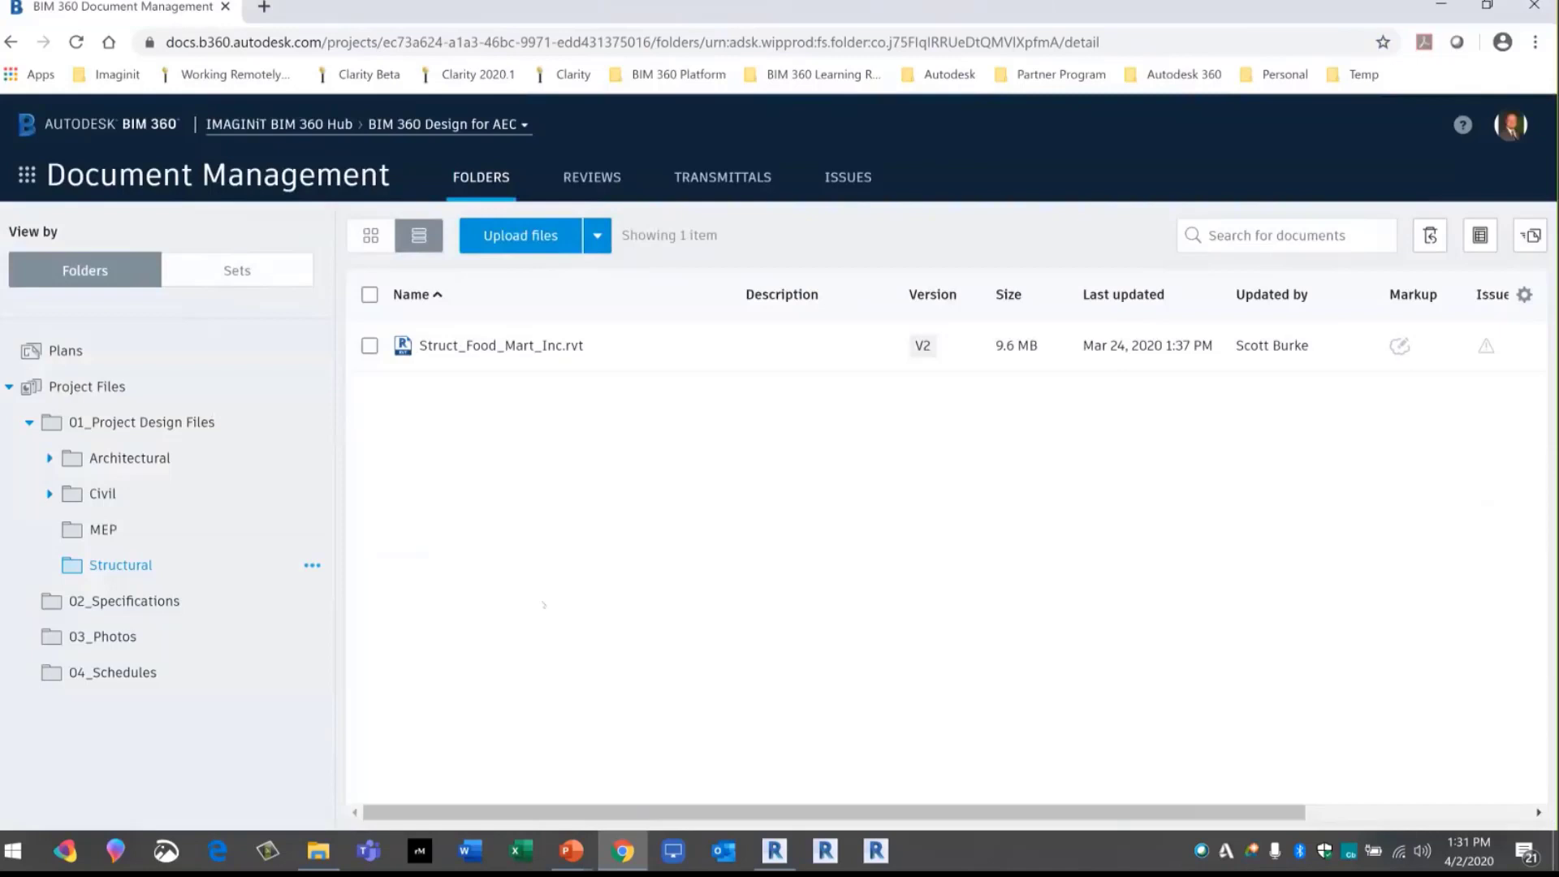
Start a linked files upload of Arch_Food_Mart_Inc.rvt, MEP_Food_Mart_Inc.rvt and Struct_Food_Mart_Inc.rvt to the Architectural folder
click(114, 459)
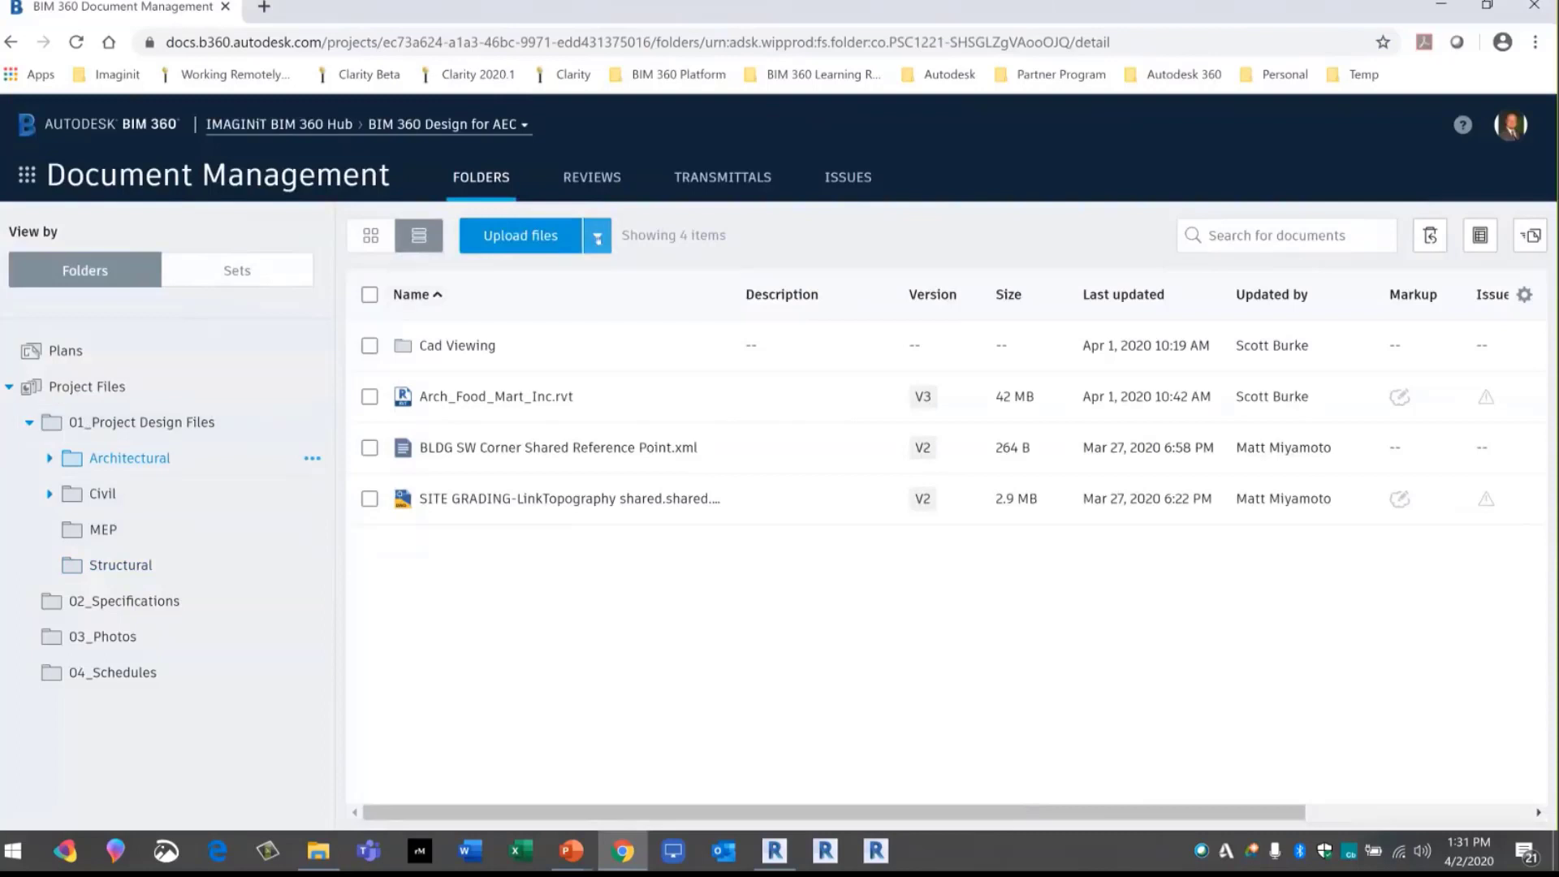
click(598, 237)
click(547, 308)
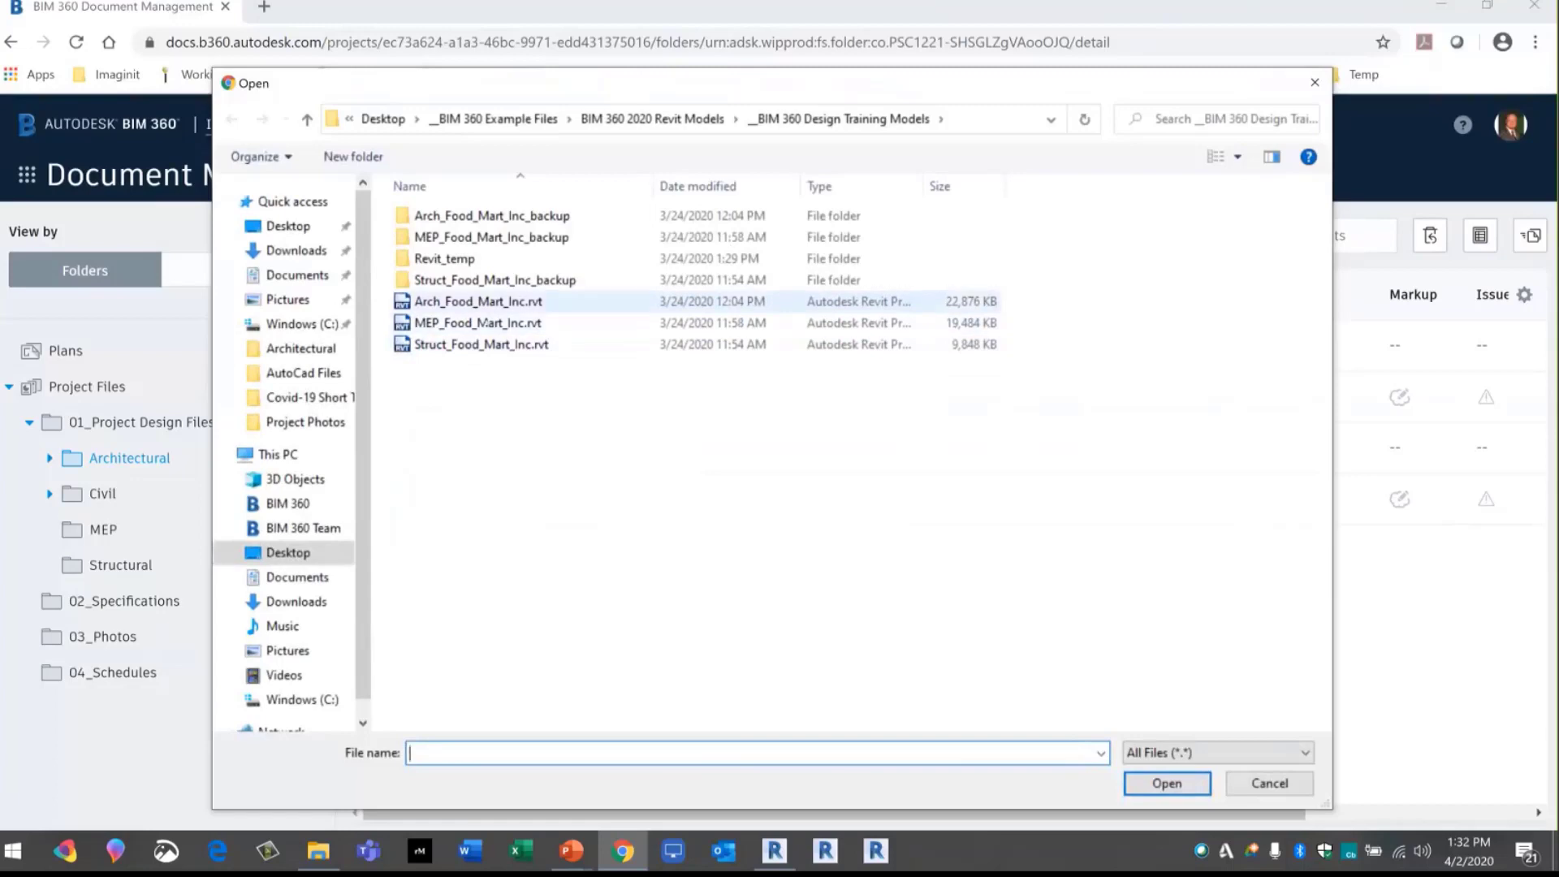
click(485, 306)
ctrl+click(482, 324)
ctrl+click(478, 345)
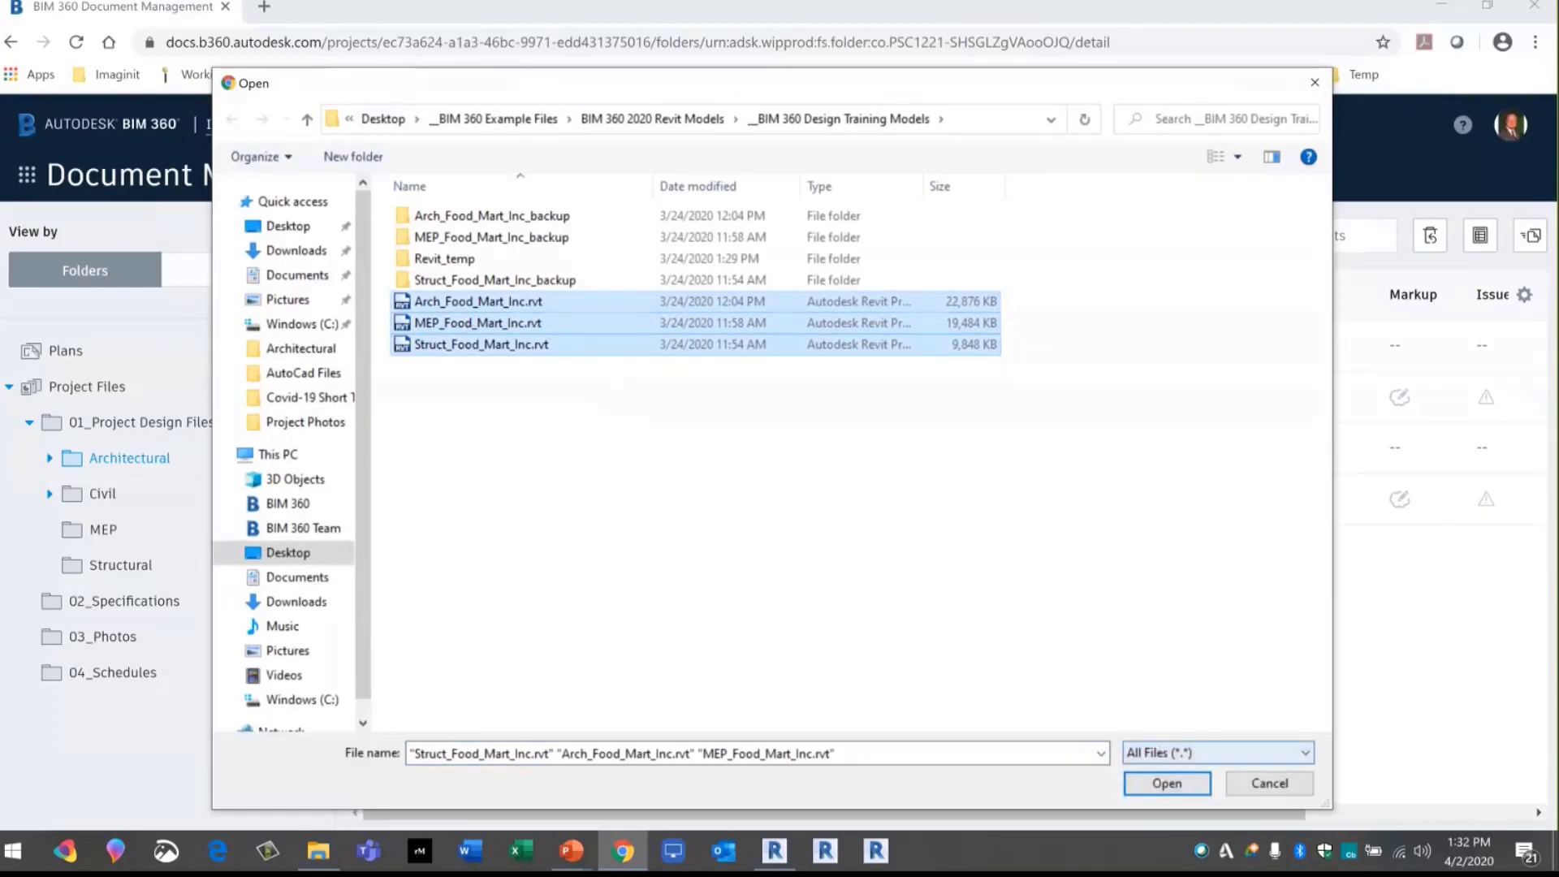
key(Return)
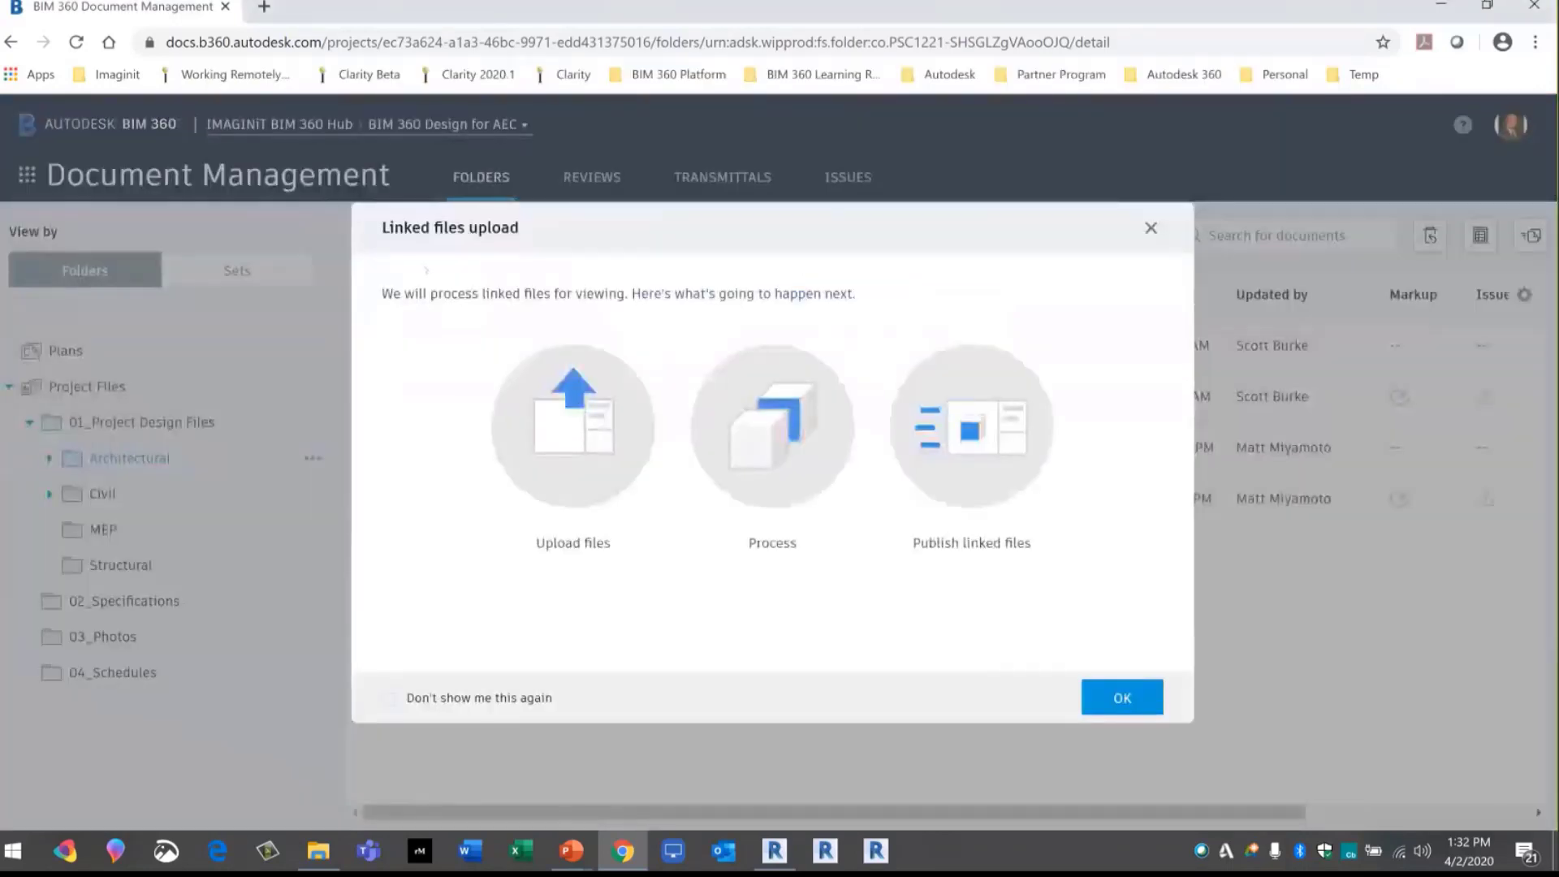
click(1118, 698)
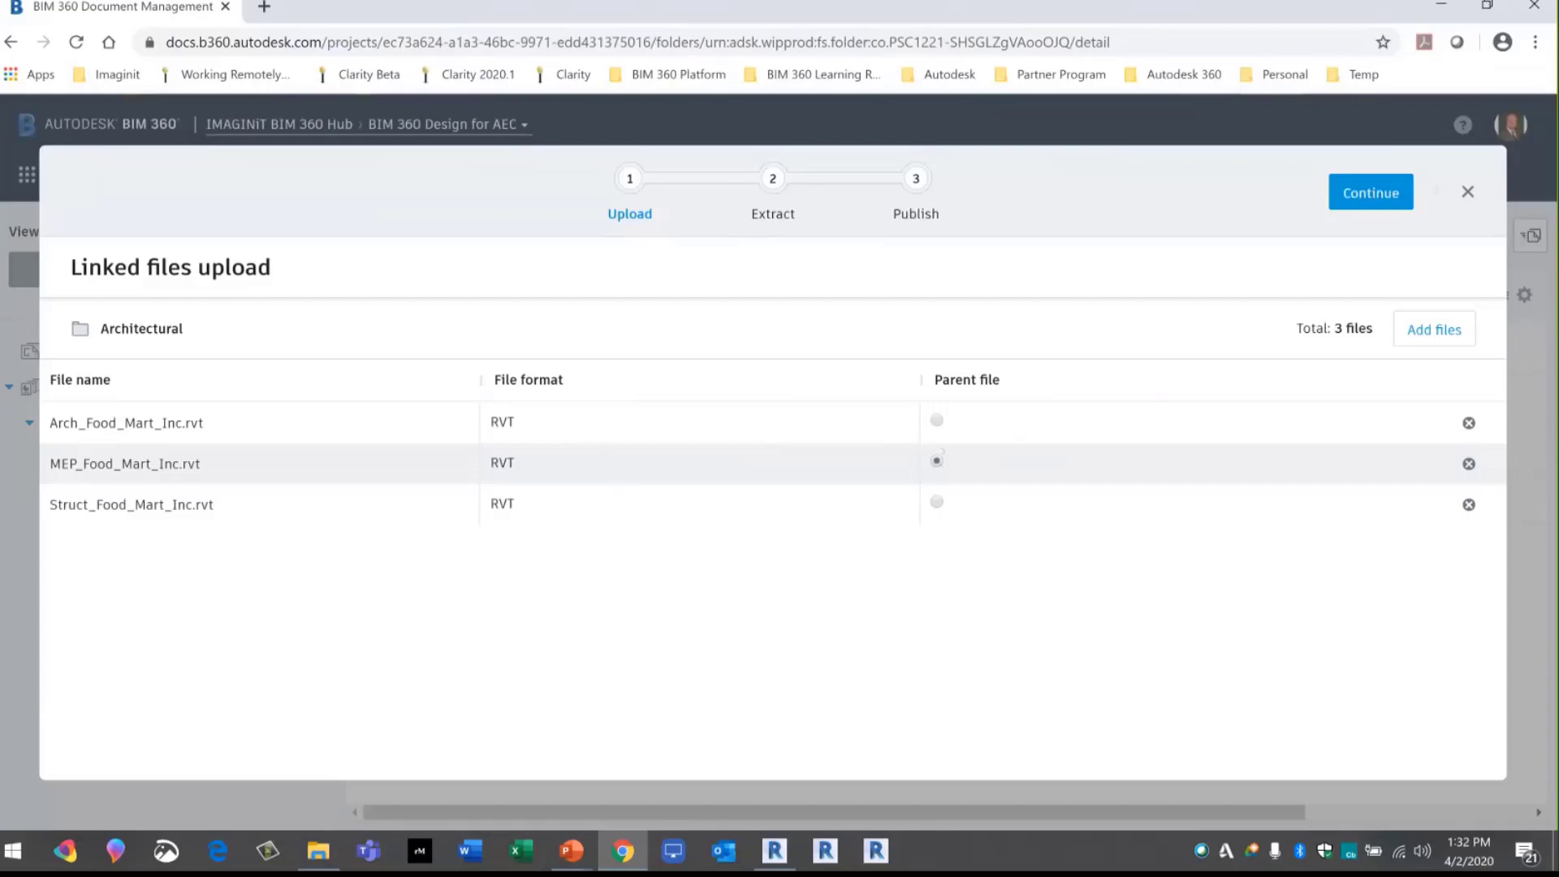
Try out Arch_Food_Mart_Inc.rvt as the parent file and cancel the linked files upload
click(937, 503)
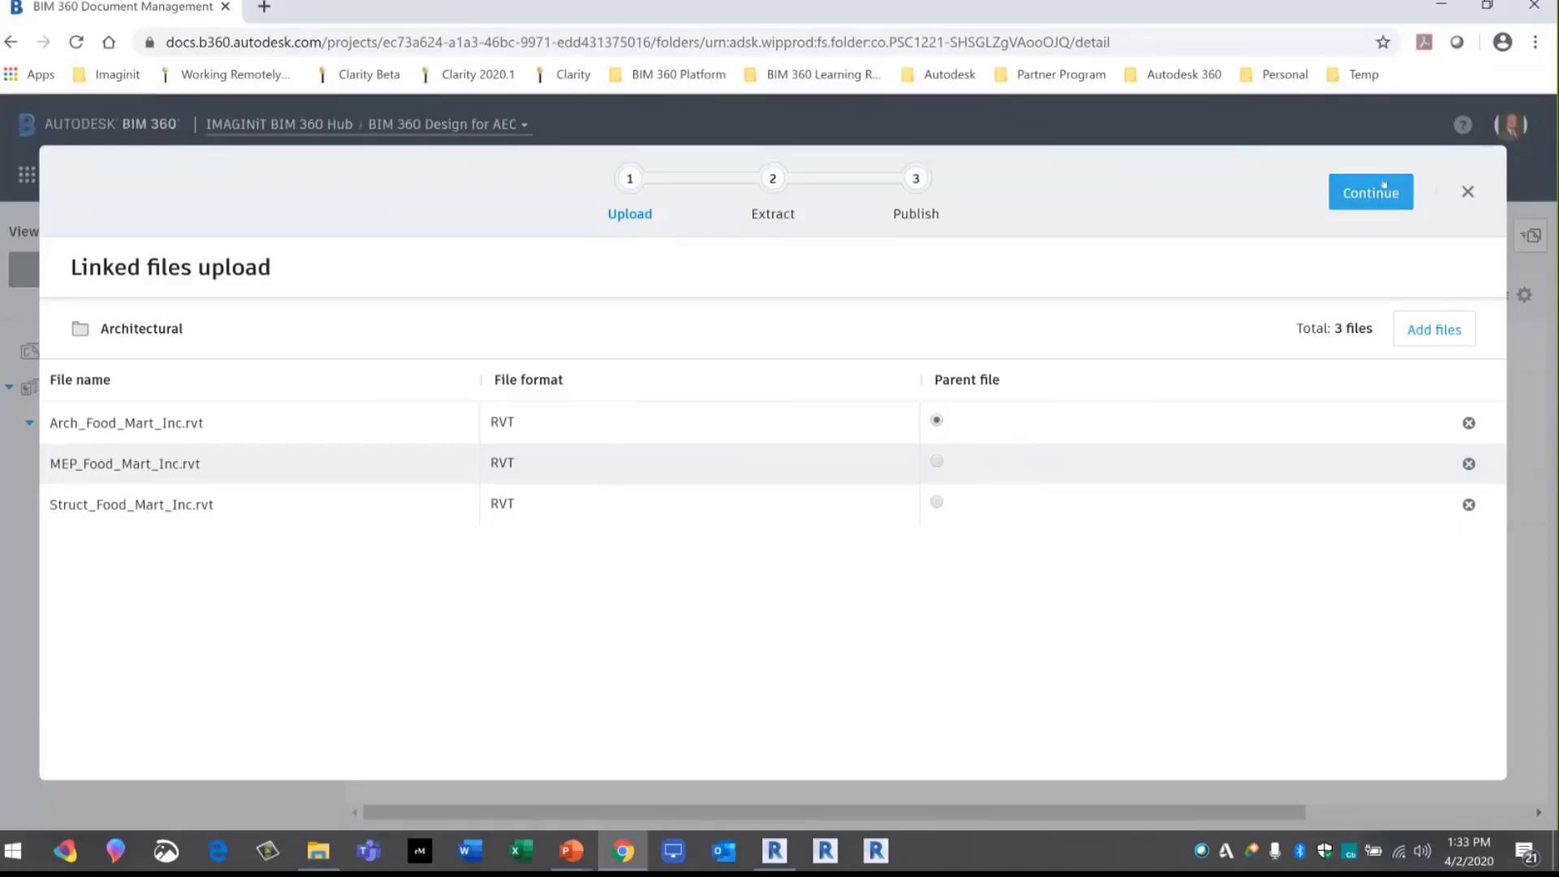
click(1467, 192)
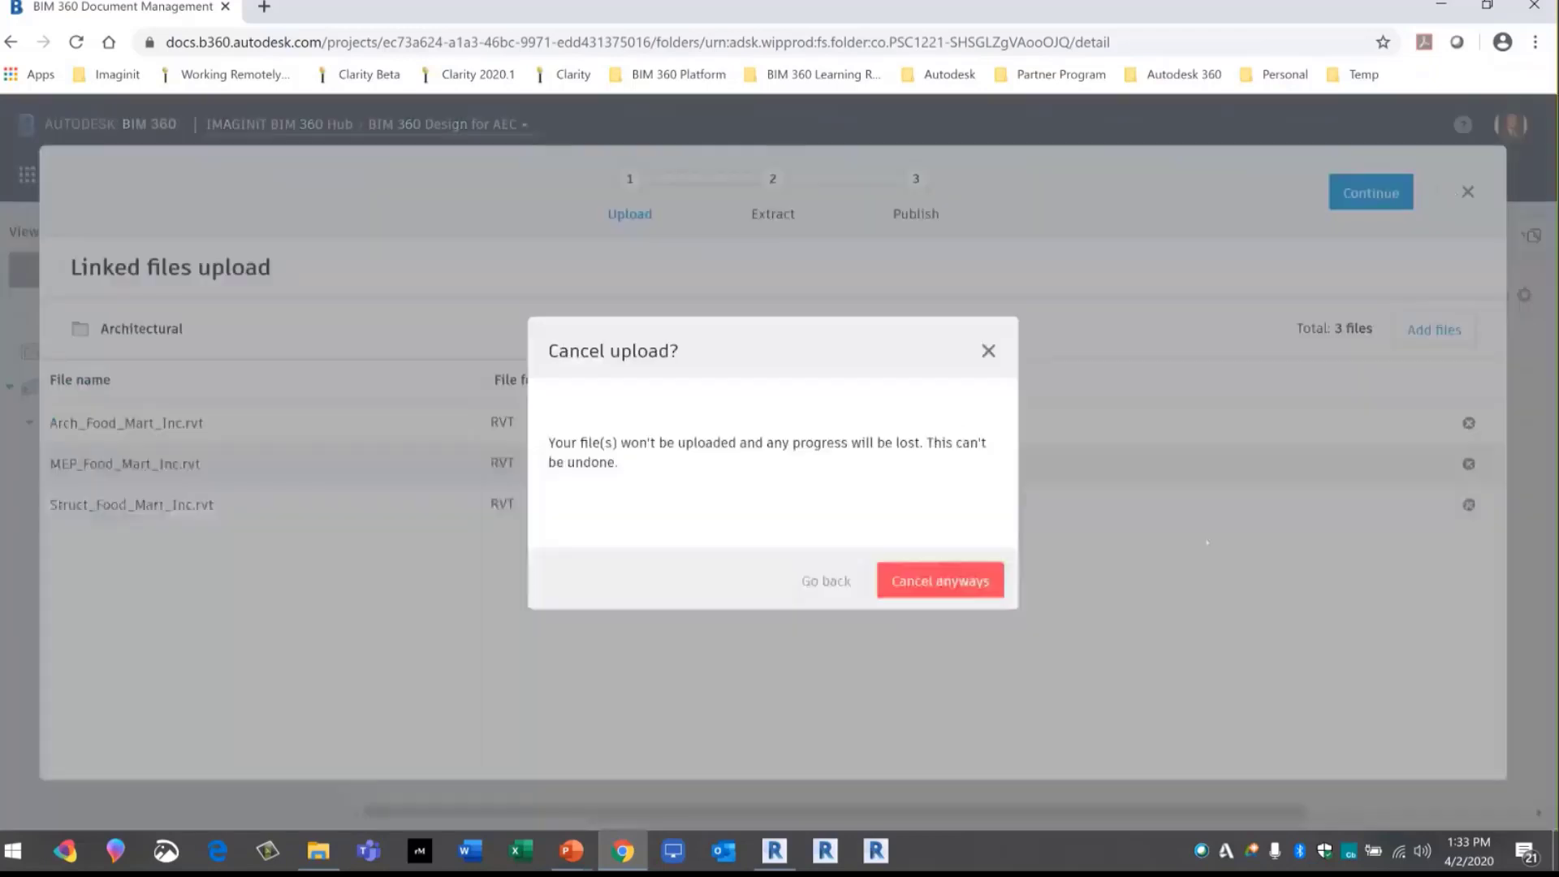
click(959, 594)
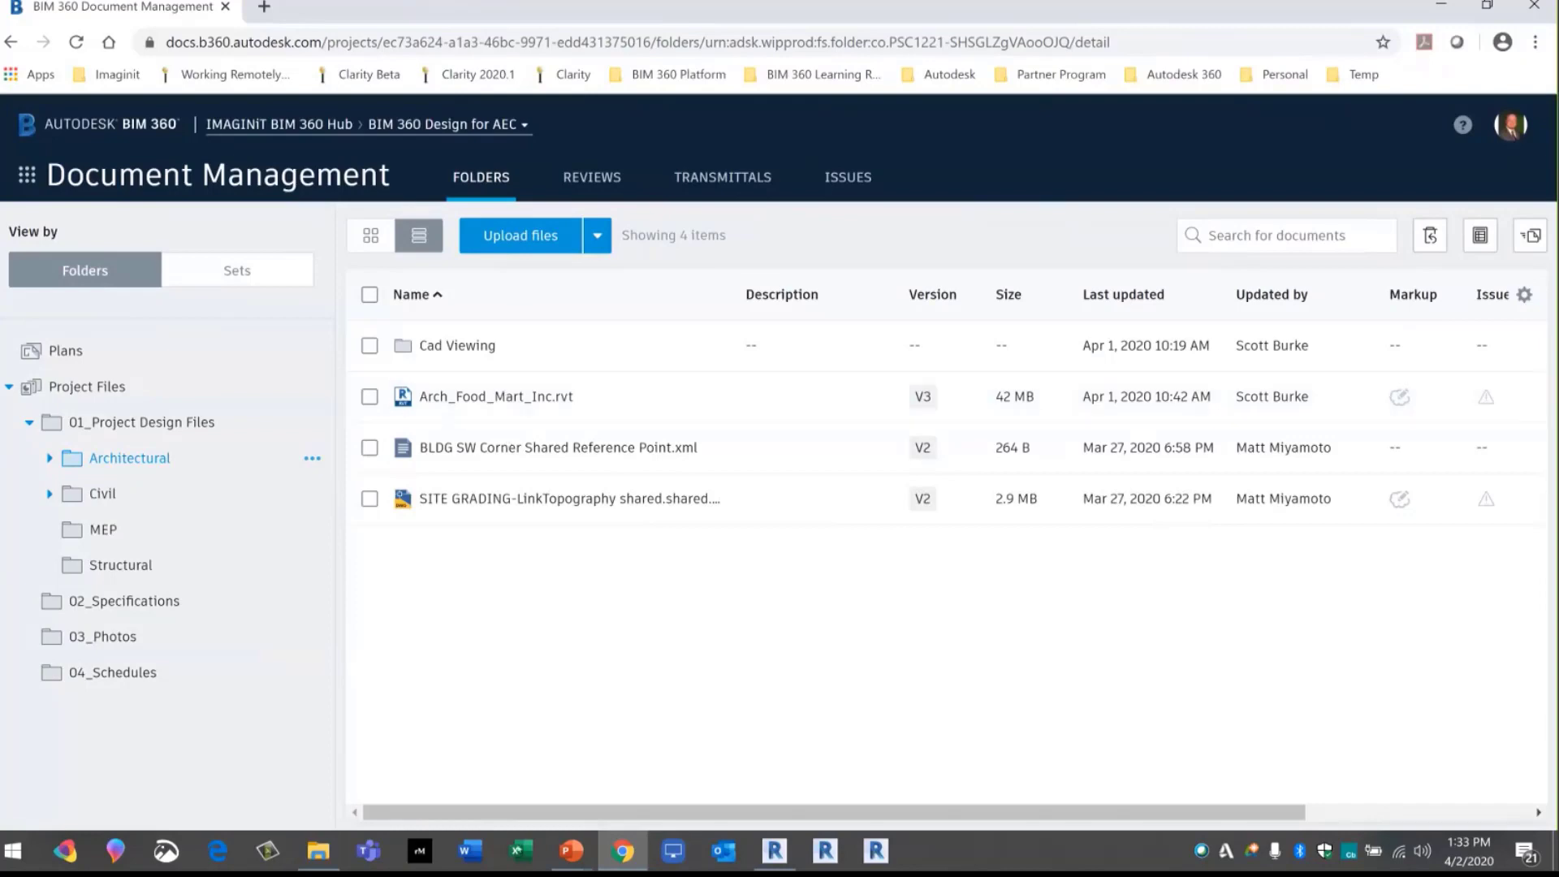
Switch to Revit and check the Save As options for the open Arch_Food_Mart_Inc.rvt model, including Cloud Model
click(773, 850)
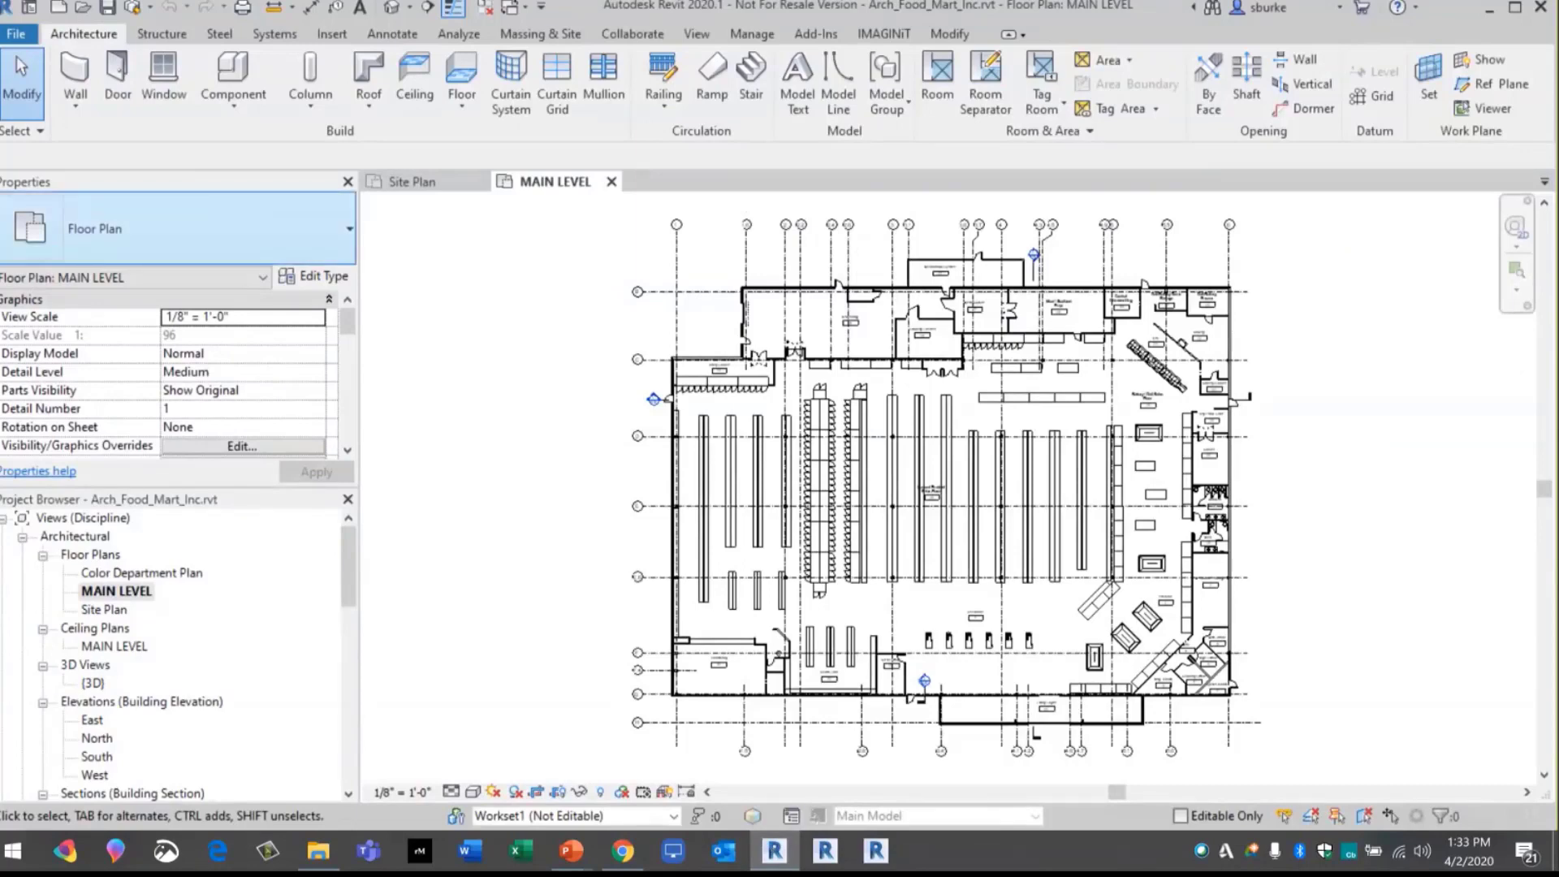
click(16, 34)
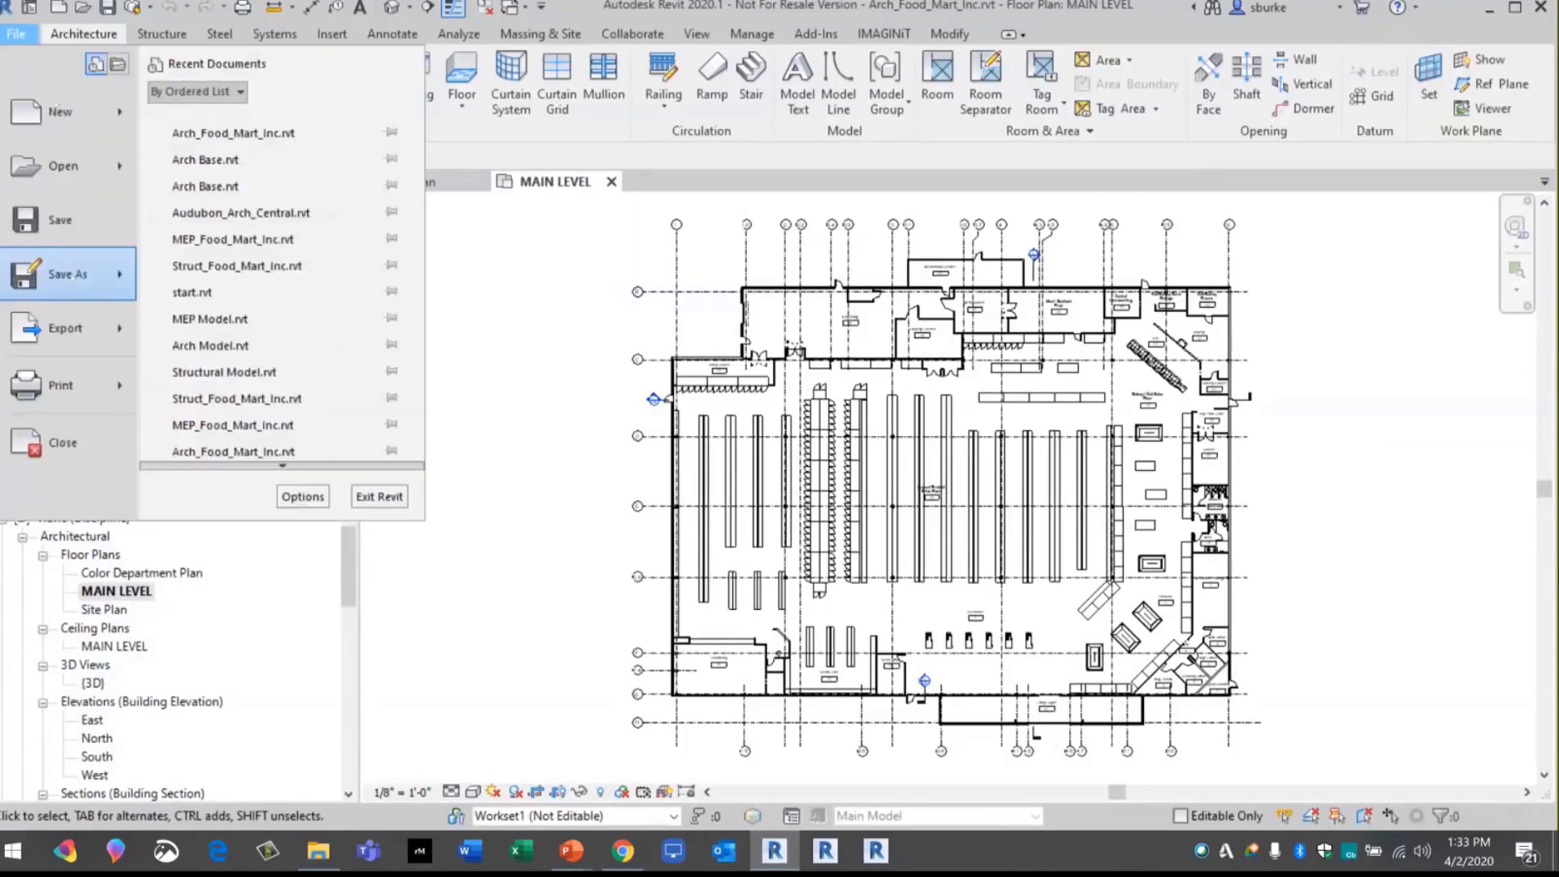
mouse_move(73, 273)
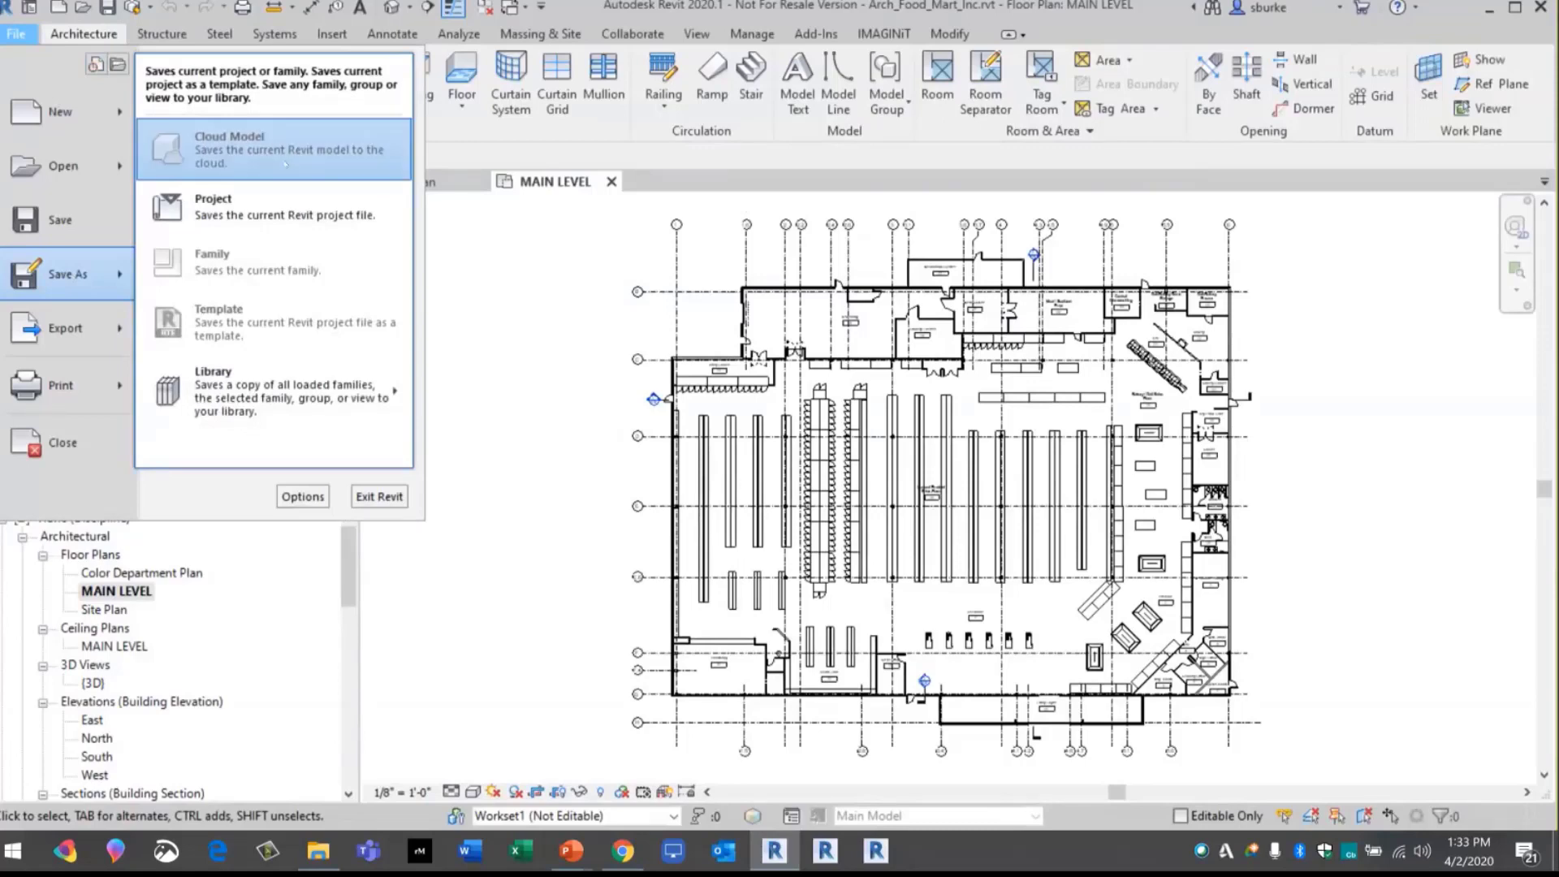
click(530, 424)
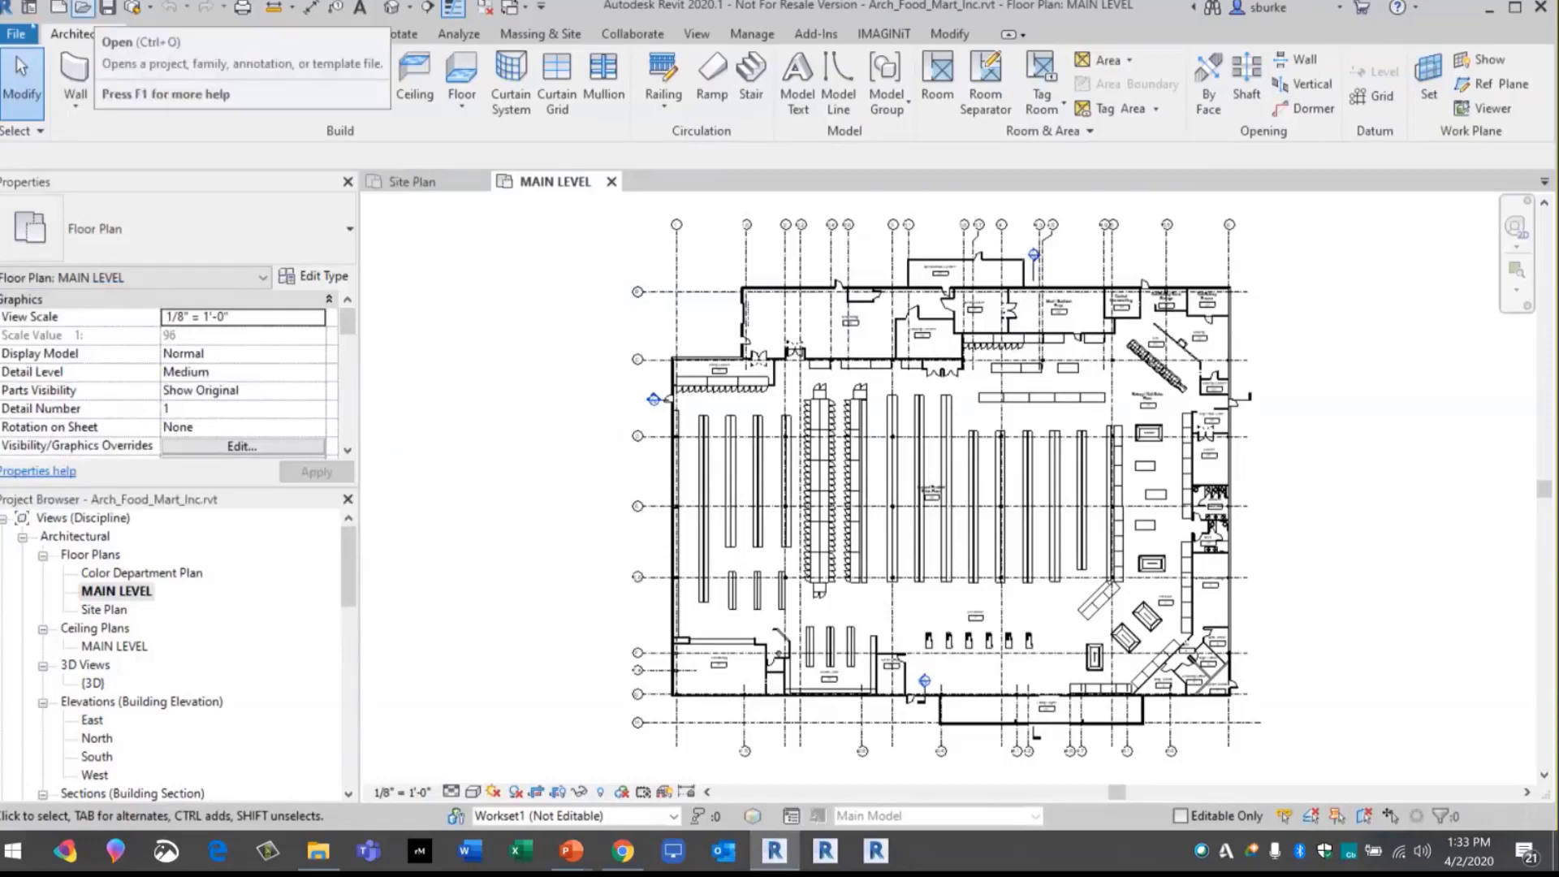
Create a new Revit project from the Construction Template
click(16, 33)
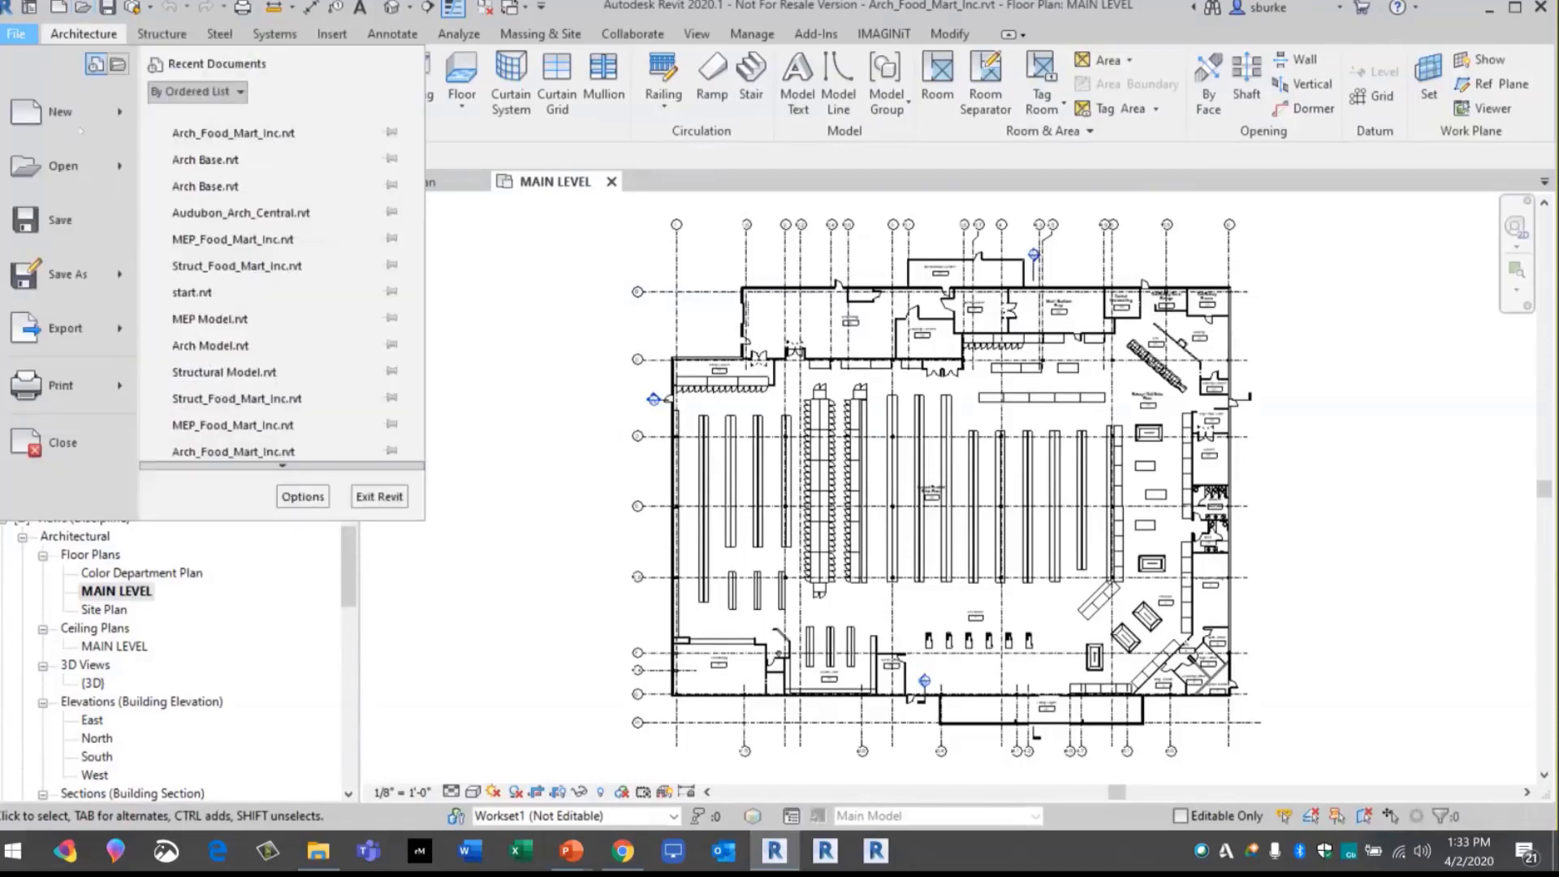
click(77, 118)
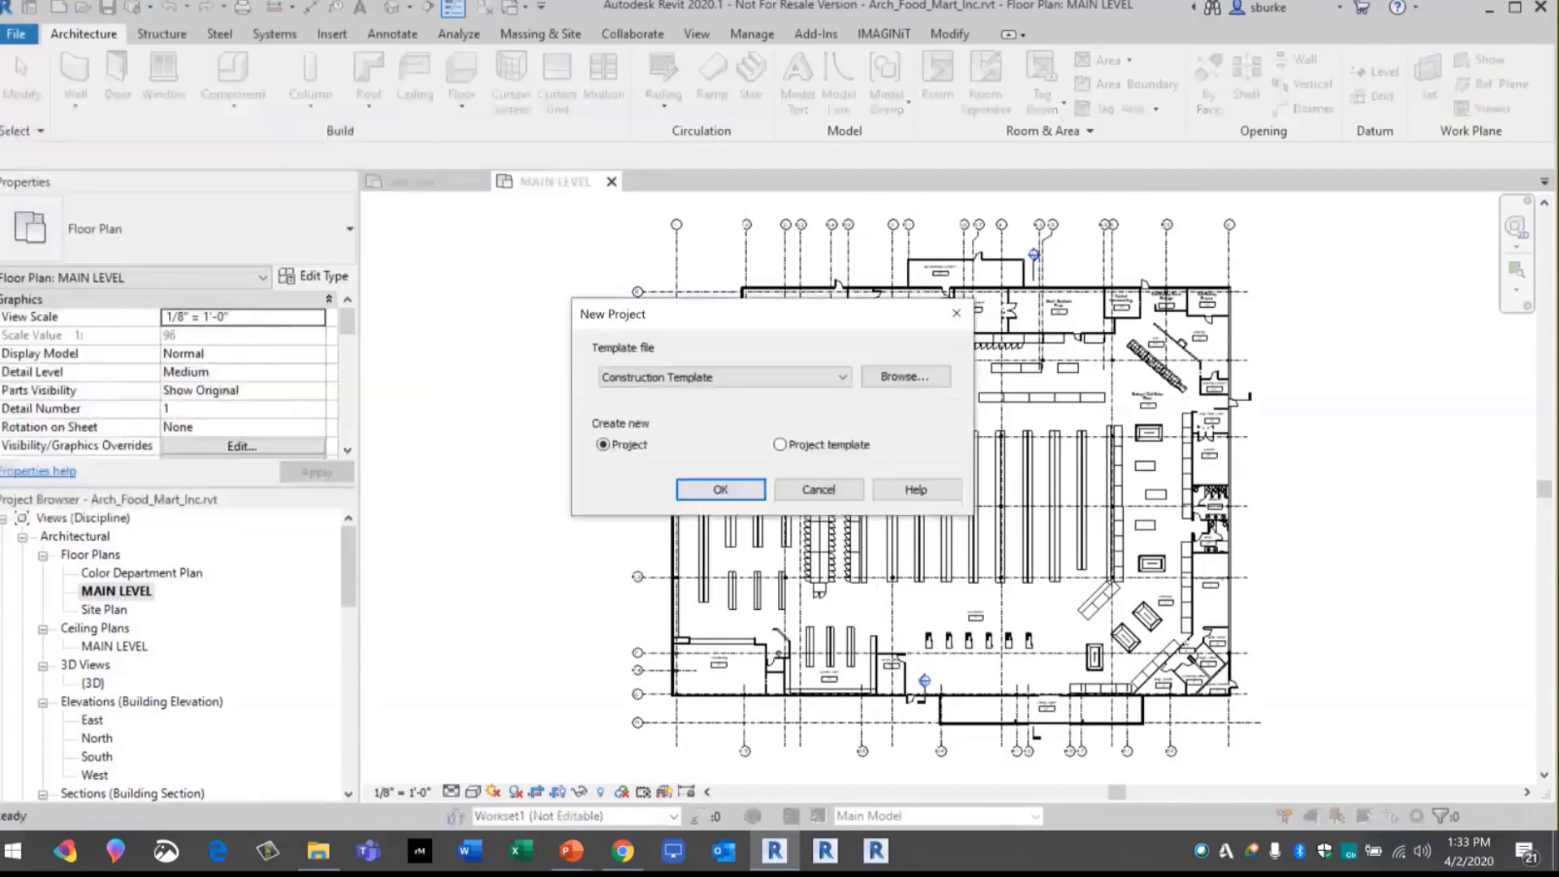
click(720, 489)
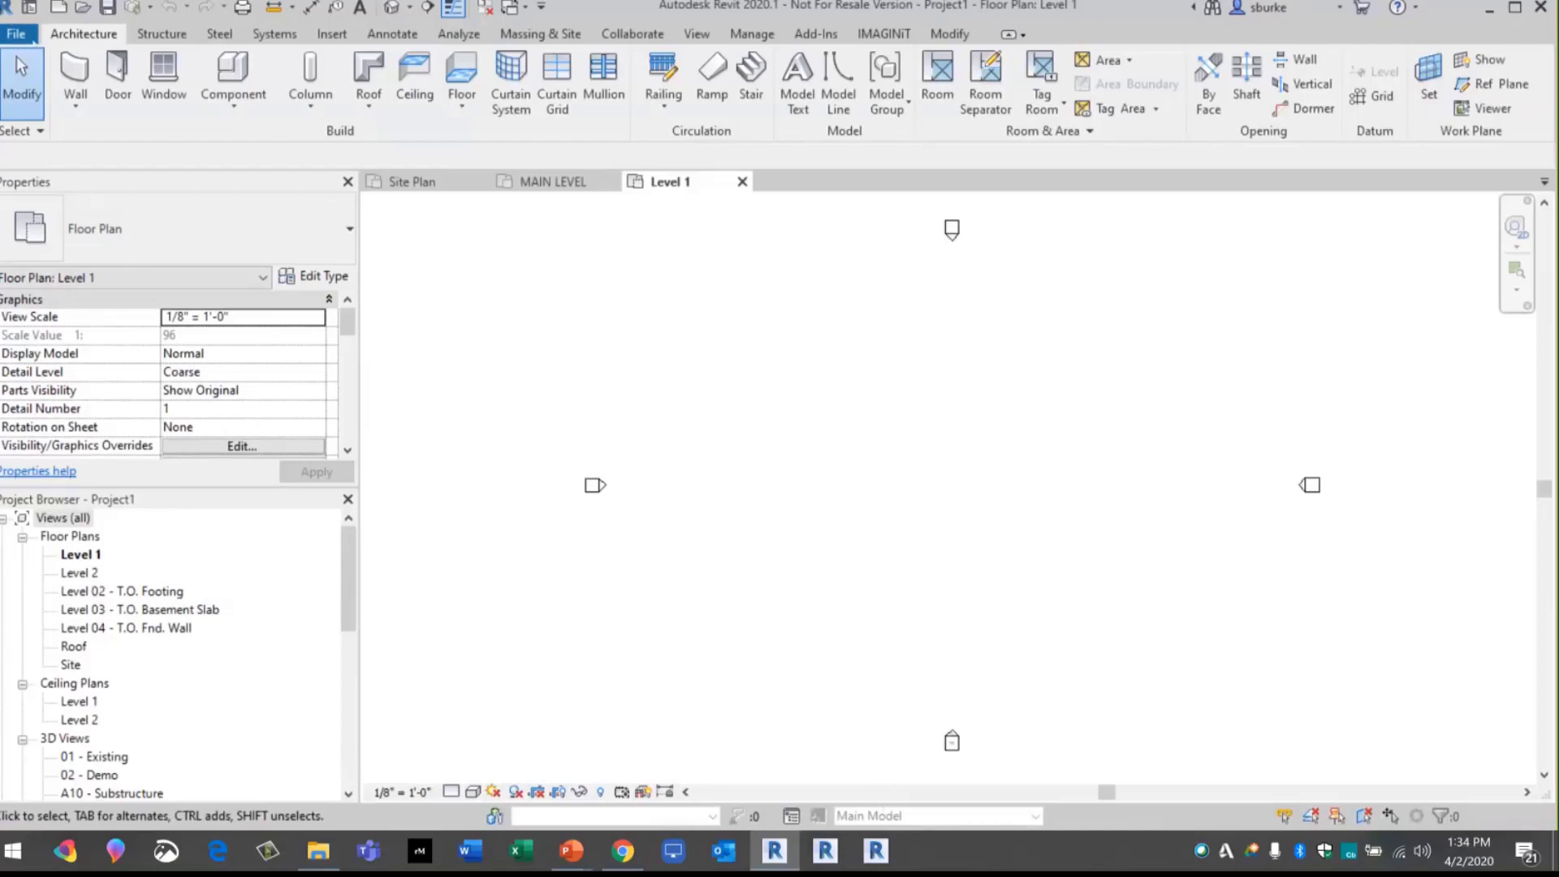
click(16, 33)
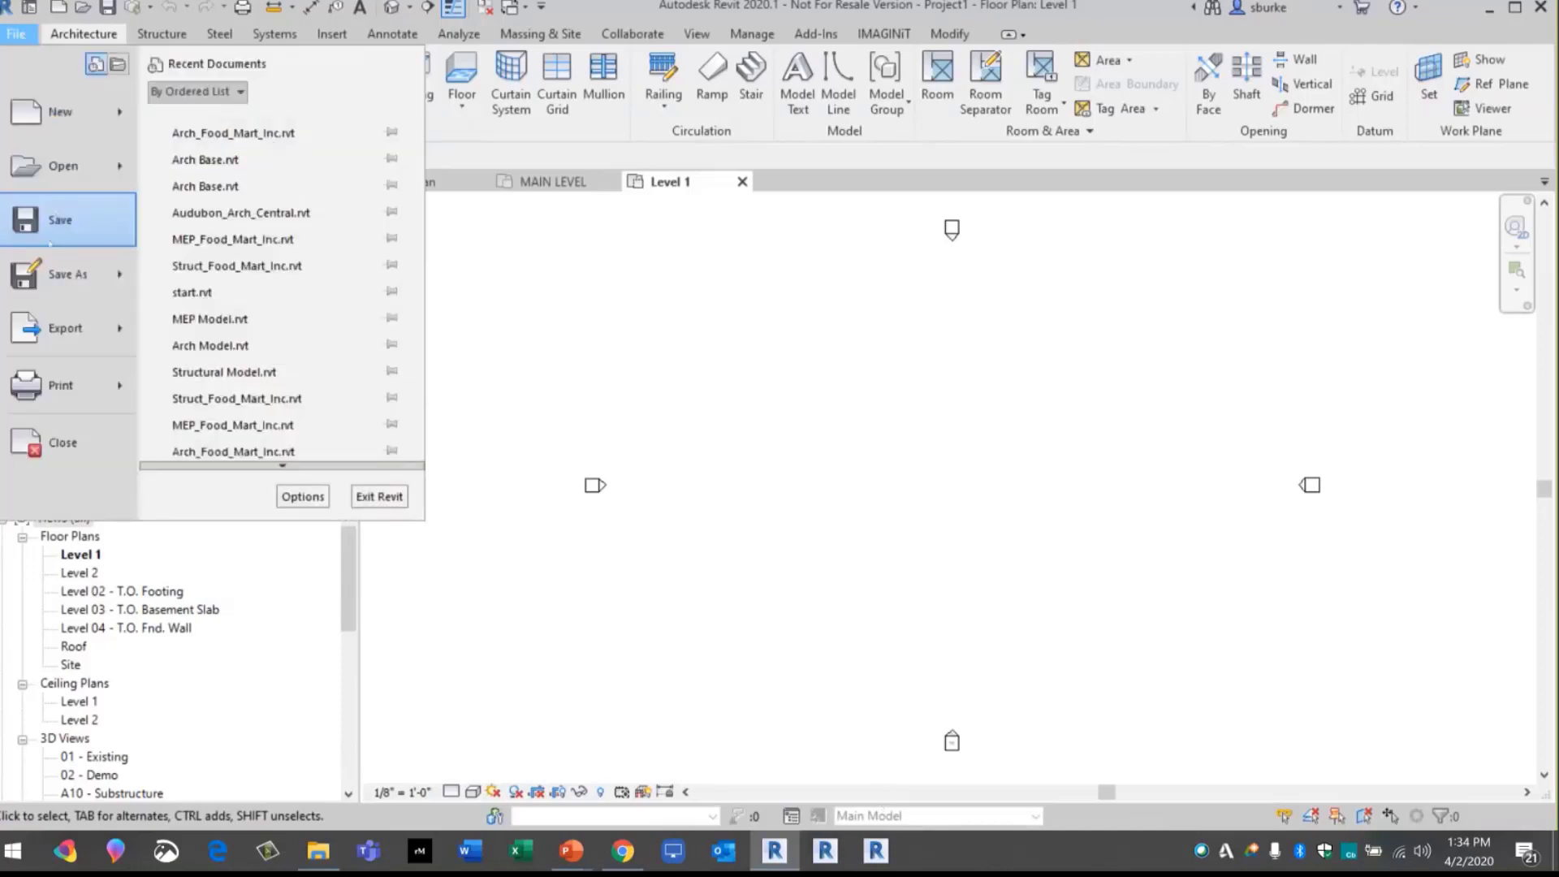
click(60, 219)
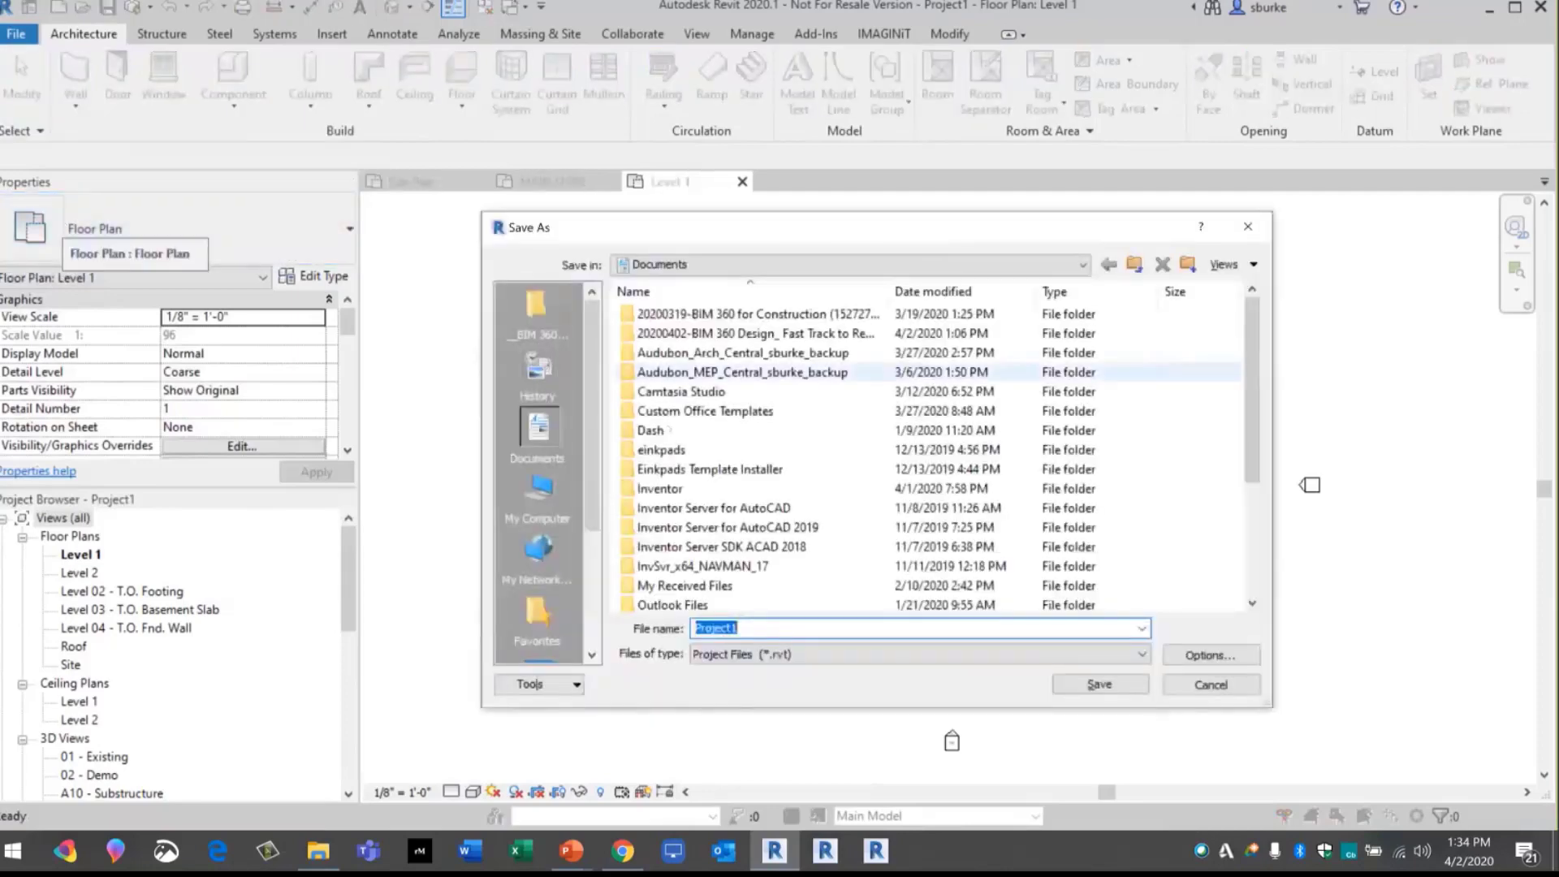
click(1247, 226)
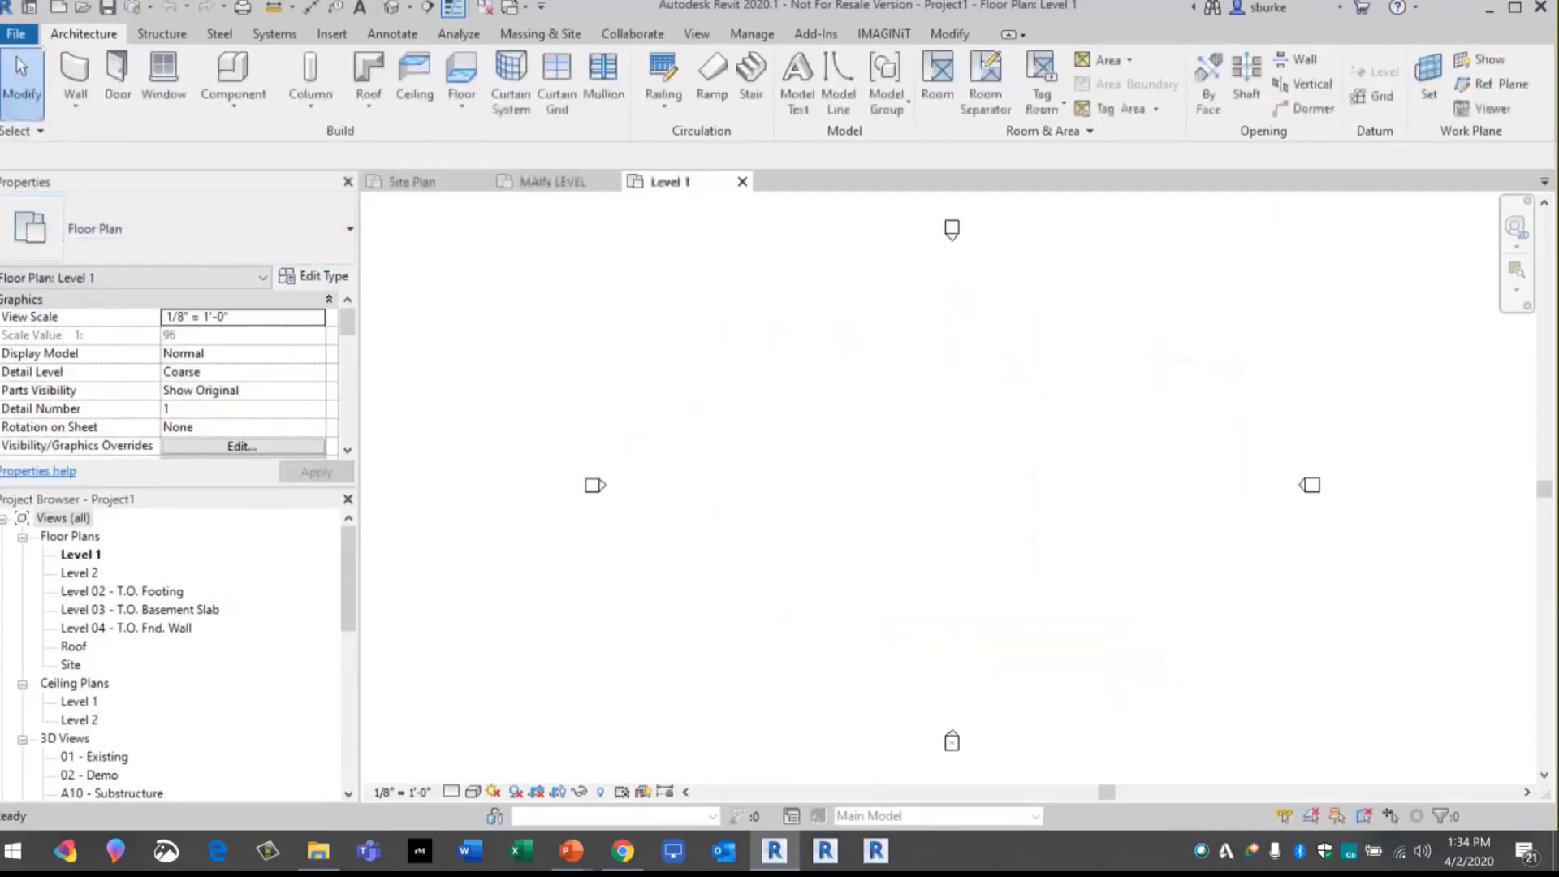
Start saving the new project as a cloud model, choosing BIM 360 Design for AEC in the IMAGINiT BIM 360 Hub
click(16, 33)
mouse_move(65, 273)
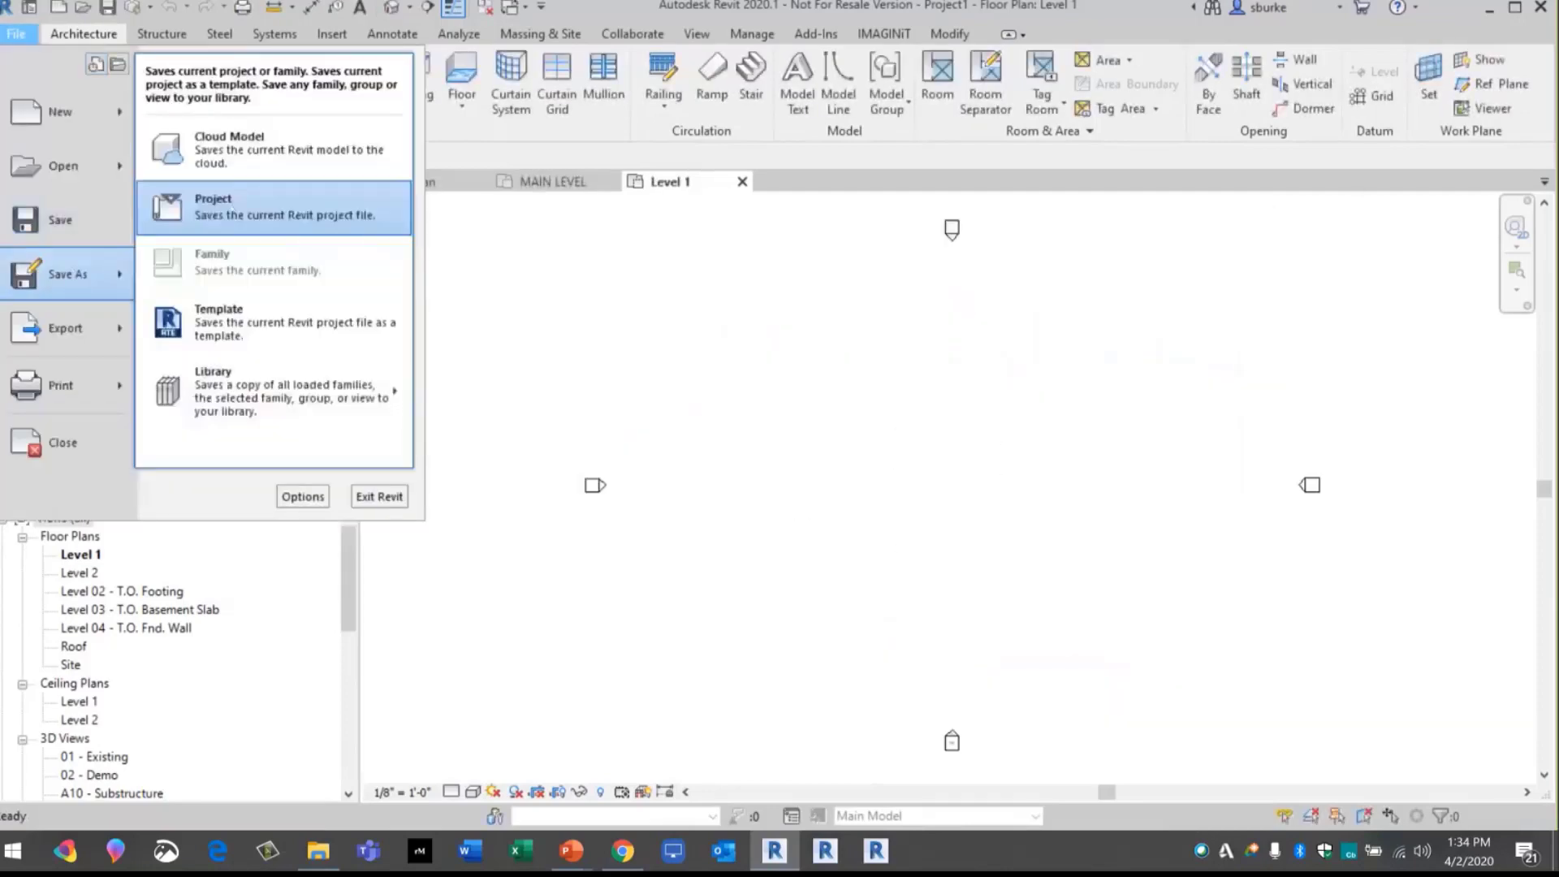
click(217, 146)
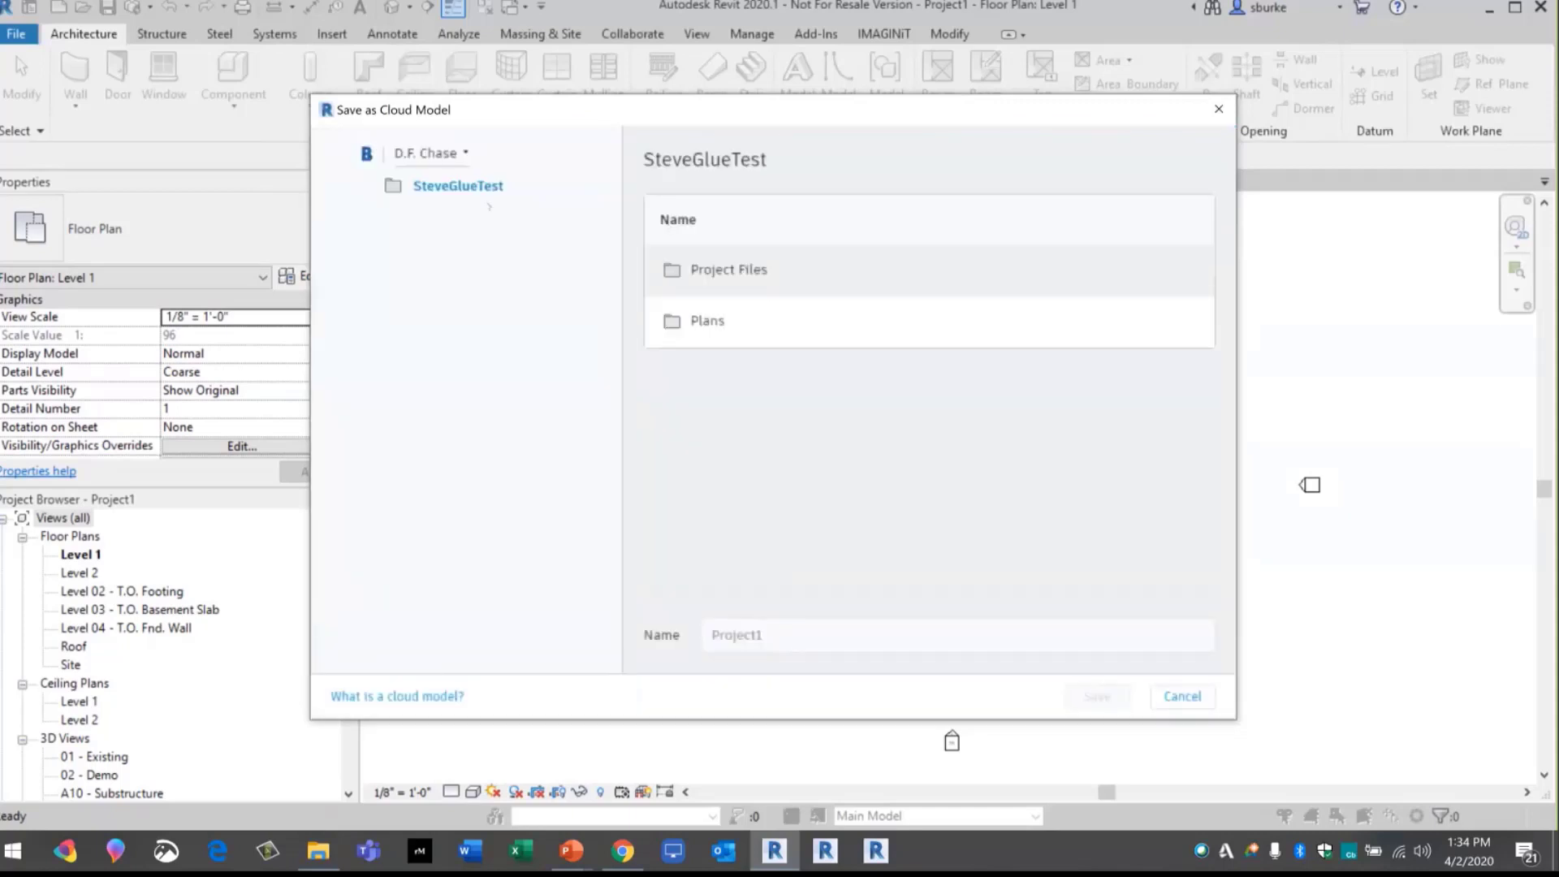
click(431, 154)
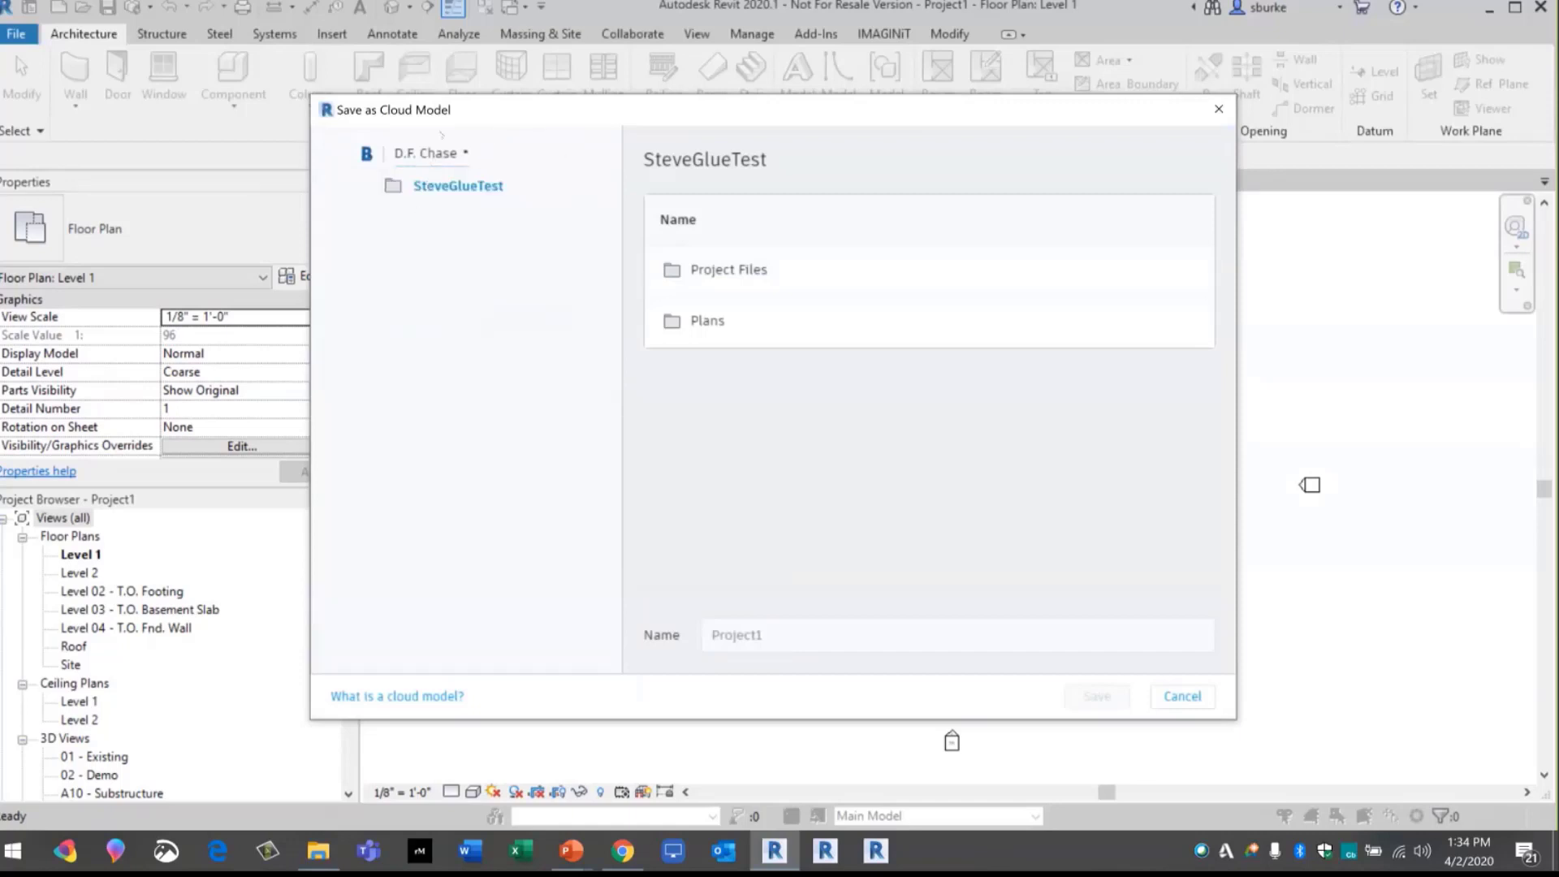
click(457, 162)
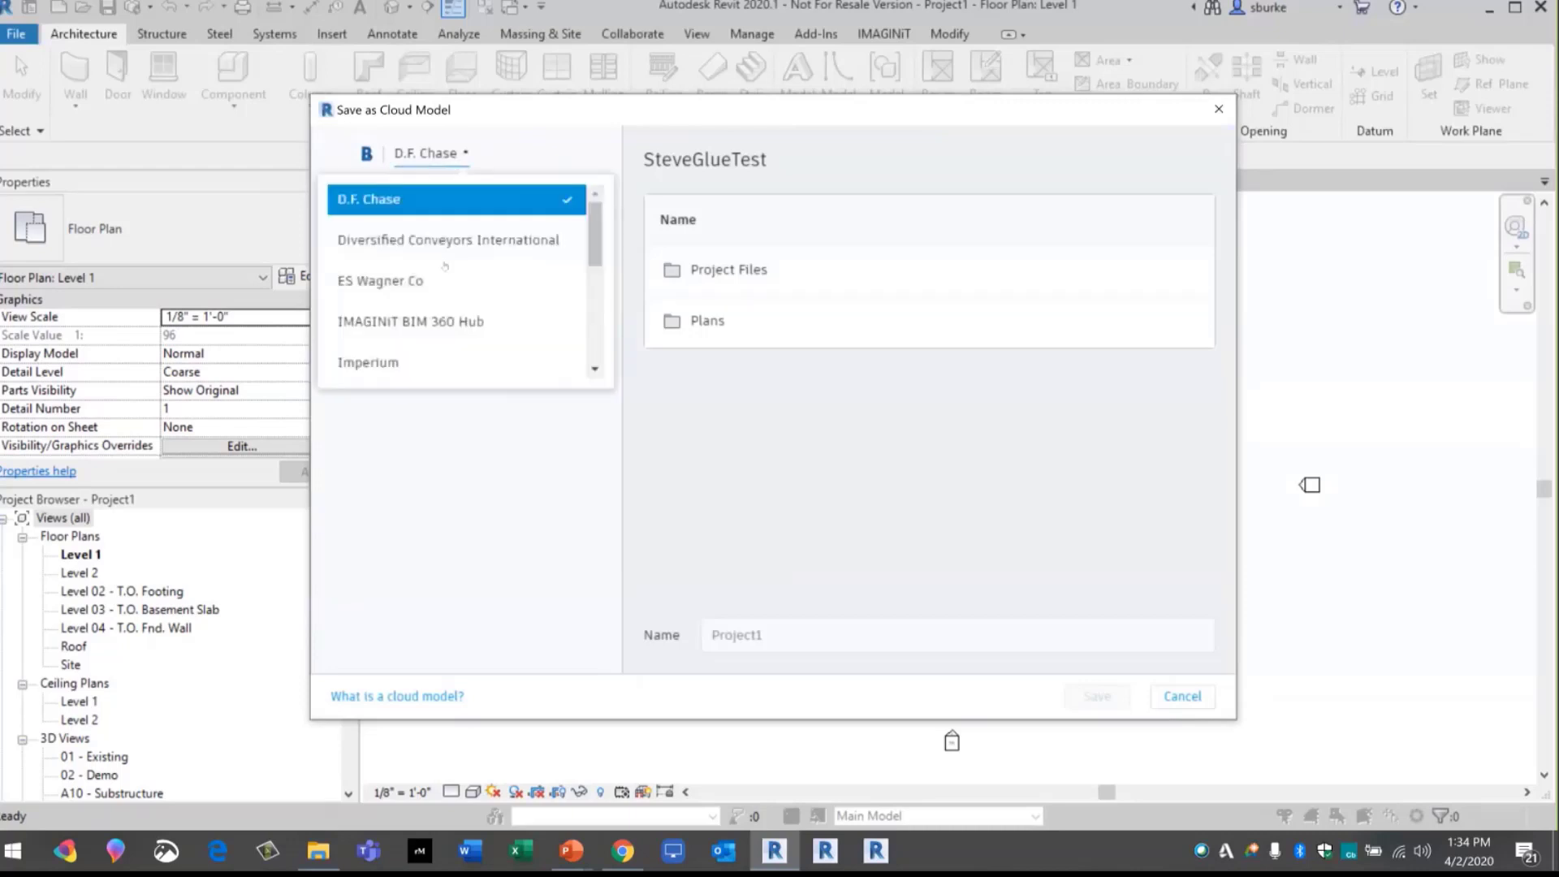
click(454, 321)
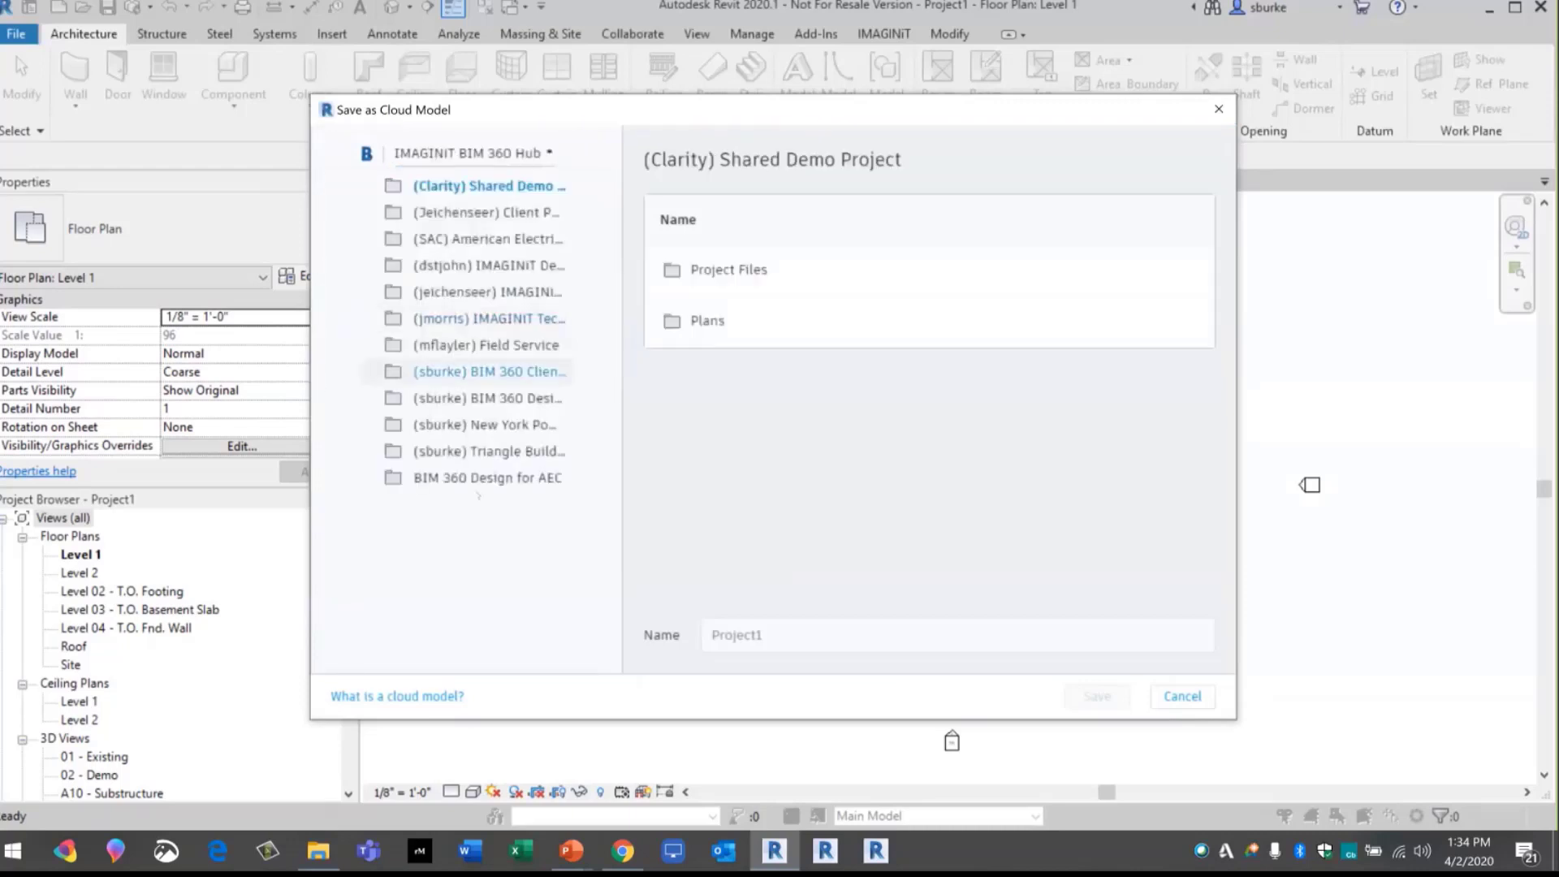
click(490, 479)
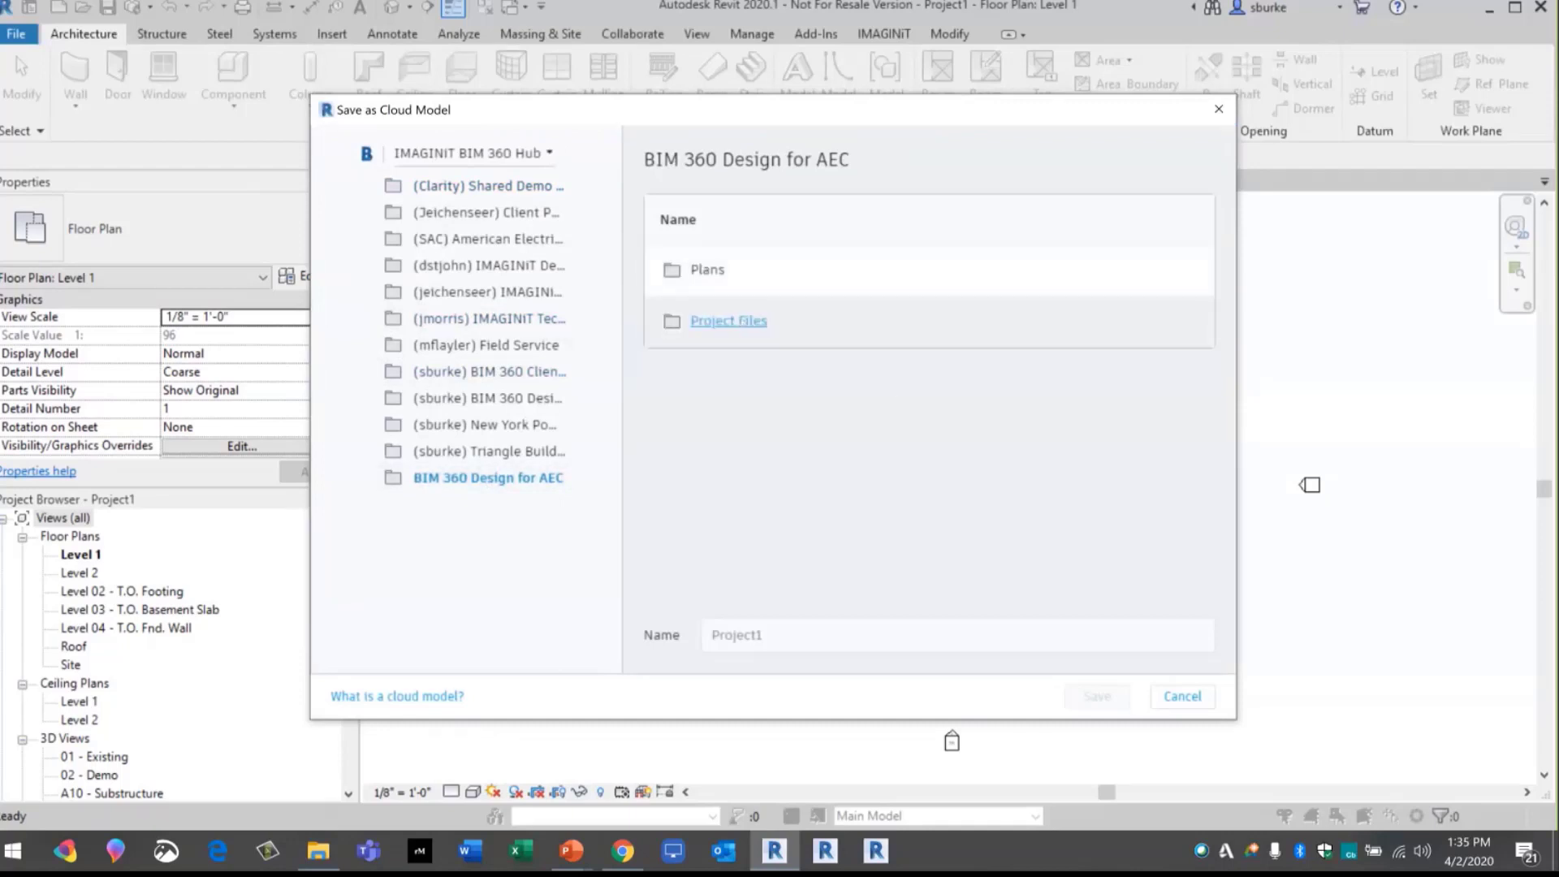
Save the cloud model as Arch Base in the Architectural folder under Project Files, 01_Project Design Files
click(729, 321)
click(749, 357)
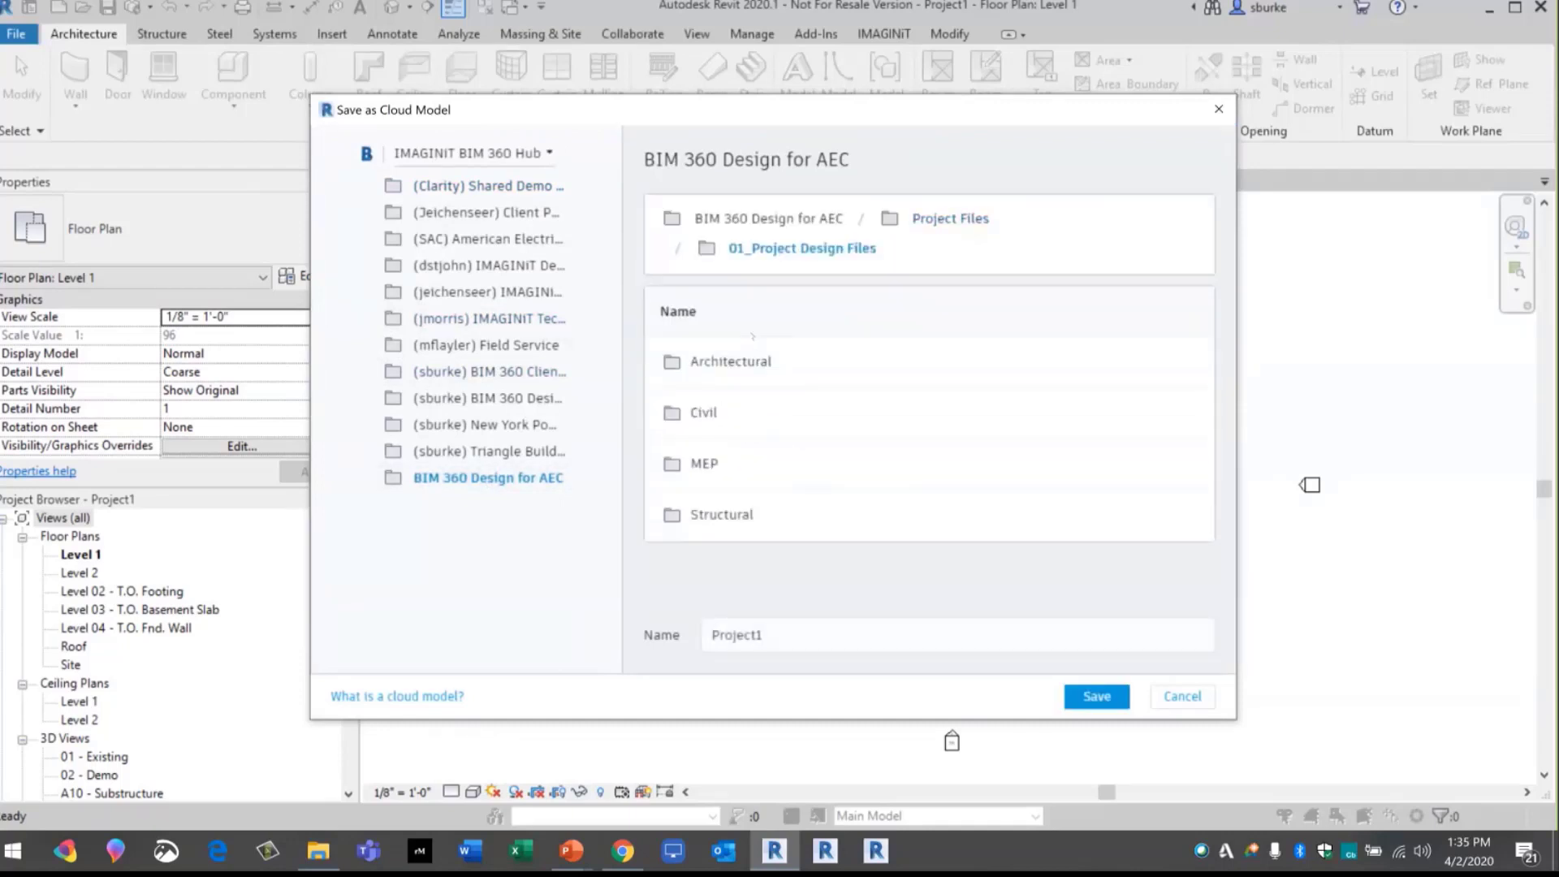
click(748, 357)
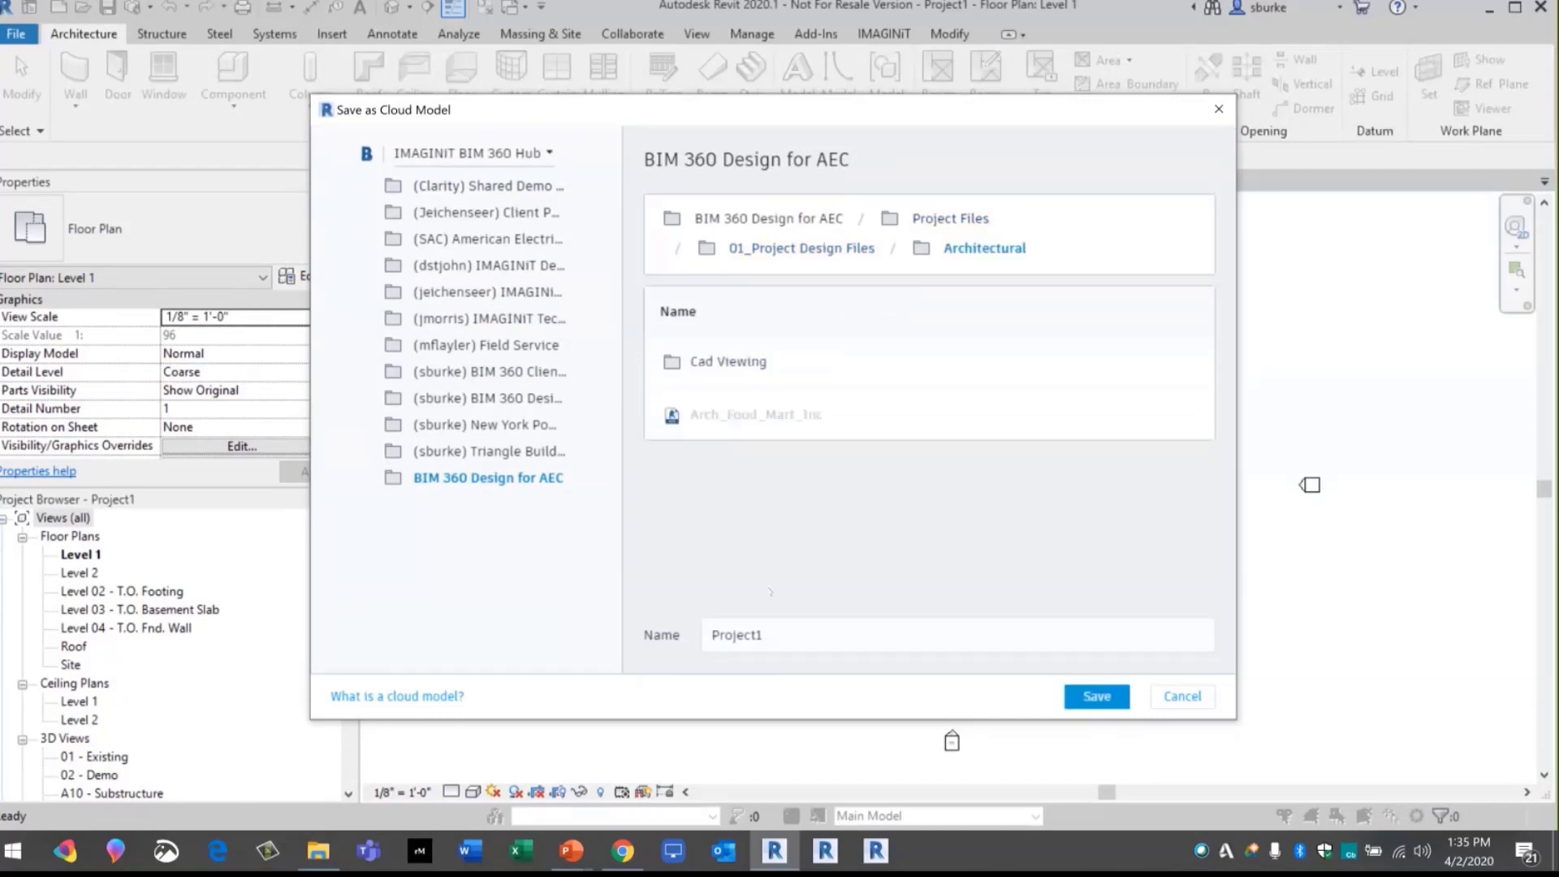
drag(800, 643, 604, 644)
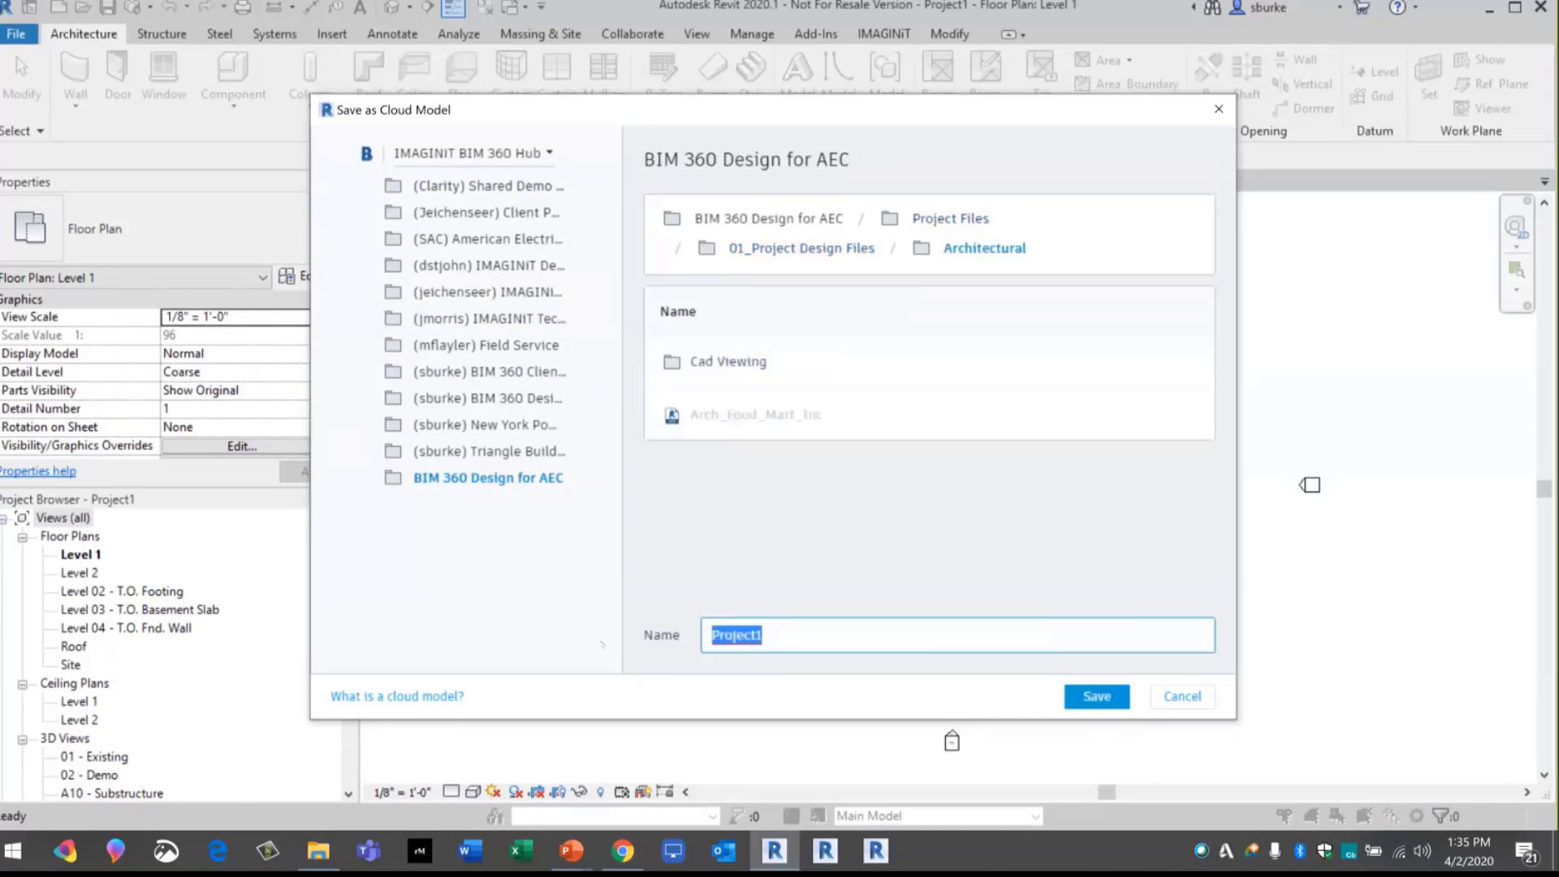
text(Arch Base)
key(Return)
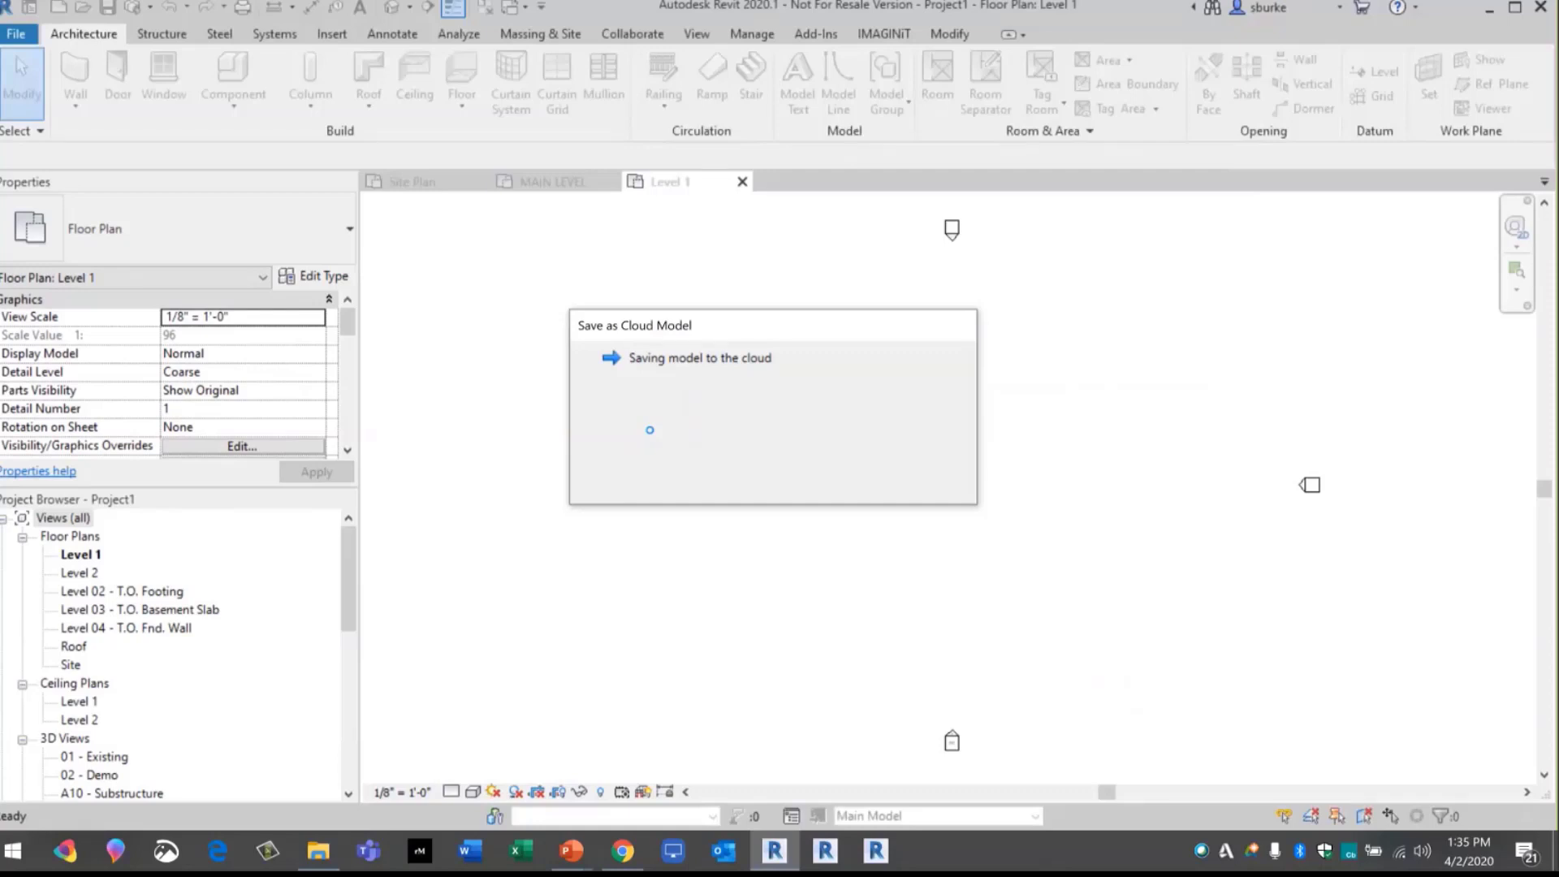
Switch to BIM 360 in the browser and check the Architectural folder for the Arch Base.rvt cloud model
click(622, 851)
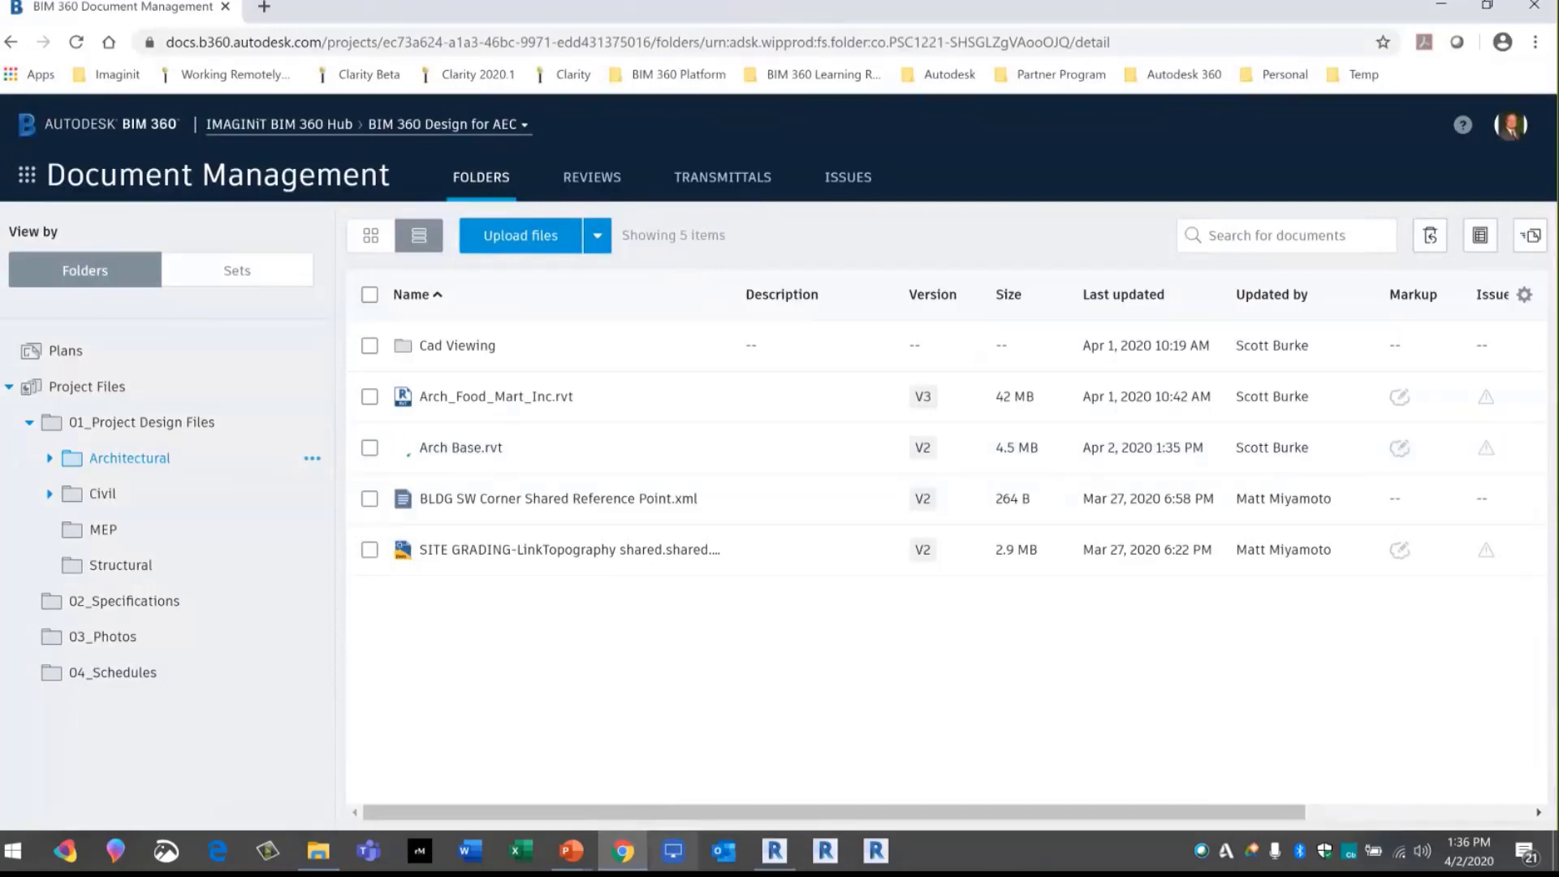
mouse_move(774, 851)
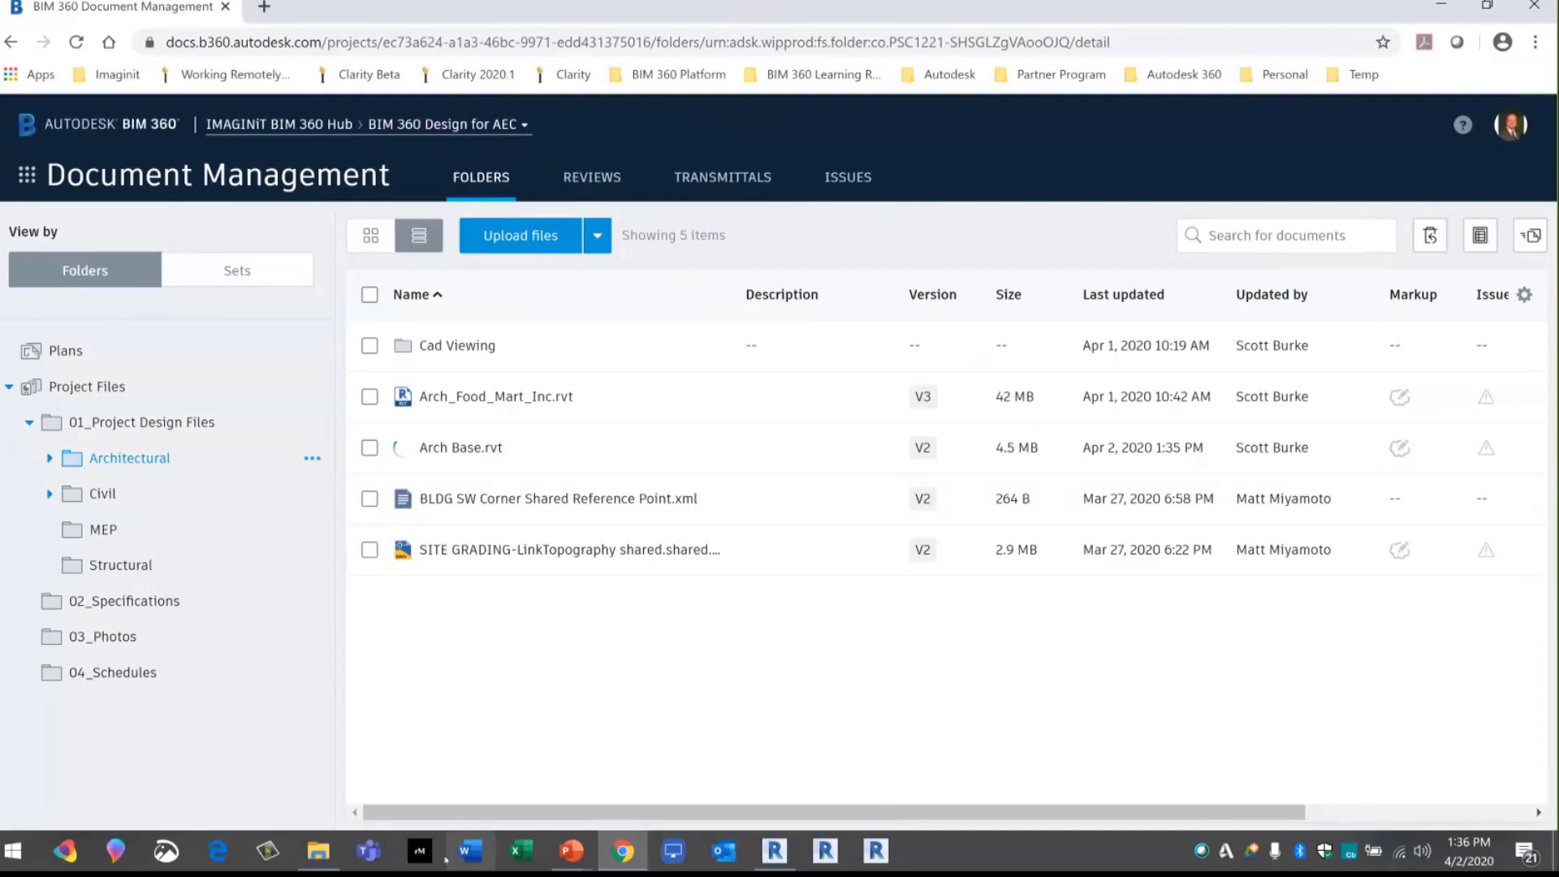
mouse_move(327, 858)
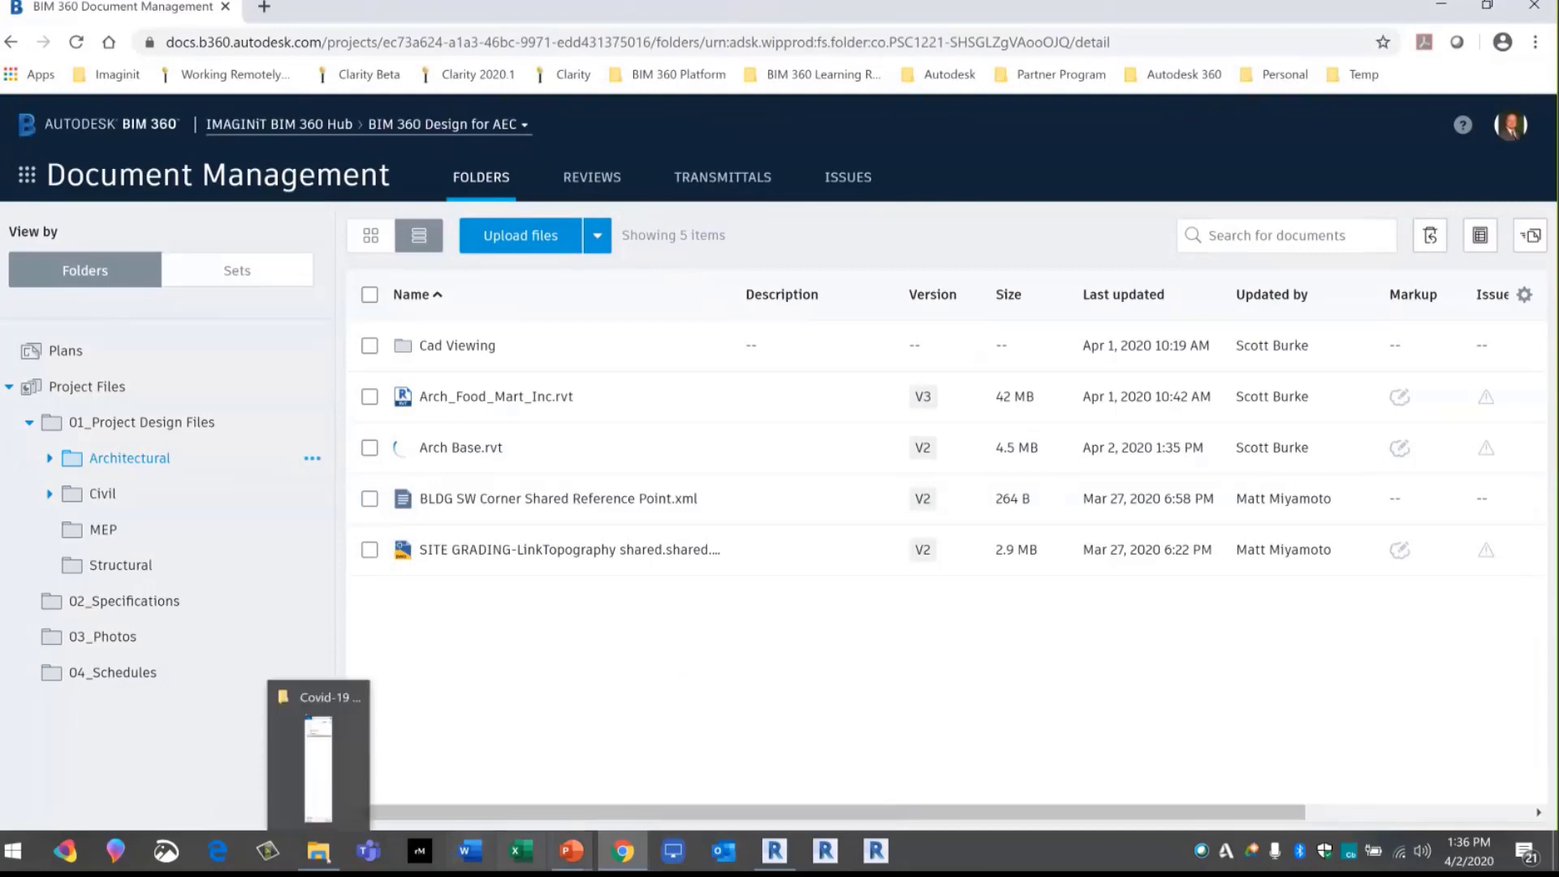
Switch to Revit and review the 50% Review set in the publish settings of the Arch_Food_Mart_Inc model, leaving the settings without saving
click(778, 859)
click(930, 480)
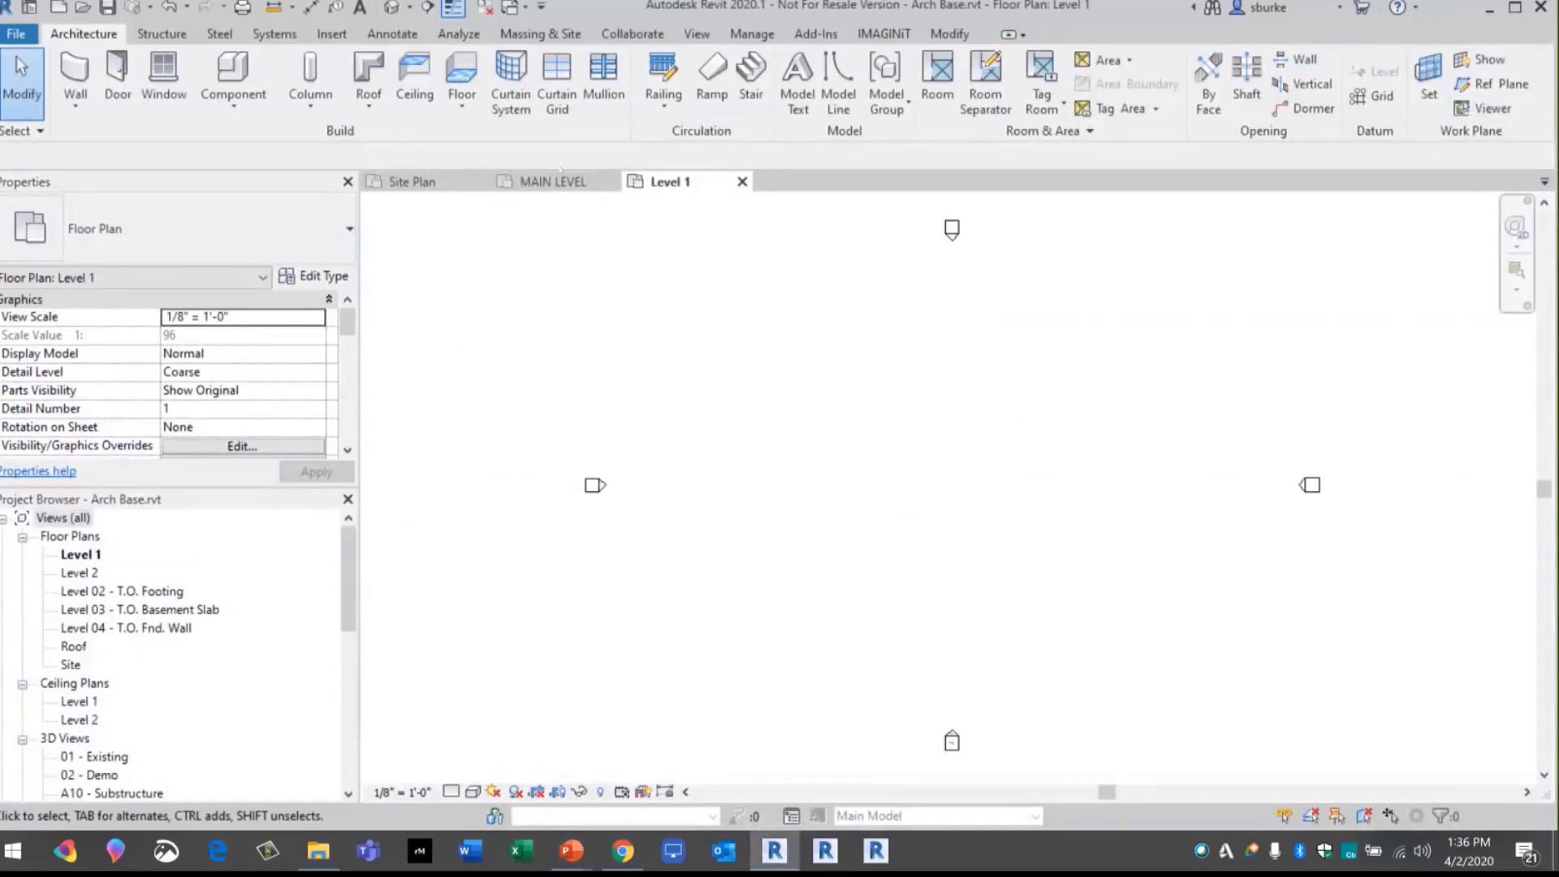
click(559, 180)
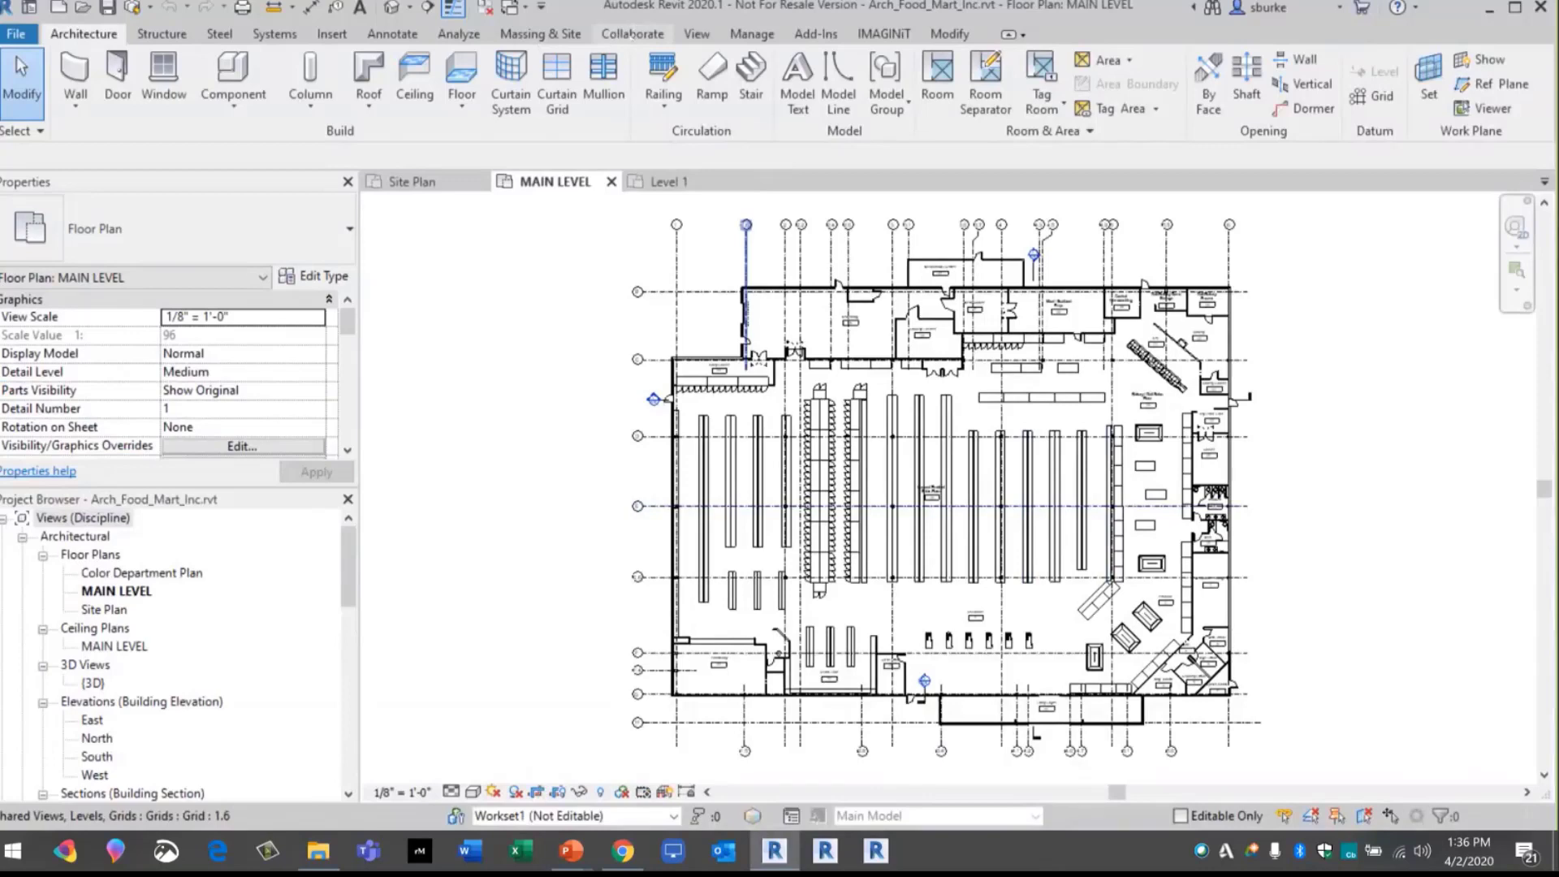
click(632, 34)
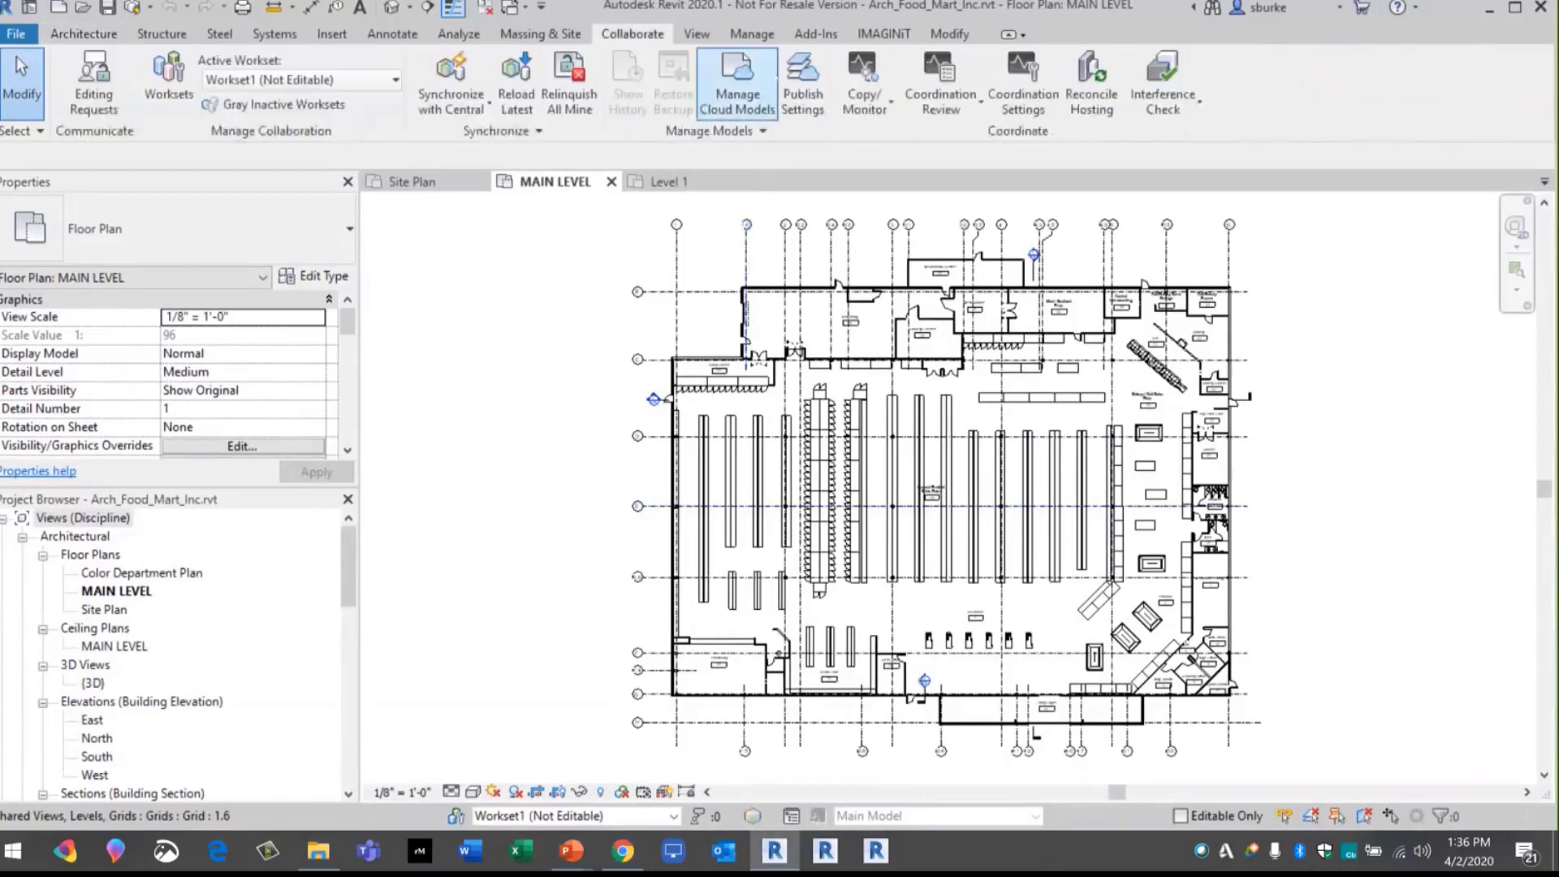
click(802, 86)
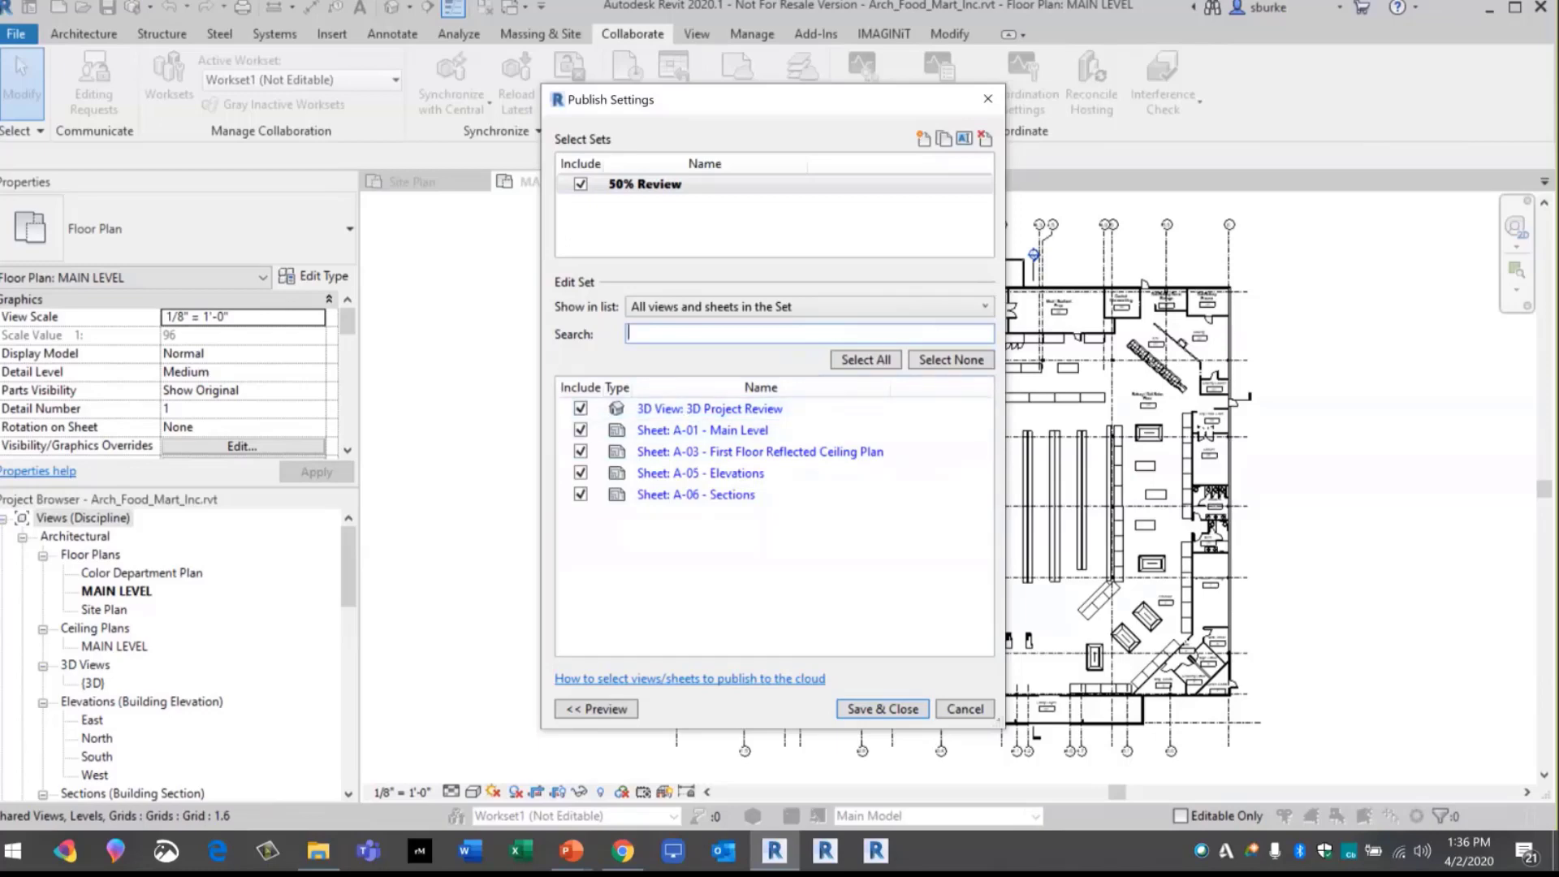
click(965, 708)
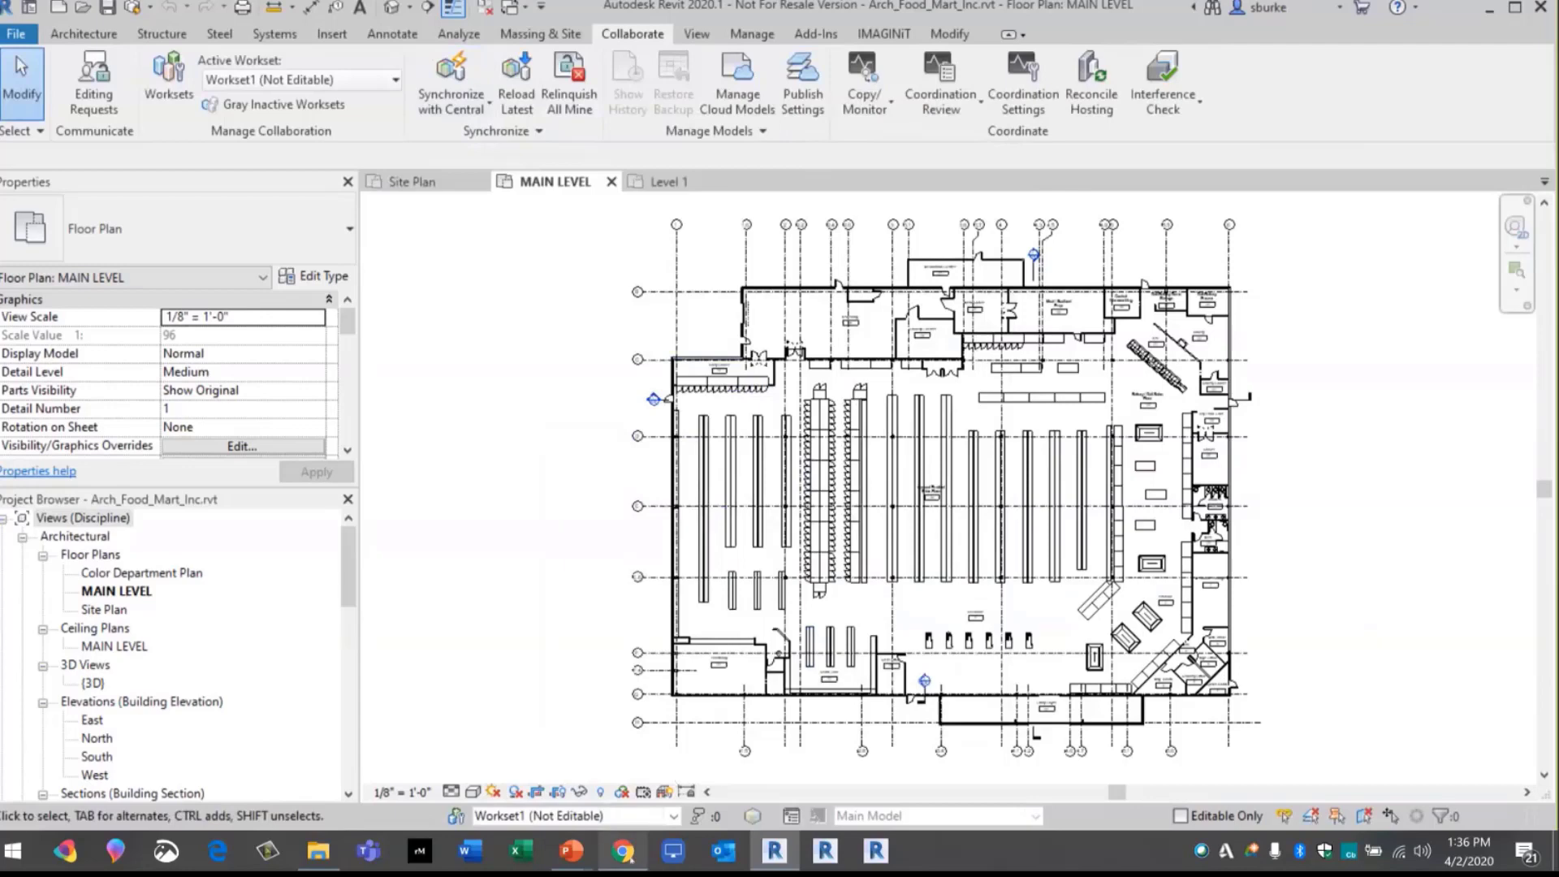
Switch to BIM 360 in the browser, view the published sheets and 3D view of Arch_Food_Mart_Inc.rvt, and close the viewer
click(624, 853)
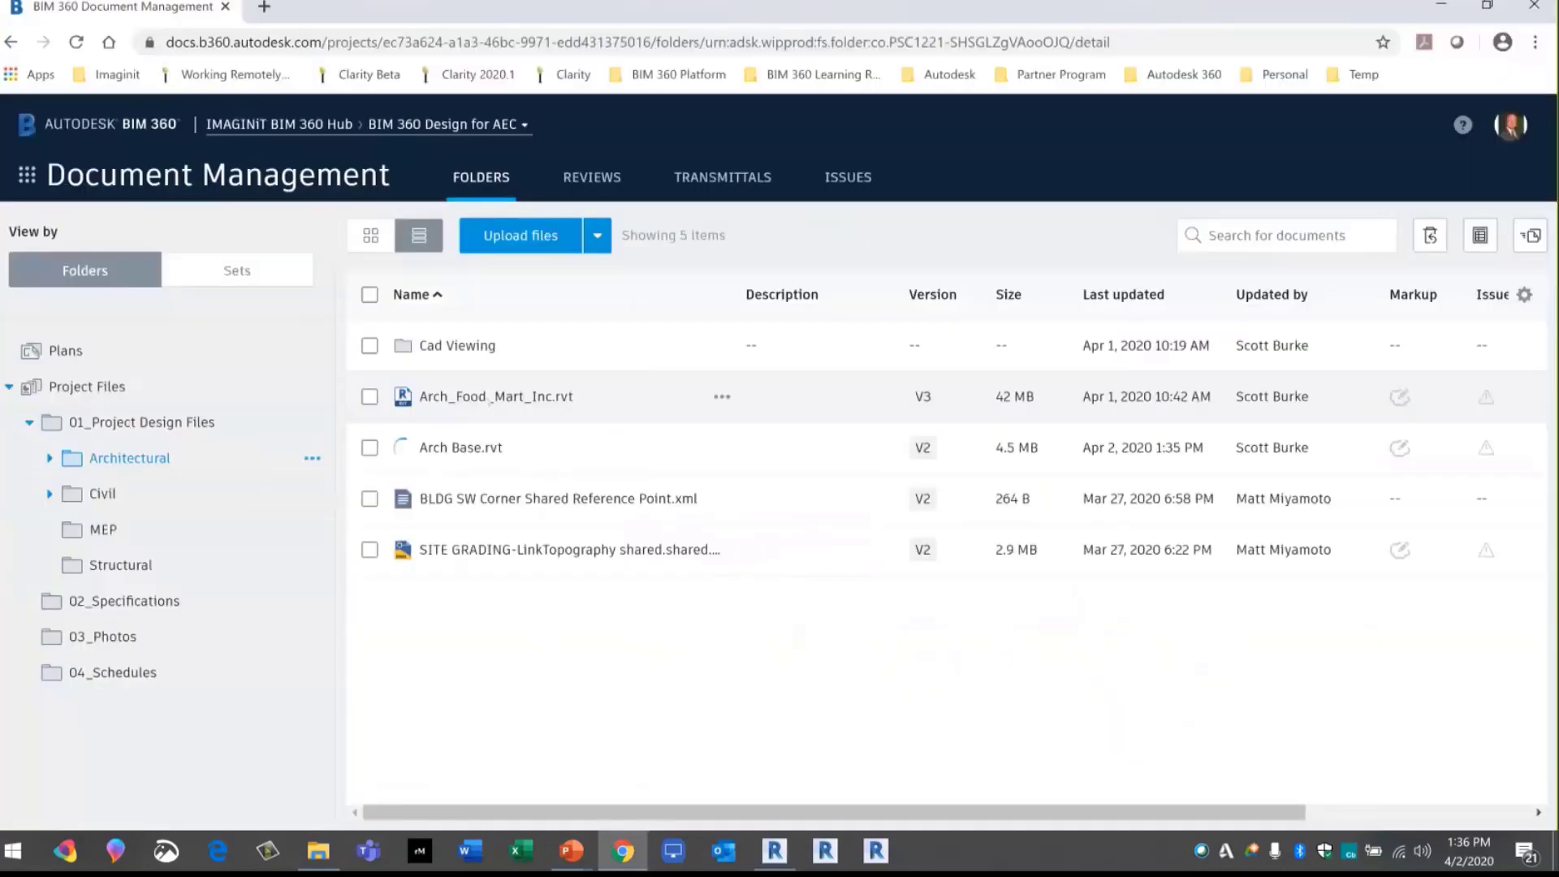
click(513, 397)
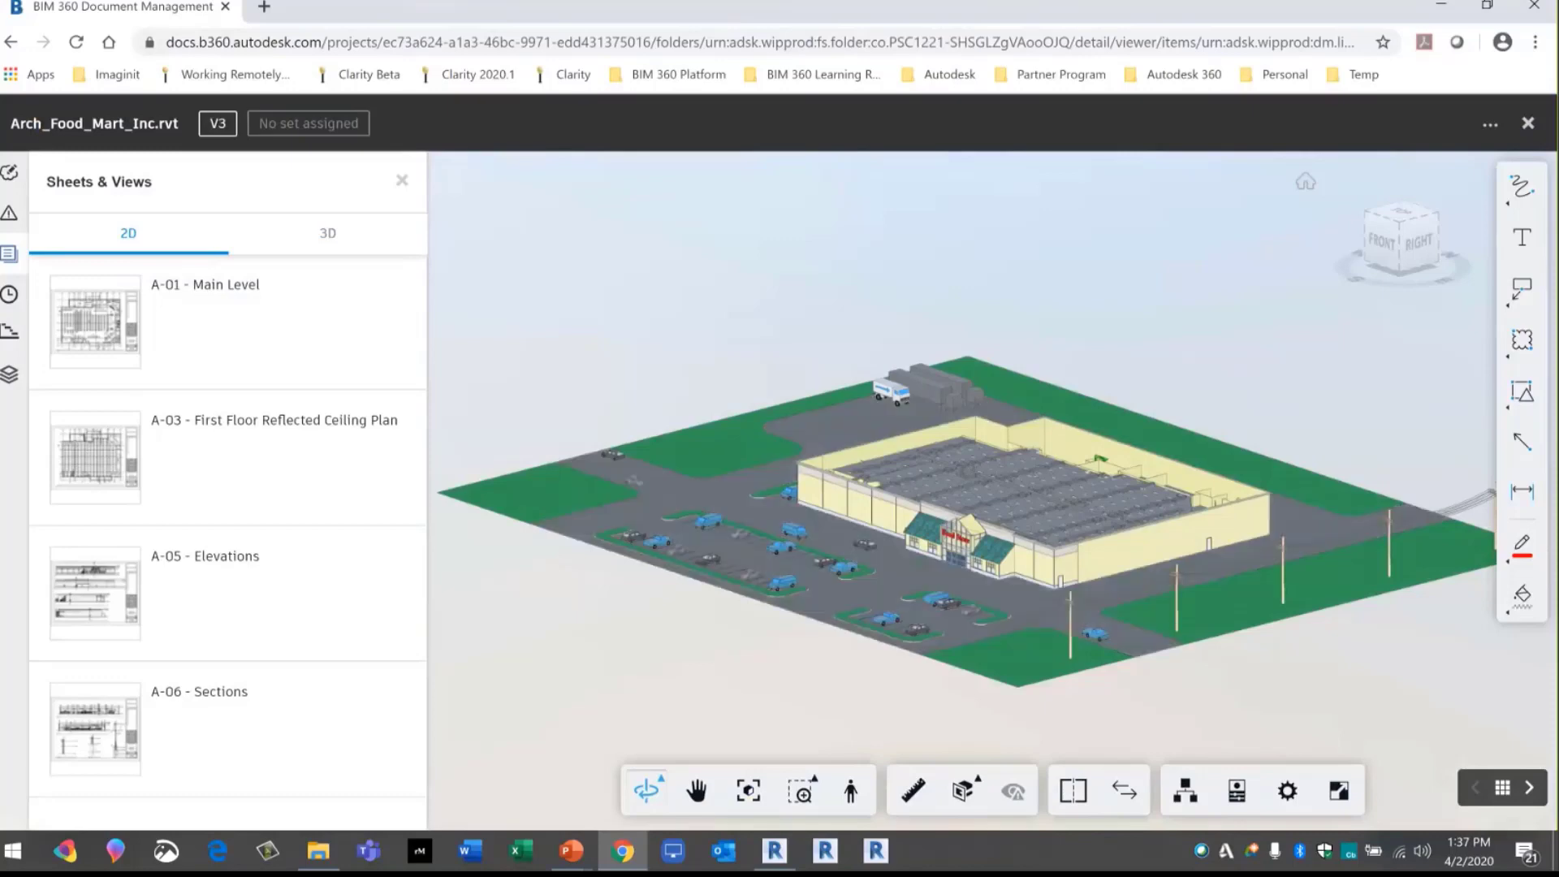
click(1528, 124)
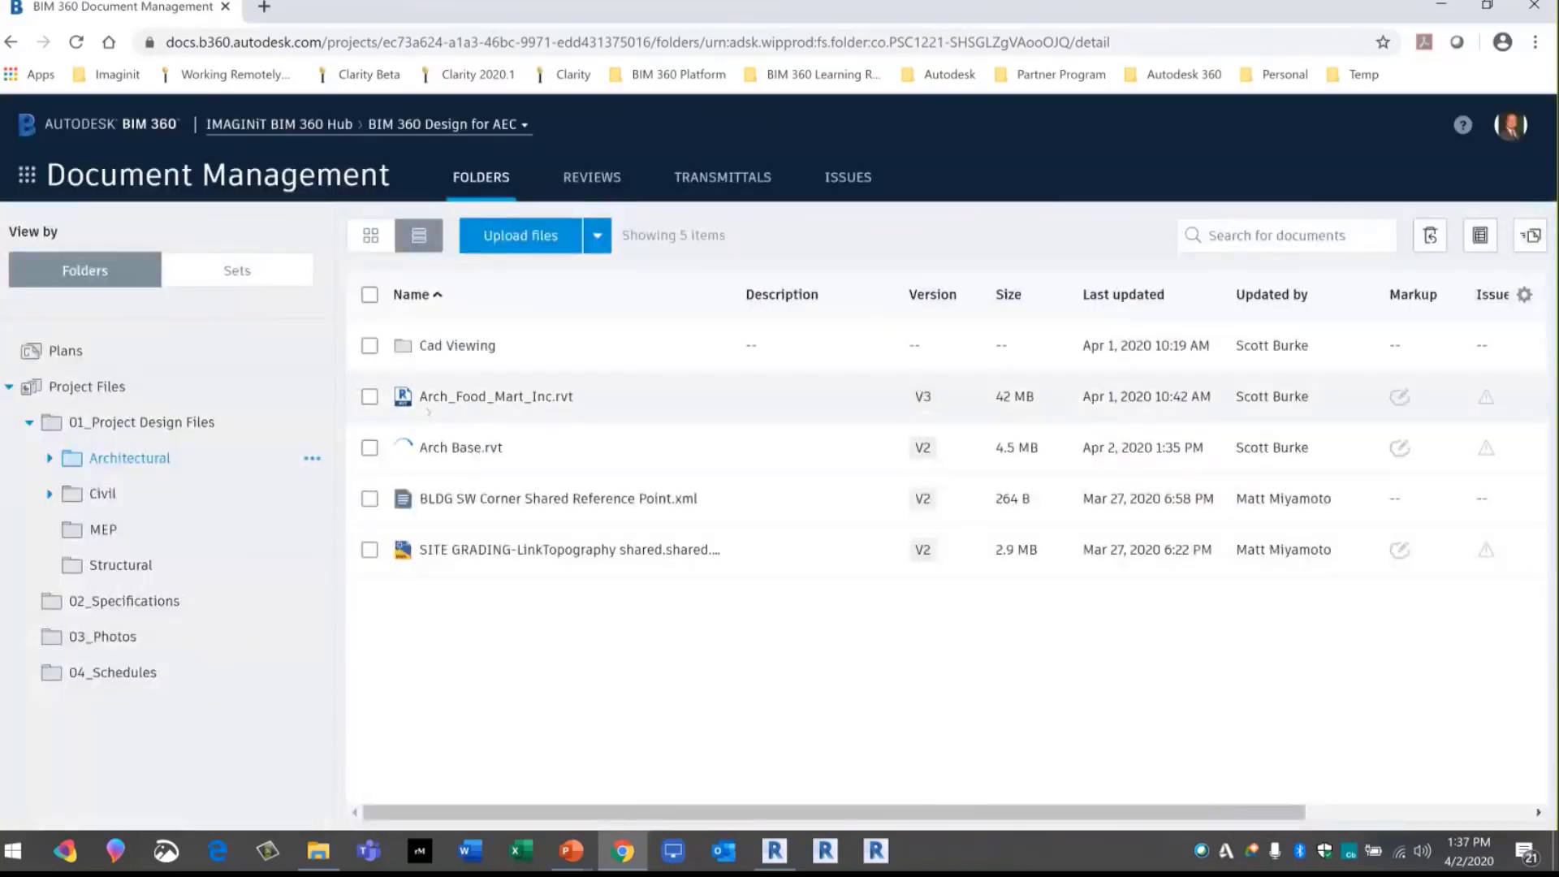
key(alt+Tab)
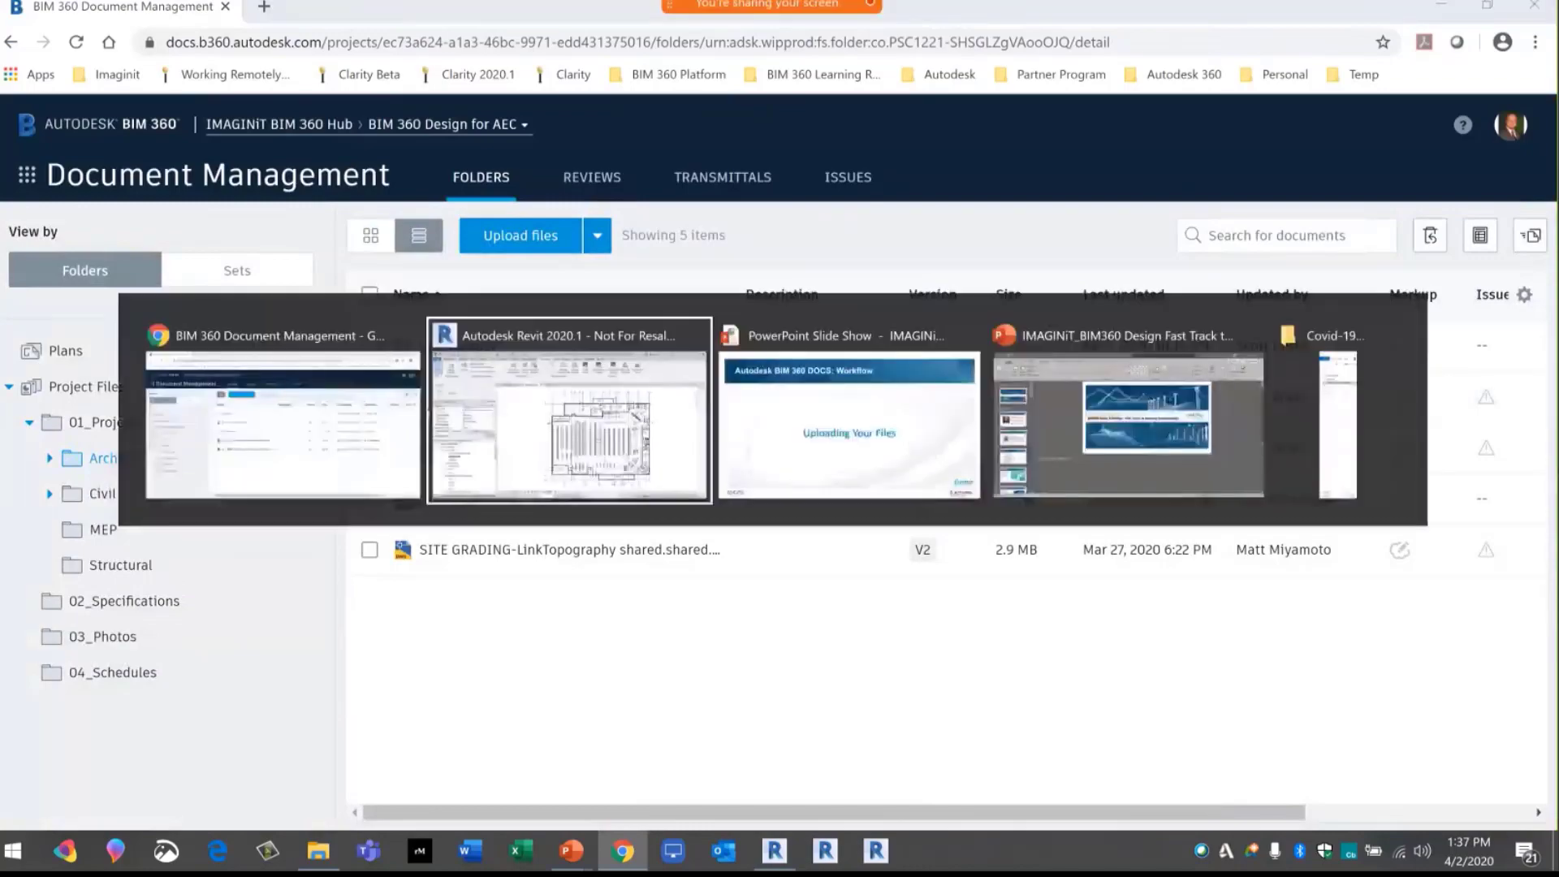
key(Right)
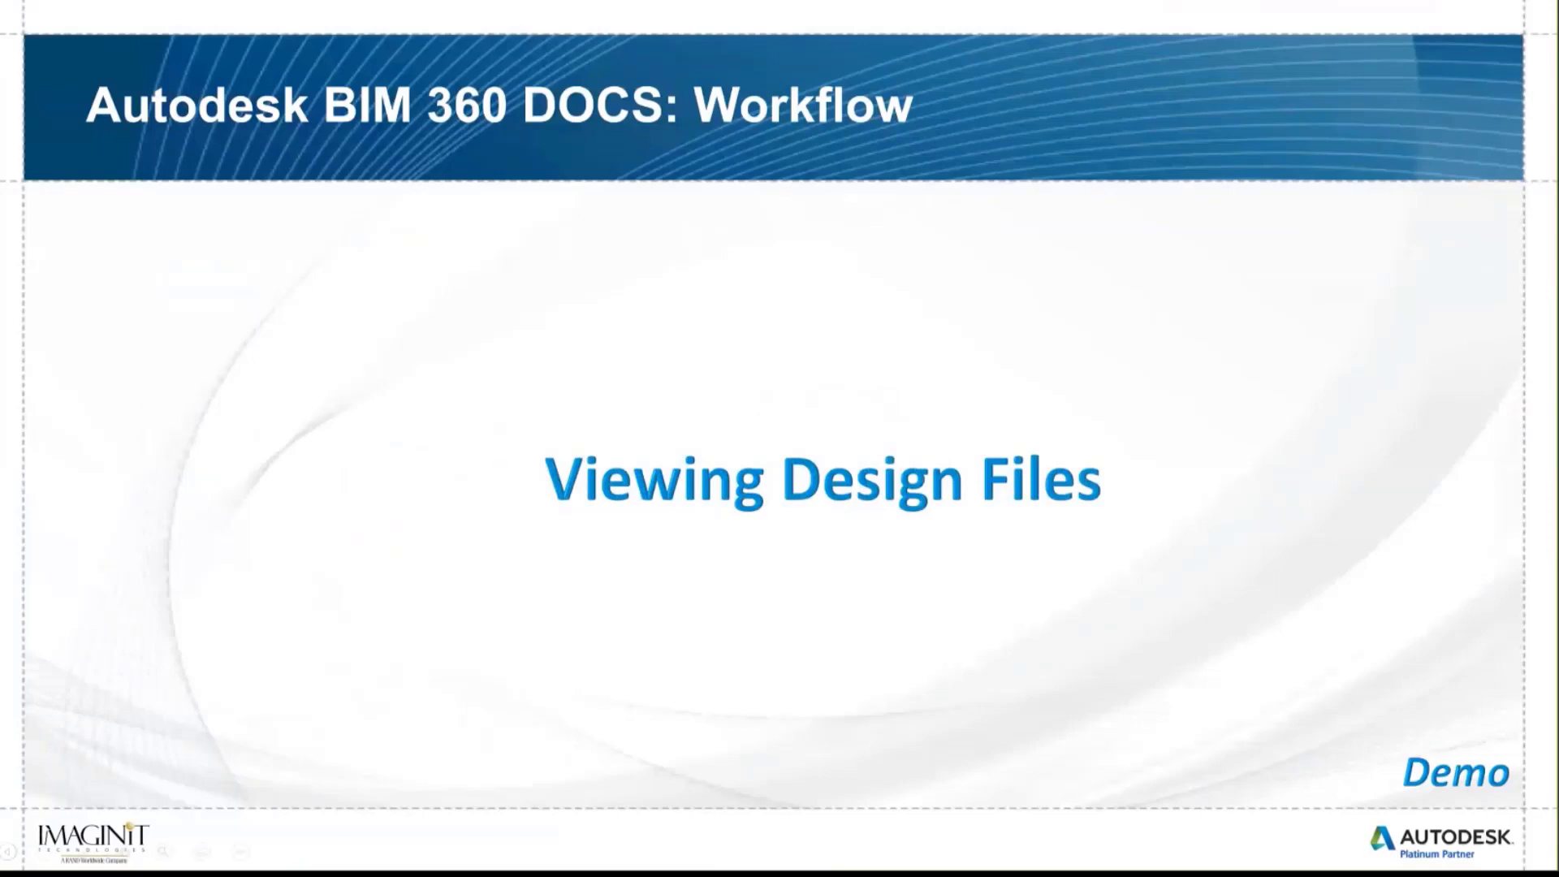
Return to BIM 360, open the A-01 Main Level DWG from the Cad Viewing folder, and check its 3D and 2D views, displaying sheet A-01
key(alt+Tab)
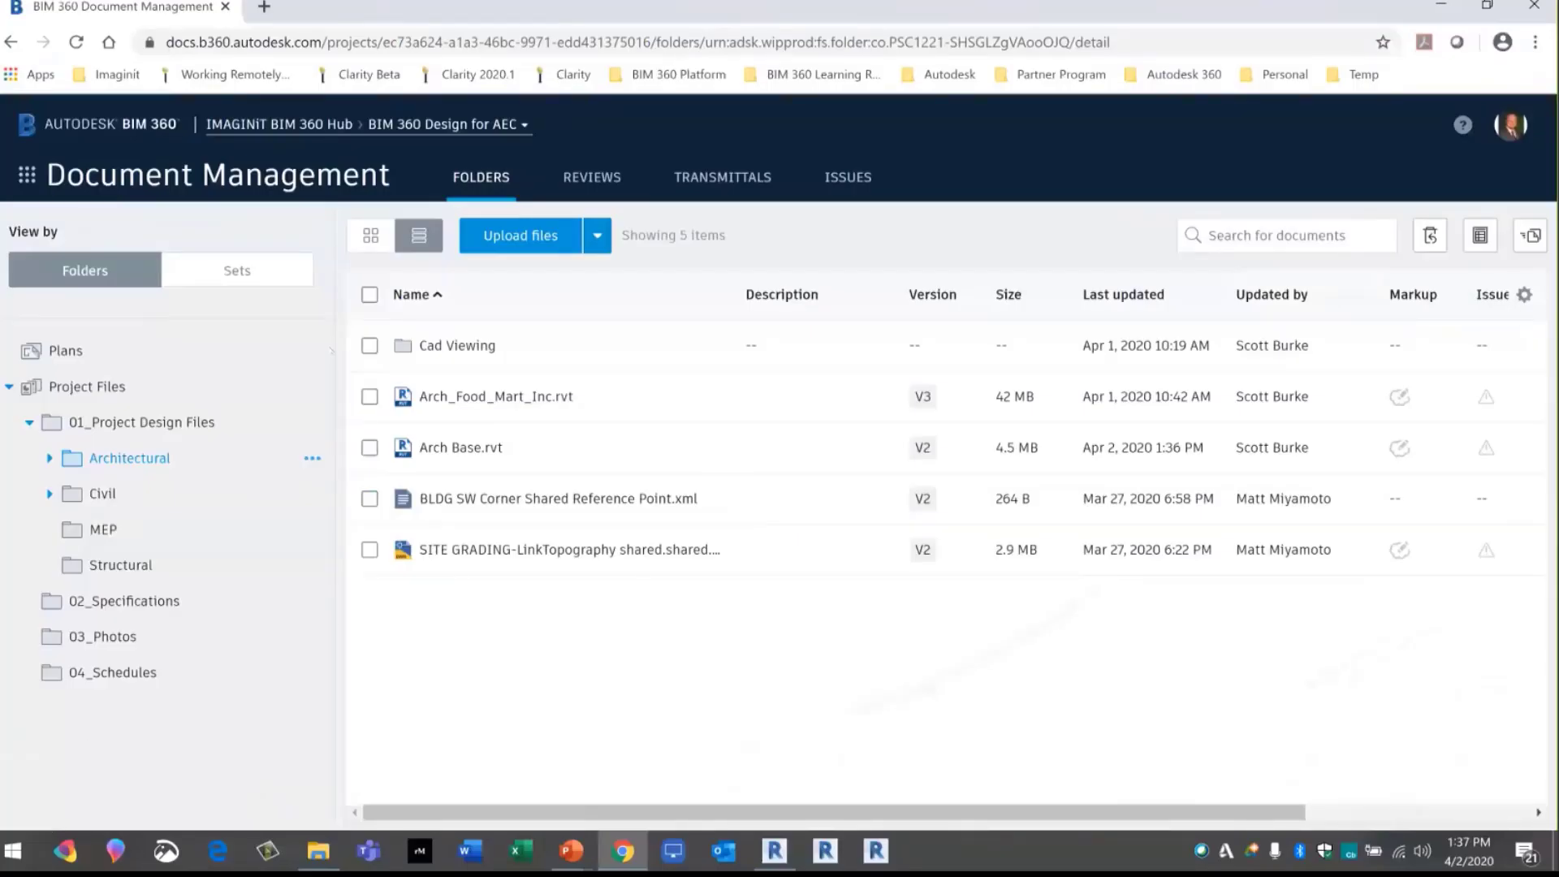
click(478, 345)
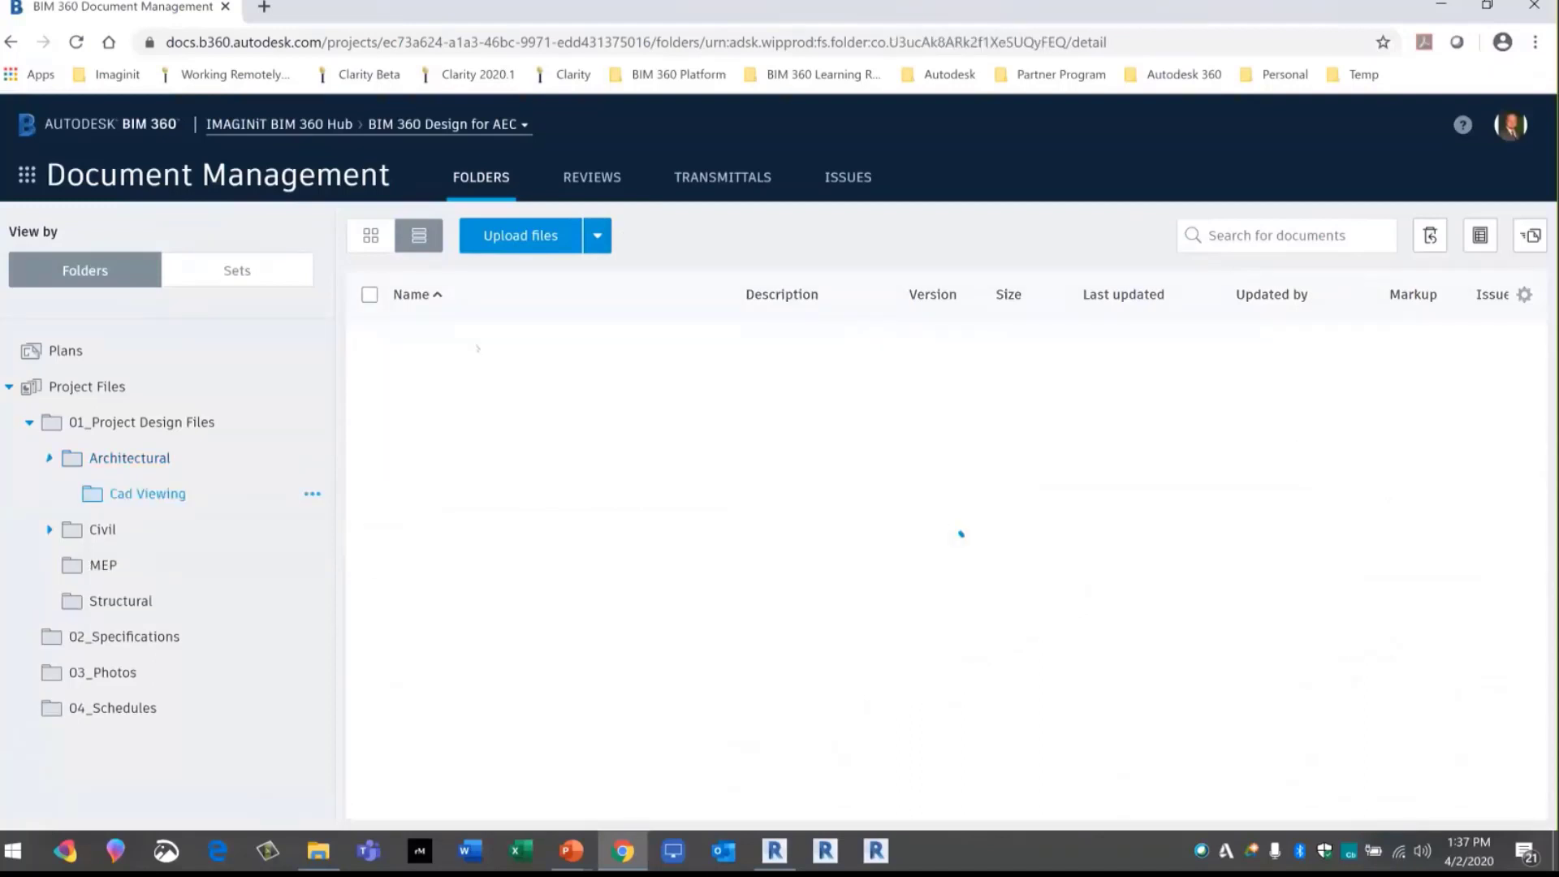
click(559, 346)
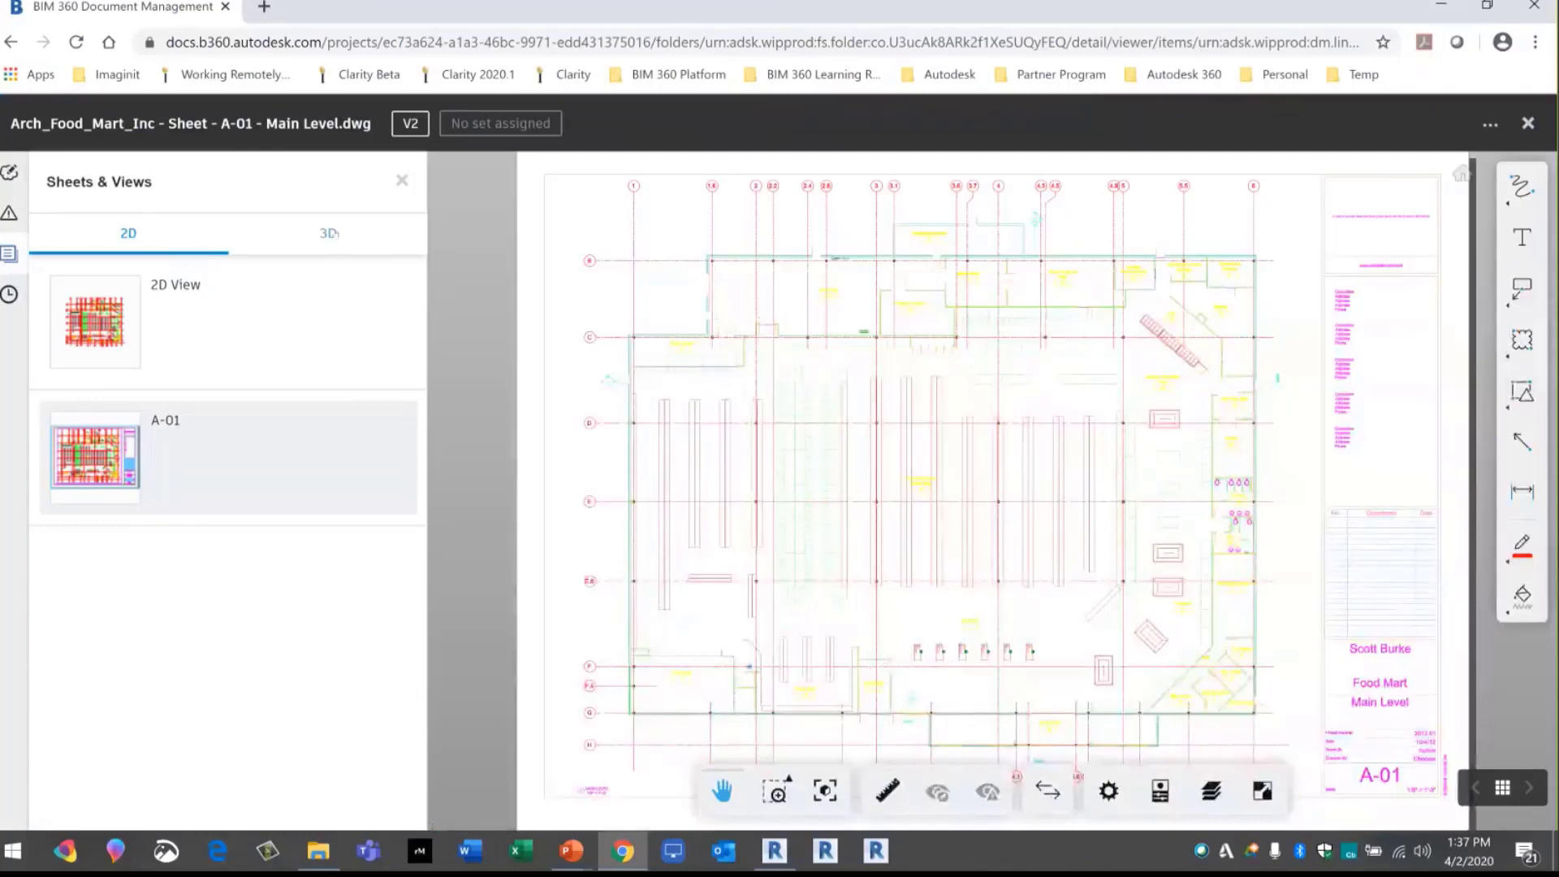
click(333, 233)
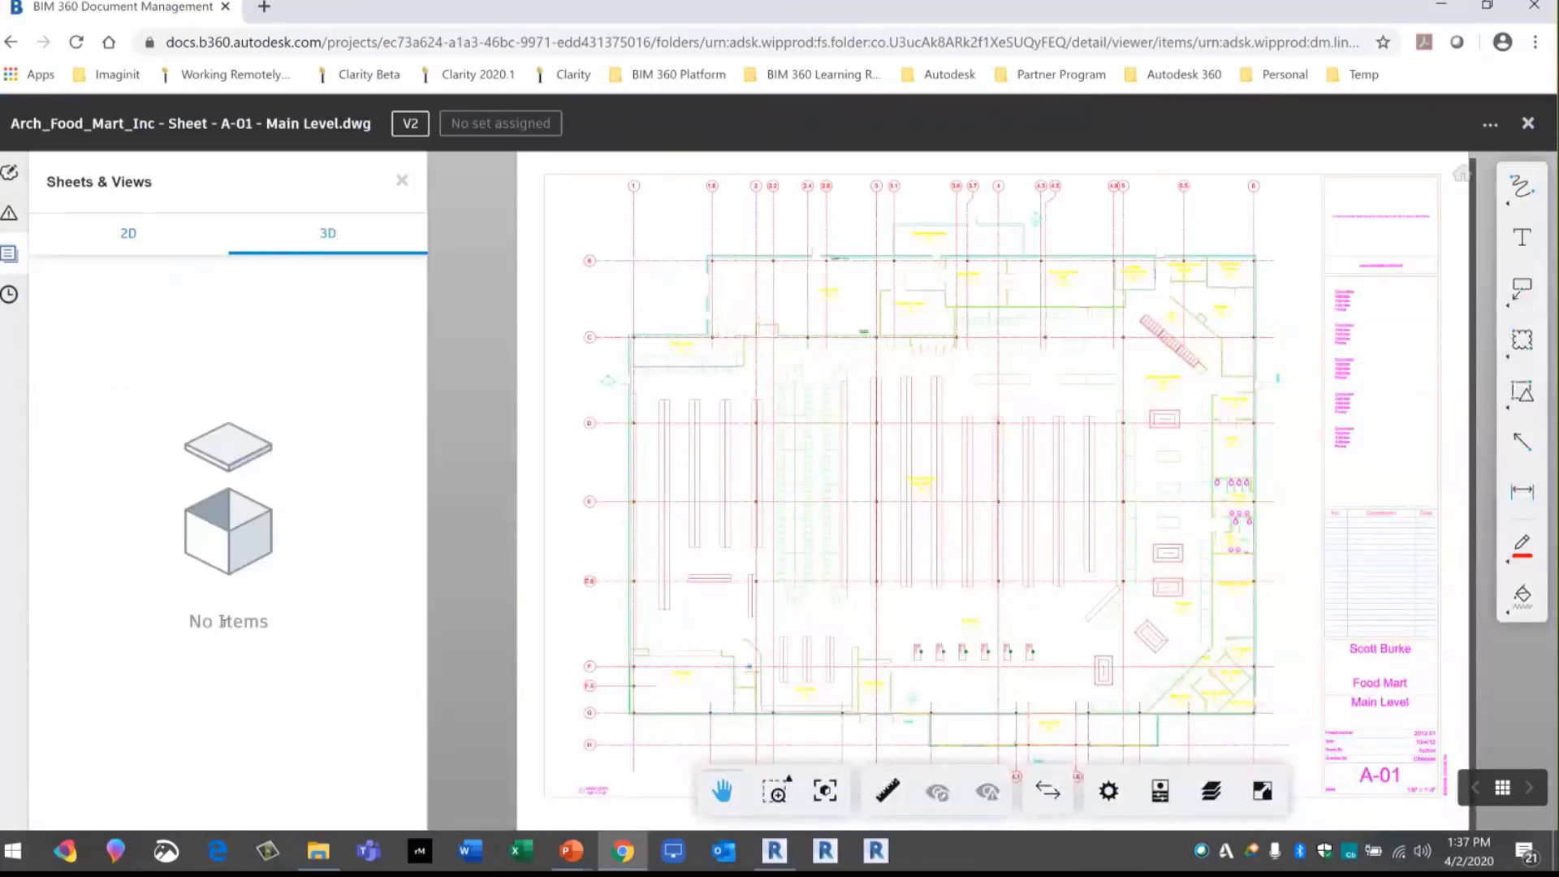
click(142, 237)
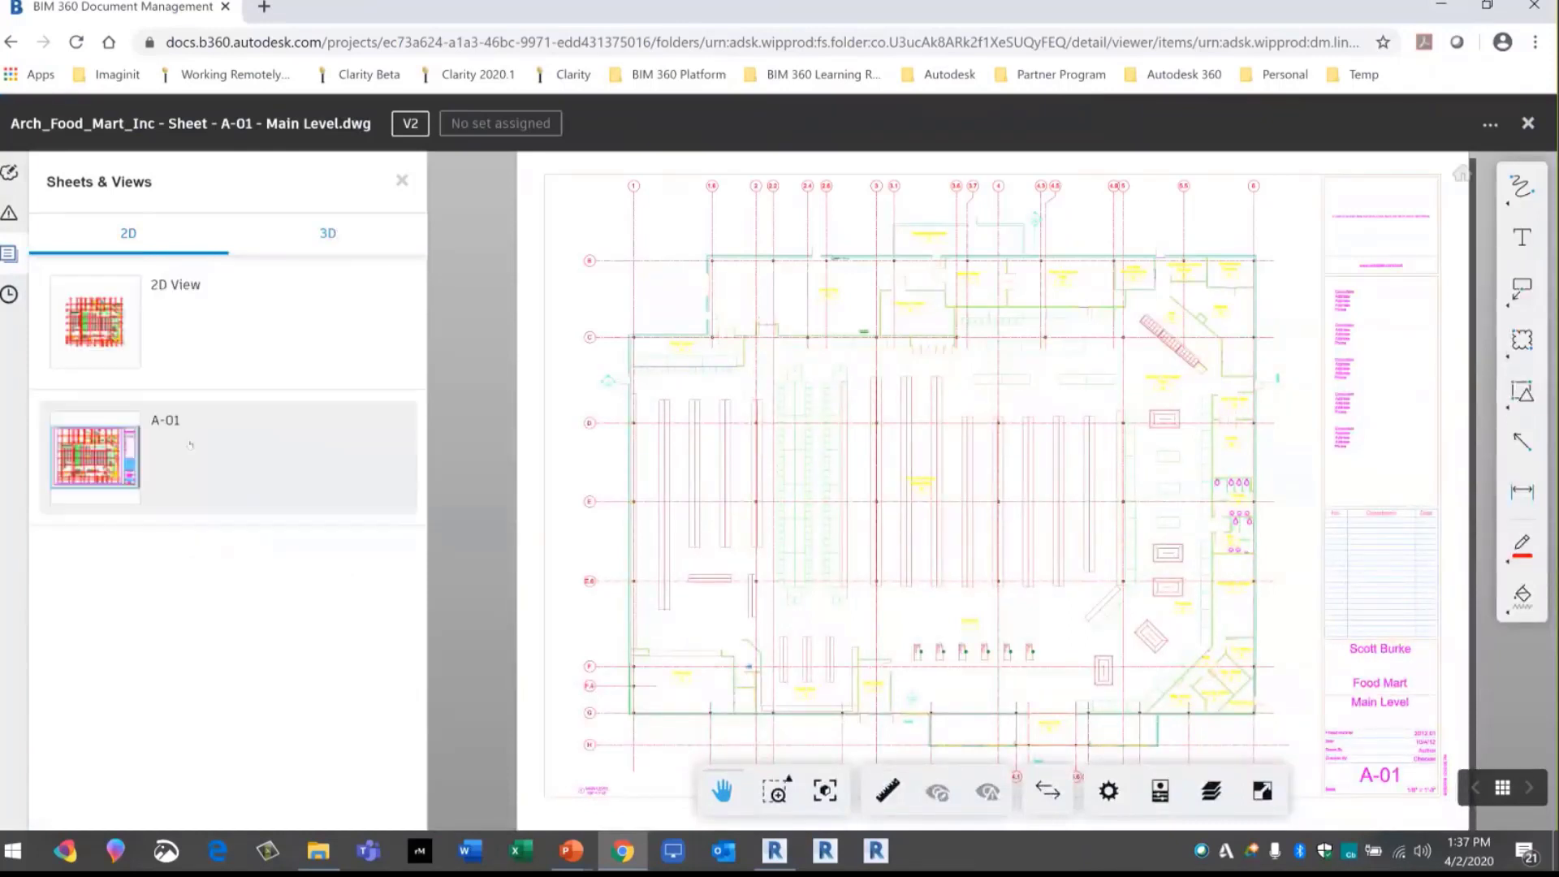
click(190, 444)
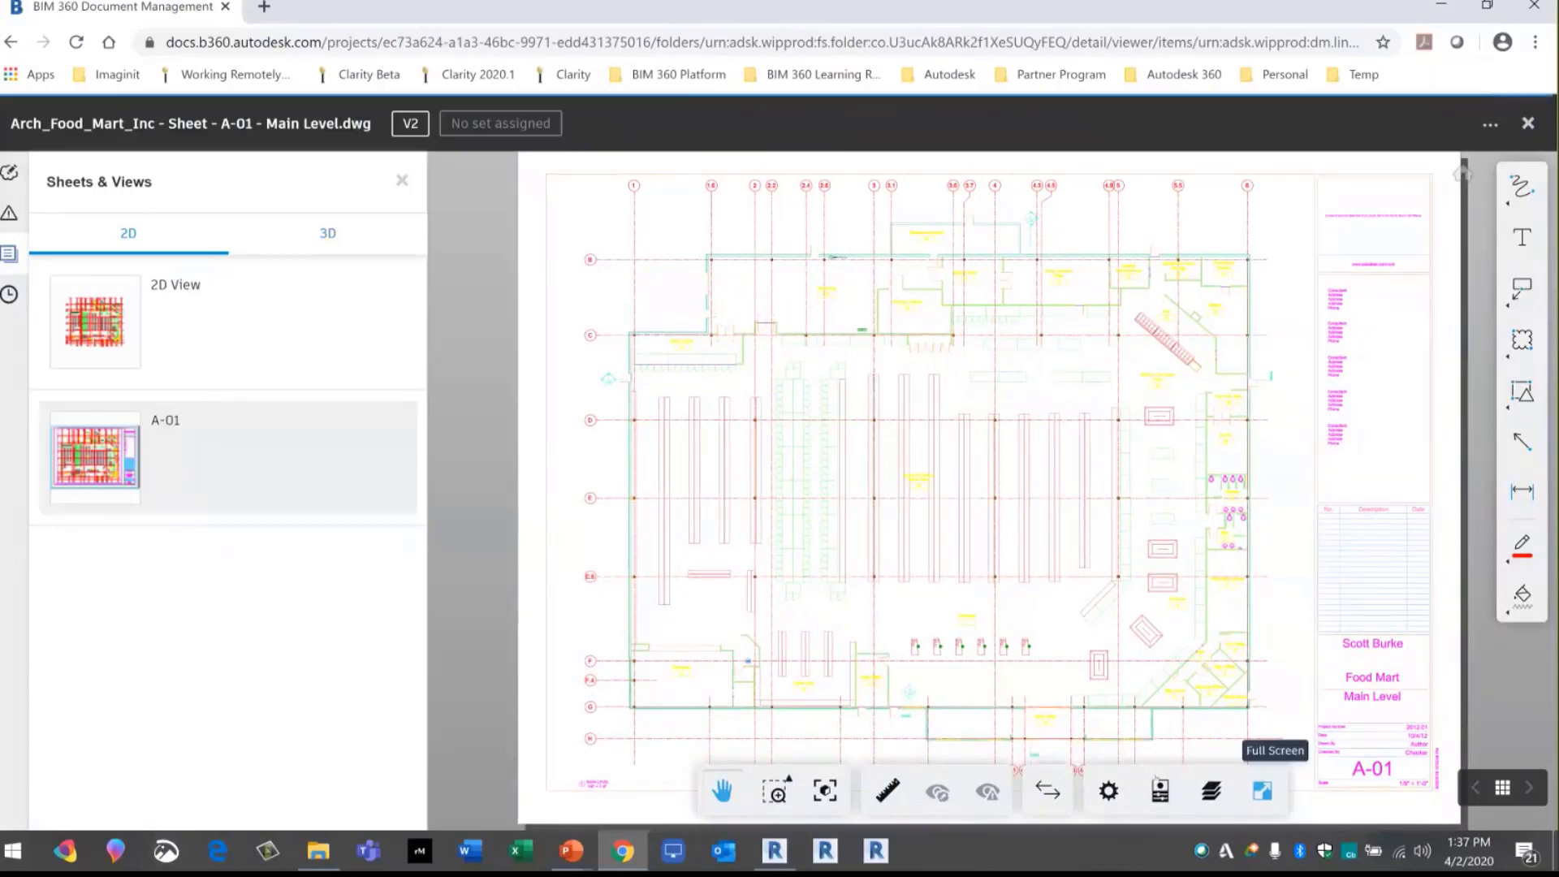
Switch the 2D sheet color from white to black in the viewer's appearance settings
click(1110, 786)
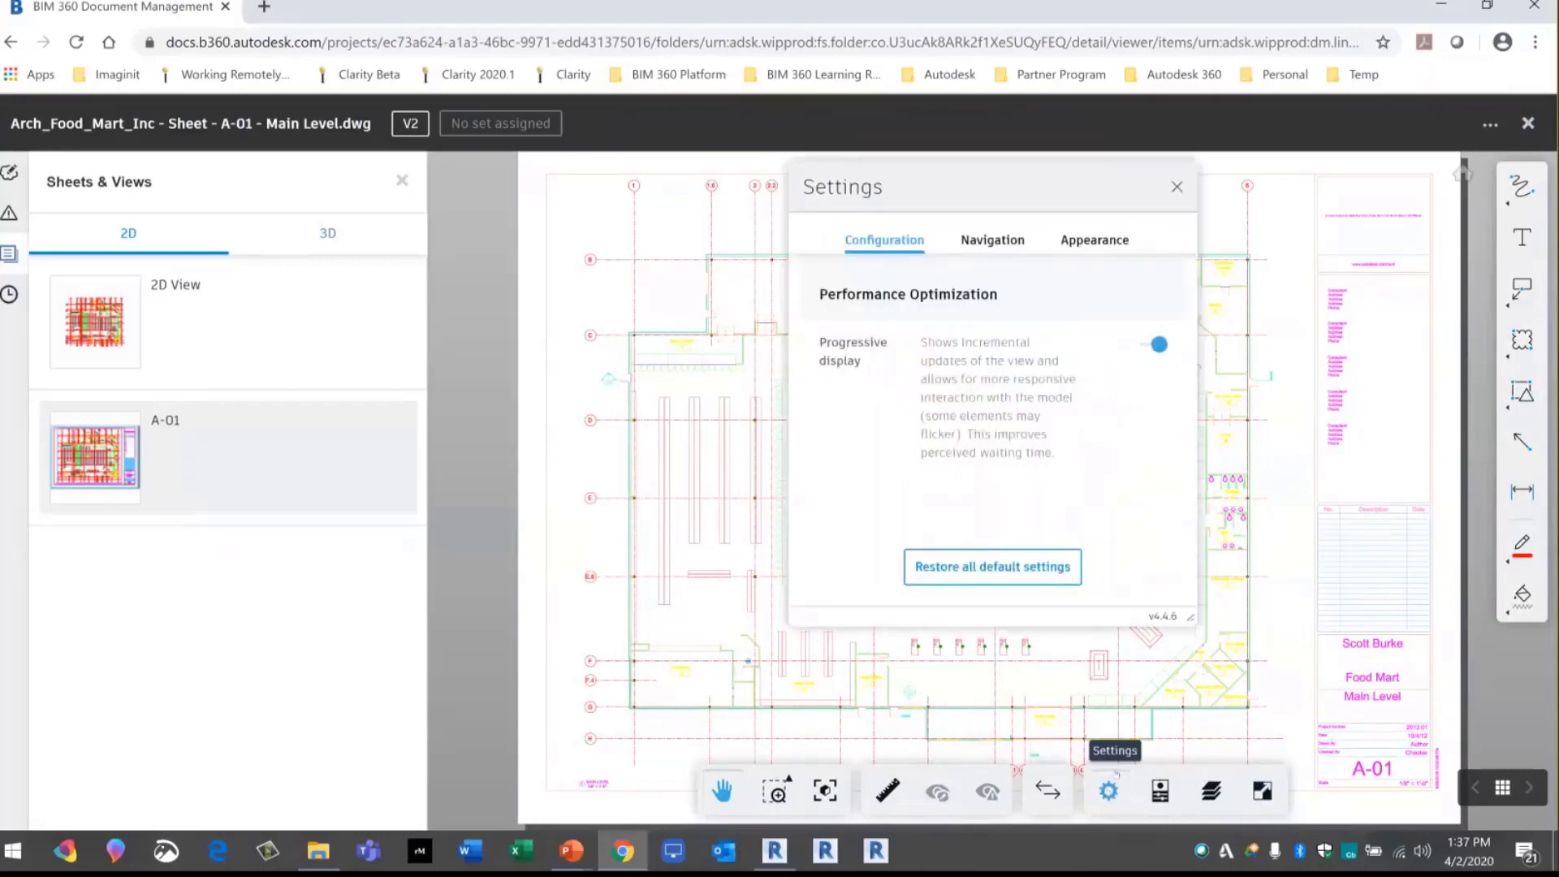
click(1088, 239)
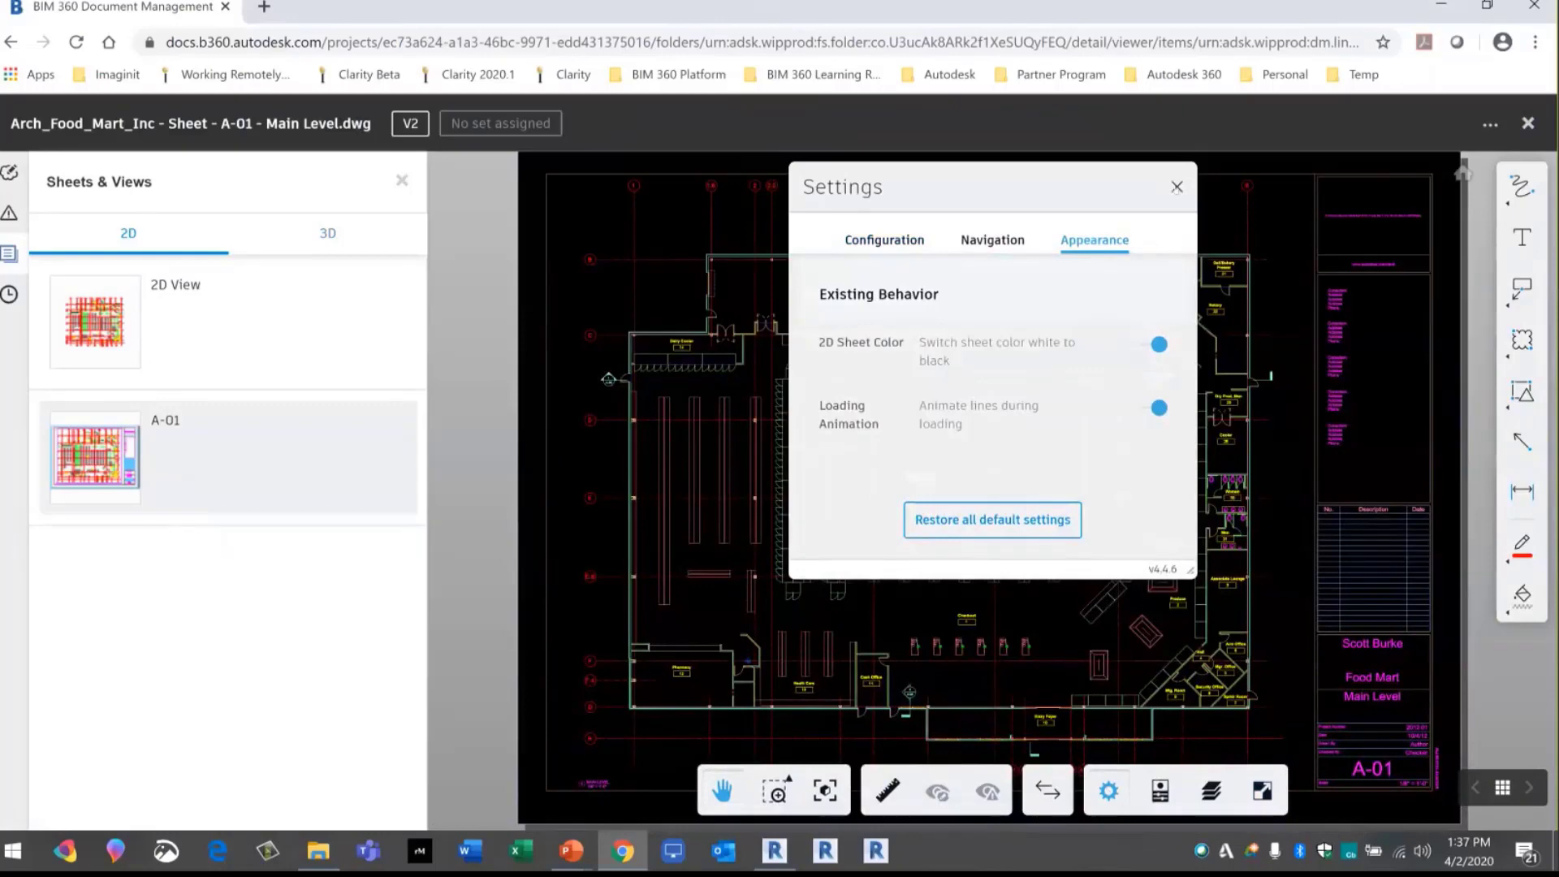
click(1176, 187)
Inspect the properties of a wall line by the Women room and of a produce stand block in the Produce area
scroll(1248, 551, up, 10)
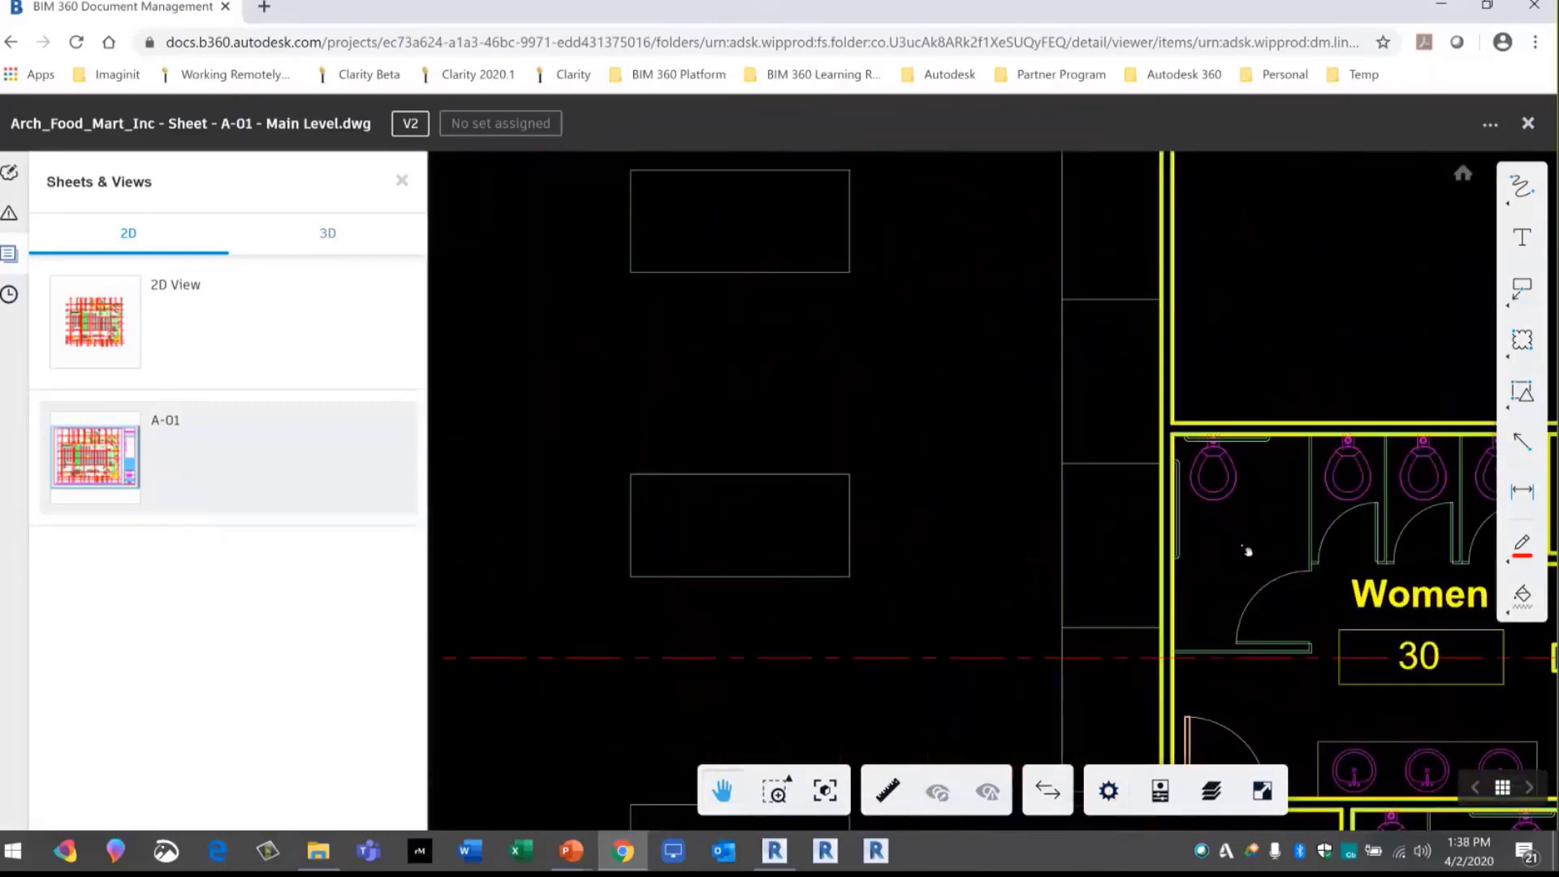
scroll(1248, 552, down, 4)
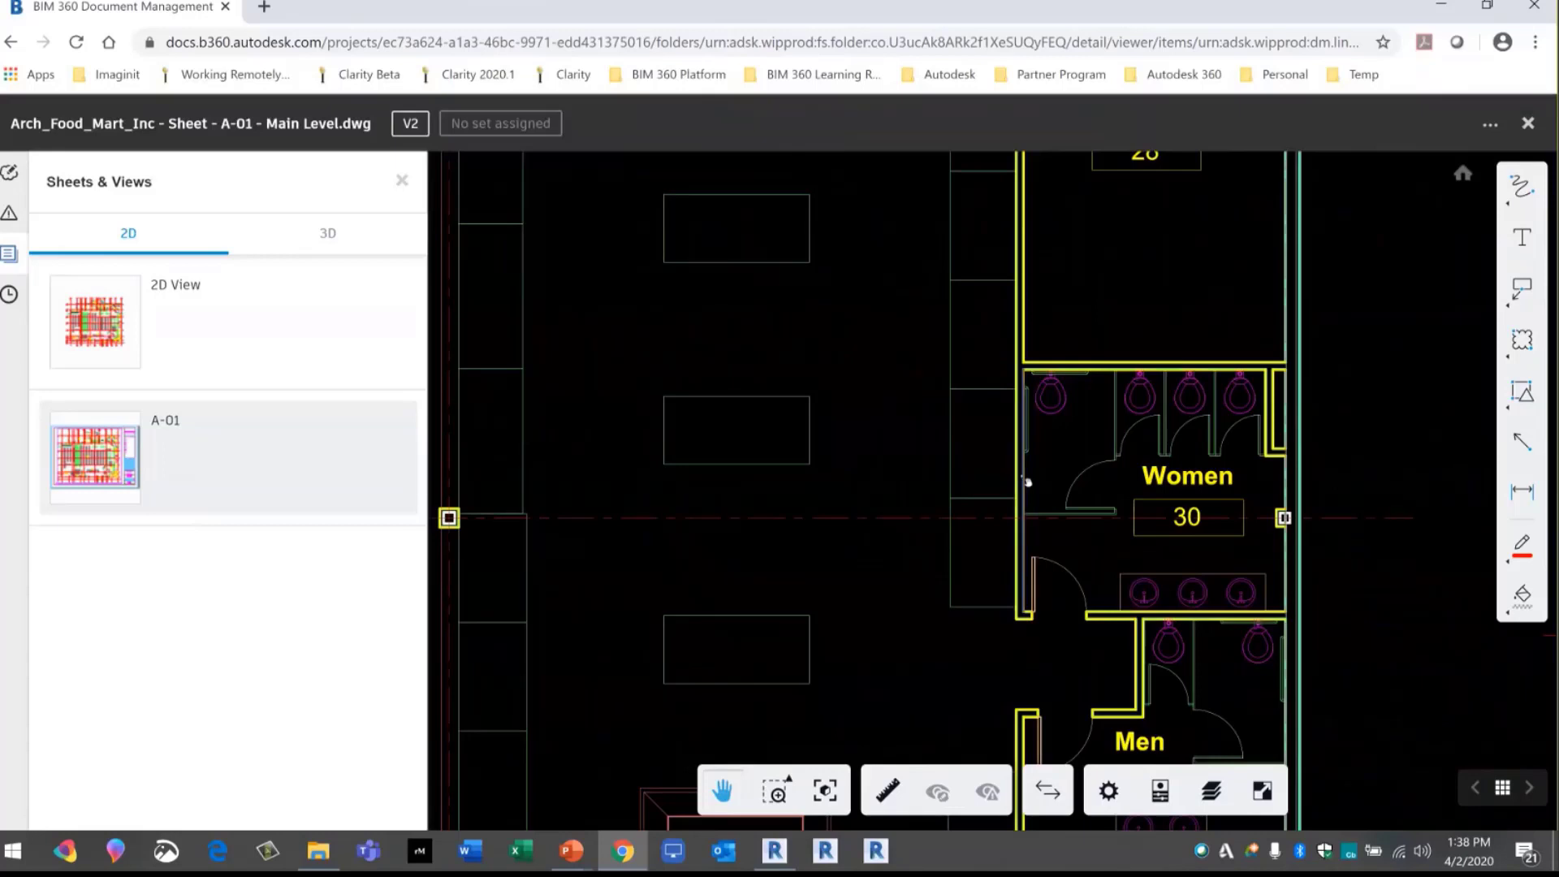
click(1159, 789)
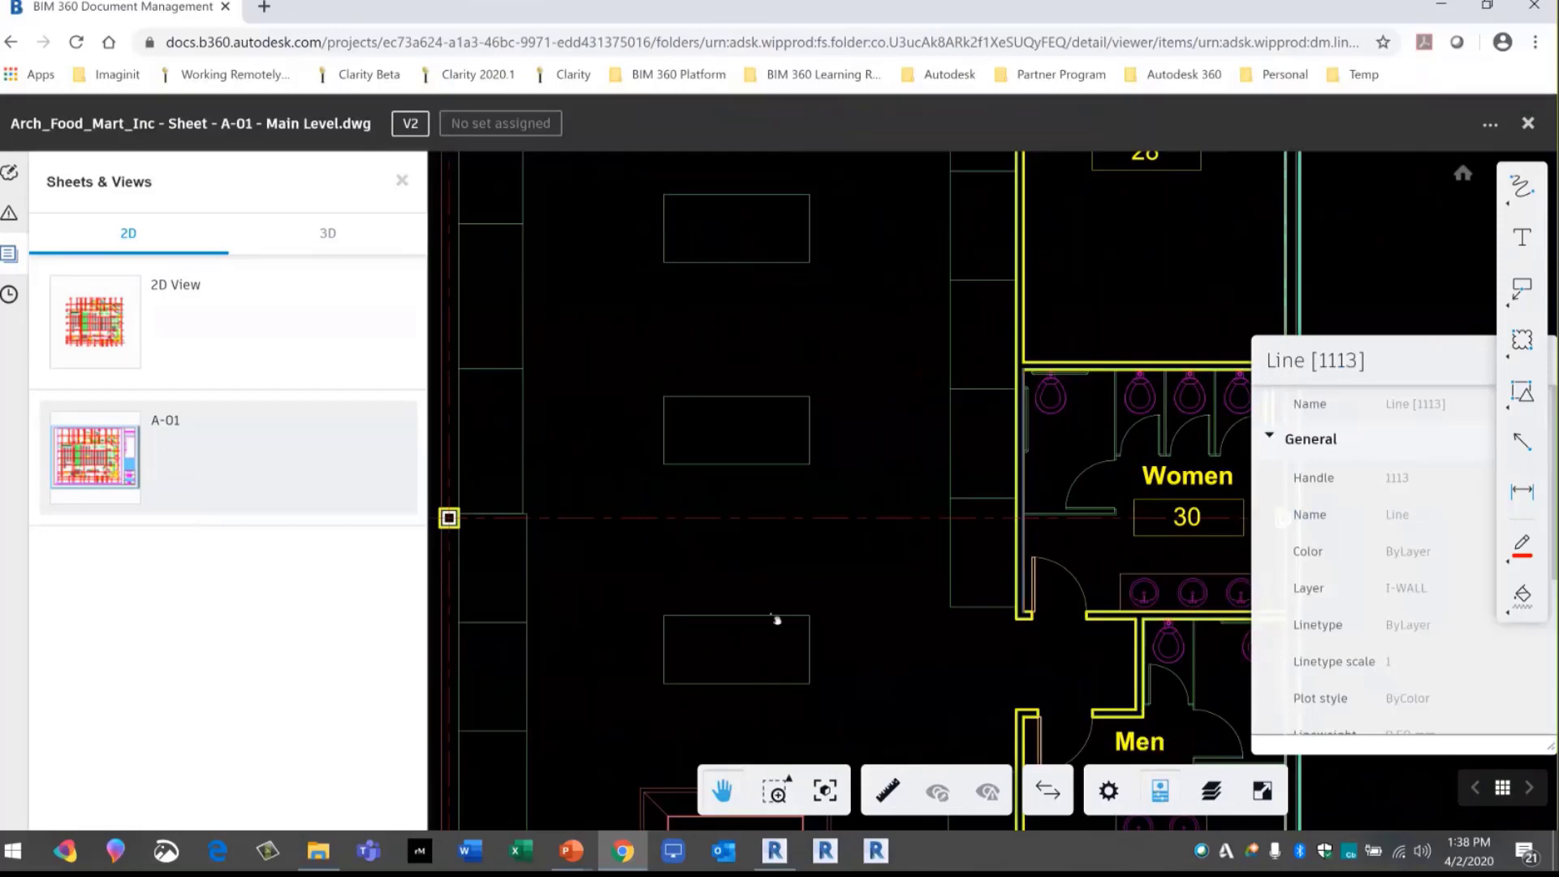
scroll(775, 620, down, 2)
drag(775, 620, 851, 261)
click(877, 426)
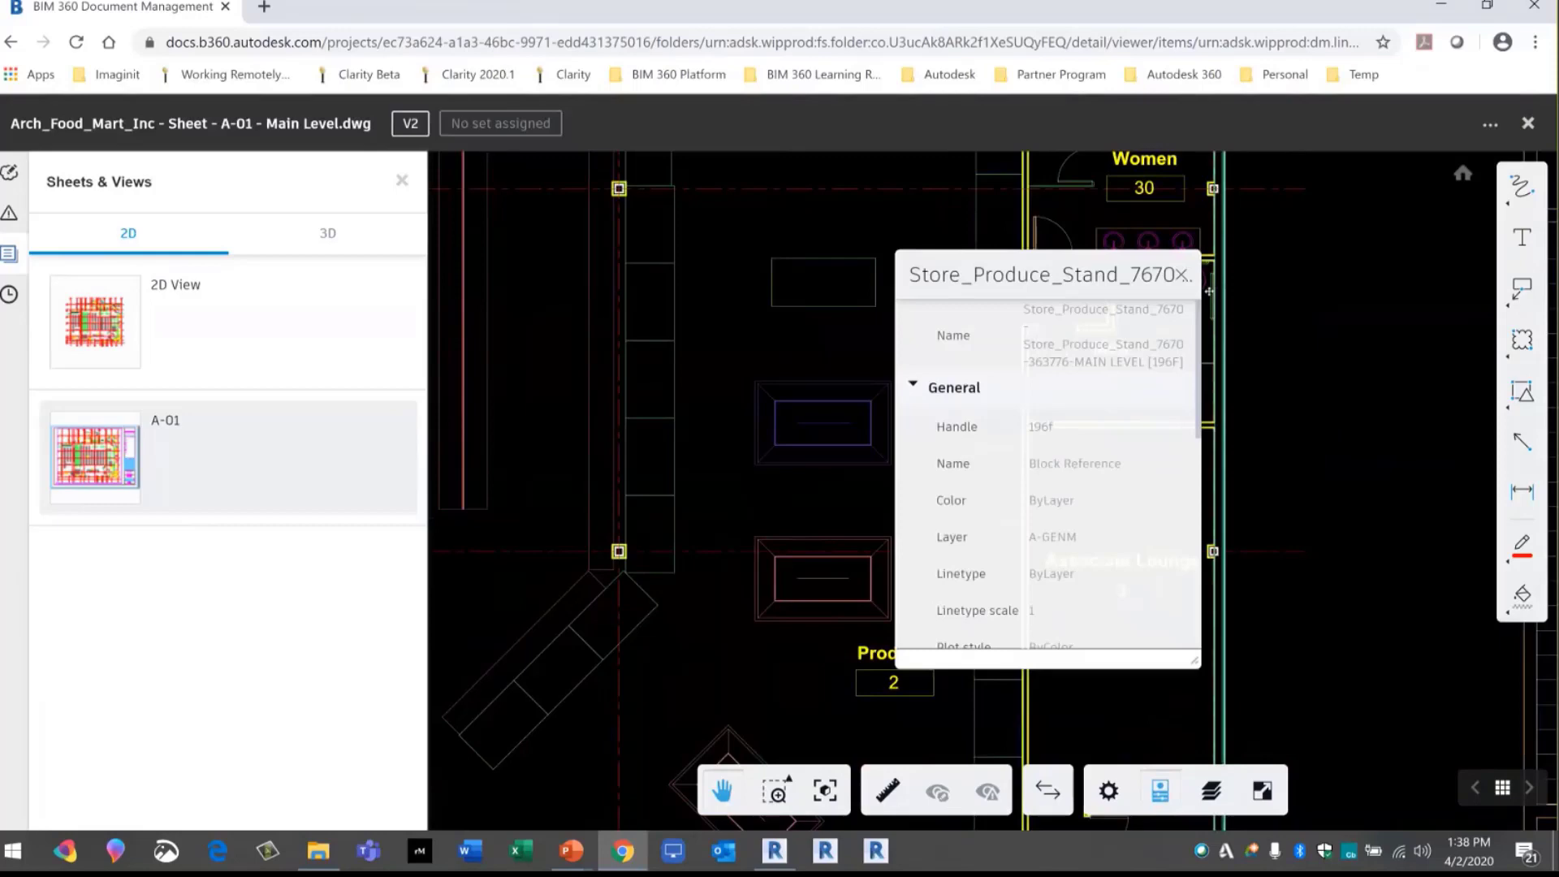
drag(1209, 290, 1460, 324)
click(1453, 319)
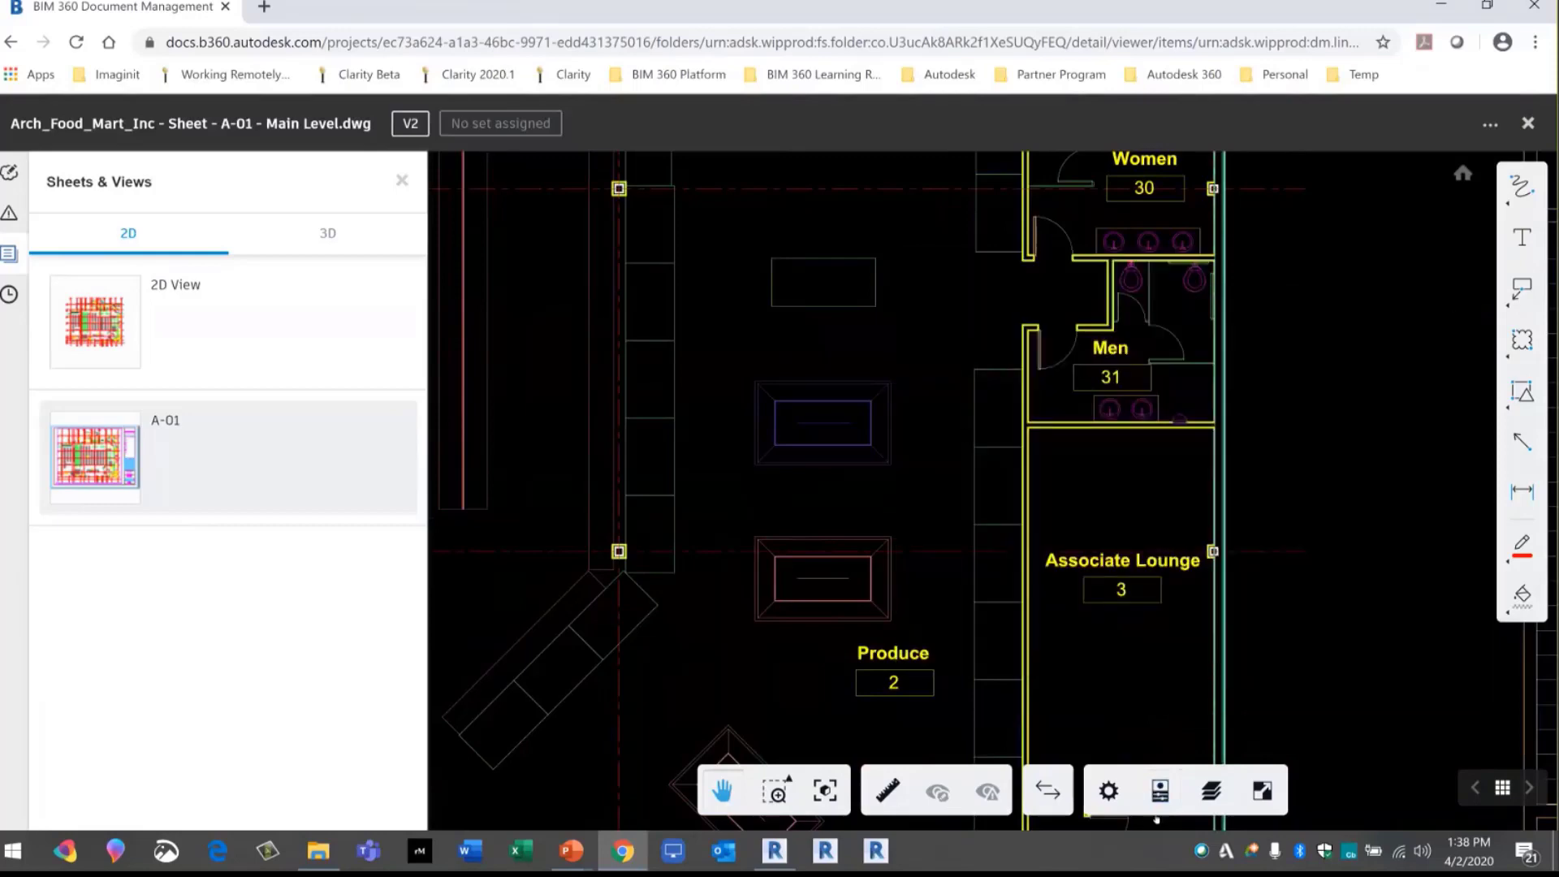
Review the drawing's layer list and close the A-01 Main Level drawing
click(1210, 790)
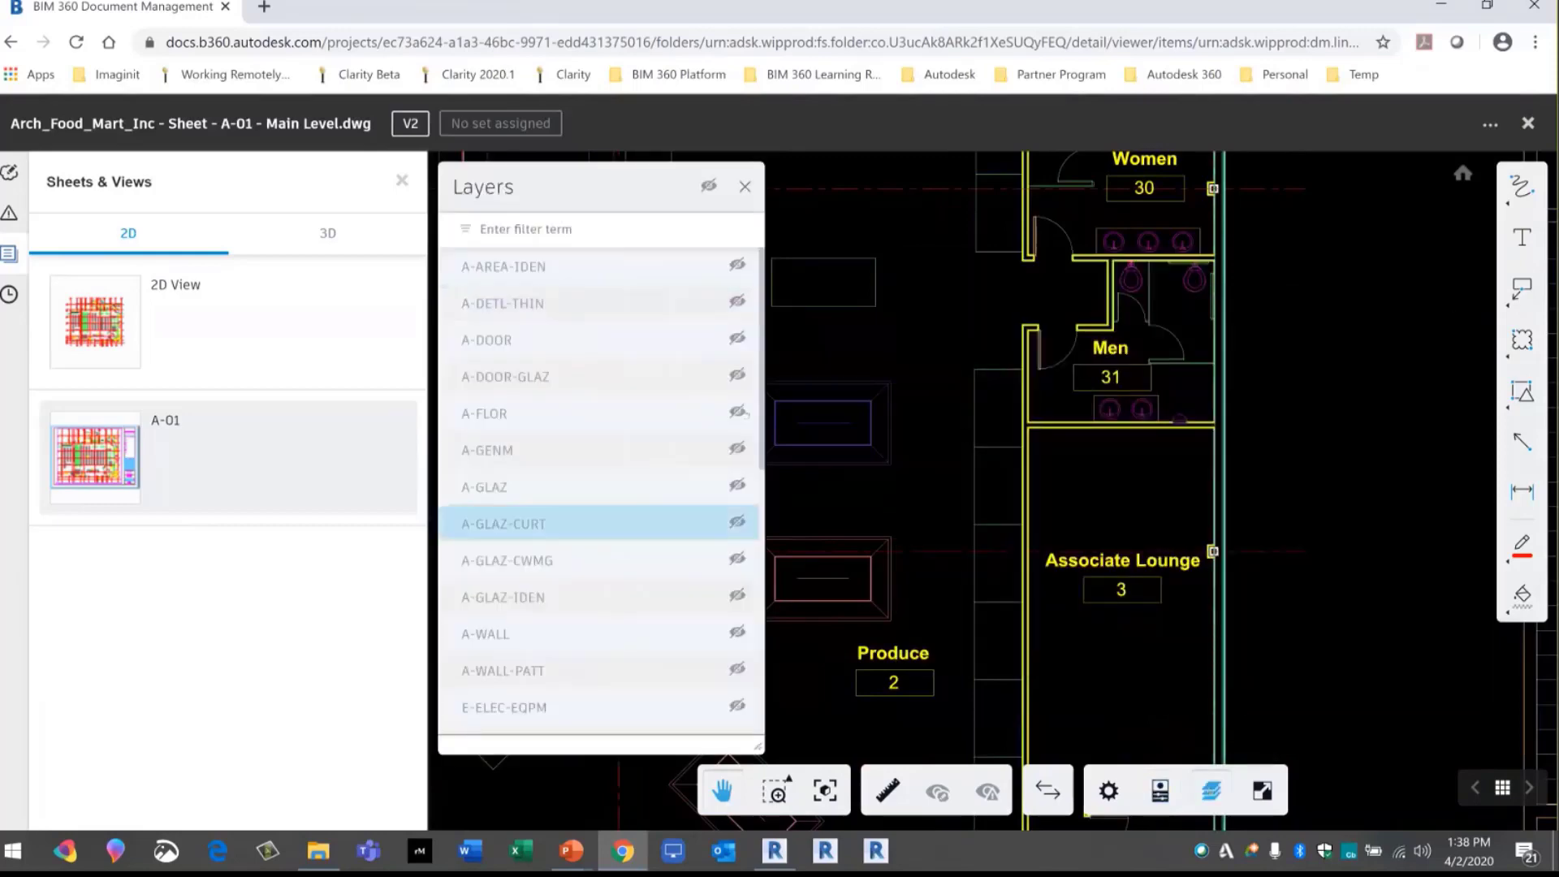
click(745, 186)
scroll(884, 297, down, 8)
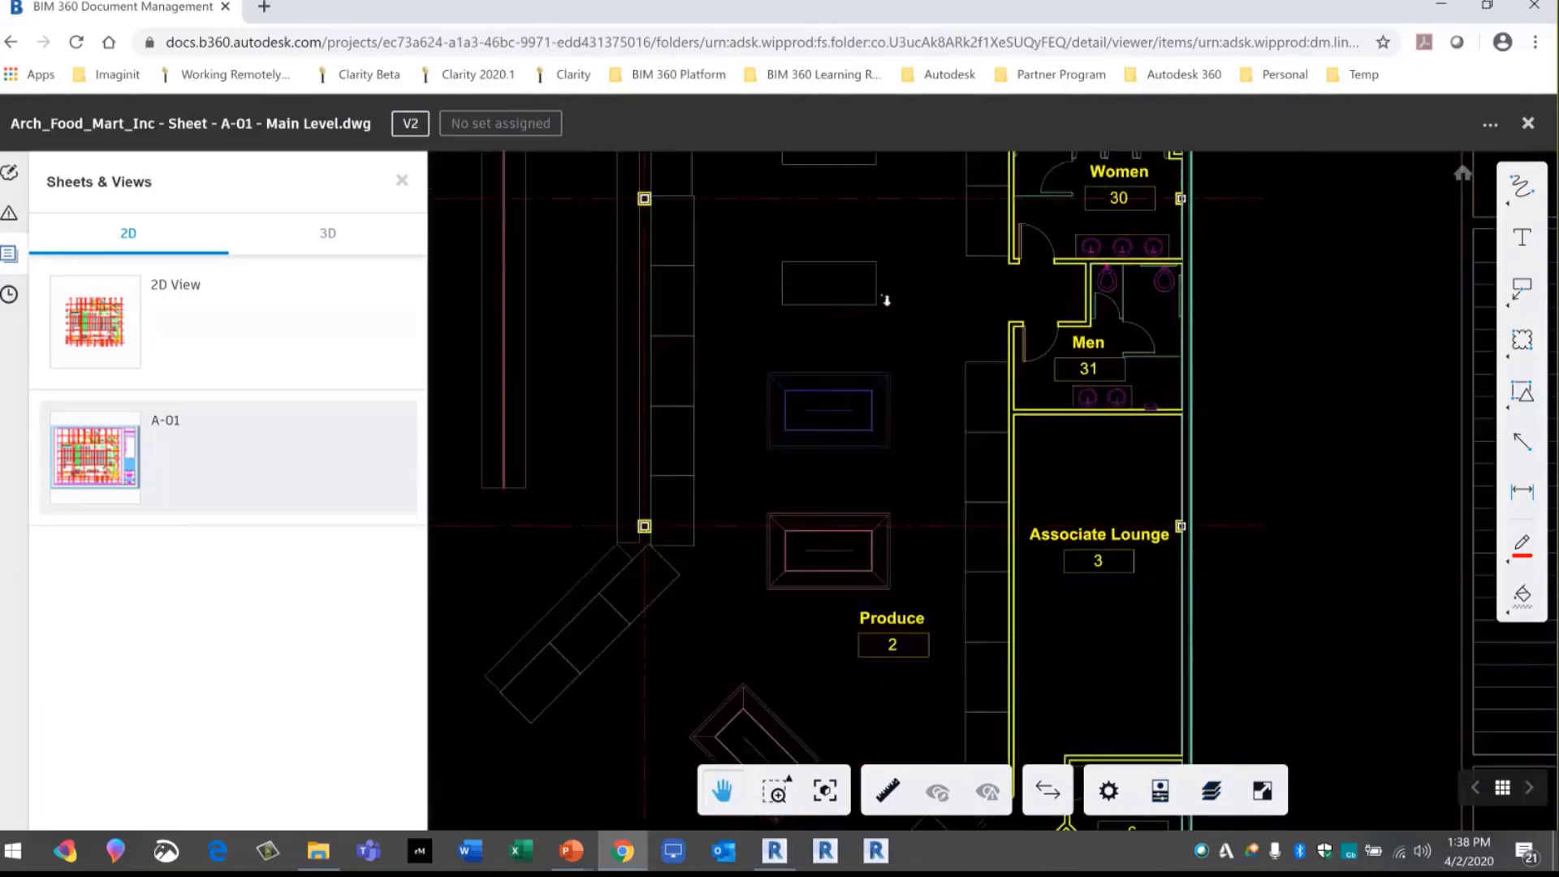
click(1528, 124)
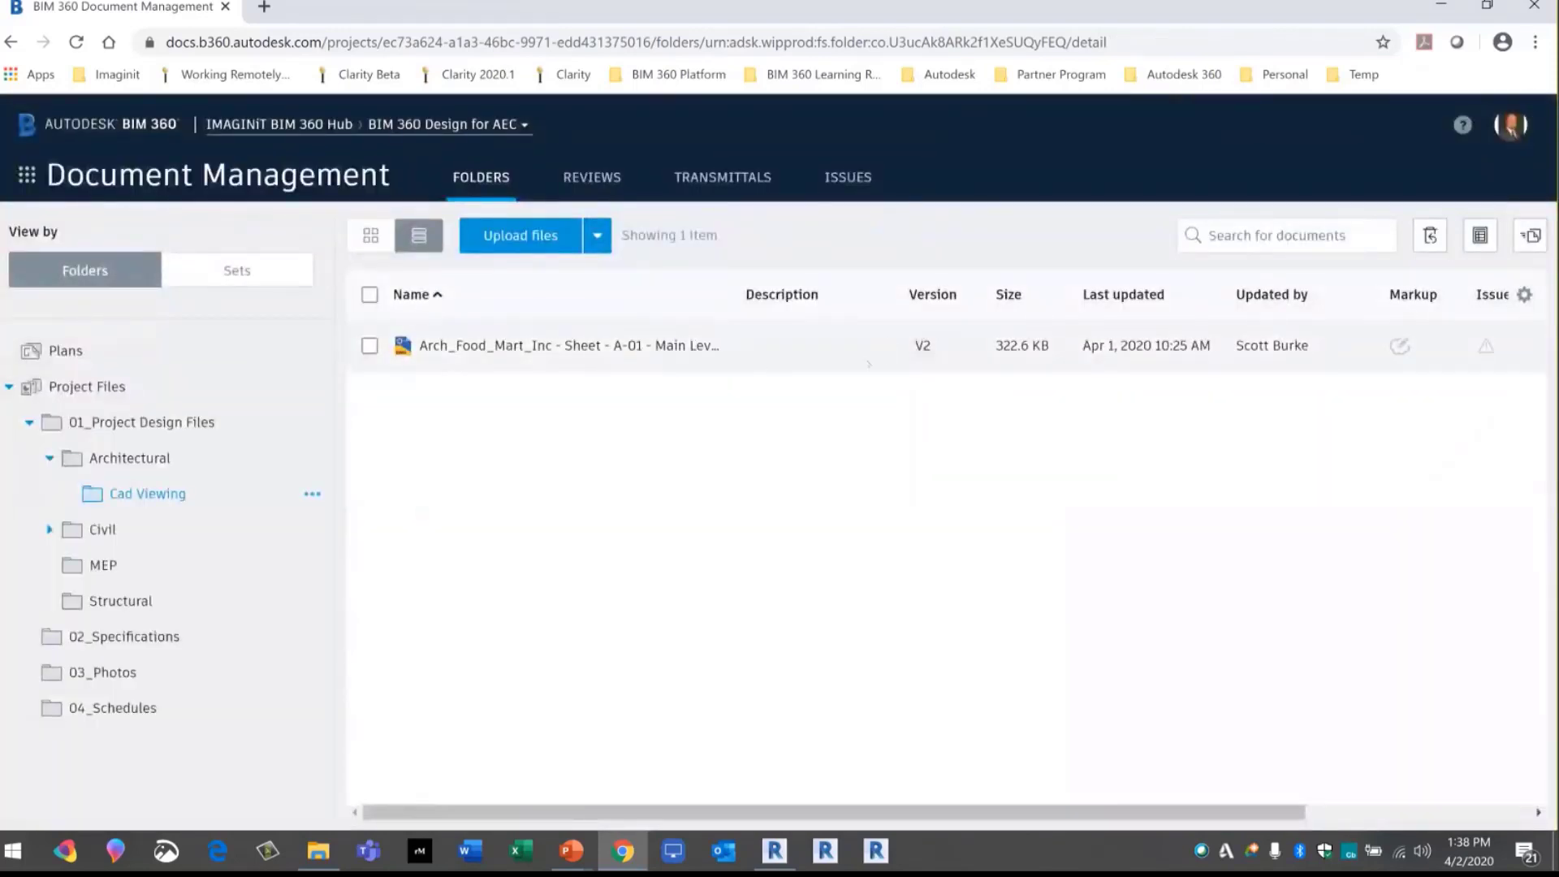
Compare v2 with v1 of the A-01 Main Level DWG on sheet A-01 and examine the changes below the Grocery Freezer
click(921, 345)
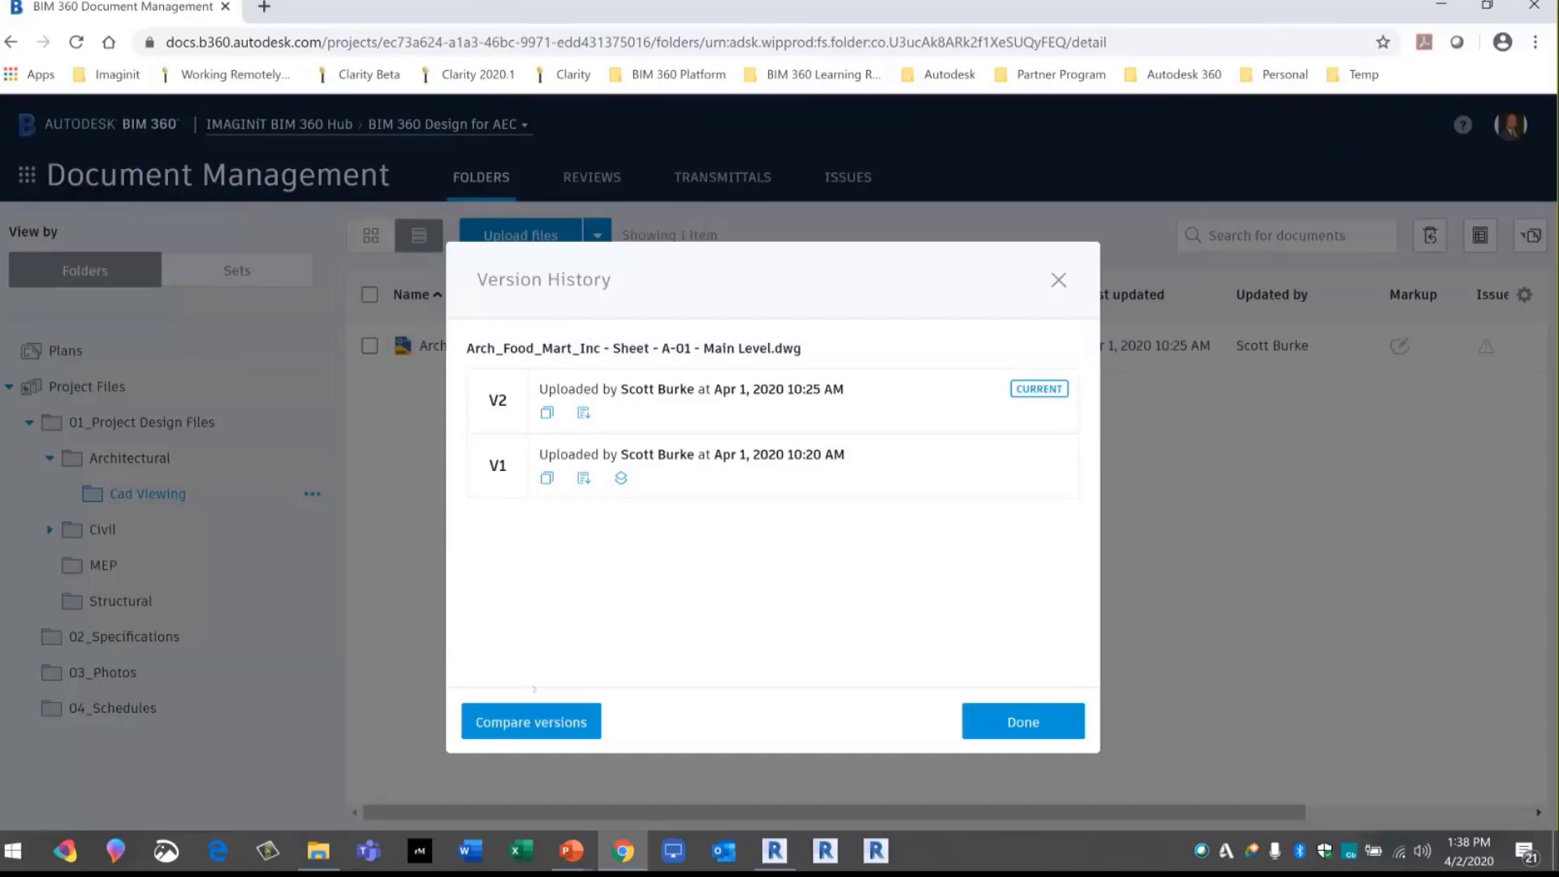
click(528, 725)
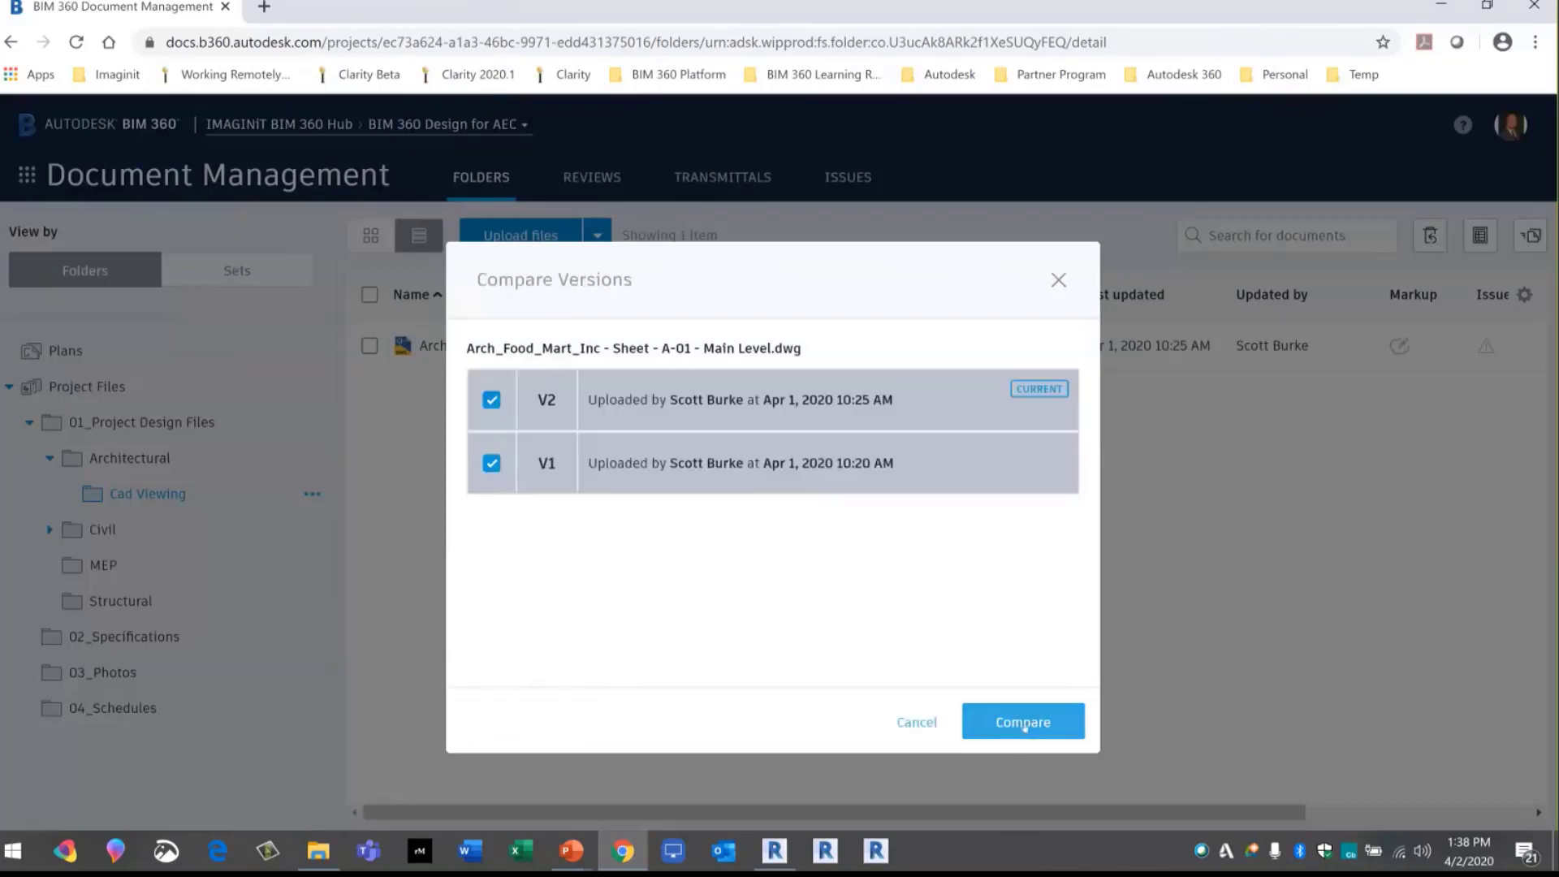
click(1024, 724)
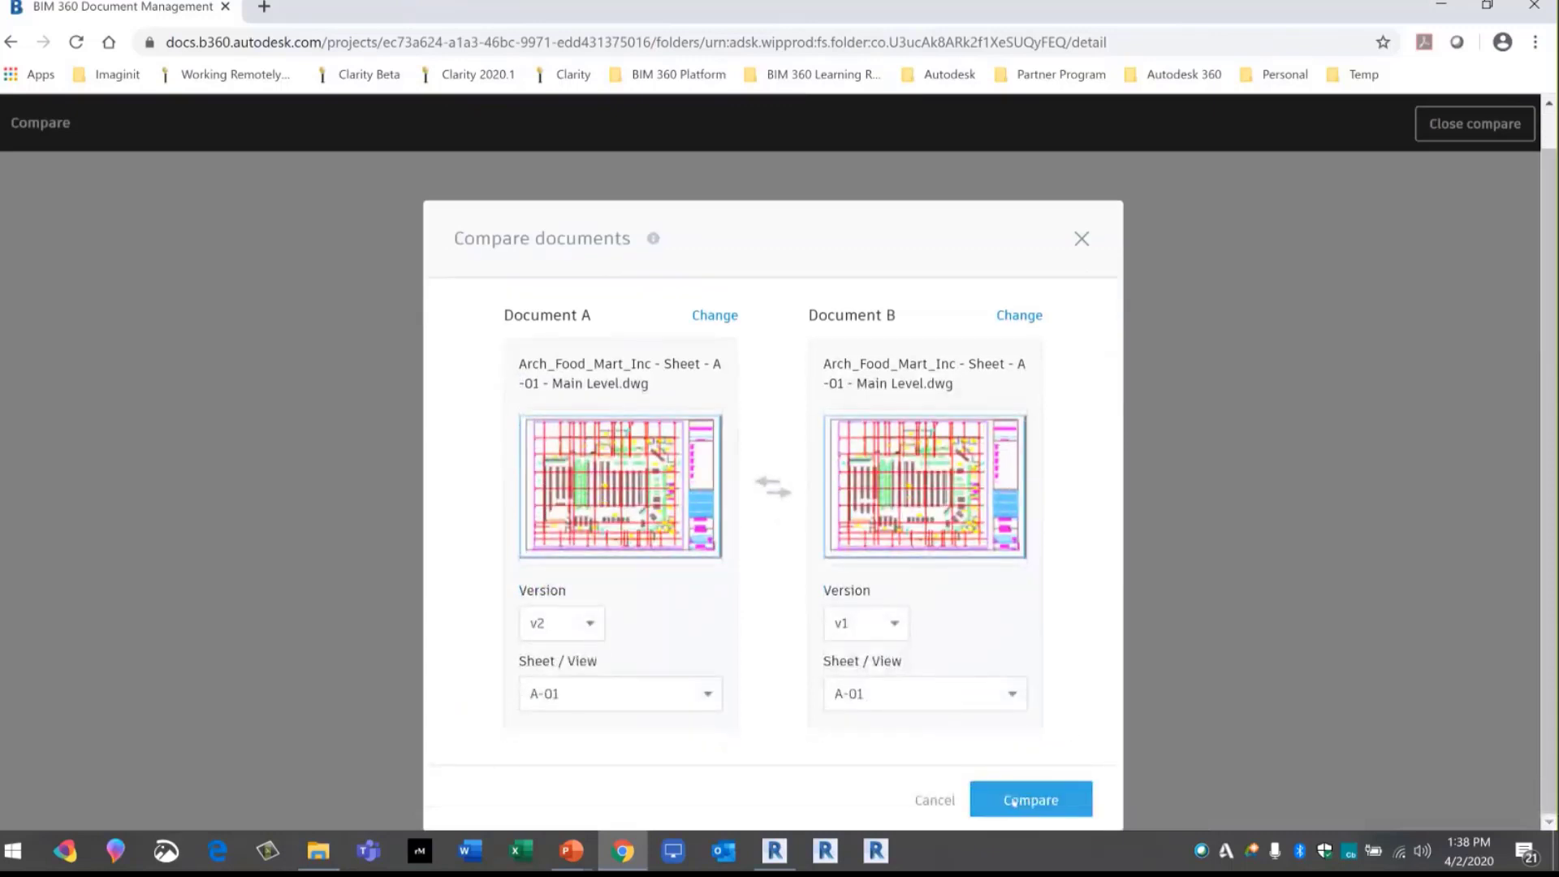
click(1015, 801)
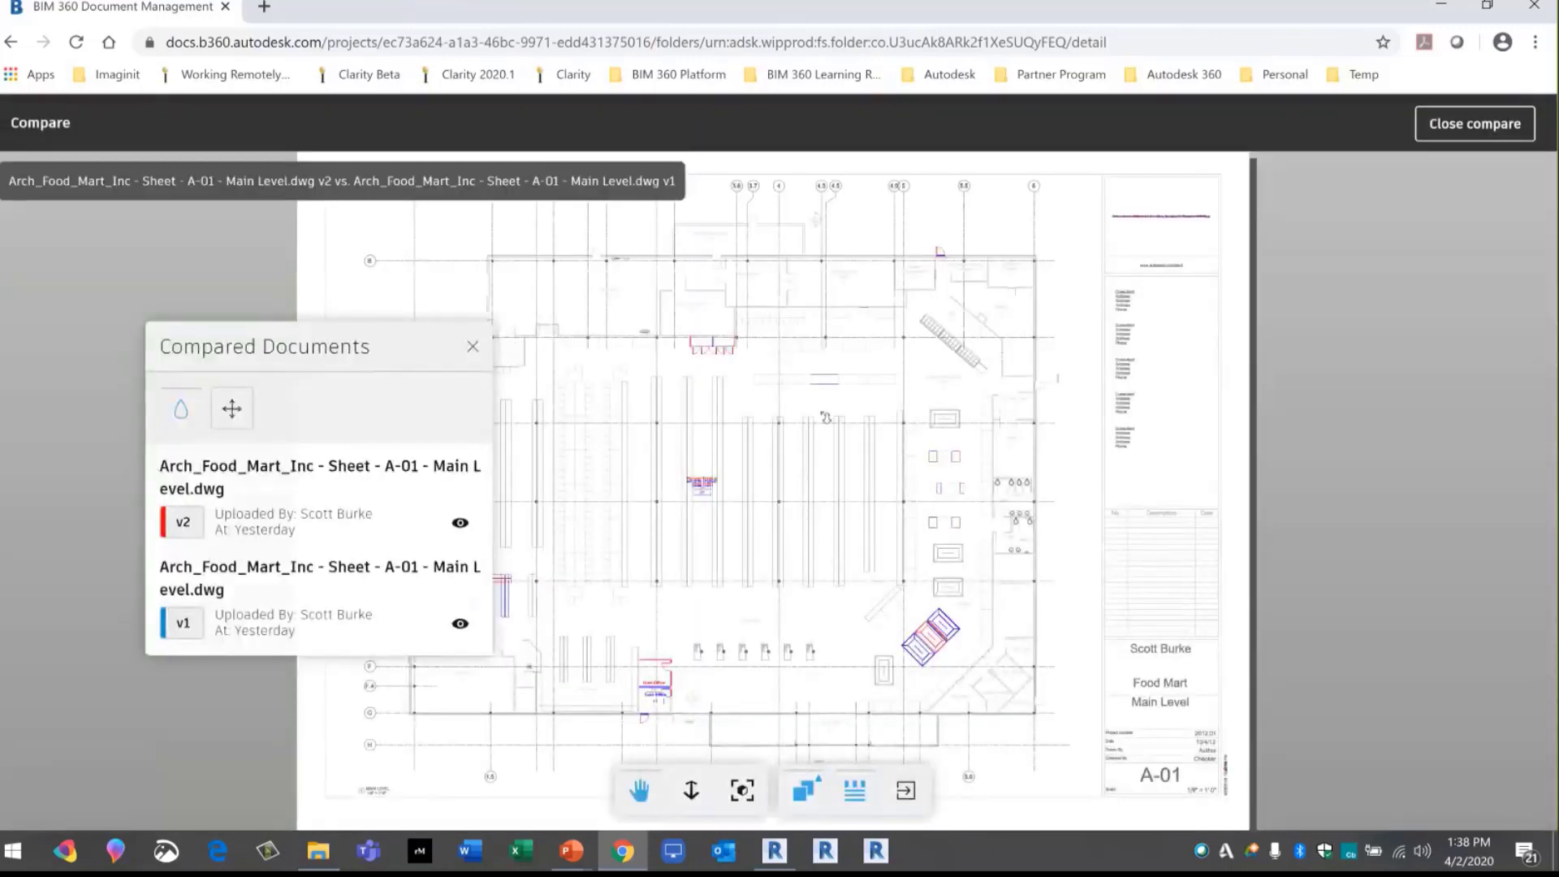
scroll(812, 418, up, 6)
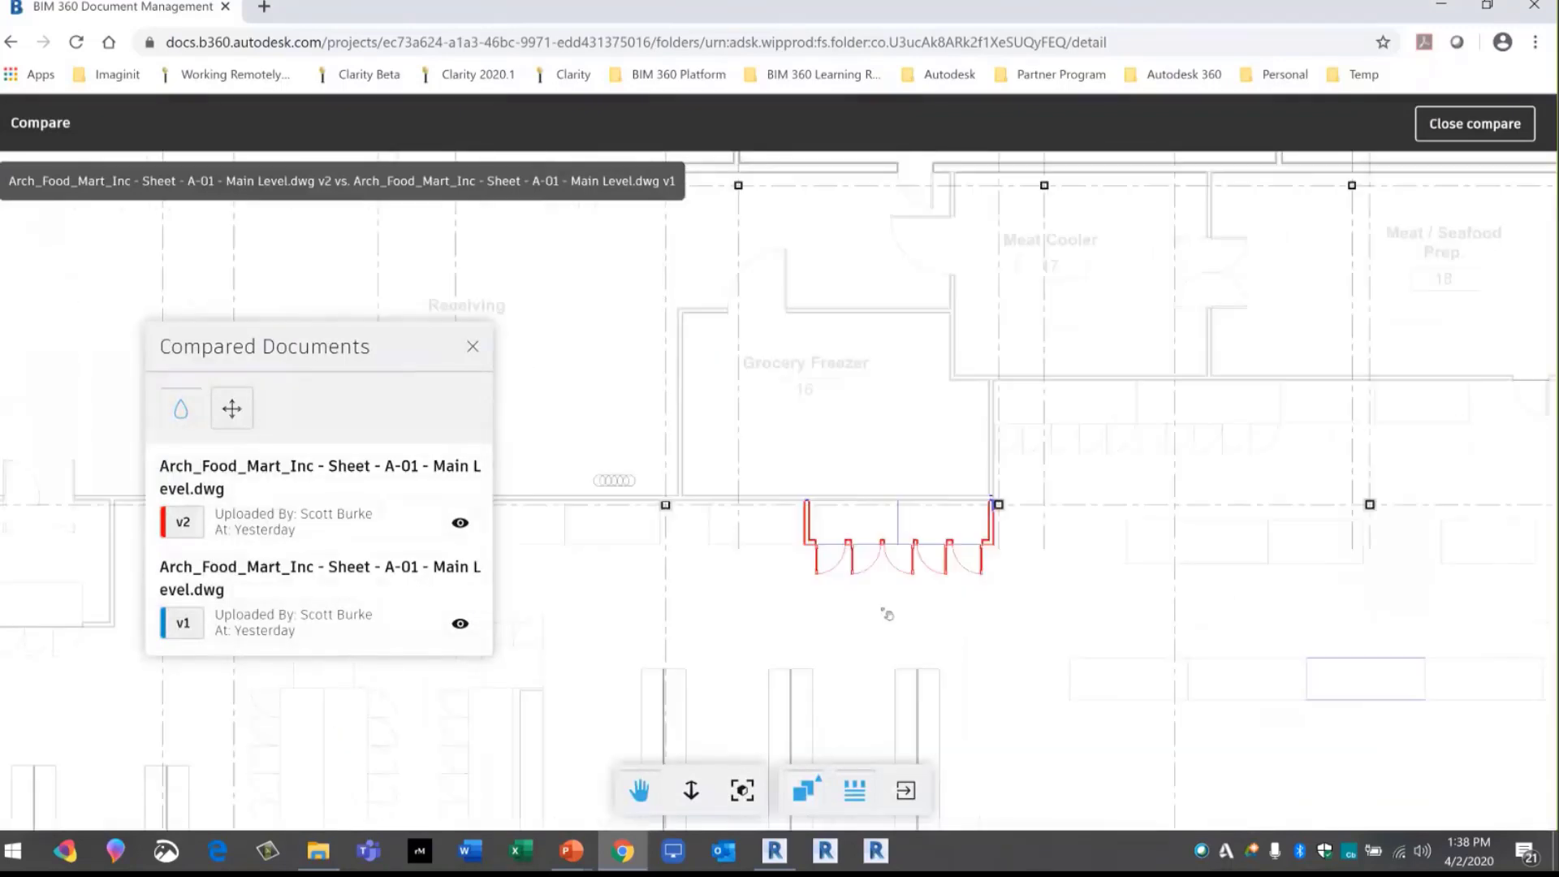
scroll(887, 614, up, 3)
mouse_move(1013, 696)
mouse_down()
mouse_move(939, 347)
mouse_move(1112, 664)
mouse_up()
Switch the comparison to Side By Side, shift the divider between the two versions, and close the comparison
click(803, 789)
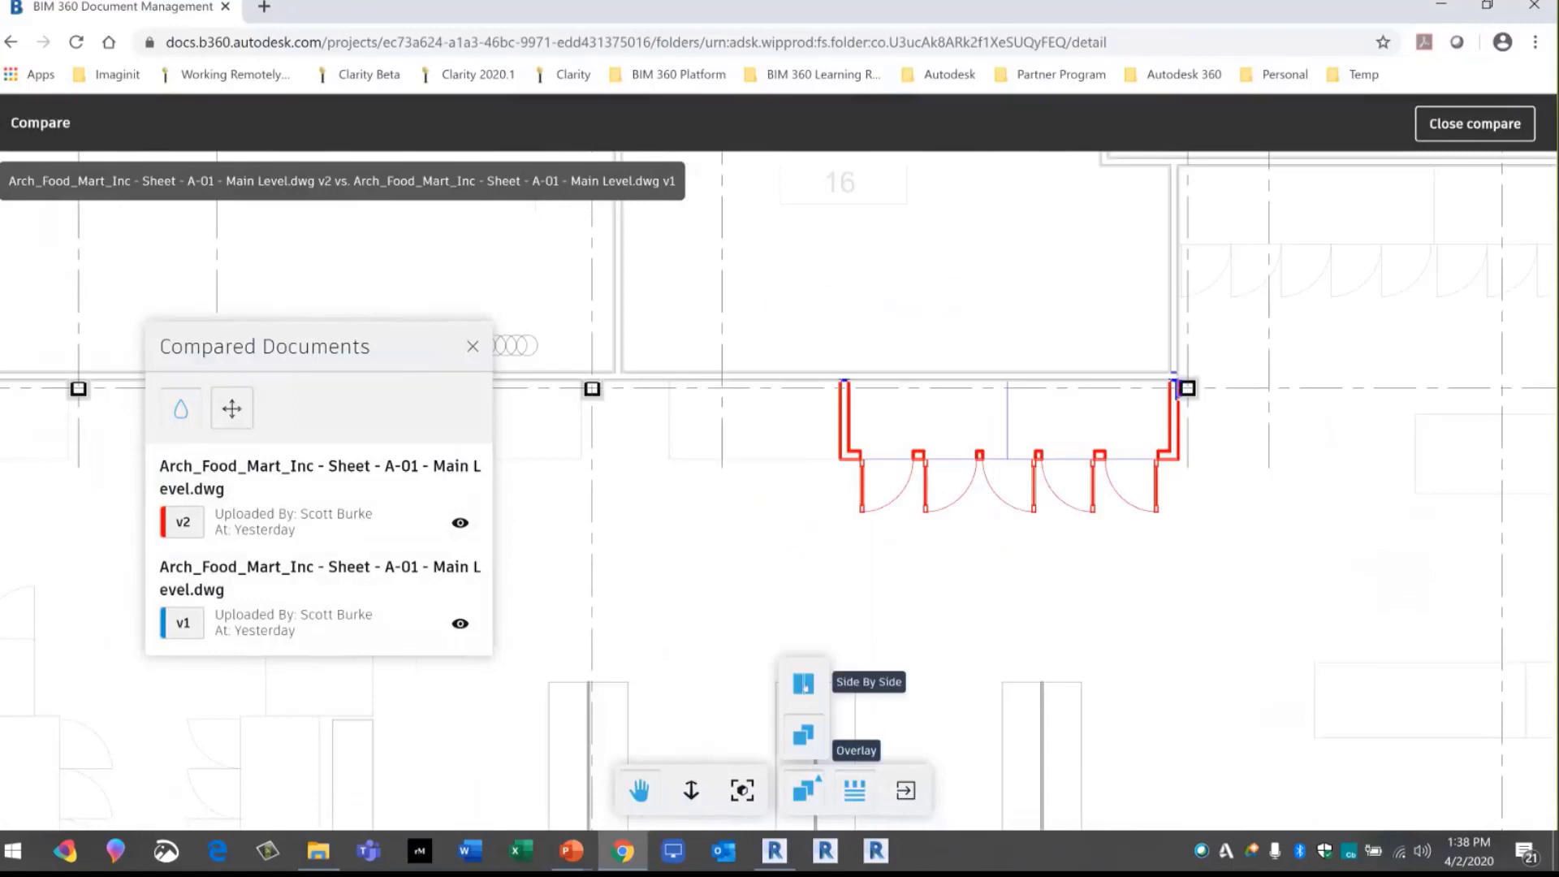
click(803, 684)
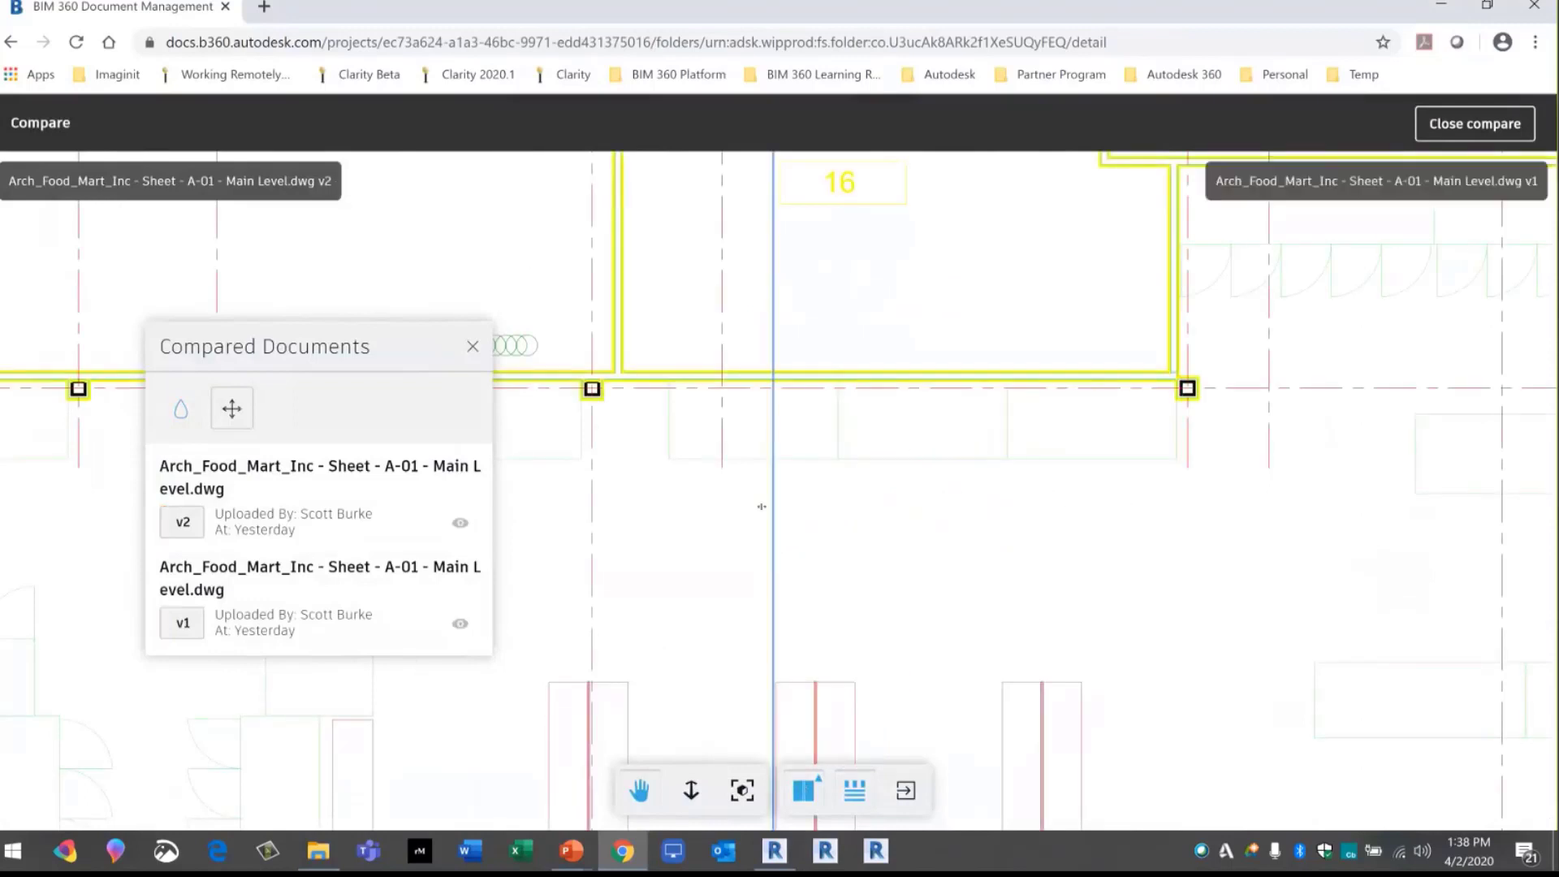
drag(817, 514, 751, 494)
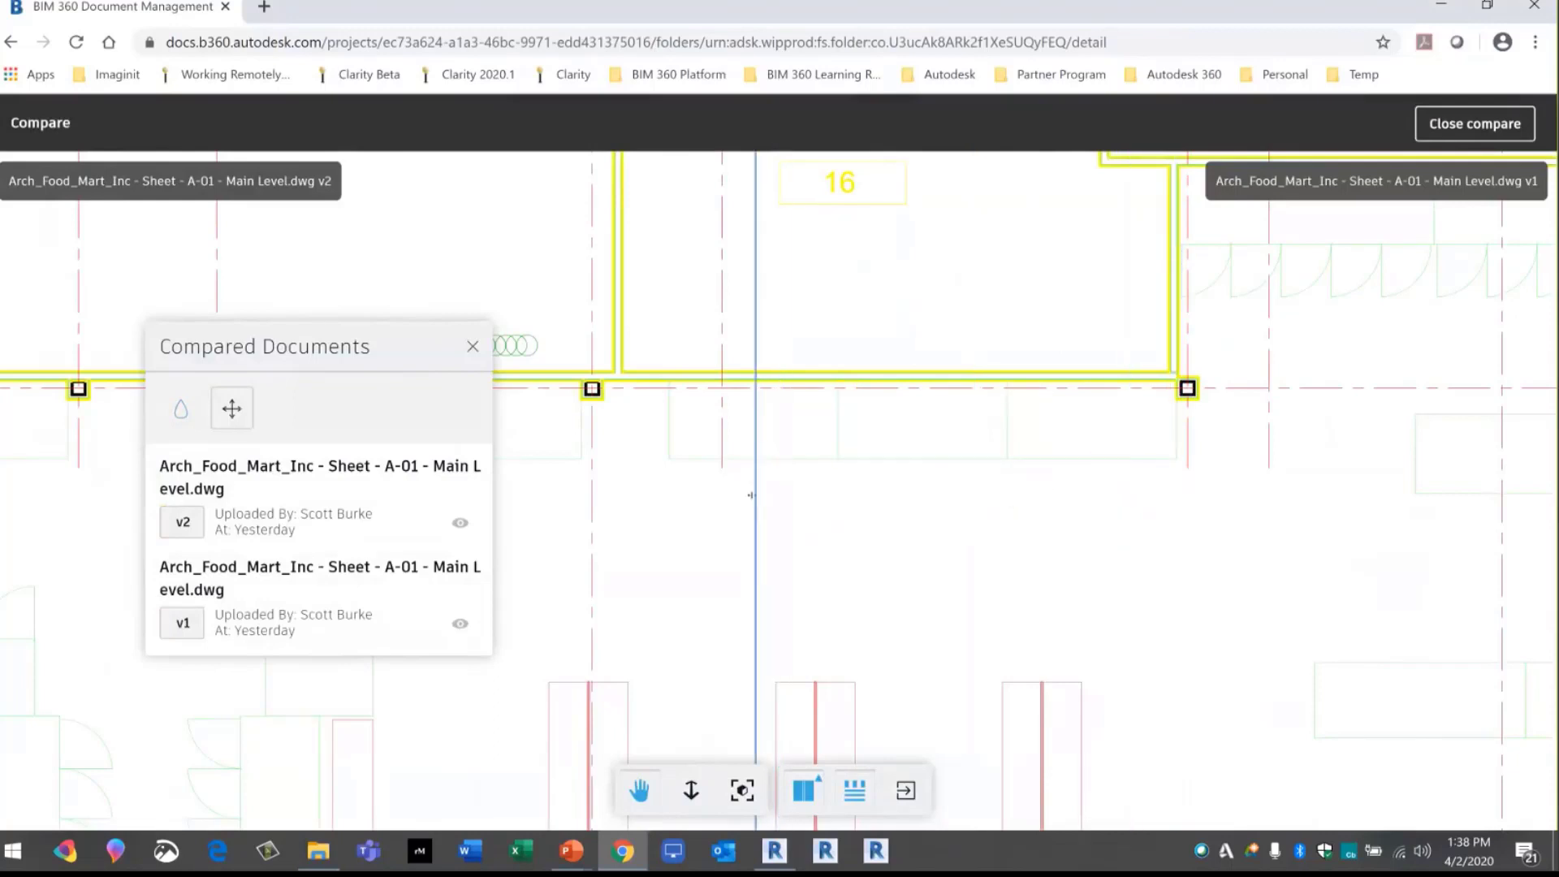
click(1468, 125)
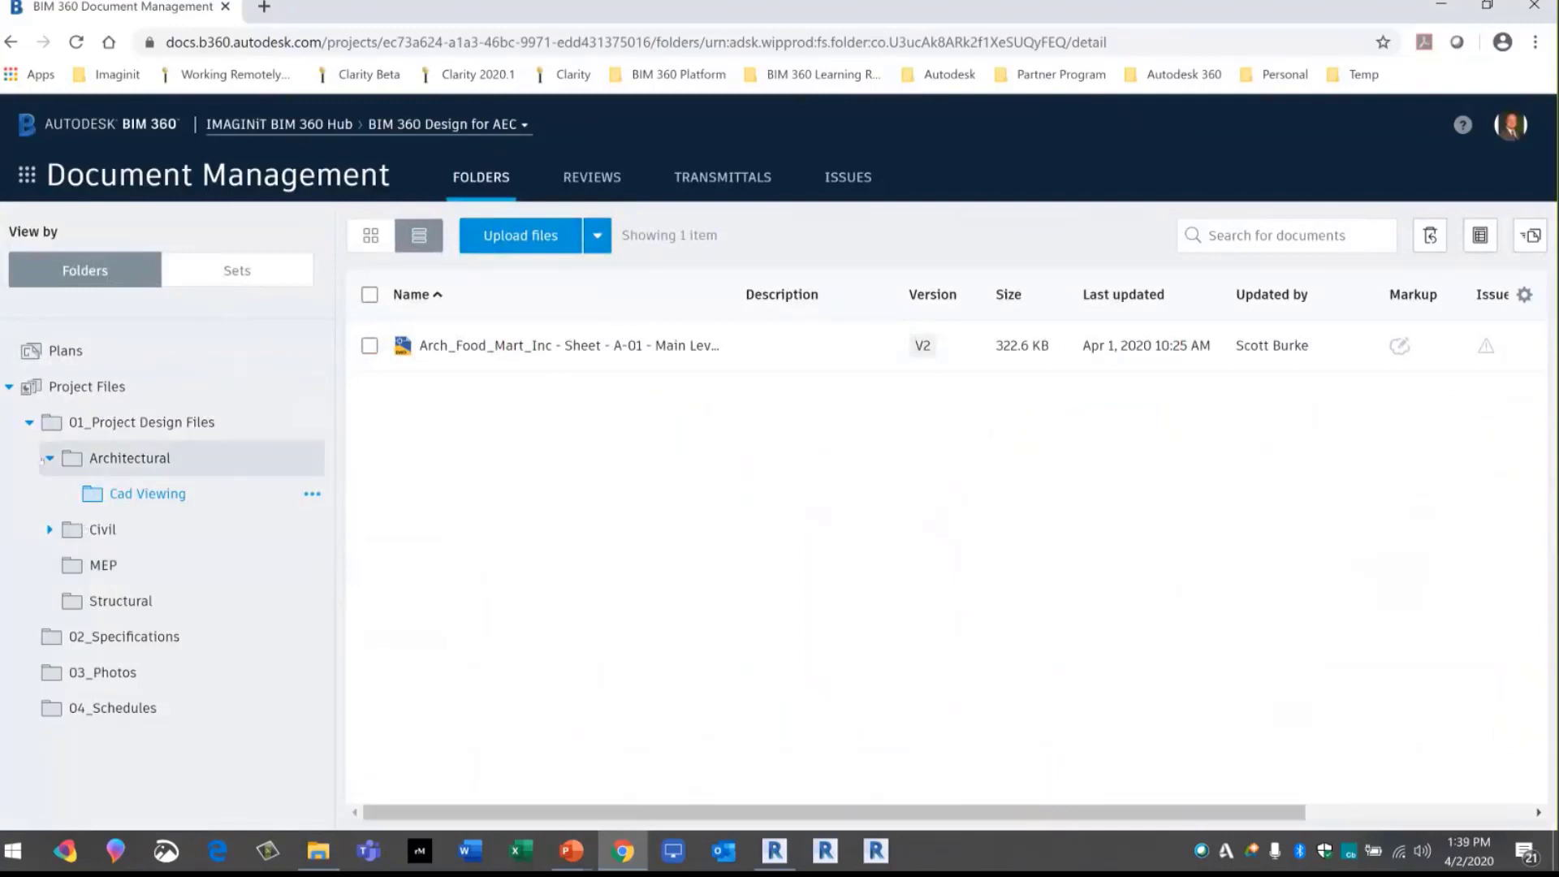
Open Arch_Food_Mart_Inc.rvt from the Architectural folder and view its 3D Project Review model
click(49, 458)
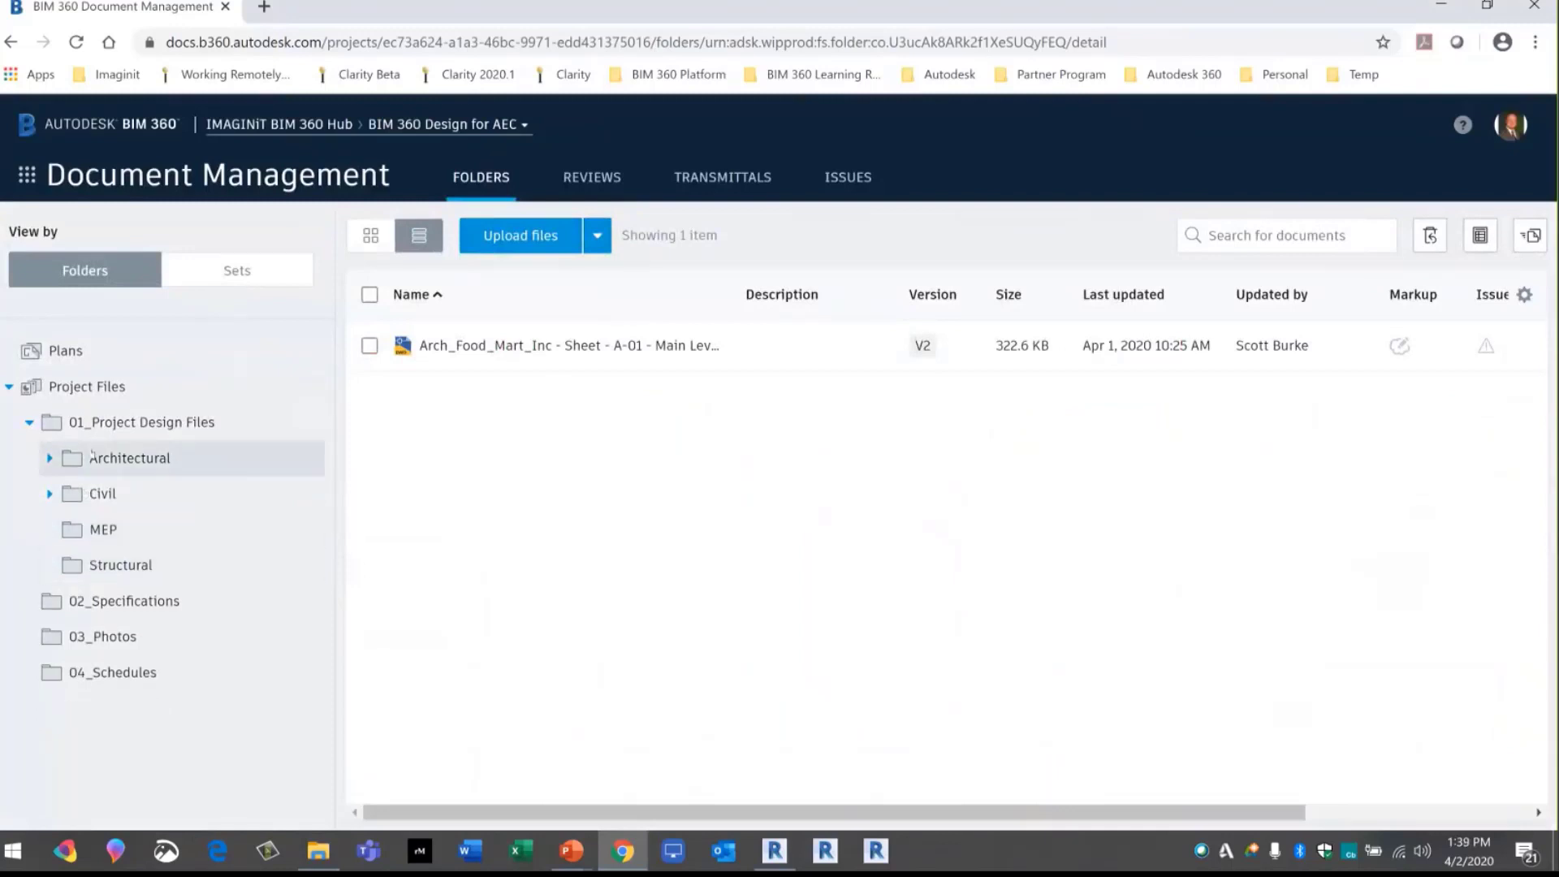
click(130, 458)
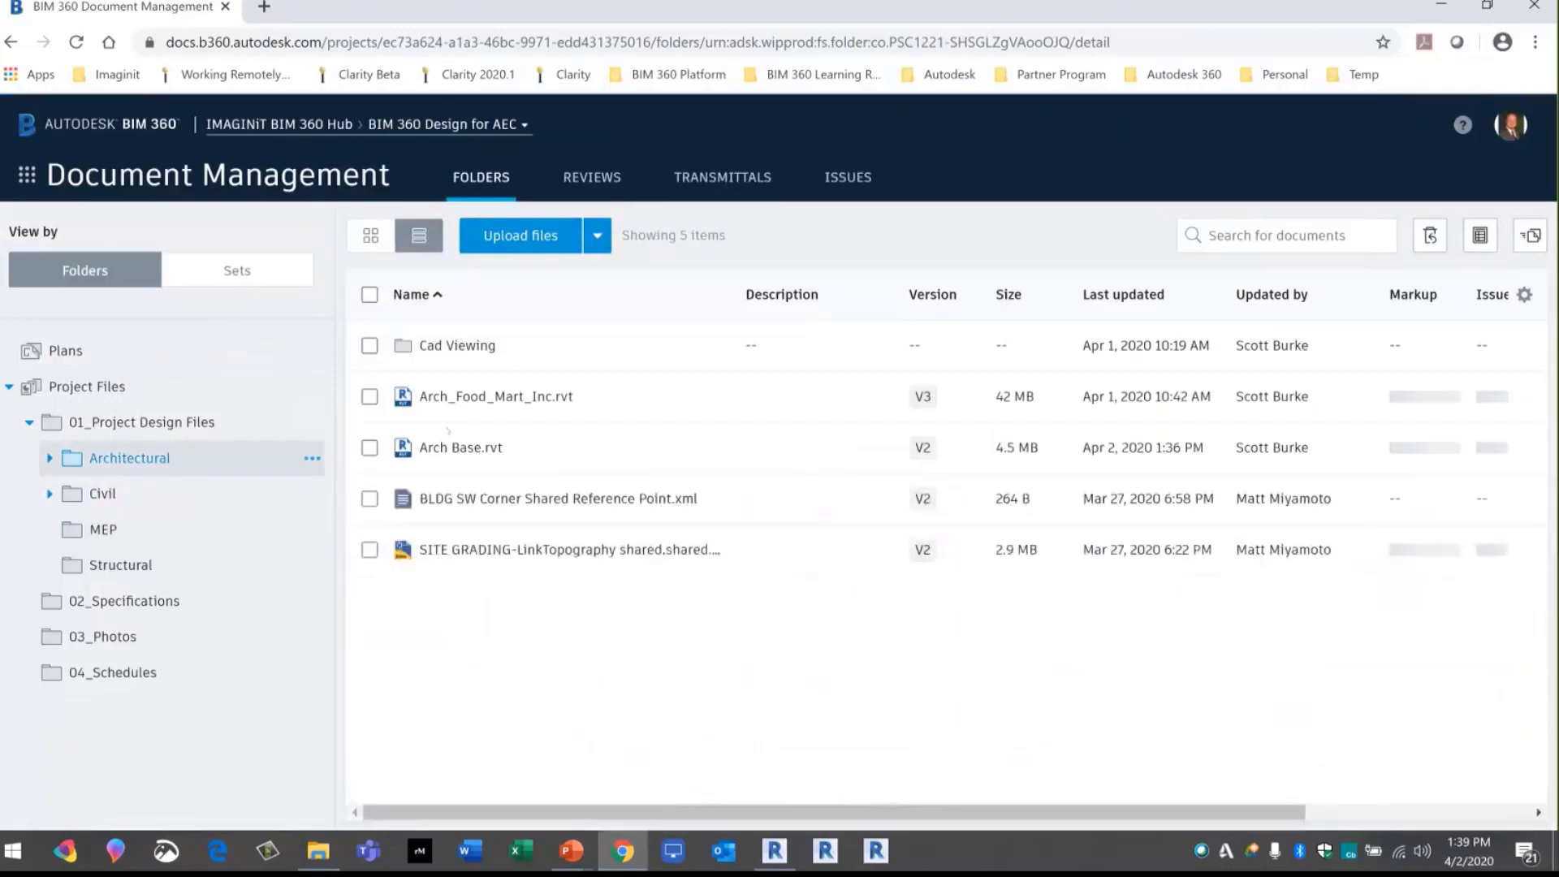
click(454, 397)
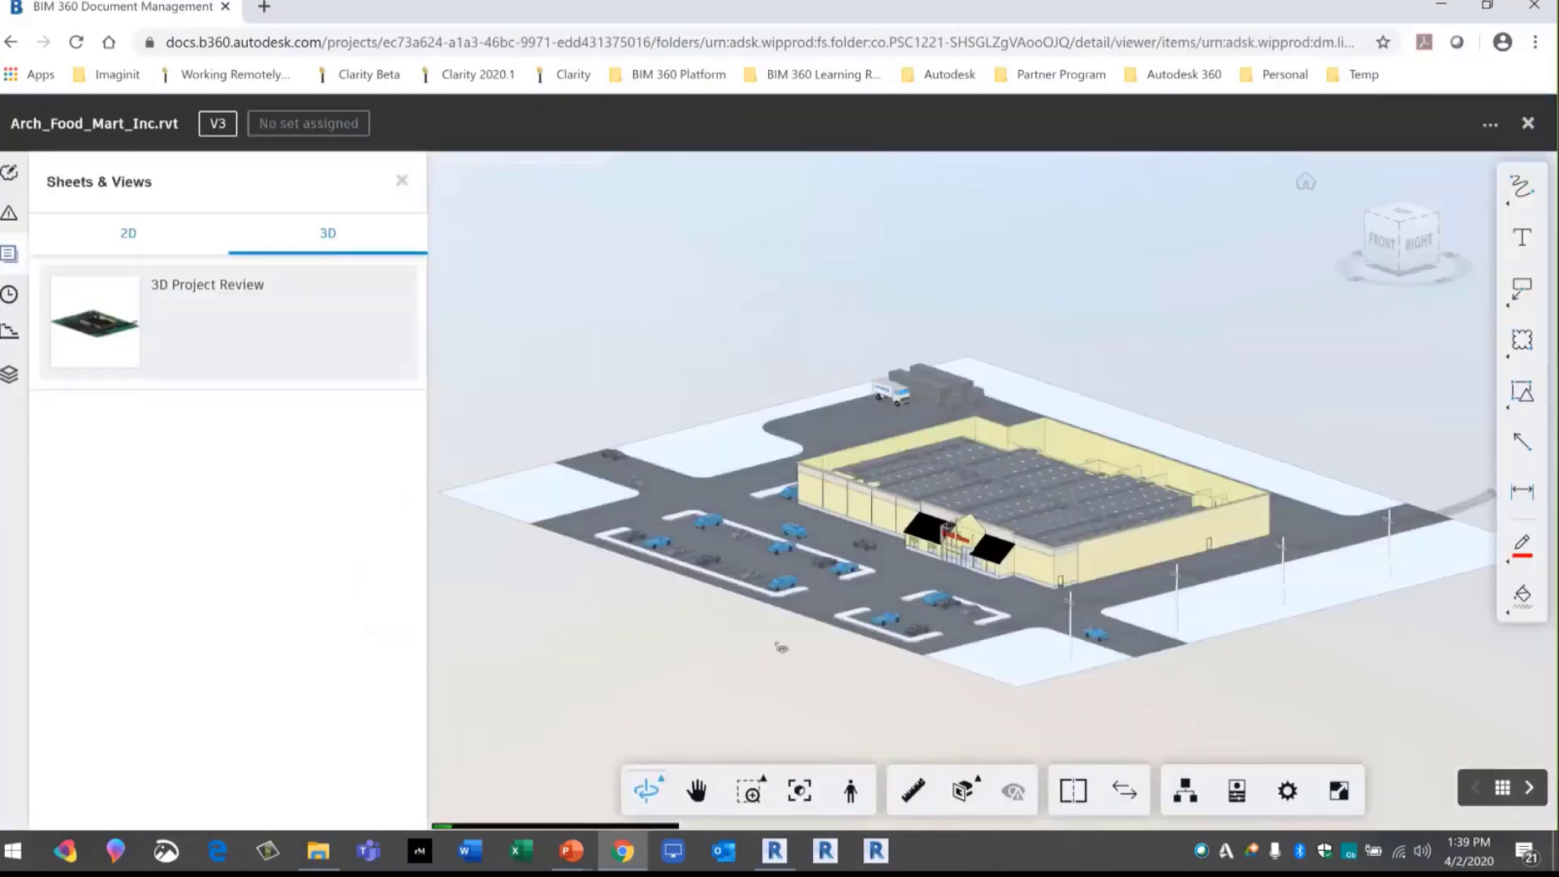
drag(811, 641, 807, 514)
click(153, 334)
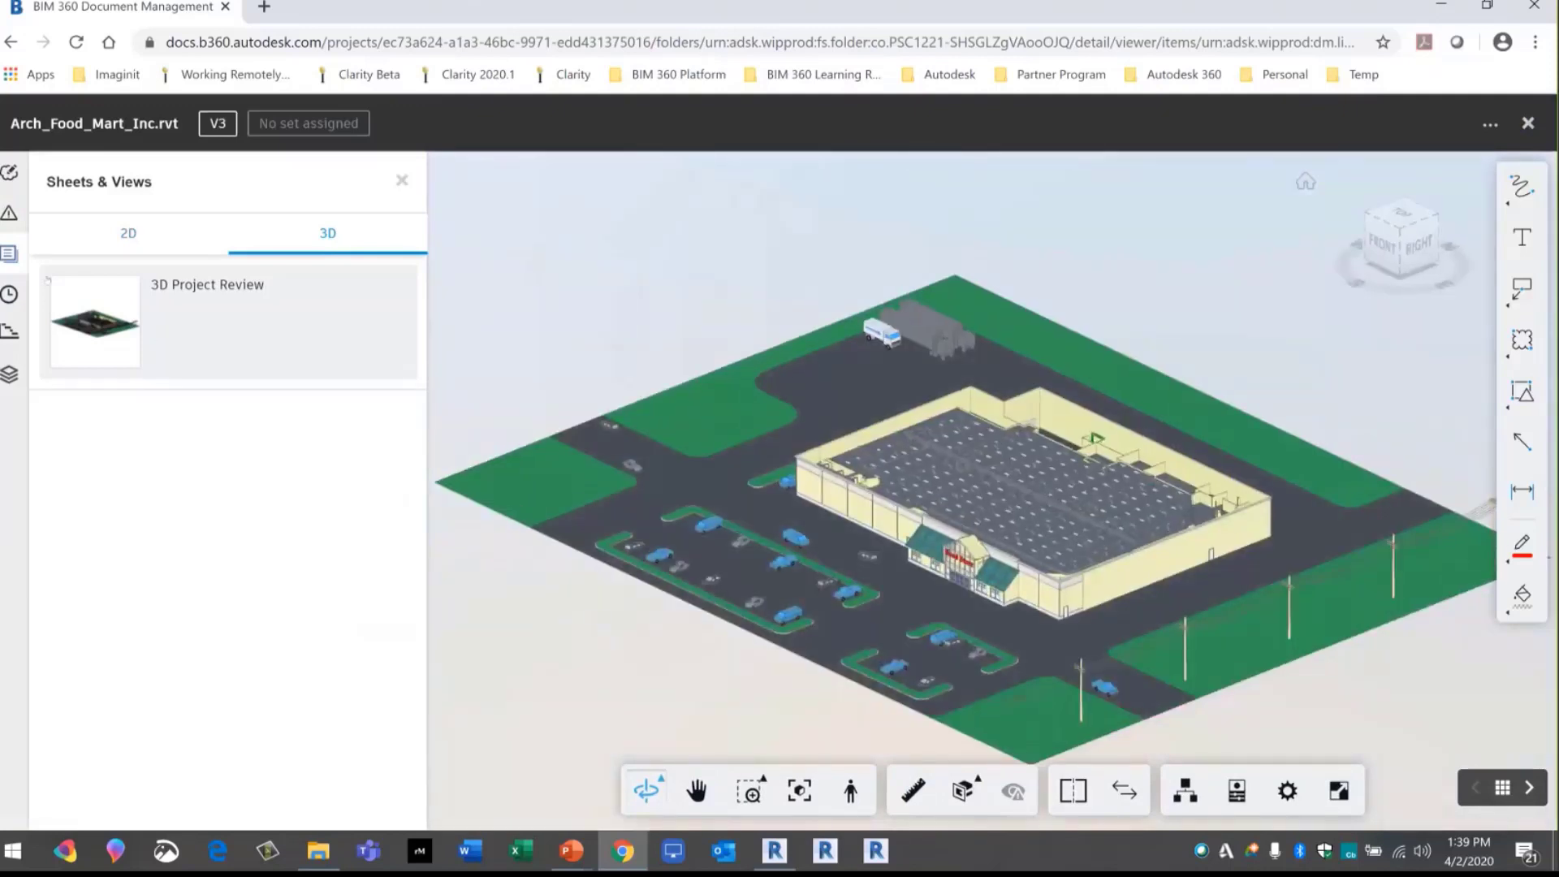
Open the 2D sheet A-01 - Main Level and display the properties of its Main Level view
click(129, 235)
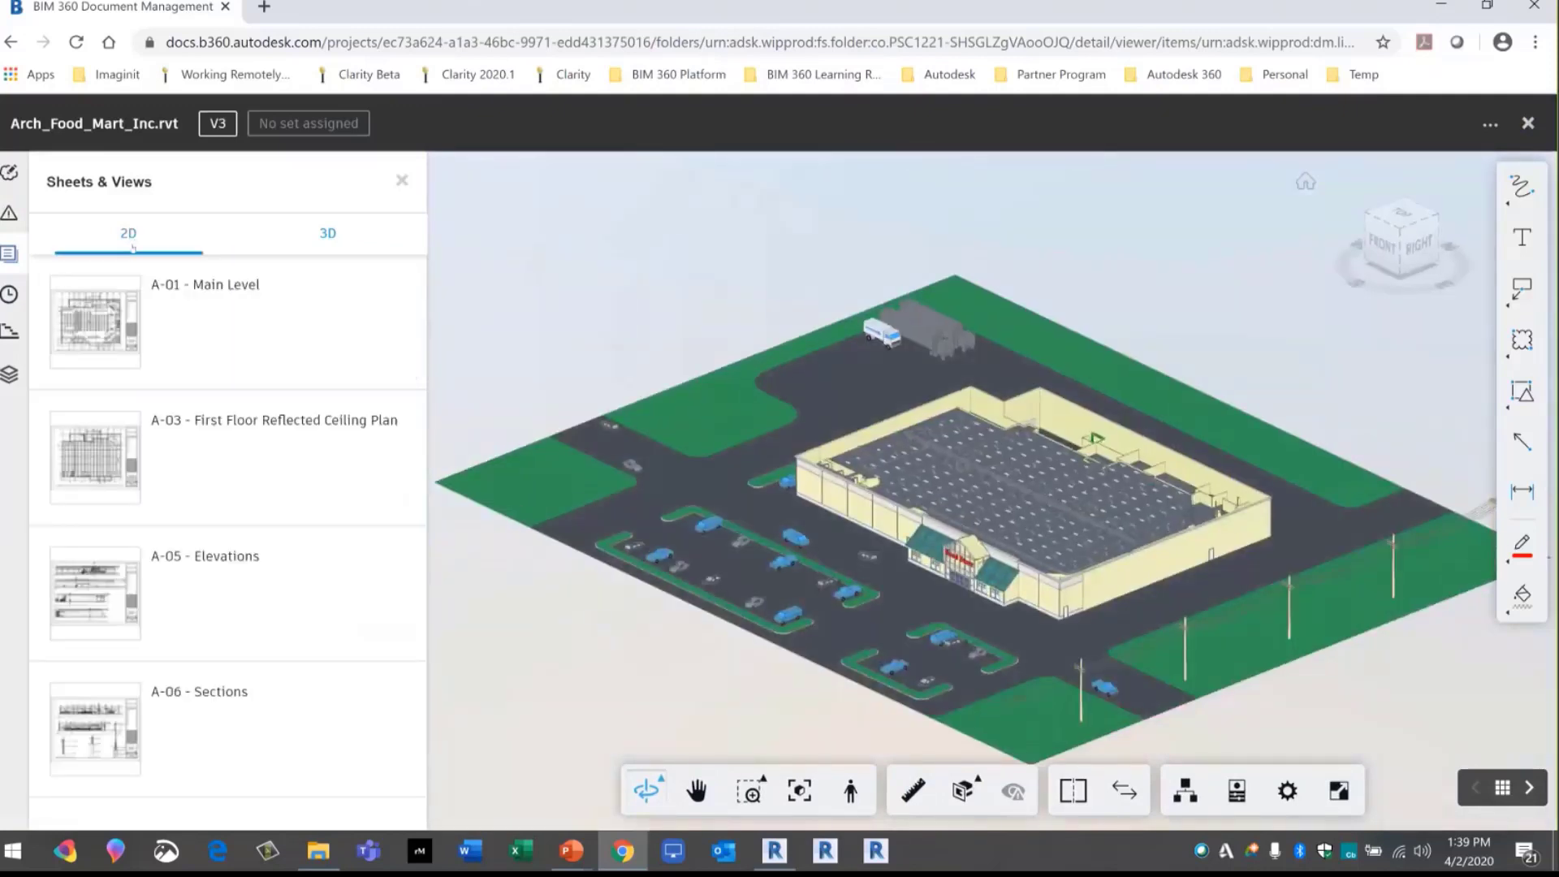
click(177, 347)
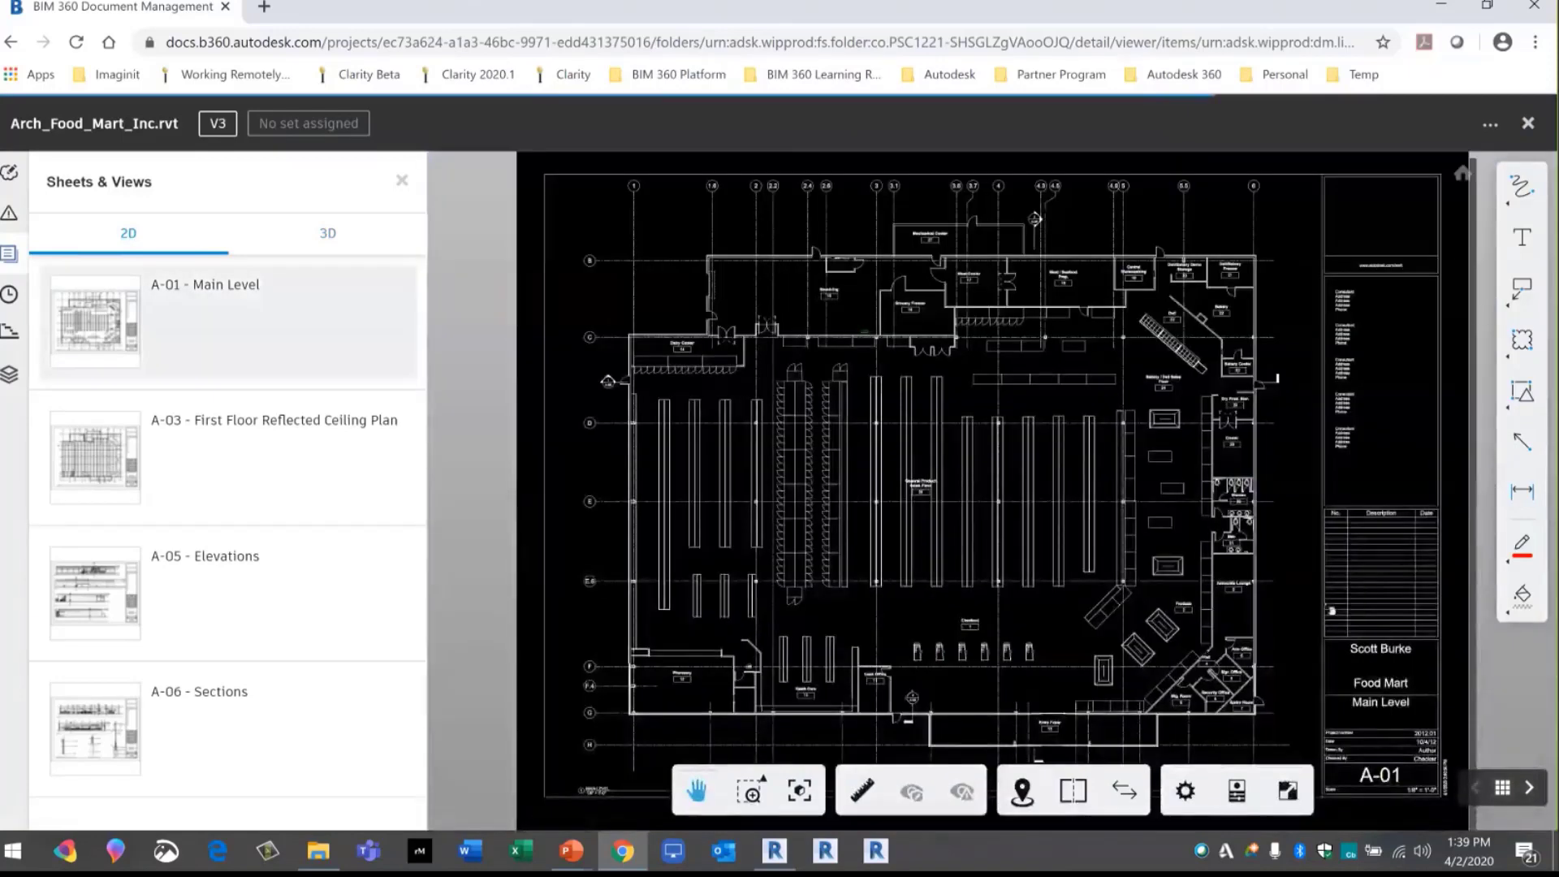
click(1237, 790)
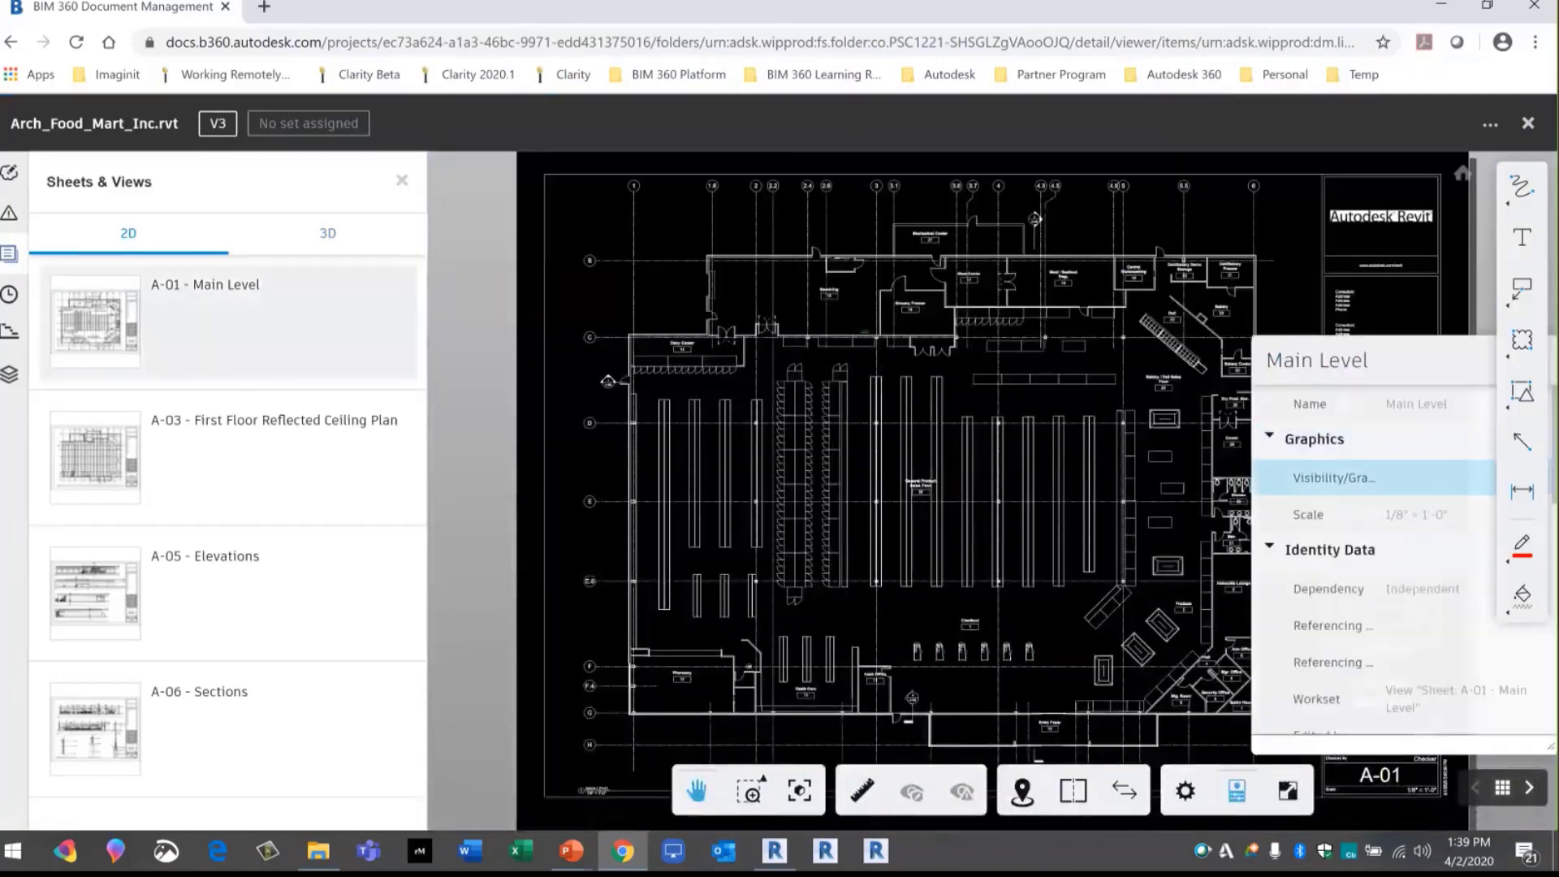
Change the 2D sheet color to white in the viewer settings, check the Configuration options, and close the settings
click(1186, 790)
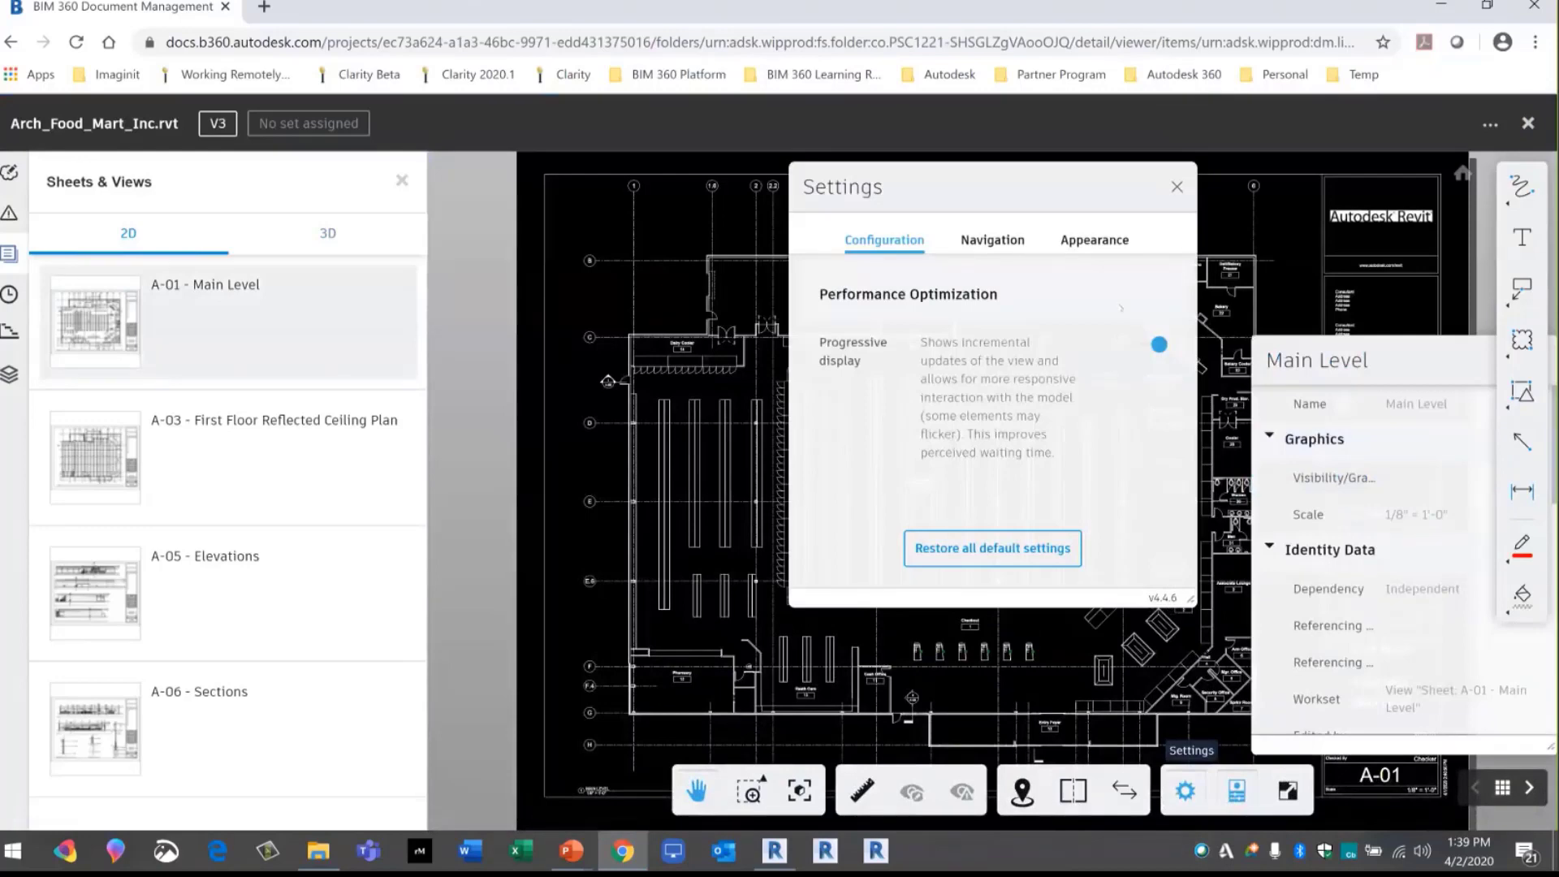
click(1153, 344)
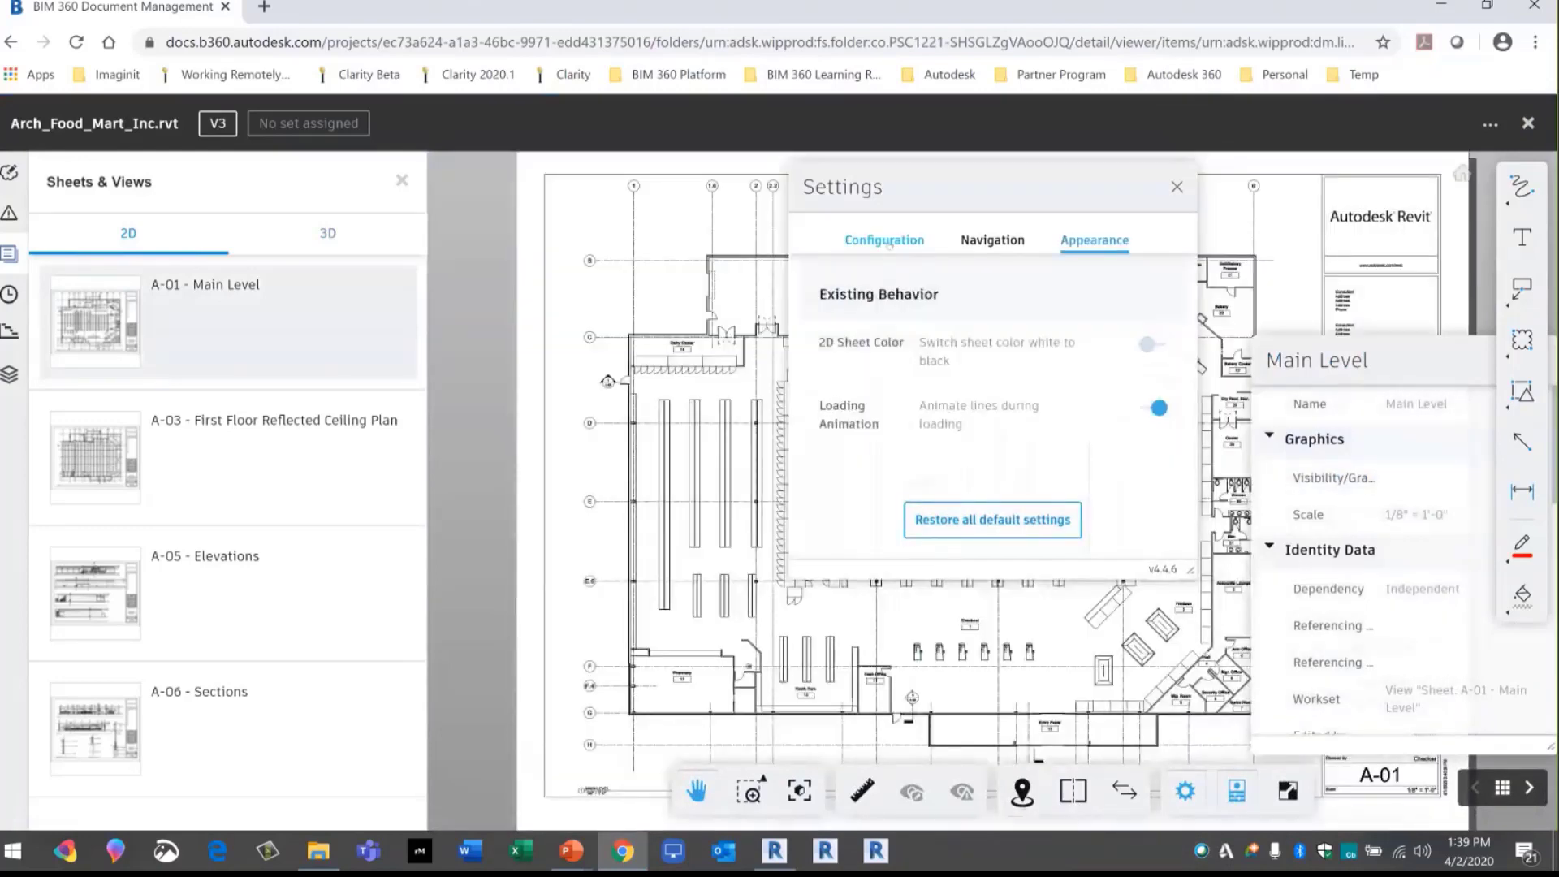
click(884, 239)
click(1151, 344)
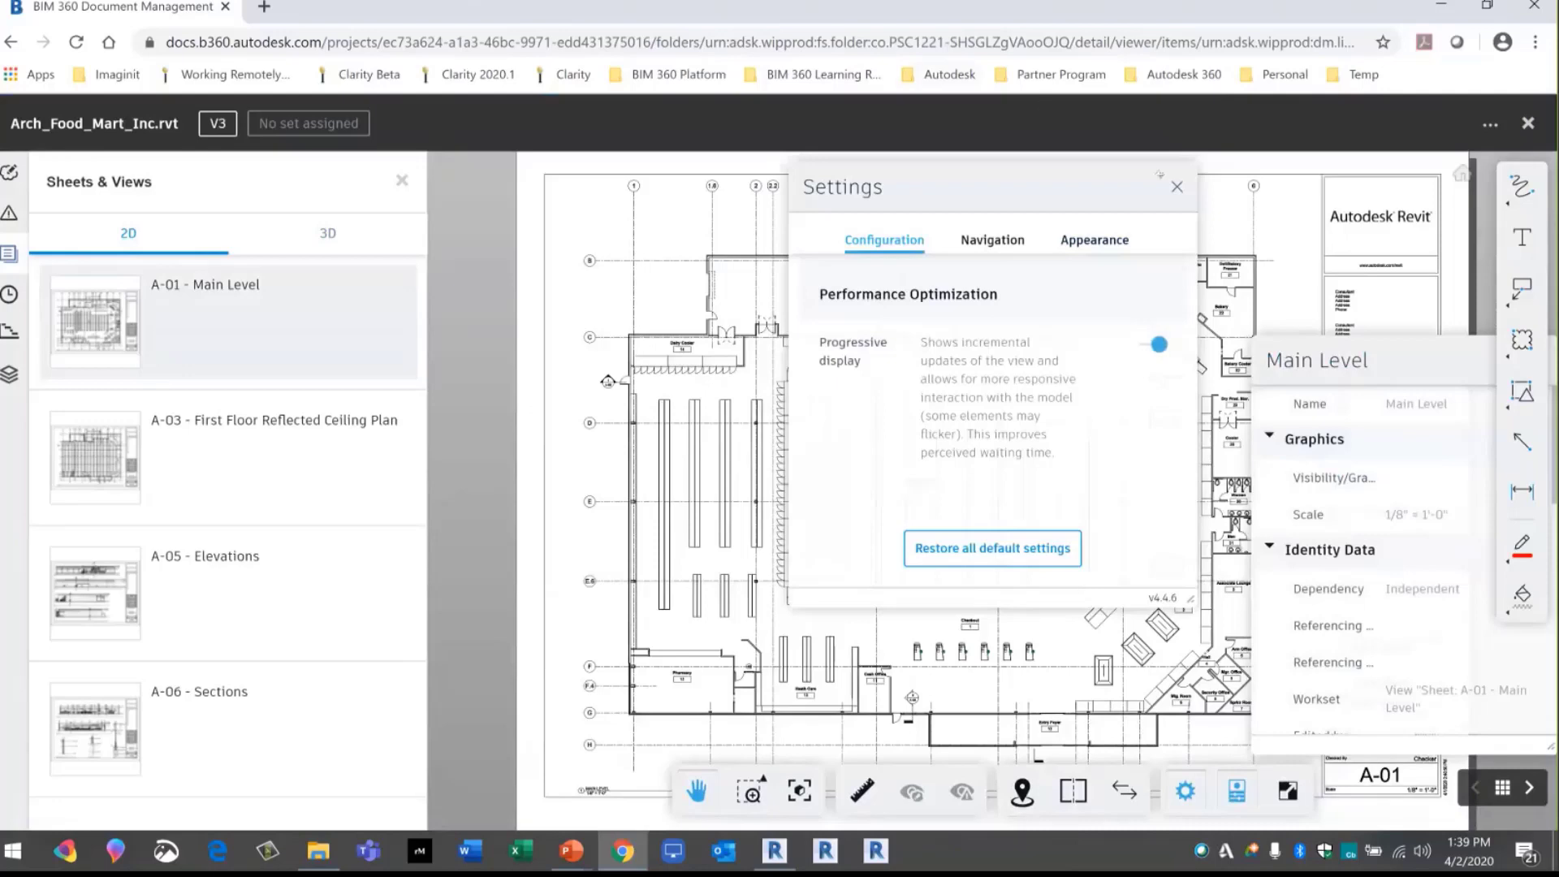
drag(1160, 175, 1165, 177)
click(1181, 191)
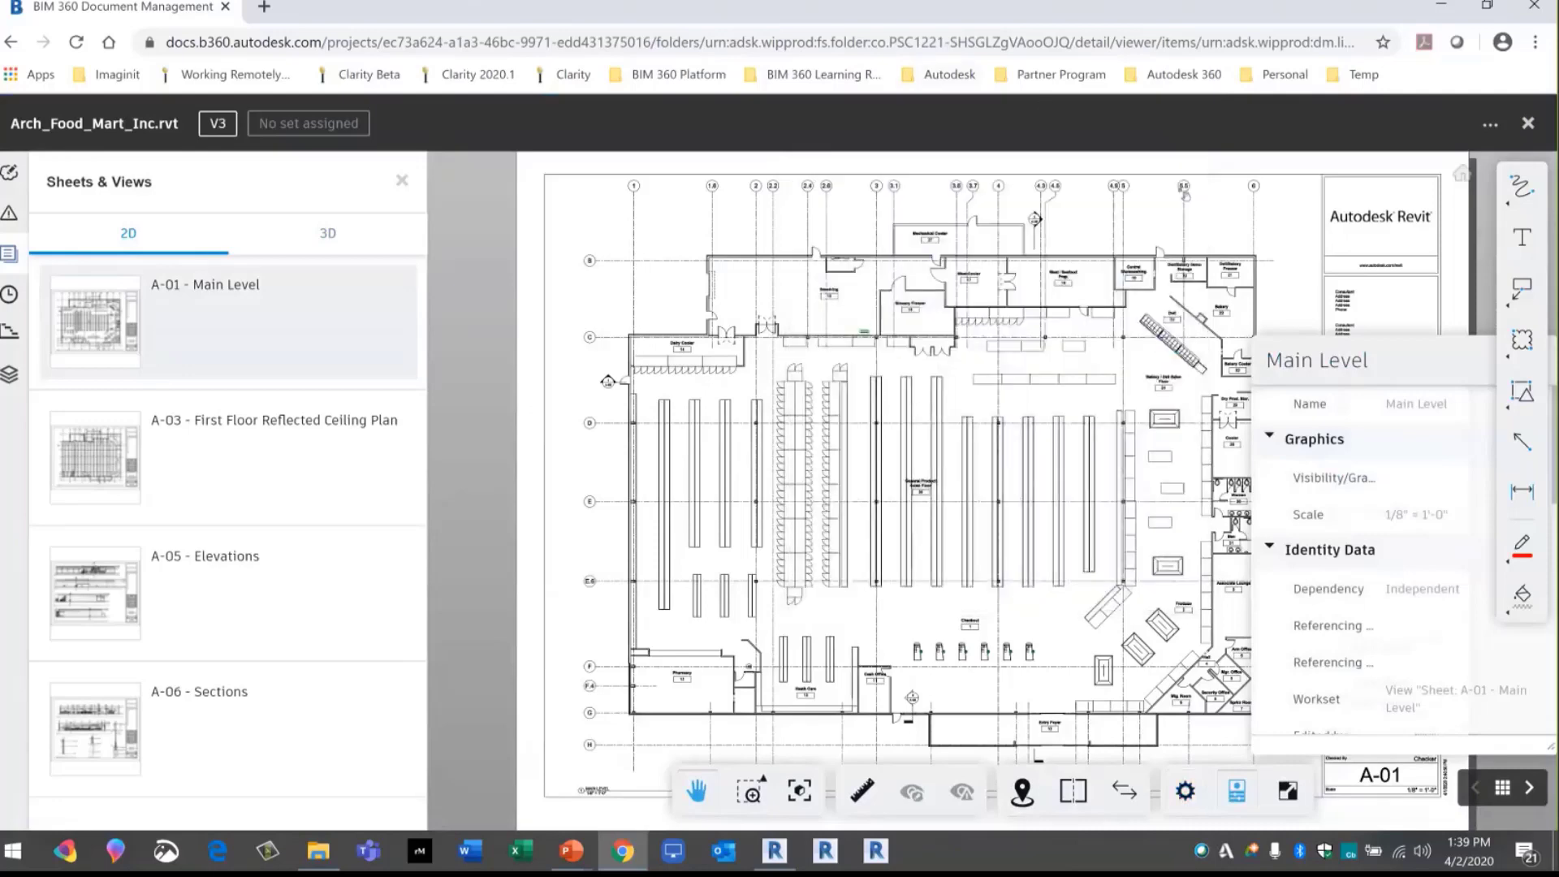
Examine the A-01 Main Level sheet and inspect the properties of the produce stand across from the Cooler
scroll(984, 328, up, 5)
middle_drag(1000, 302, 762, 534)
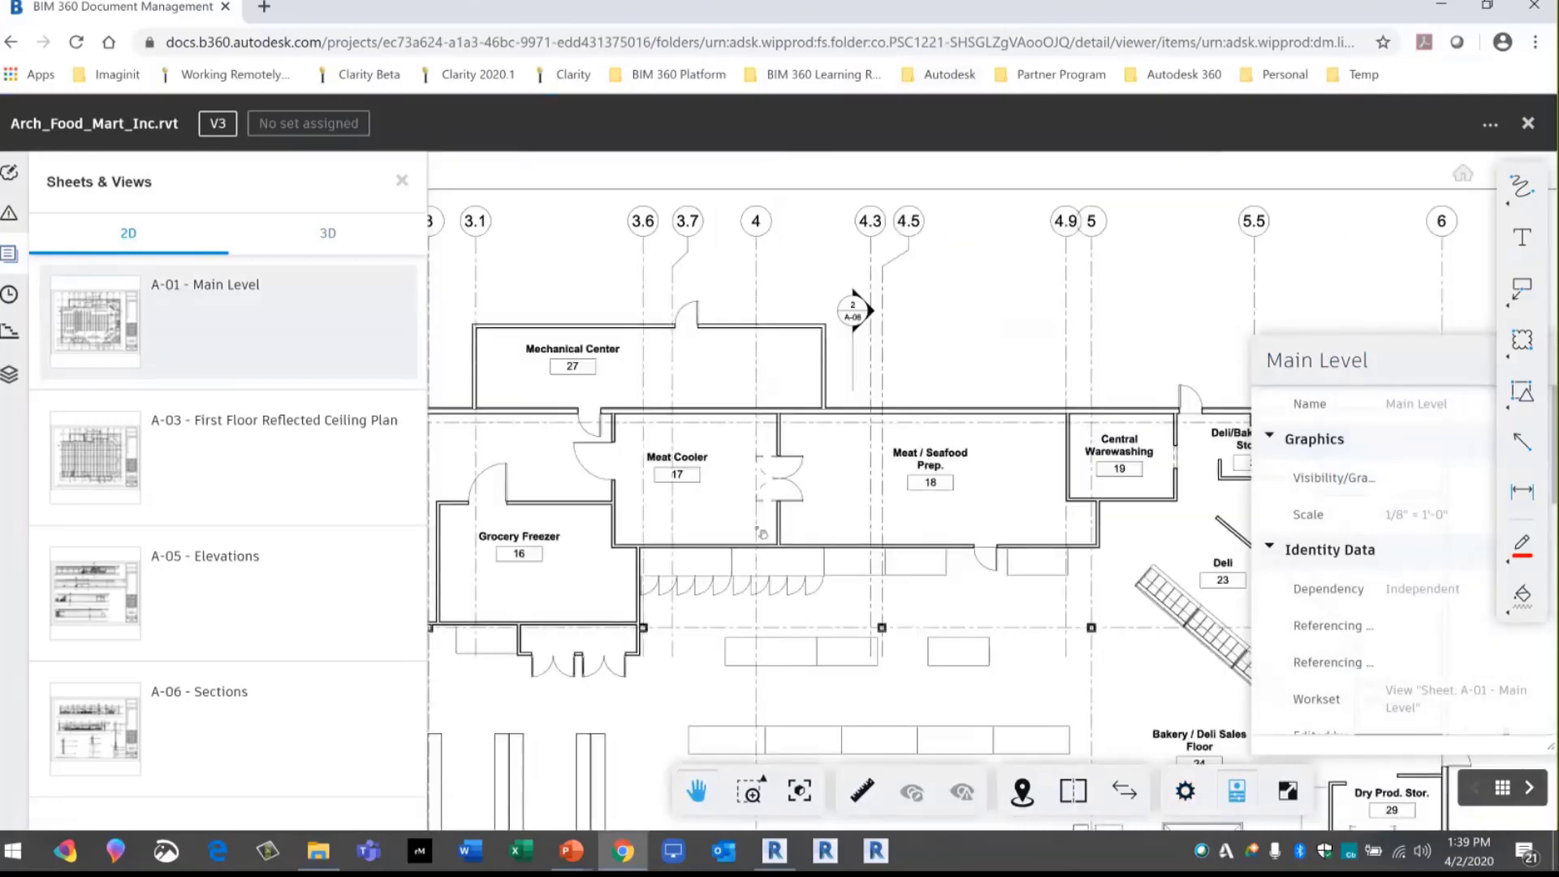
drag(1092, 699, 651, 285)
scroll(866, 651, down, 3)
drag(782, 686, 931, 475)
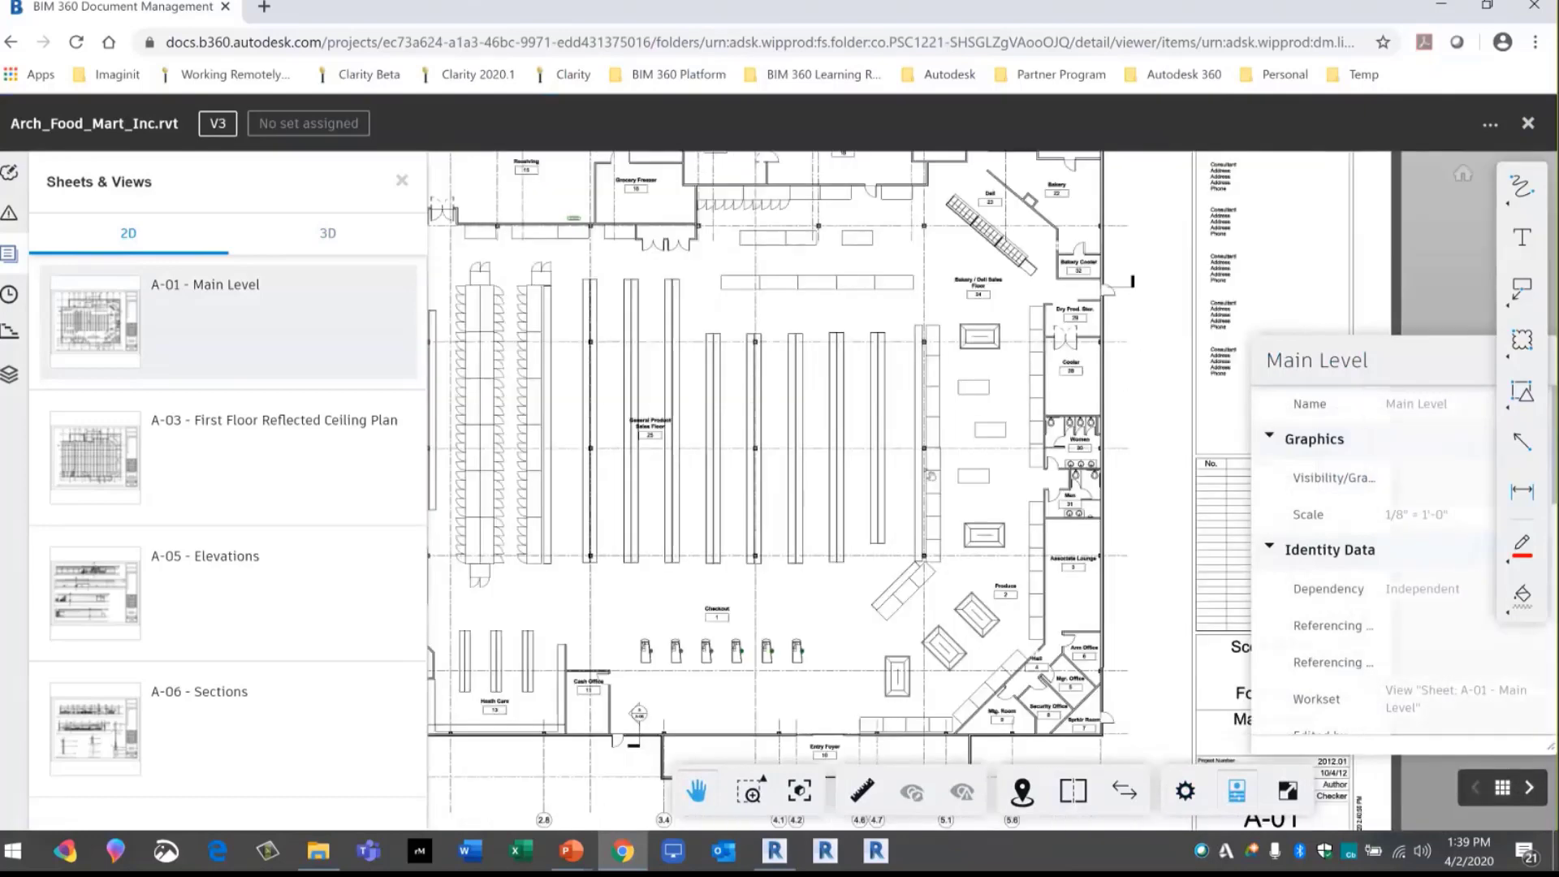
click(228, 457)
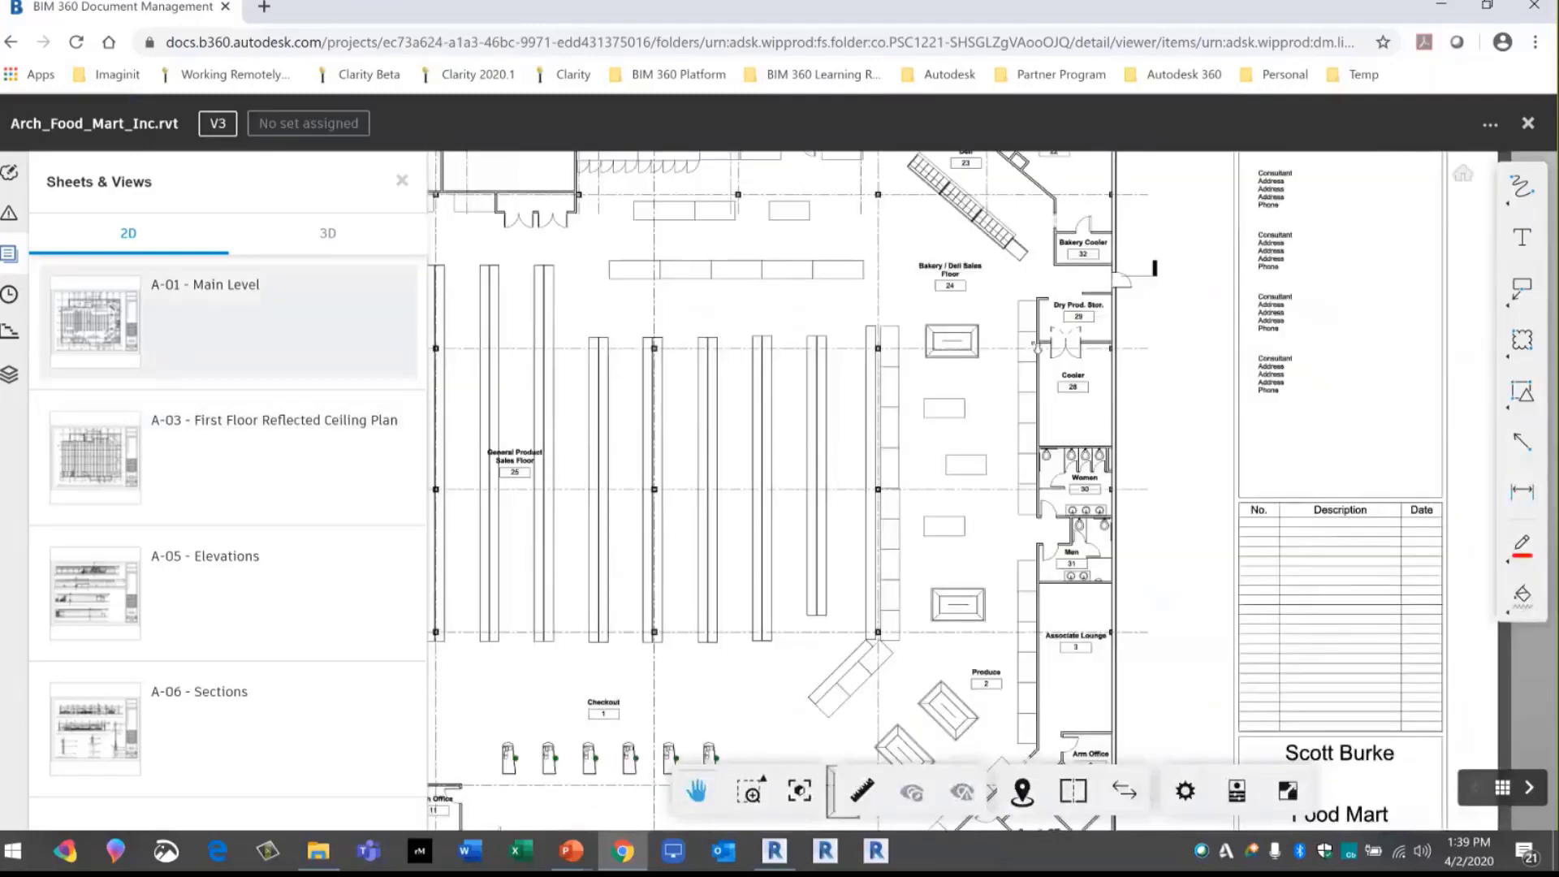
scroll(990, 338, up, 5)
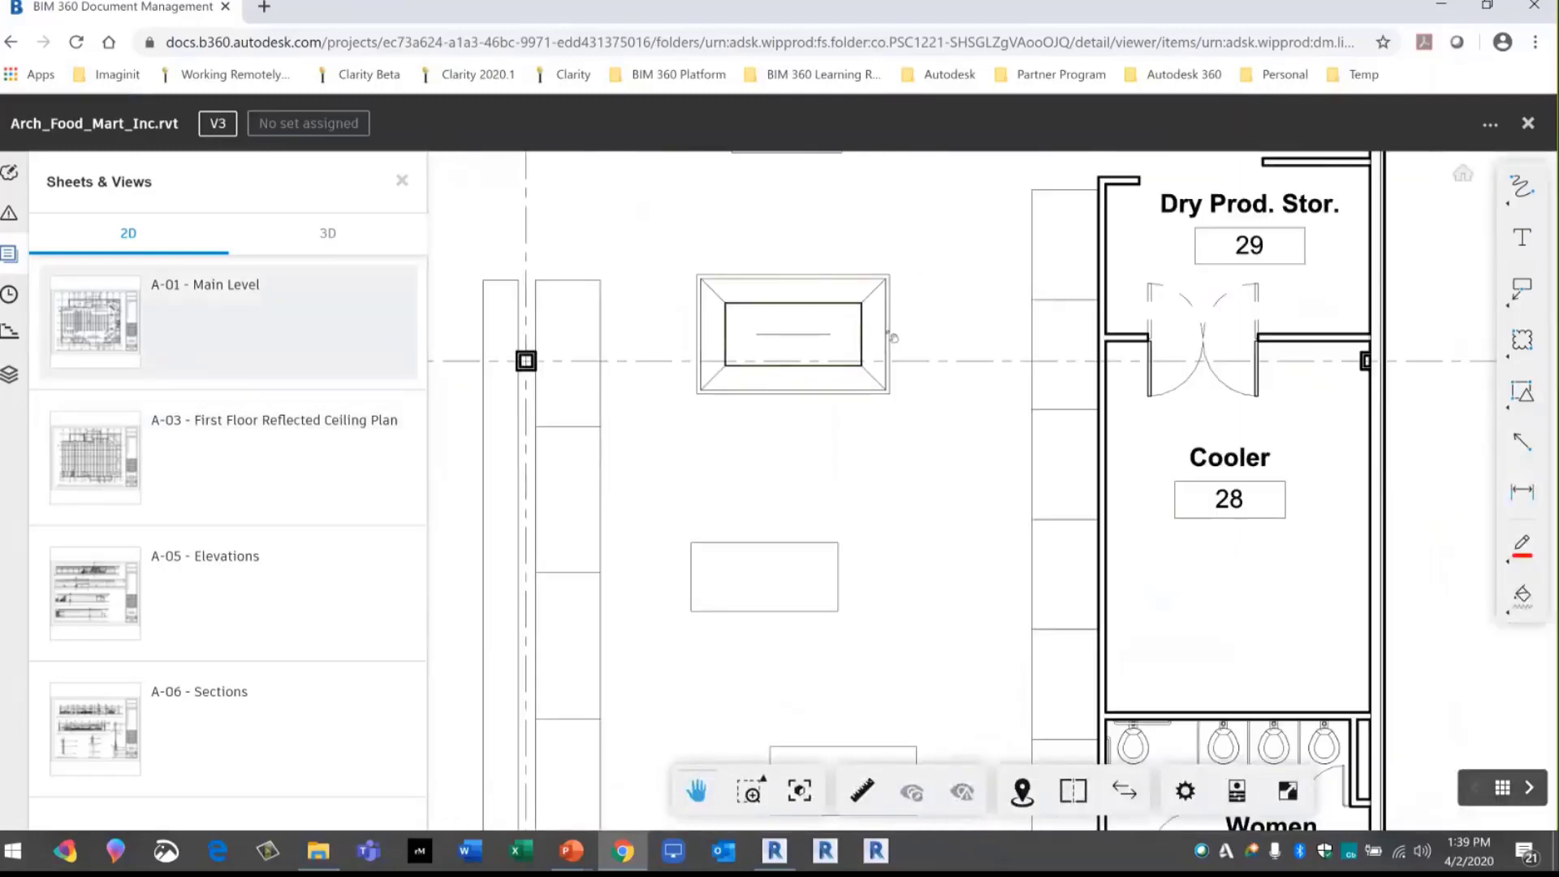
click(891, 335)
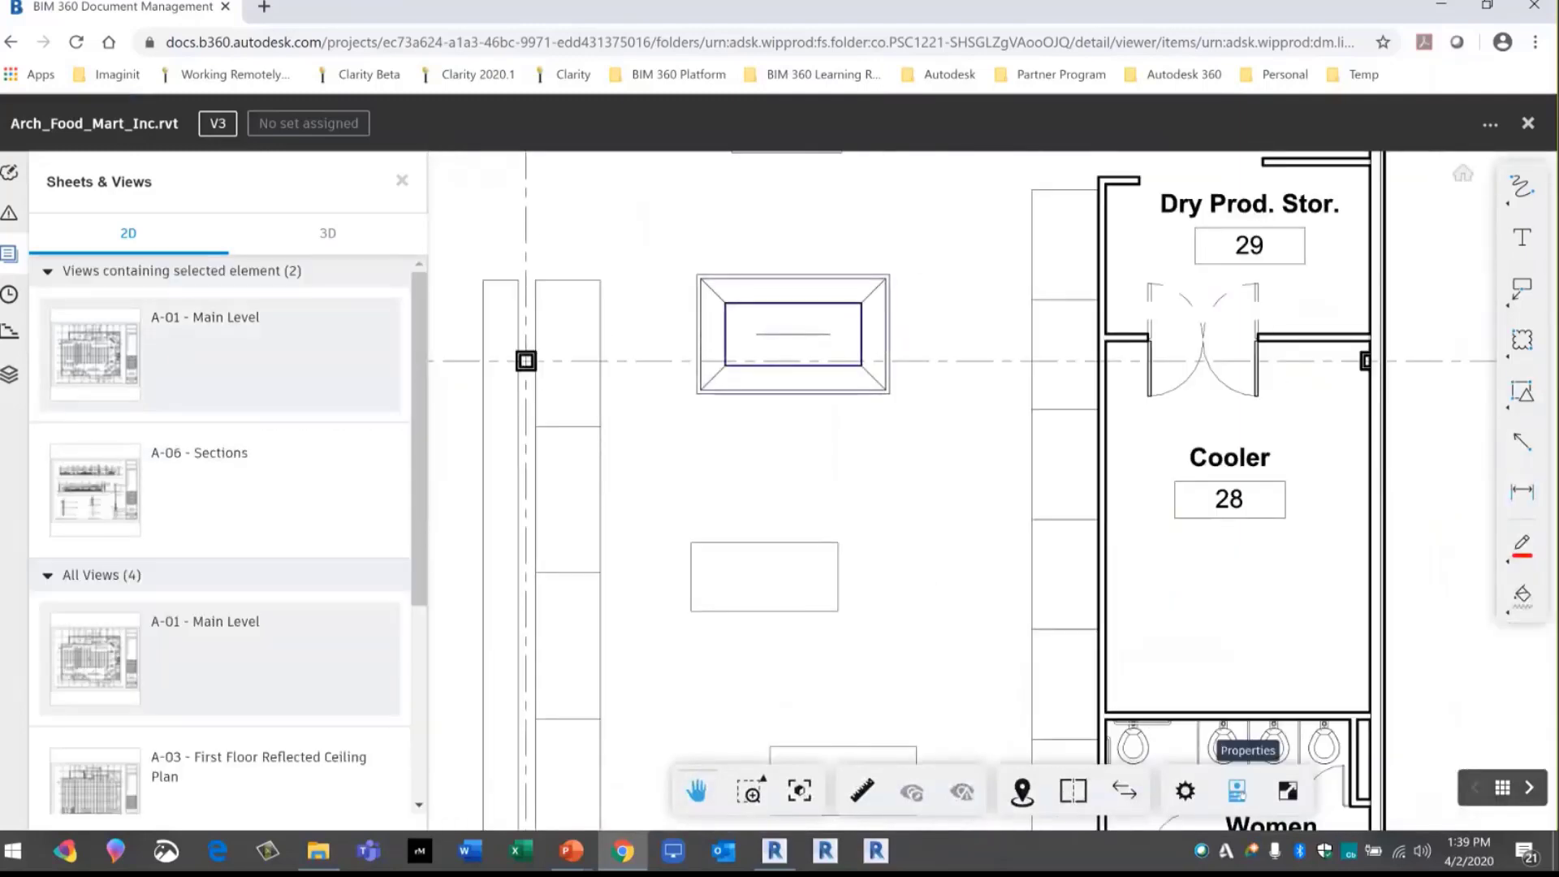
click(1236, 790)
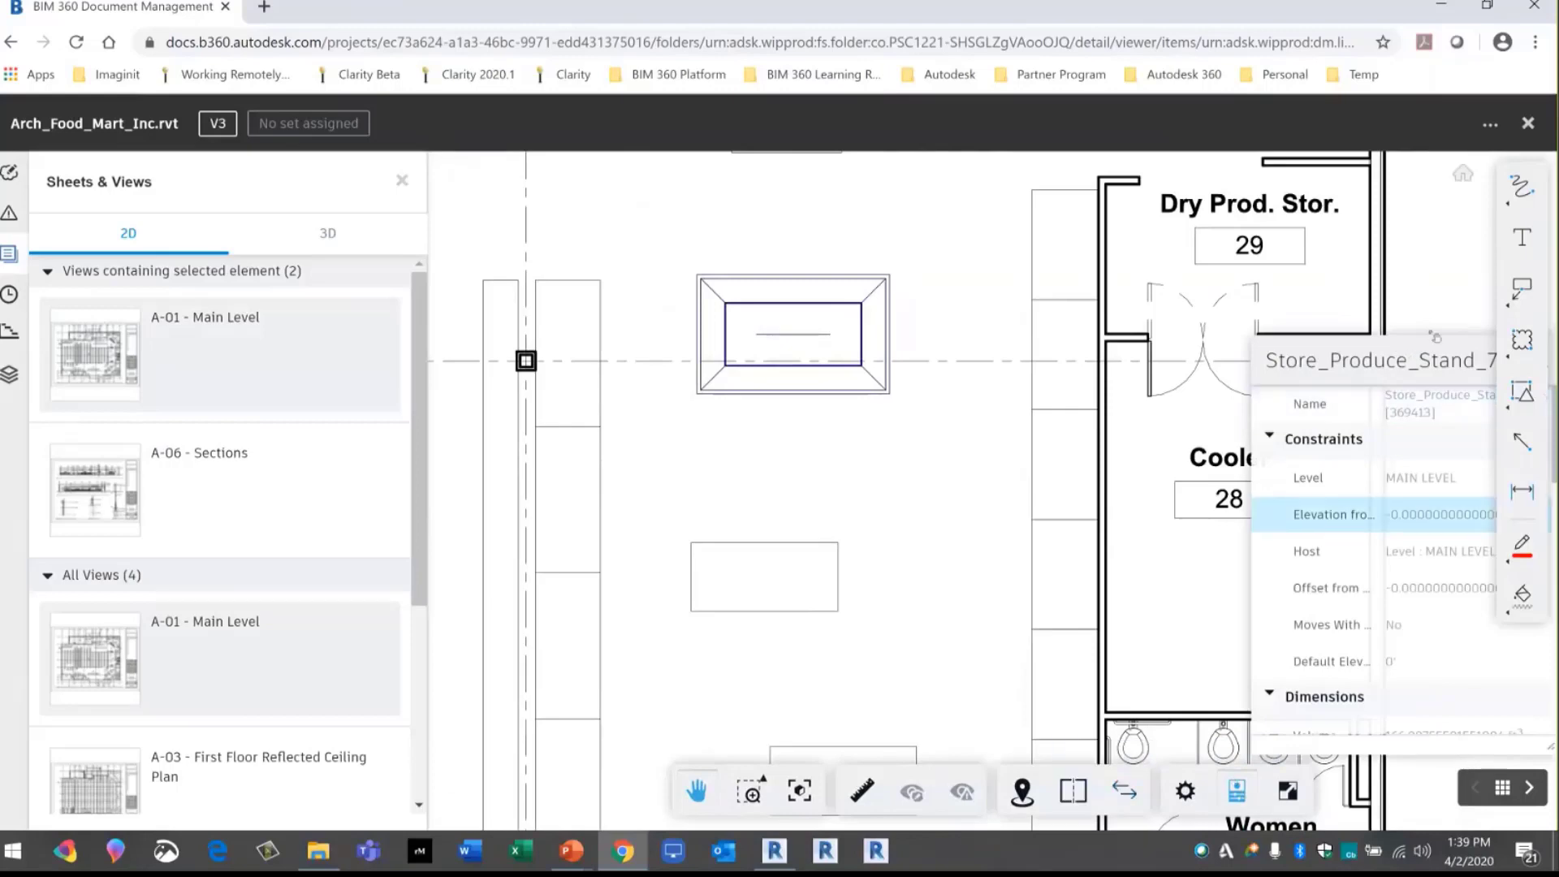
drag(1435, 336, 1093, 307)
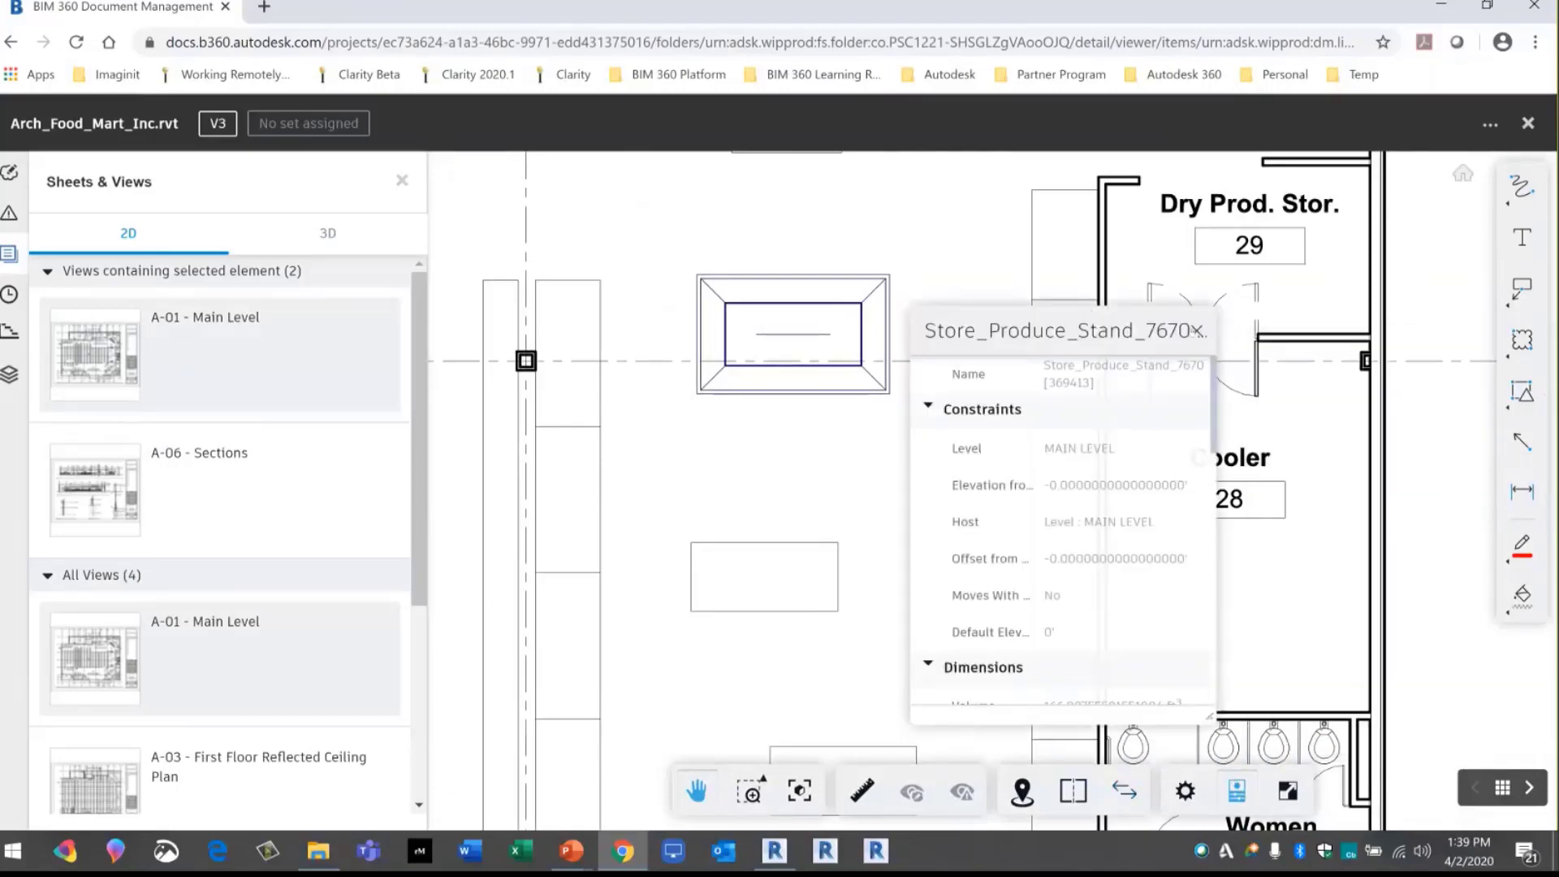
click(1198, 330)
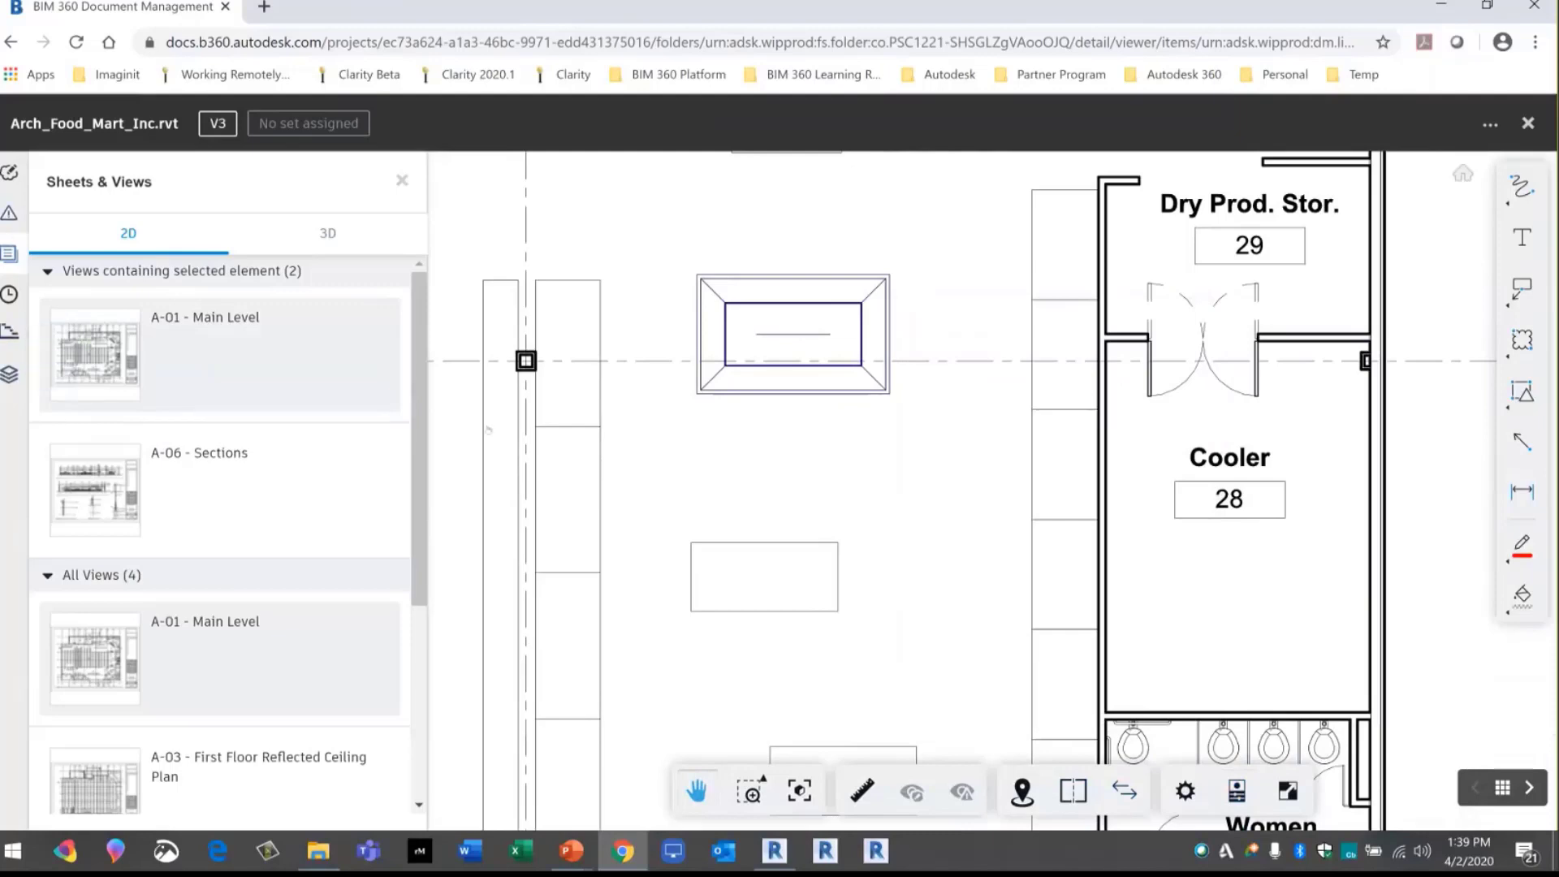
Return to the 3D Project Review view and review the model's category tree
scroll(922, 591, down, 5)
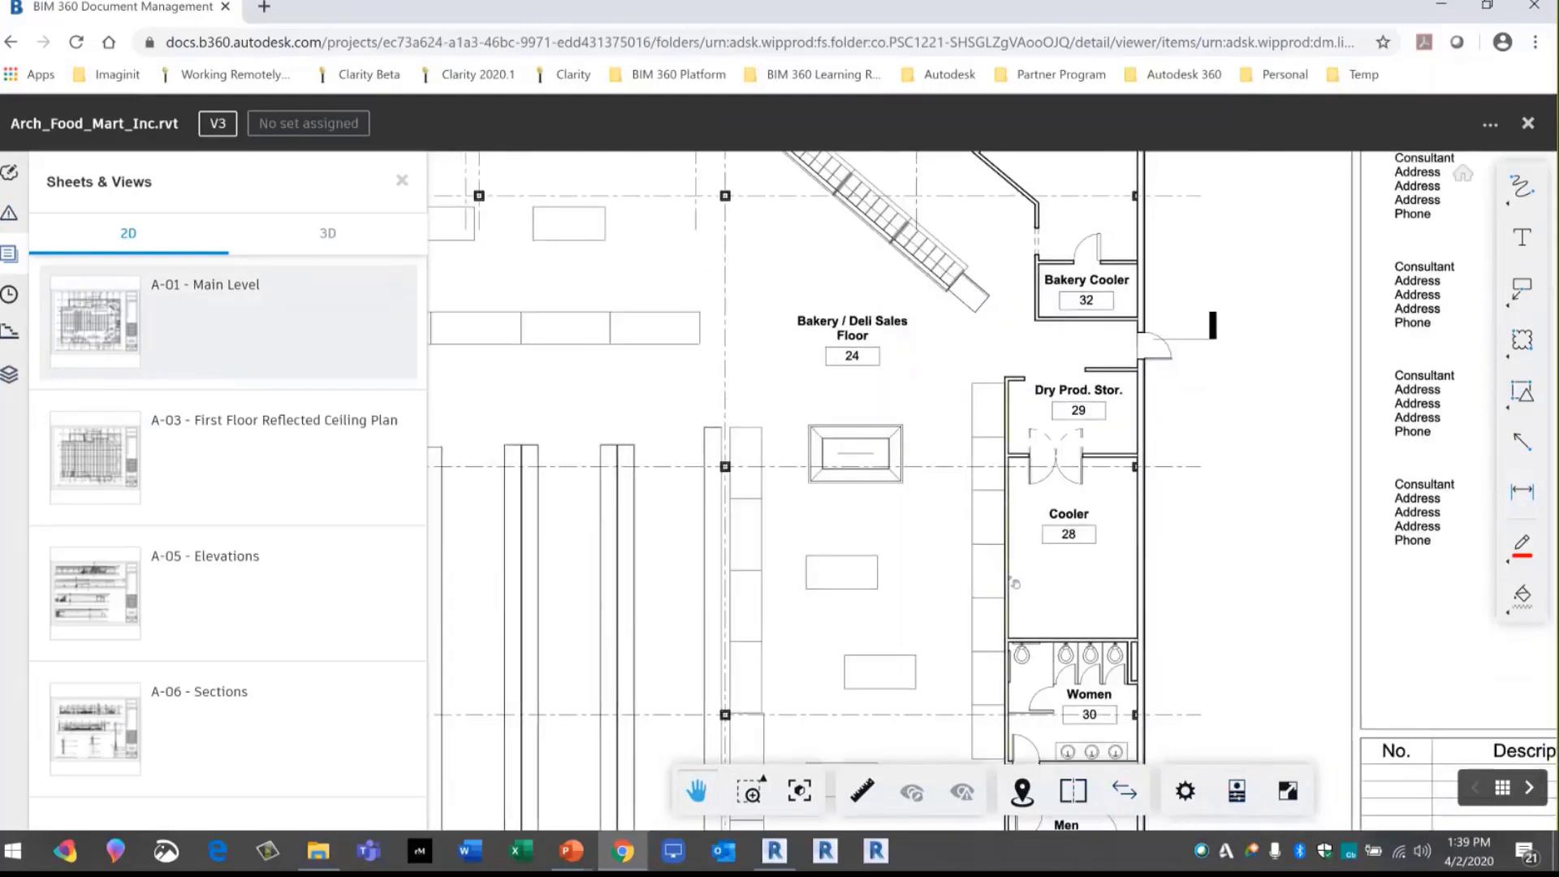
scroll(1015, 583, down, 3)
scroll(1117, 658, down, 2)
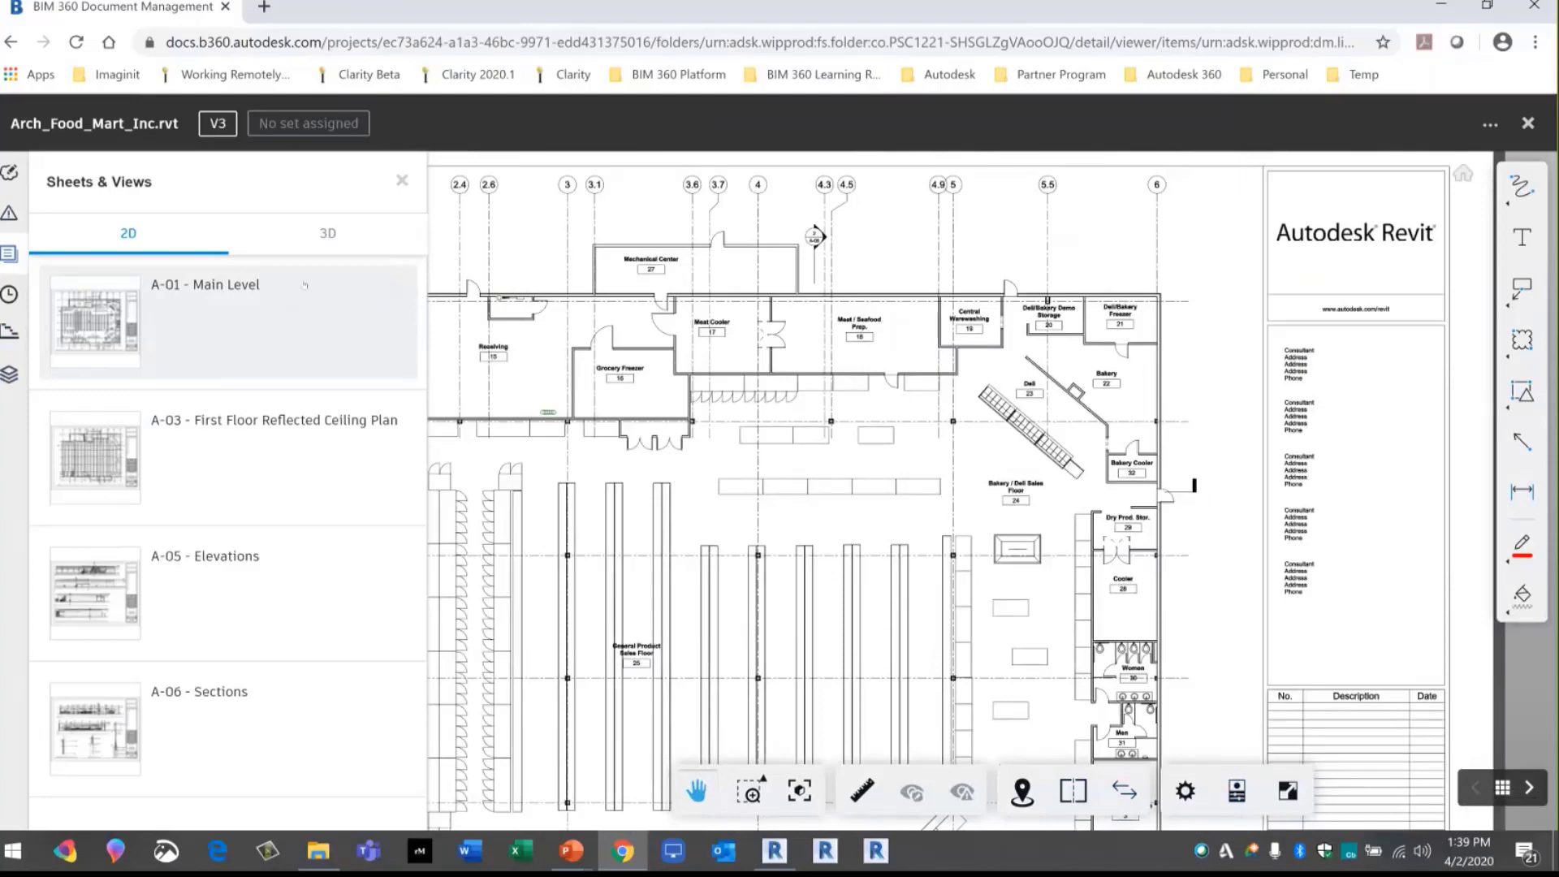
click(328, 233)
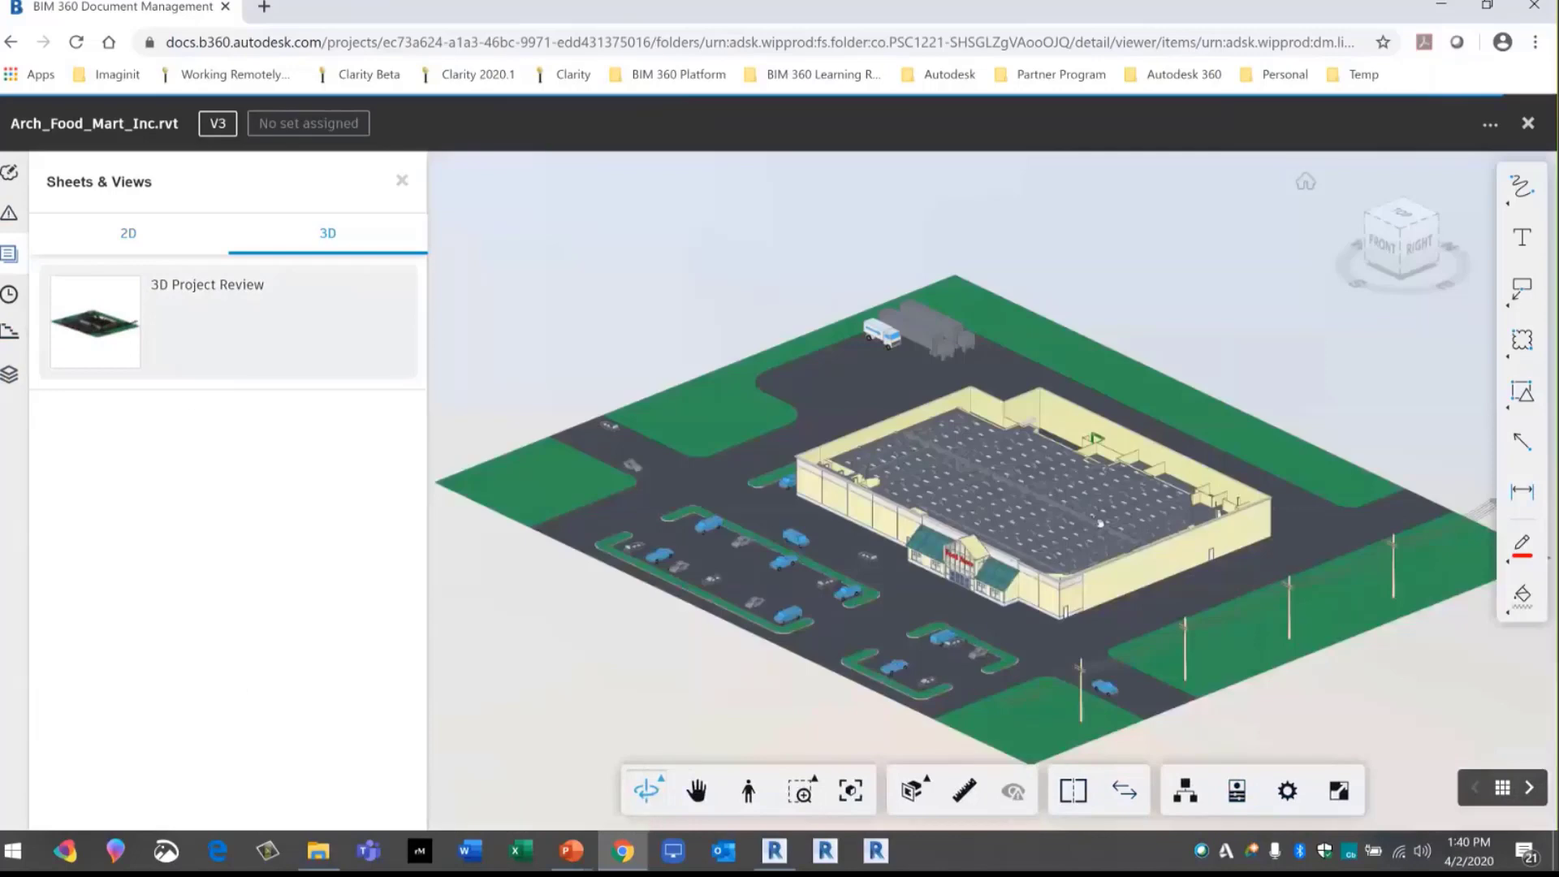
middle_drag(1089, 439, 796, 411)
scroll(854, 505, up, 8)
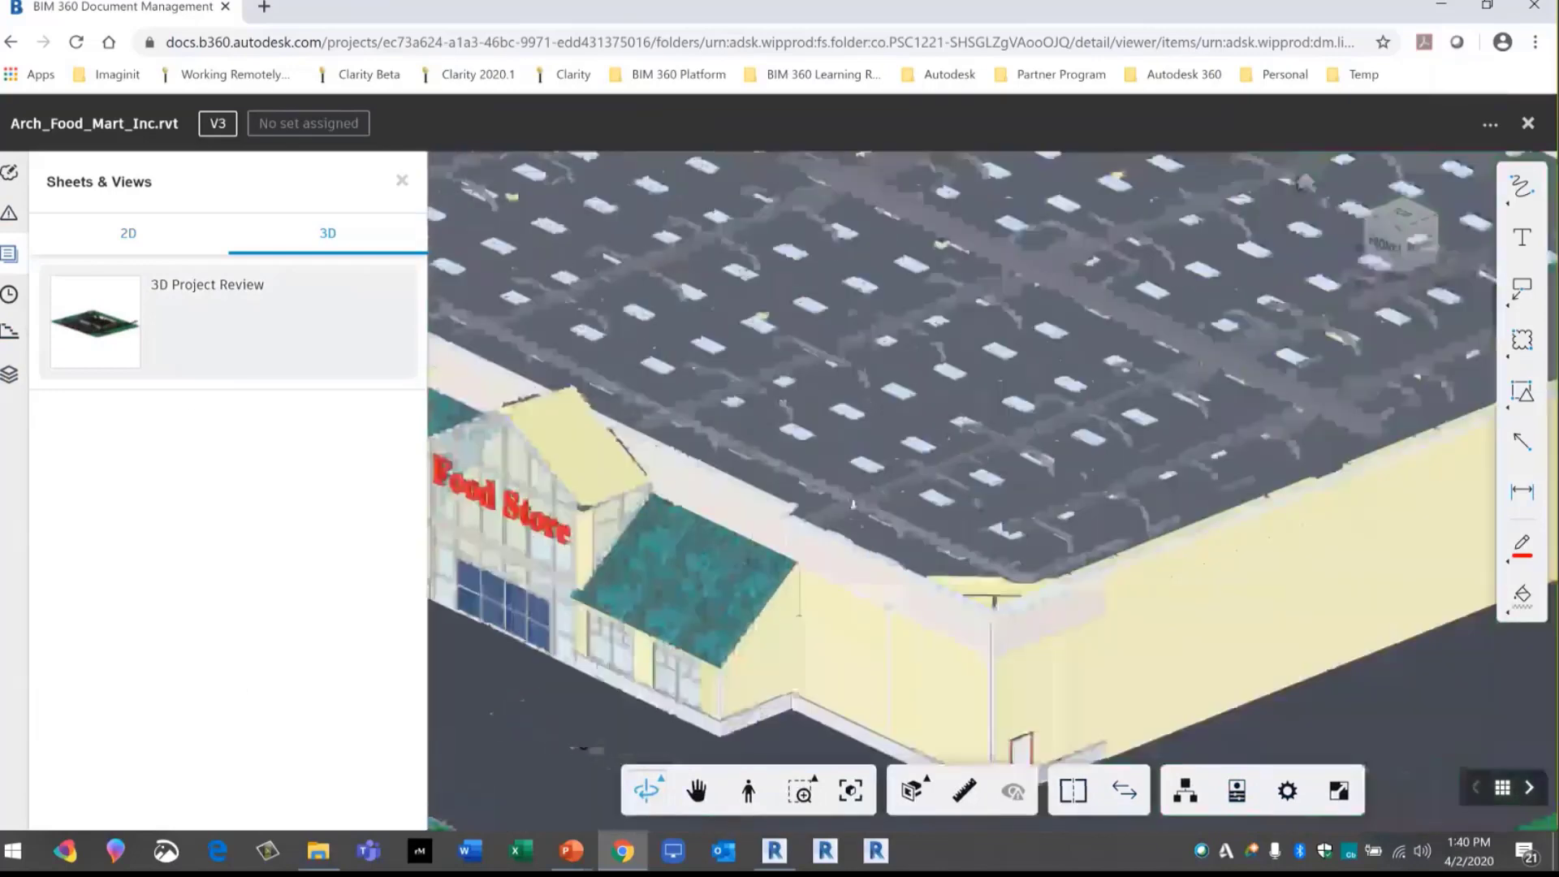
scroll(632, 686, up, 5)
click(1186, 791)
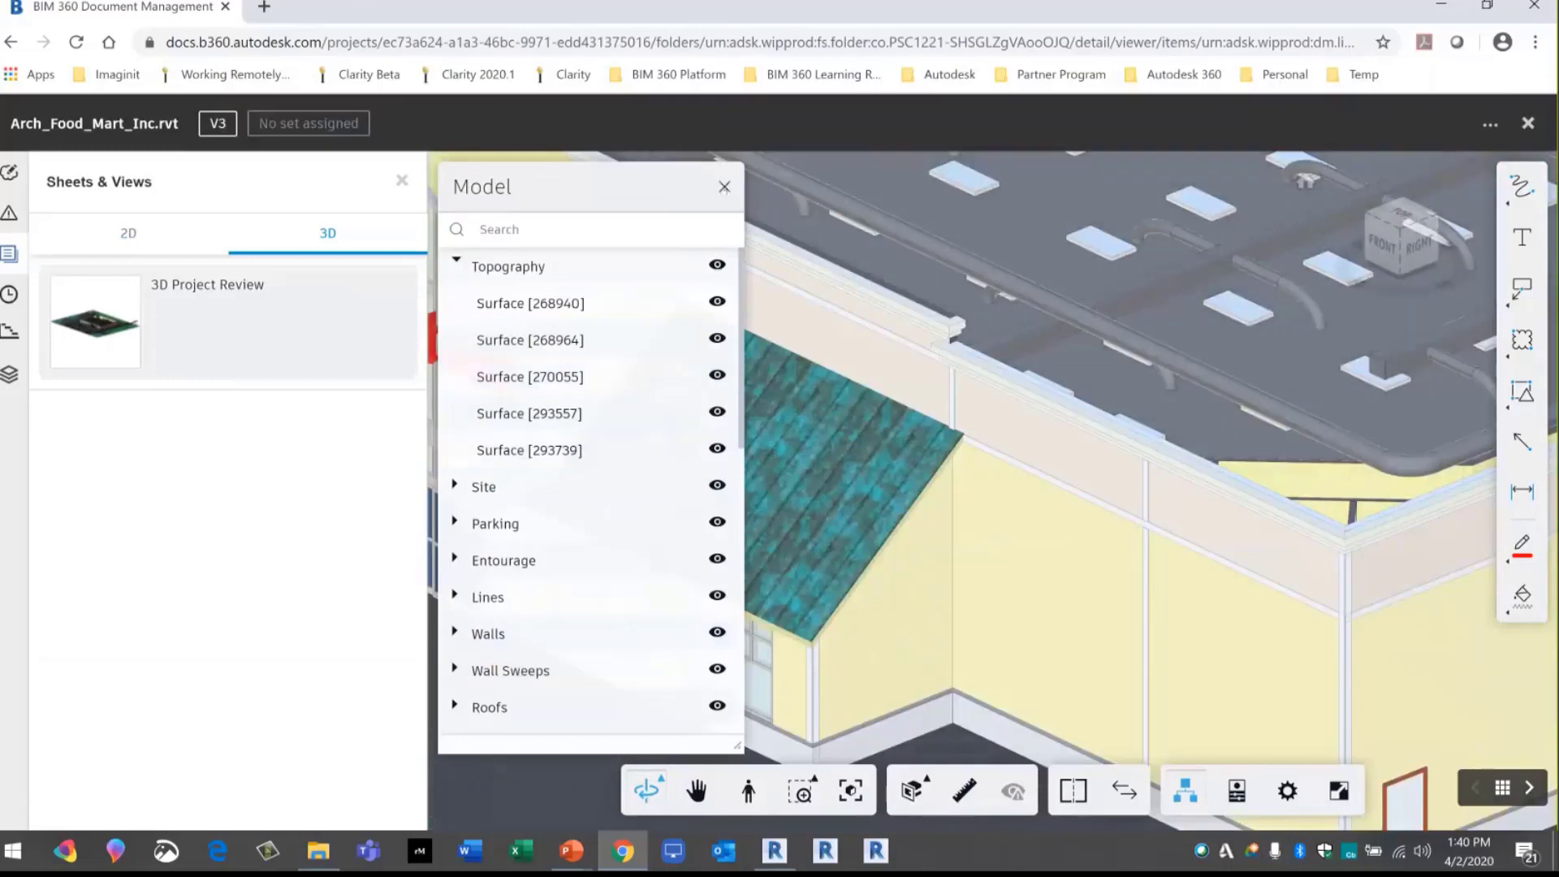
click(724, 187)
Select the front wall between the storefront canopy and the building corner, and open A-01 - Main Level from the views containing it
click(1025, 646)
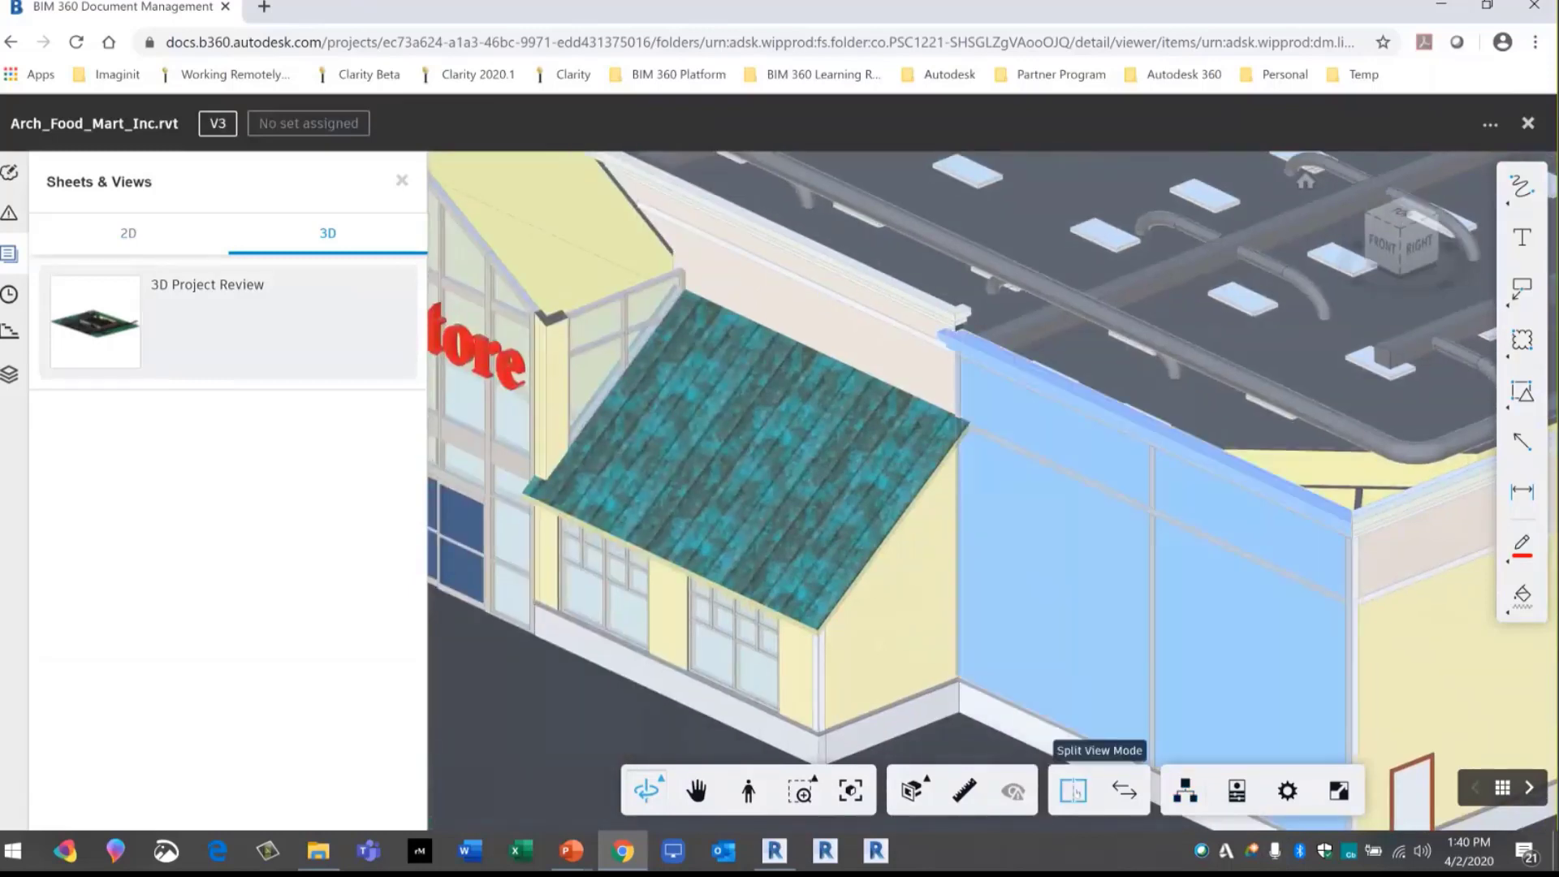
scroll(876, 684, down, 6)
middle_drag(877, 684, 913, 681)
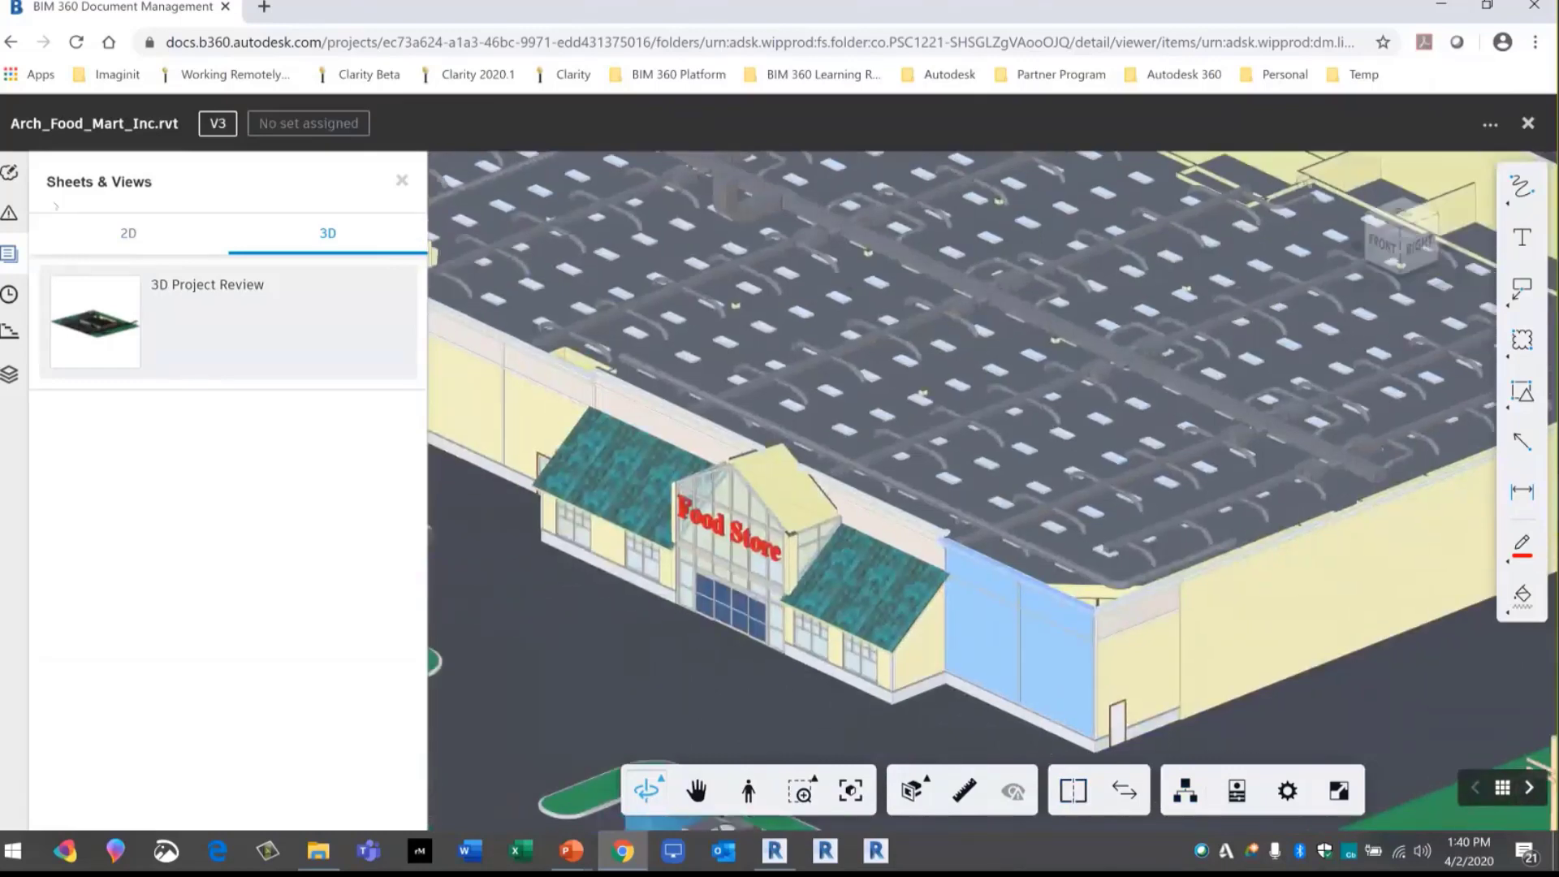
click(126, 243)
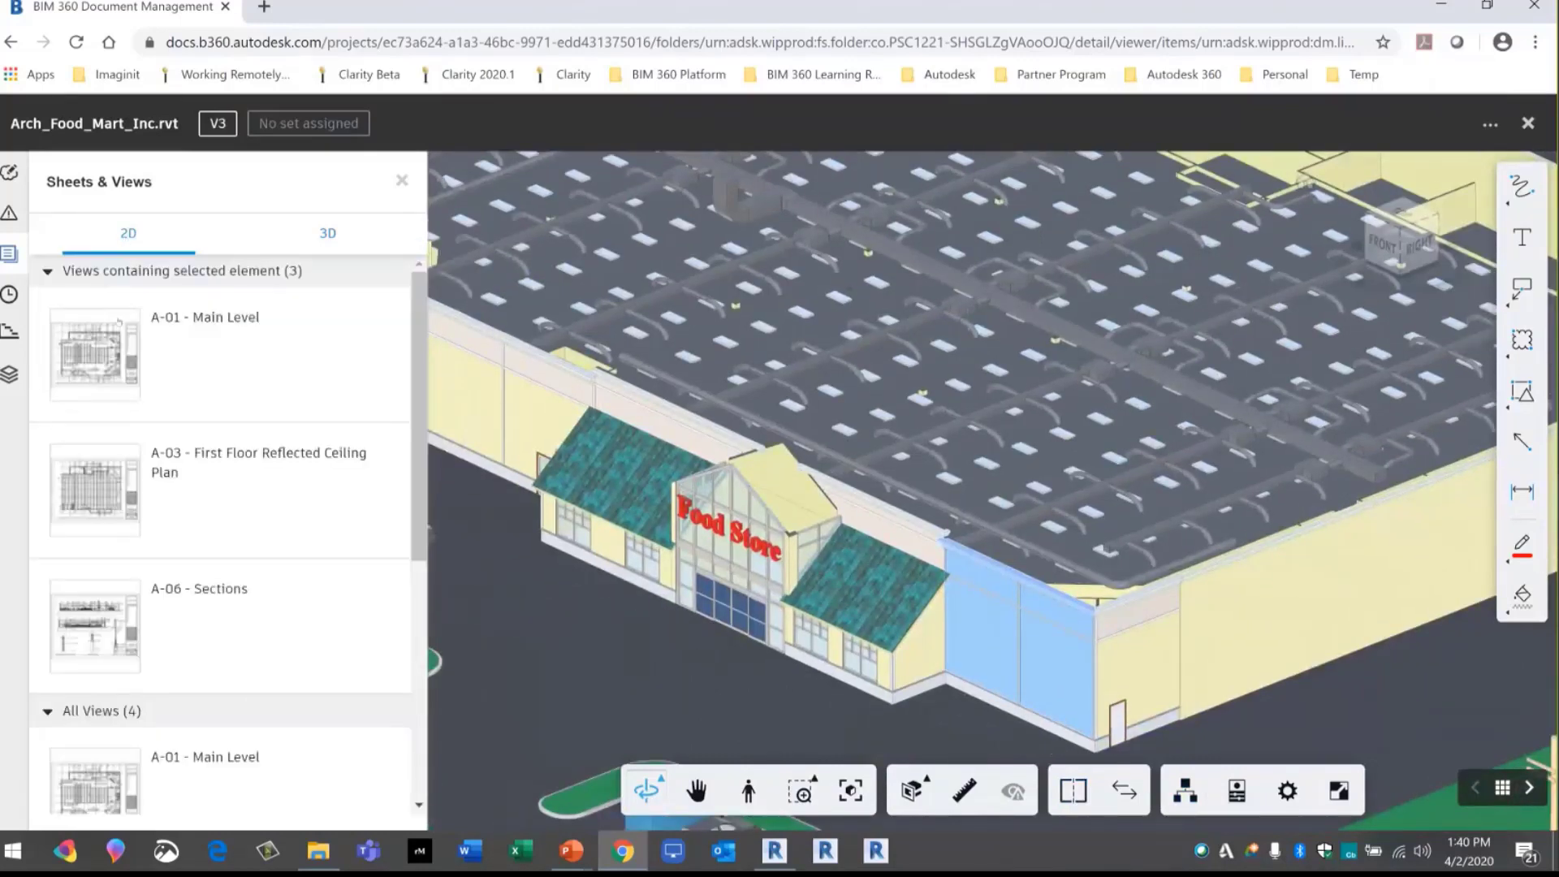
click(119, 321)
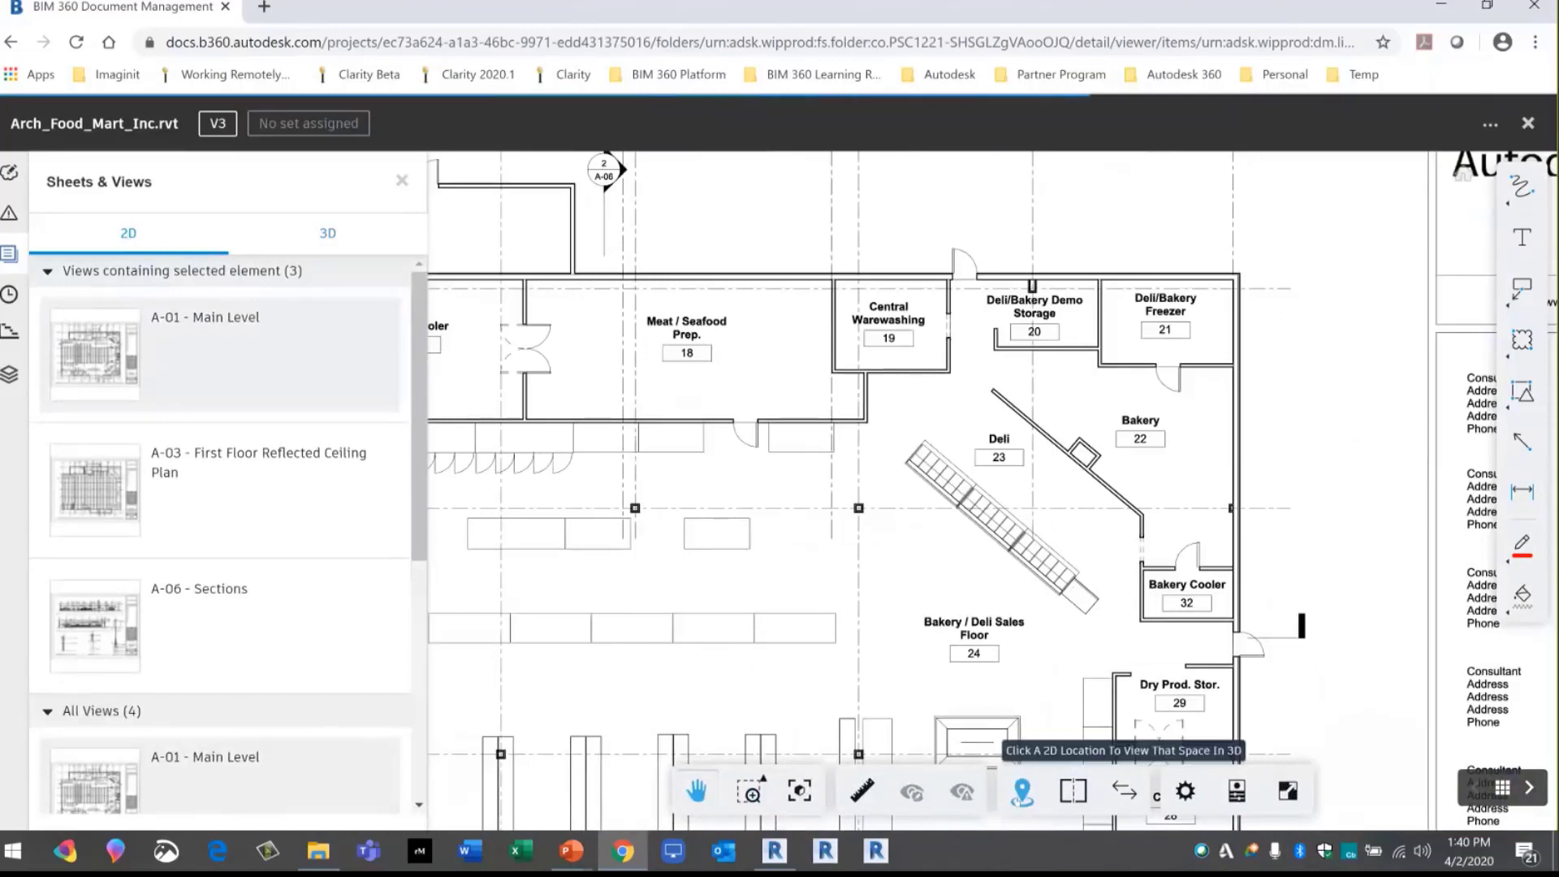
Enter the 3D model in first person at the Bakery / Deli Sales Floor, facing the deli counter, and look around toward Produce
click(1022, 790)
click(966, 578)
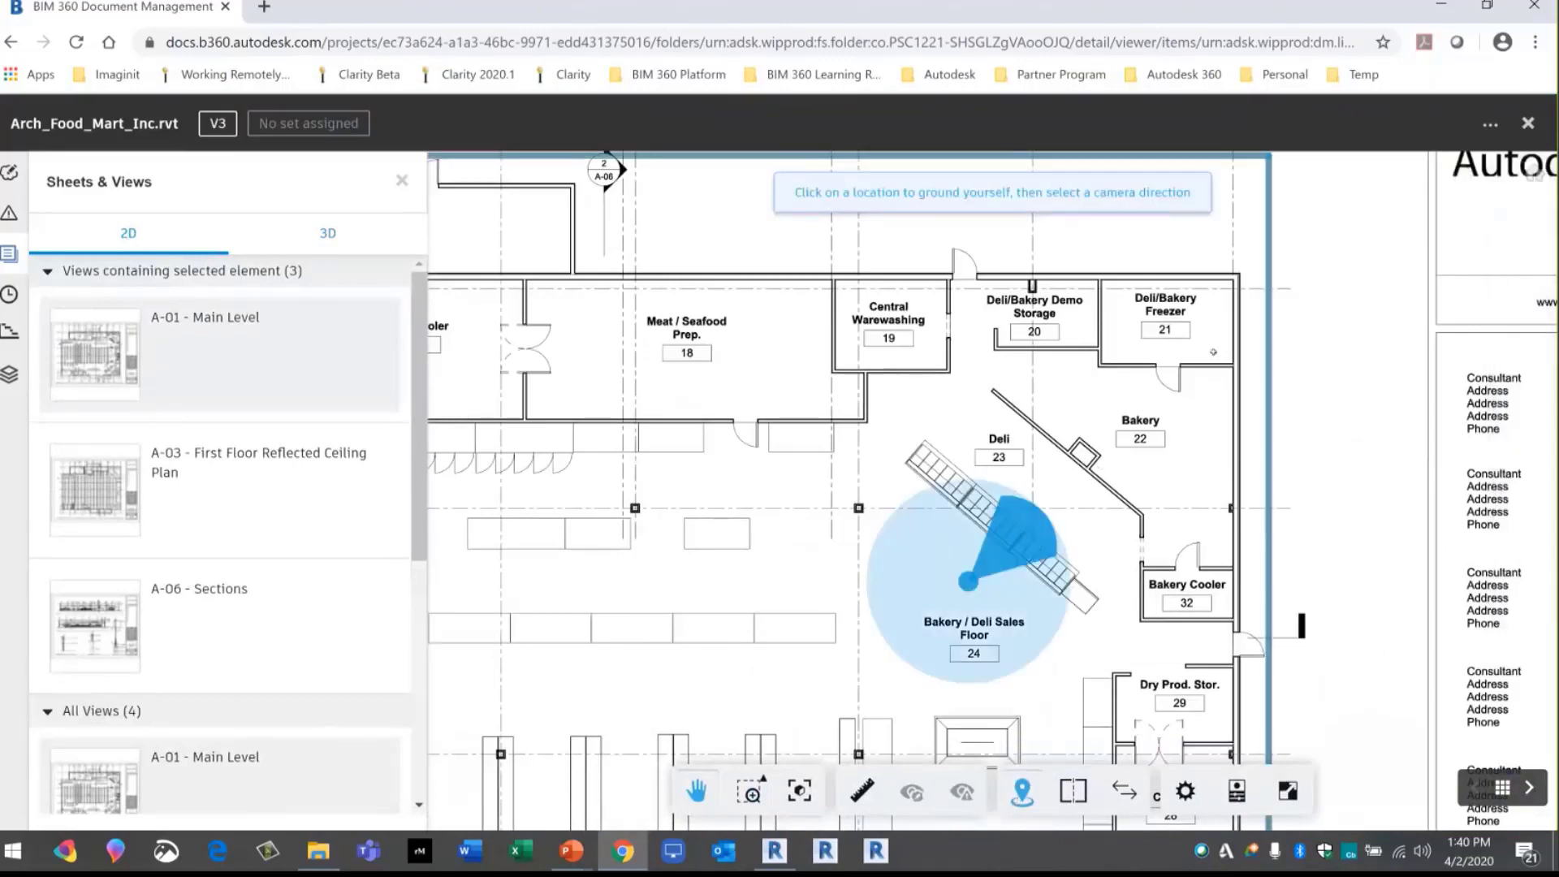
click(1014, 536)
mouse_move(623, 850)
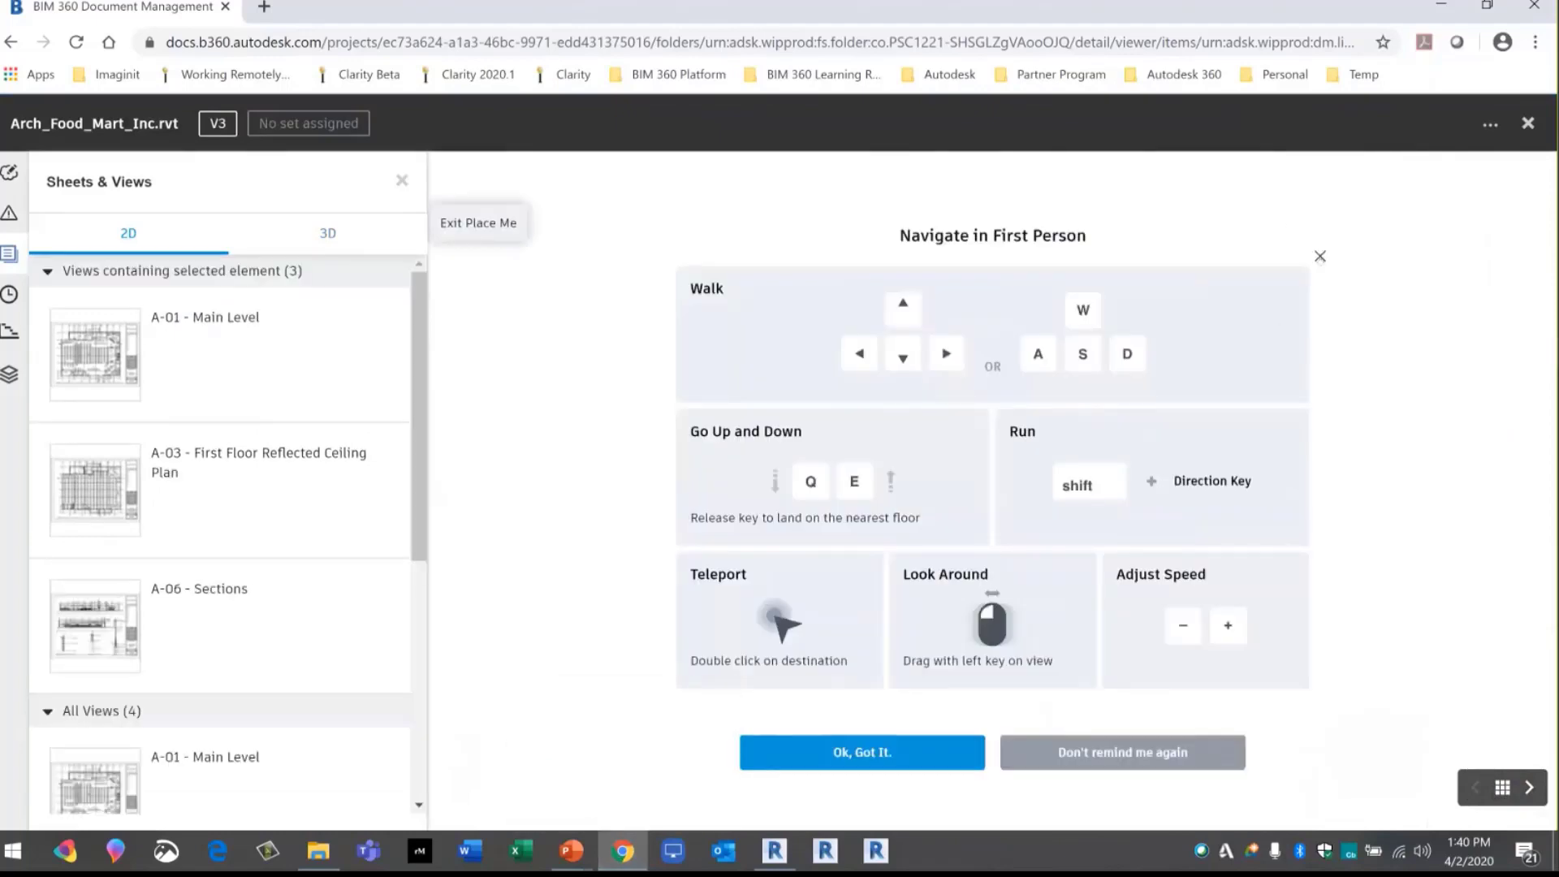
click(863, 752)
key(Down)
key(Up)
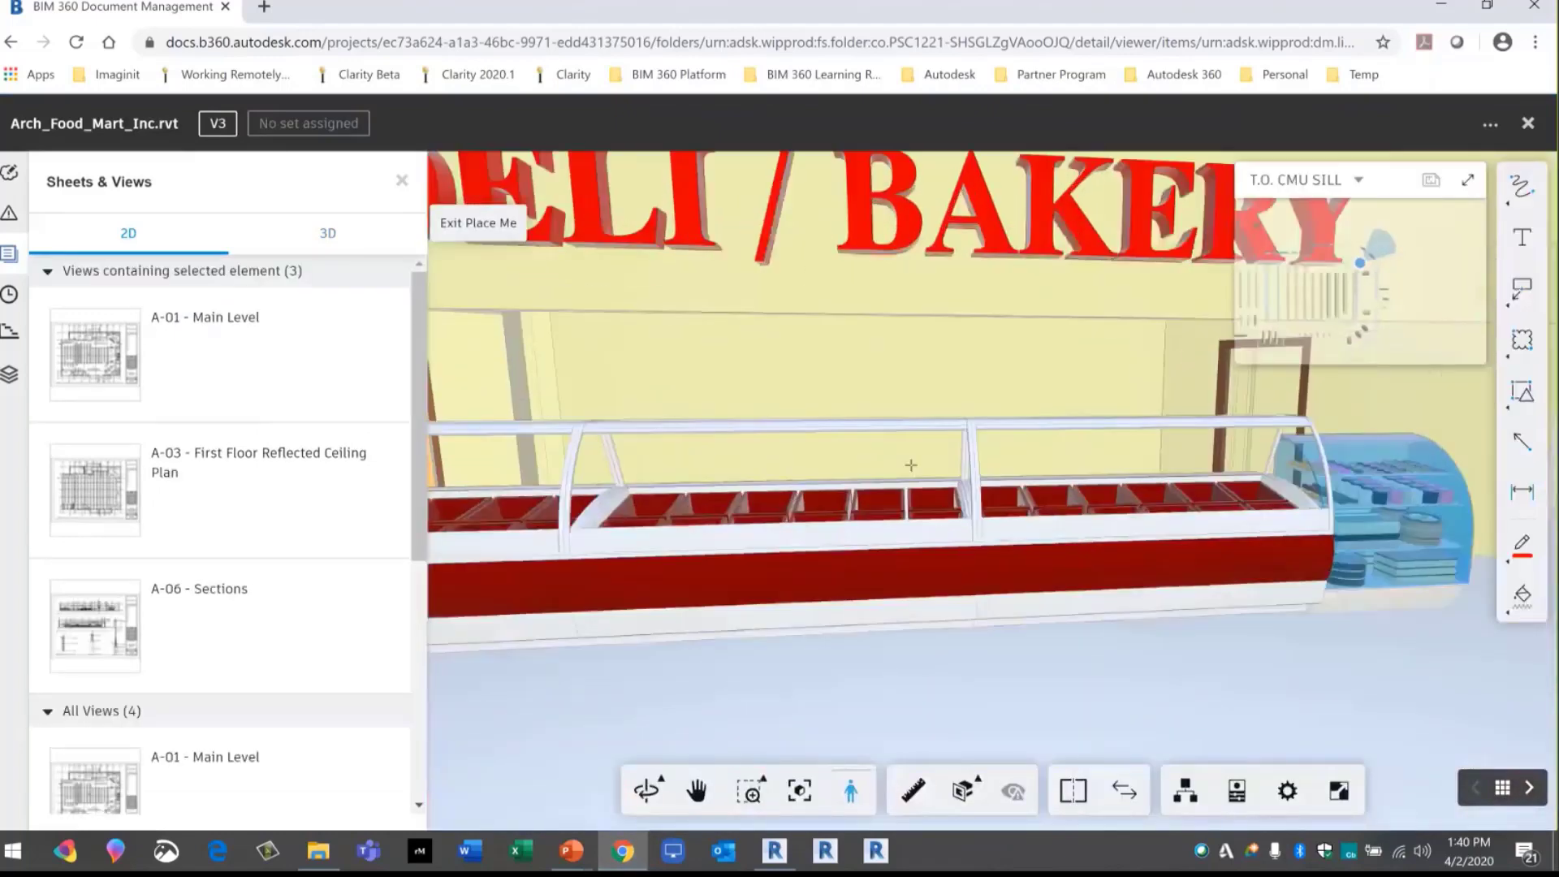
drag(911, 465, 766, 448)
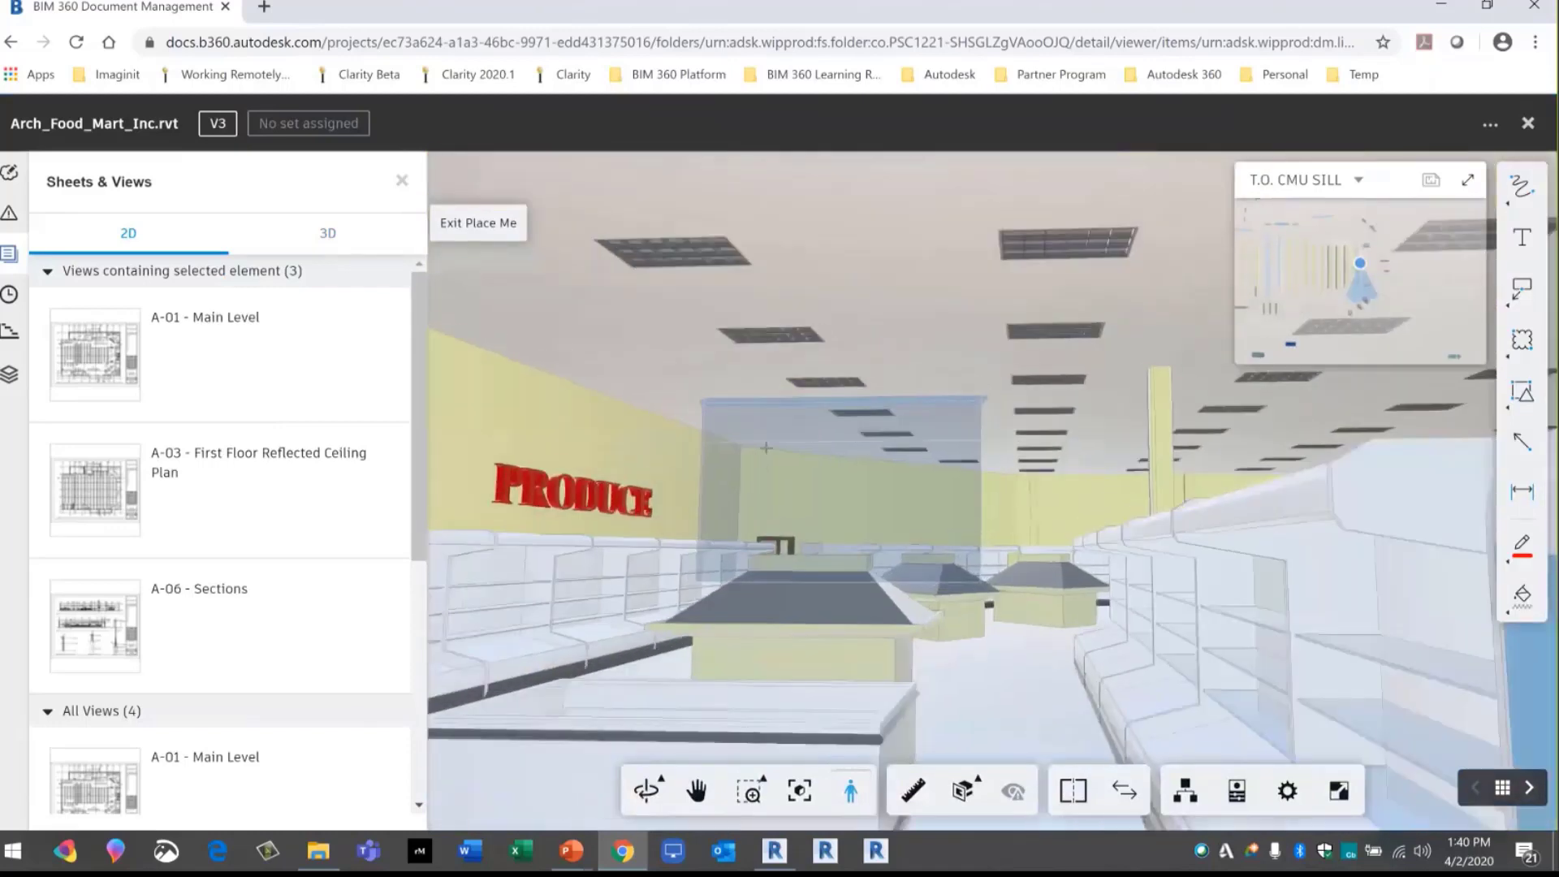
Return to the 3D Project Review view and cut the building with a Y section plane
click(365, 227)
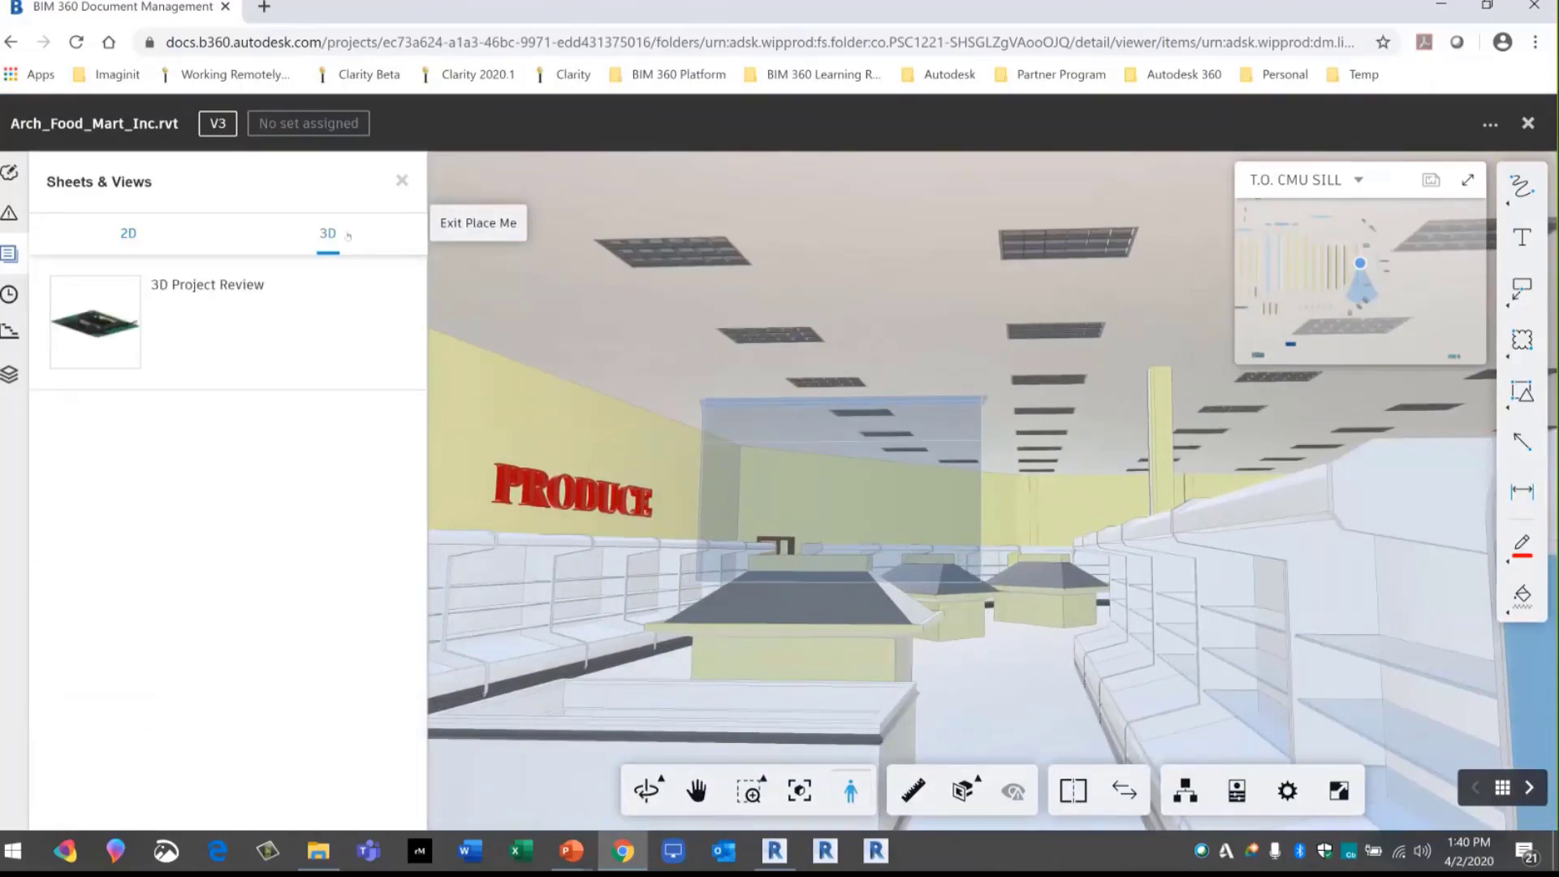
click(91, 324)
click(913, 789)
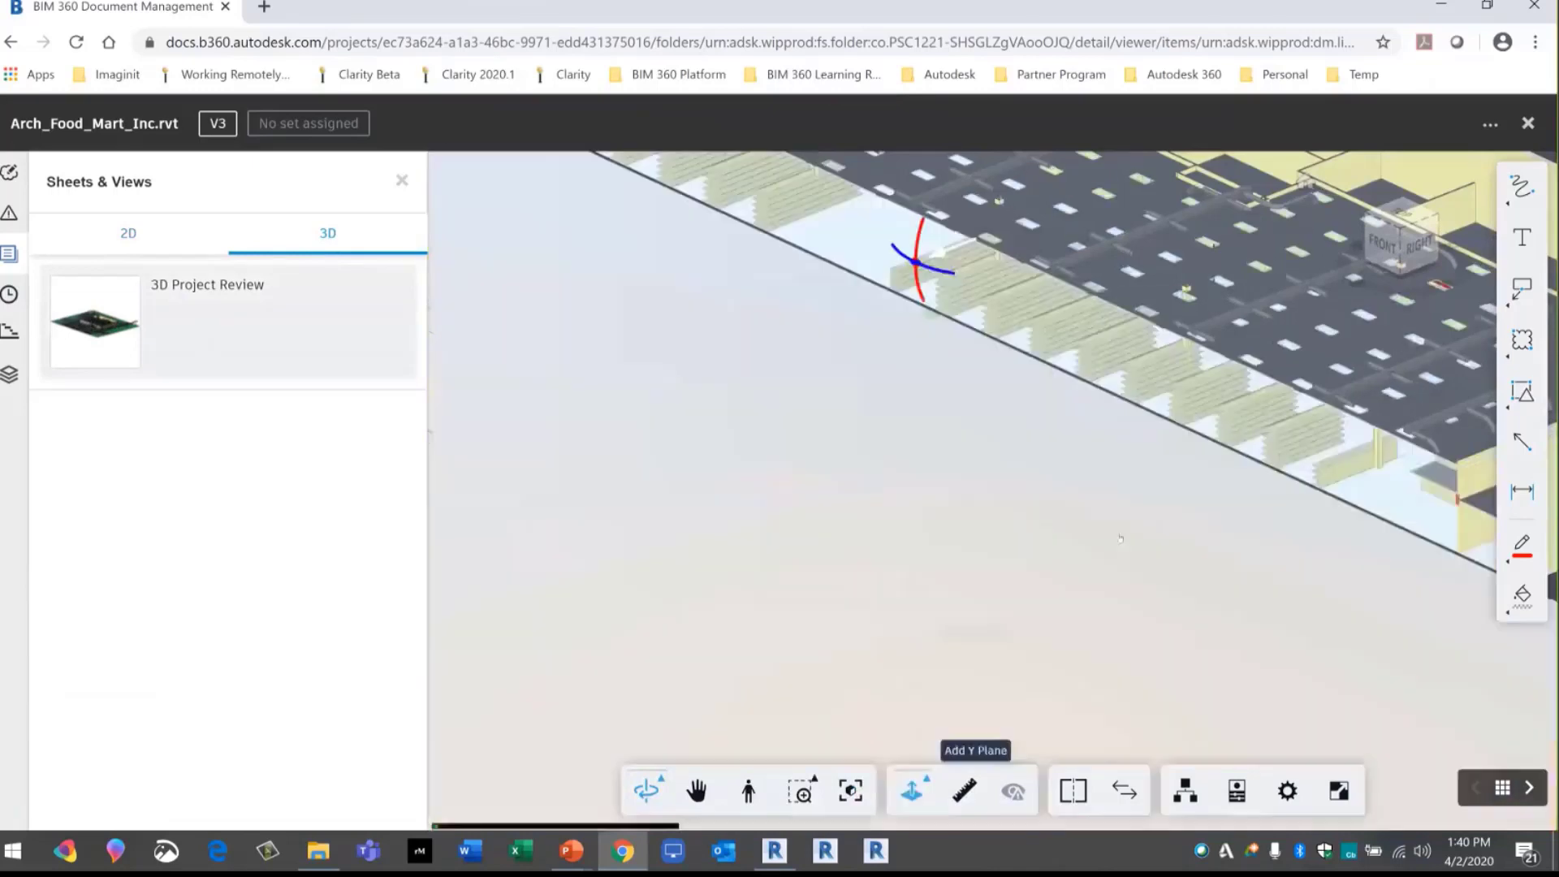
scroll(1068, 400, down, 3)
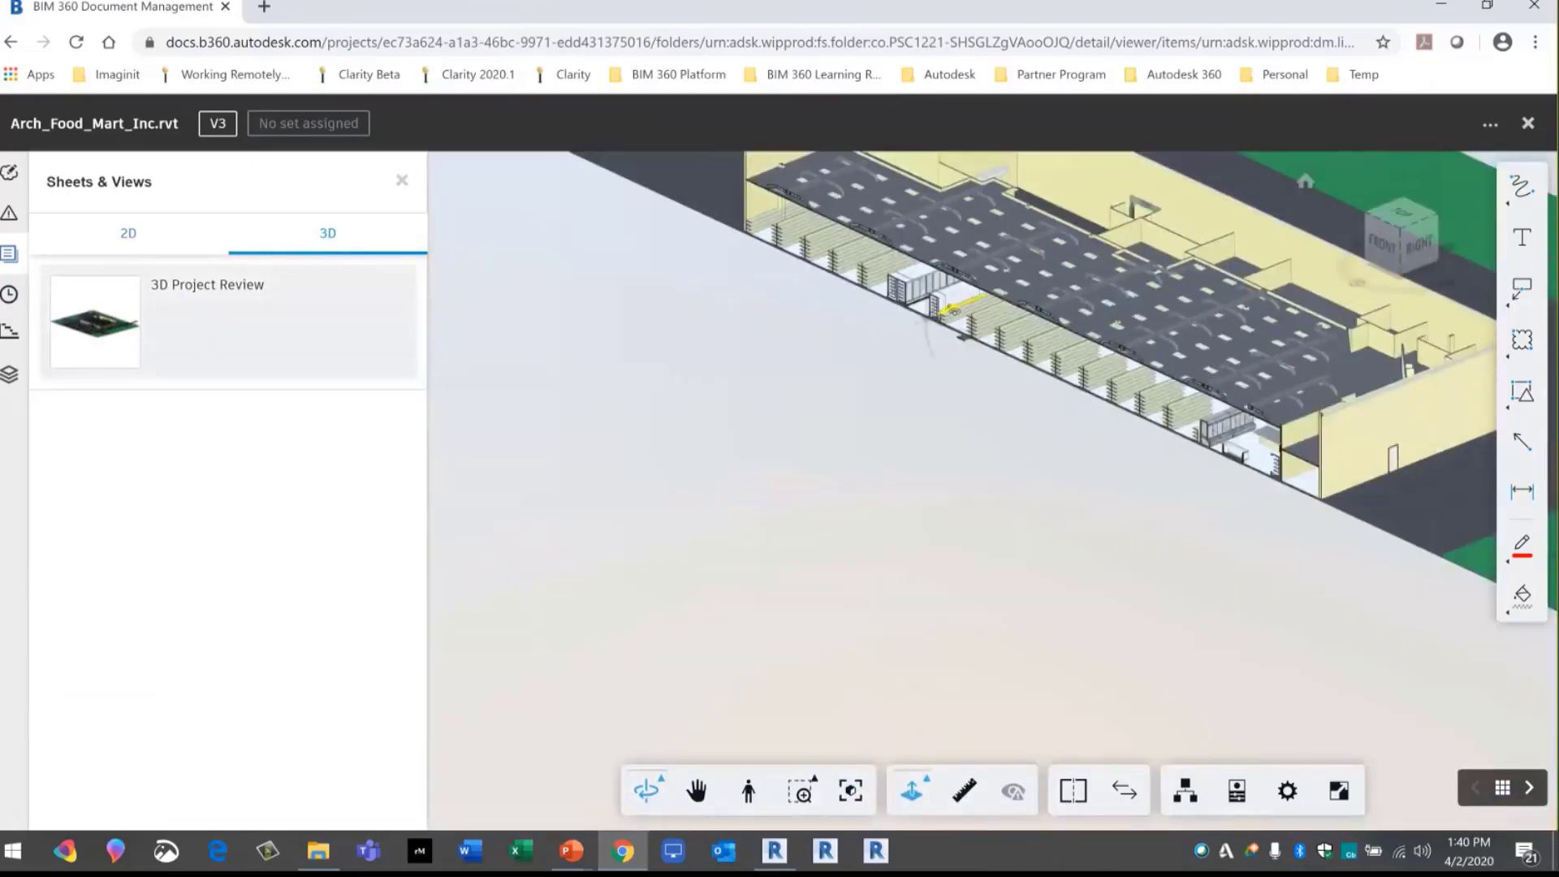
Slide the Y section plane through the building to inspect the shelving and front interior, and close the model viewer
middle_drag(936, 331, 730, 396)
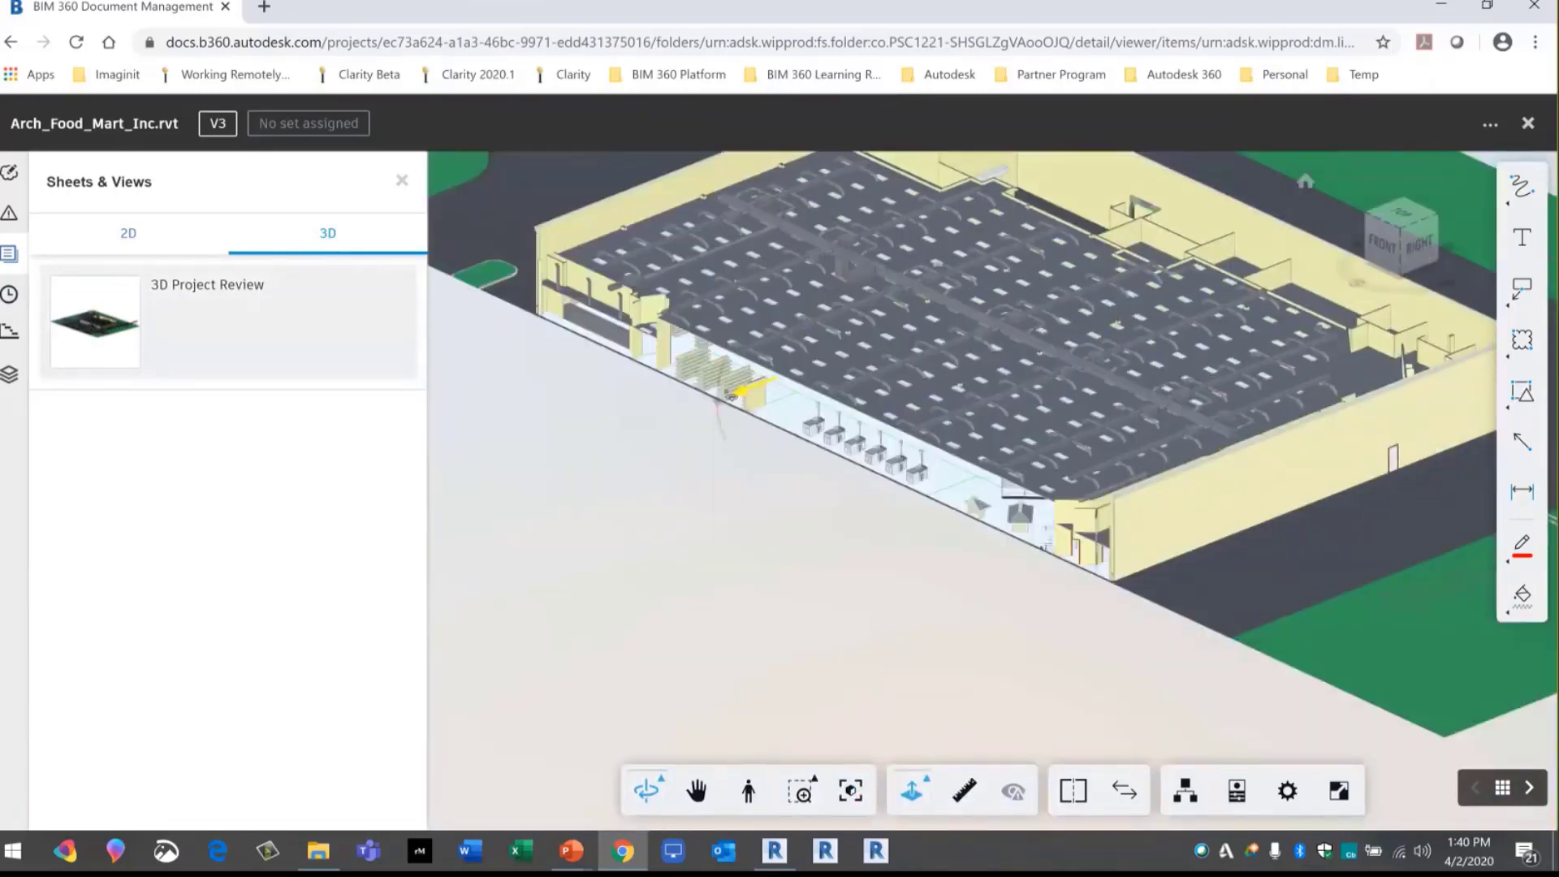
scroll(994, 398, up, 5)
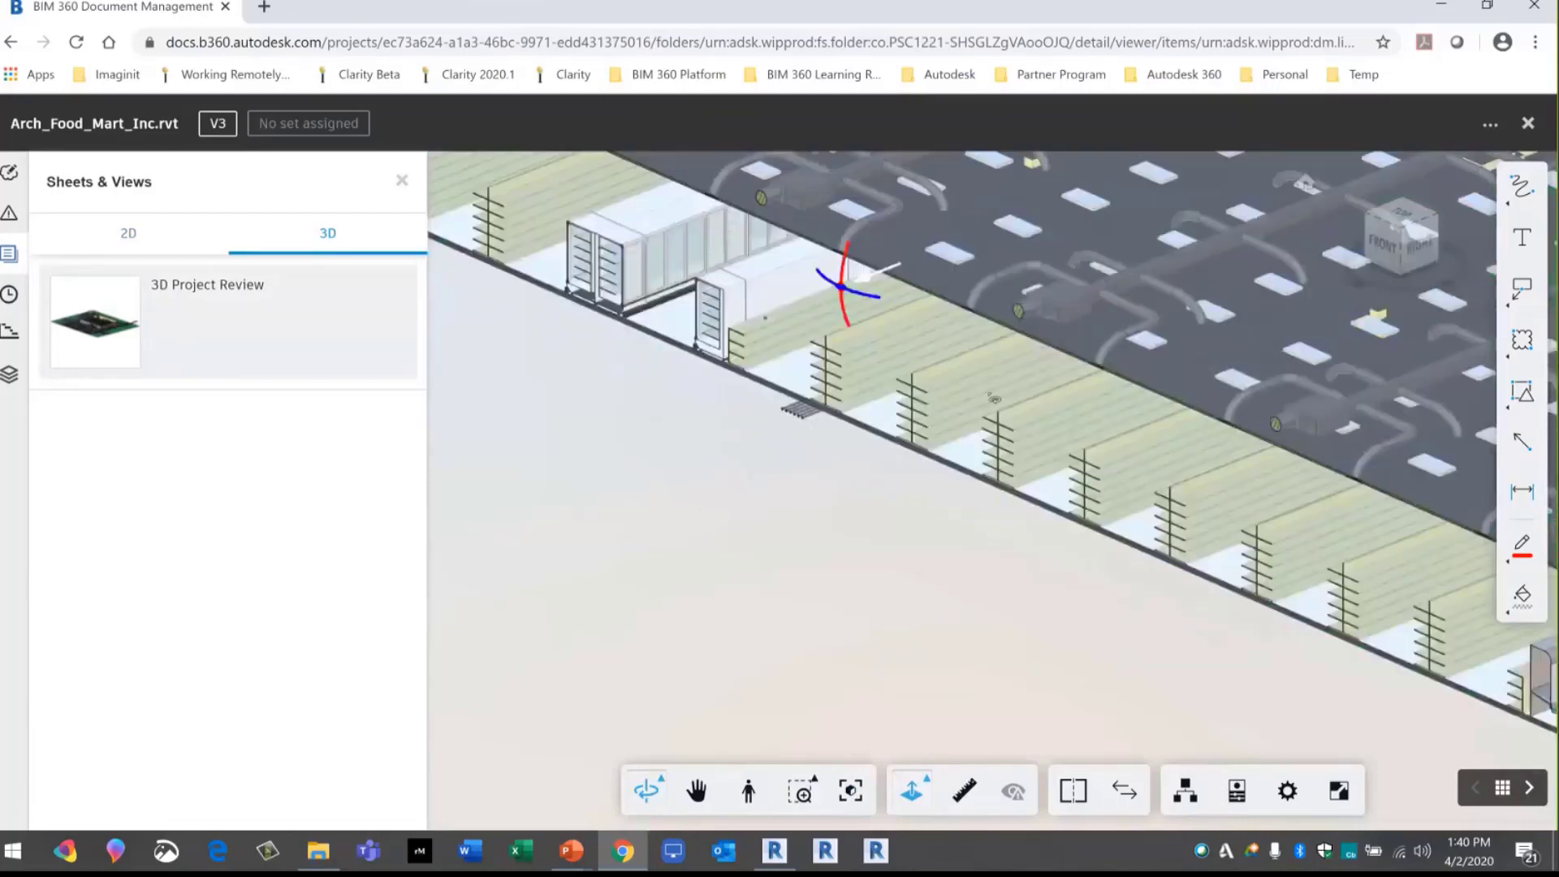
drag(995, 398, 870, 508)
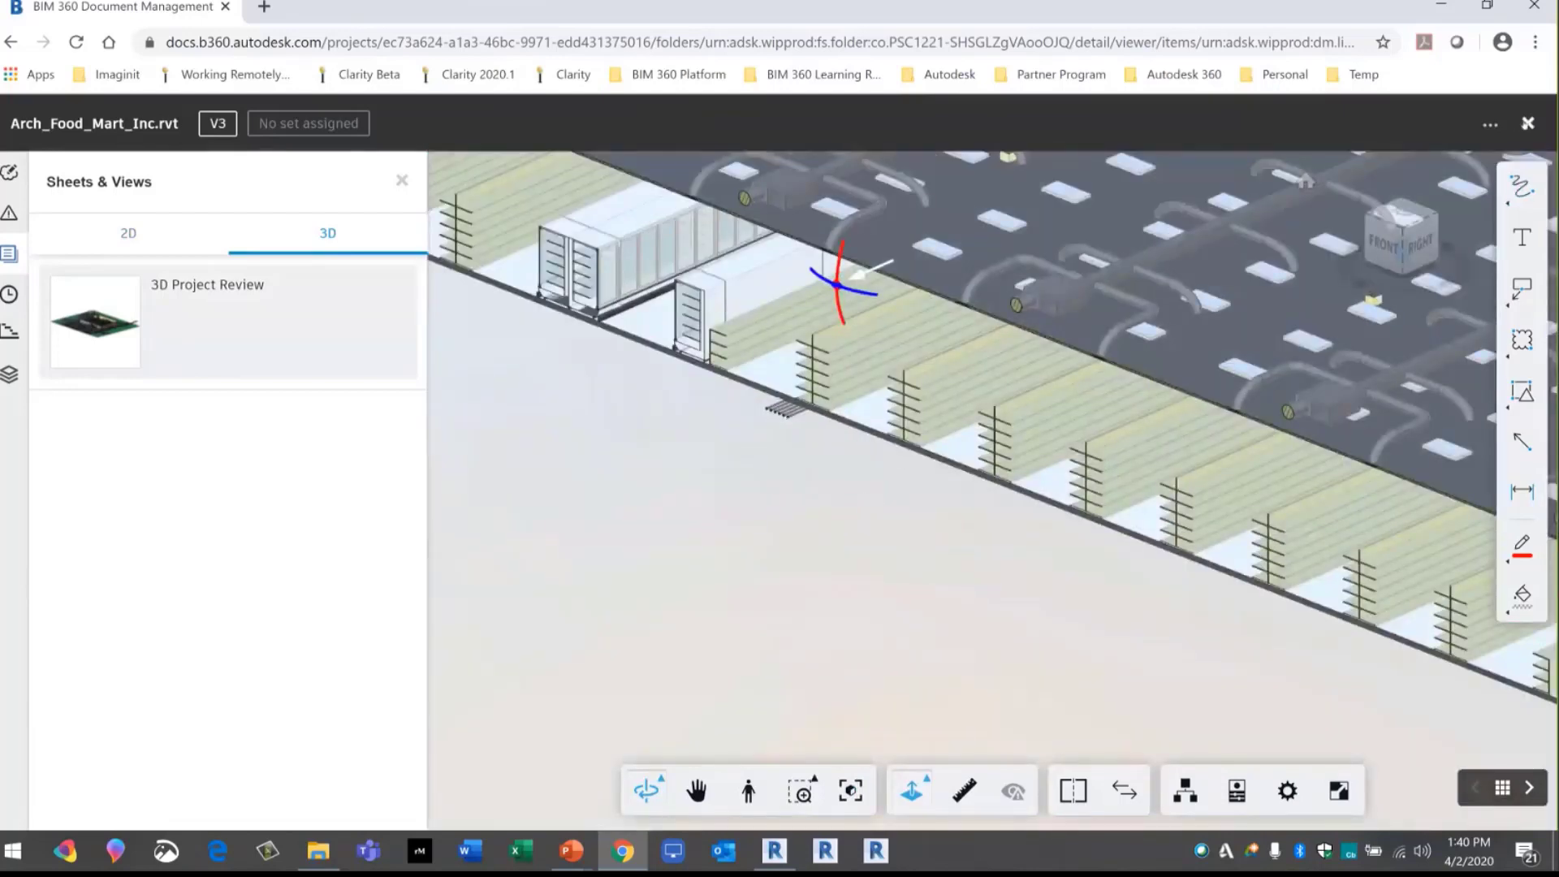
click(1528, 123)
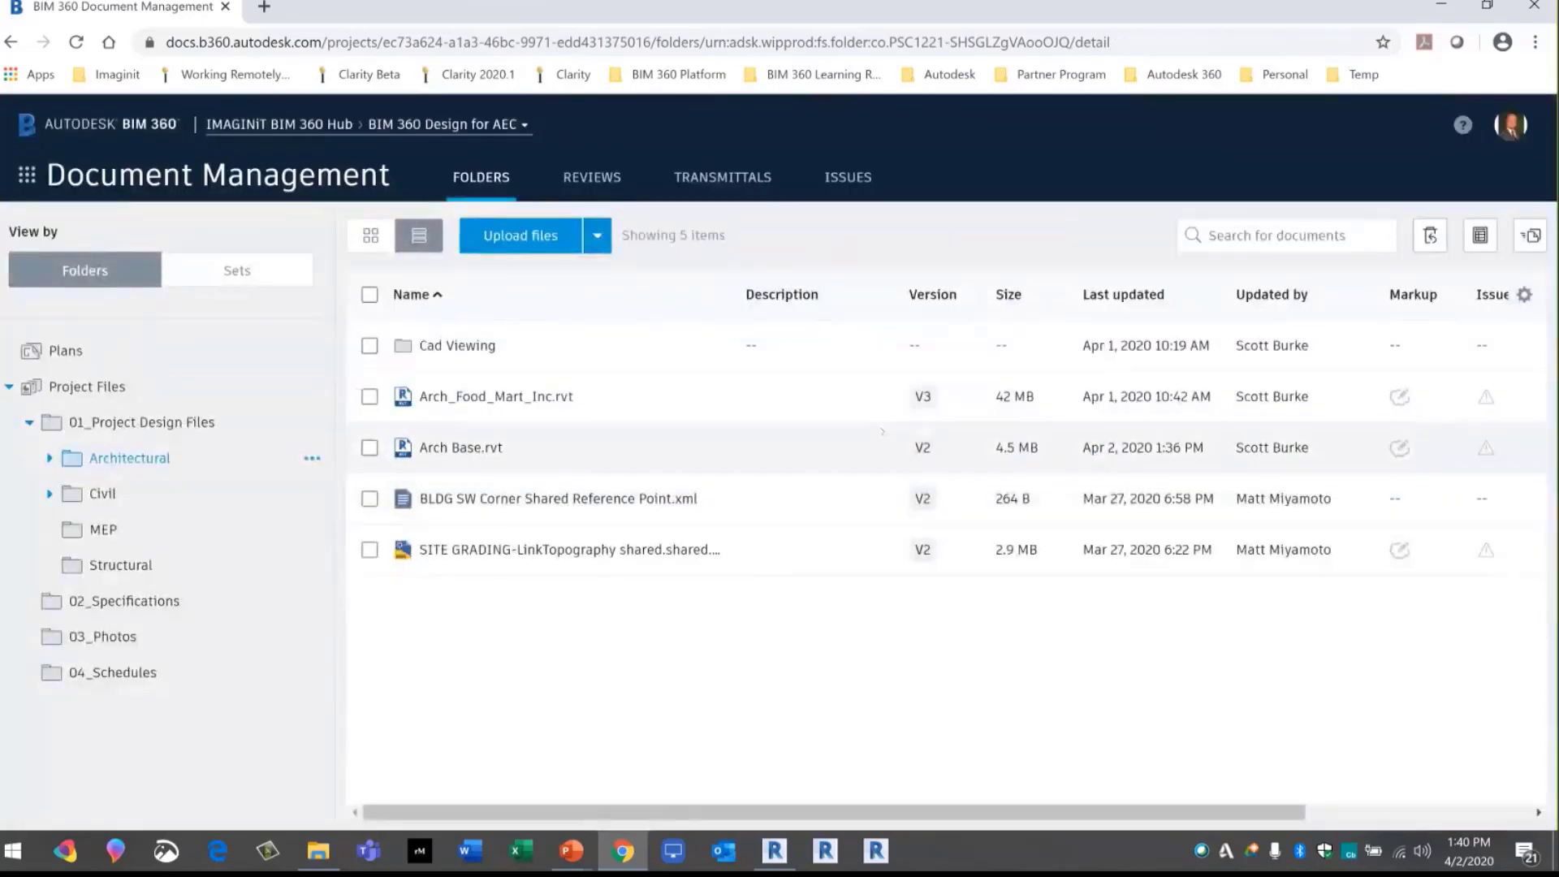
click(923, 398)
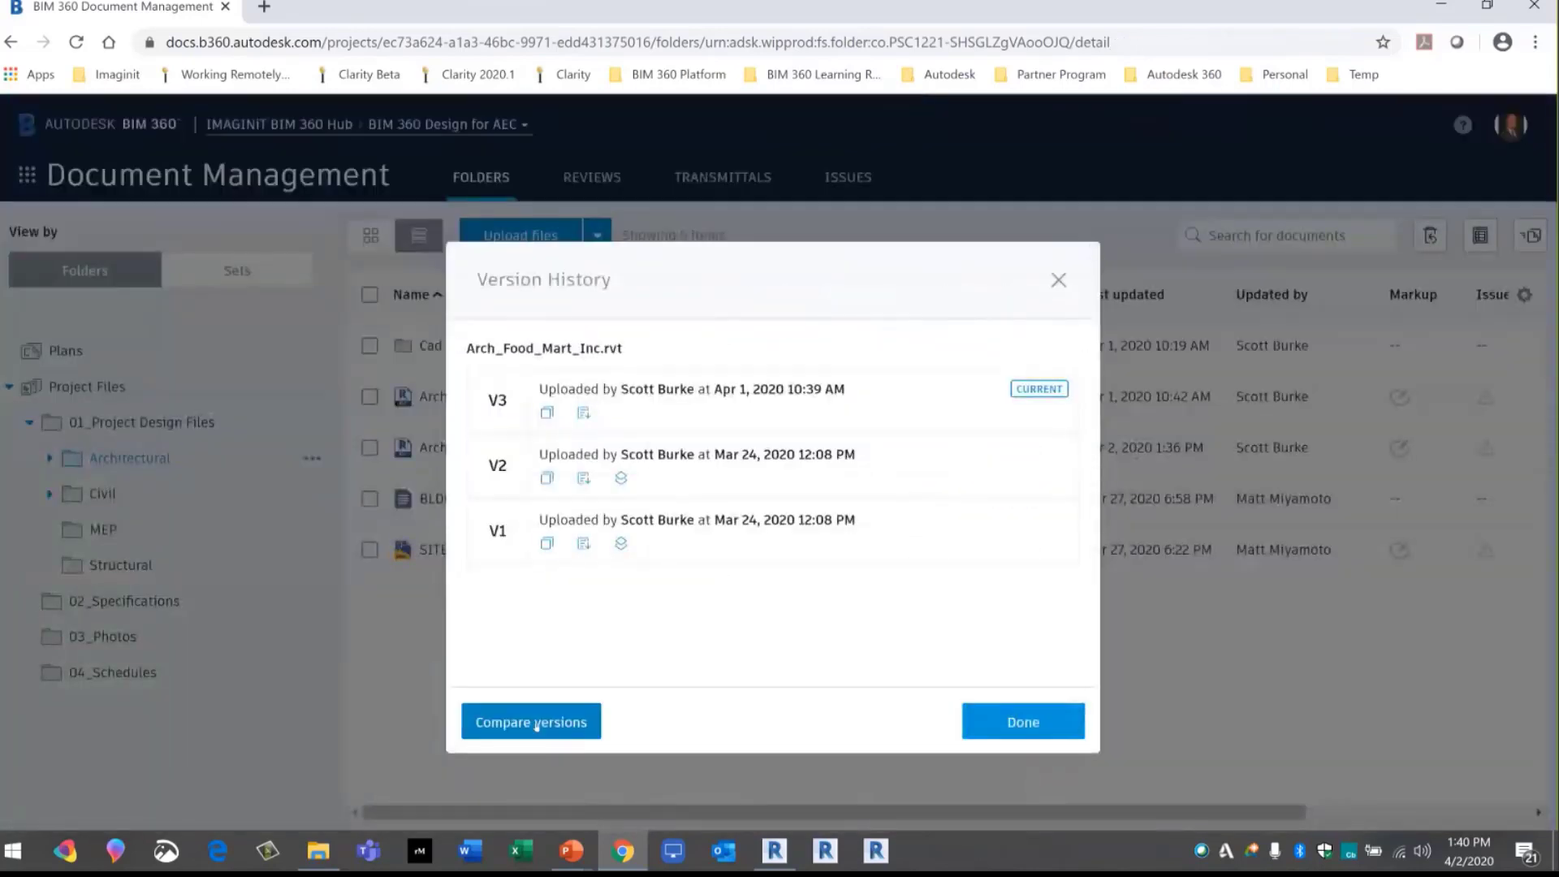
click(522, 721)
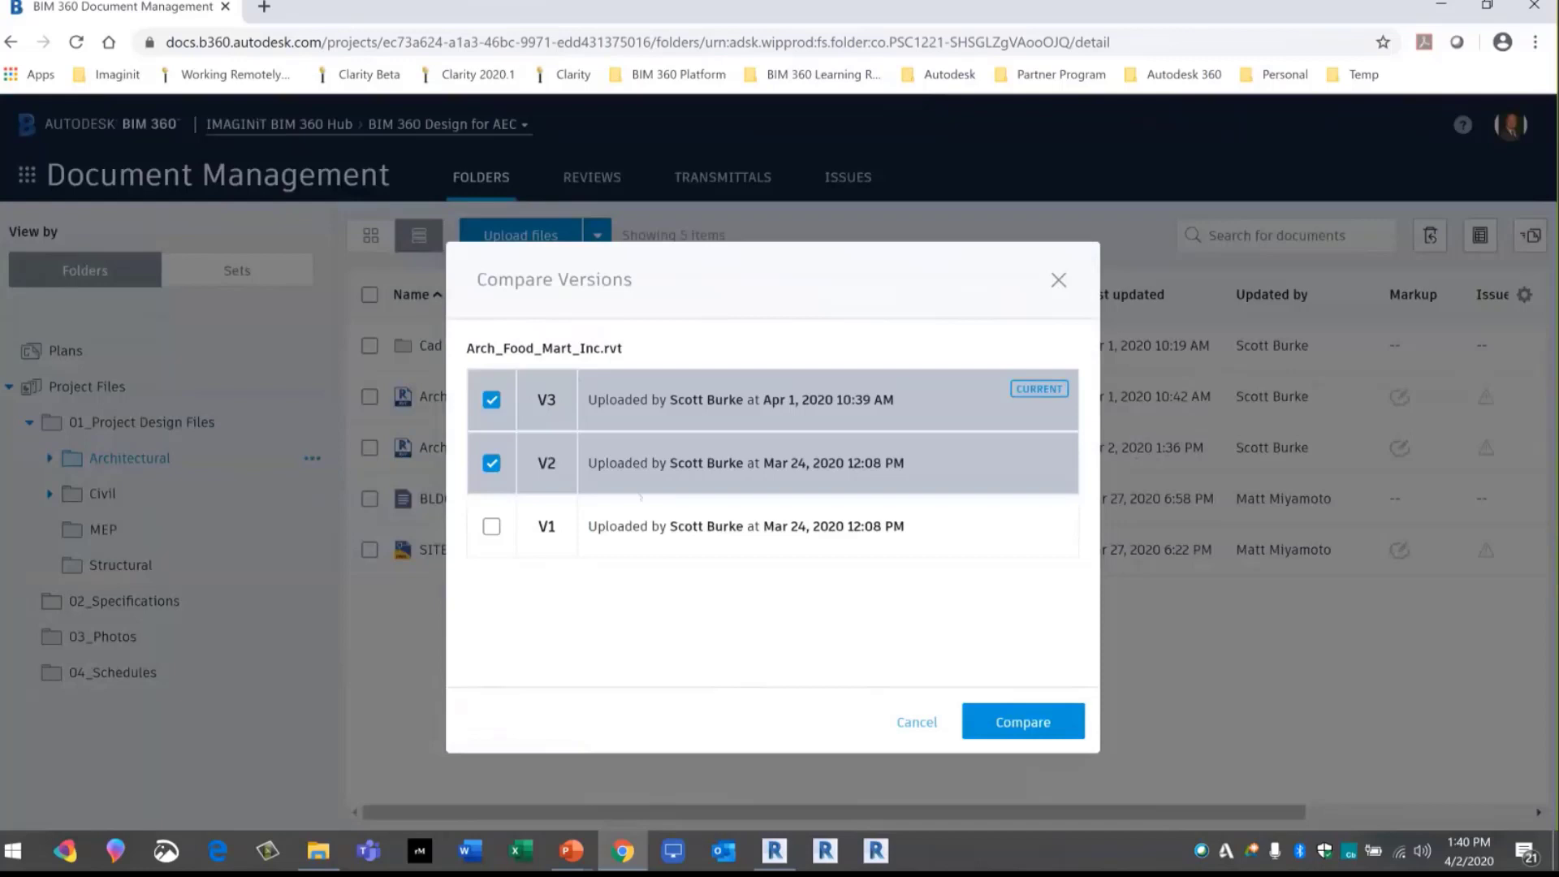
click(1023, 721)
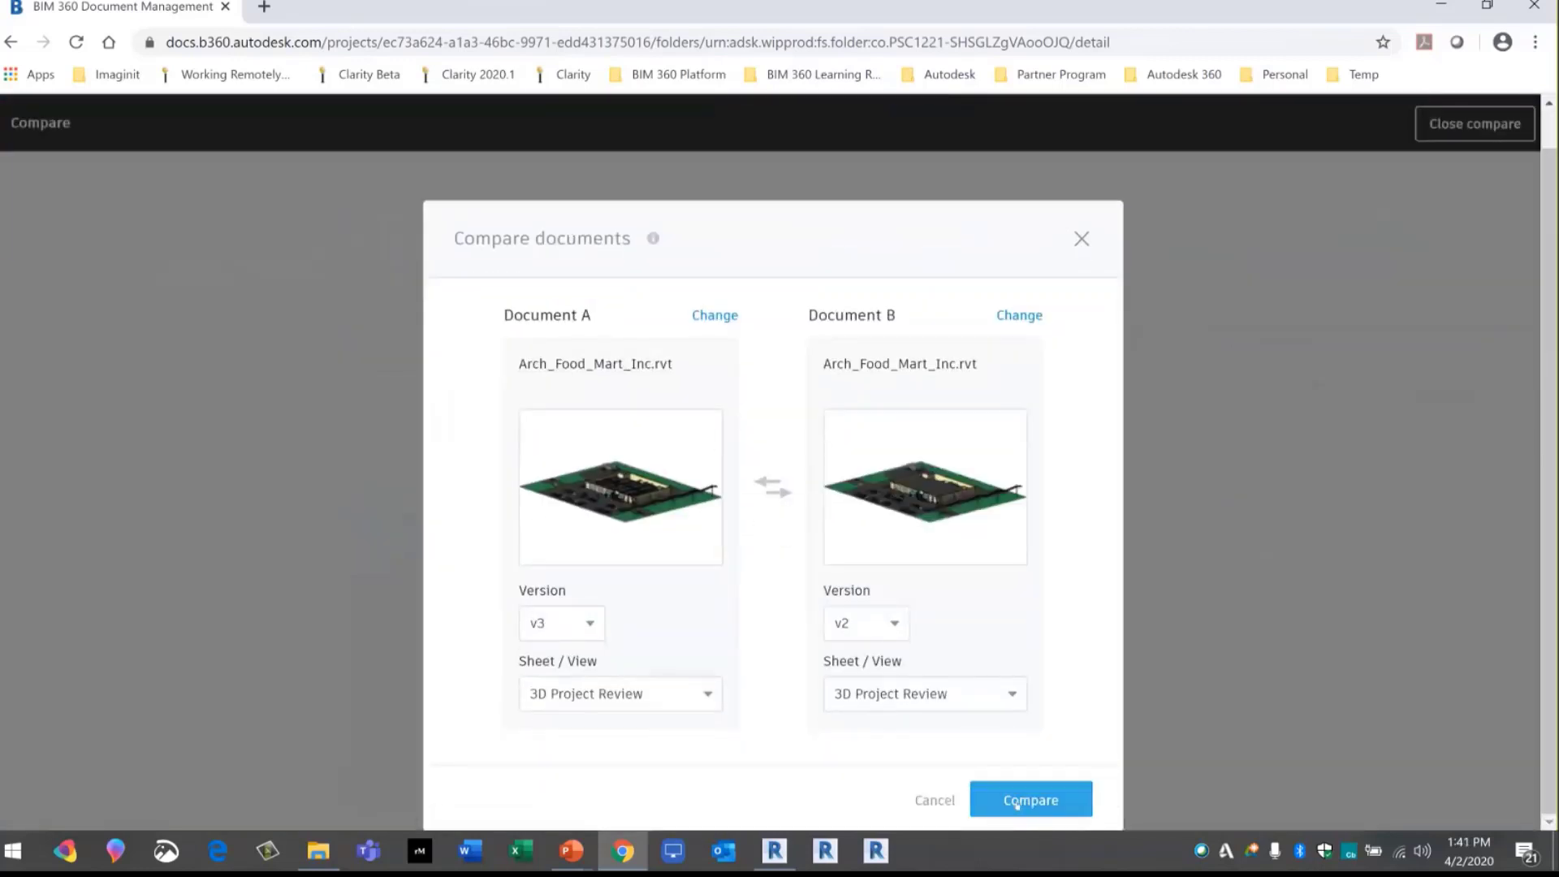
click(1034, 800)
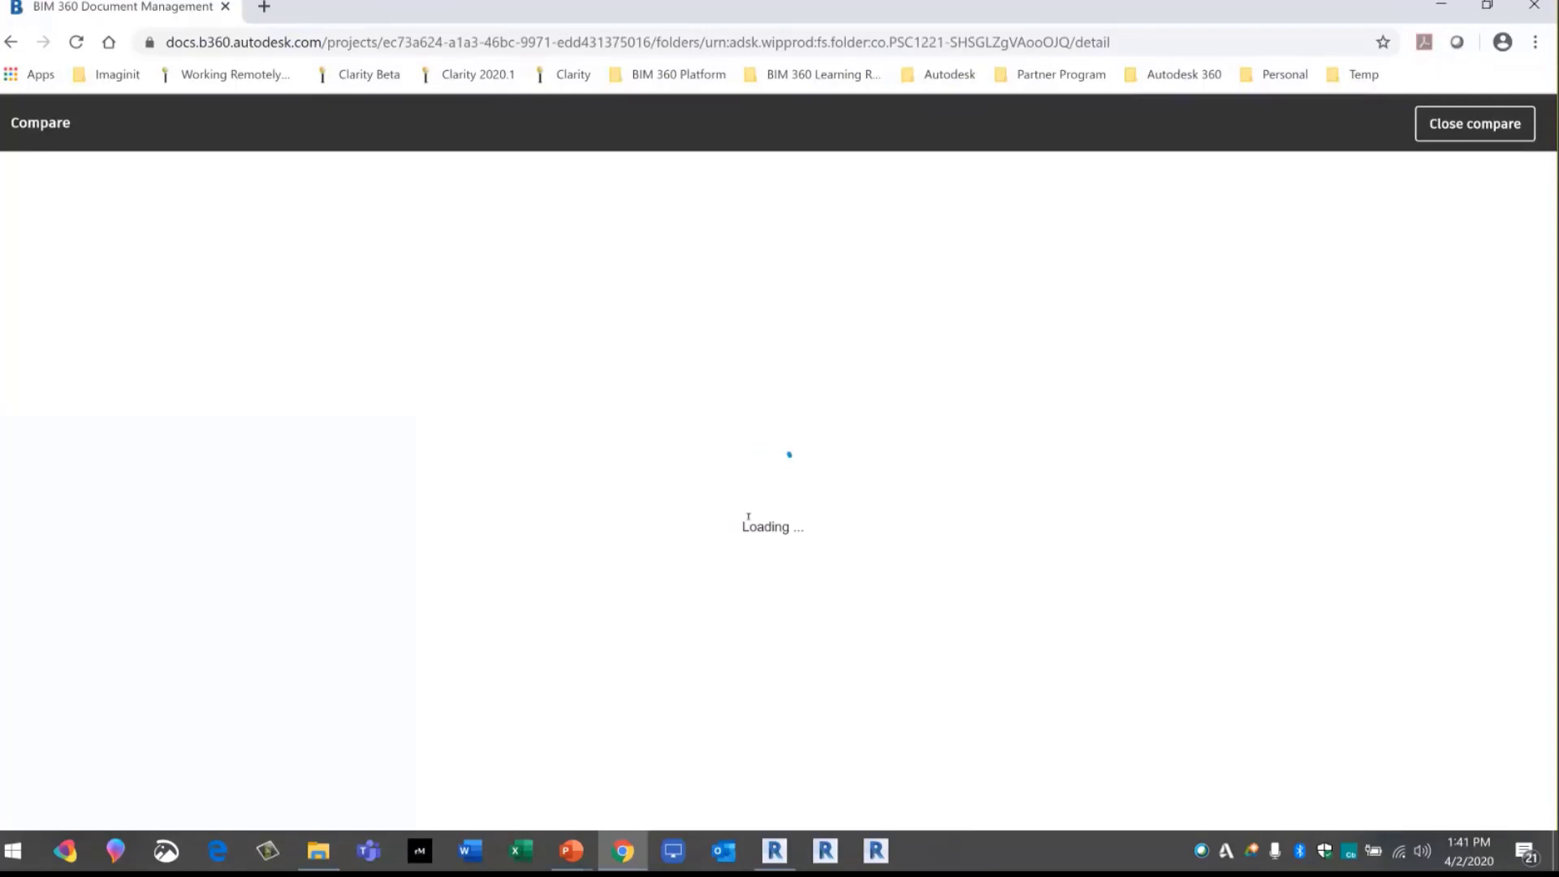
click(1467, 126)
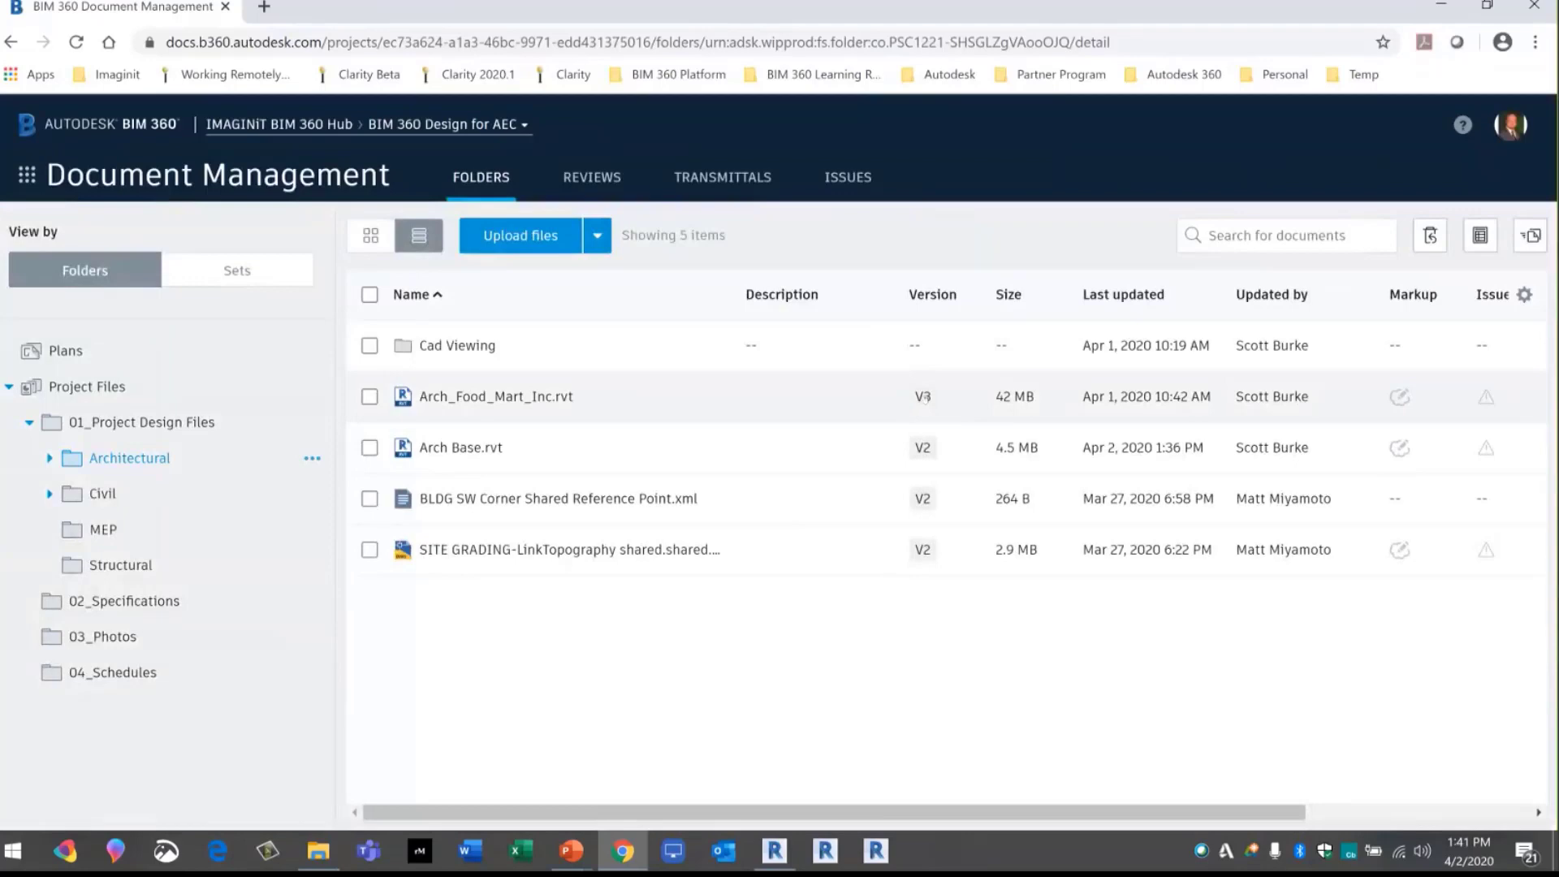
Compare versions V3 and V2 of Arch_Food_Mart_Inc.rvt in the 3D Project Review view
click(923, 396)
click(532, 721)
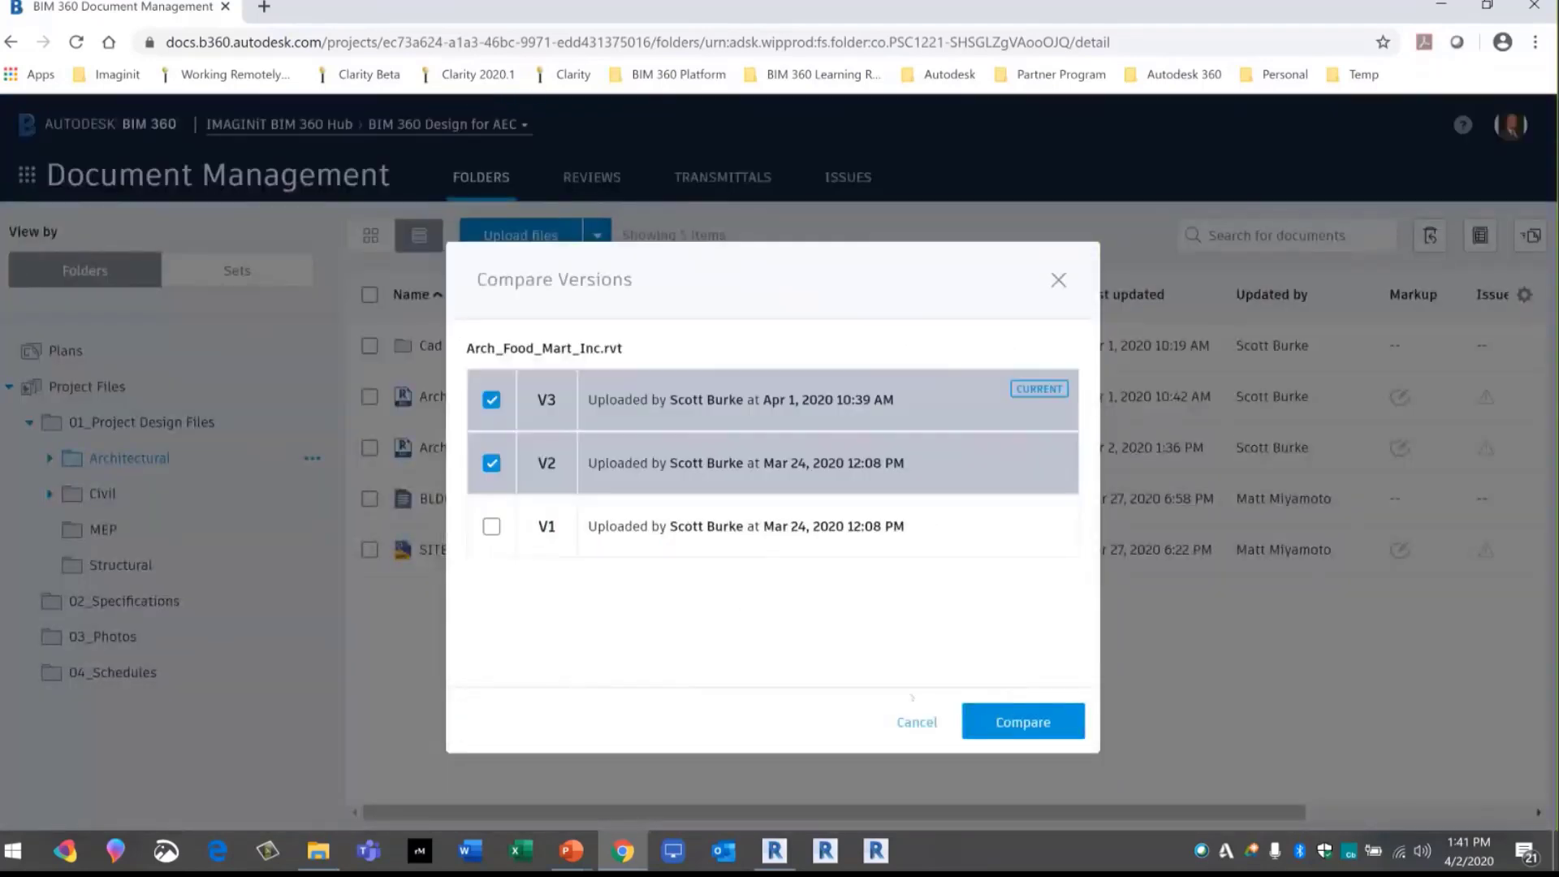
click(1009, 730)
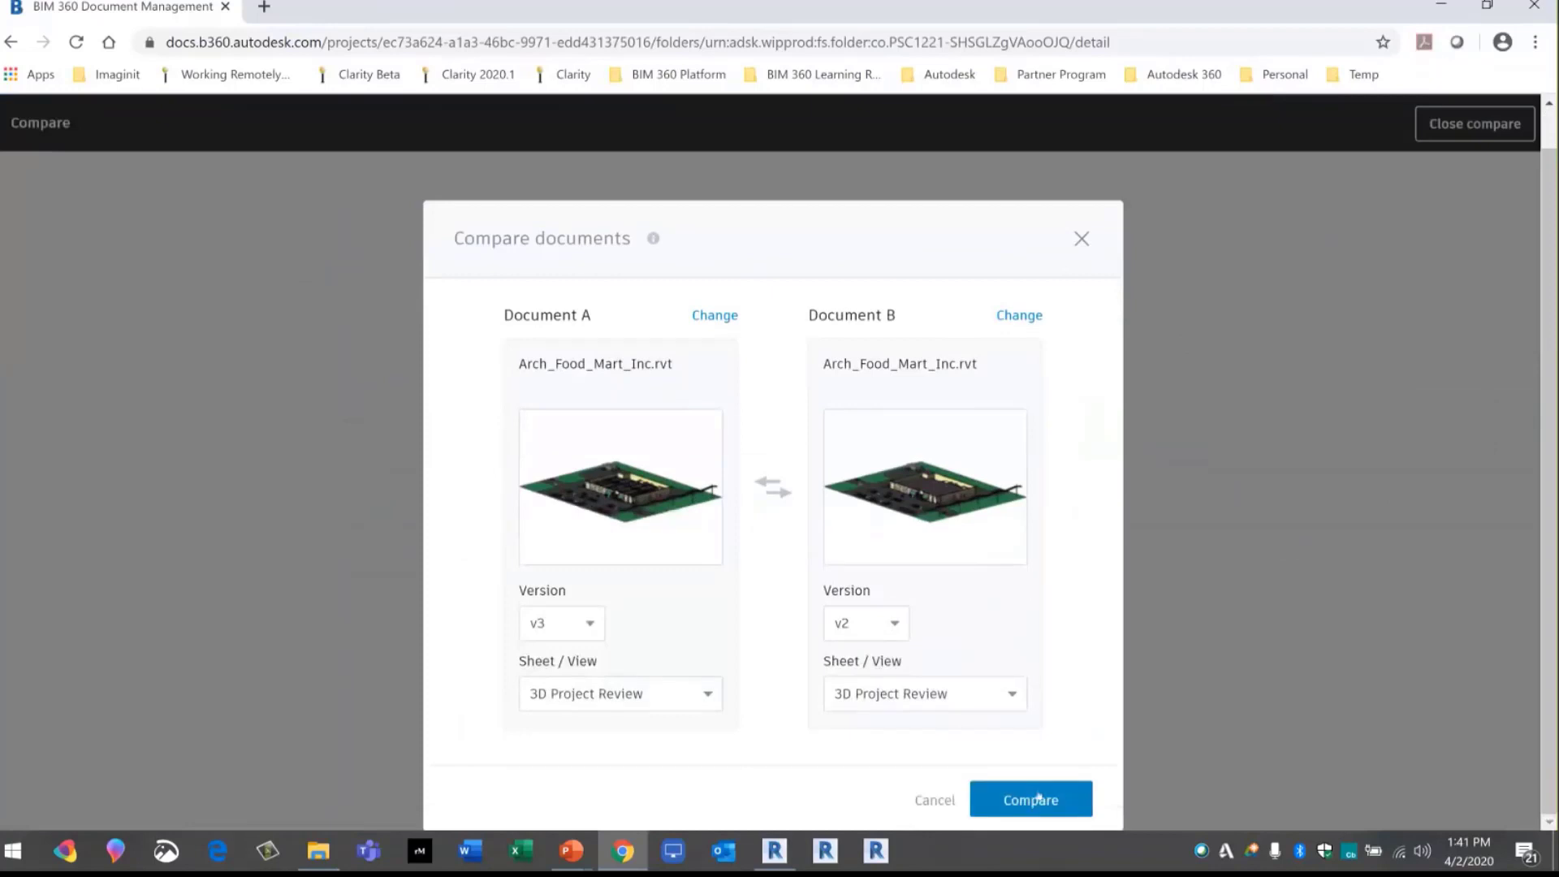
click(1032, 799)
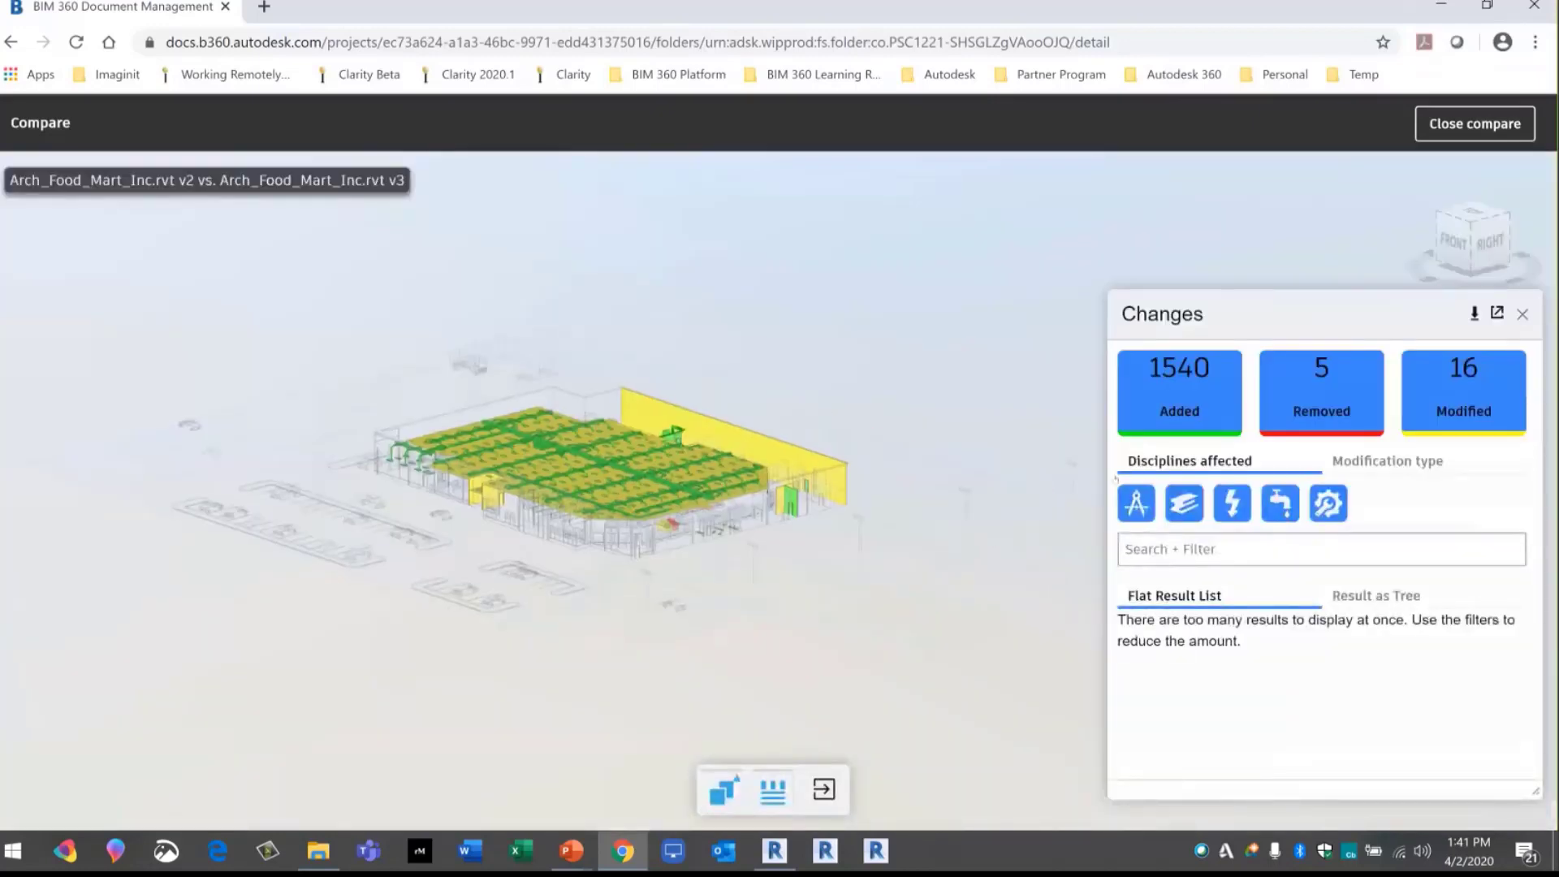
Filter the comparison to only the removed elements and review them, and switch the filter to only the modified elements
click(1150, 379)
click(1462, 382)
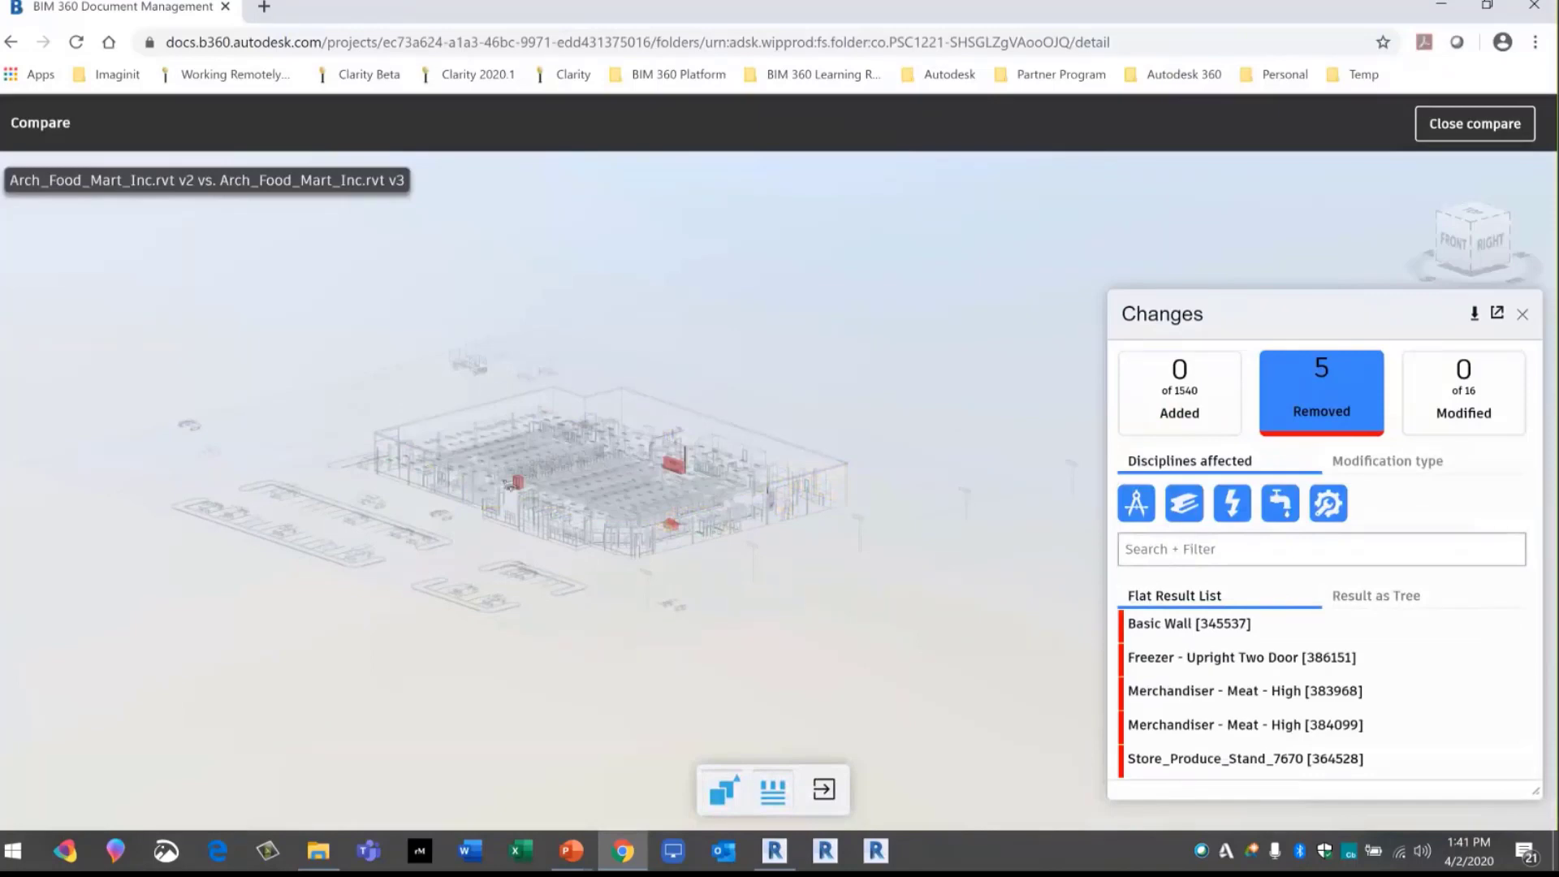
click(1349, 406)
click(1454, 402)
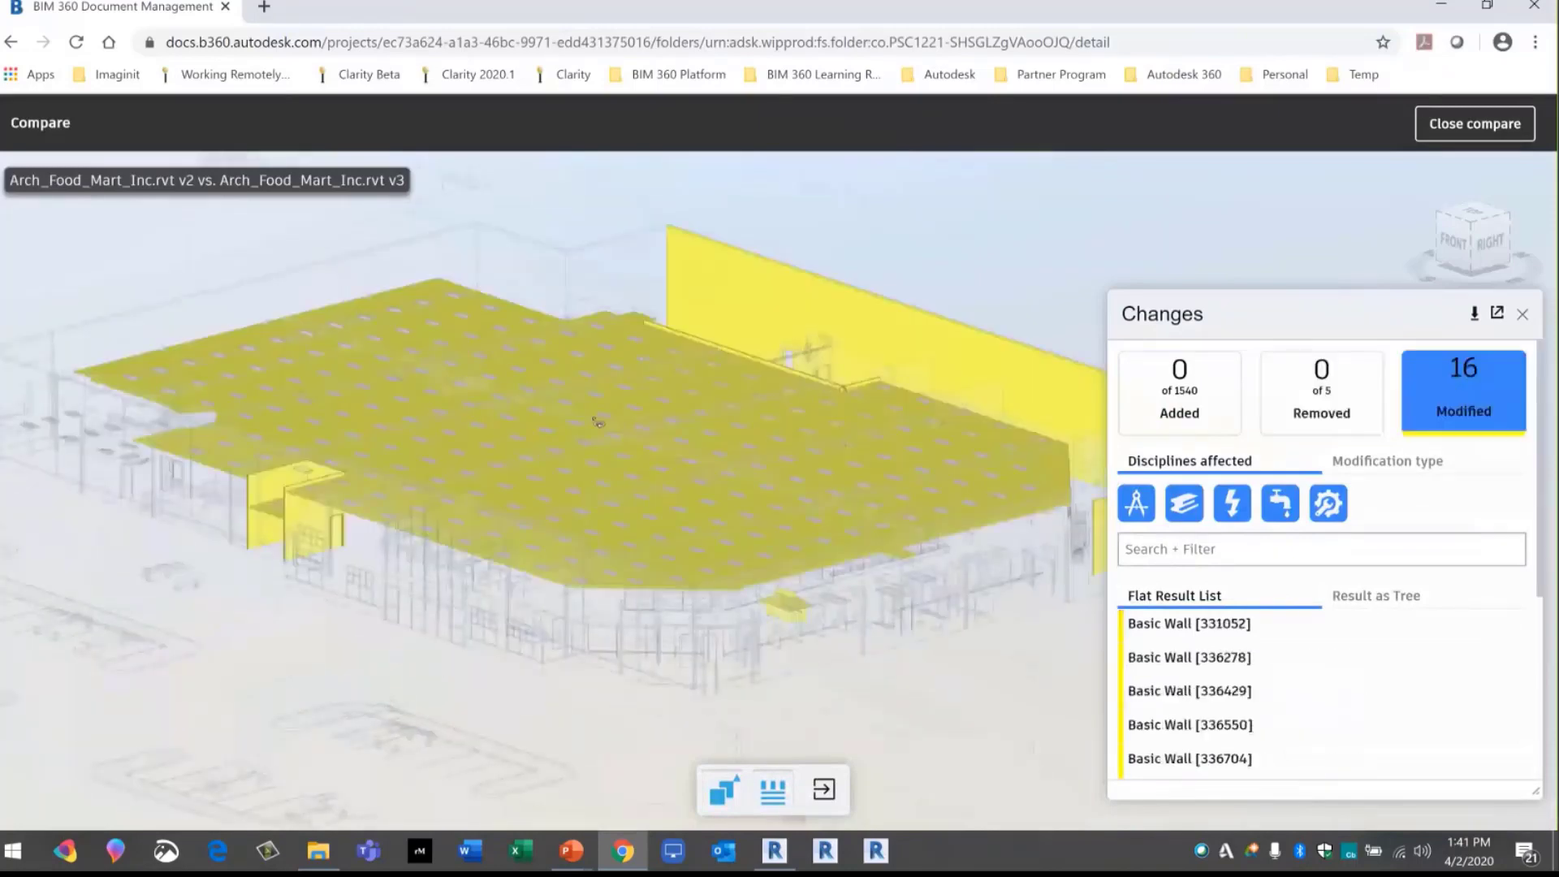
Show only the added elements in the comparison and inspect the ductwork and ceiling fixtures up close
click(1415, 404)
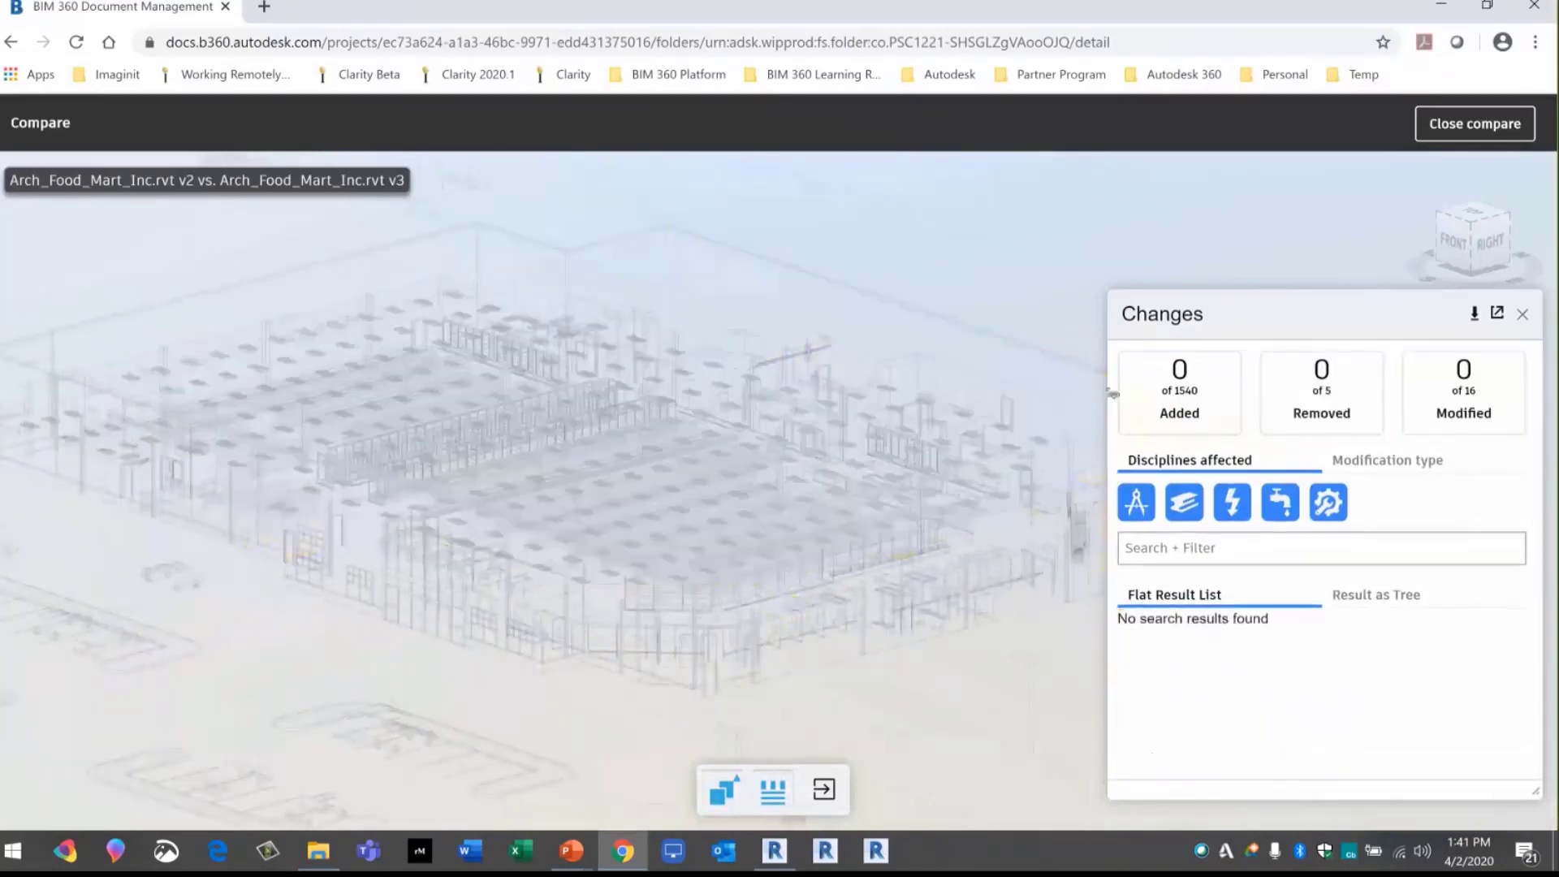
click(1161, 389)
scroll(690, 447, down, 5)
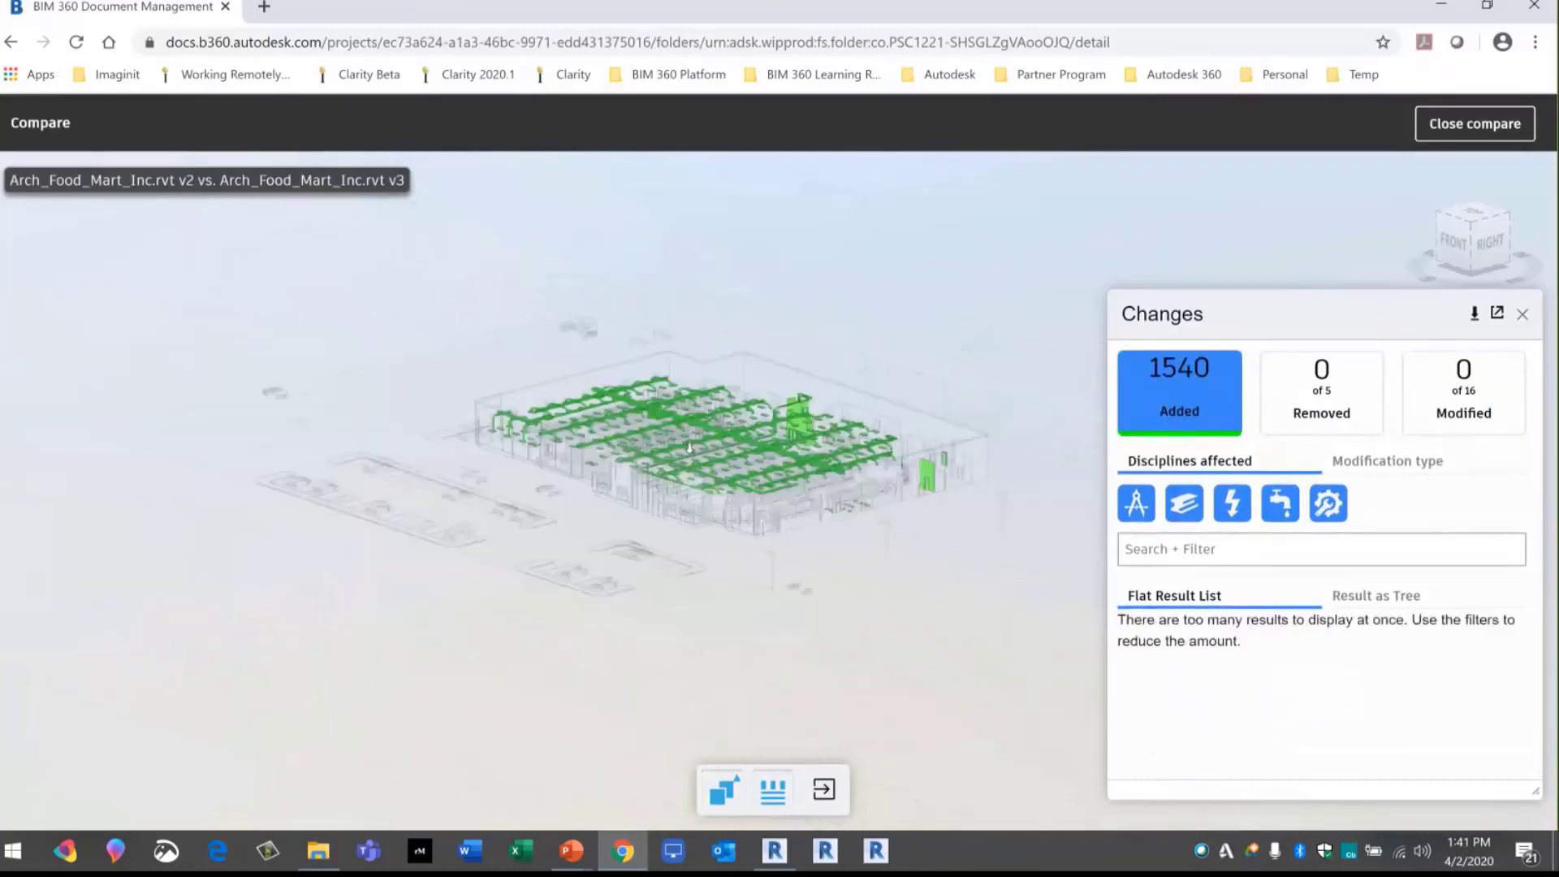
scroll(689, 448, up, 5)
scroll(715, 438, up, 5)
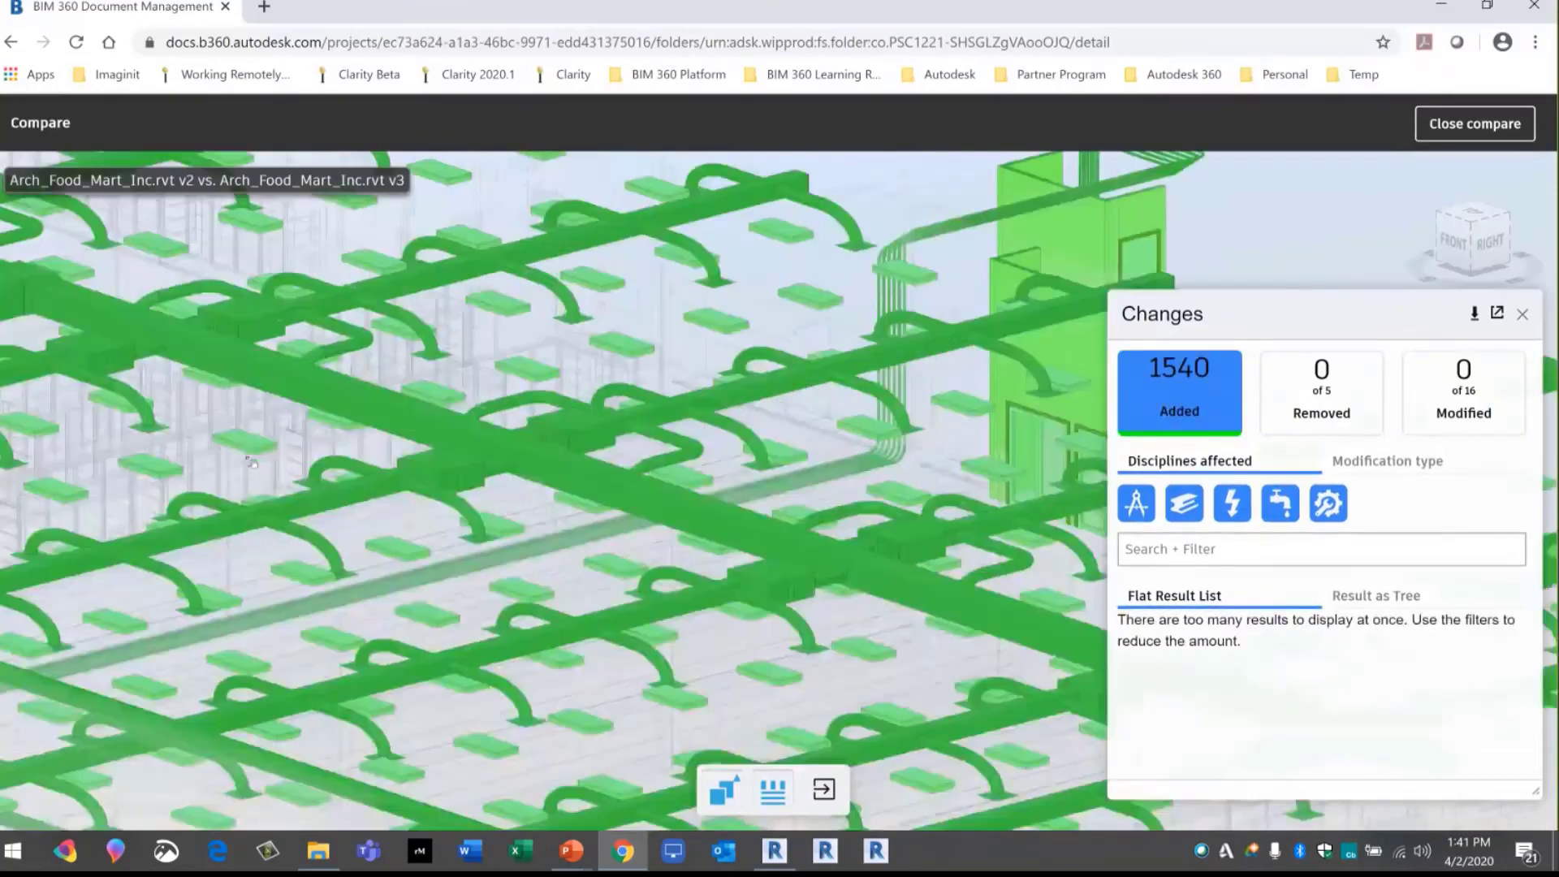
drag(252, 462, 736, 507)
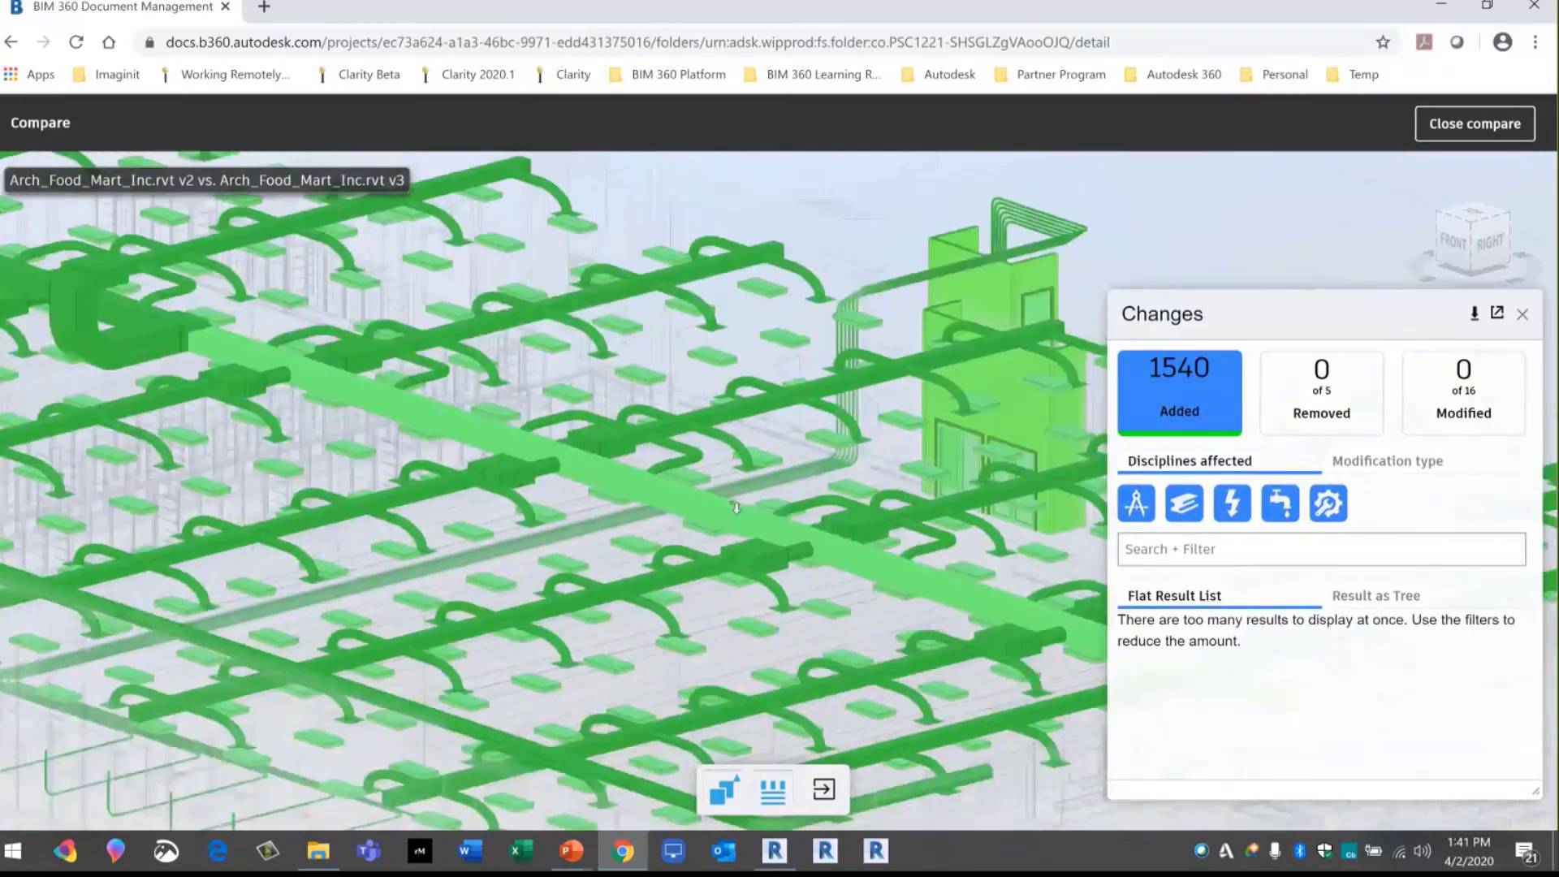
scroll(737, 508, down, 5)
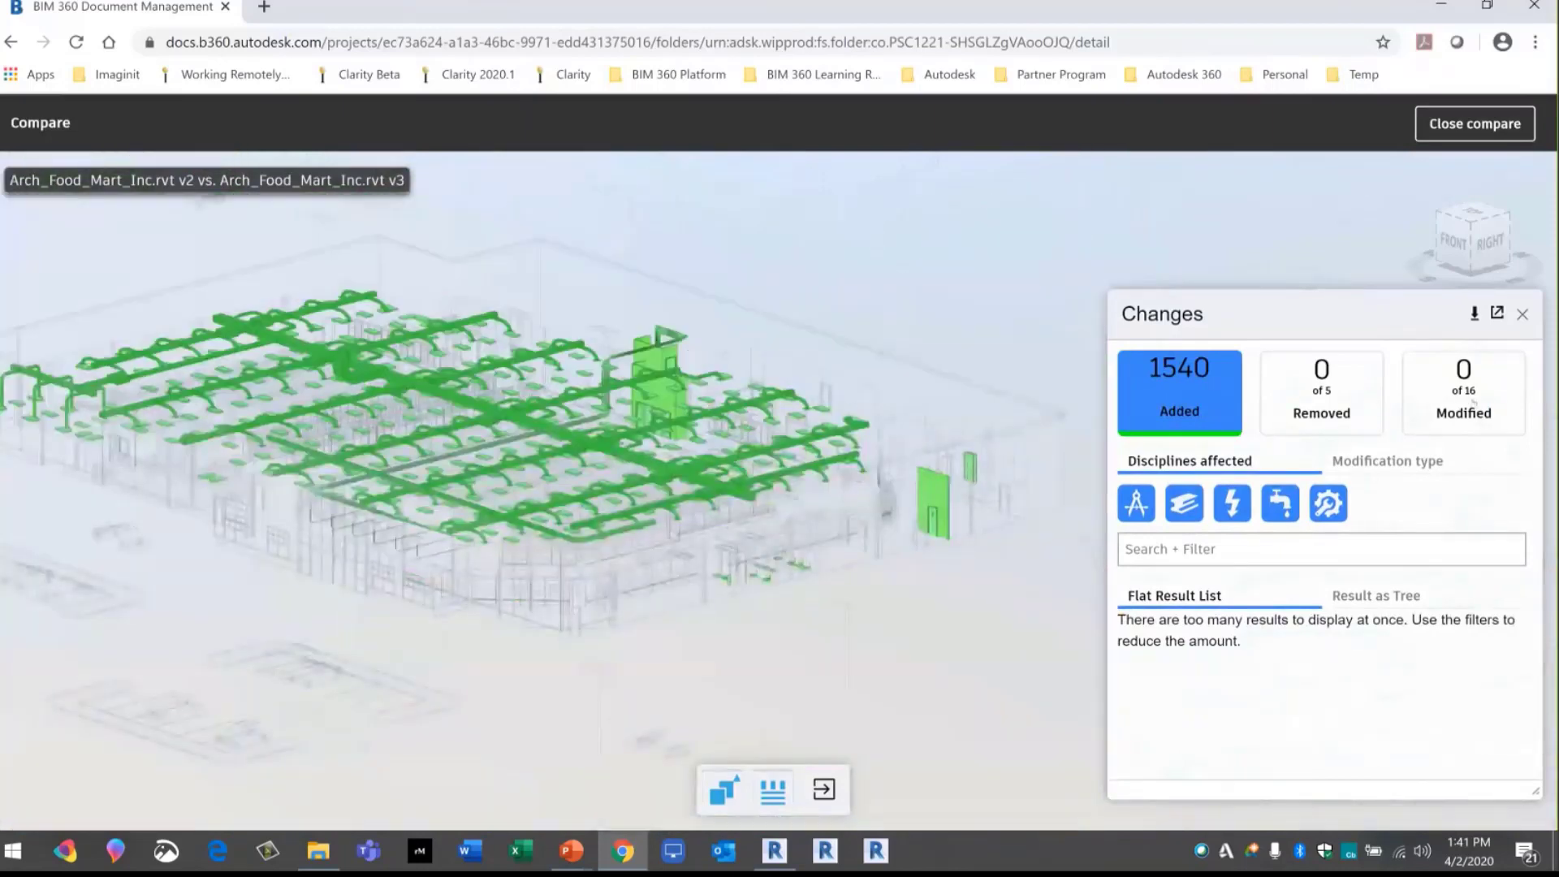
Show only the modified elements and examine the change information of the Single-Flush door in the modified walls
click(1472, 400)
drag(781, 567, 546, 511)
scroll(546, 511, up, 10)
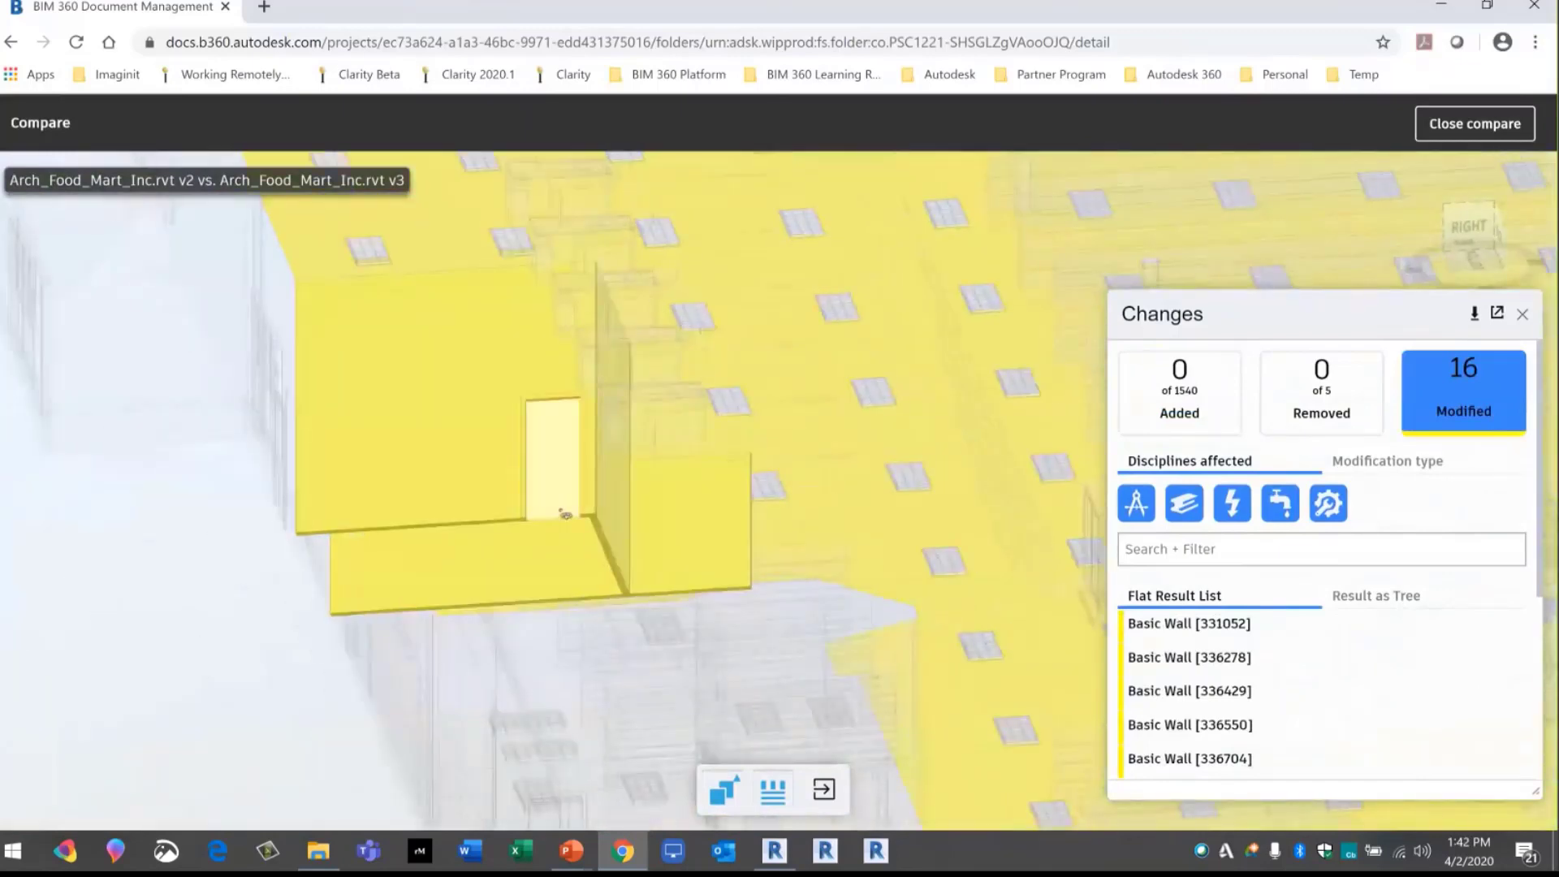
click(557, 518)
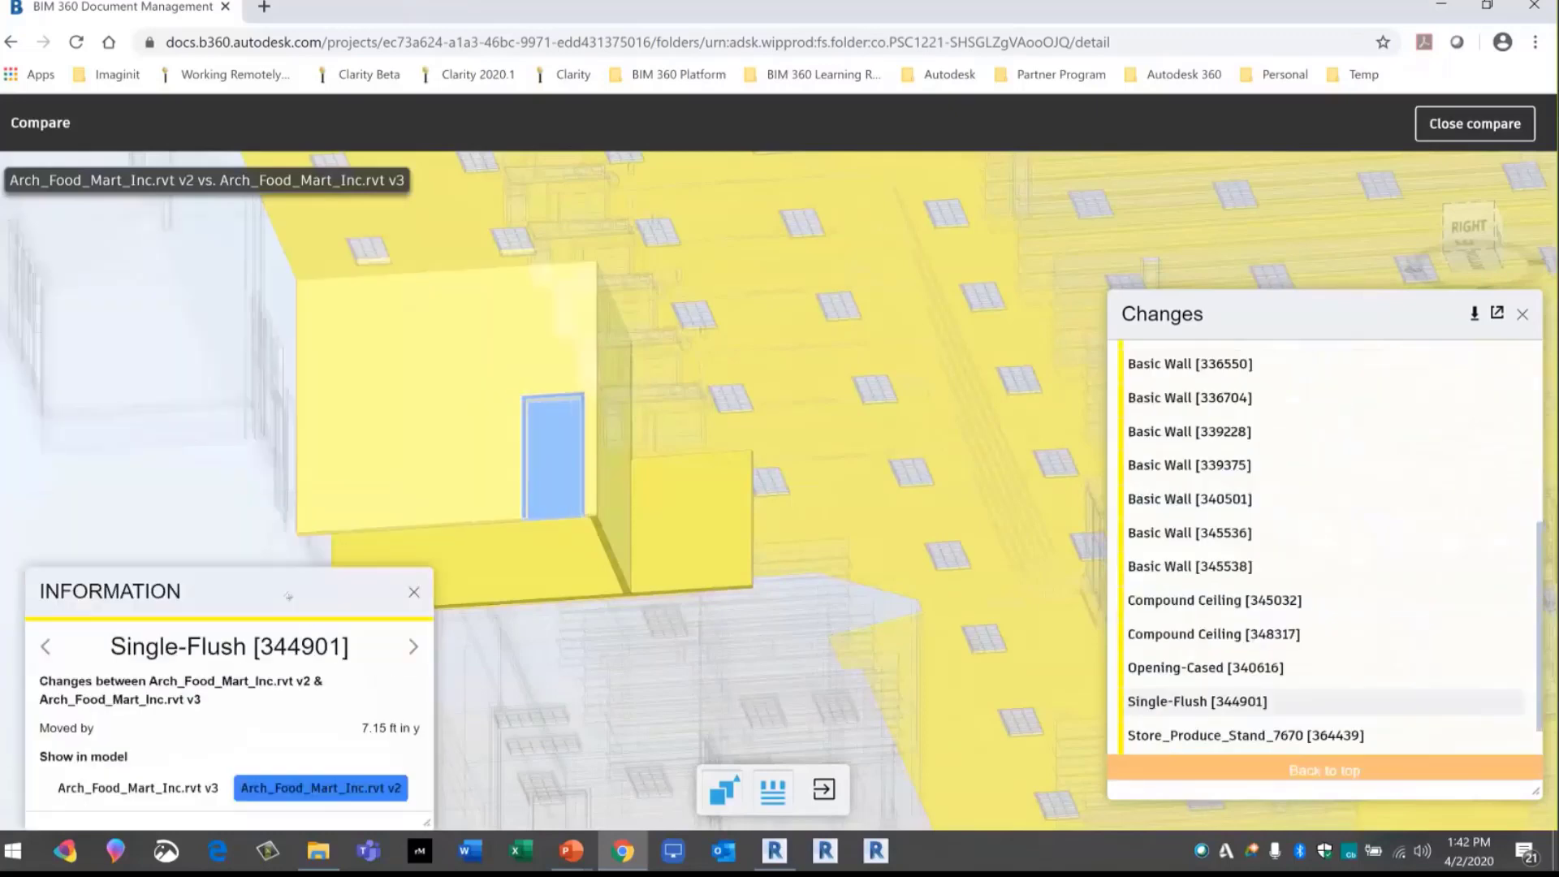
Examine how the modified wall beside the door moved by showing its v3 and v2 positions, and close its change information
click(624, 562)
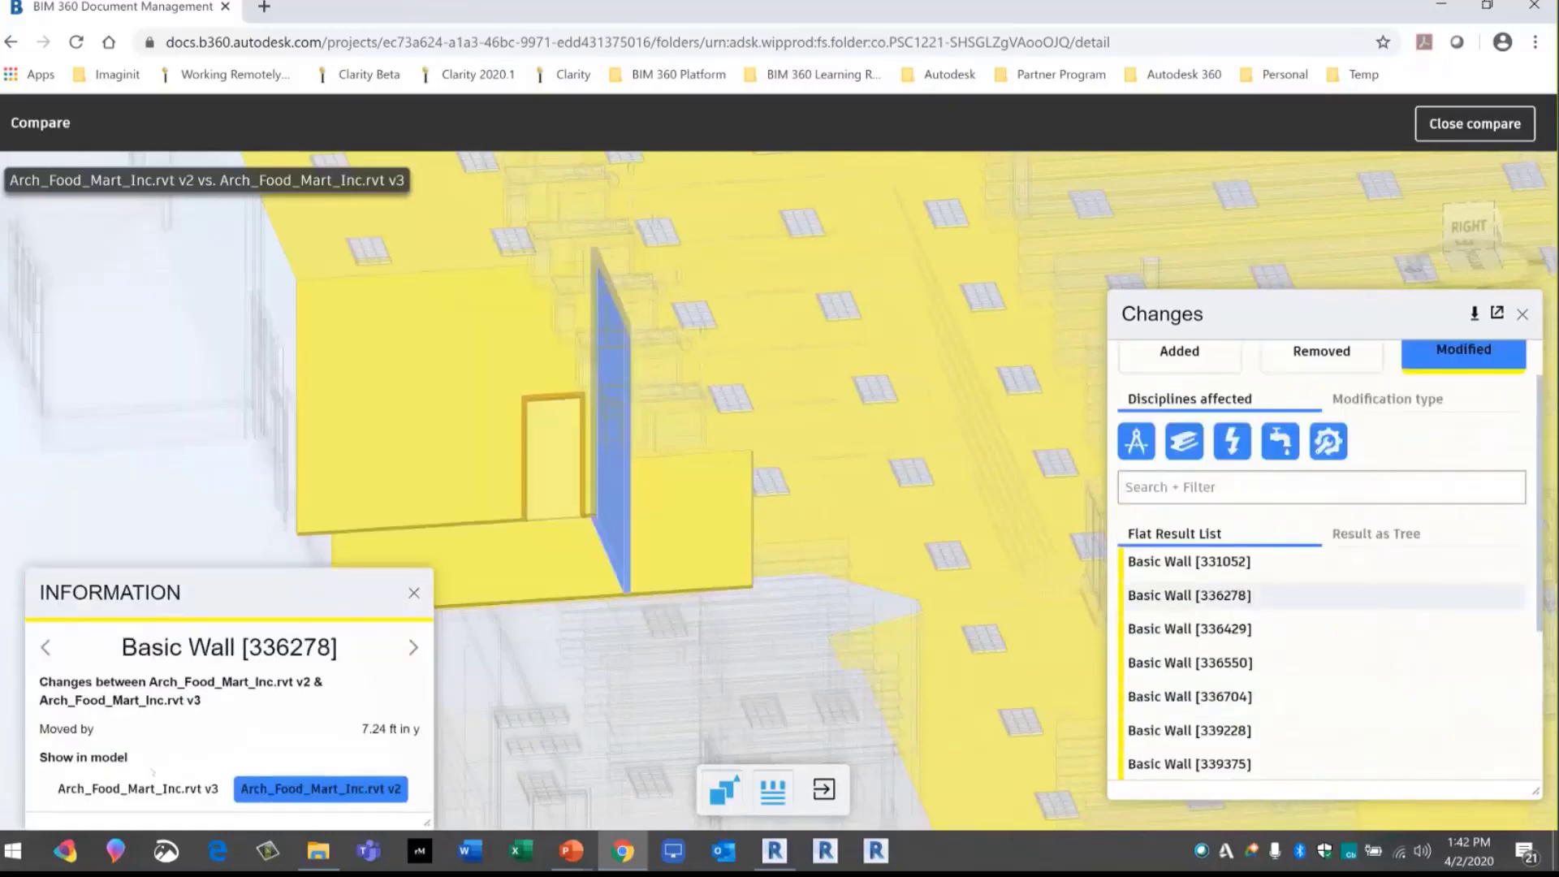
click(134, 789)
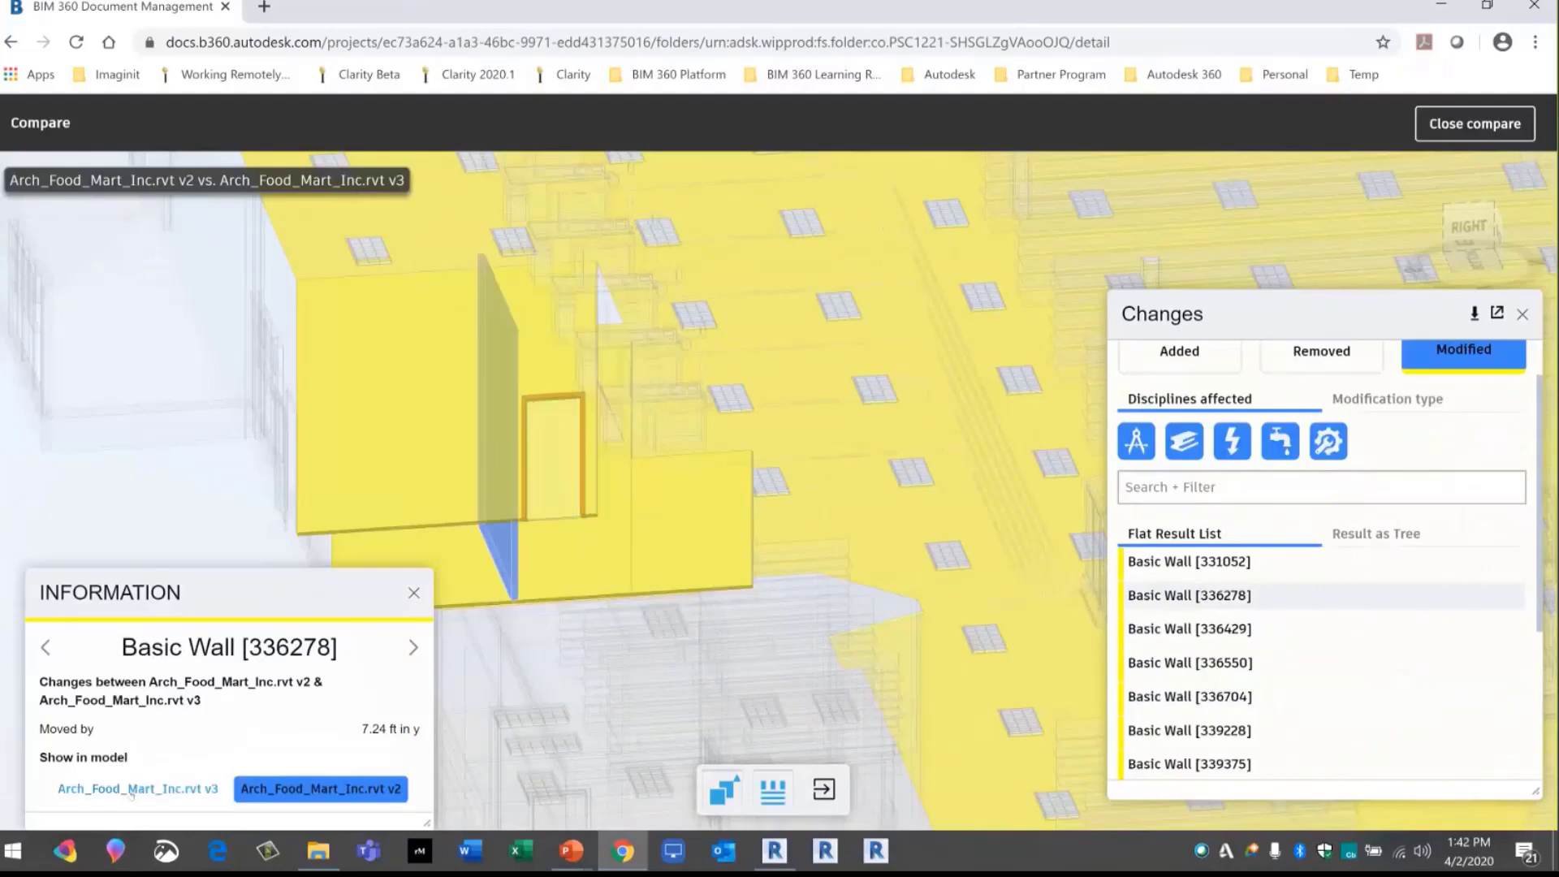
click(316, 792)
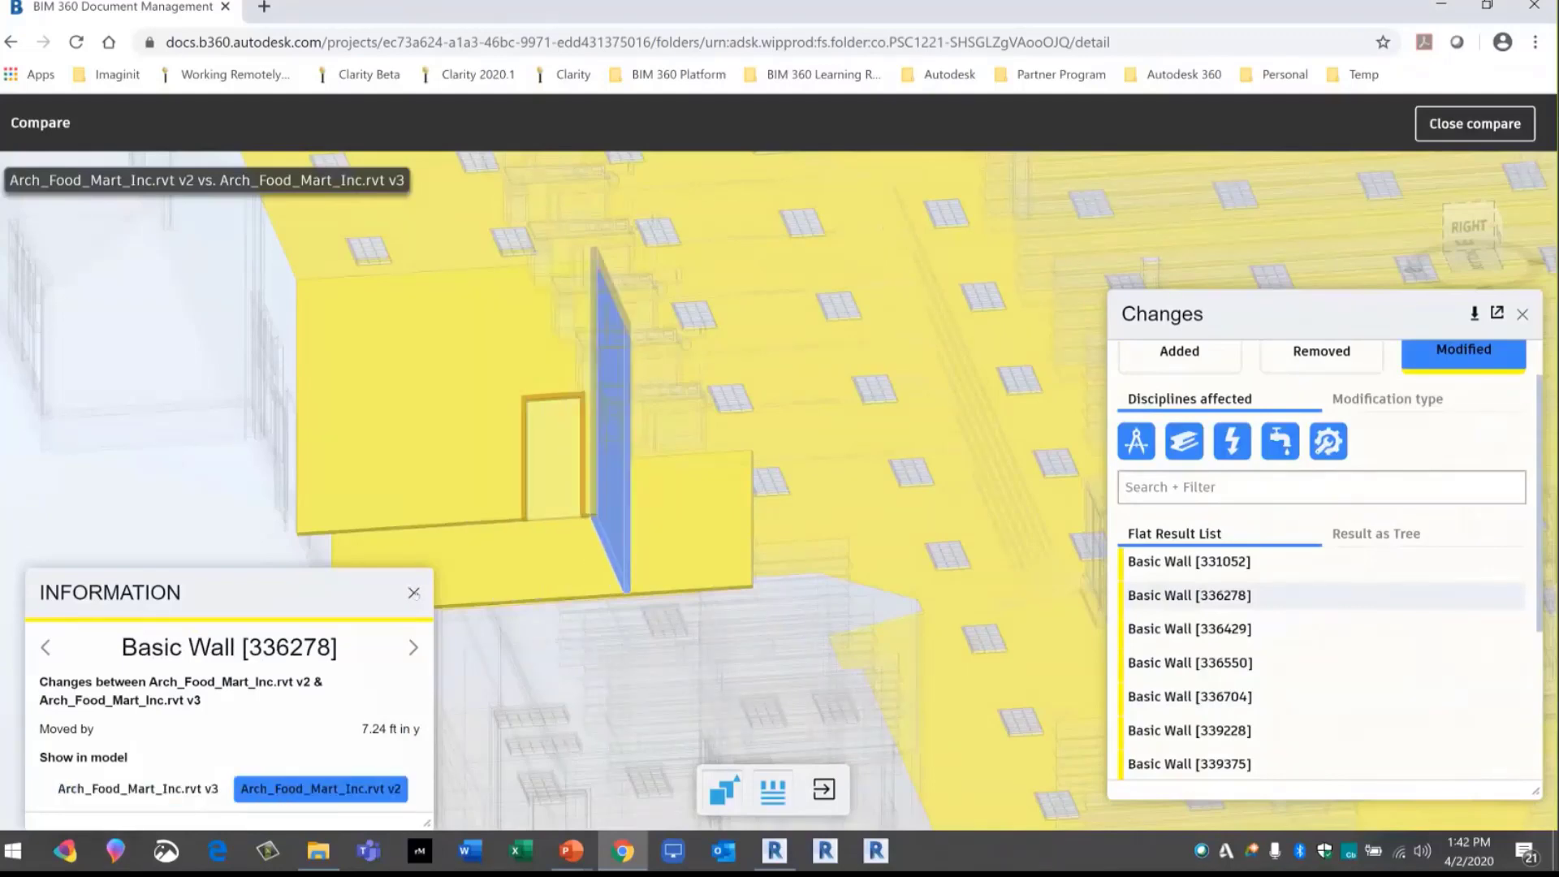
click(414, 594)
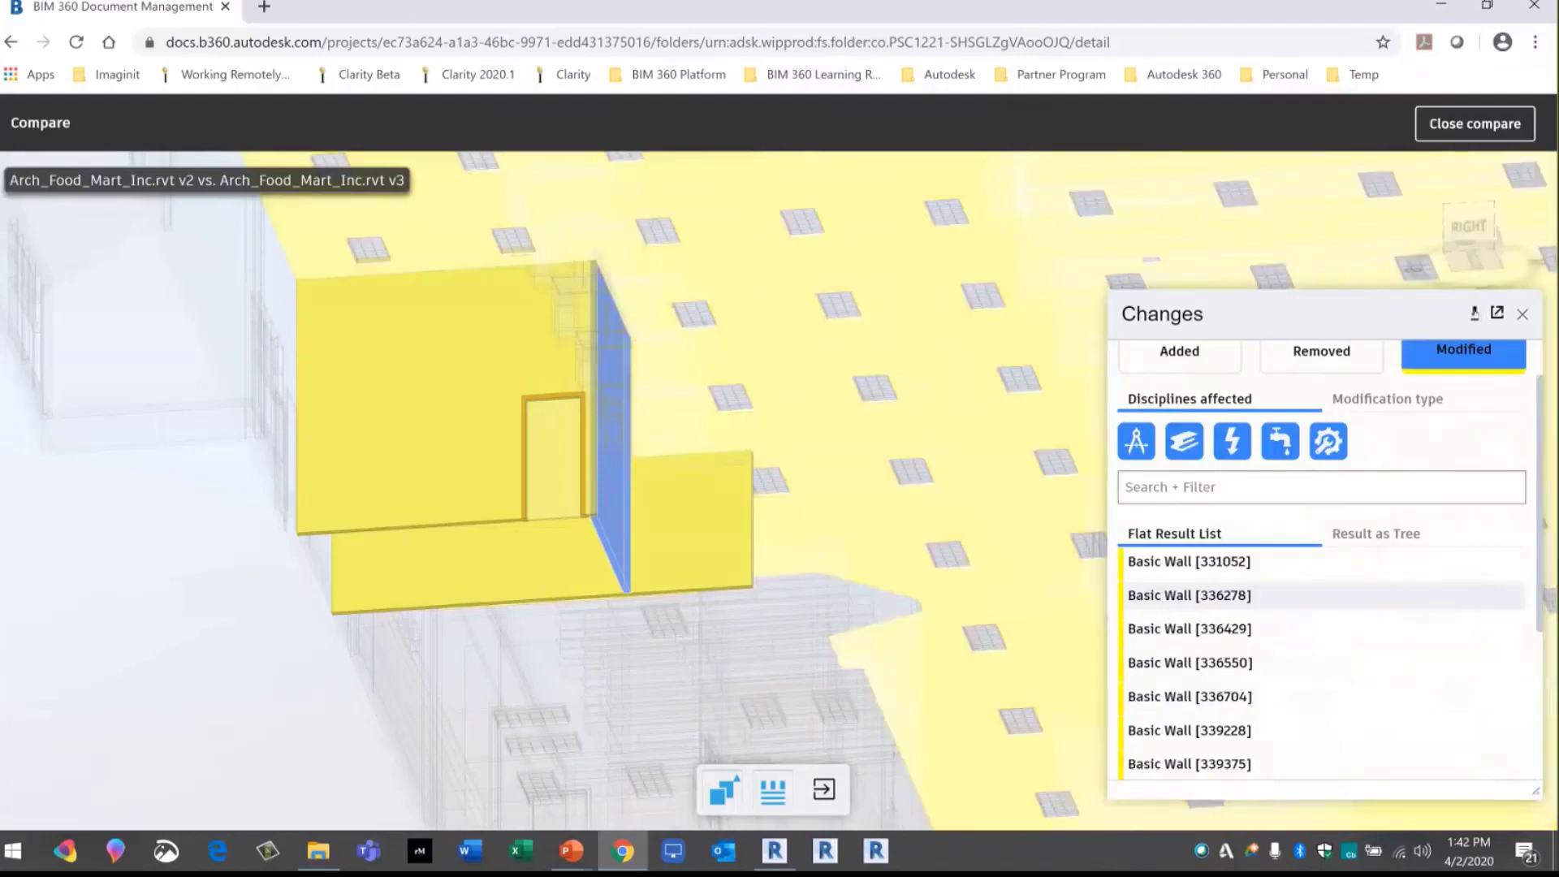
View the CSV export option for the list of changes without saving a file, and close the comparison
click(1474, 314)
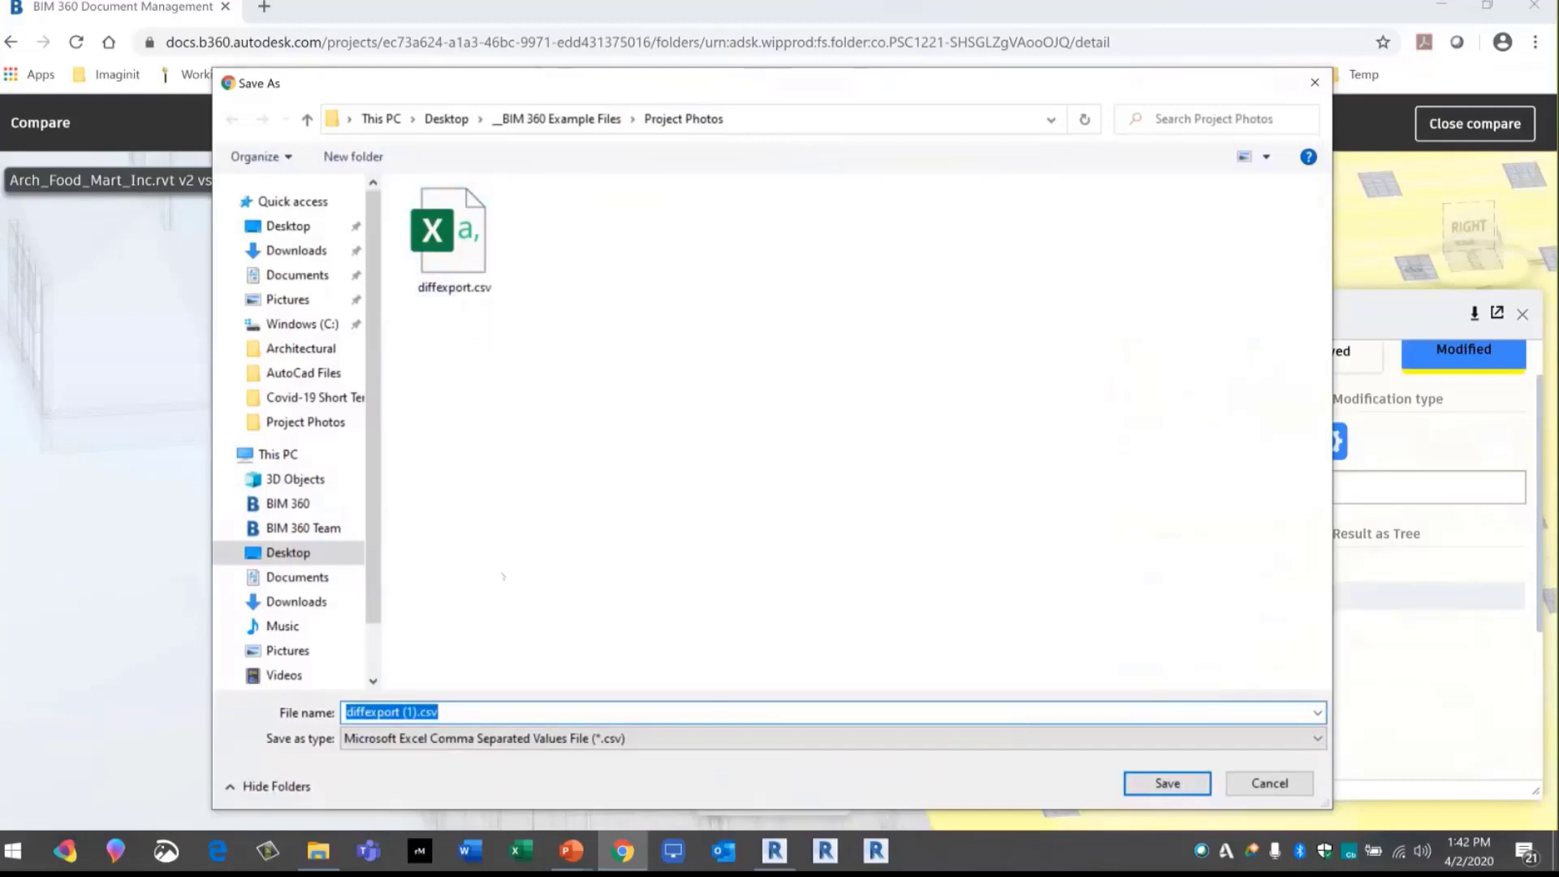
click(1269, 783)
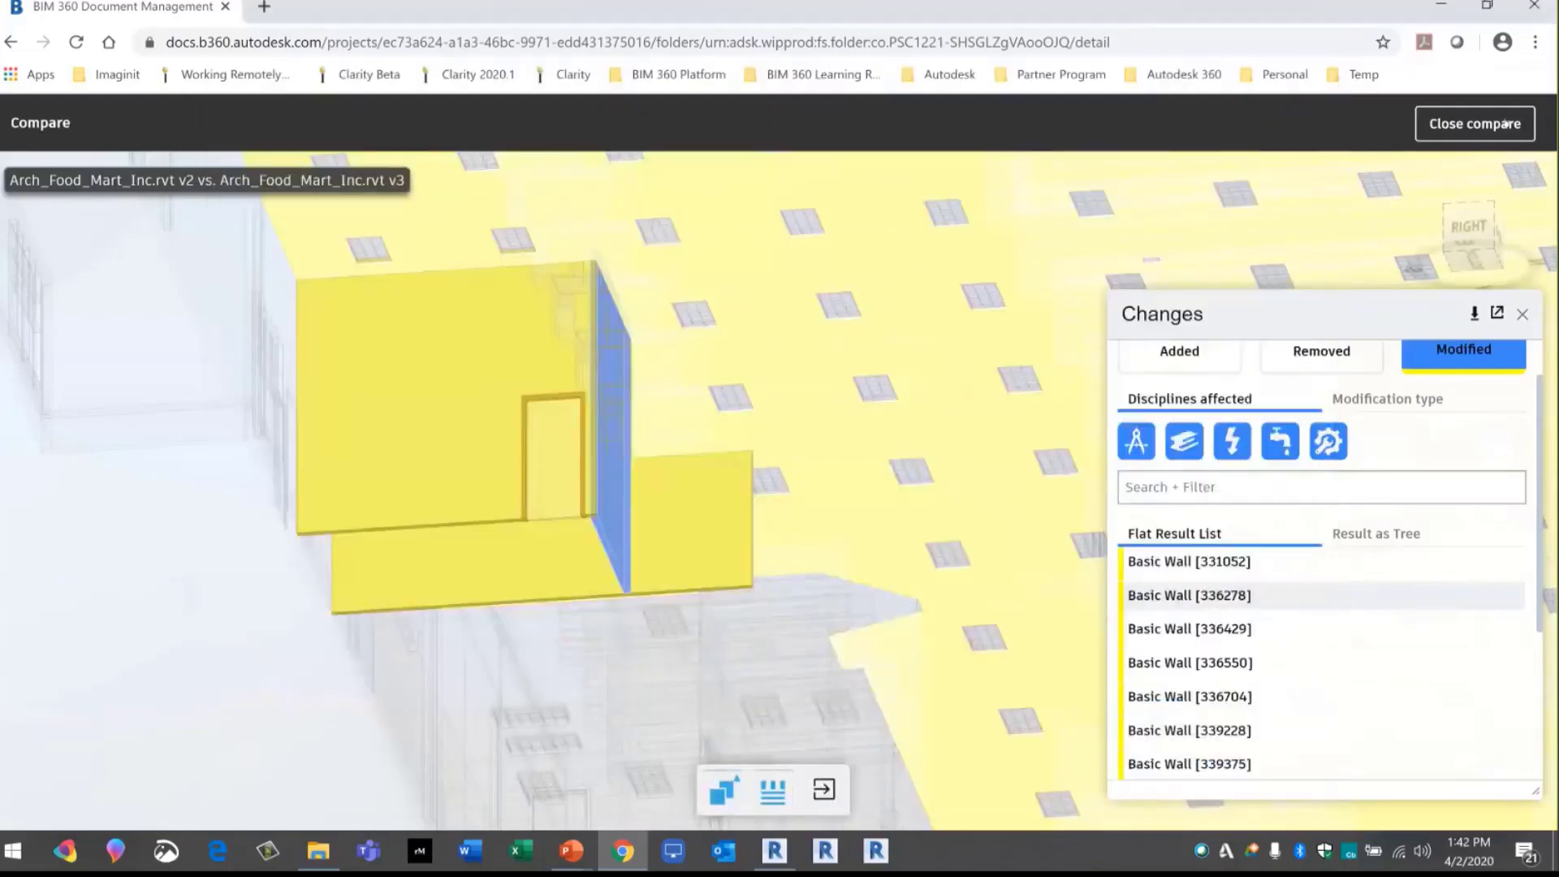
click(1506, 123)
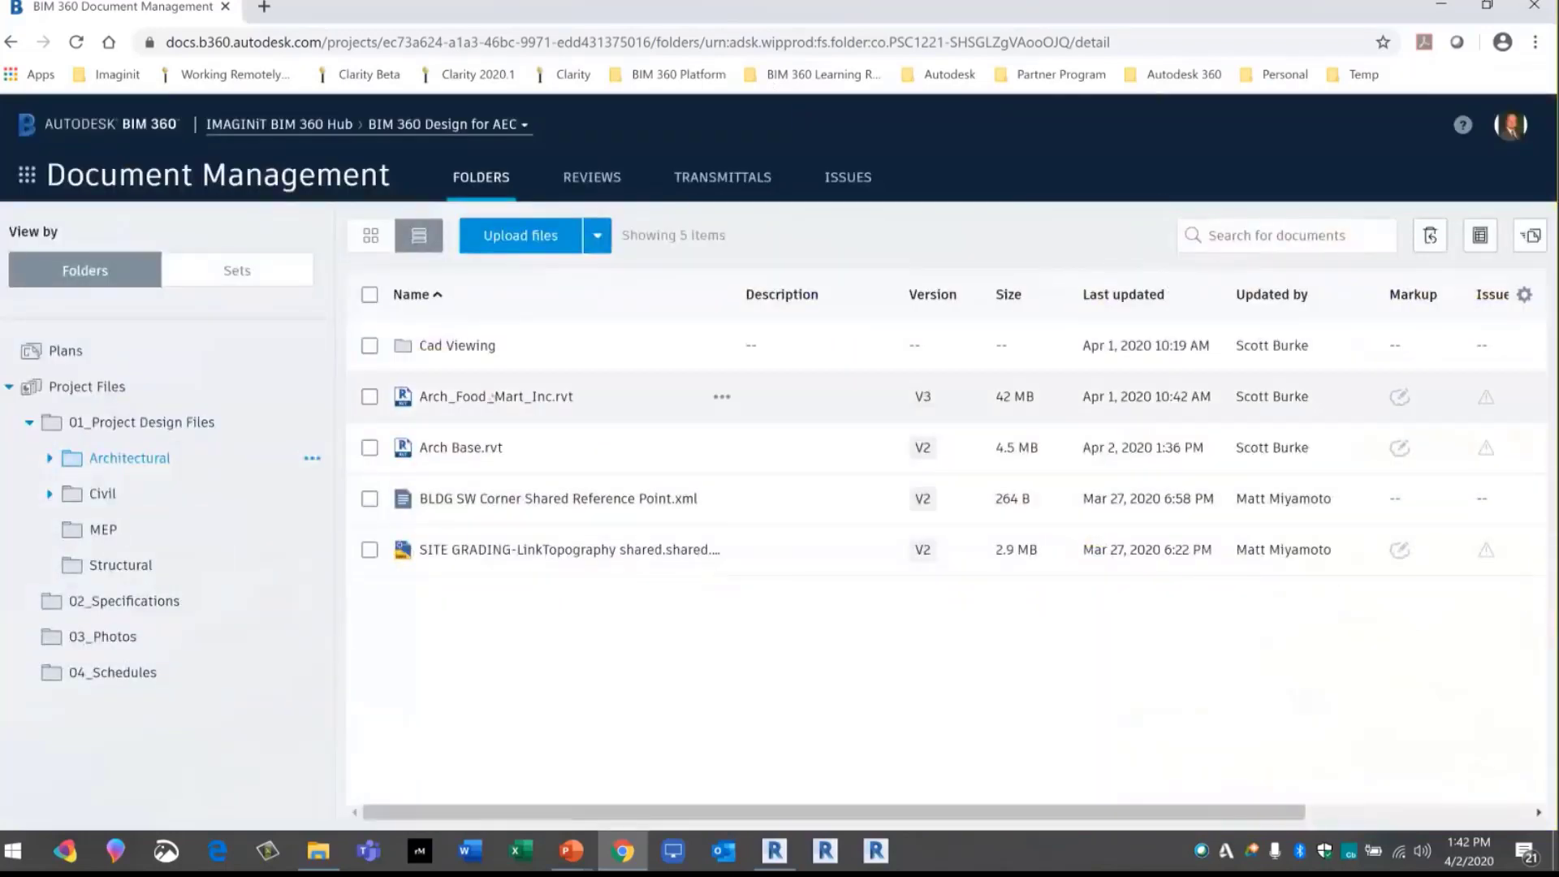
key(alt+Tab)
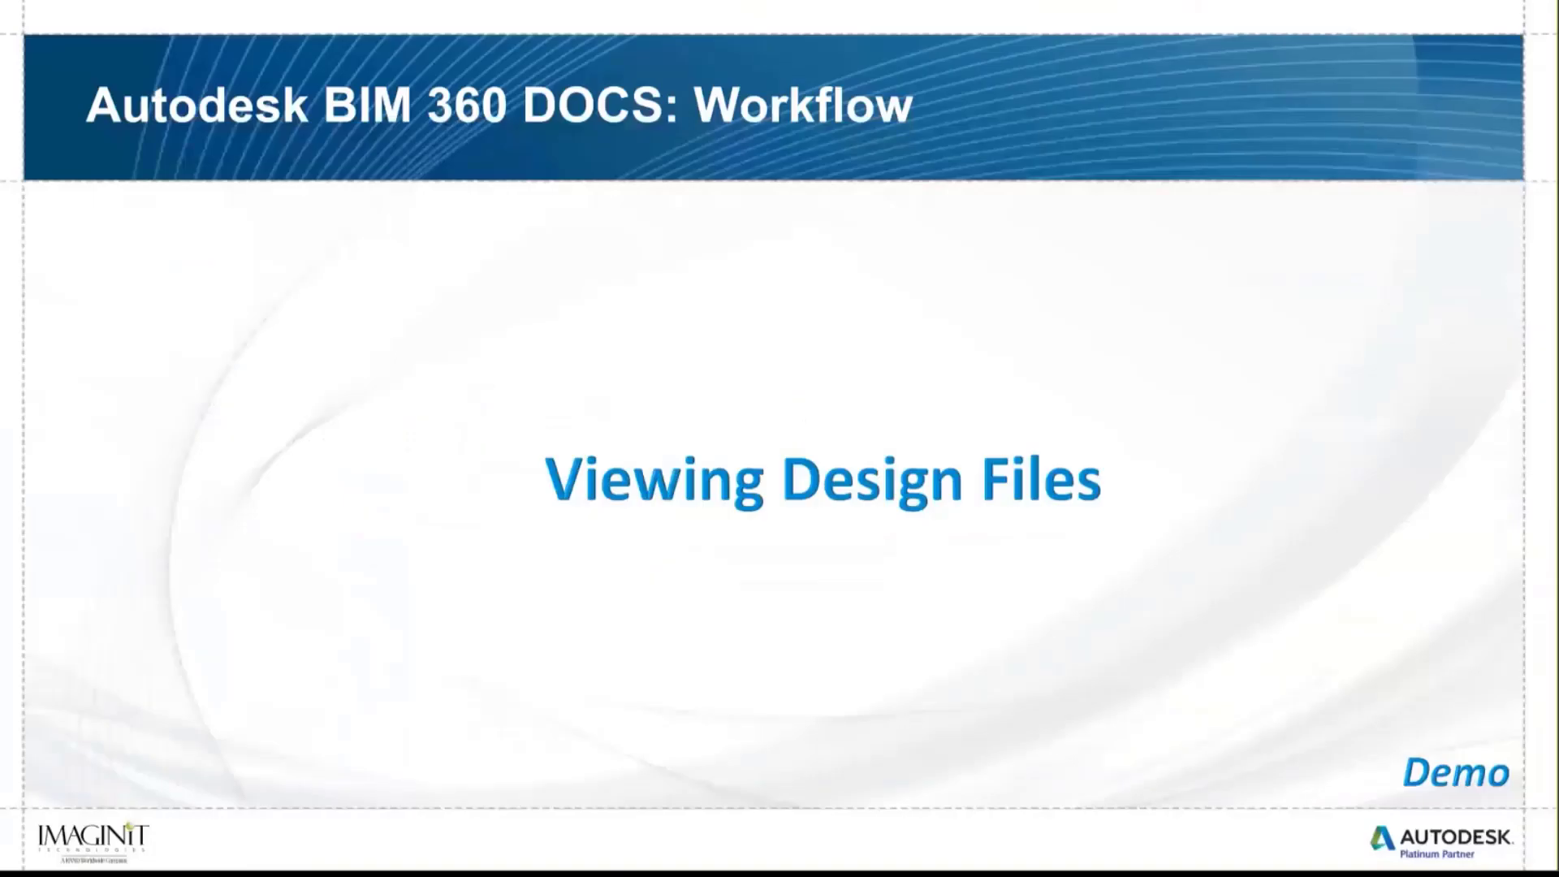
key(Right)
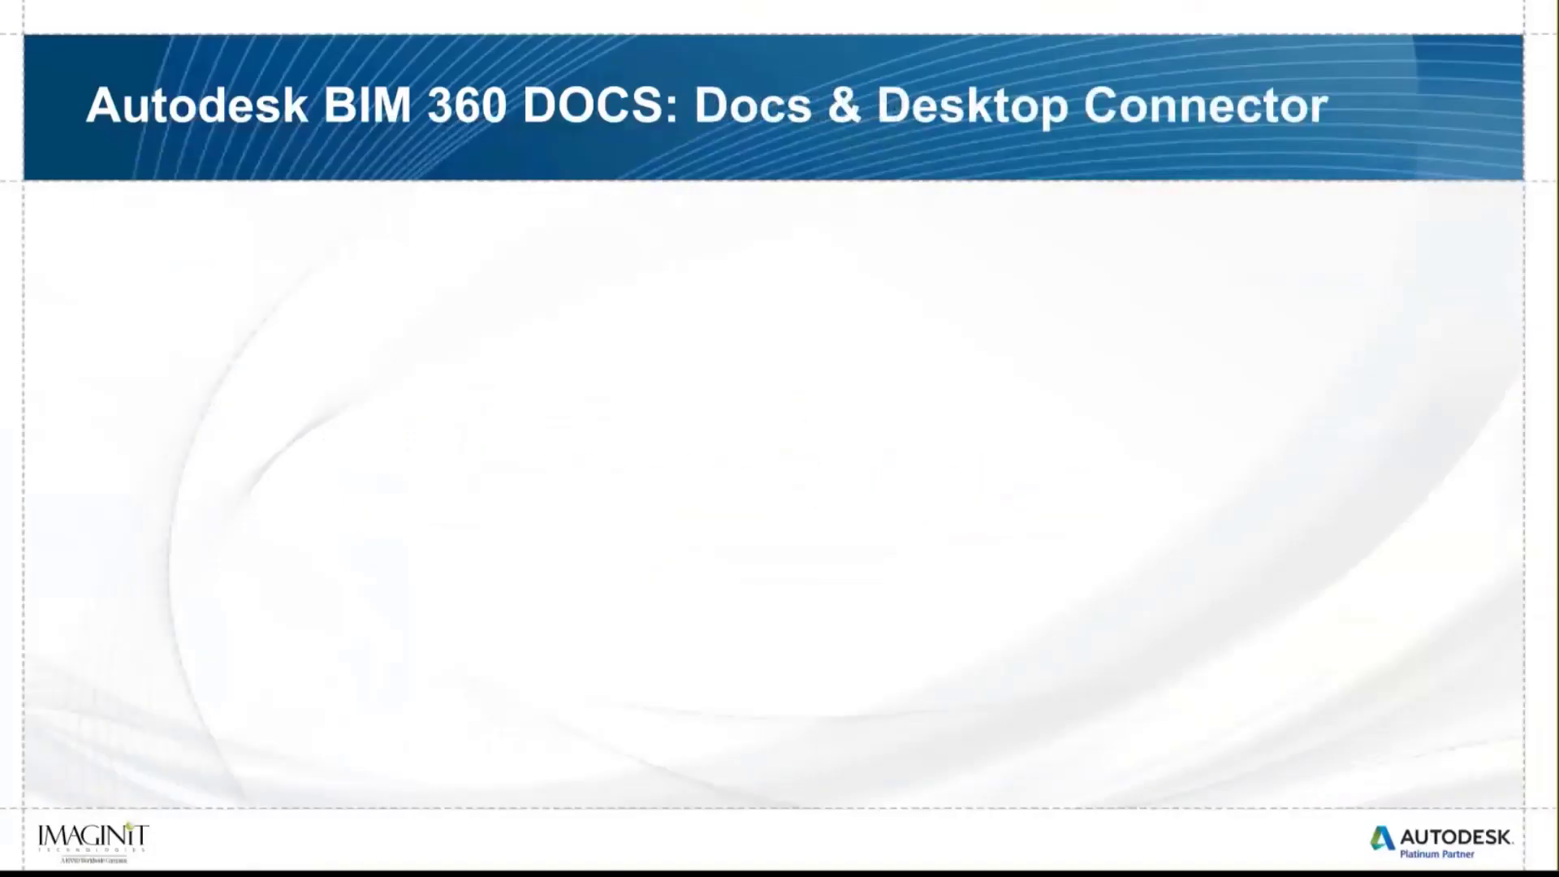
key(Right)
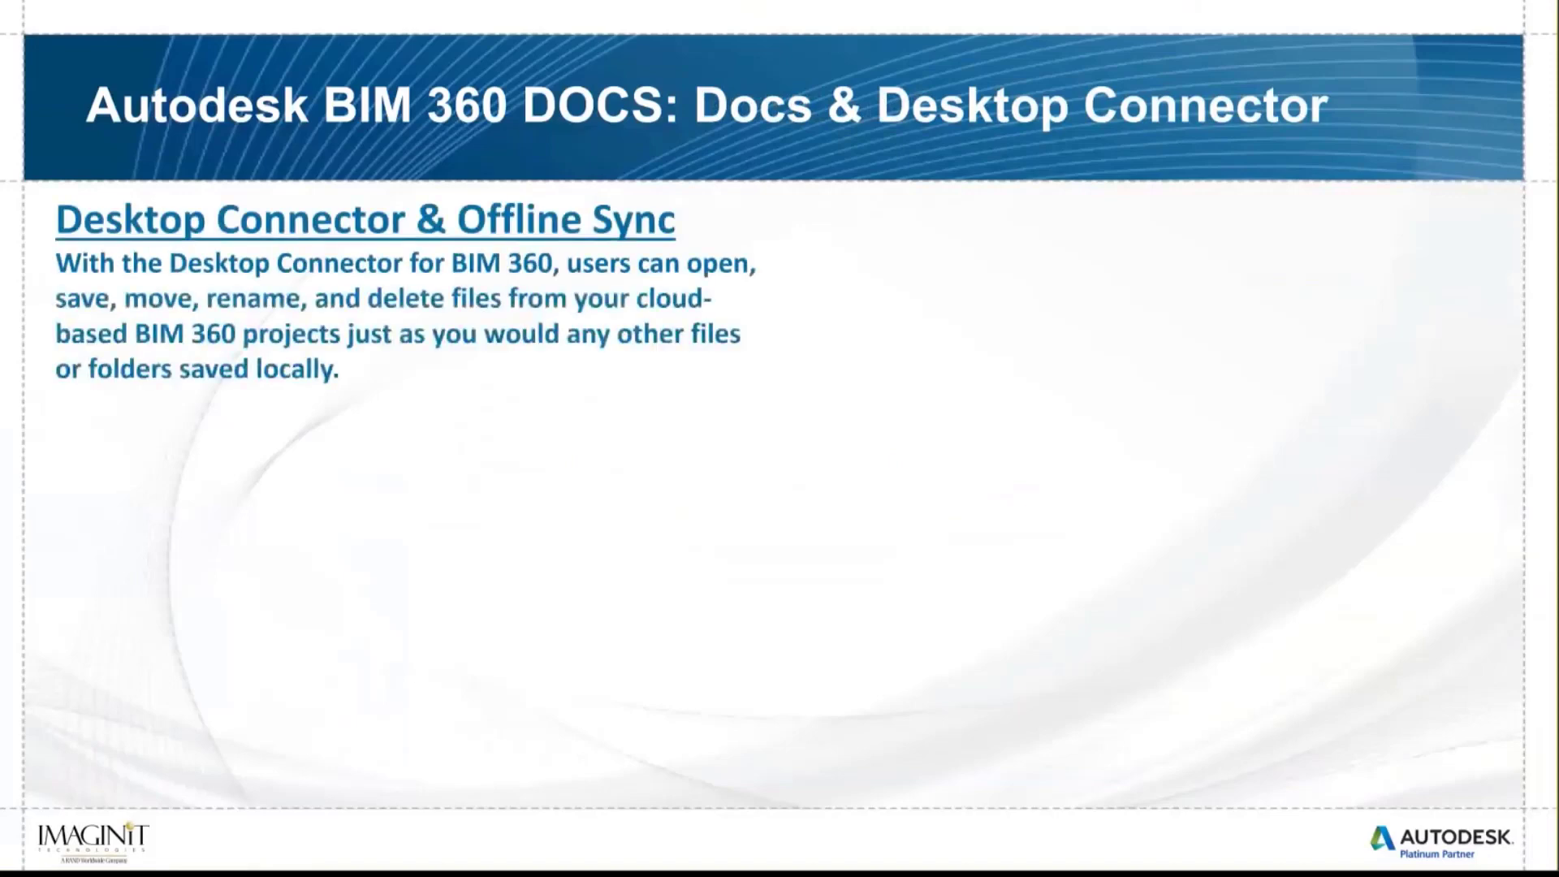
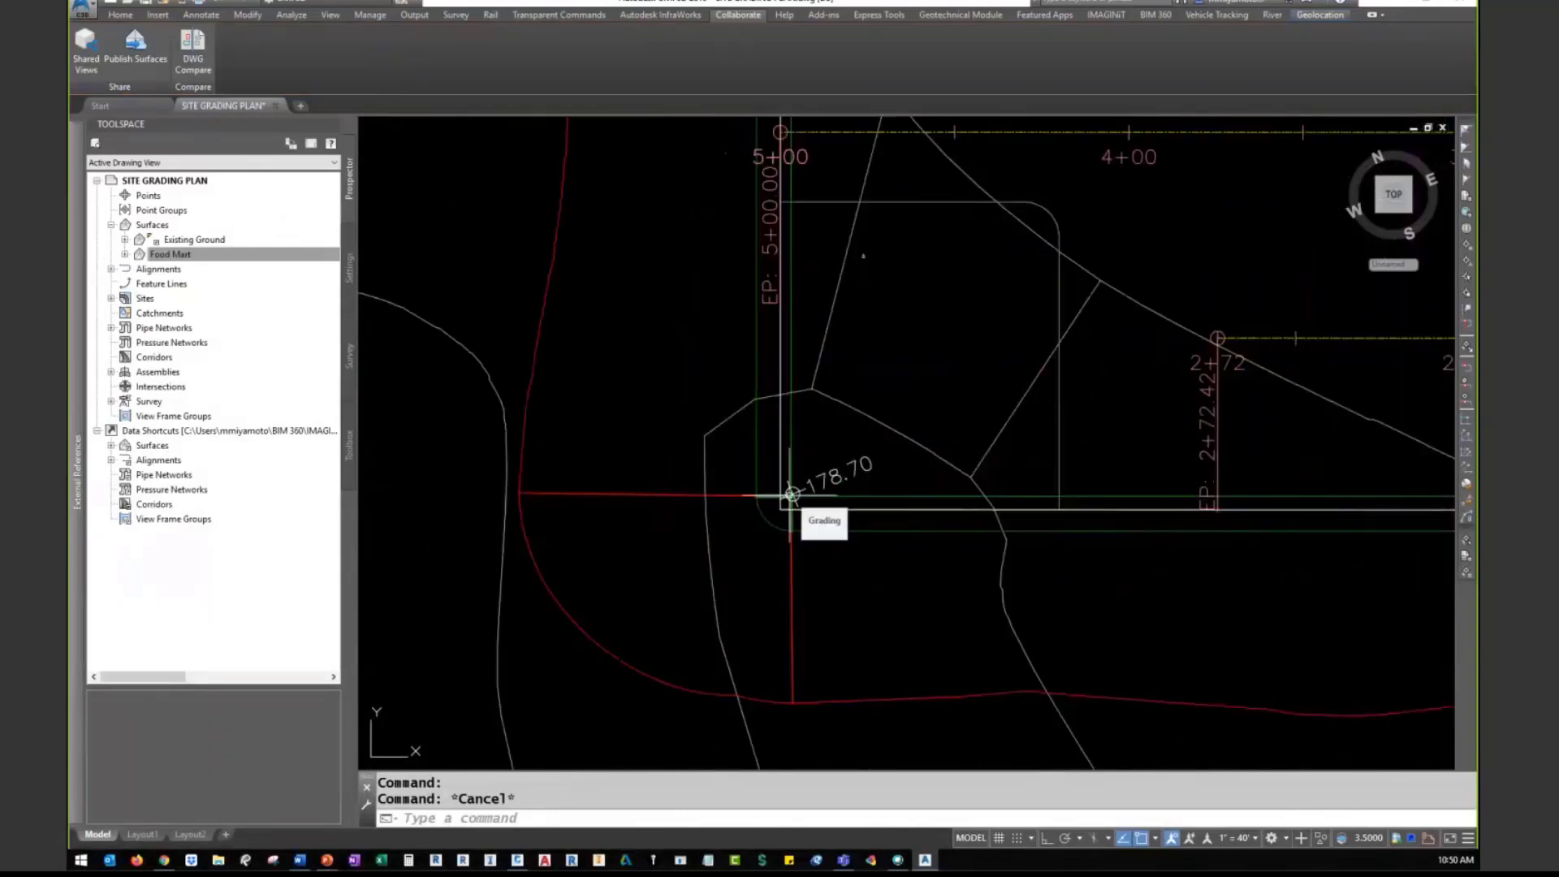
Start exporting shared reference points for Autodesk Revit with the origin at the 178.70 corner point of the grading pad
click(350, 443)
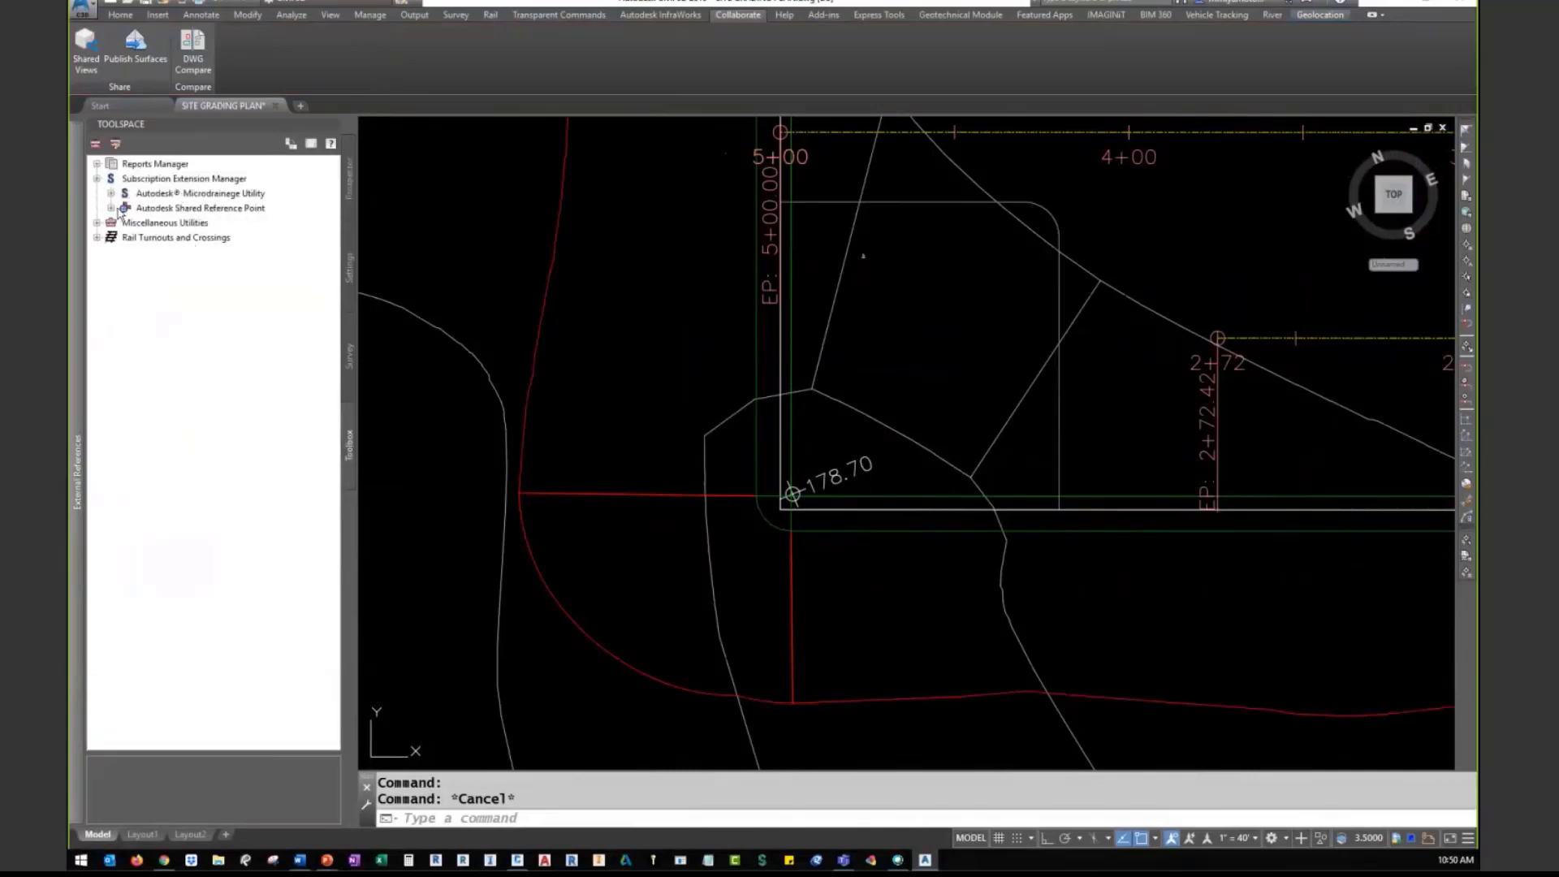
double_click(169, 209)
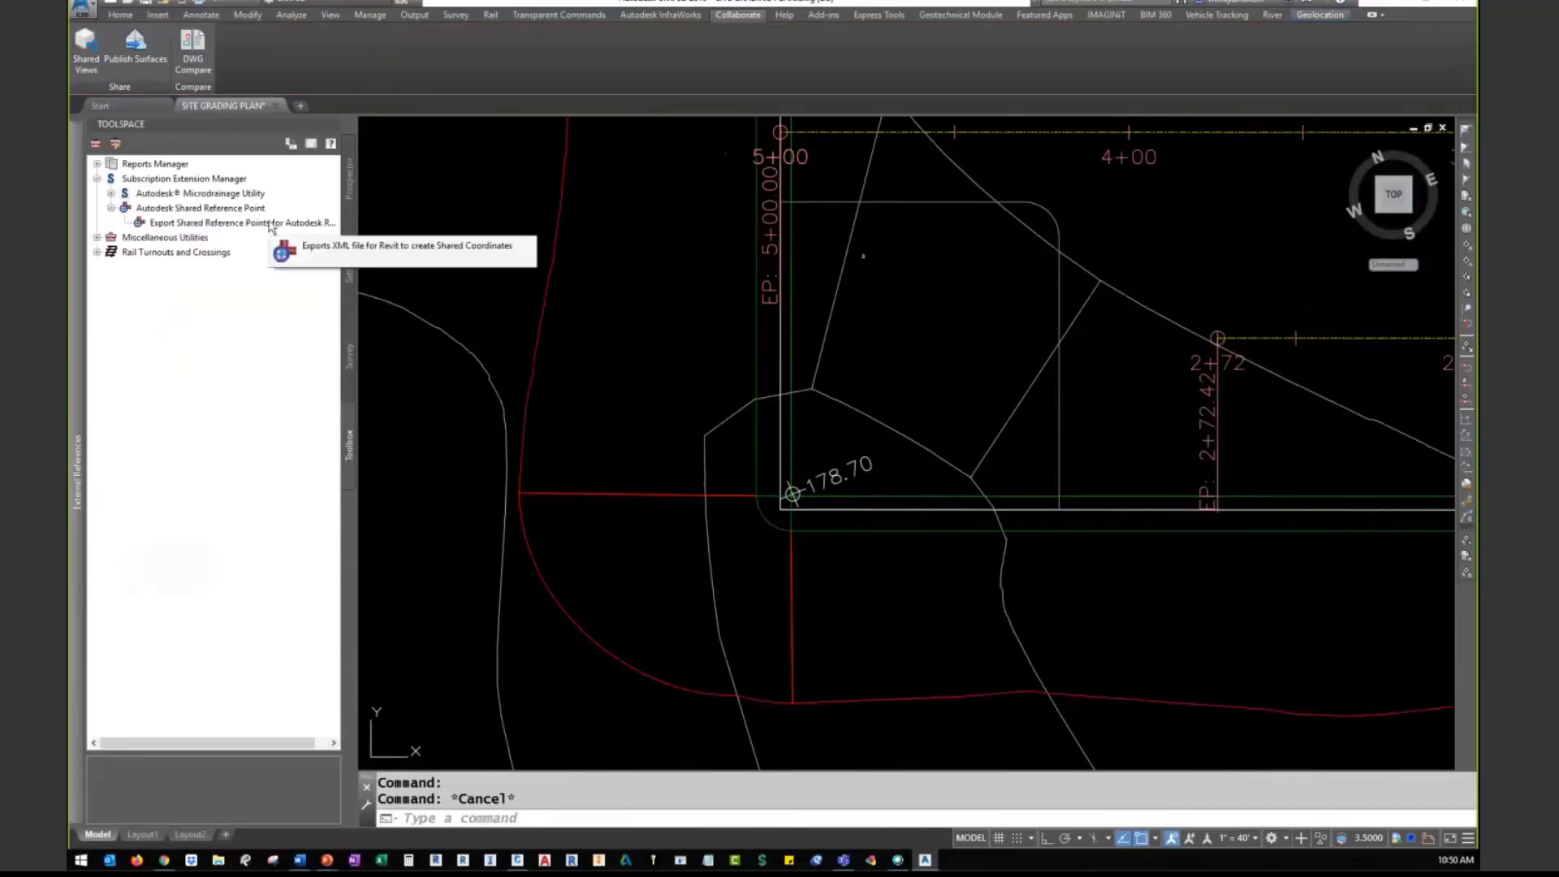
double_click(244, 223)
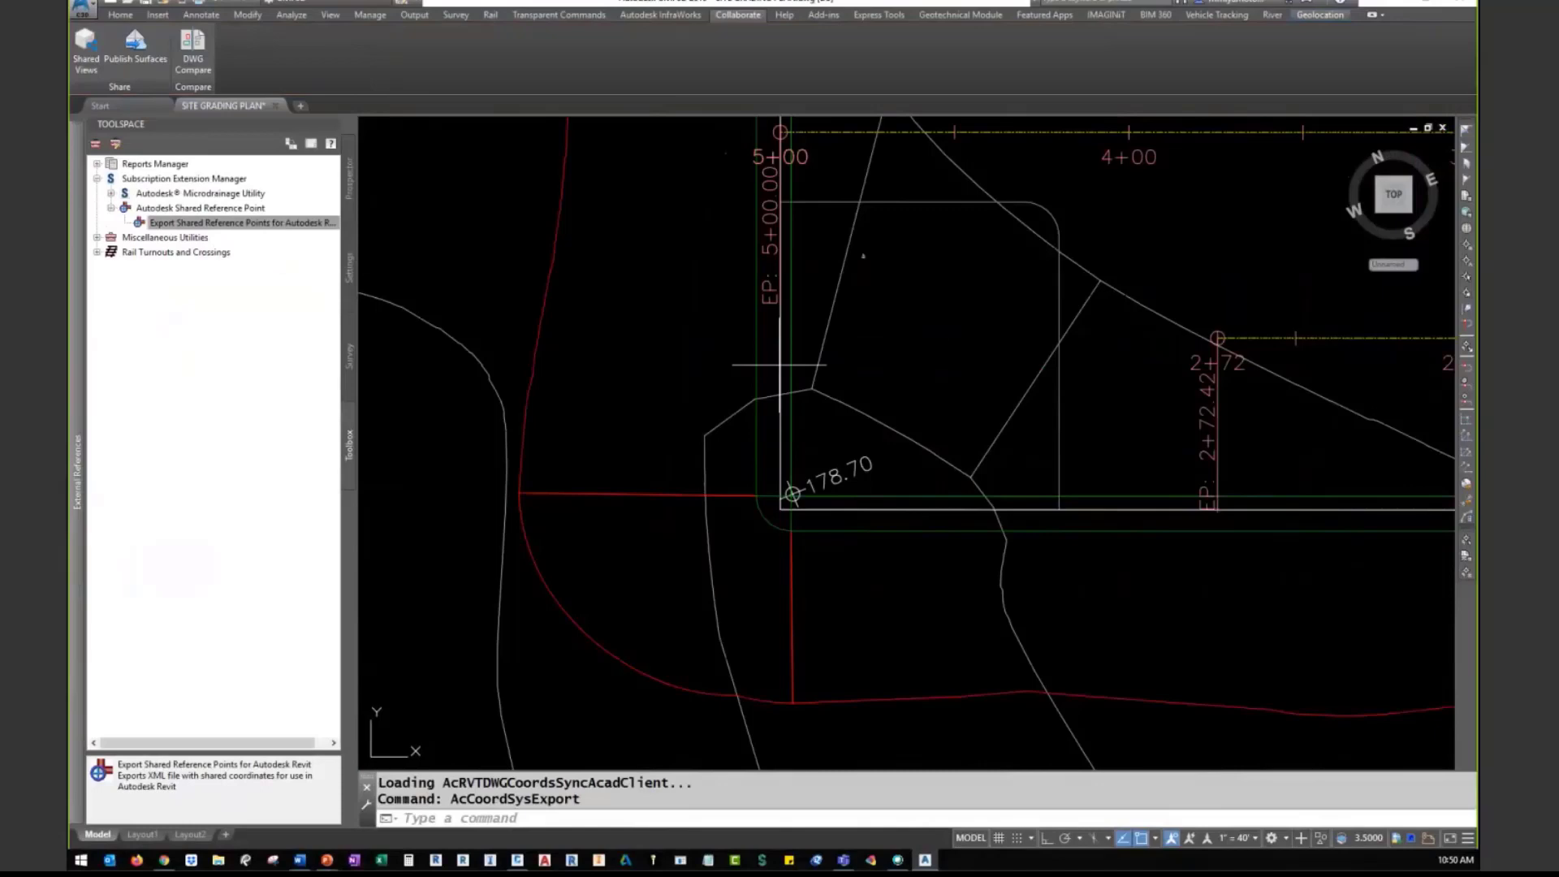
click(791, 493)
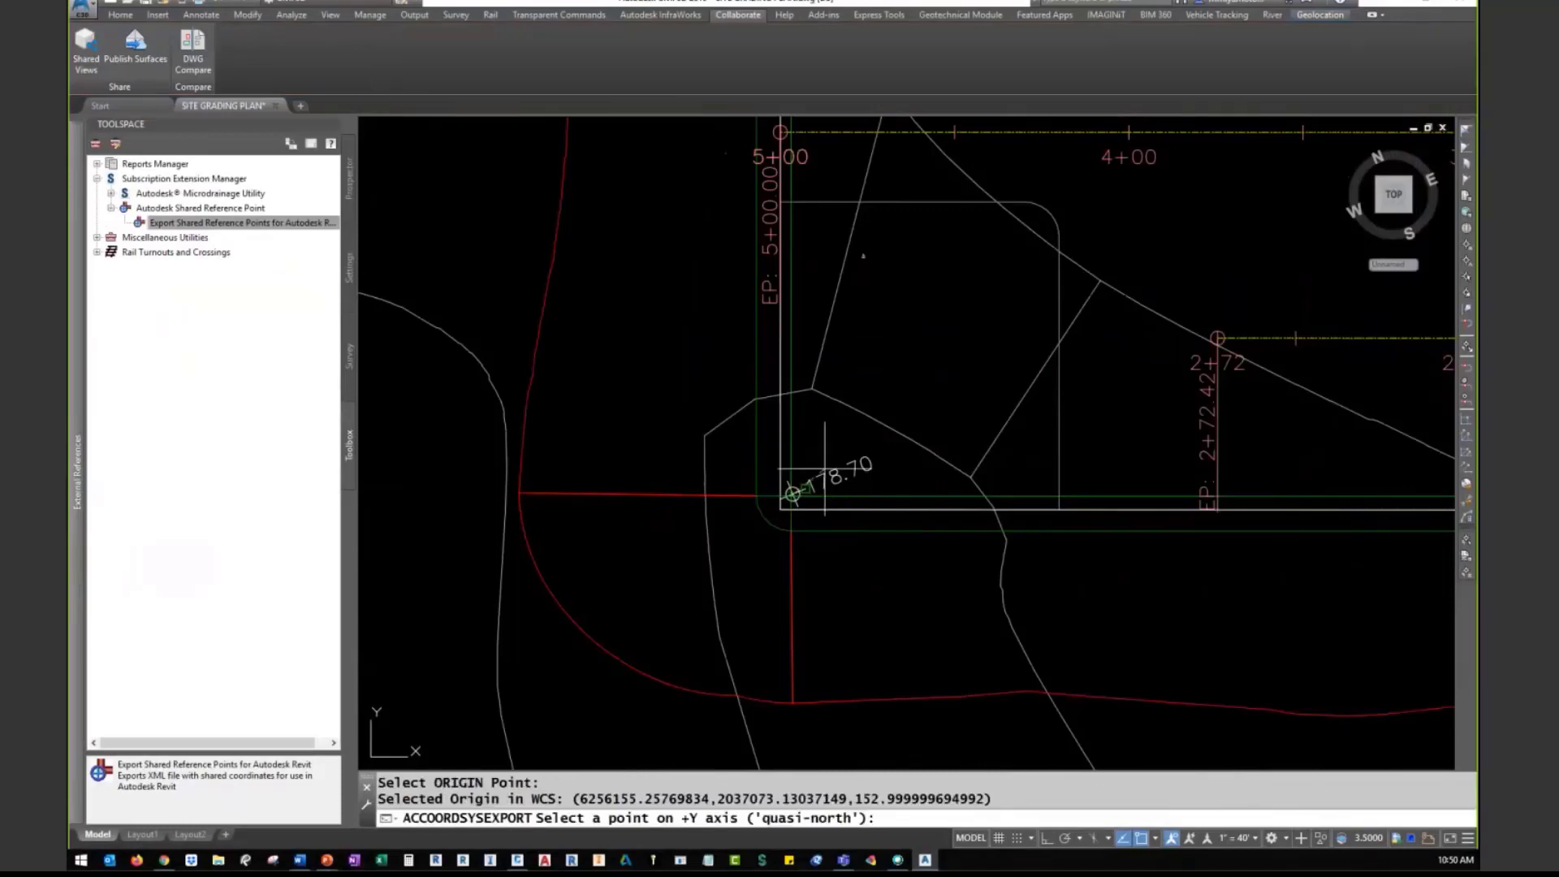
Try to pick a +Y axis point north of the origin with ortho and object snap toggled, and cancel the export
click(790, 355)
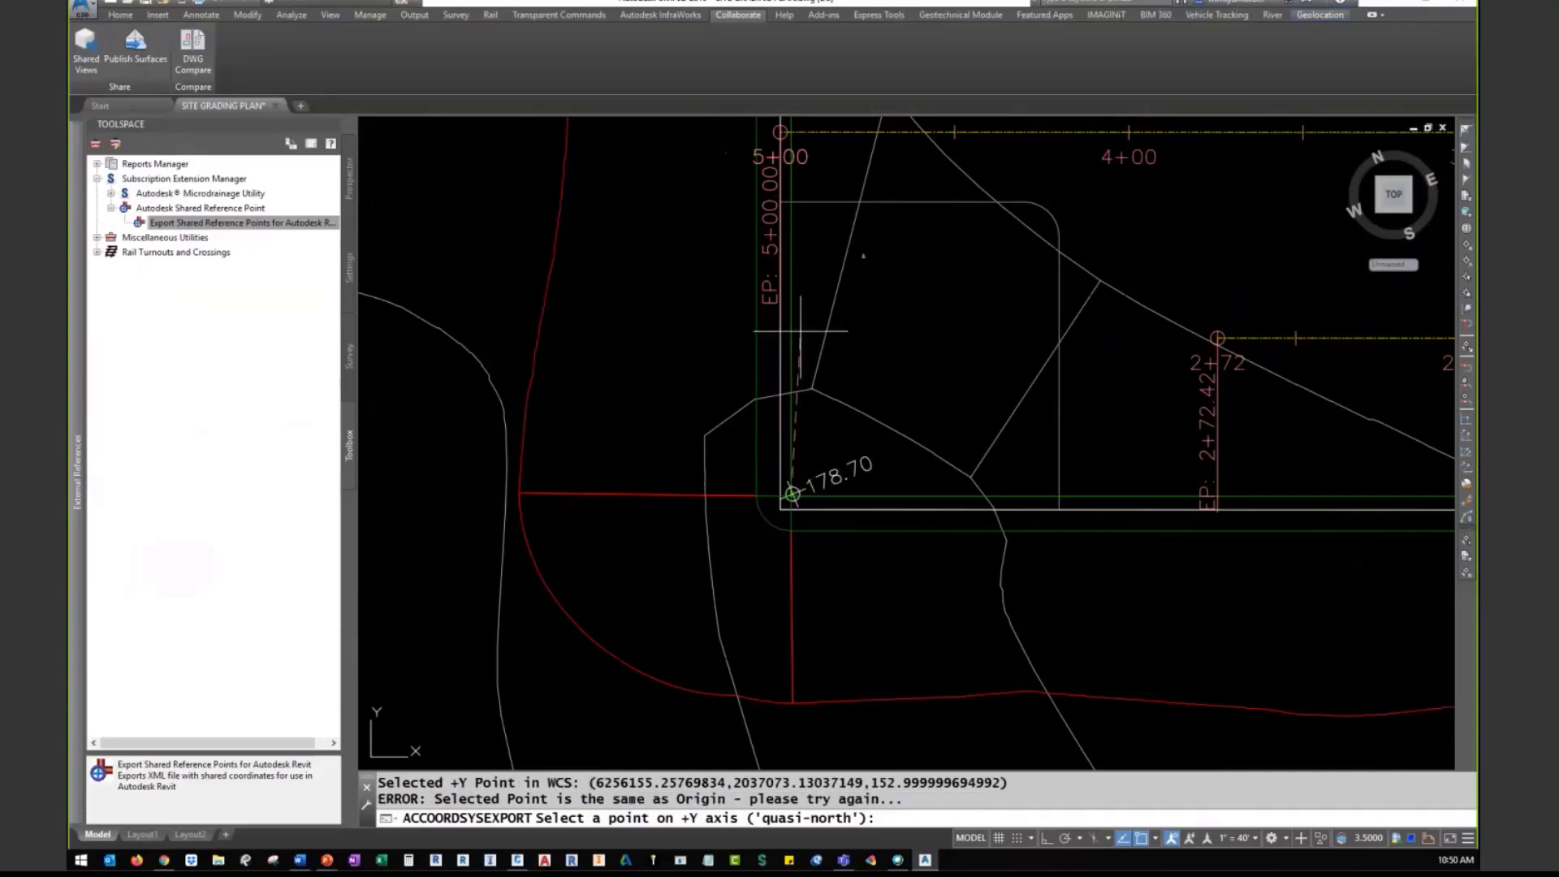
key(F8)
click(799, 317)
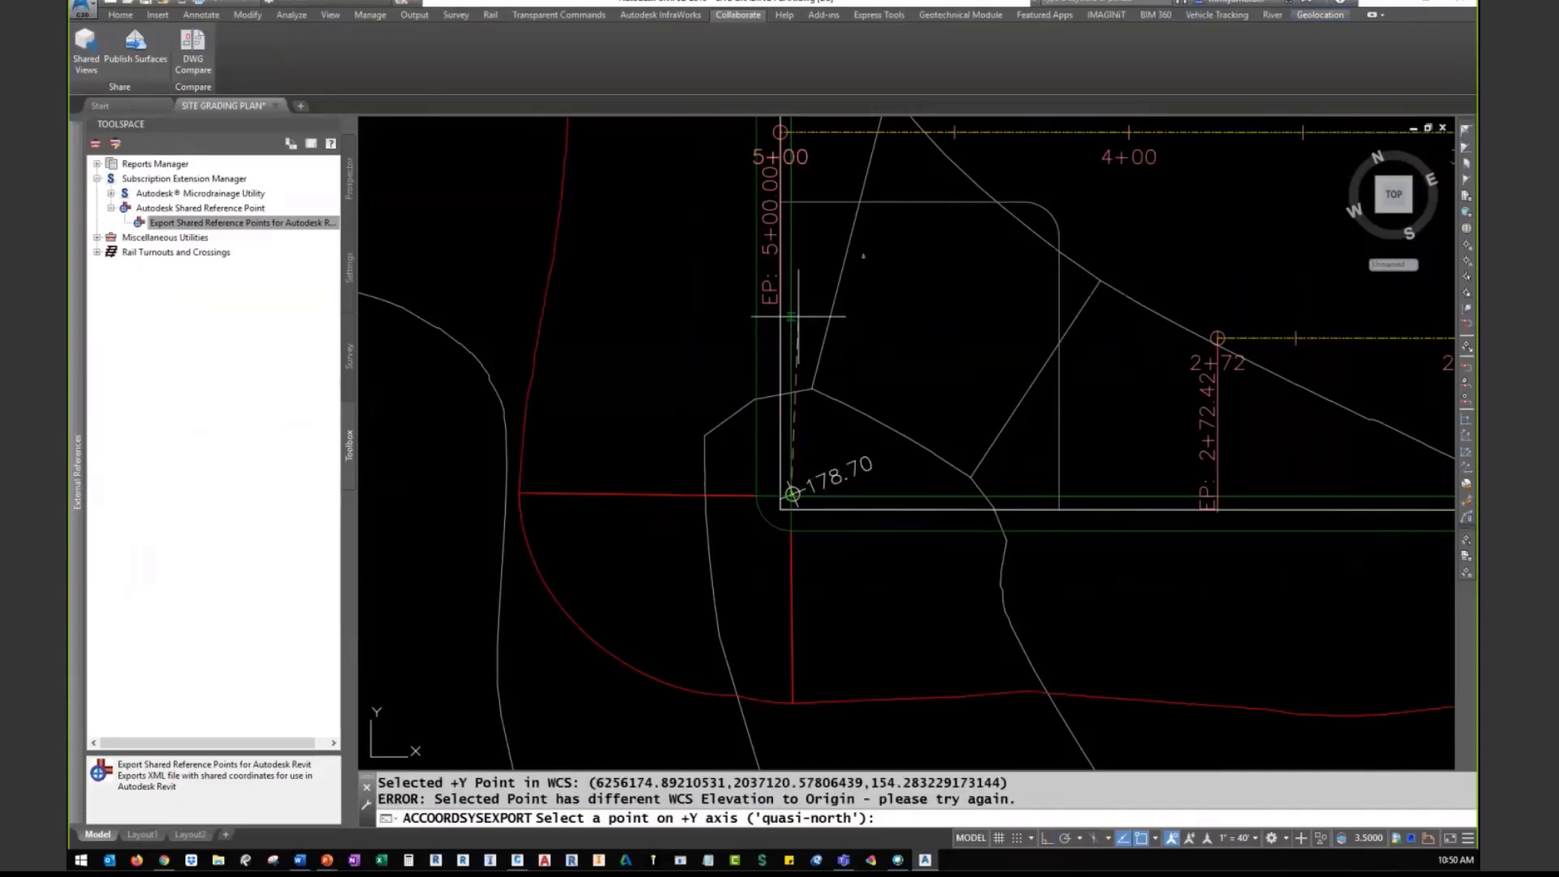
click(796, 323)
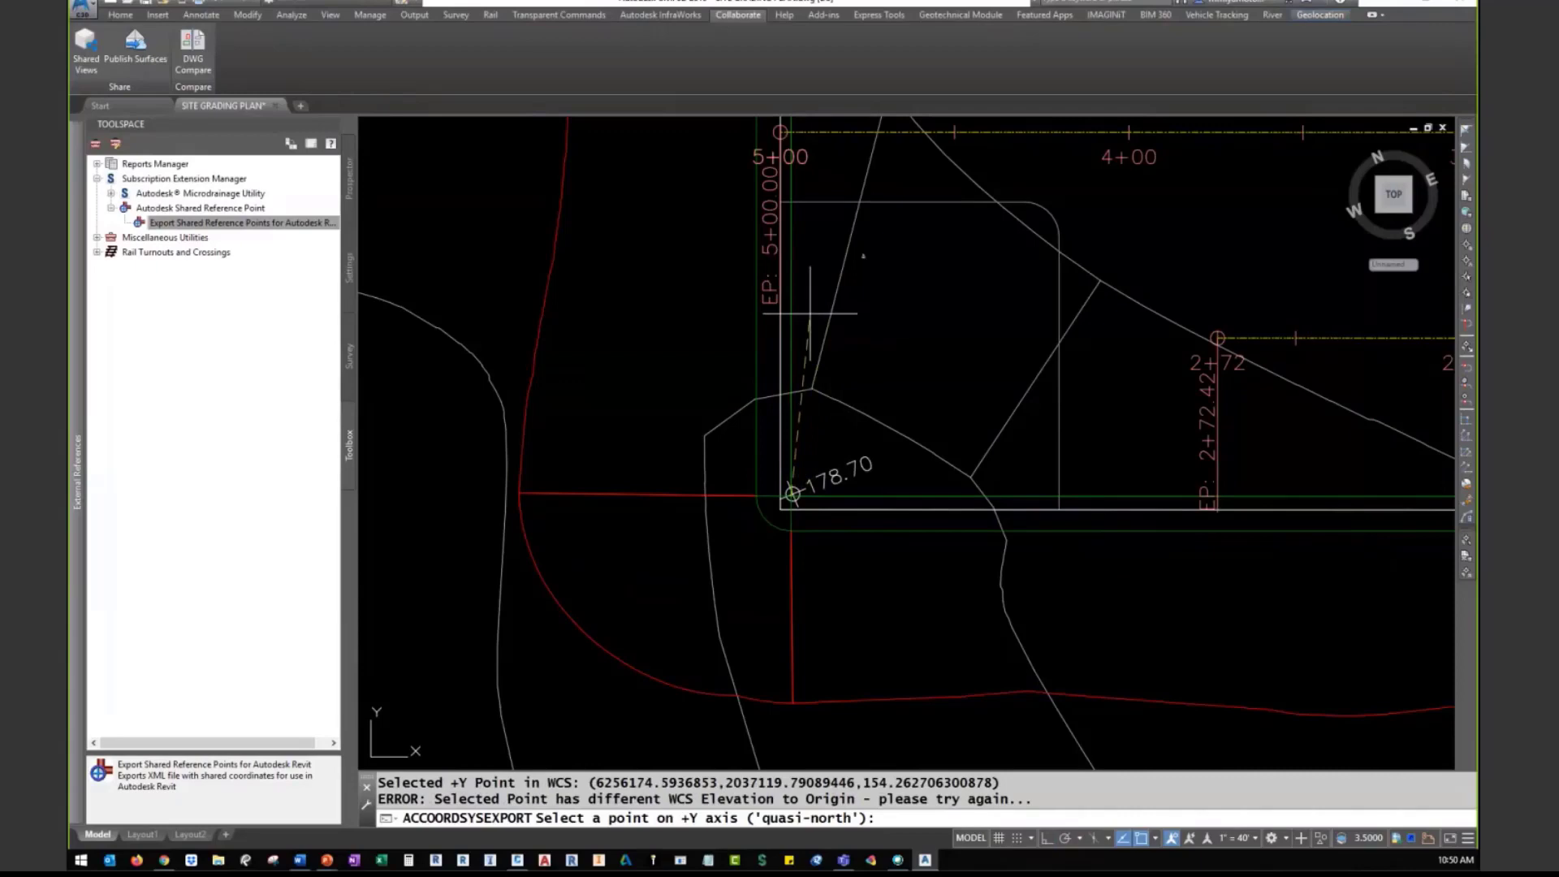
key(F3)
click(792, 295)
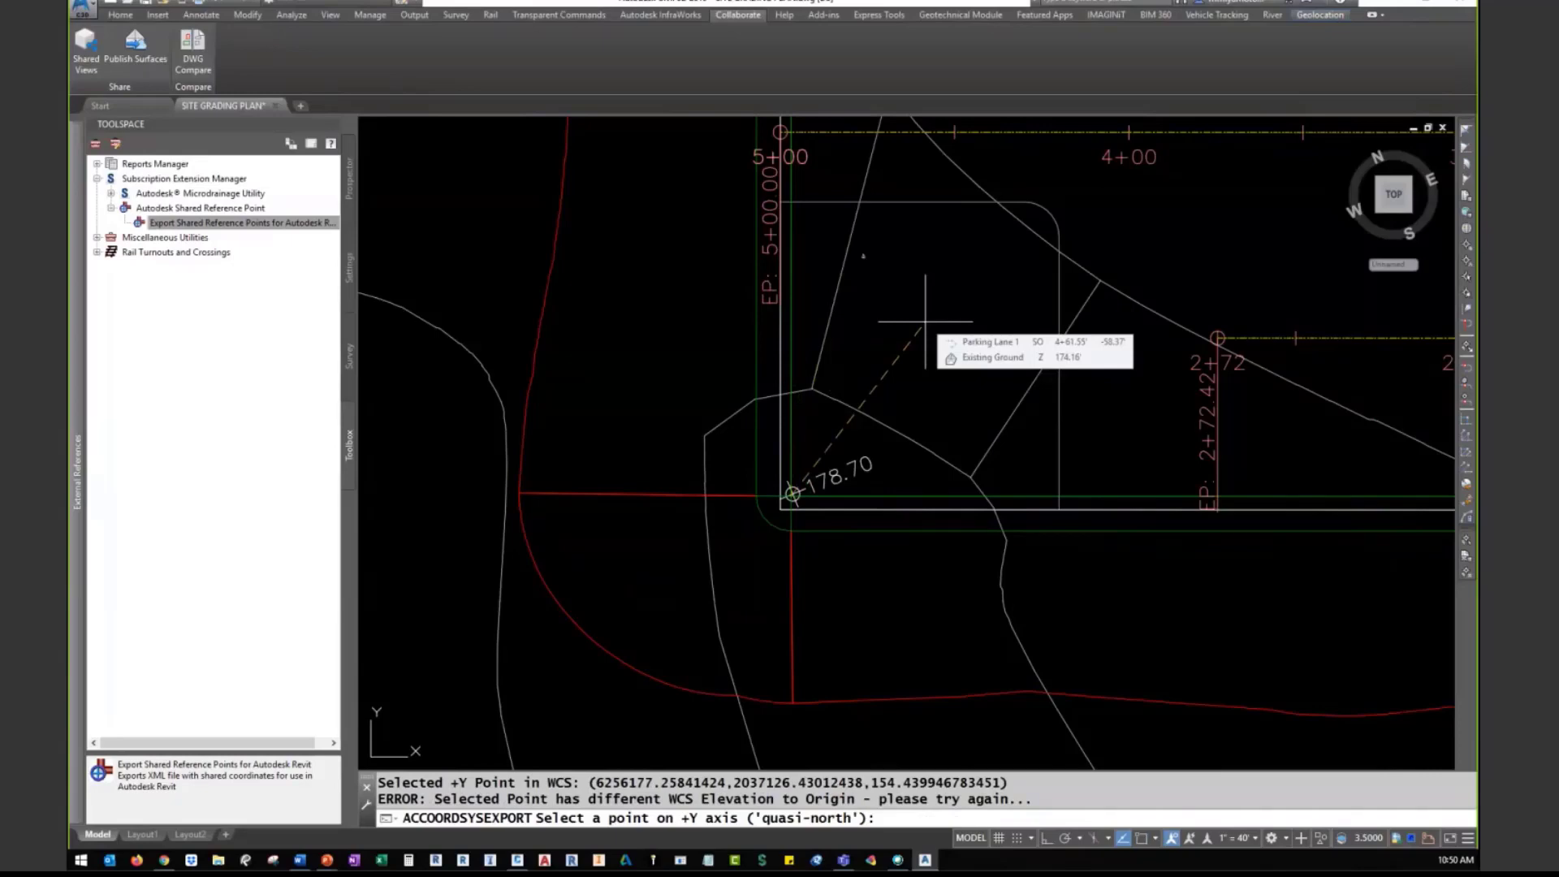
key(Escape)
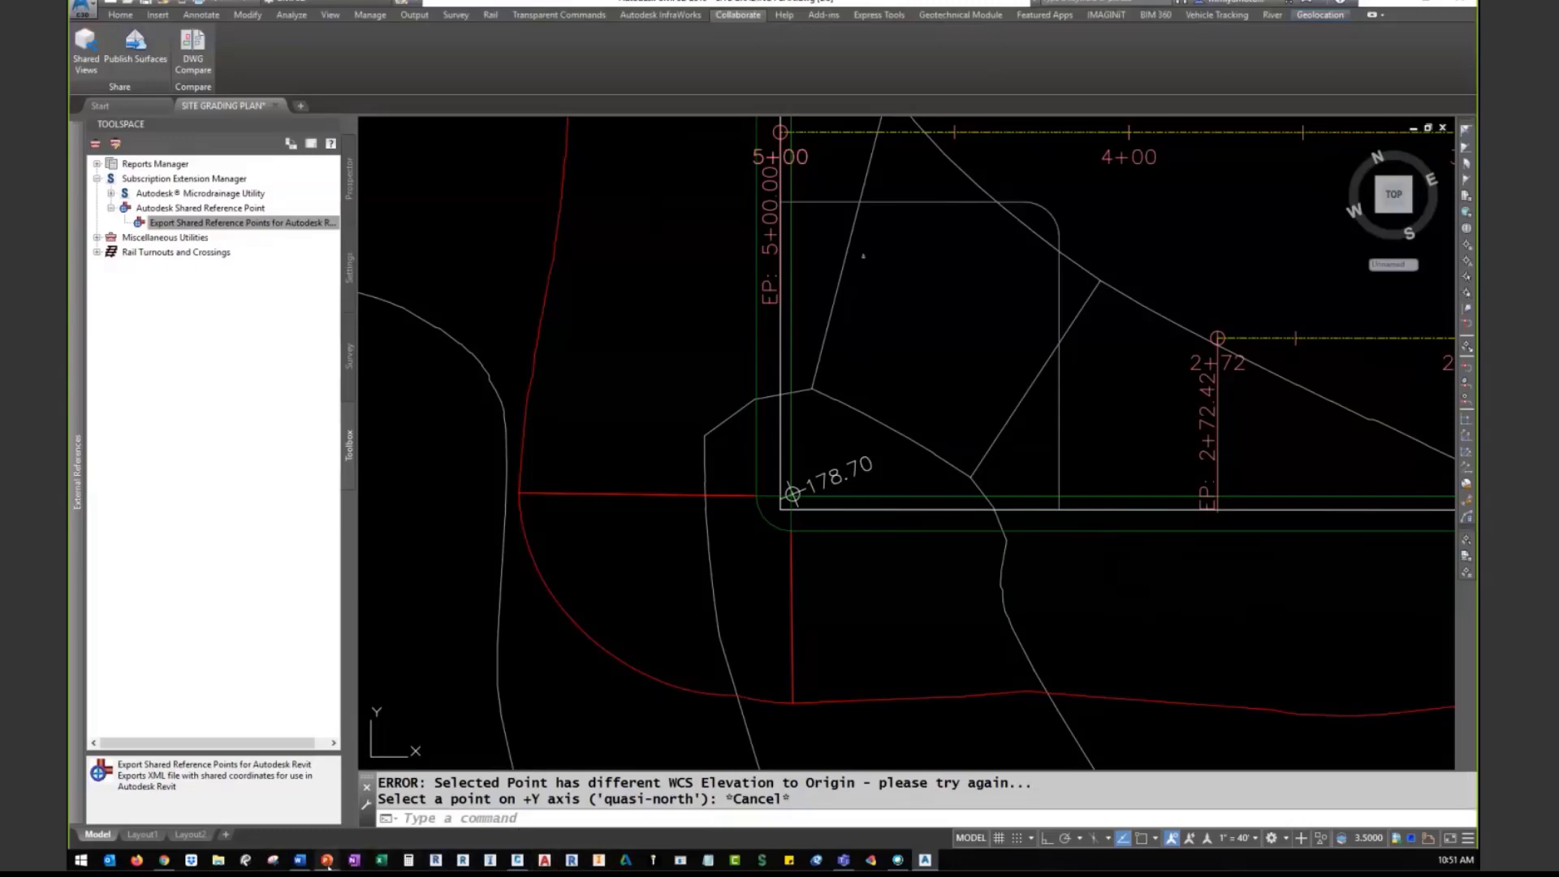
Switch to the PowerPoint presentation and review the slide on exporting shared reference coordinates for site placement
mouse_move(334, 862)
click(338, 828)
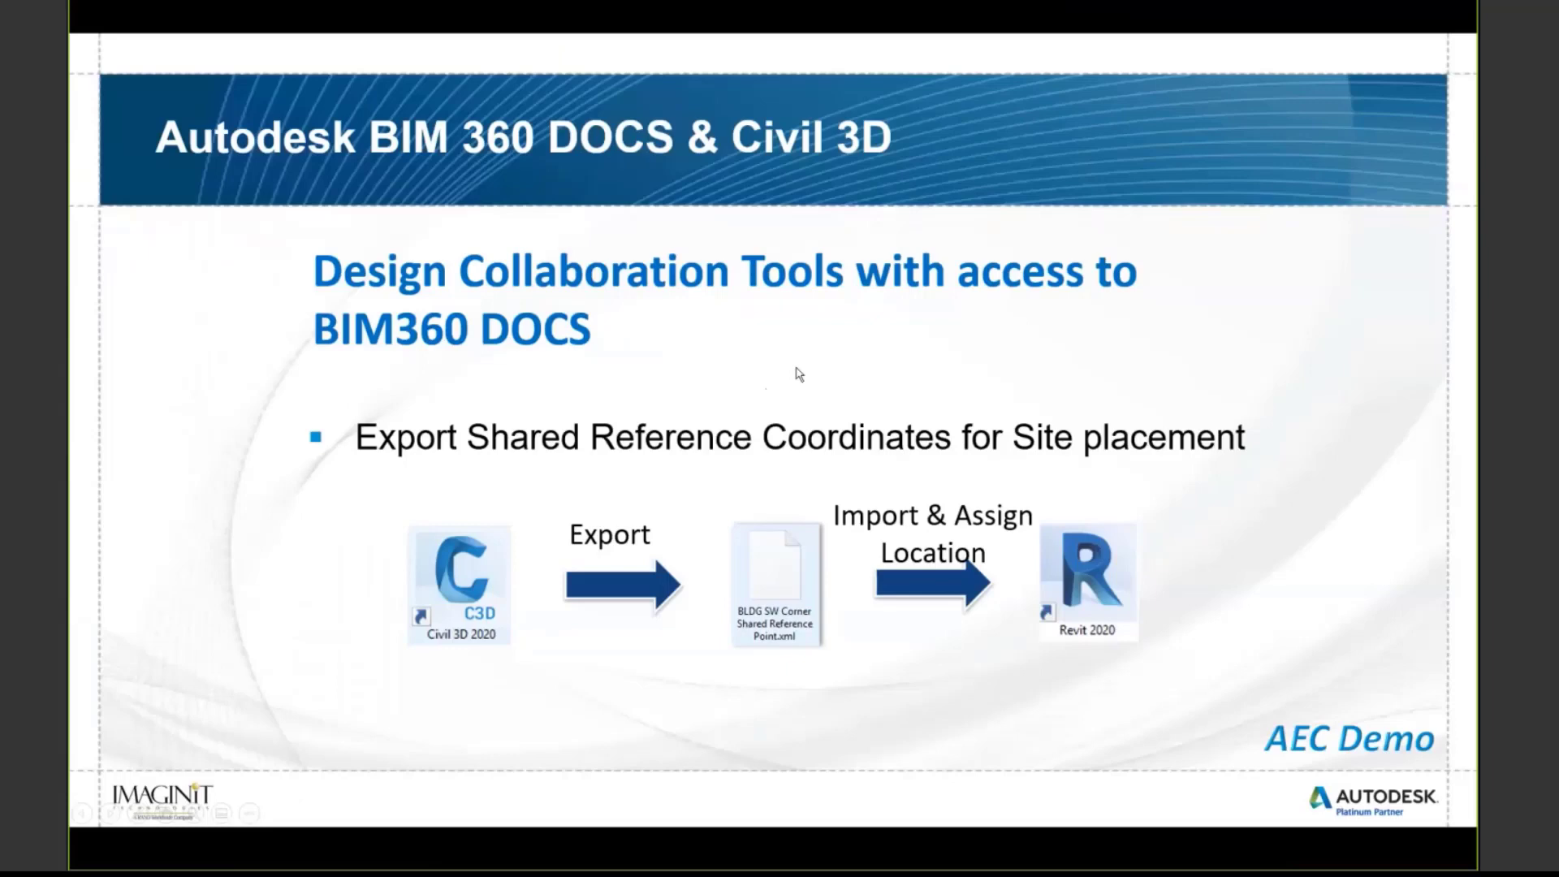
click(789, 487)
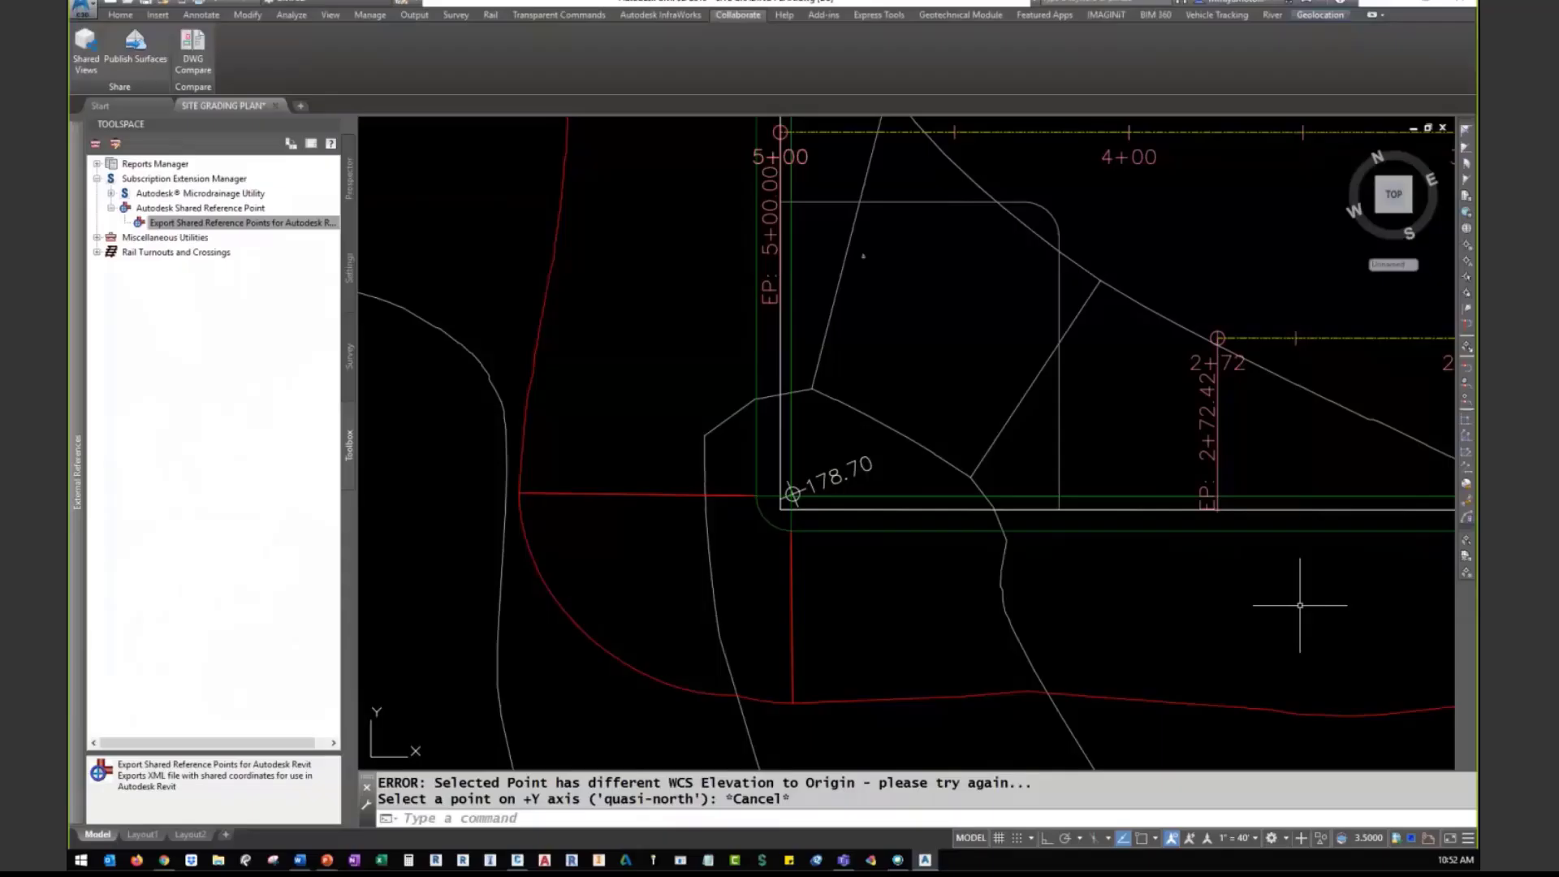
Switch back to Civil 3D and set the Food Mart surface style to Contours 1' and 5' (Design)
scroll(772, 446, down, 5)
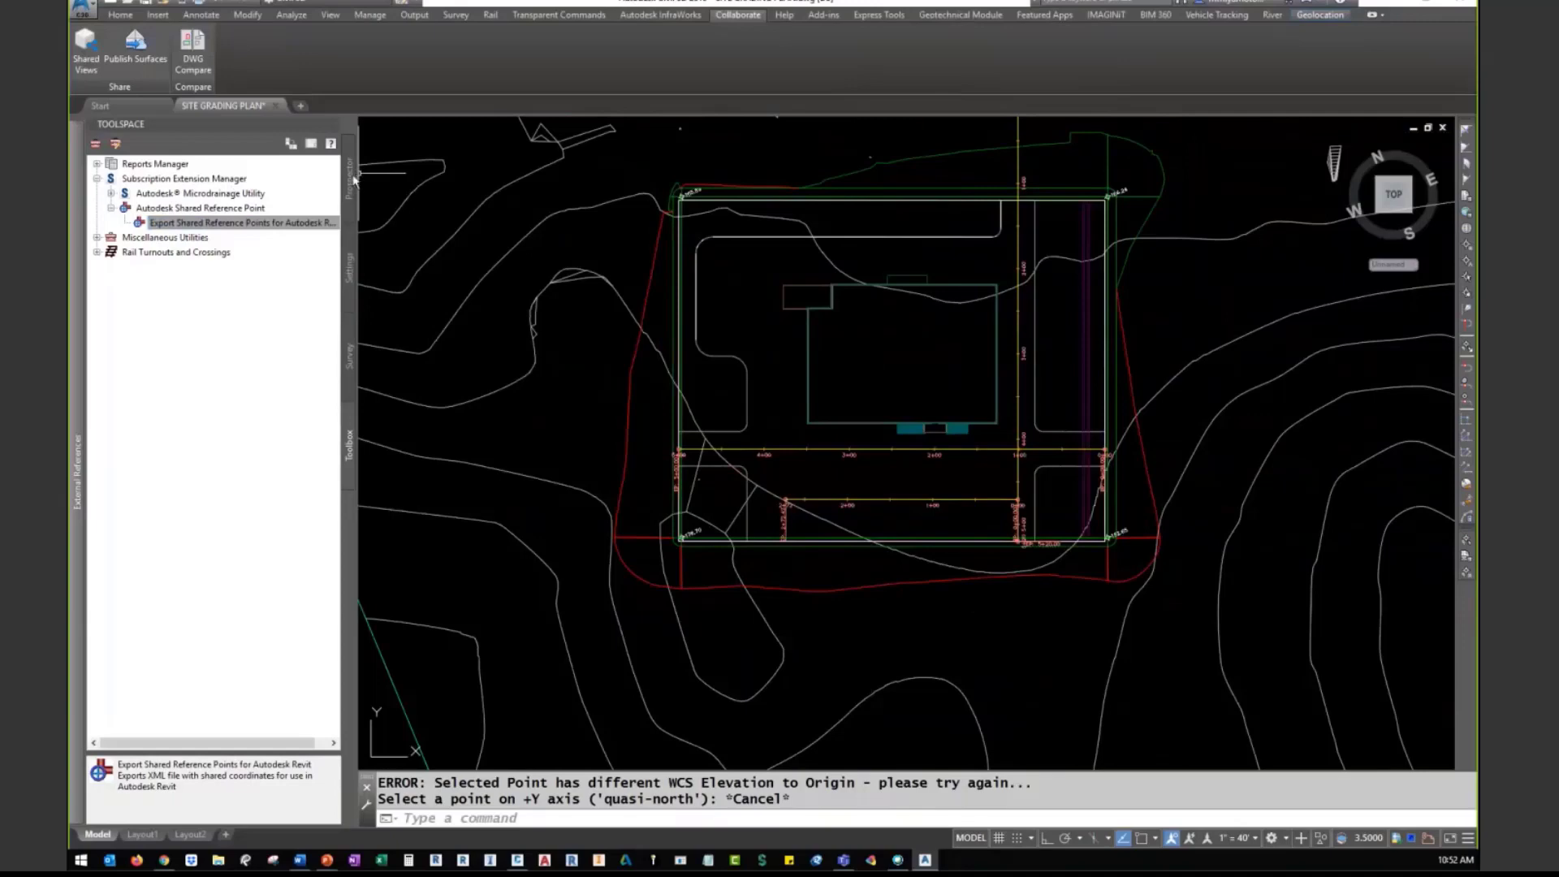
click(350, 180)
right_click(172, 262)
click(200, 272)
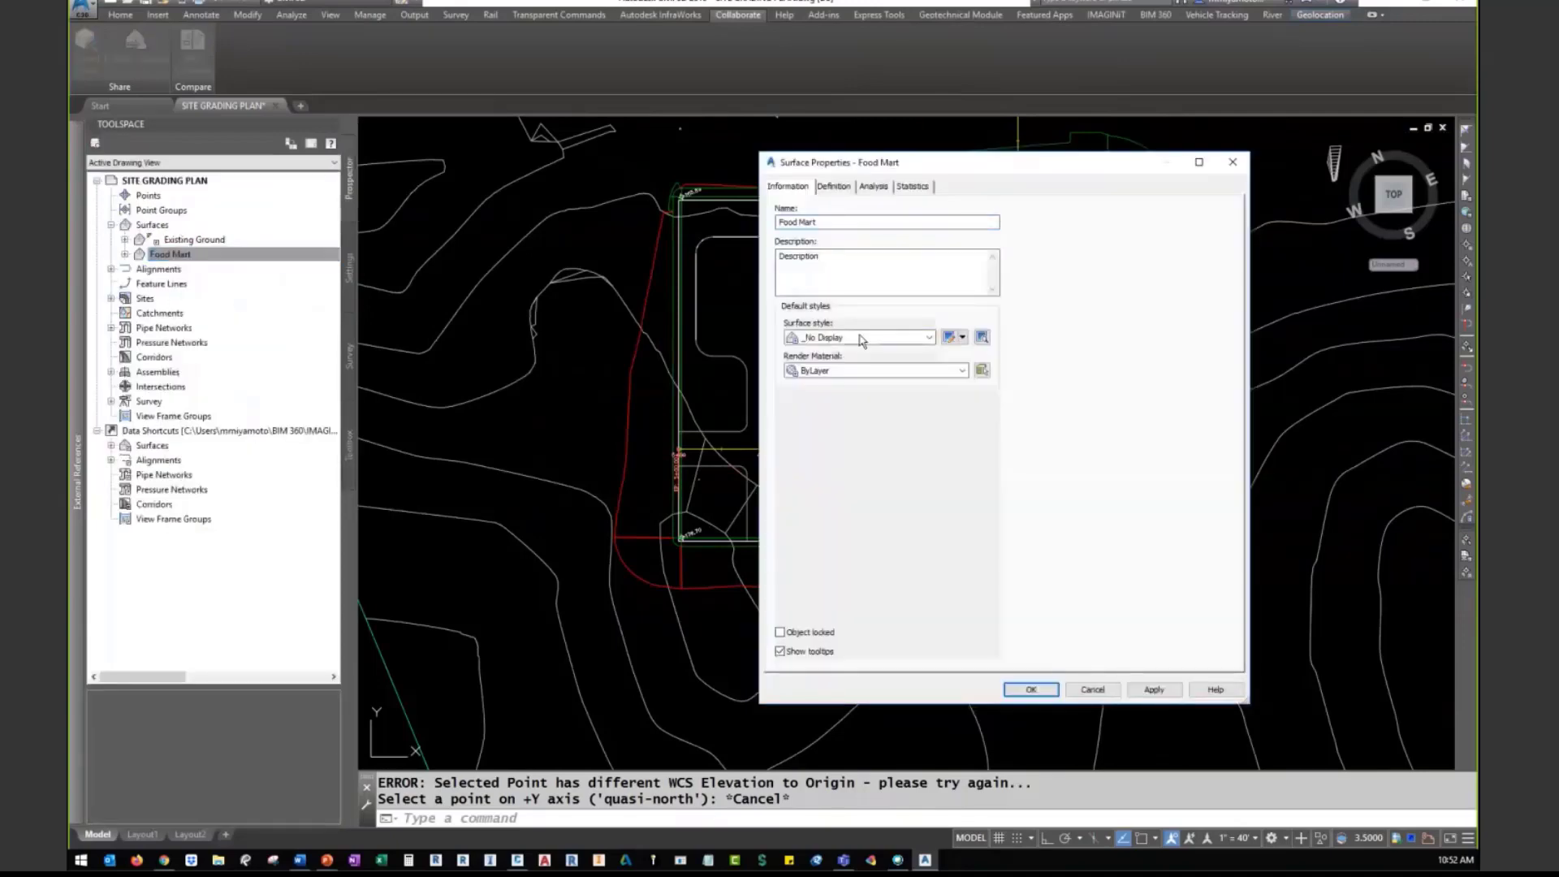
click(862, 340)
click(845, 358)
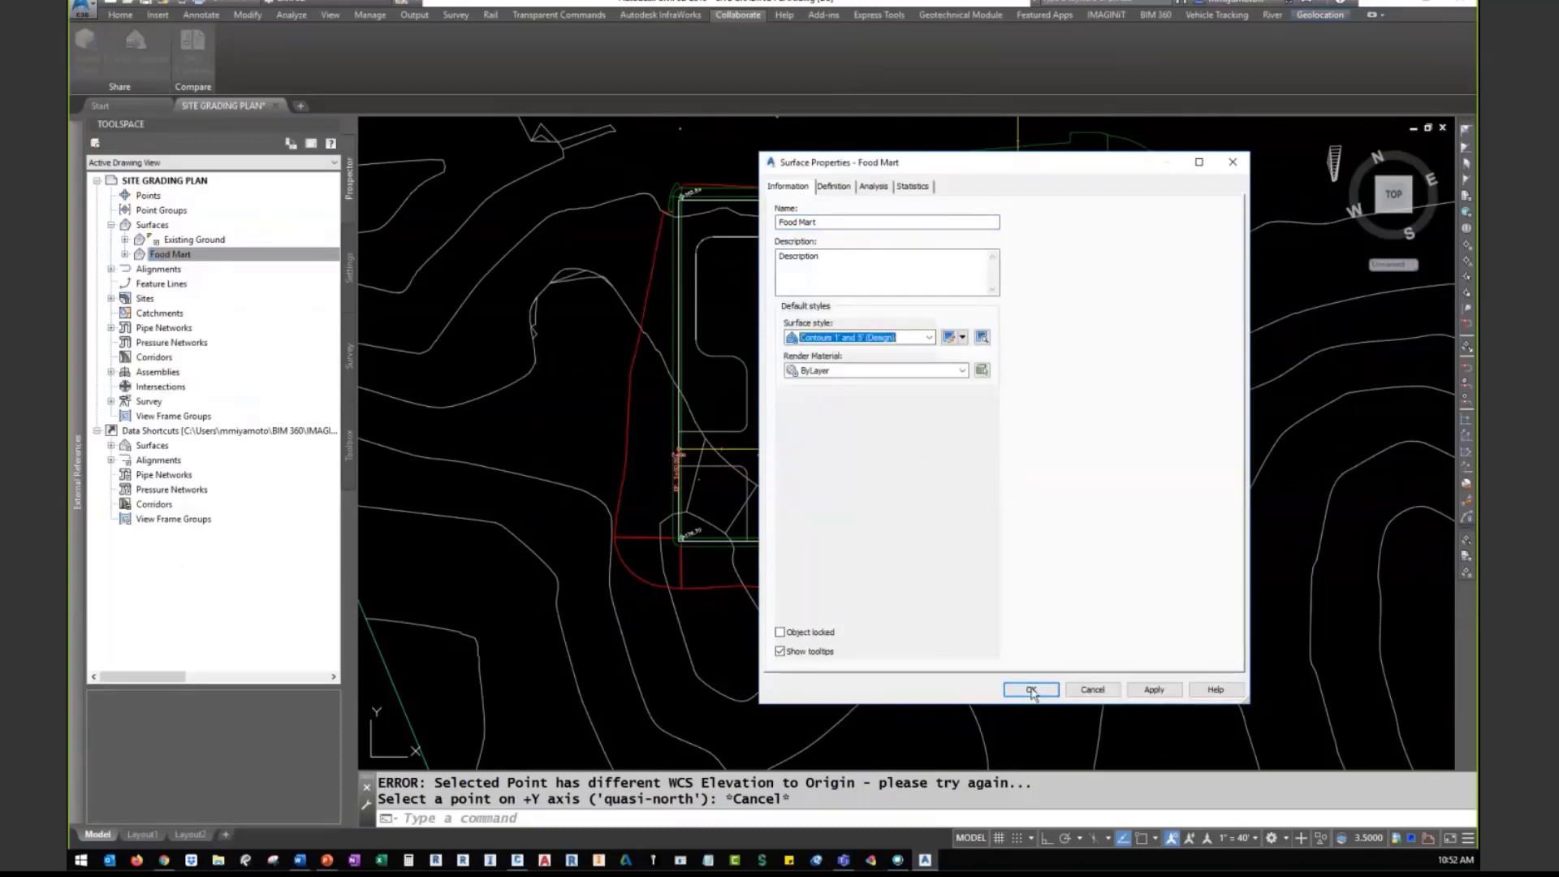
click(1031, 690)
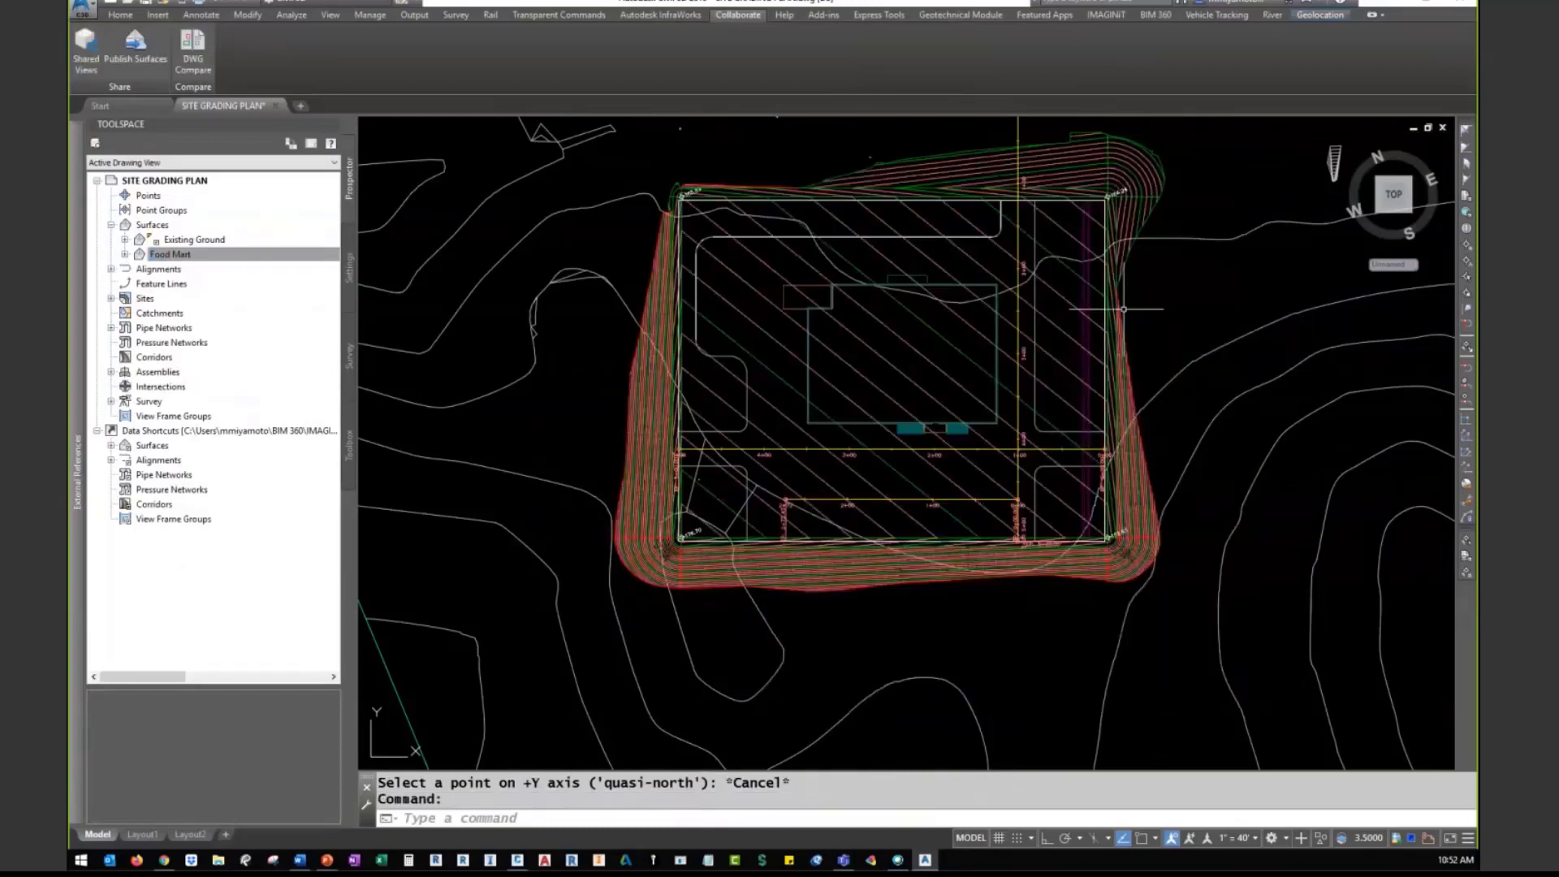
Start publishing the surfaces and exclude Existing Ground so that only Food Mart is selected
middle_drag(1123, 309, 1057, 391)
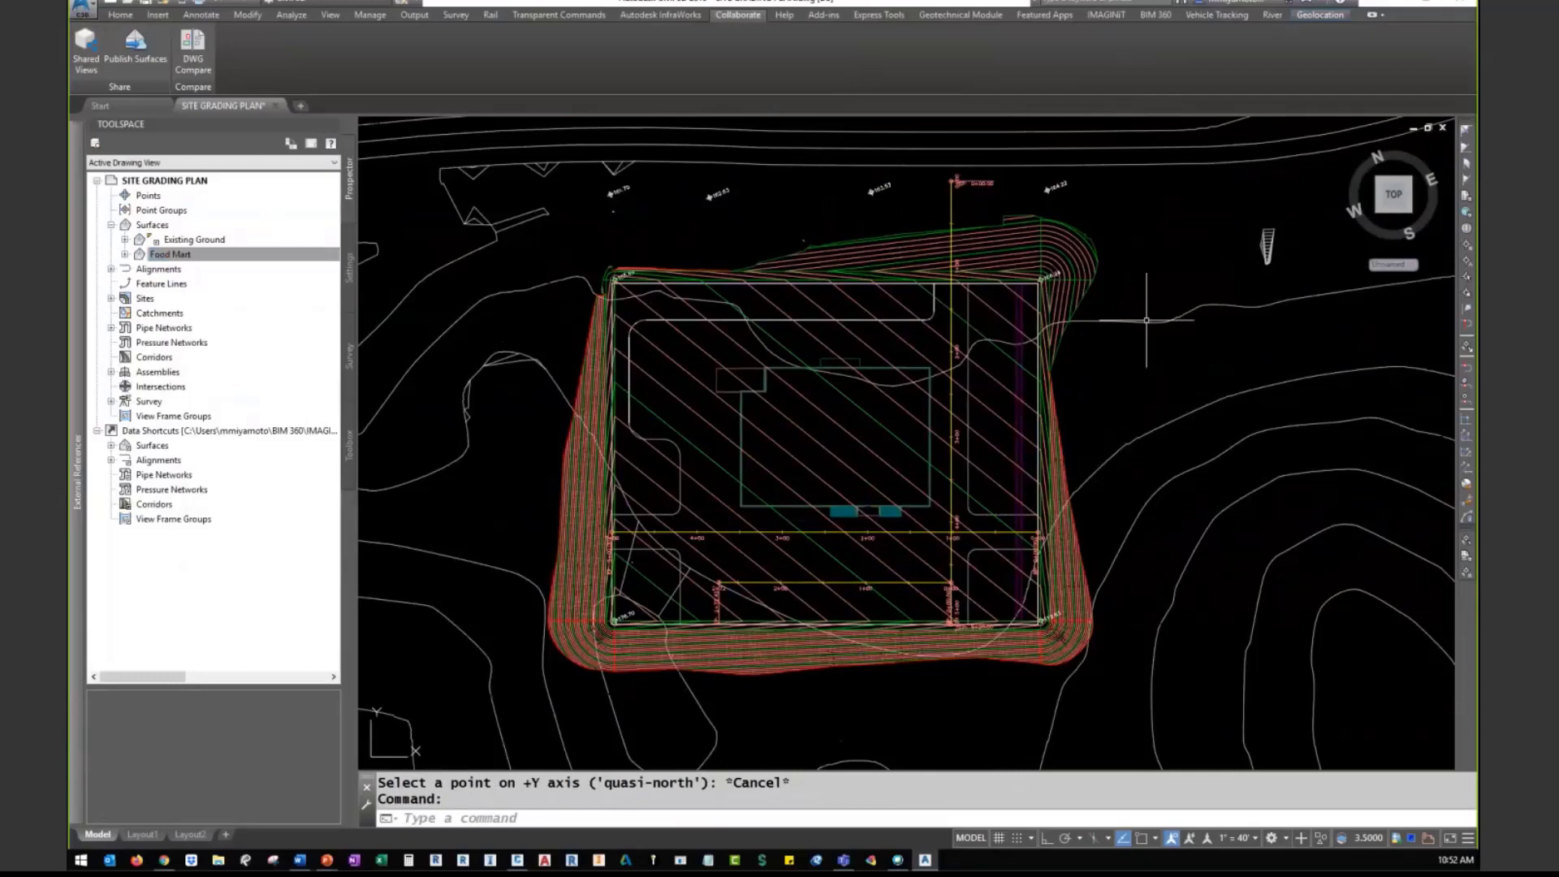
middle_drag(1146, 319, 1123, 376)
scroll(1155, 336, down, 2)
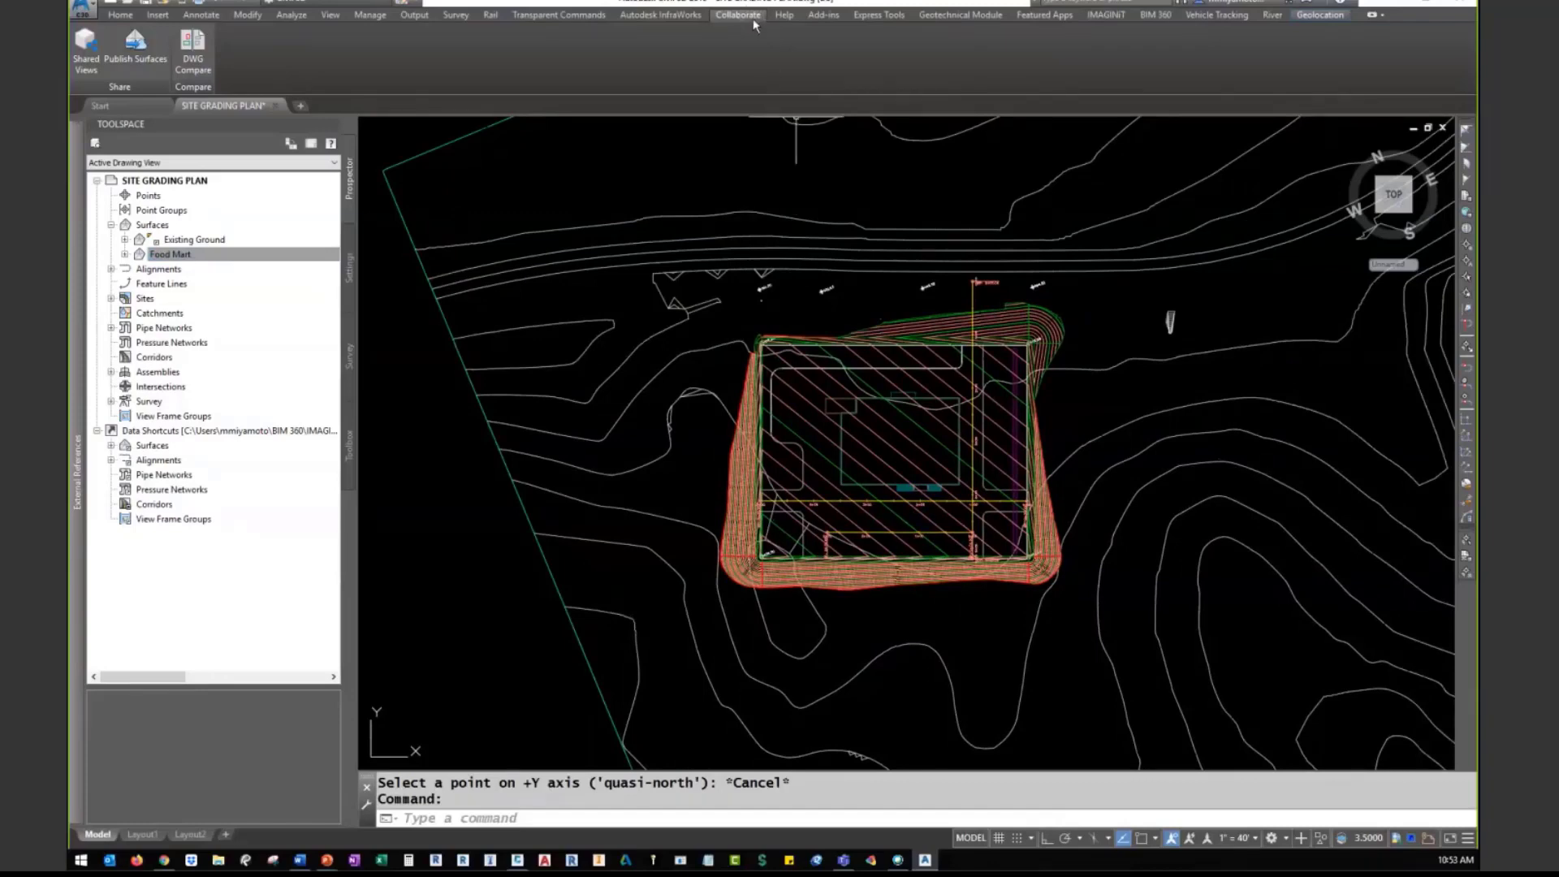
click(138, 63)
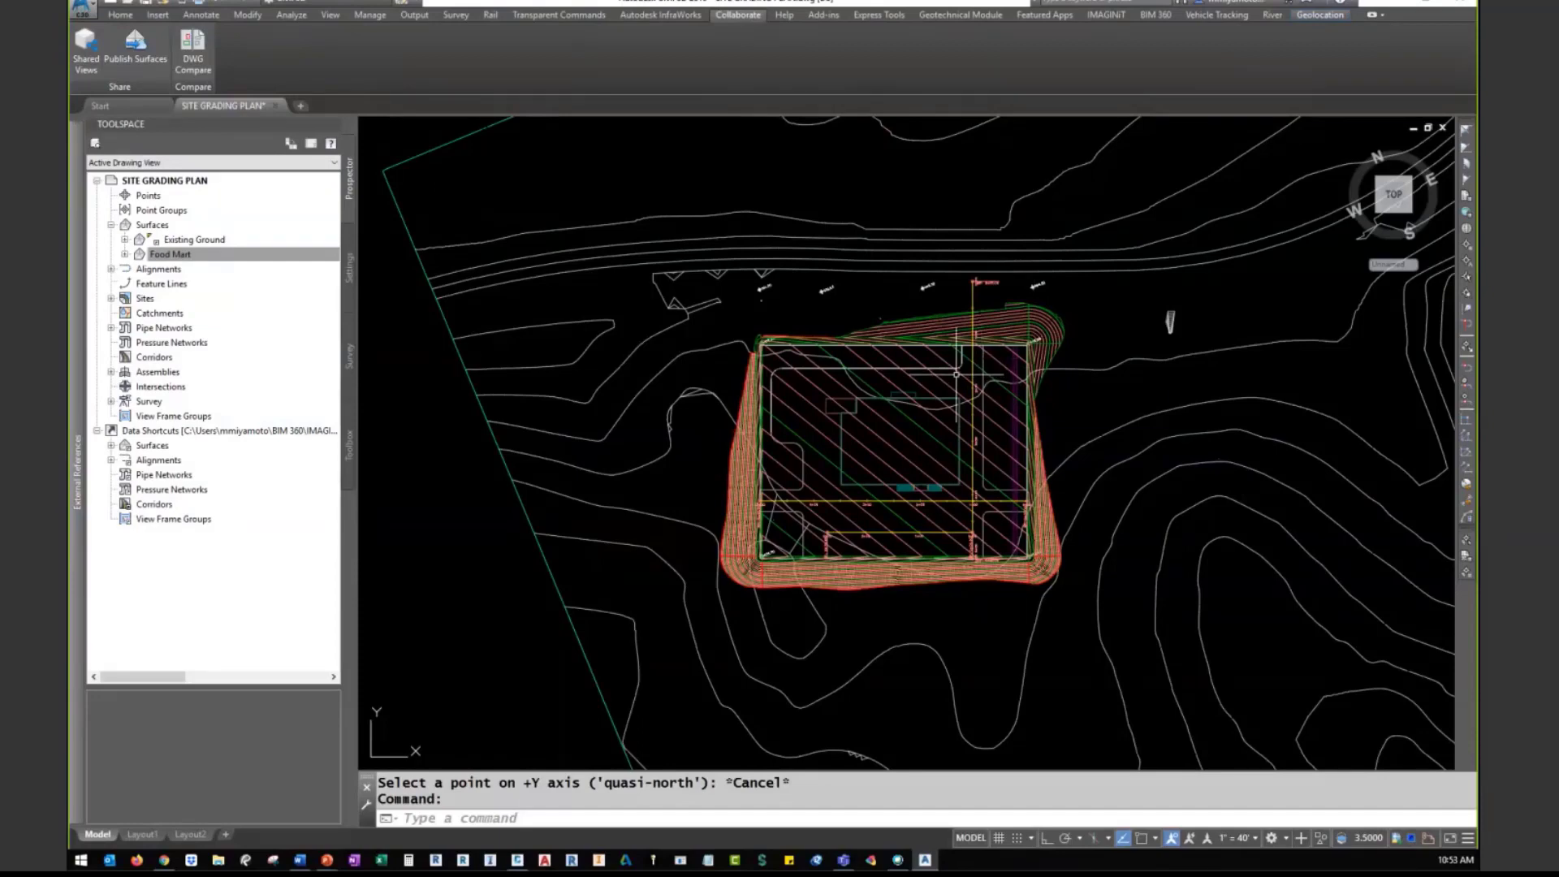
mouse_move(957, 374)
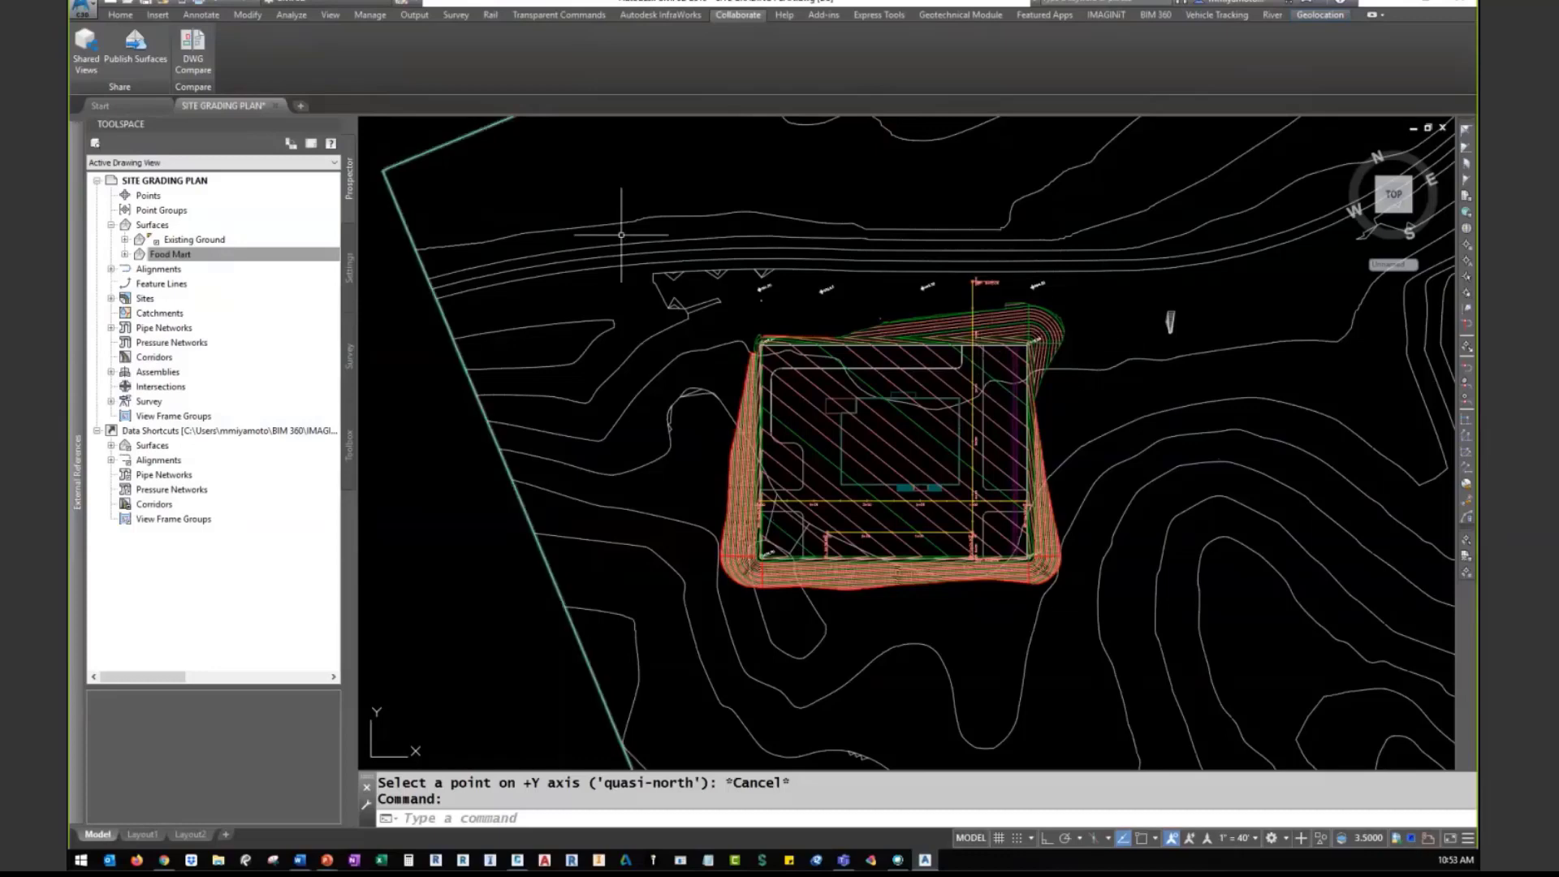
click(135, 42)
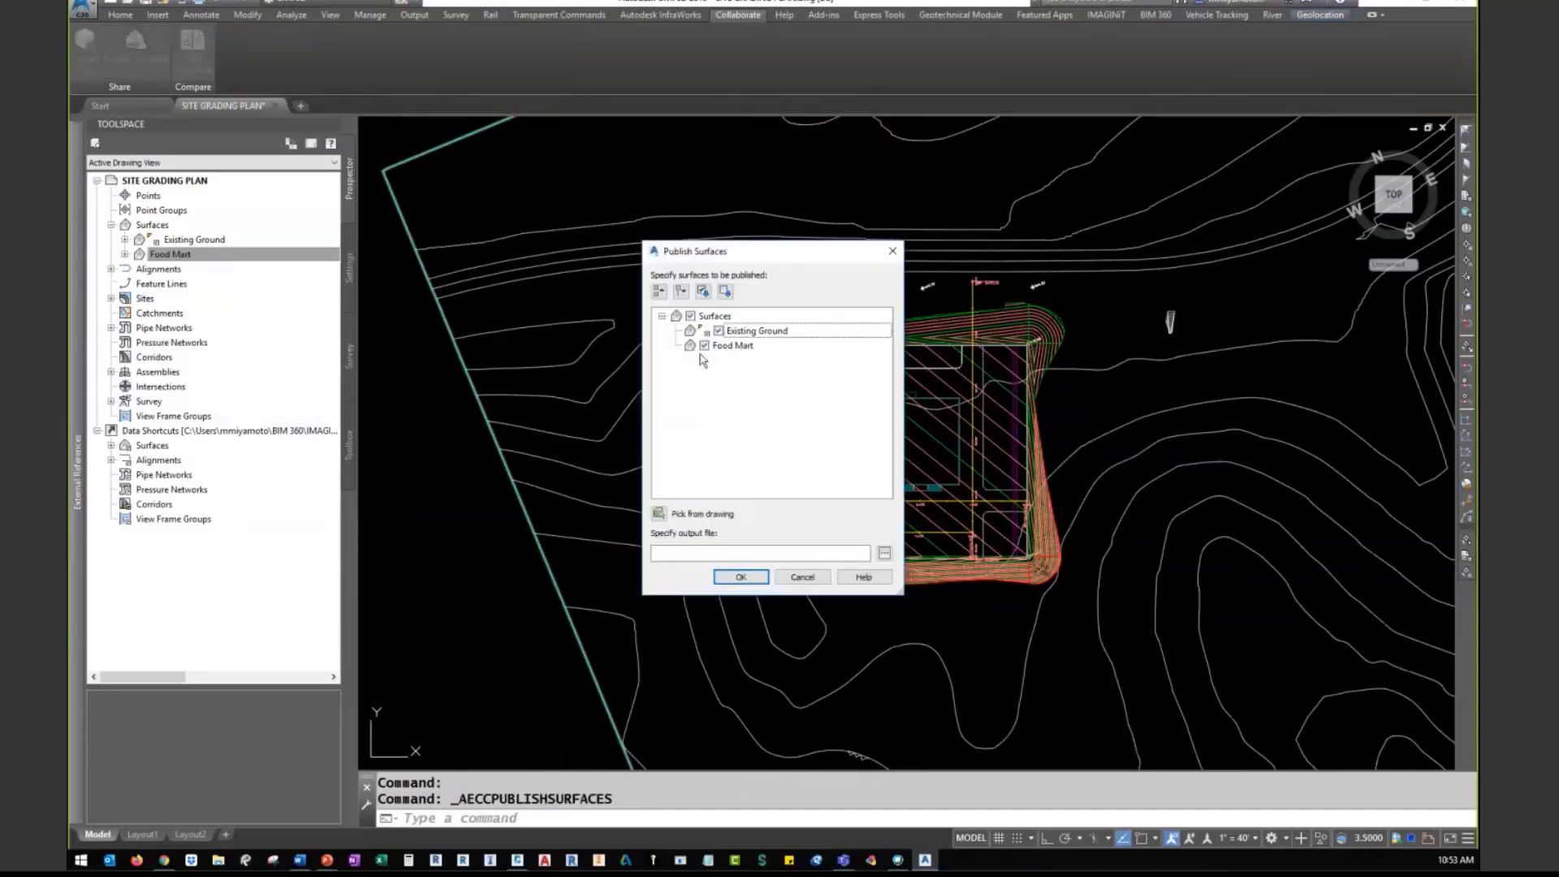
click(718, 331)
Examine the Architectural folder of BIM 360 Design for AEC as the output location, and cancel without publishing the surface
click(853, 557)
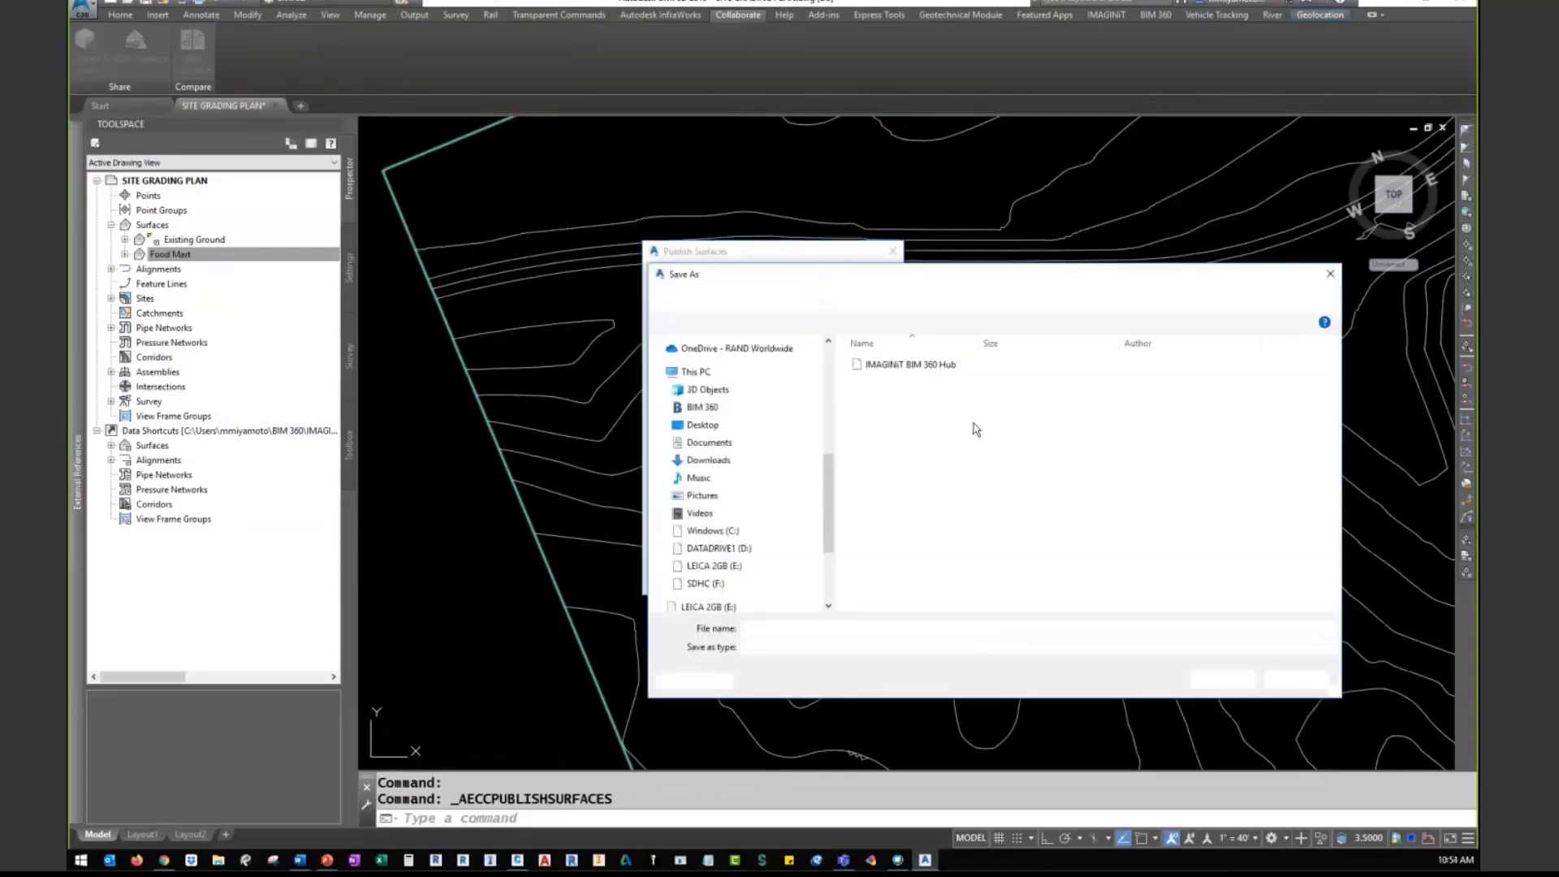
double_click(916, 367)
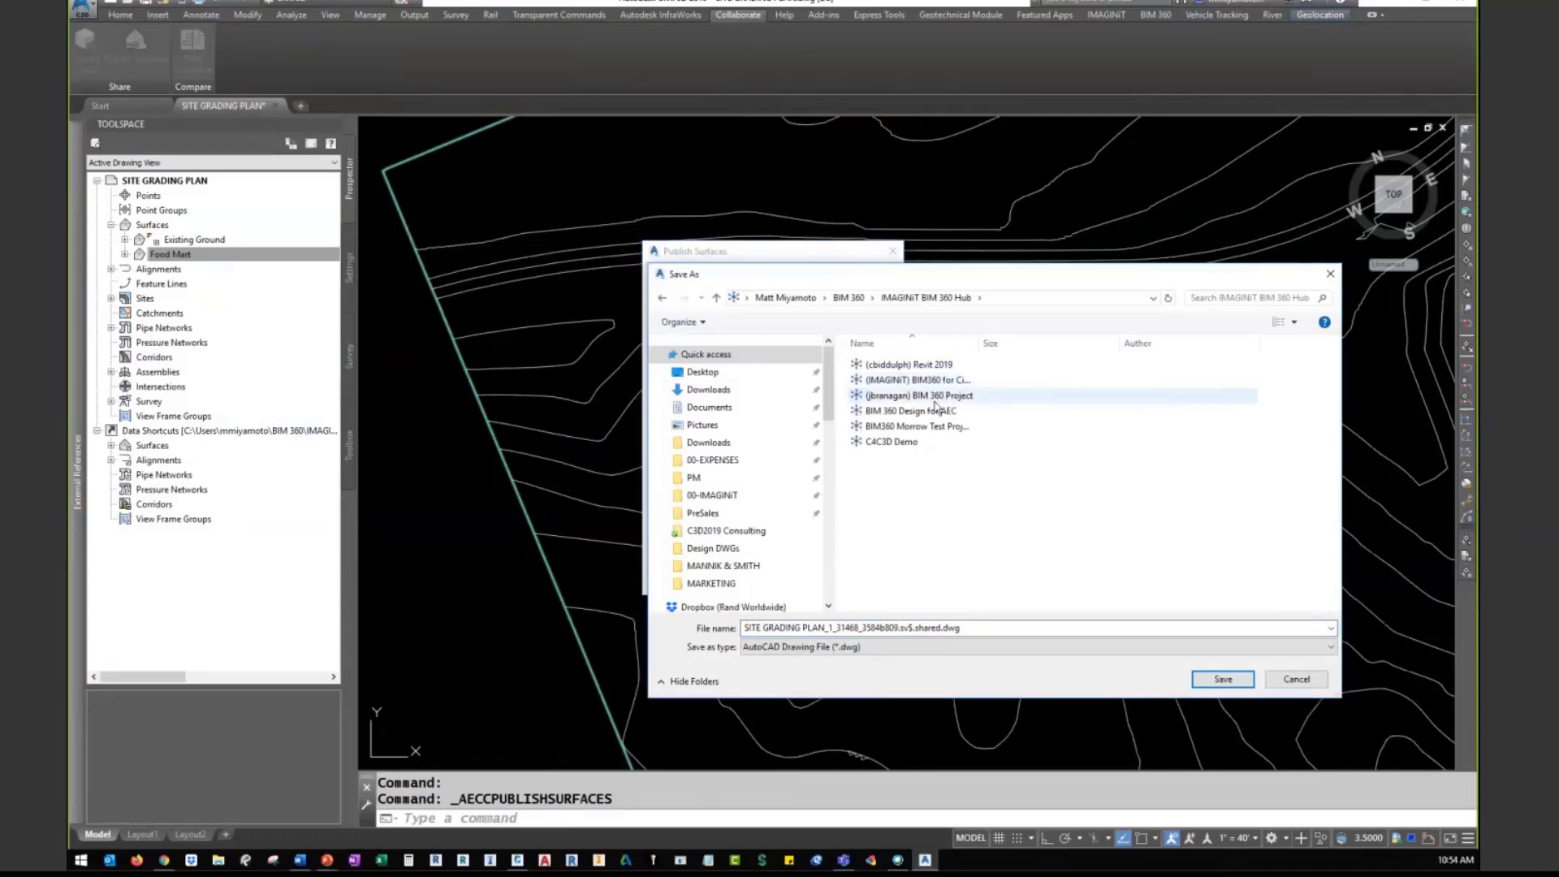
double_click(909, 410)
double_click(901, 367)
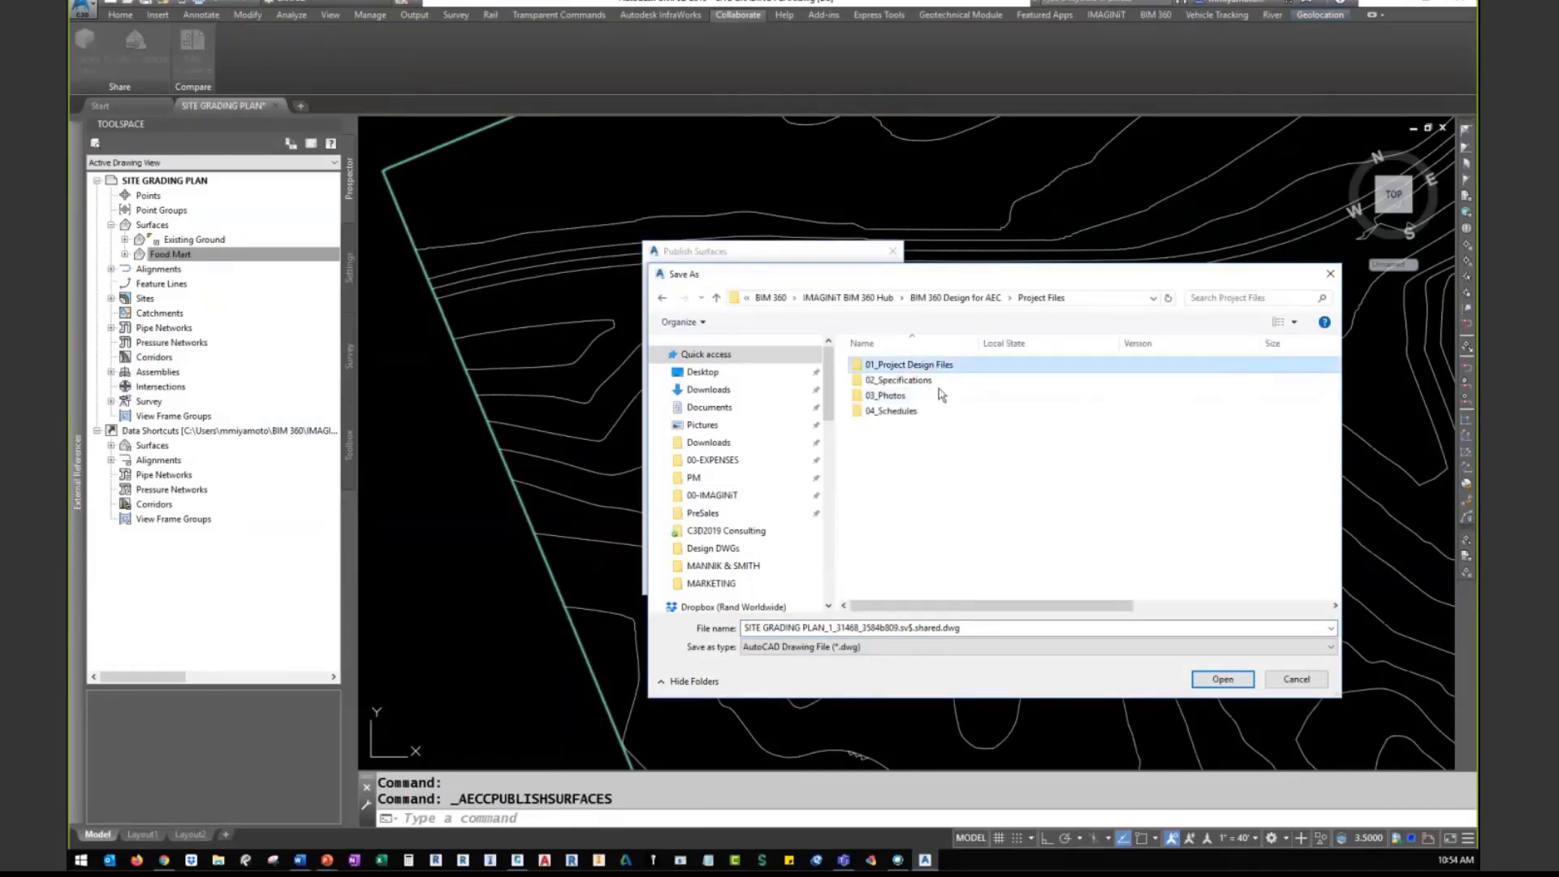
double_click(923, 367)
double_click(892, 370)
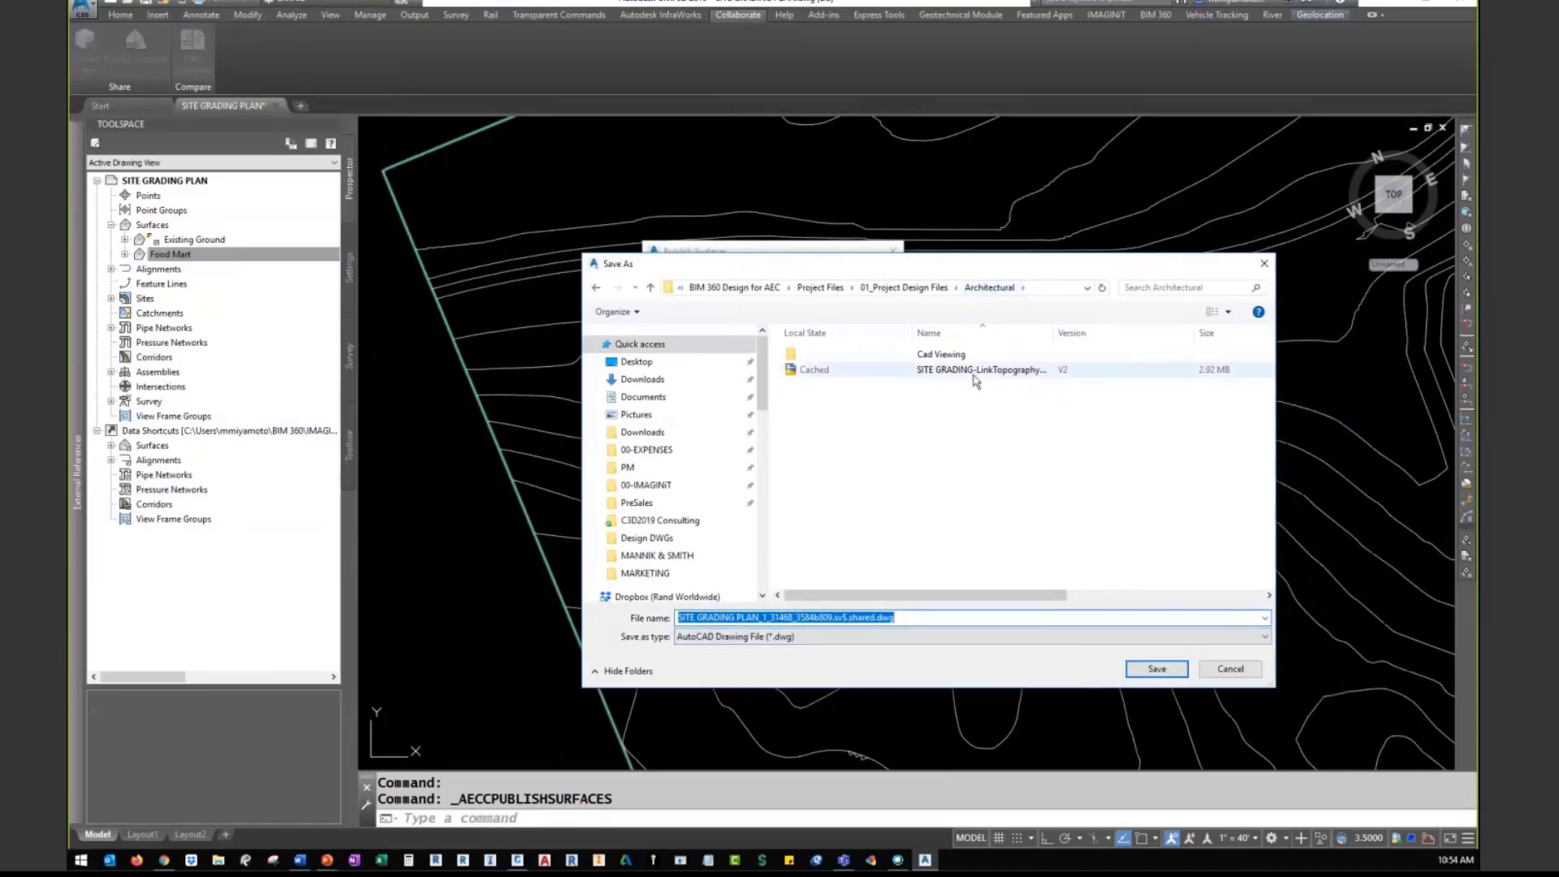
drag(1052, 332, 1112, 333)
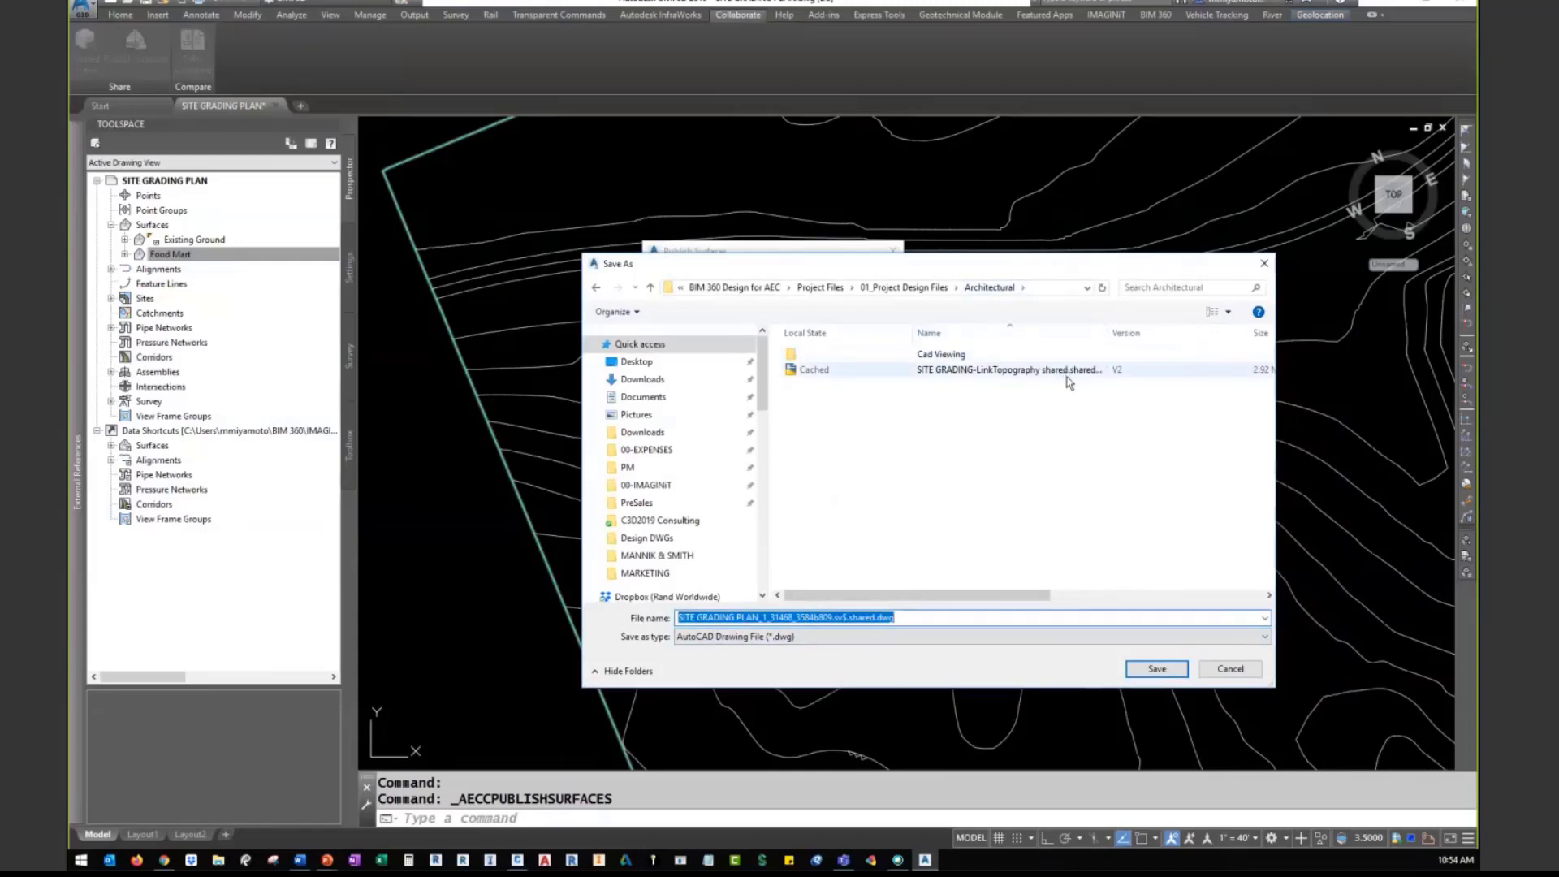
click(1229, 669)
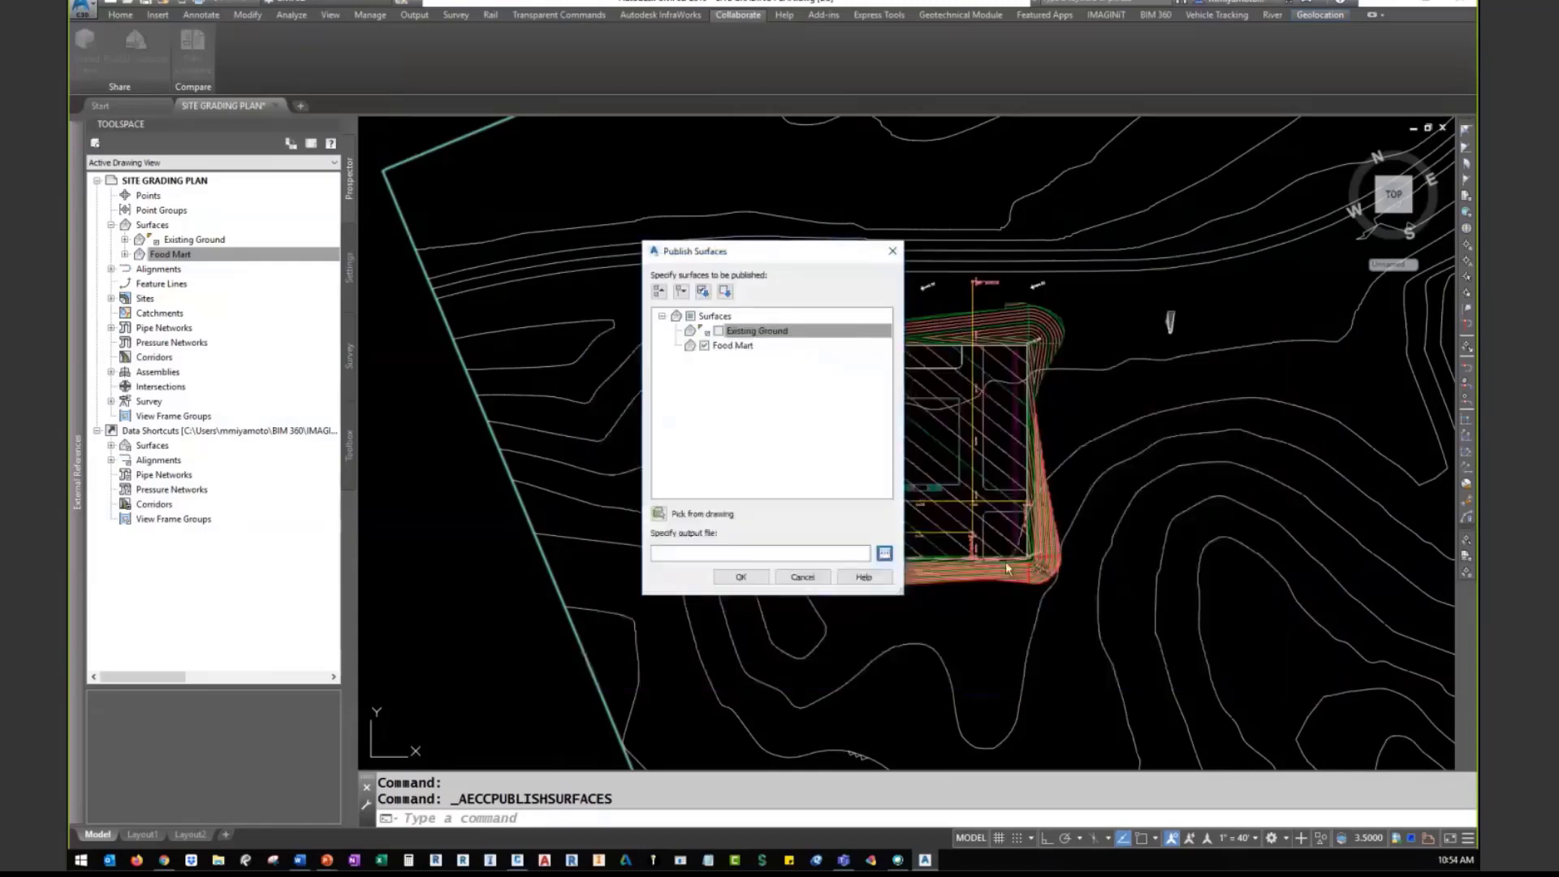
click(804, 575)
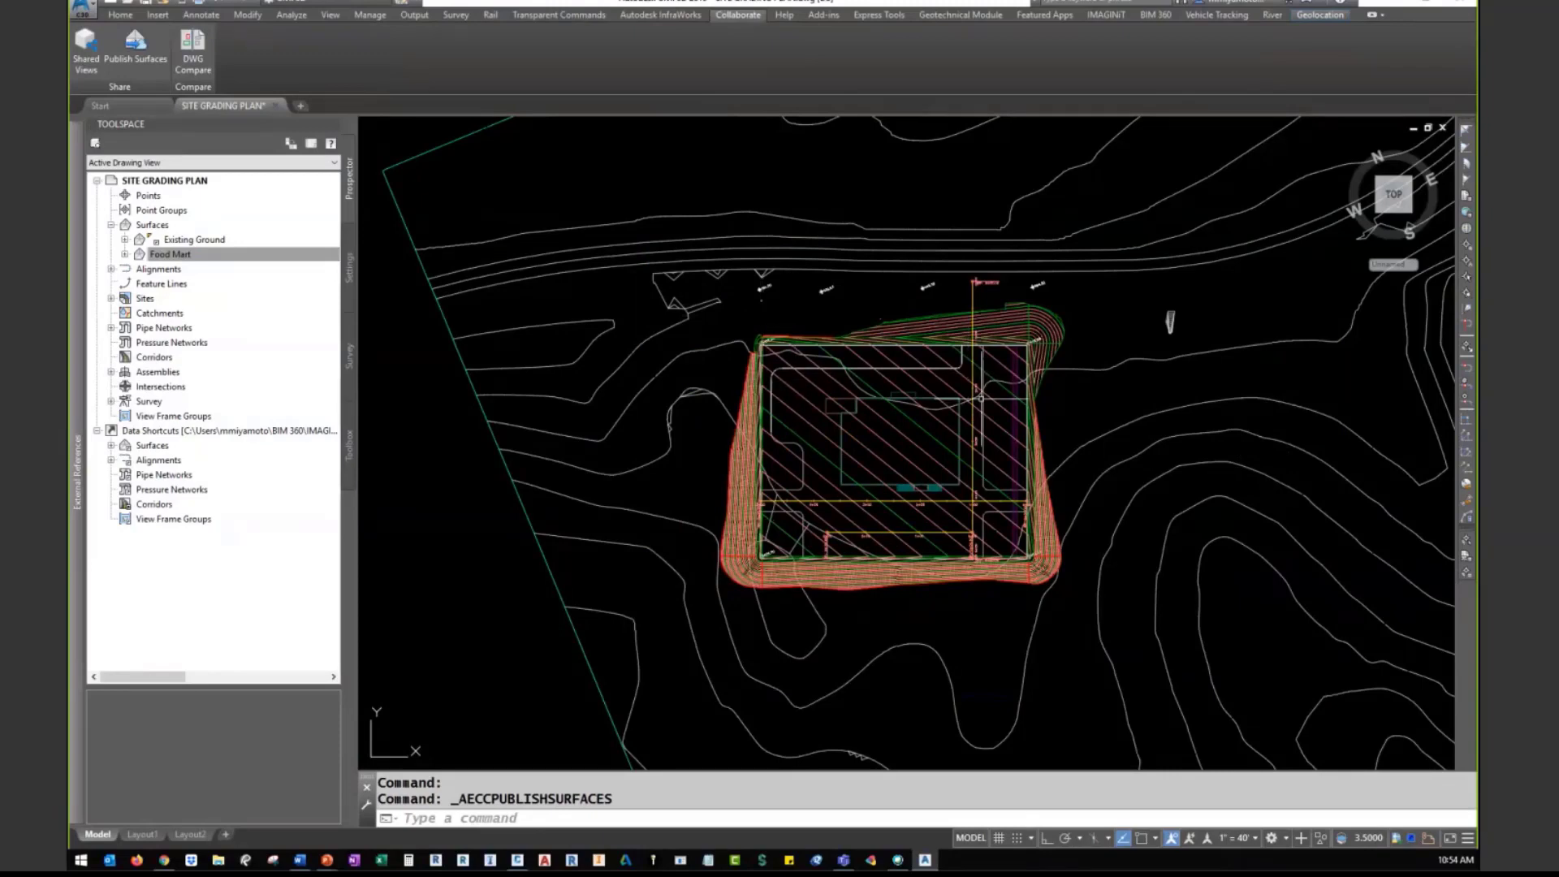
scroll(775, 562, up, 5)
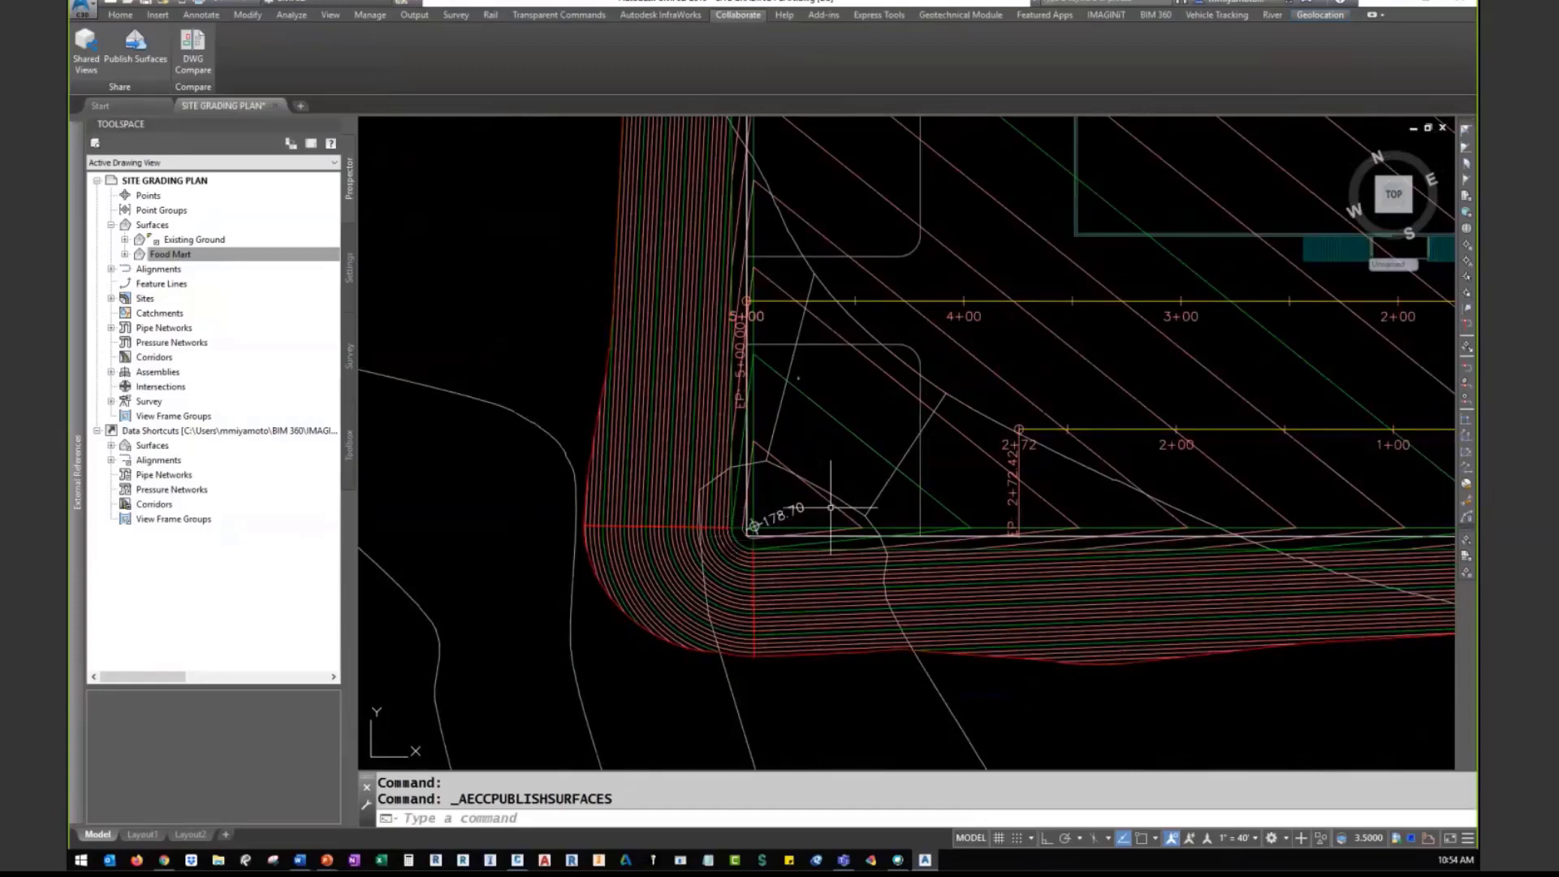
scroll(825, 500, down, 4)
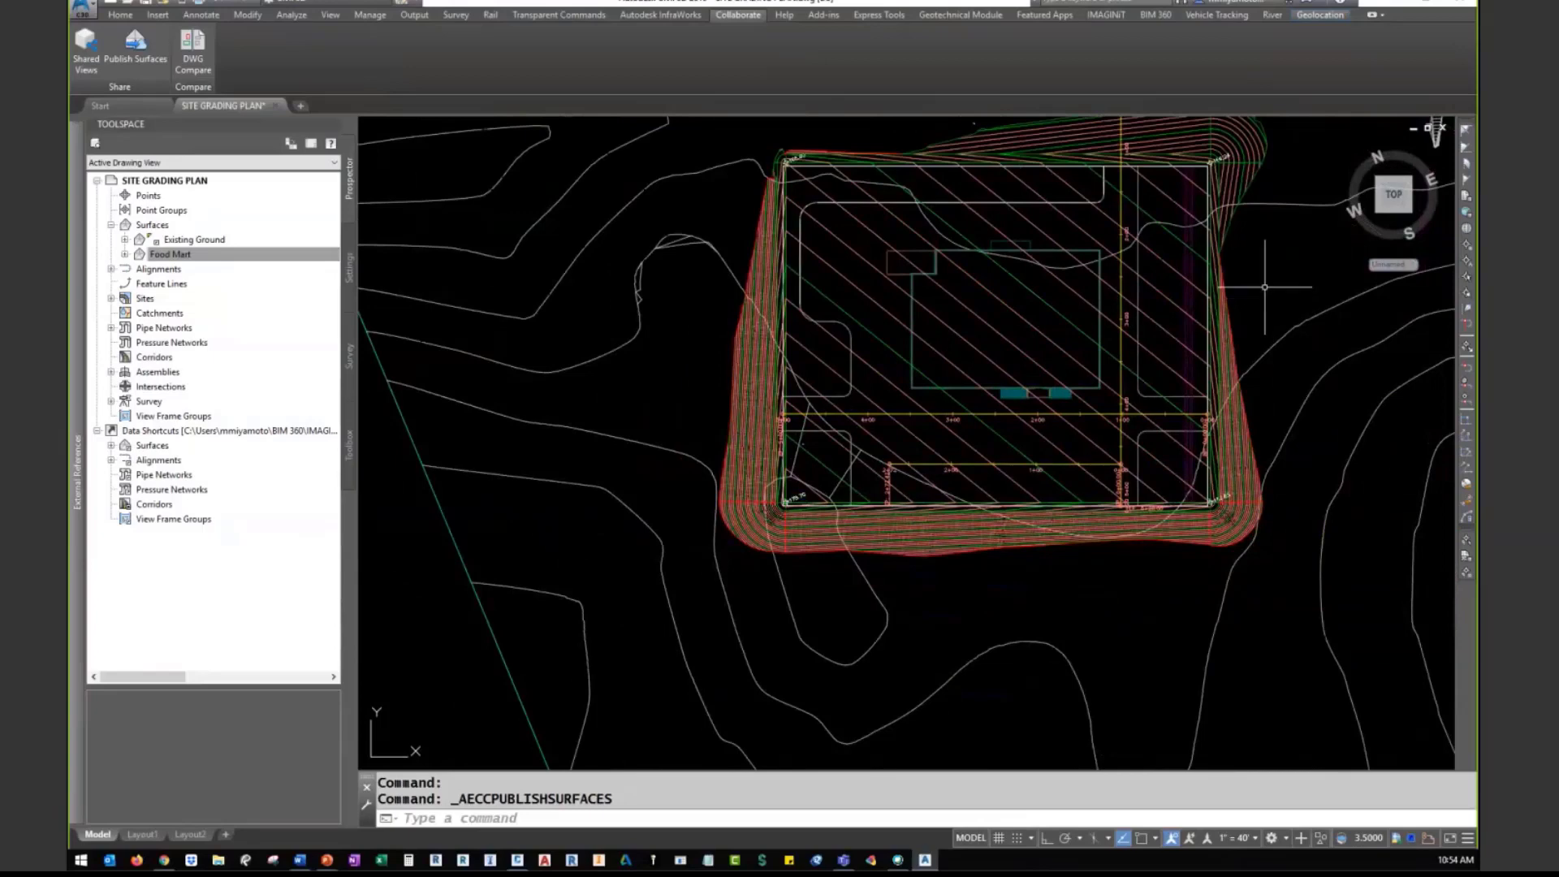
middle_drag(1272, 293, 1205, 328)
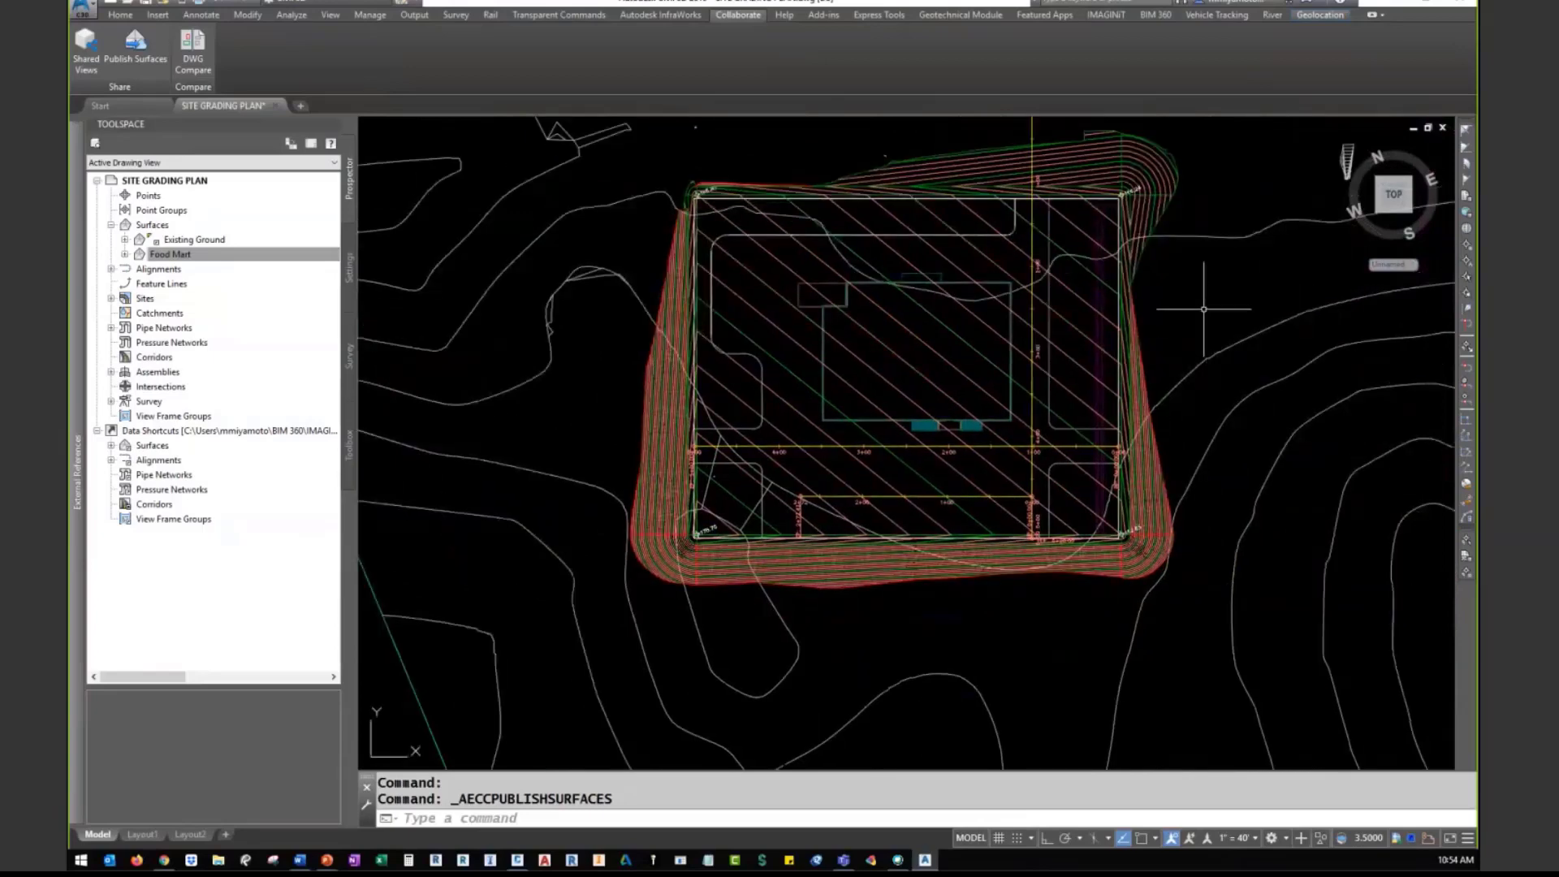
mouse_move(1203, 308)
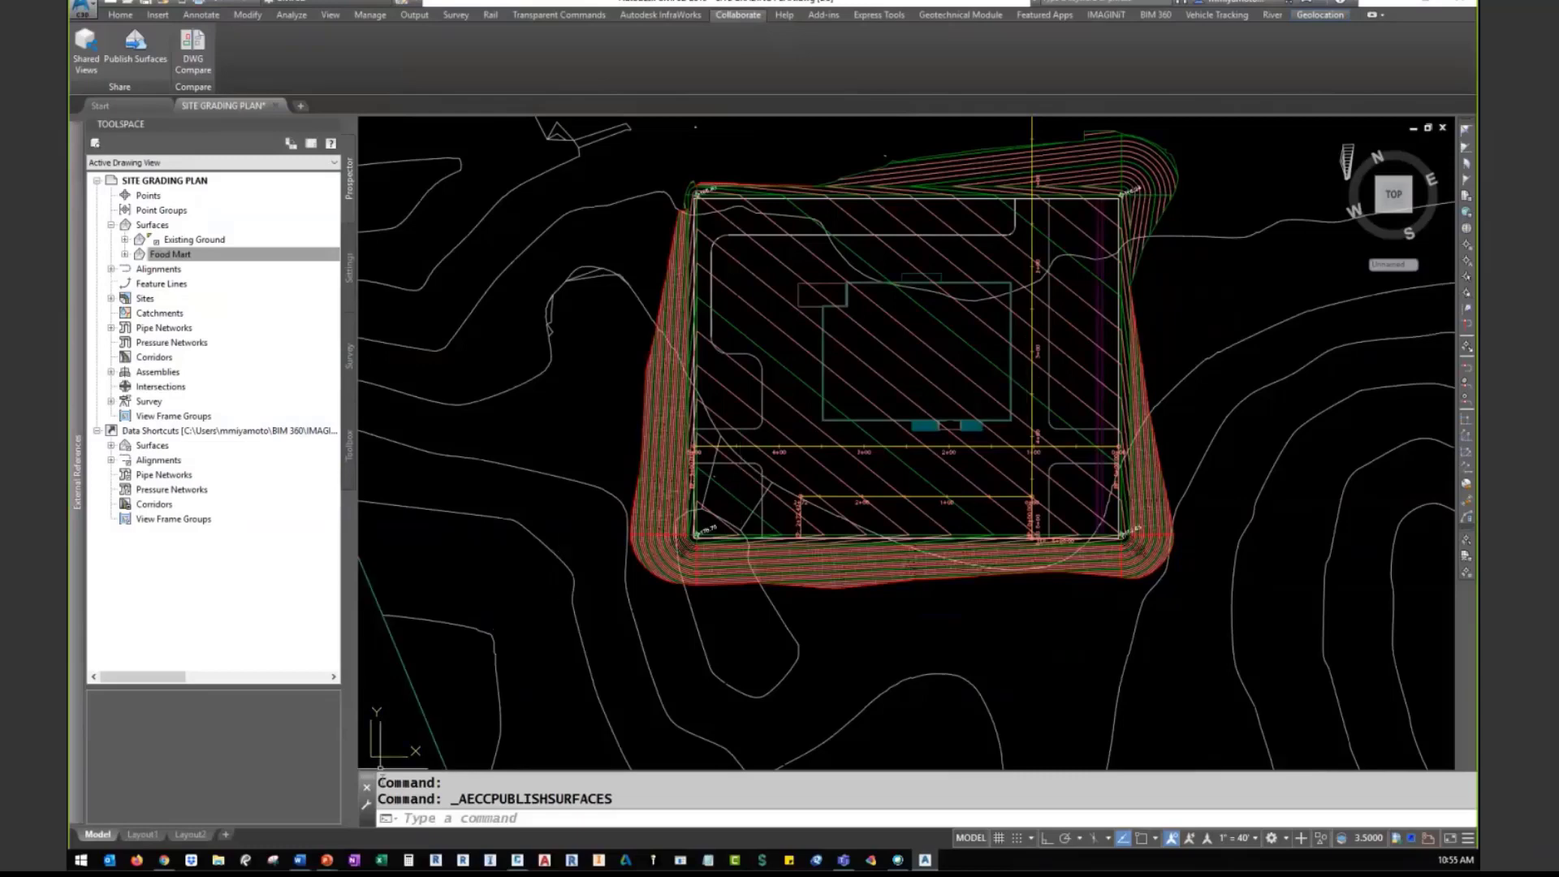
Switch to BIM 360 Document Management in the browser and open the Architectural folder under 01_Project Design Files
click(166, 861)
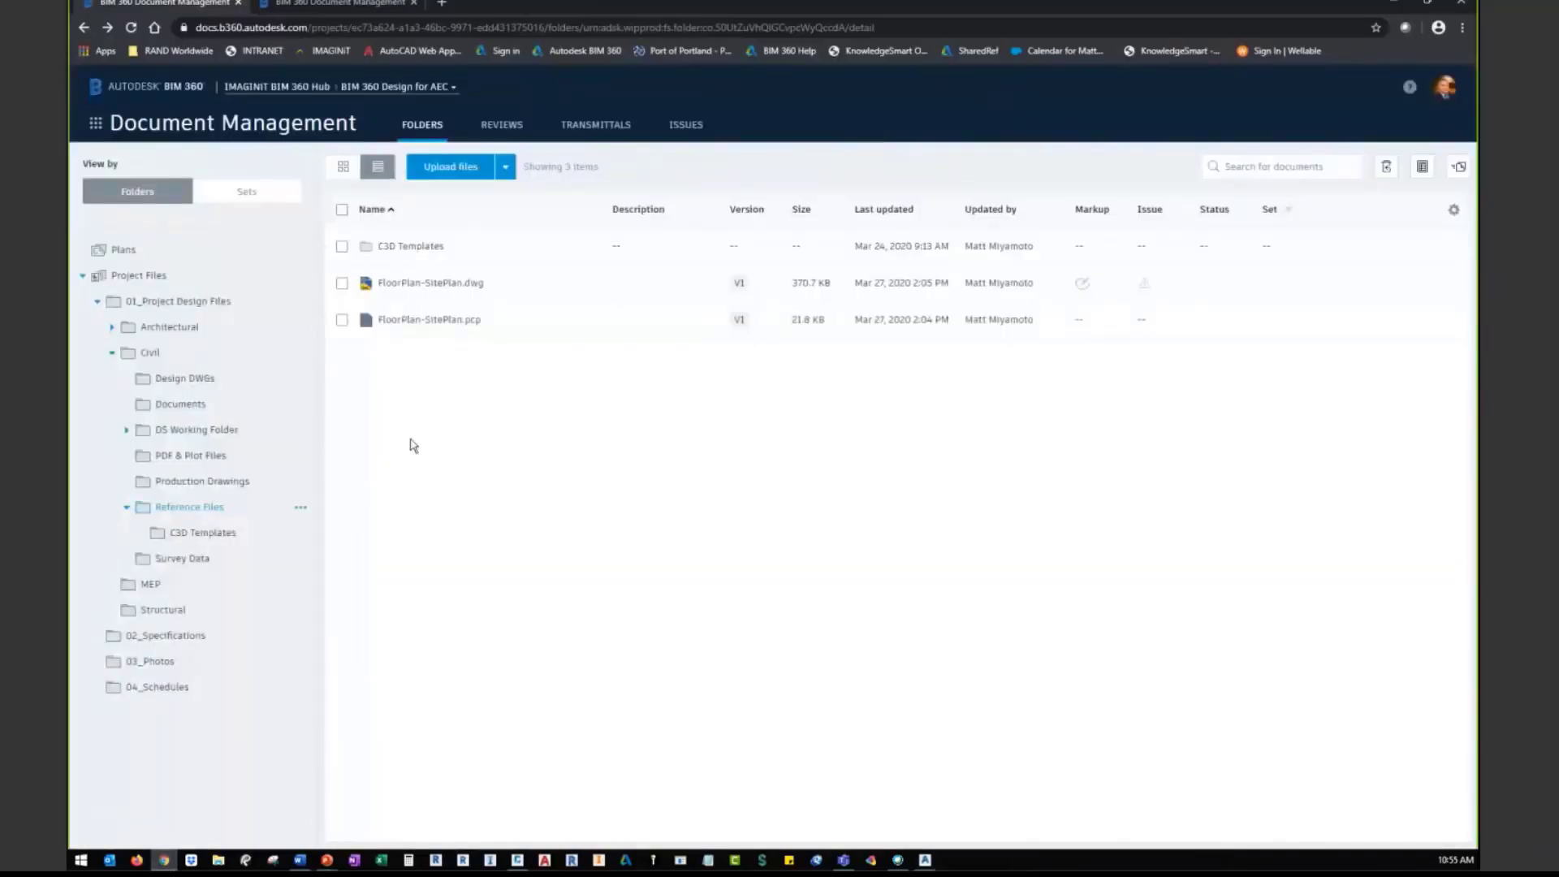
click(221, 327)
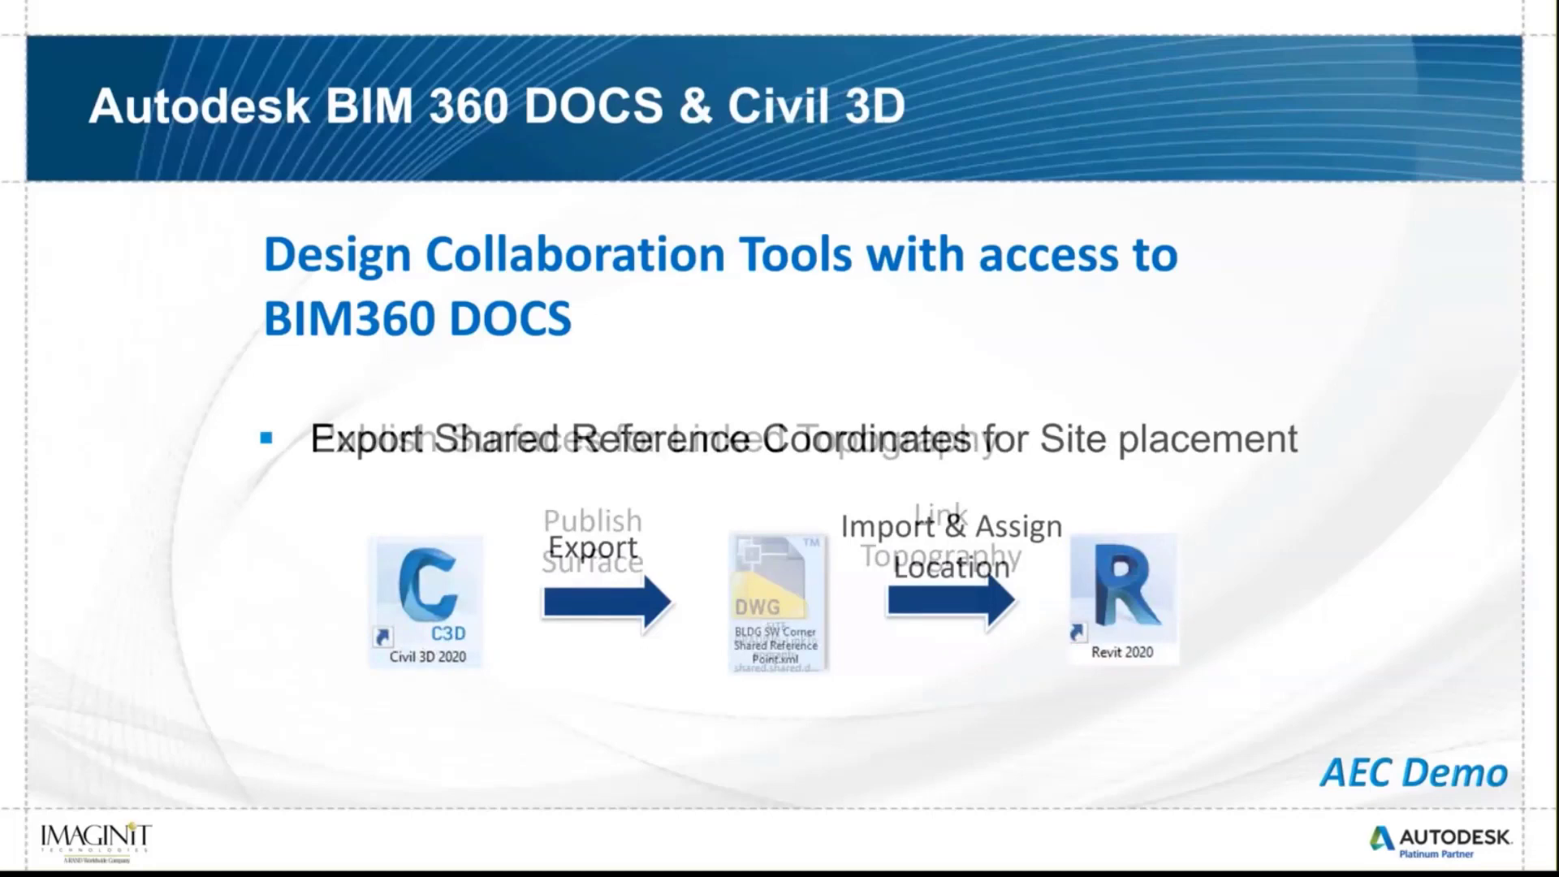
Advance the presentation to the slide on linking civil files into Revit, and switch to Revit with the Arch_Food_Mart_Inc.rvt model
key(Right)
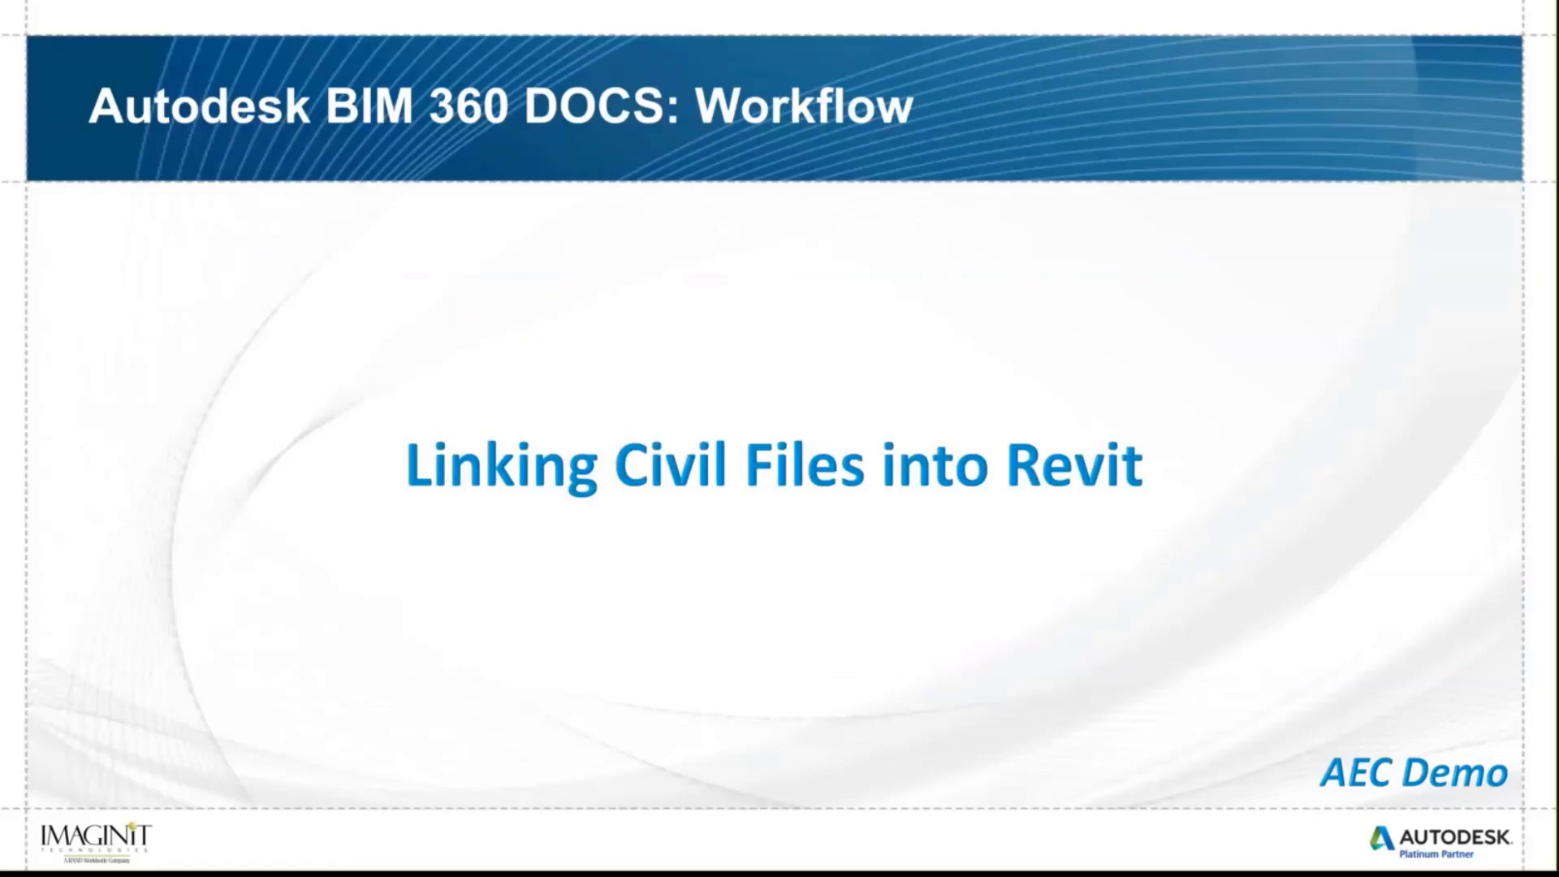
key(alt+Tab)
key(alt+Tab)
key(alt+Tab)
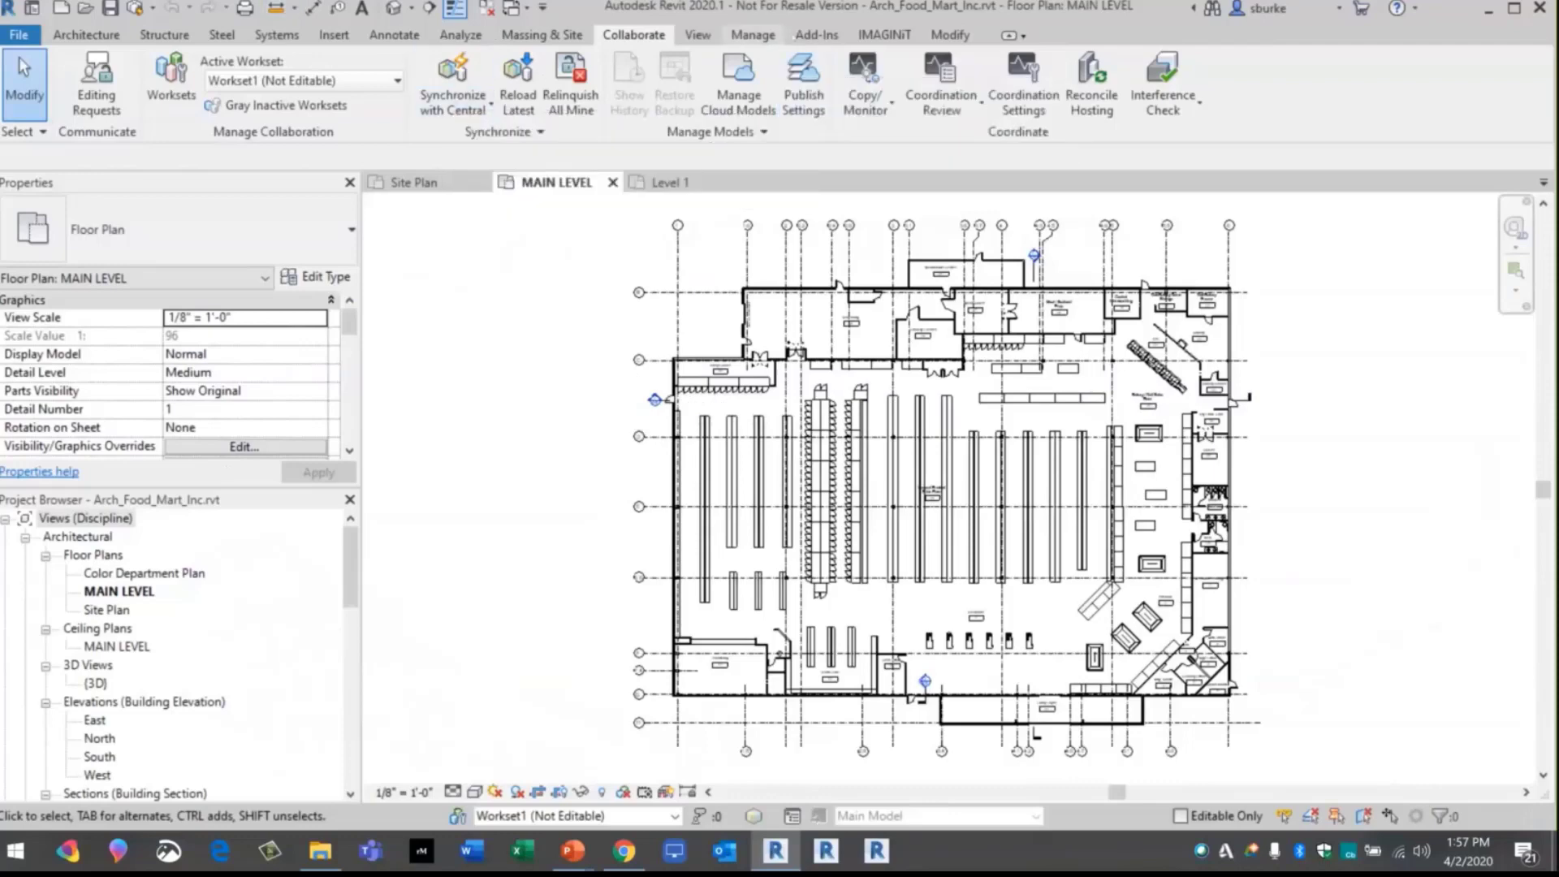
click(816, 36)
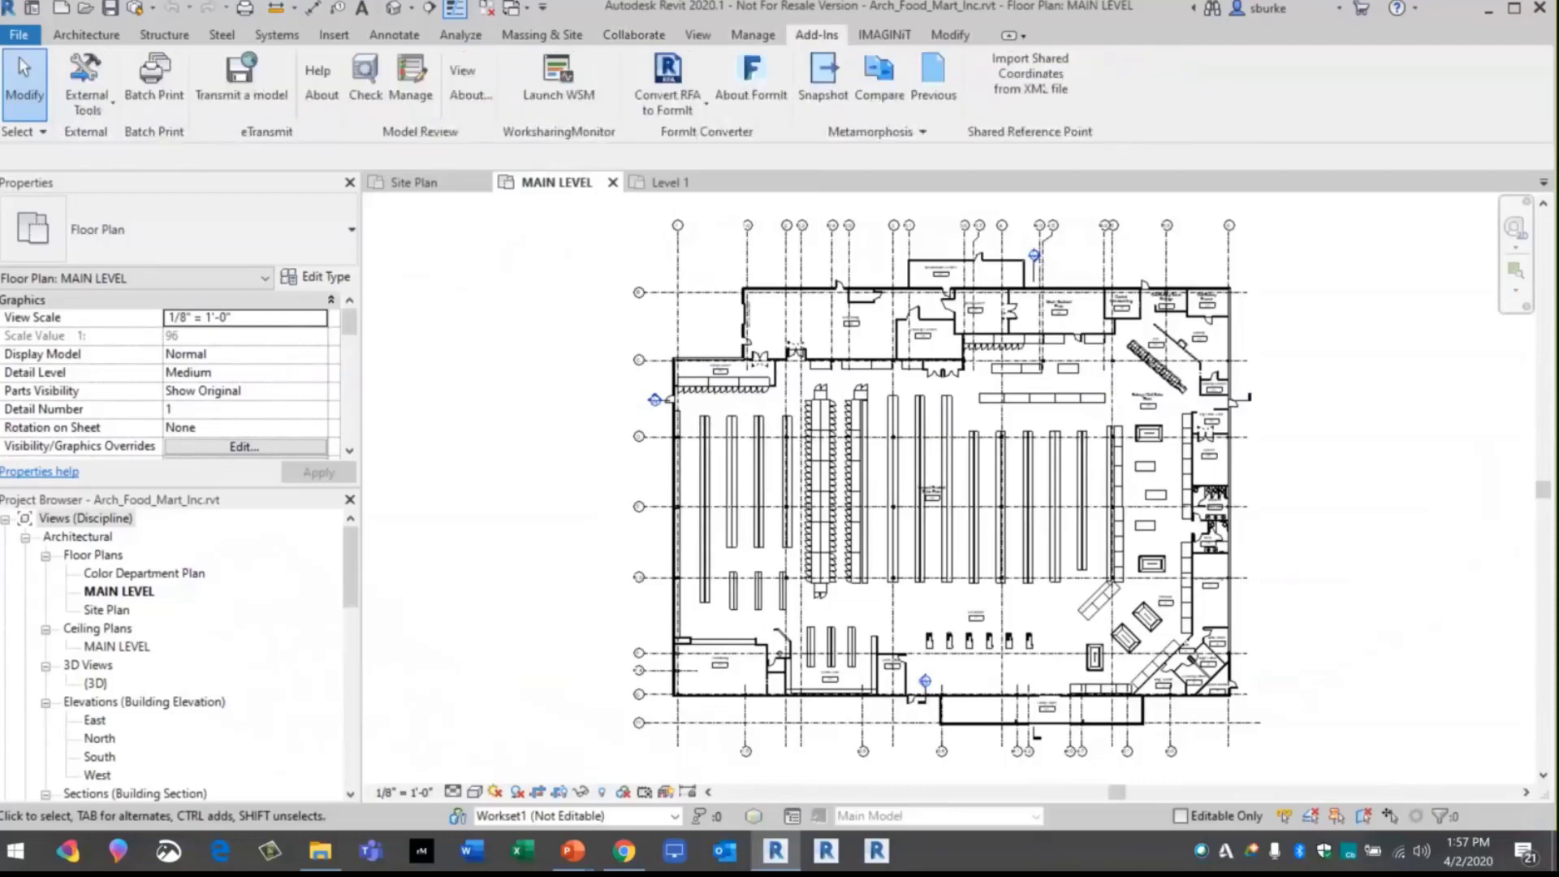
click(1029, 73)
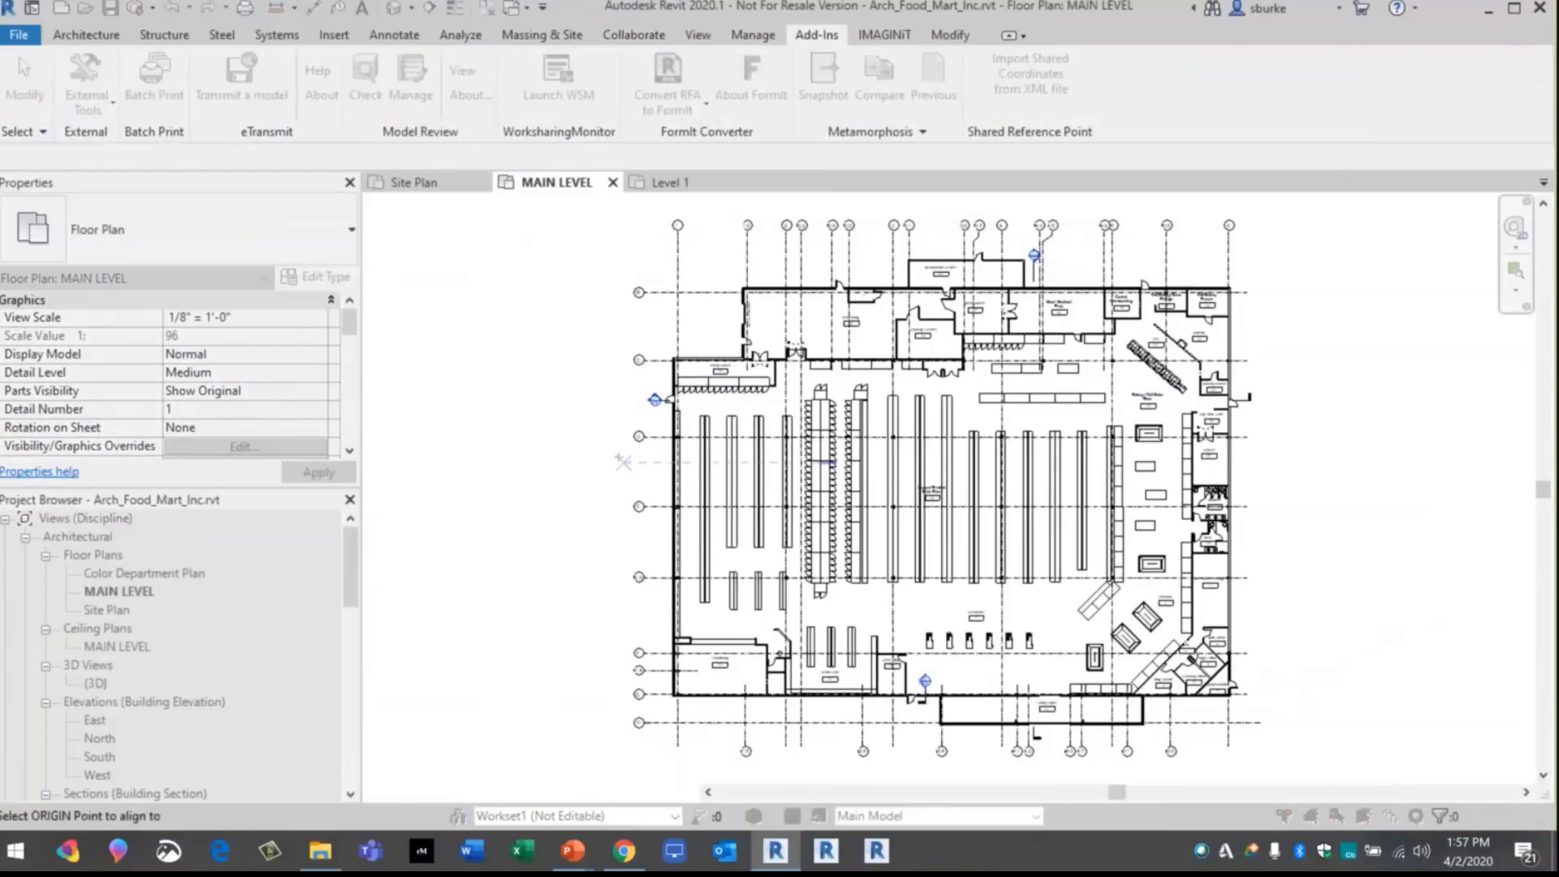
scroll(688, 704, up, 10)
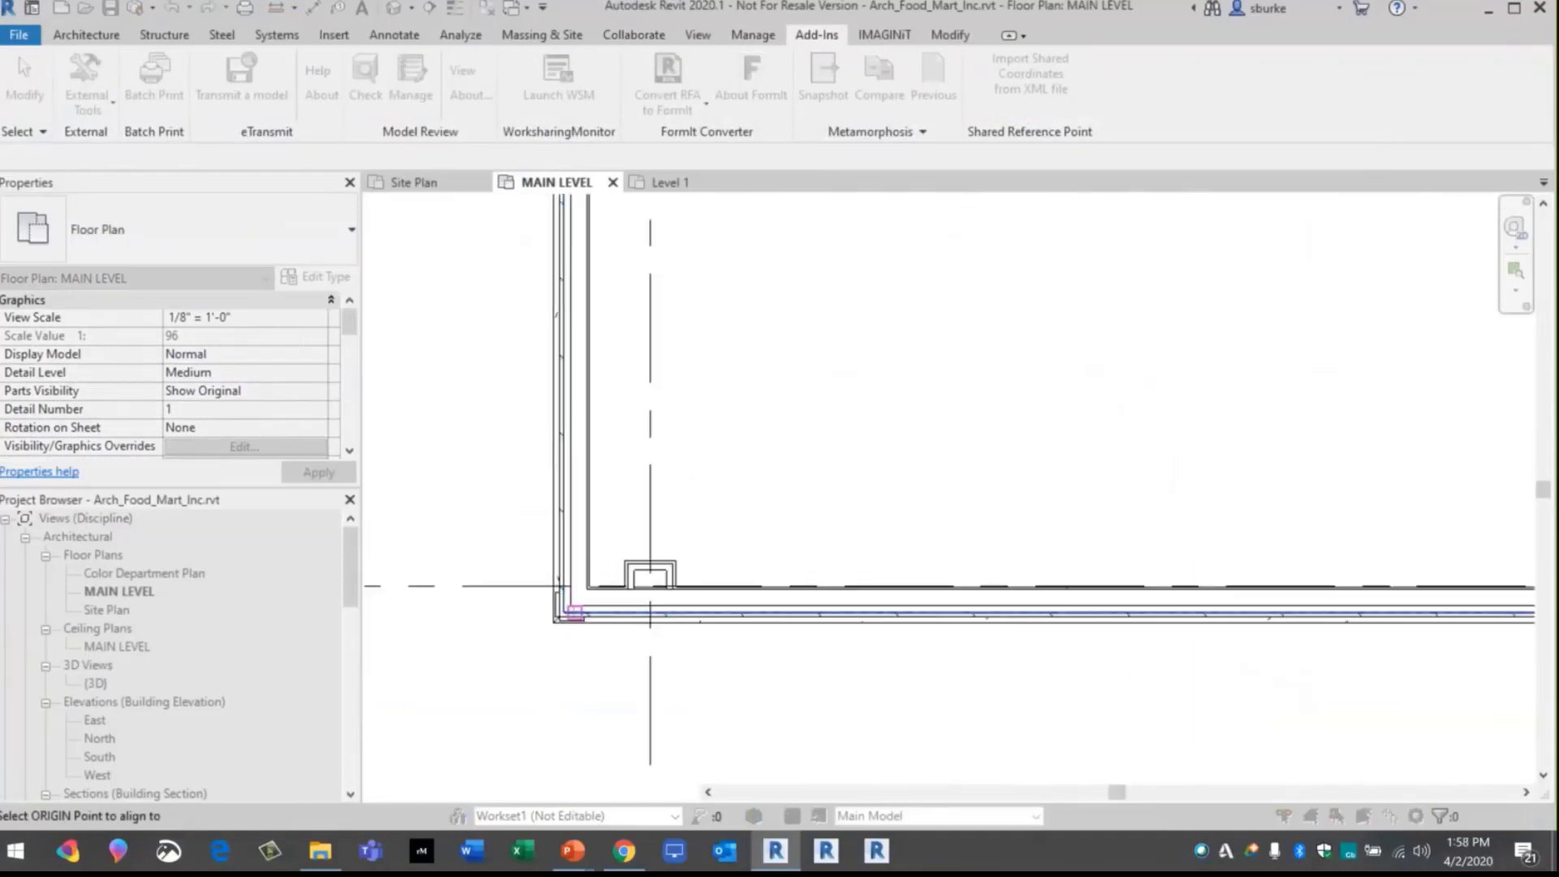
key(Escape)
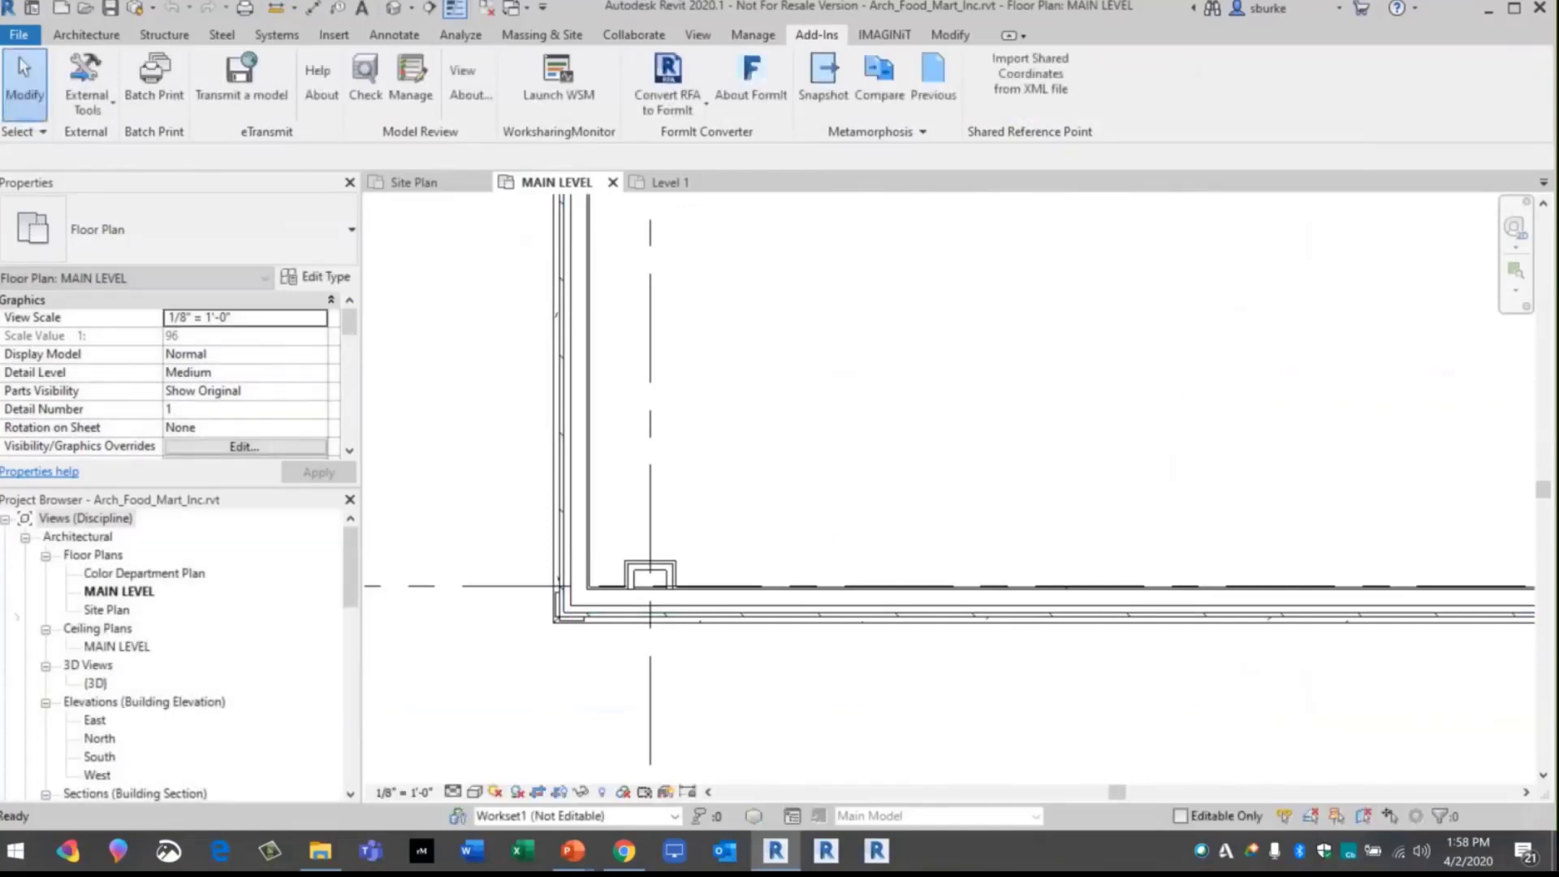
Open the Site Plan view and start importing shared coordinates from an XML file, using the building's southwest corner as the alignment origin
double_click(106, 610)
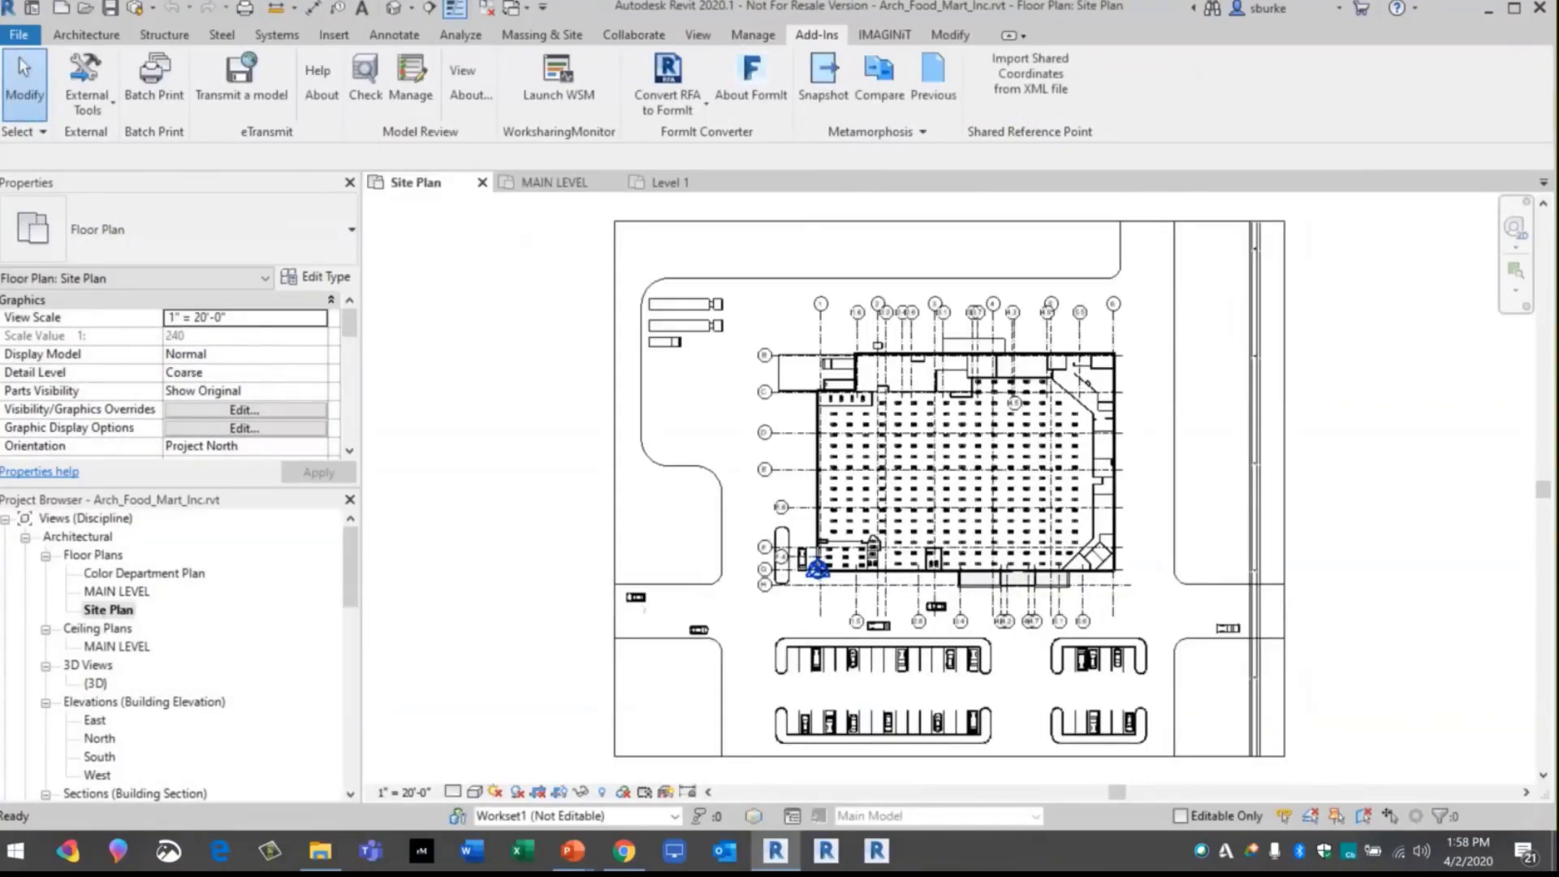
scroll(821, 575, up, 5)
middle_drag(821, 575, 690, 603)
scroll(686, 598, up, 10)
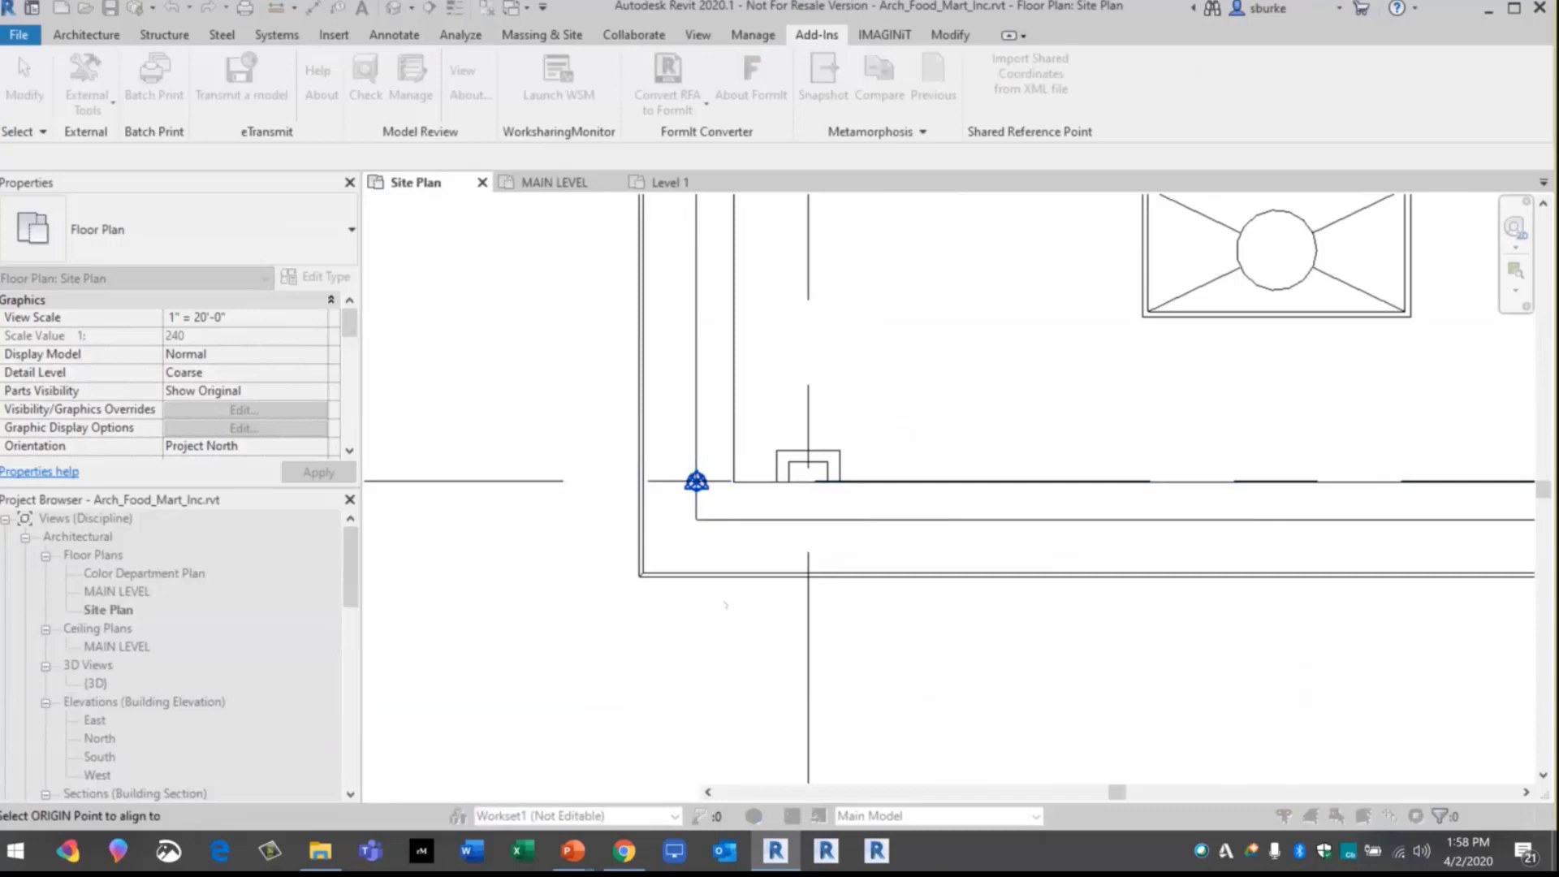
click(712, 605)
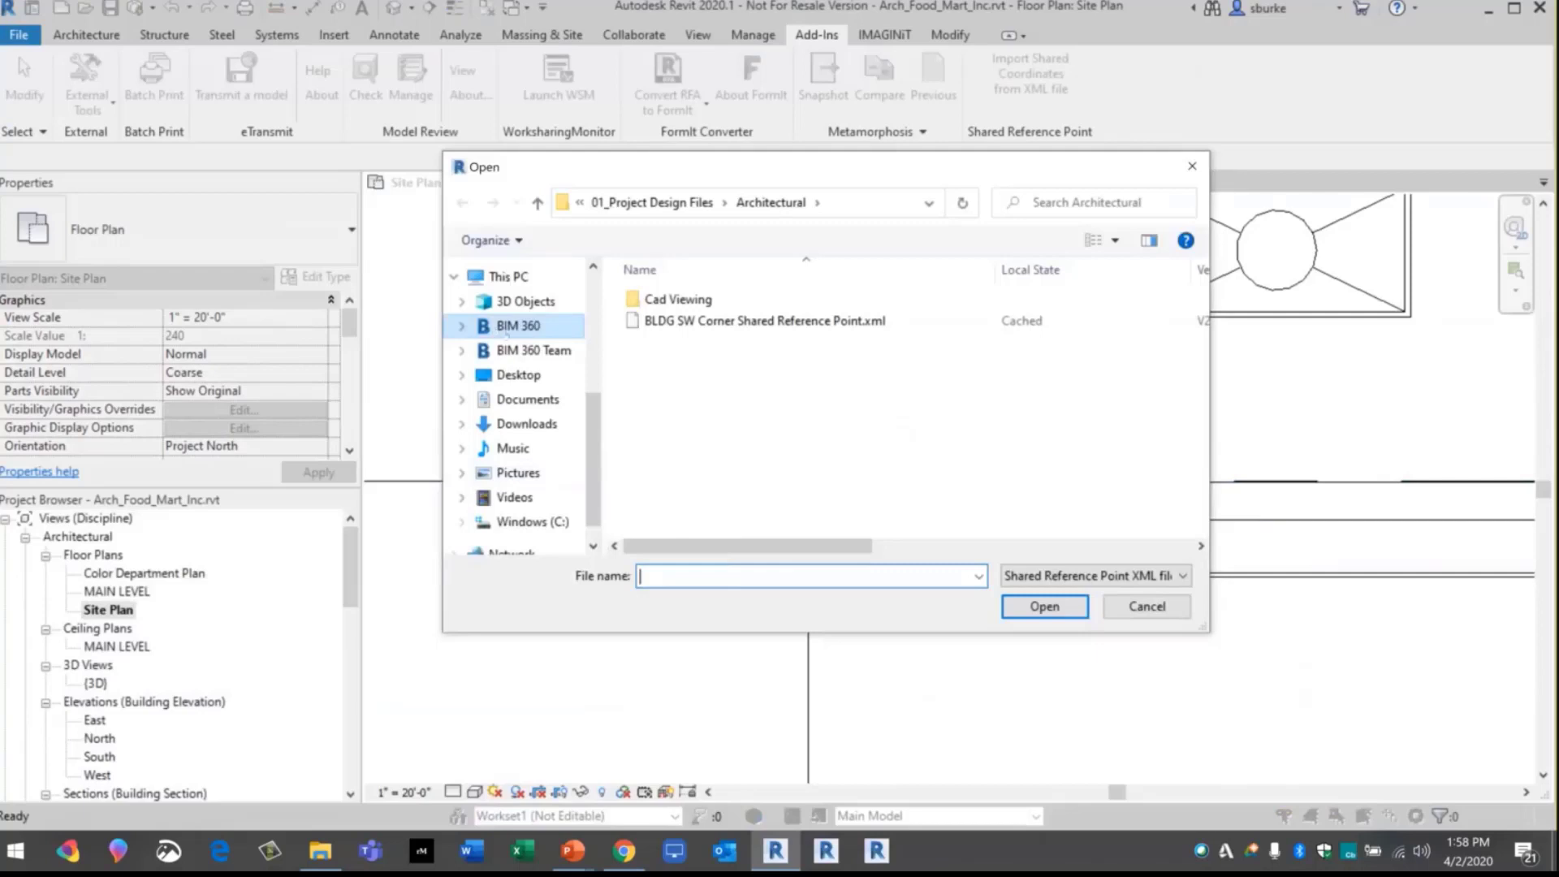
Browse the BIM 360 Design for AEC project to the Architectural folder under 01_Project Design Files, and cancel without importing coordinates
click(461, 325)
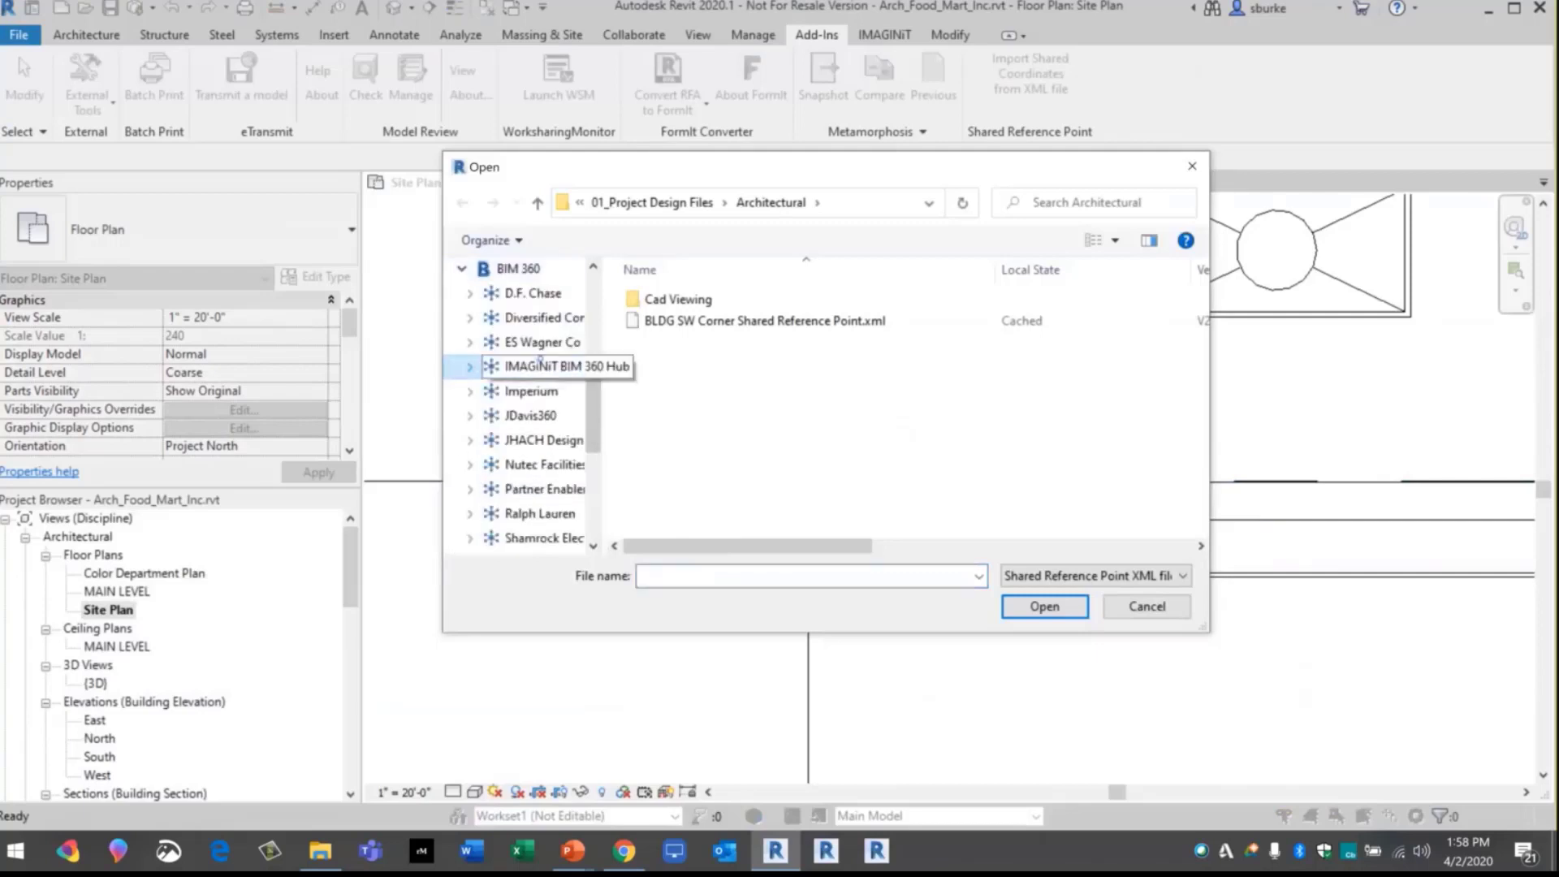
click(536, 366)
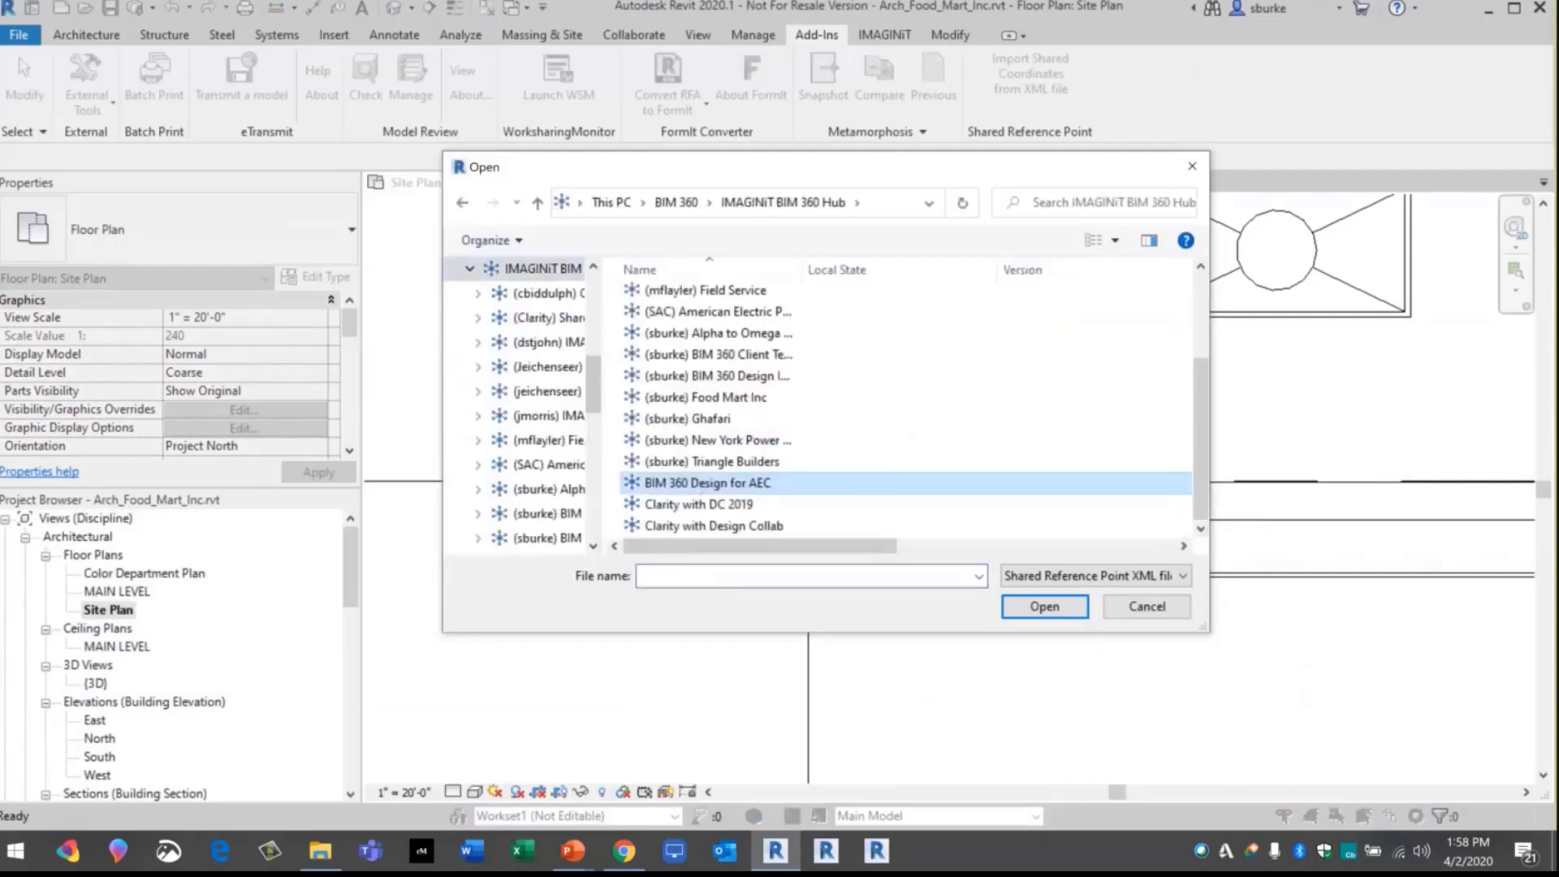
double_click(706, 482)
click(677, 300)
double_click(665, 299)
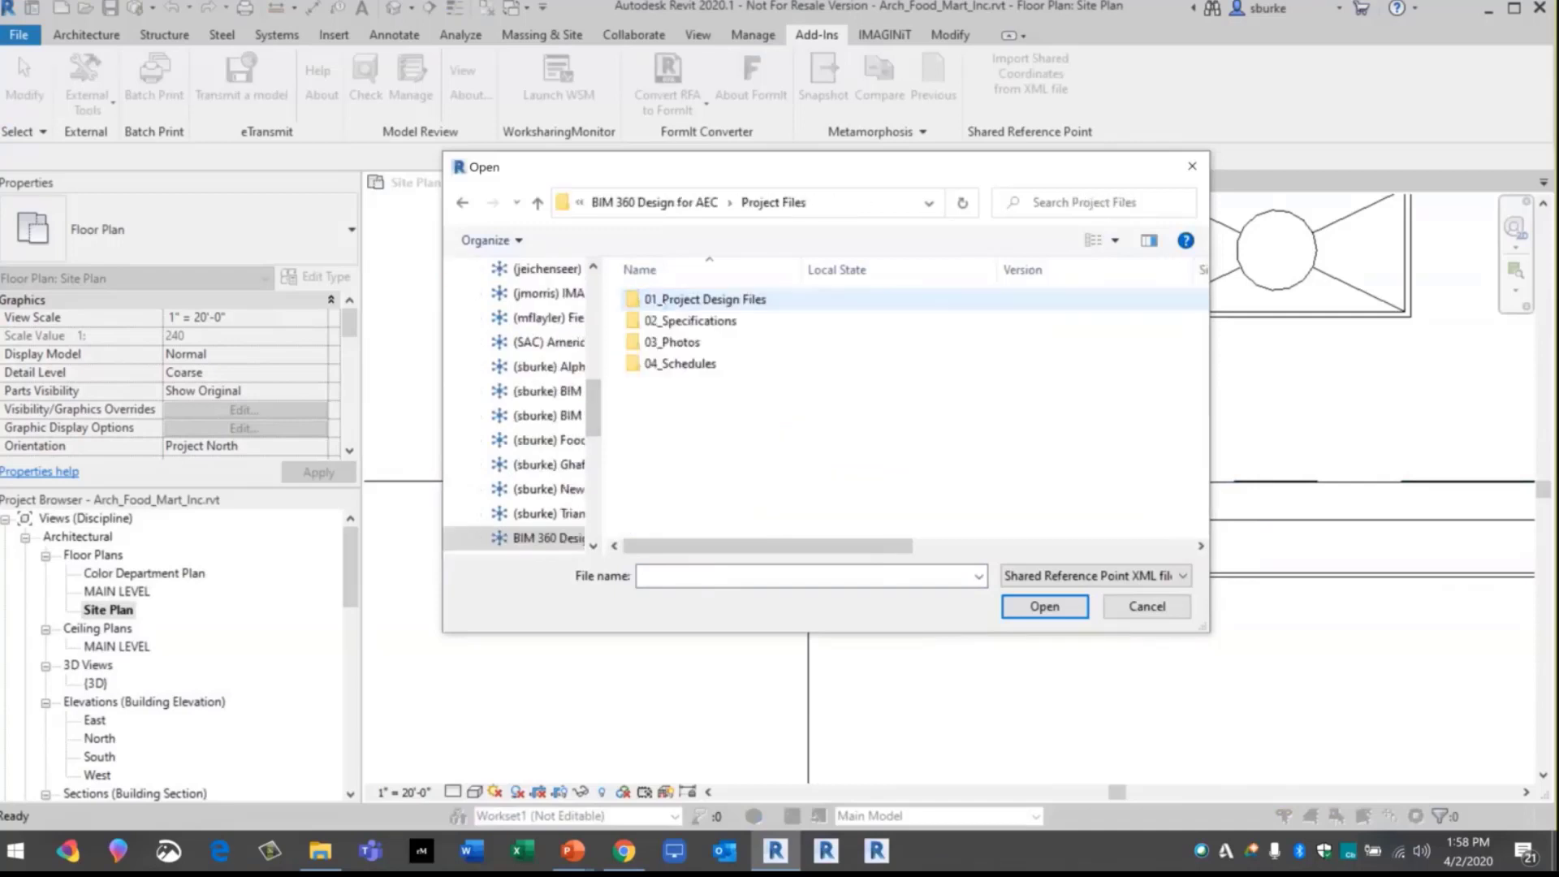
double_click(654, 300)
double_click(678, 299)
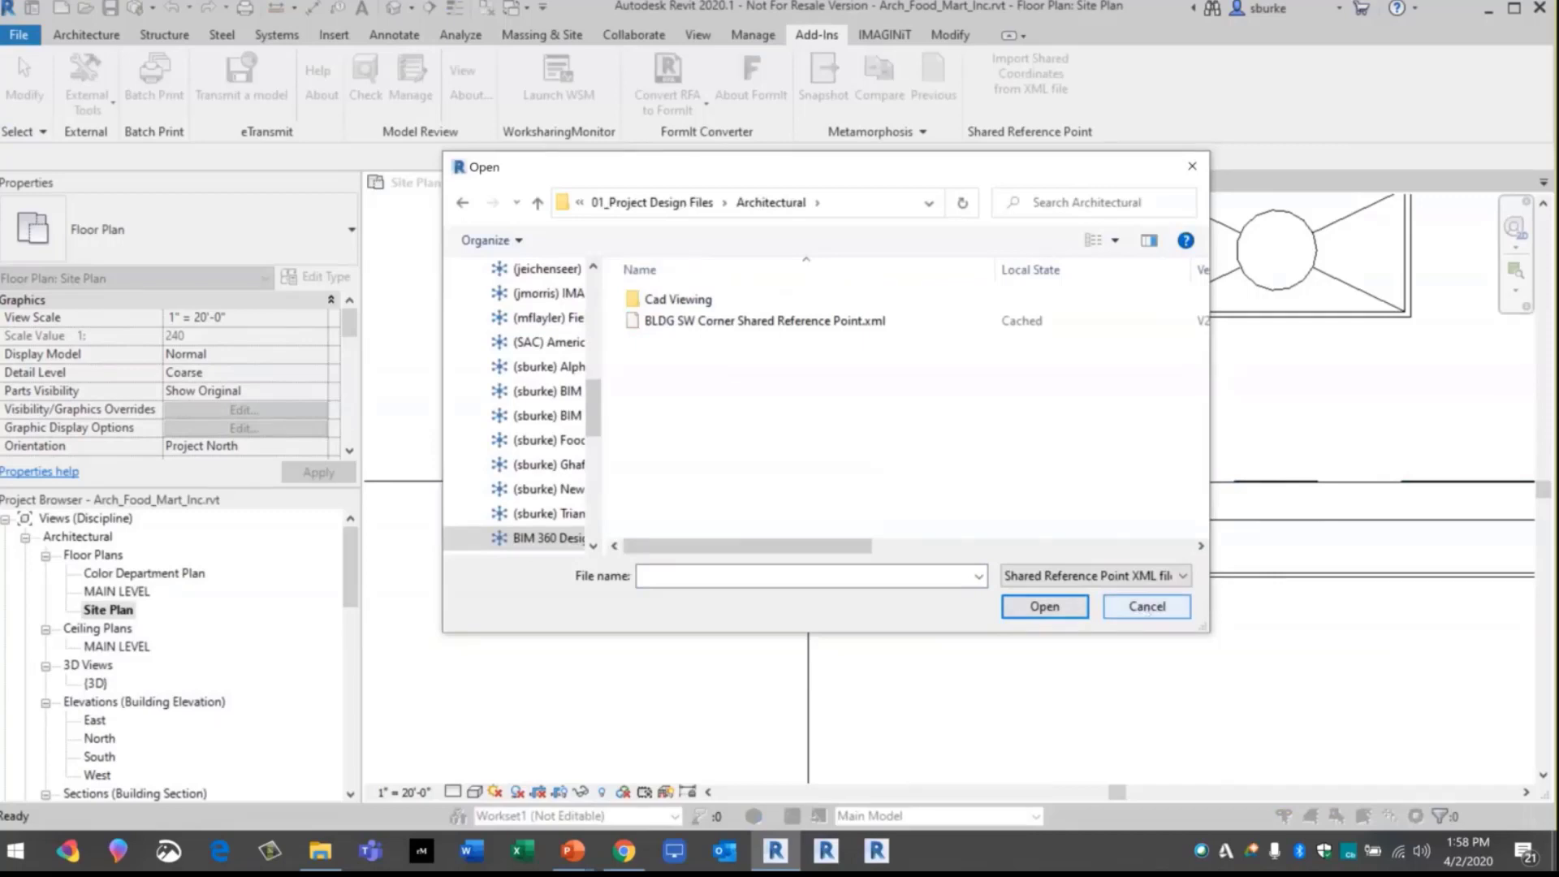
click(1147, 613)
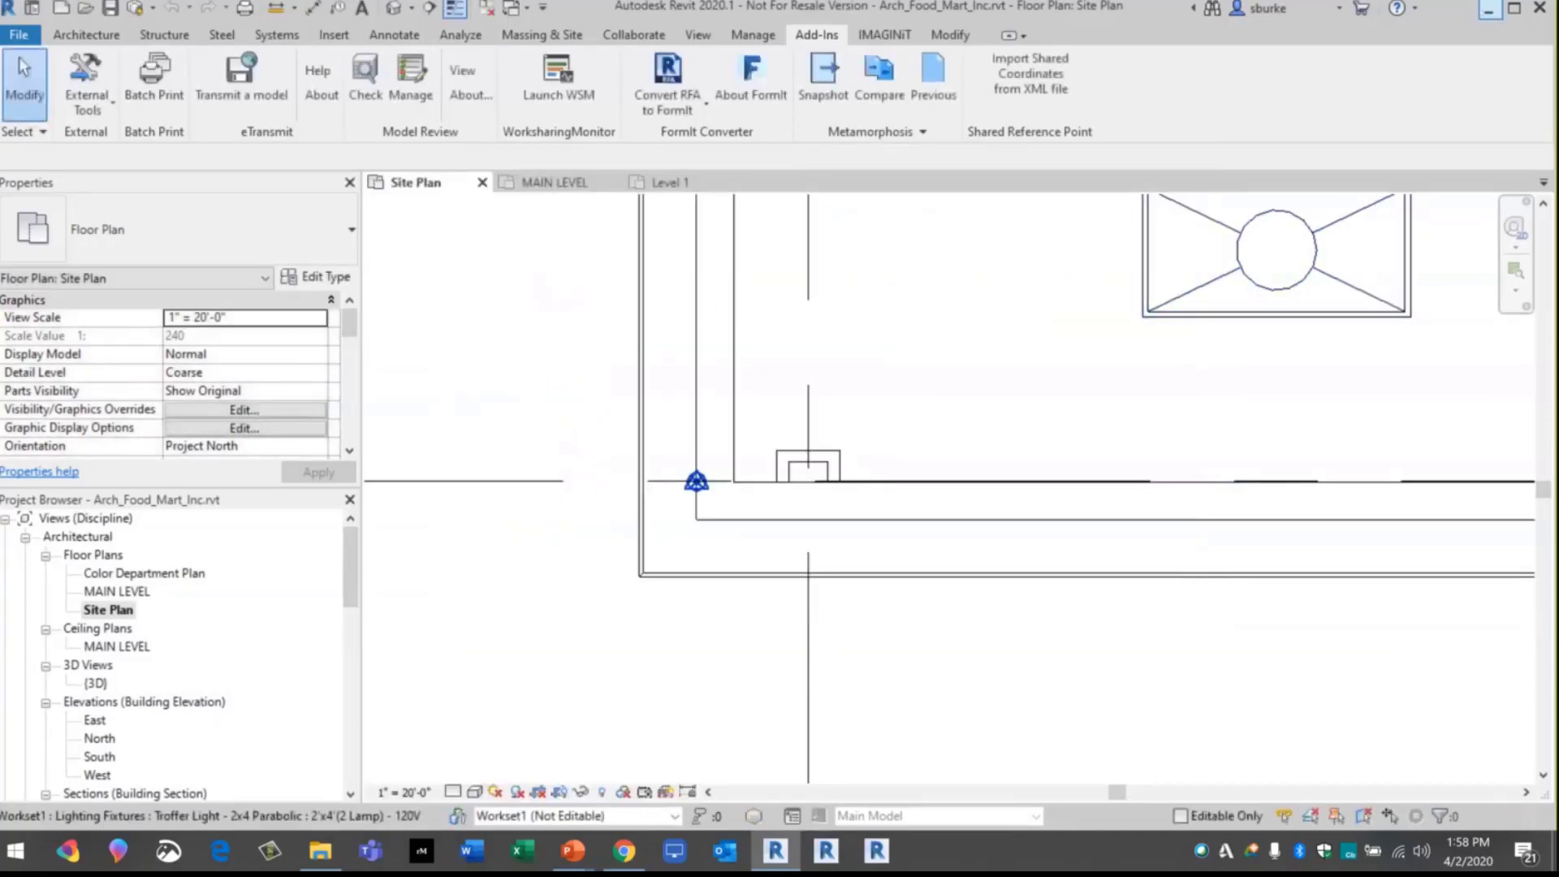
click(1490, 10)
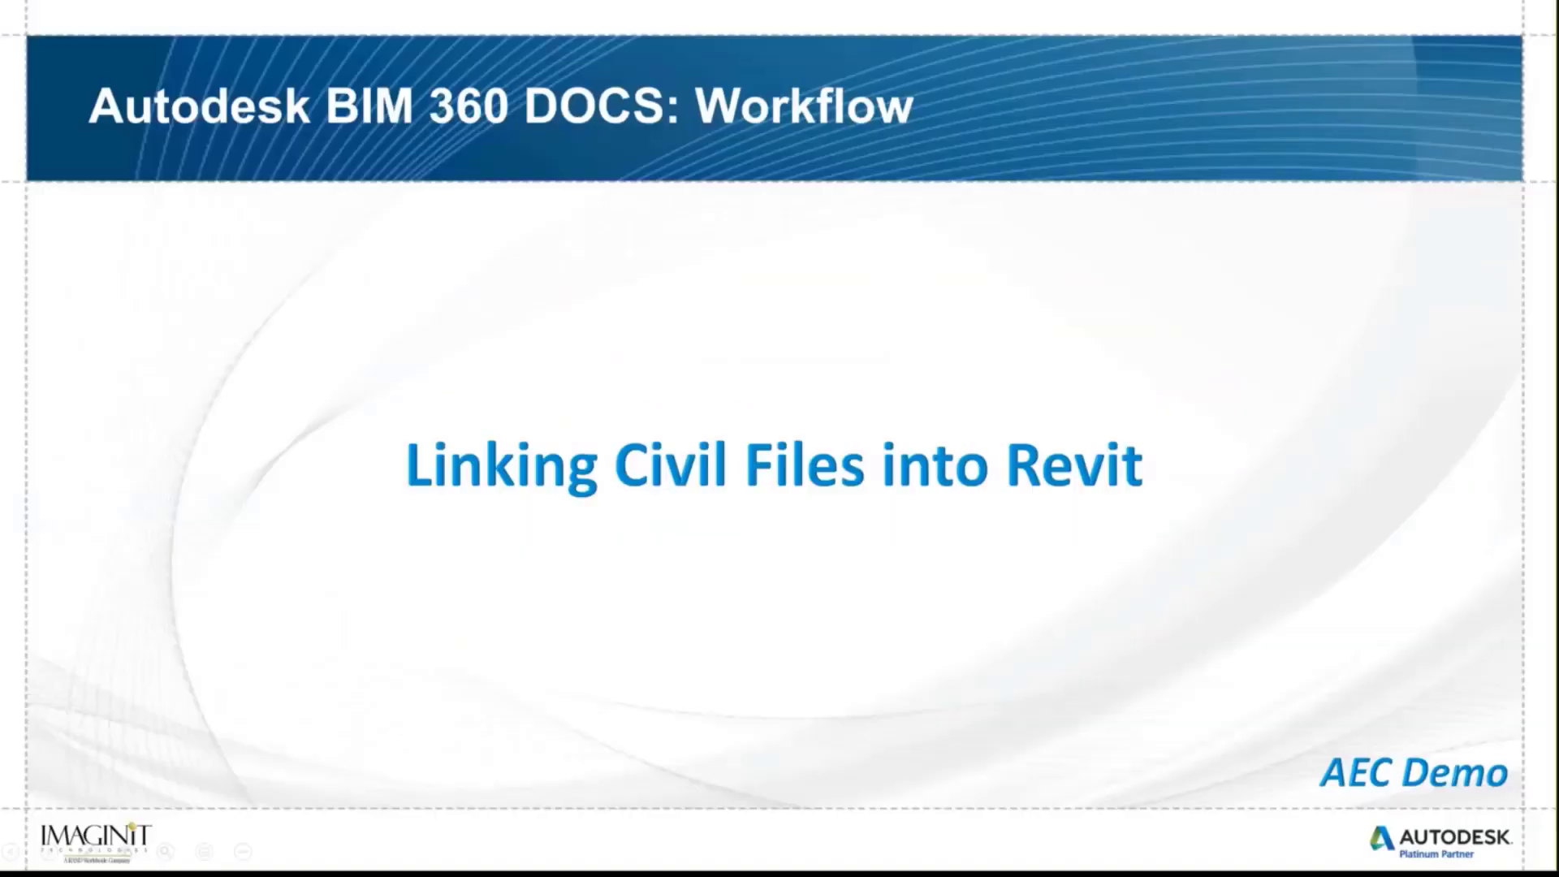
key(alt+Tab)
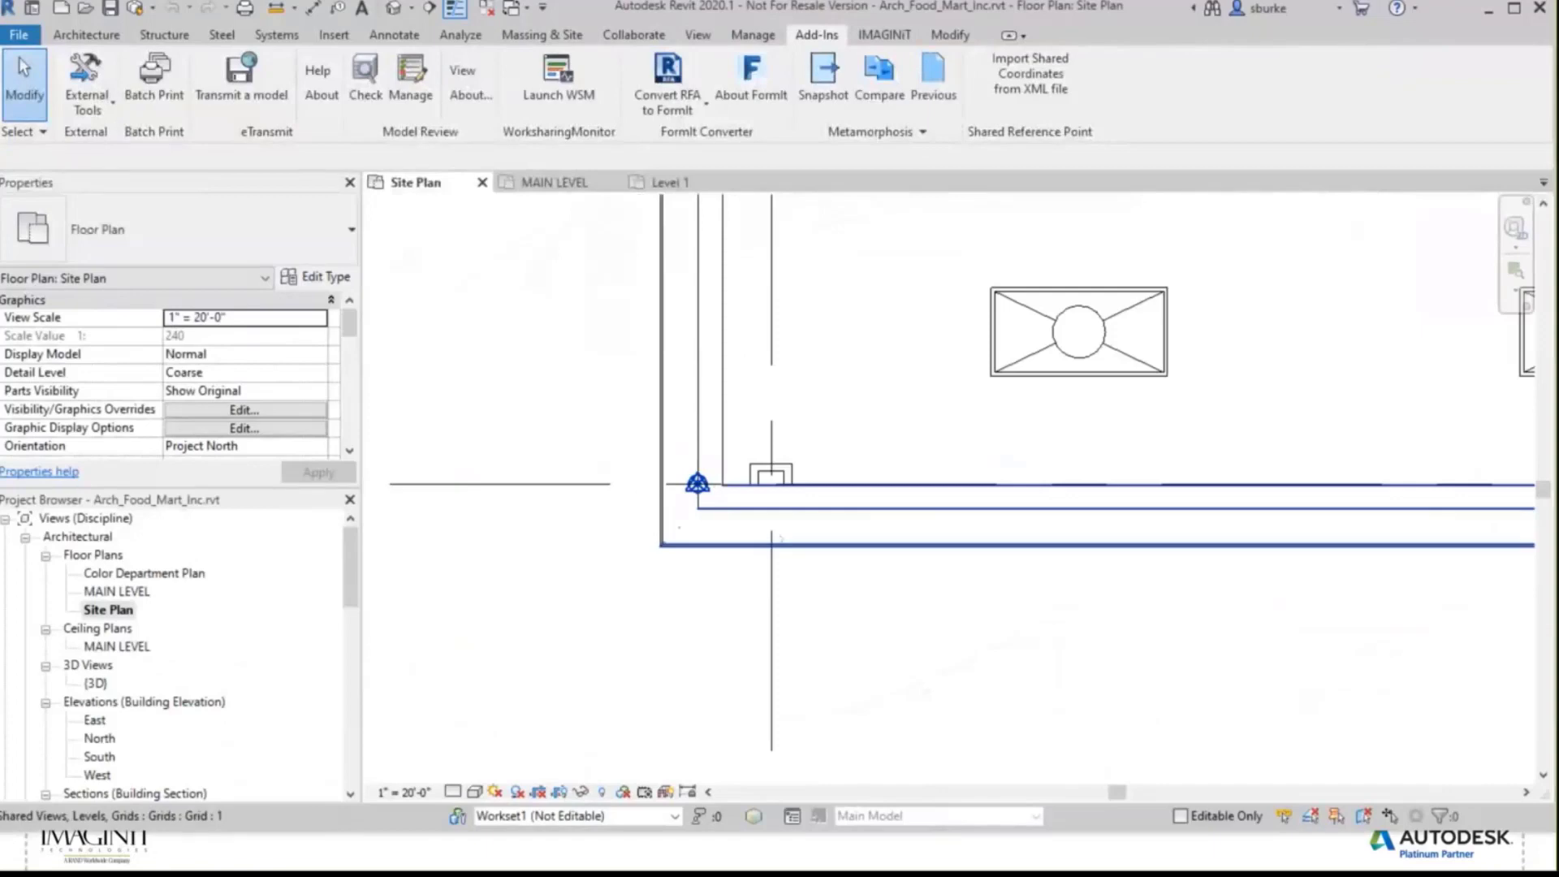
Import shared coordinates from BLDG SW Corner Shared Reference Point.xml, using the base point at the building's southwest corner as origin
scroll(773, 545, down, 1)
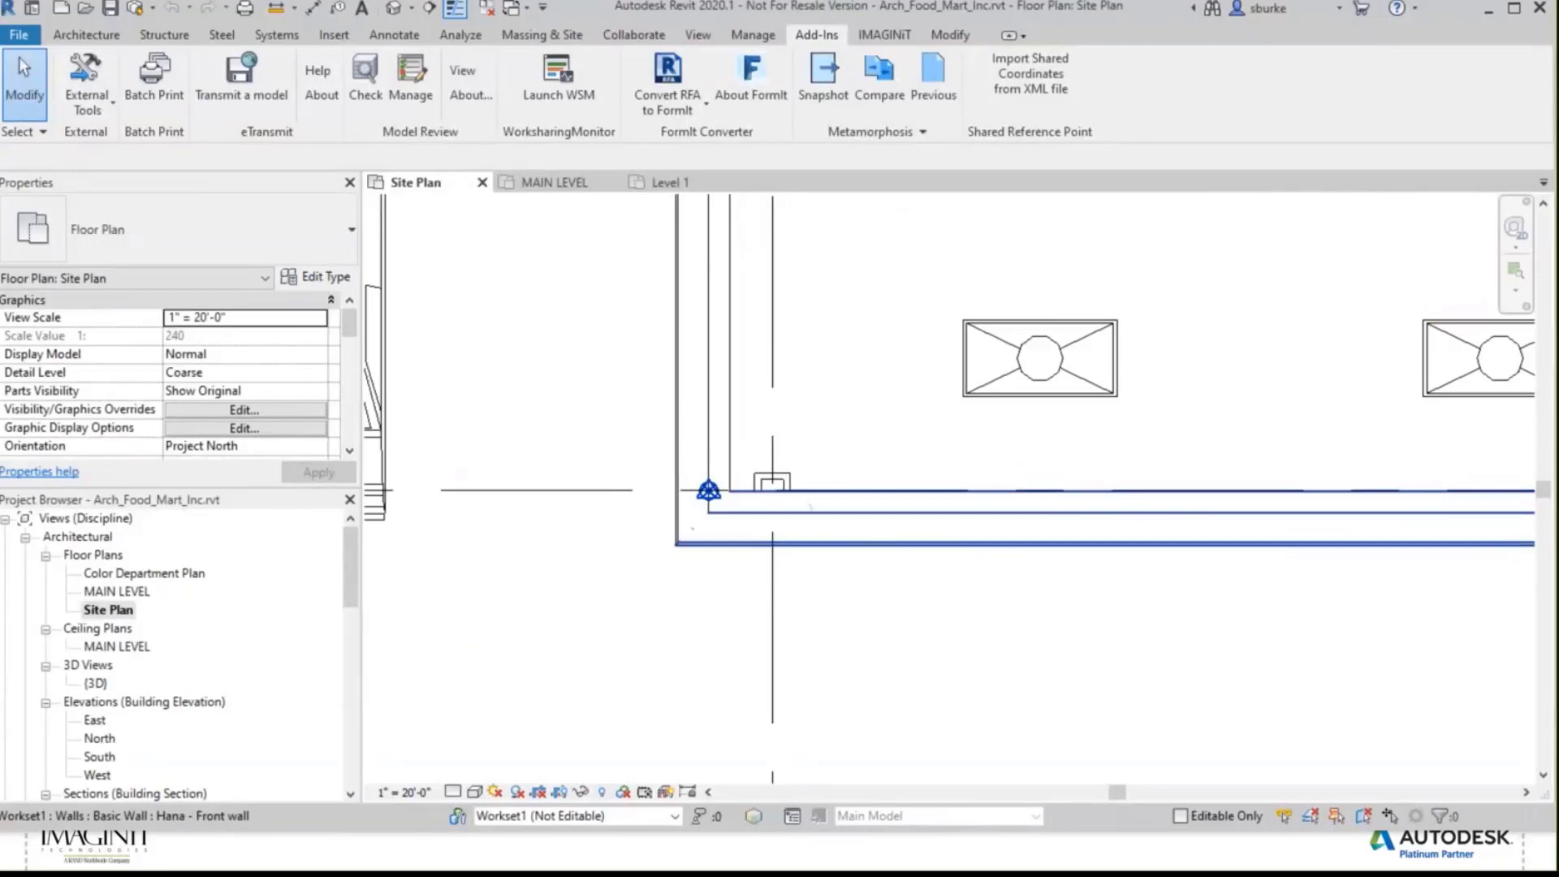
scroll(812, 499, down, 2)
click(1045, 73)
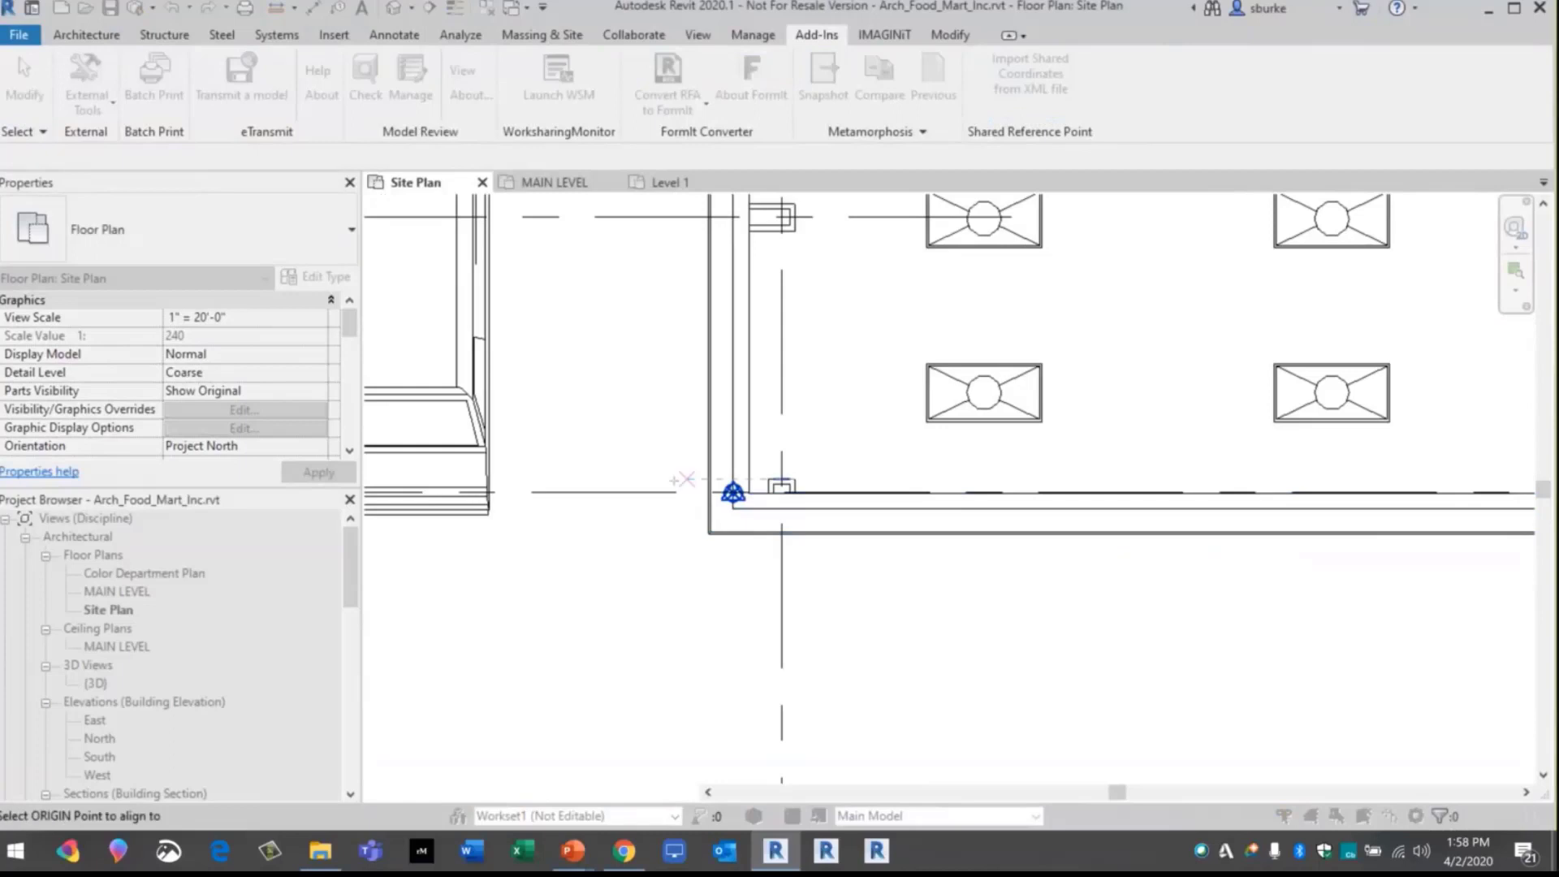
scroll(734, 492, up, 4)
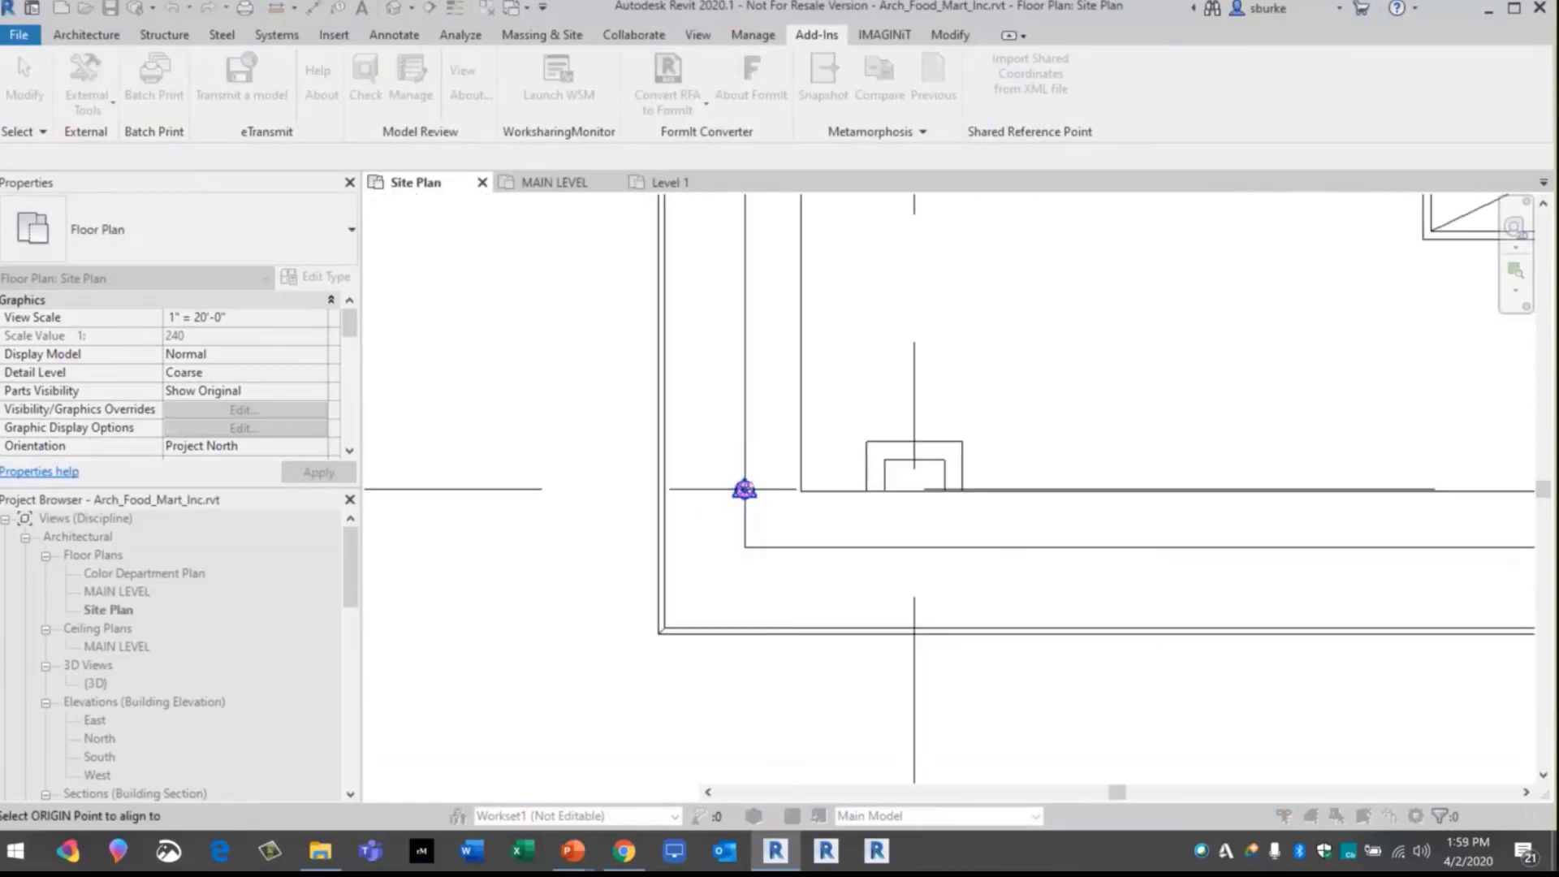
click(744, 489)
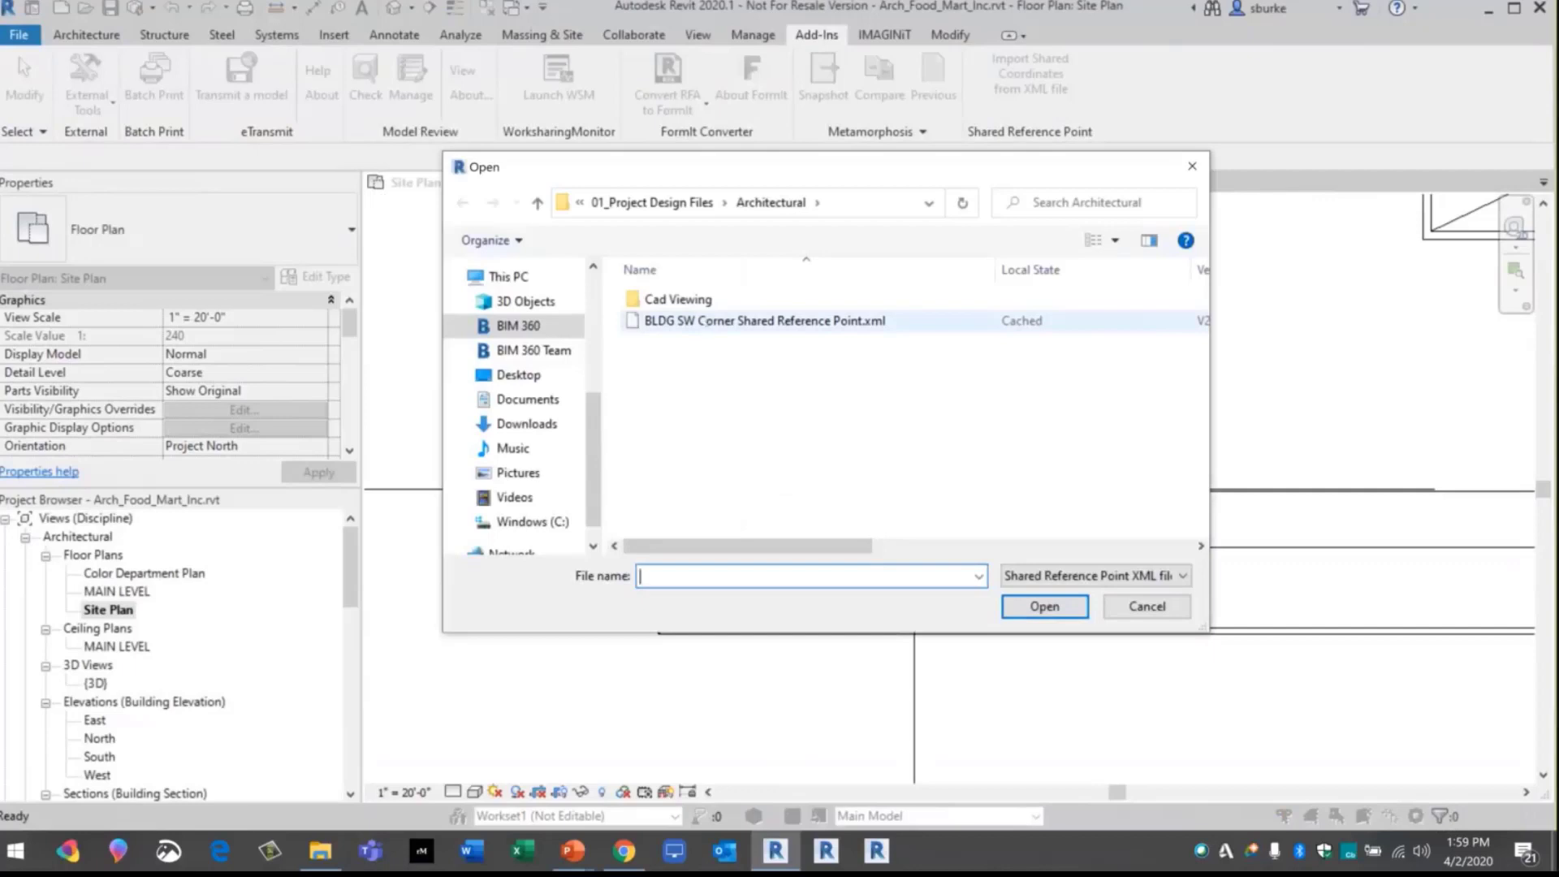
click(700, 321)
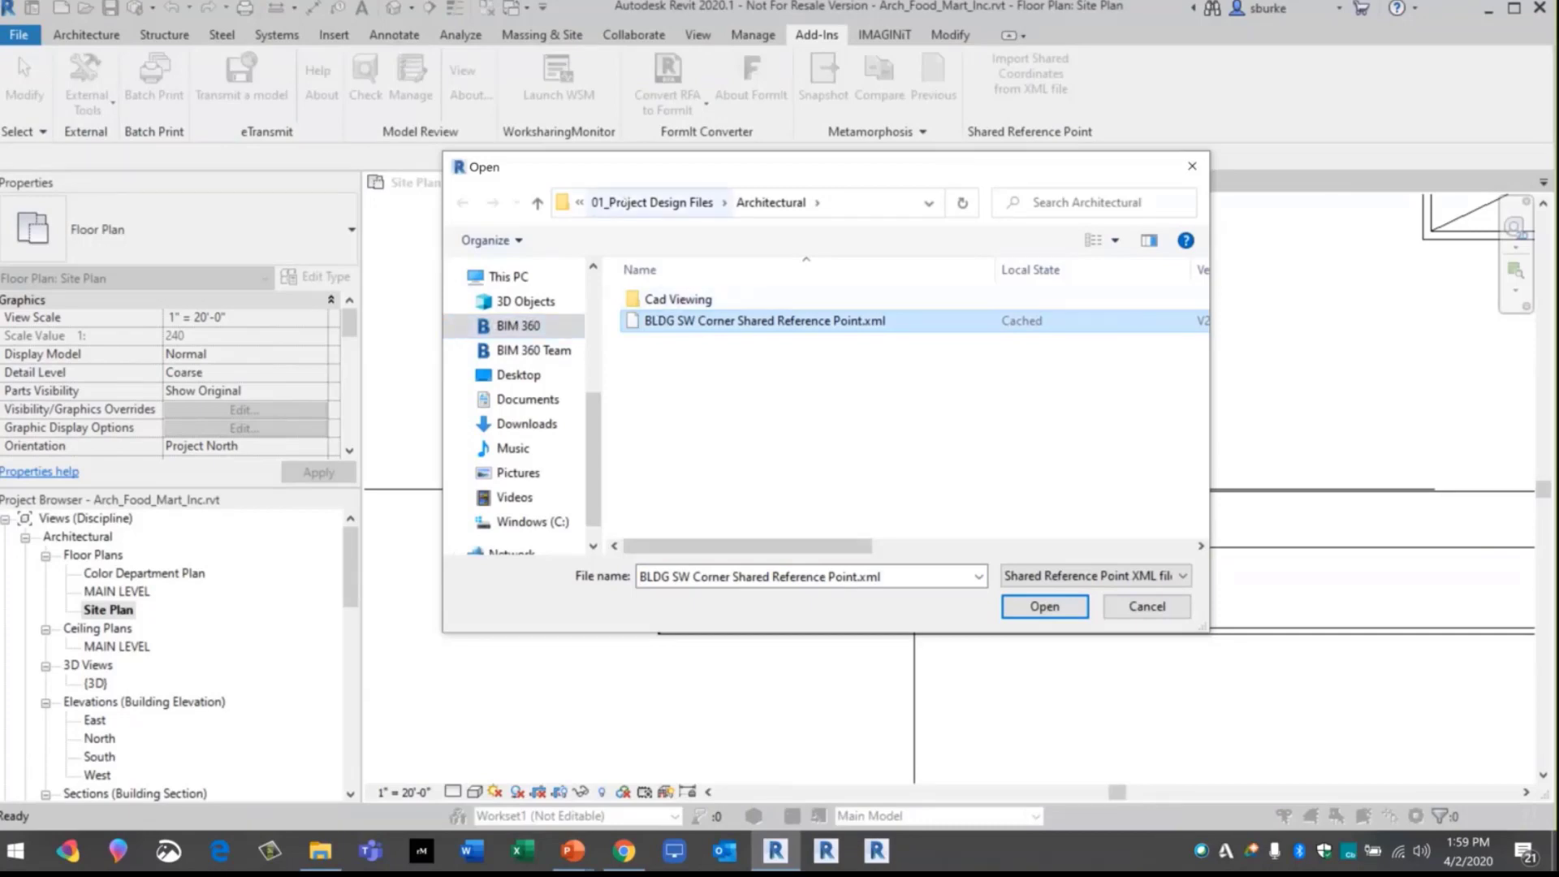
click(851, 203)
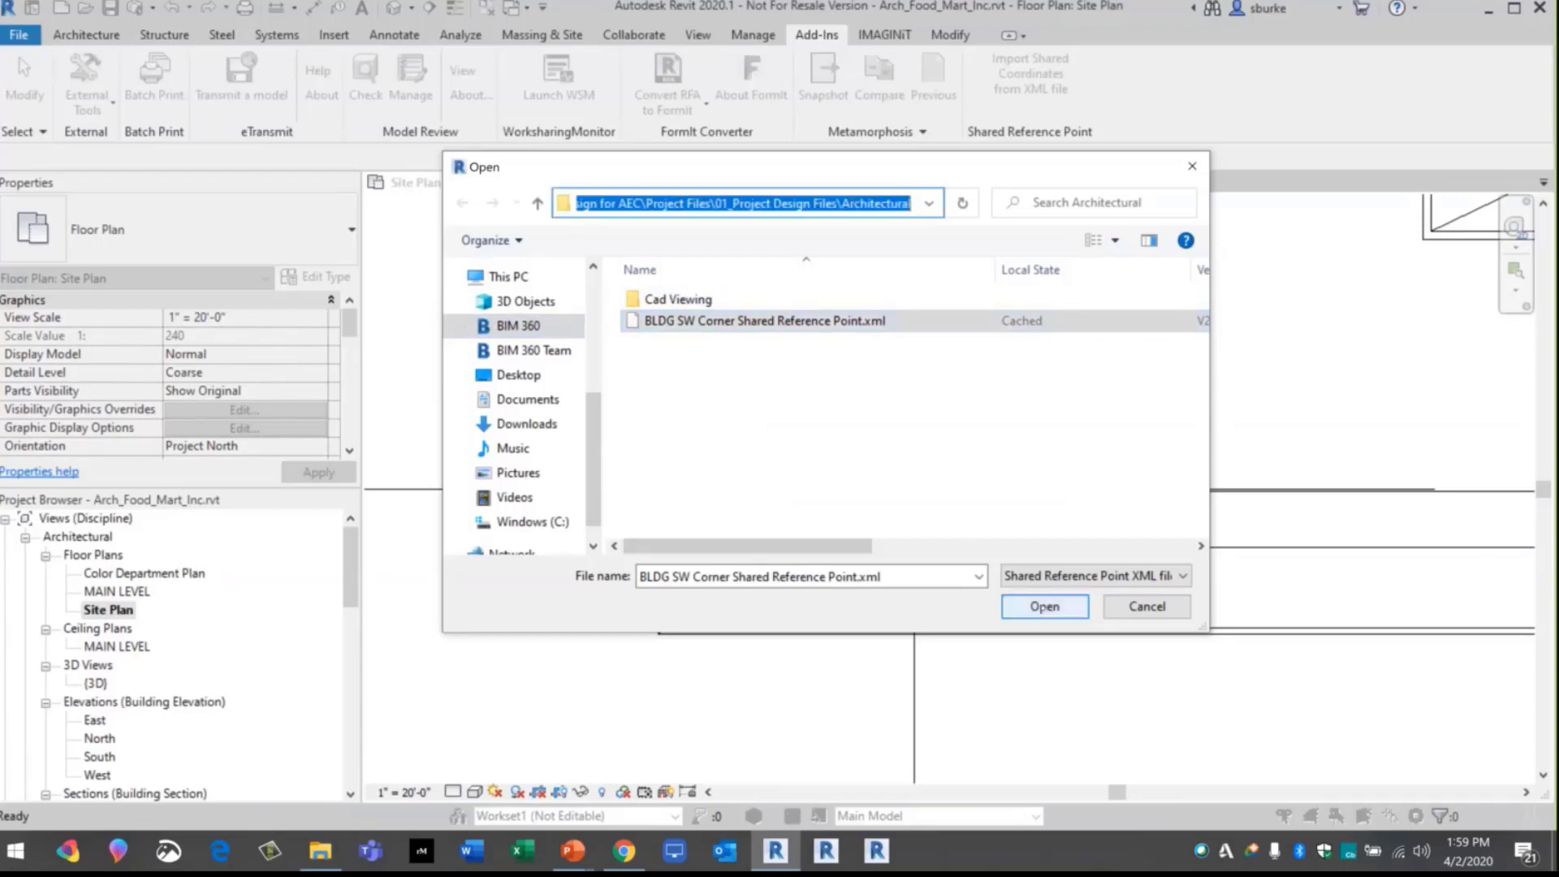
click(1045, 607)
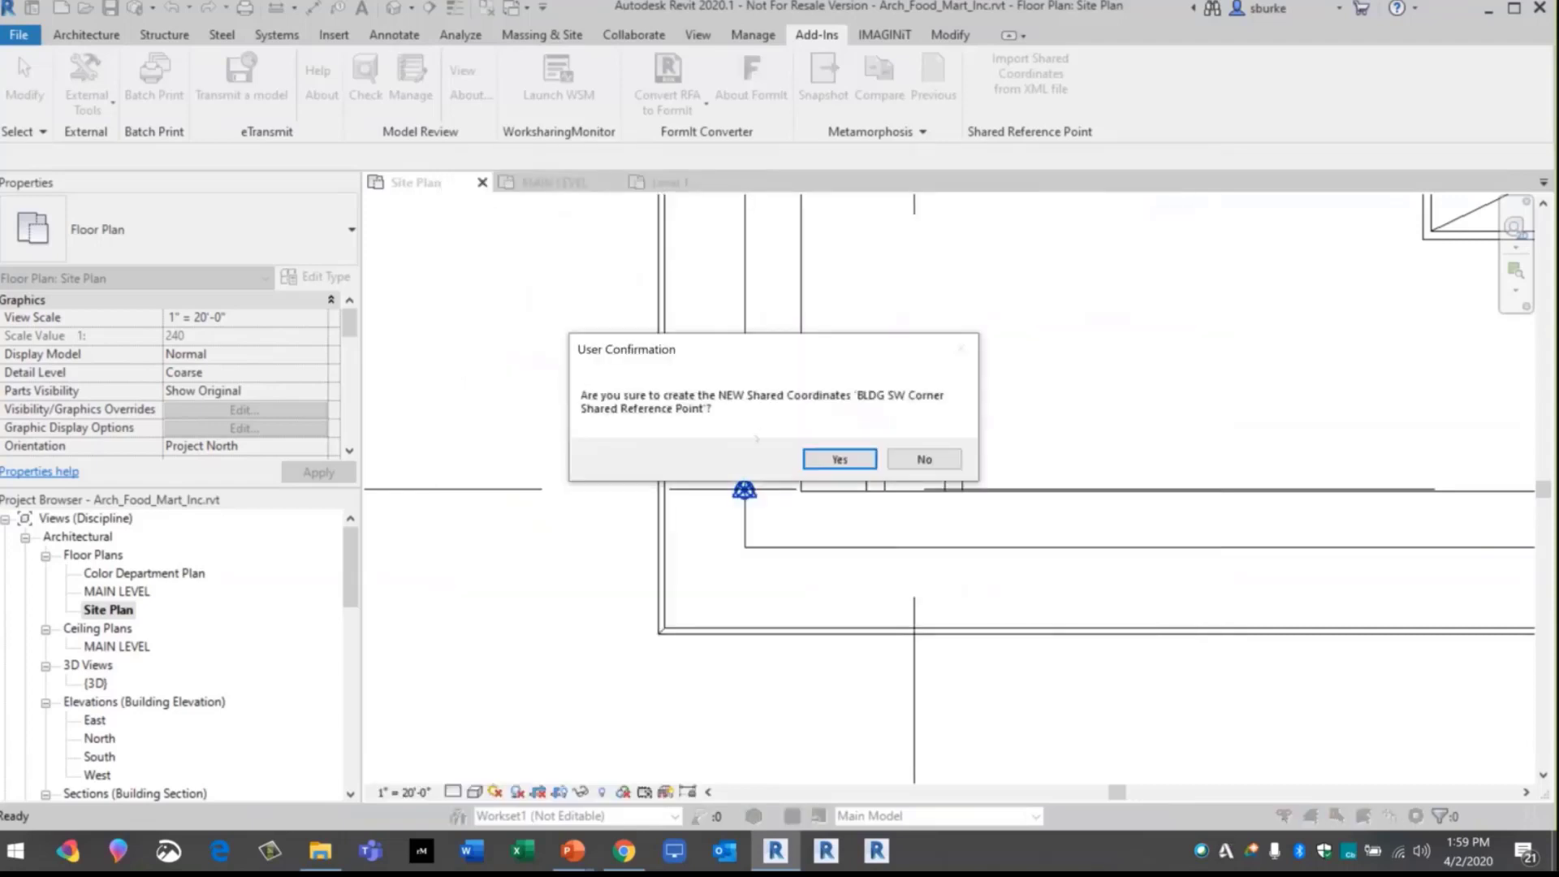
click(840, 459)
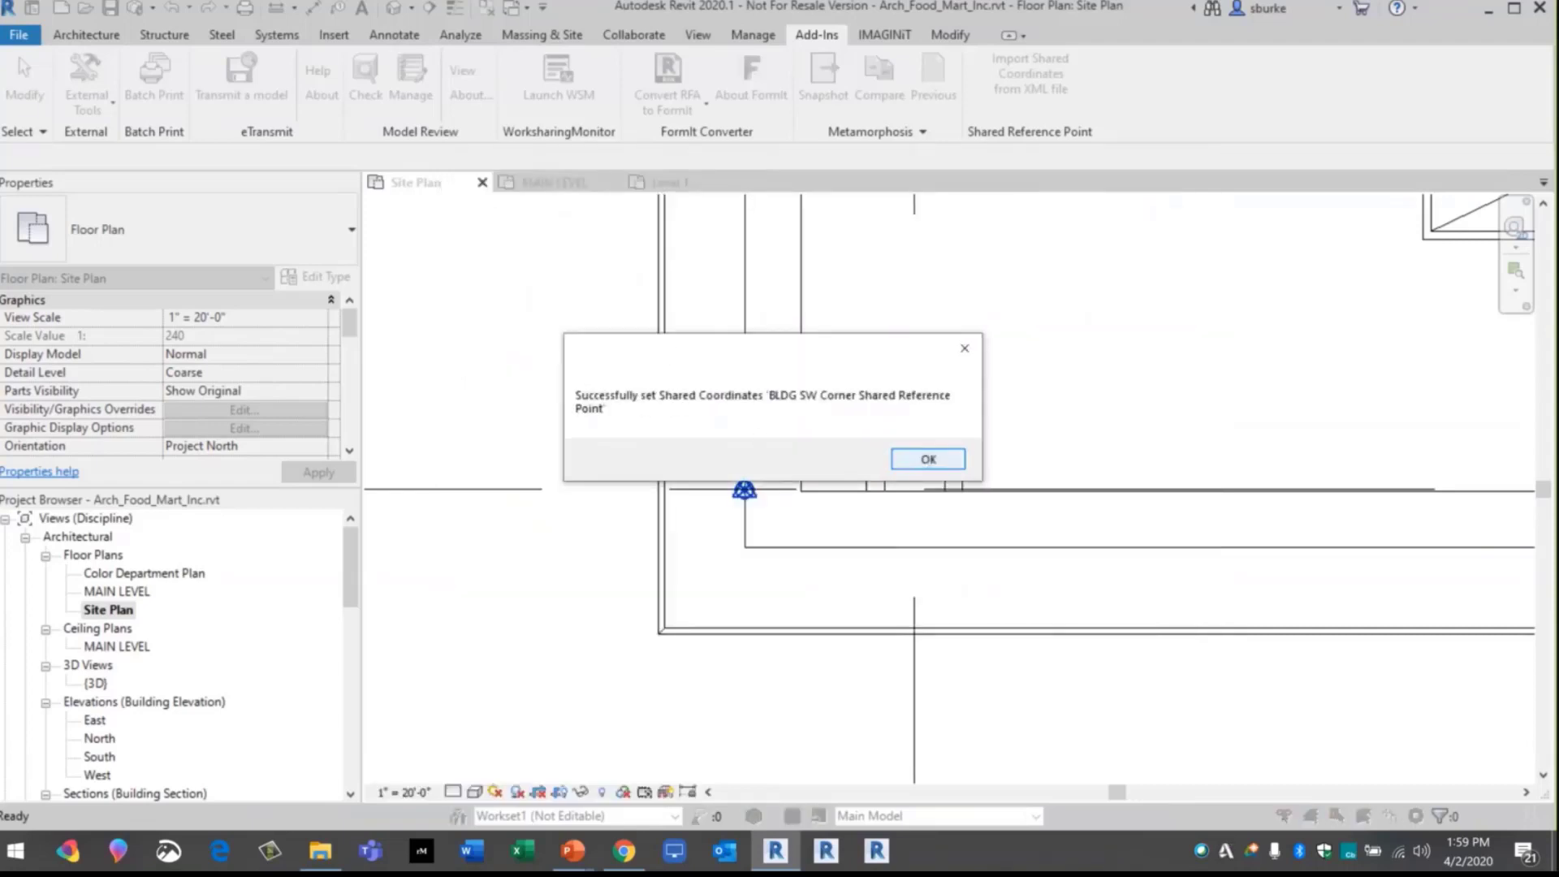
click(926, 462)
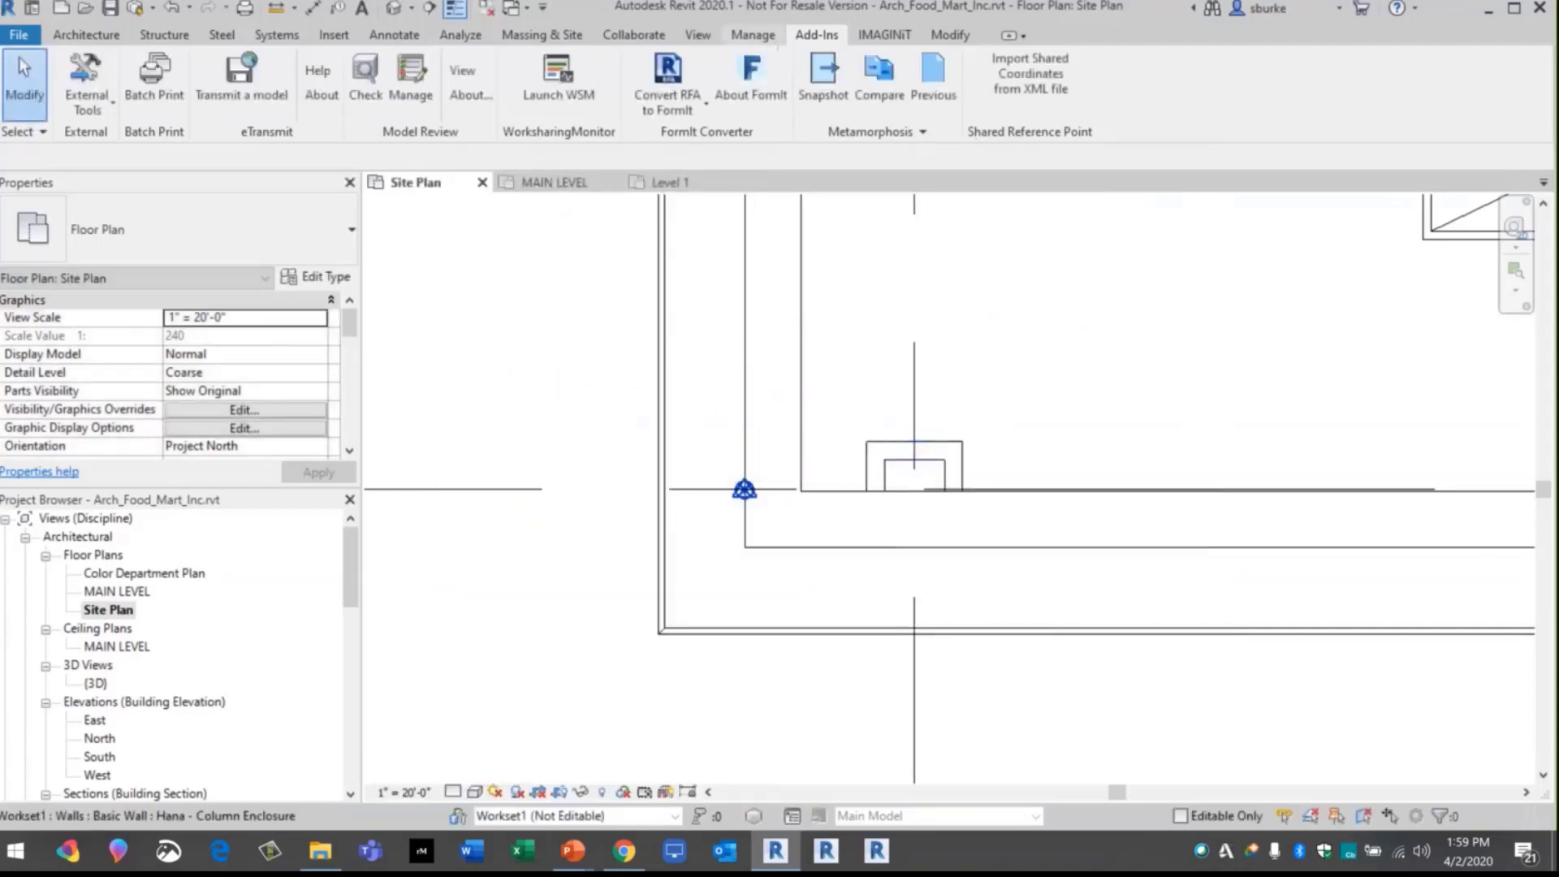
Make the BLDG SW Corner Shared Reference Point site current in the project's location settings
click(760, 36)
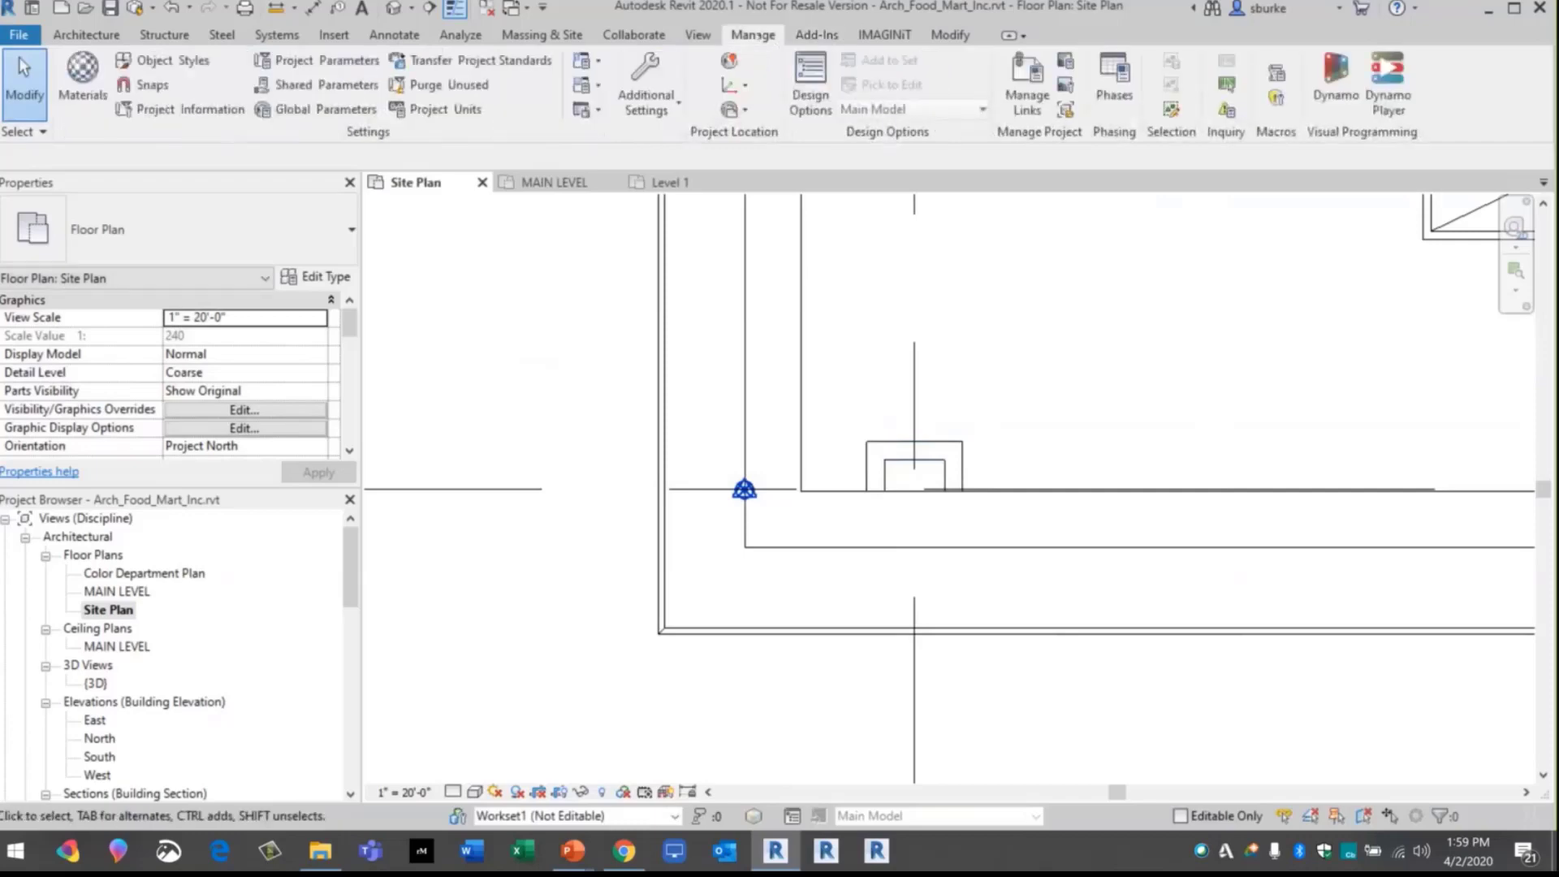
click(729, 61)
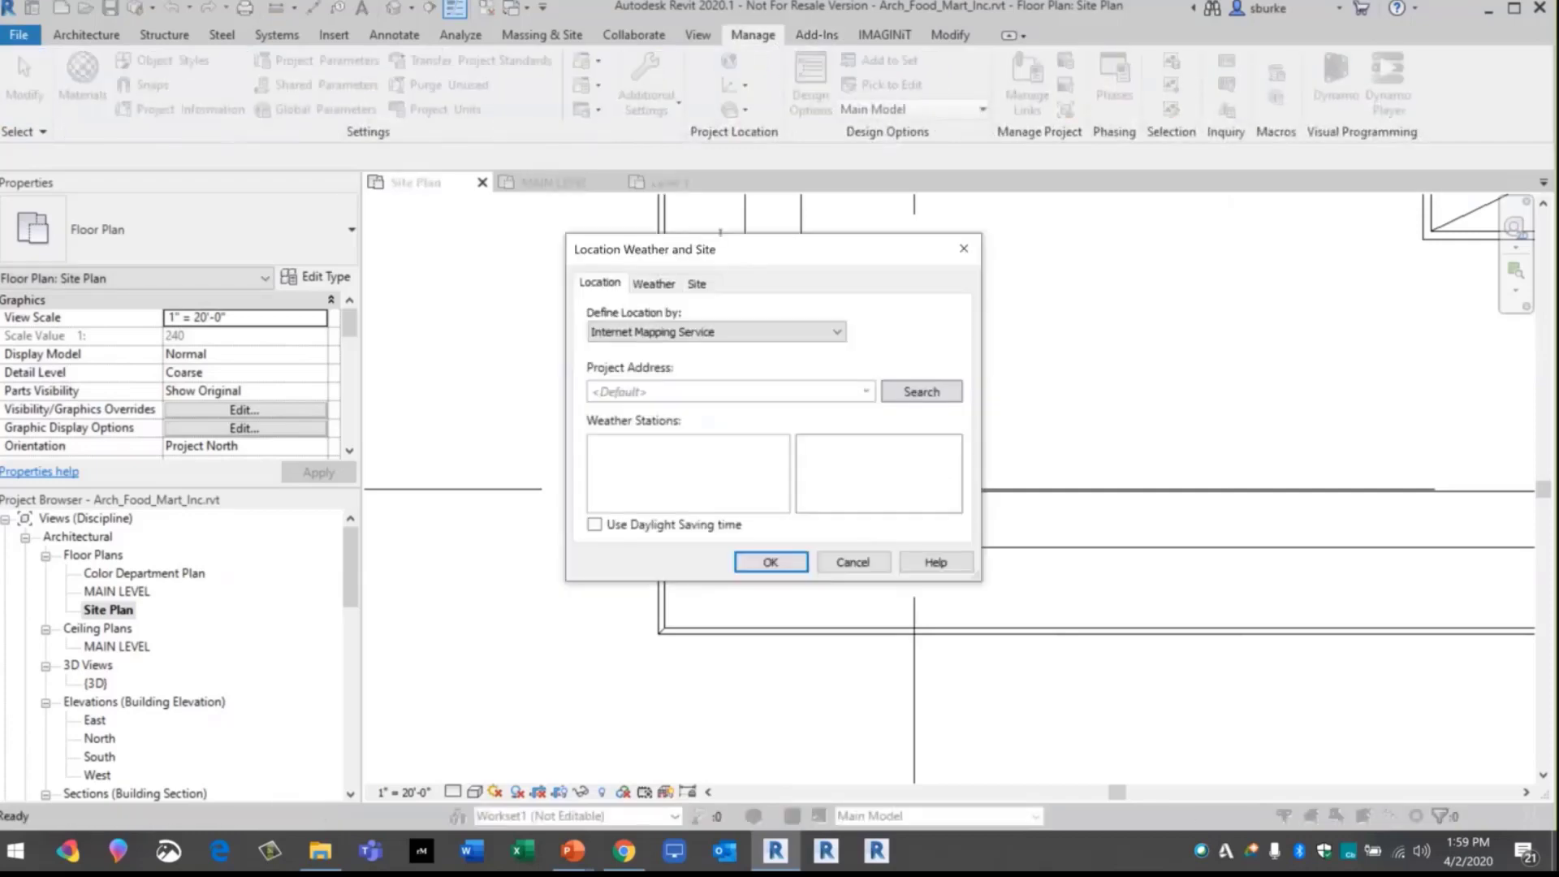
click(703, 283)
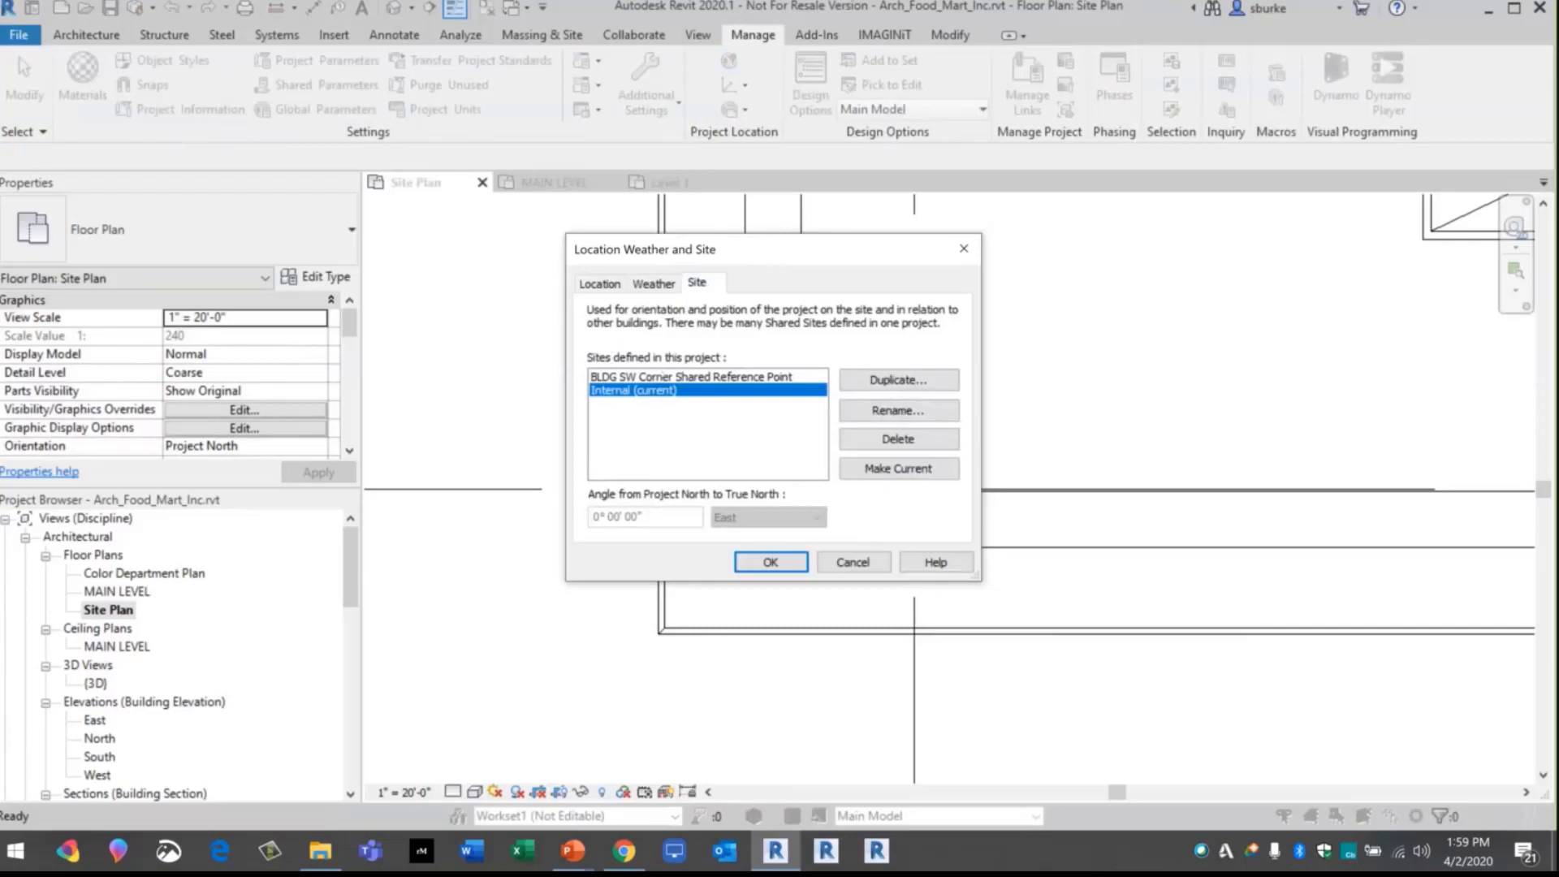
click(665, 376)
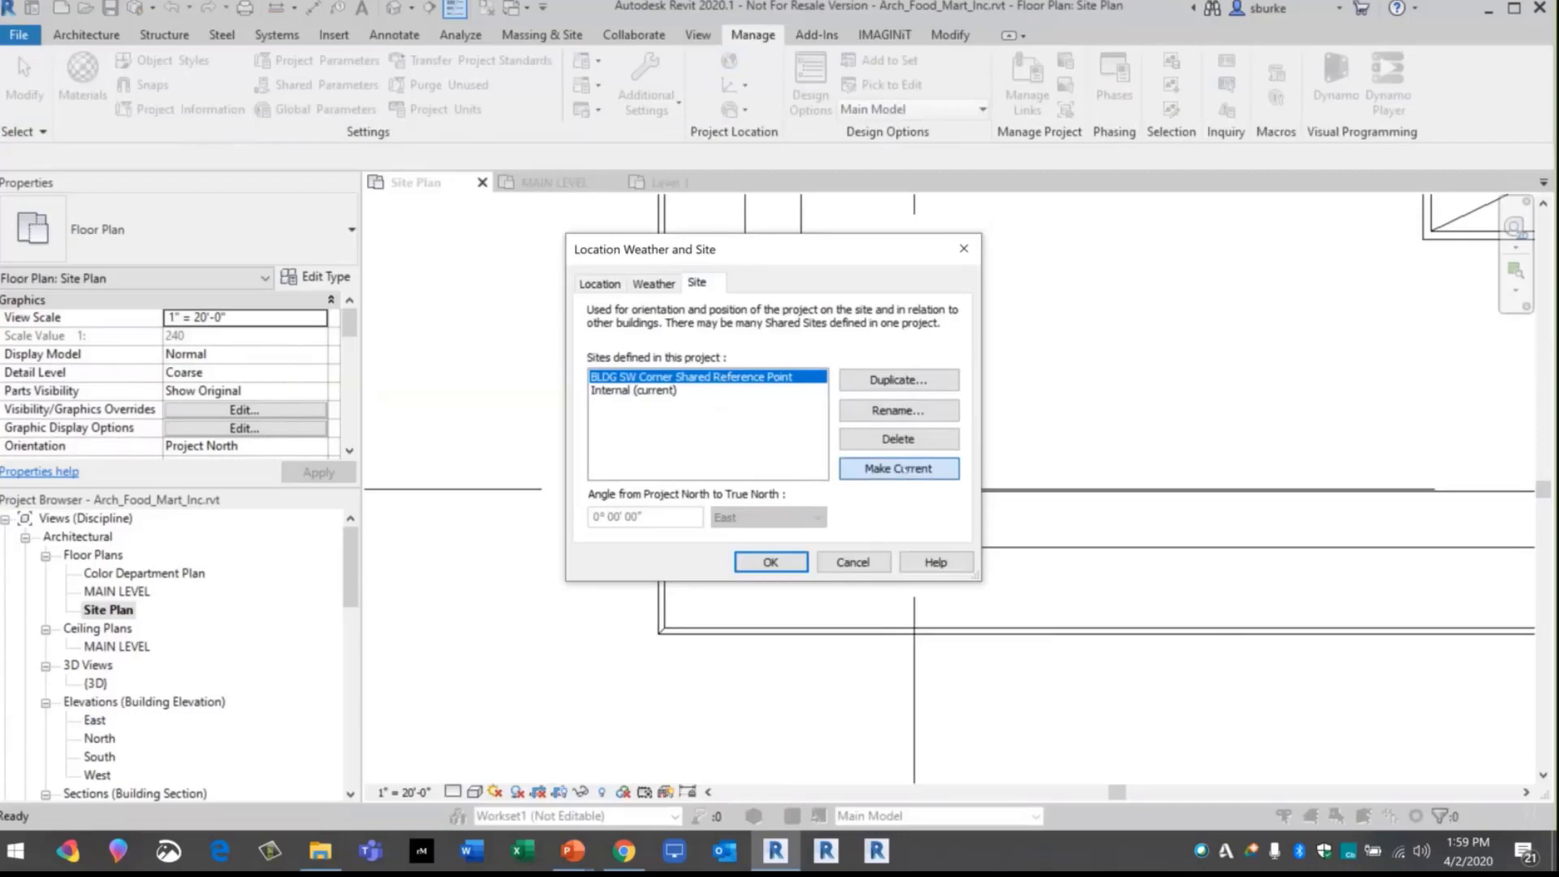
click(898, 469)
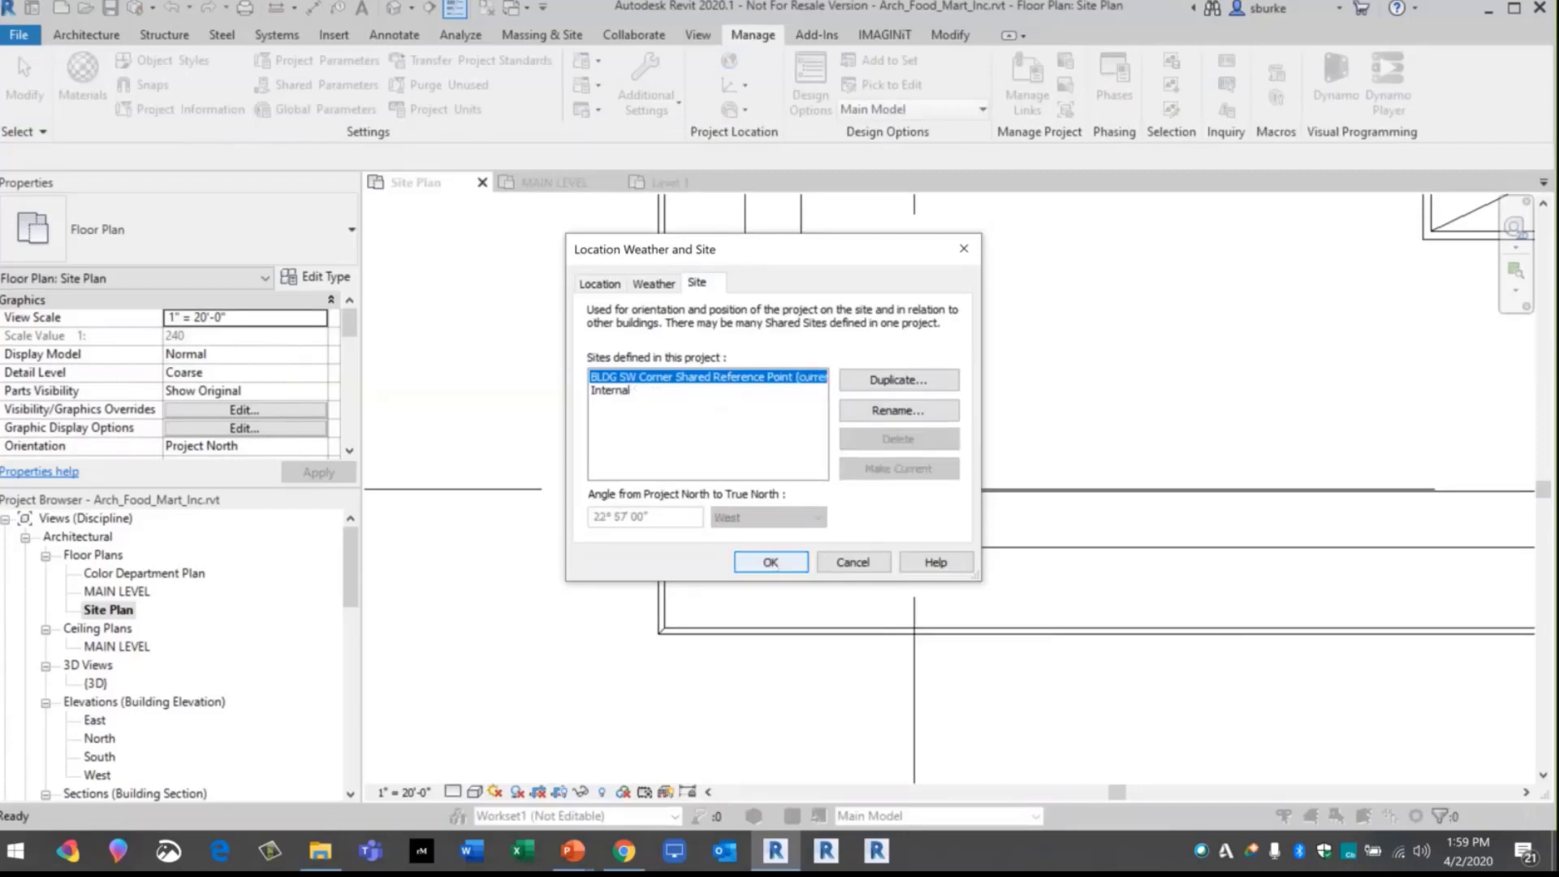
click(771, 562)
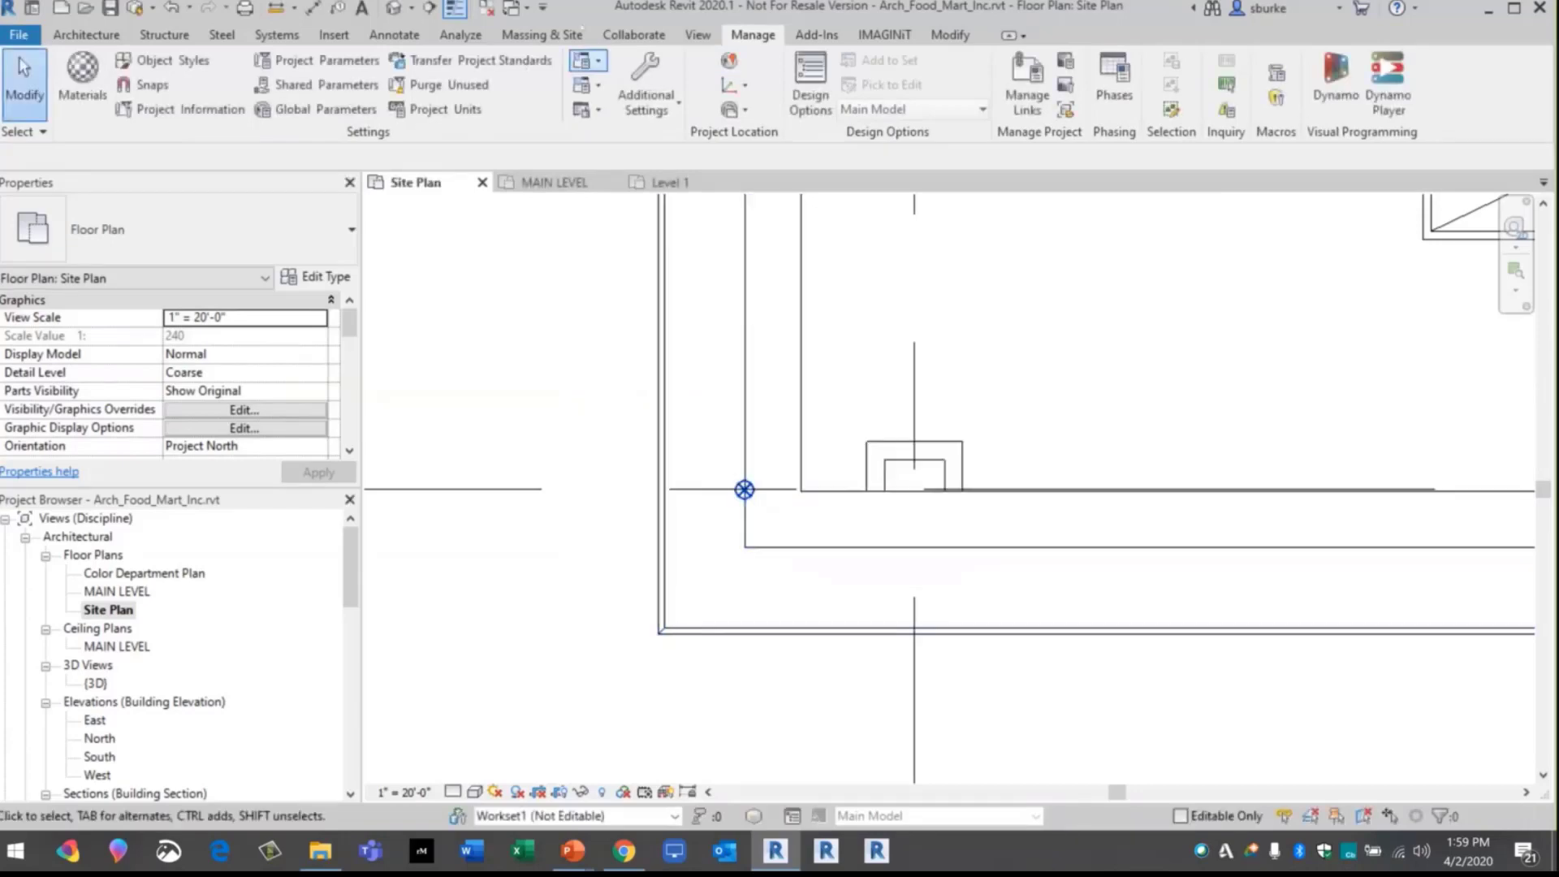
Link the SITE GRADING-LinkTopography shared surface from the BIM 360 Architectural folder, aligned to the model's shared coordinates
click(333, 34)
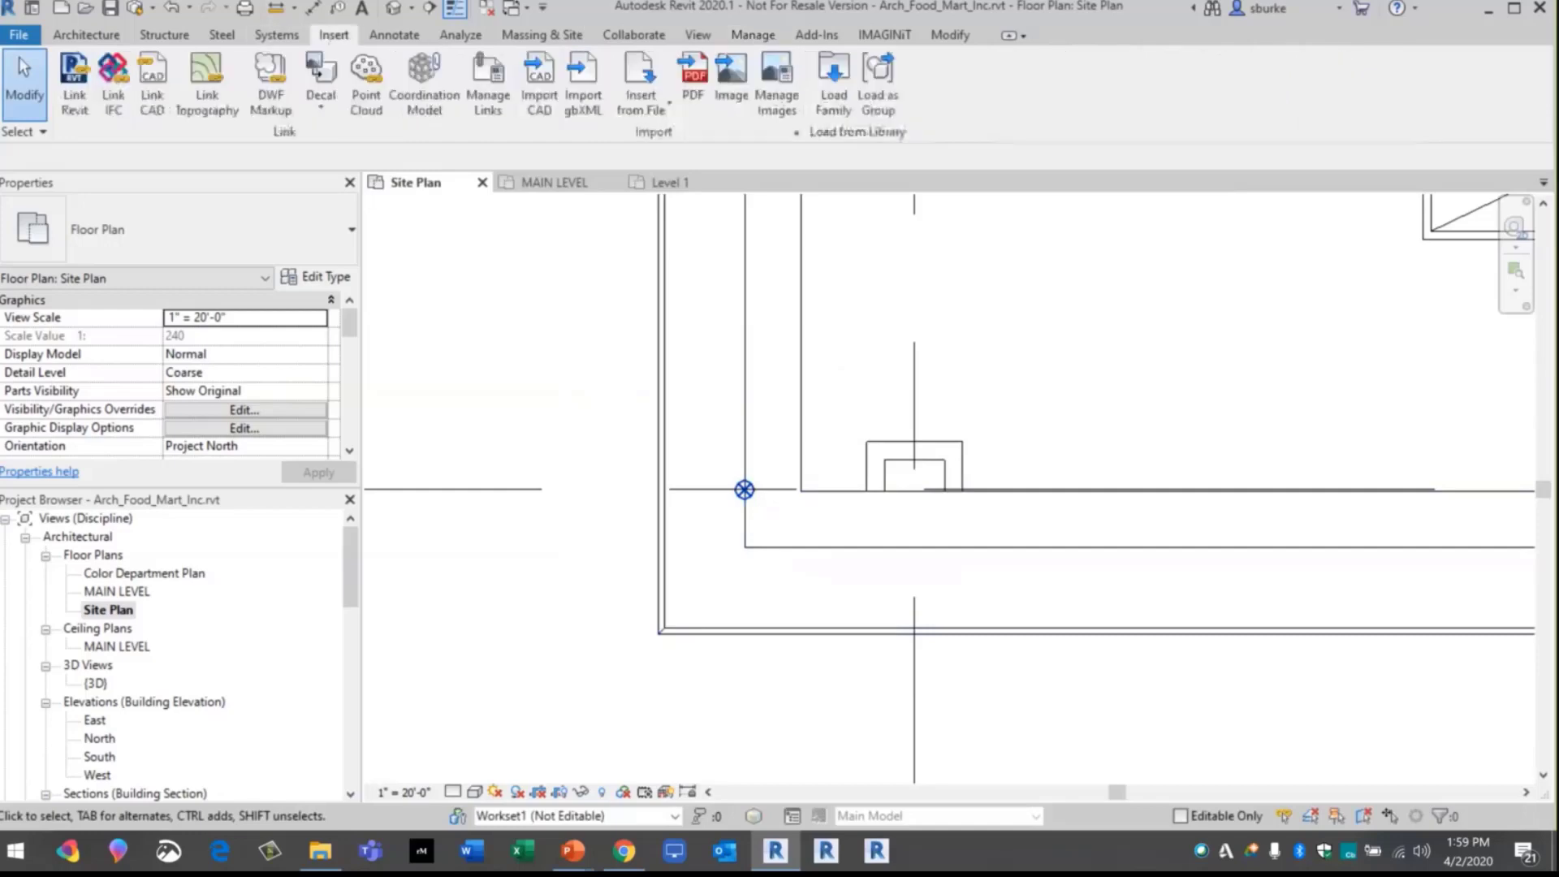
click(206, 77)
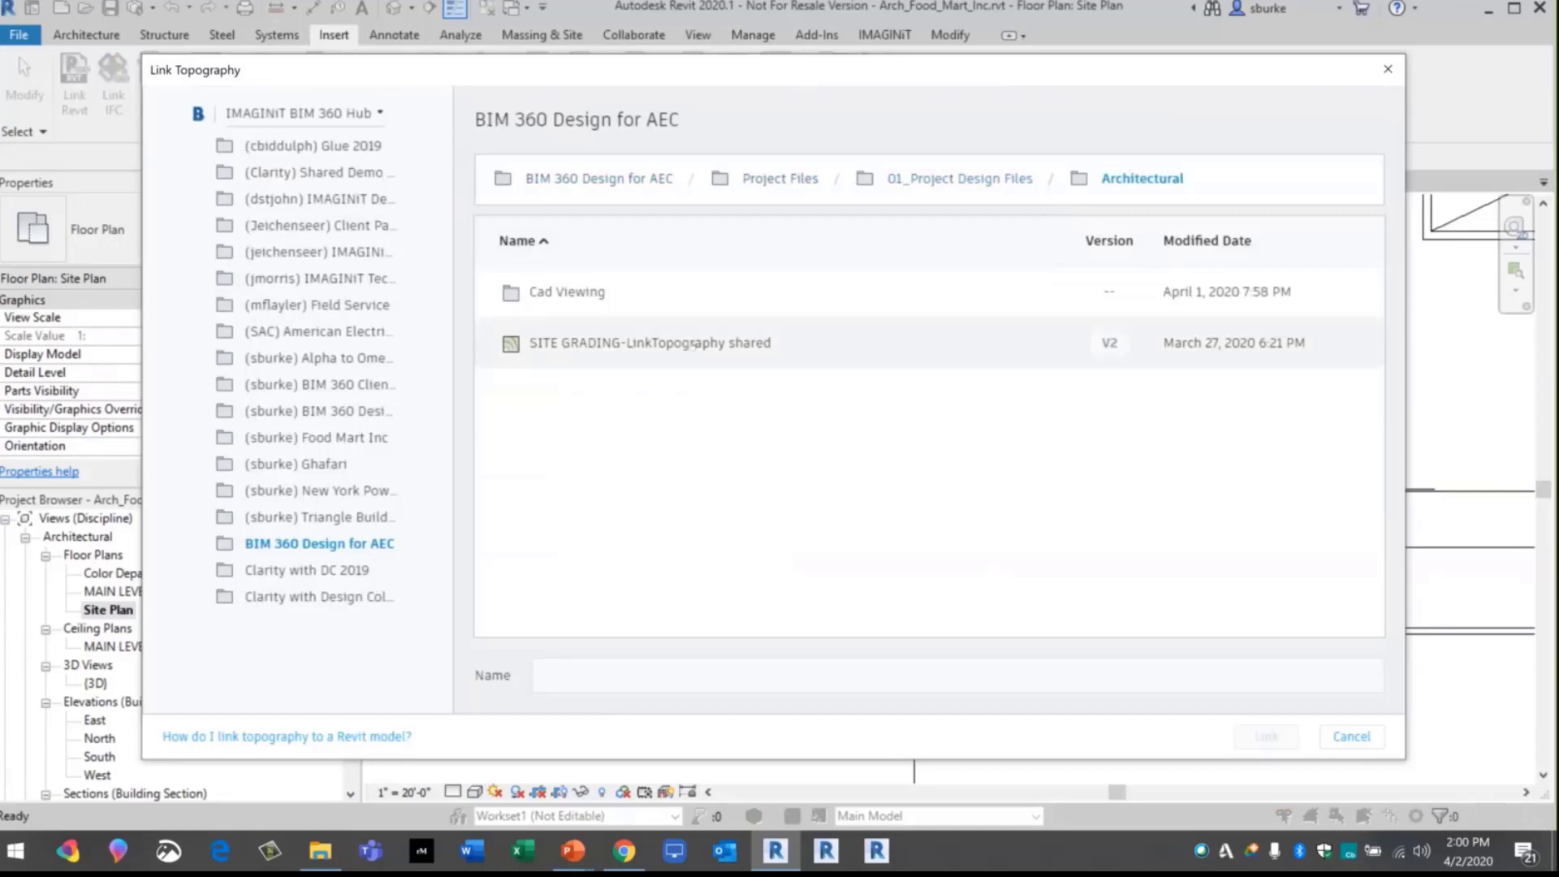
click(747, 343)
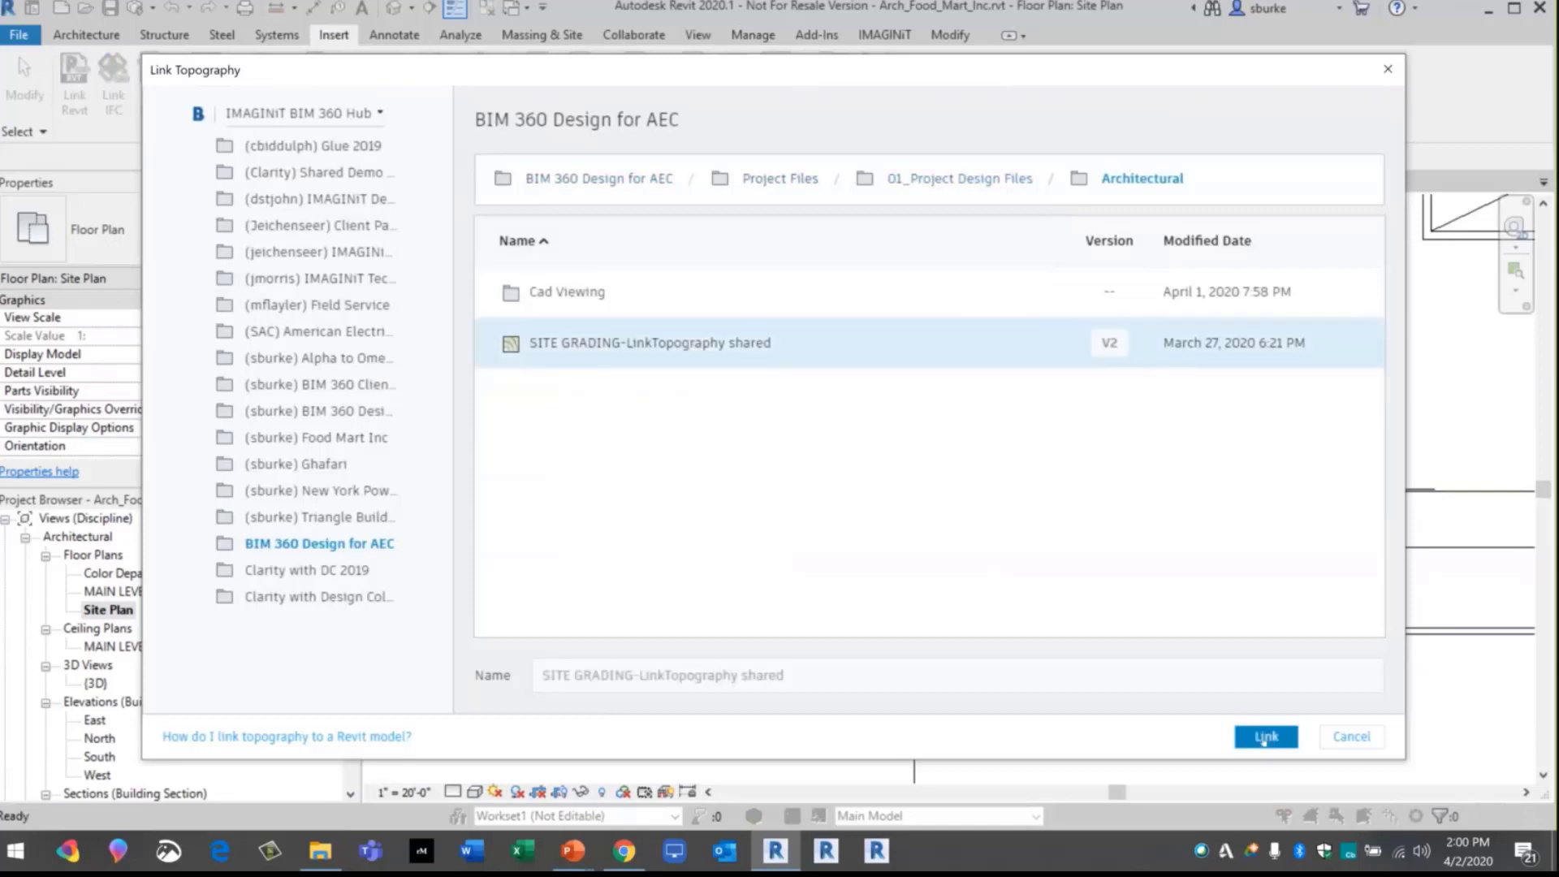
click(1250, 738)
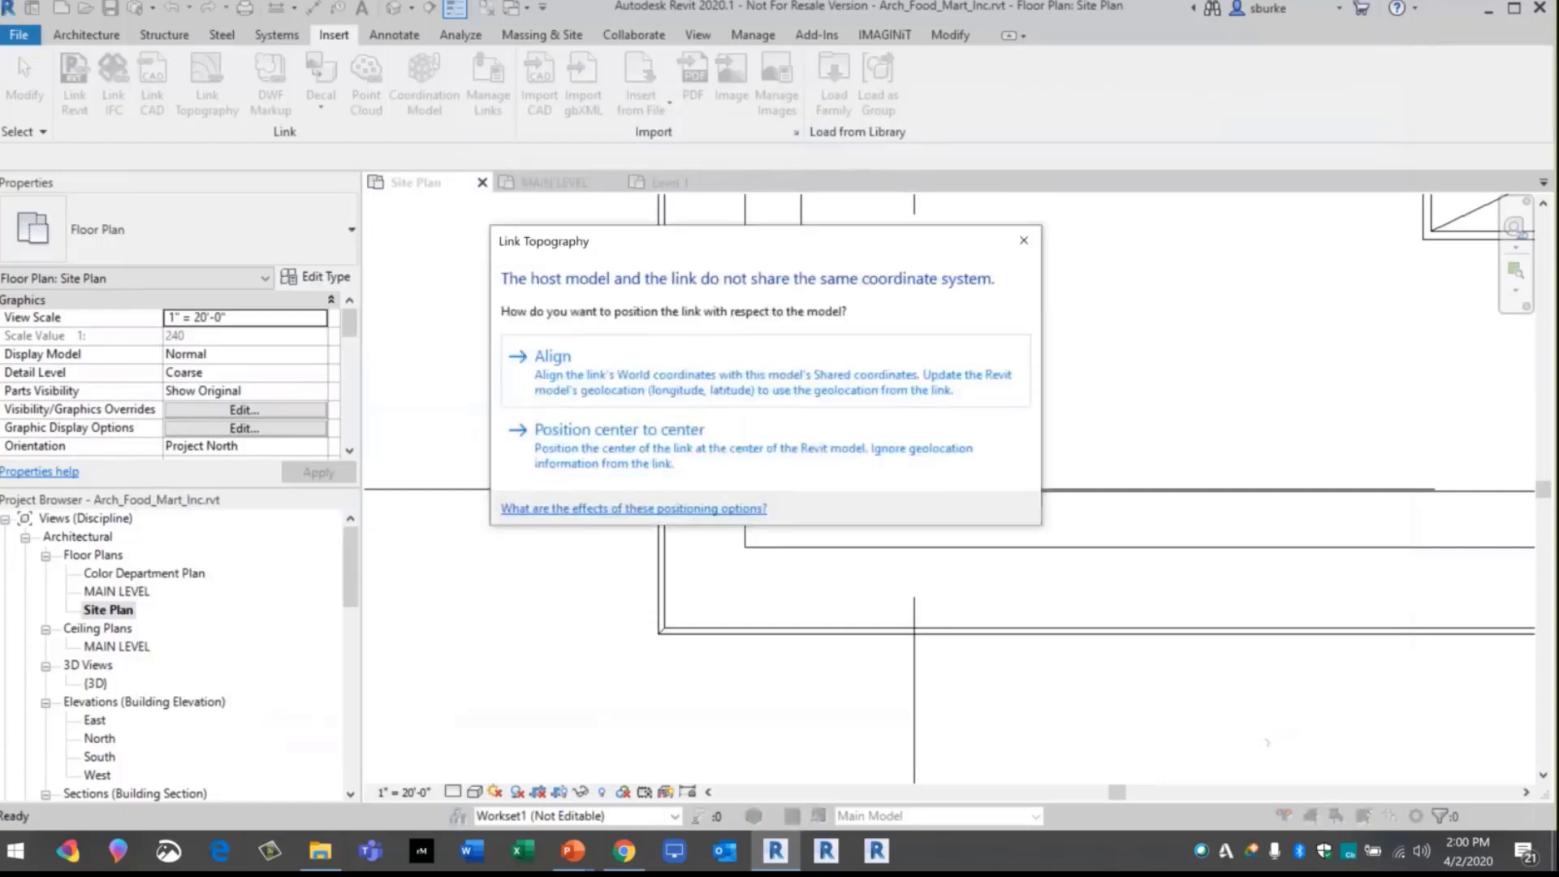
click(809, 371)
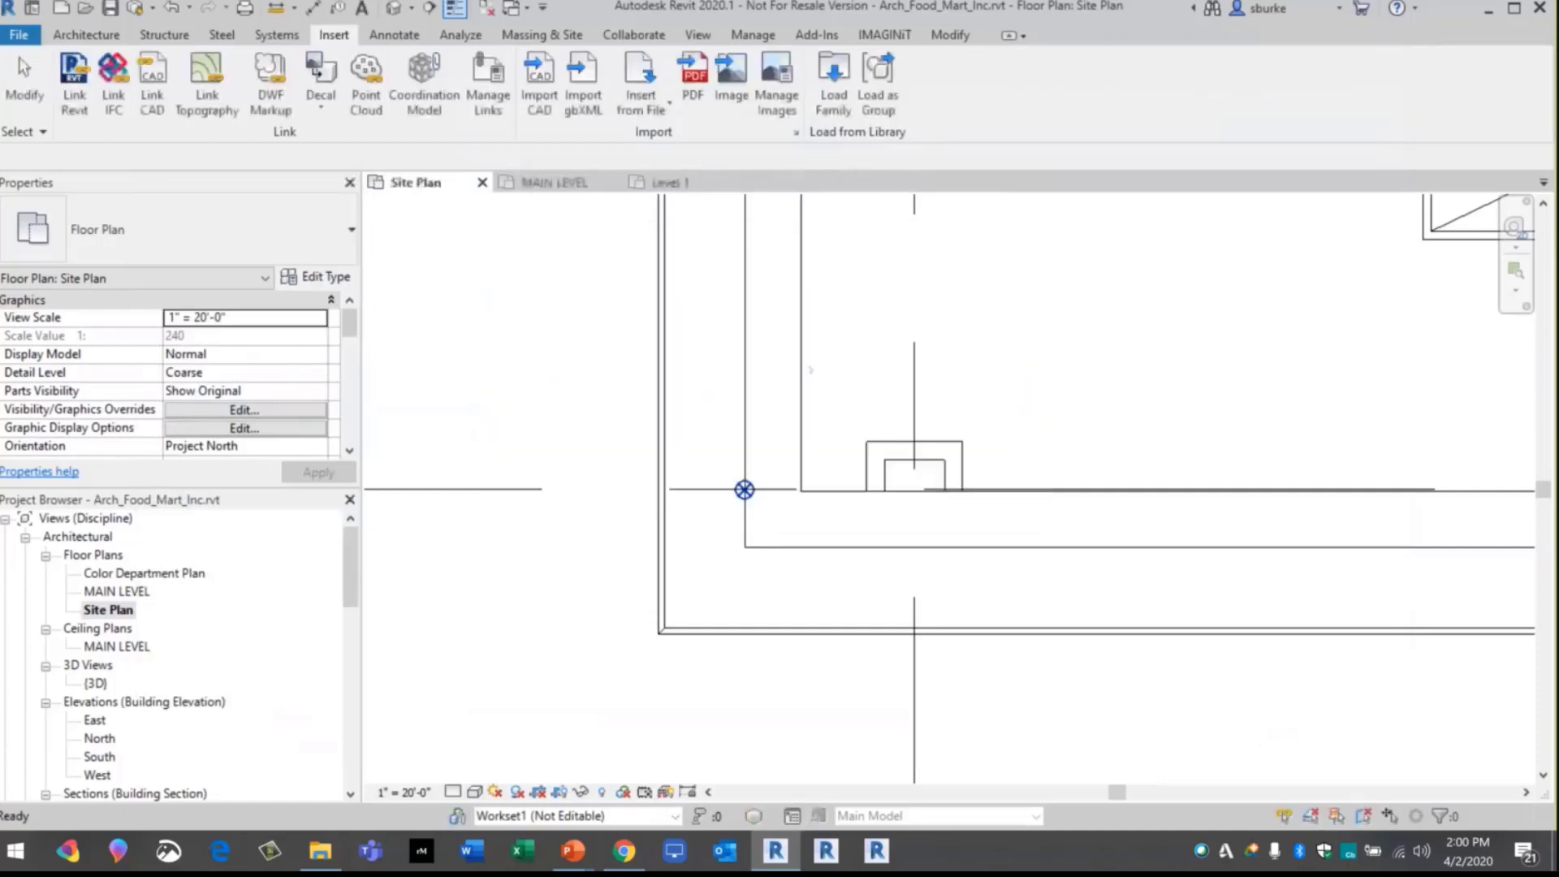
Open the default 3D view and change its visual style to show the model with coloured surfaces
scroll(844, 382, down, 3)
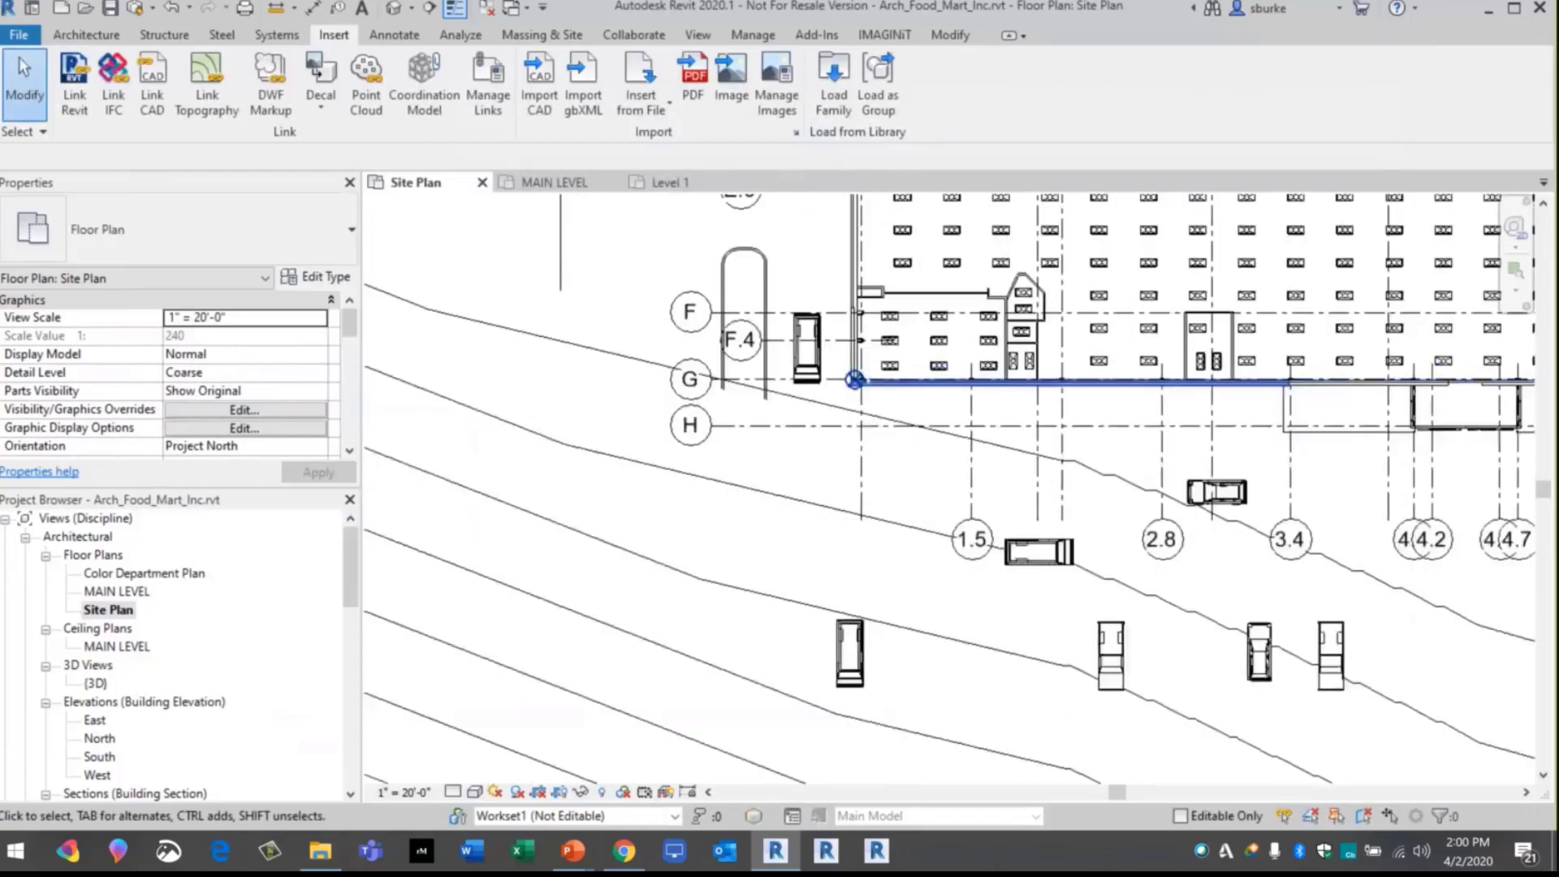
scroll(691, 561, down, 8)
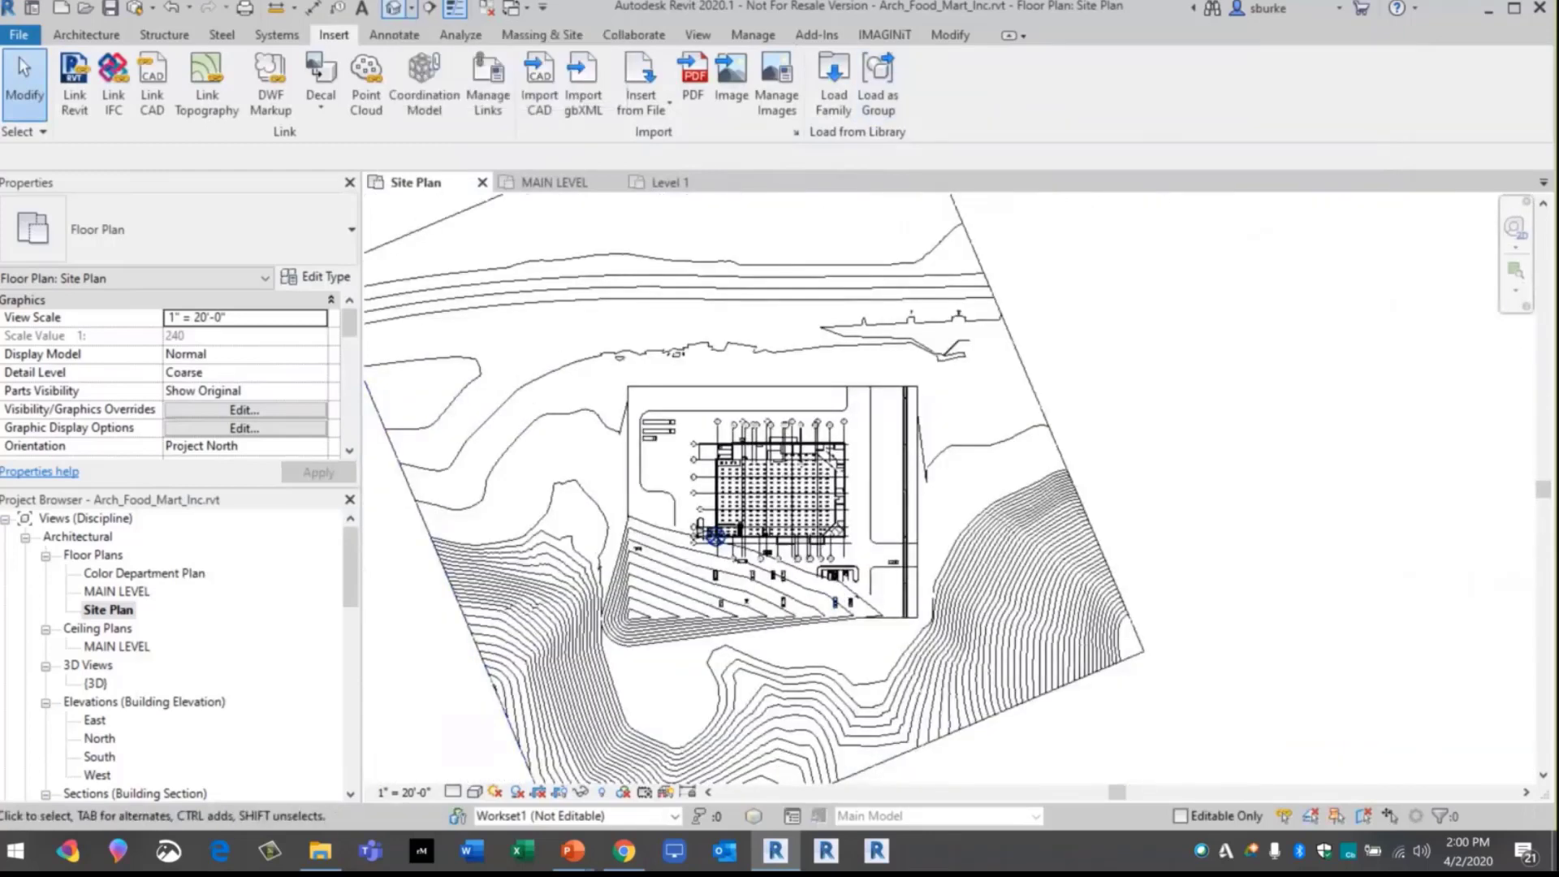
click(394, 8)
shift+middle_drag(885, 503, 706, 418)
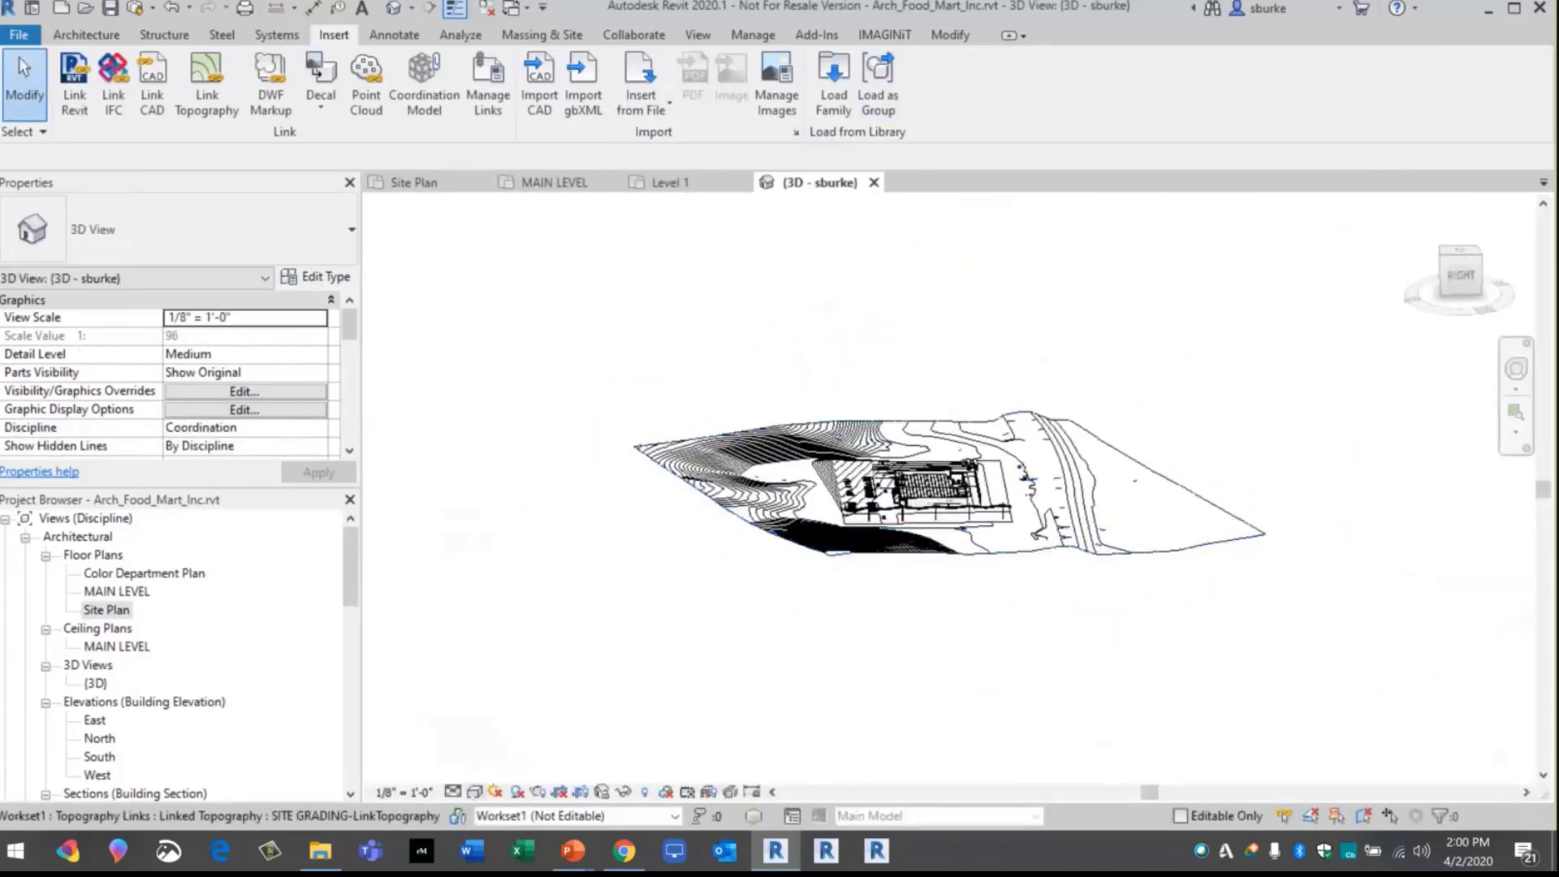
click(475, 792)
click(520, 730)
Examine how the building and parking area sit on the linked topography from several angles
mouse_move(1075, 592)
shift+middle_down()
mouse_move(786, 542)
mouse_move(1072, 549)
shift+middle_up()
scroll(818, 465, up, 5)
shift+middle_drag(958, 524, 826, 571)
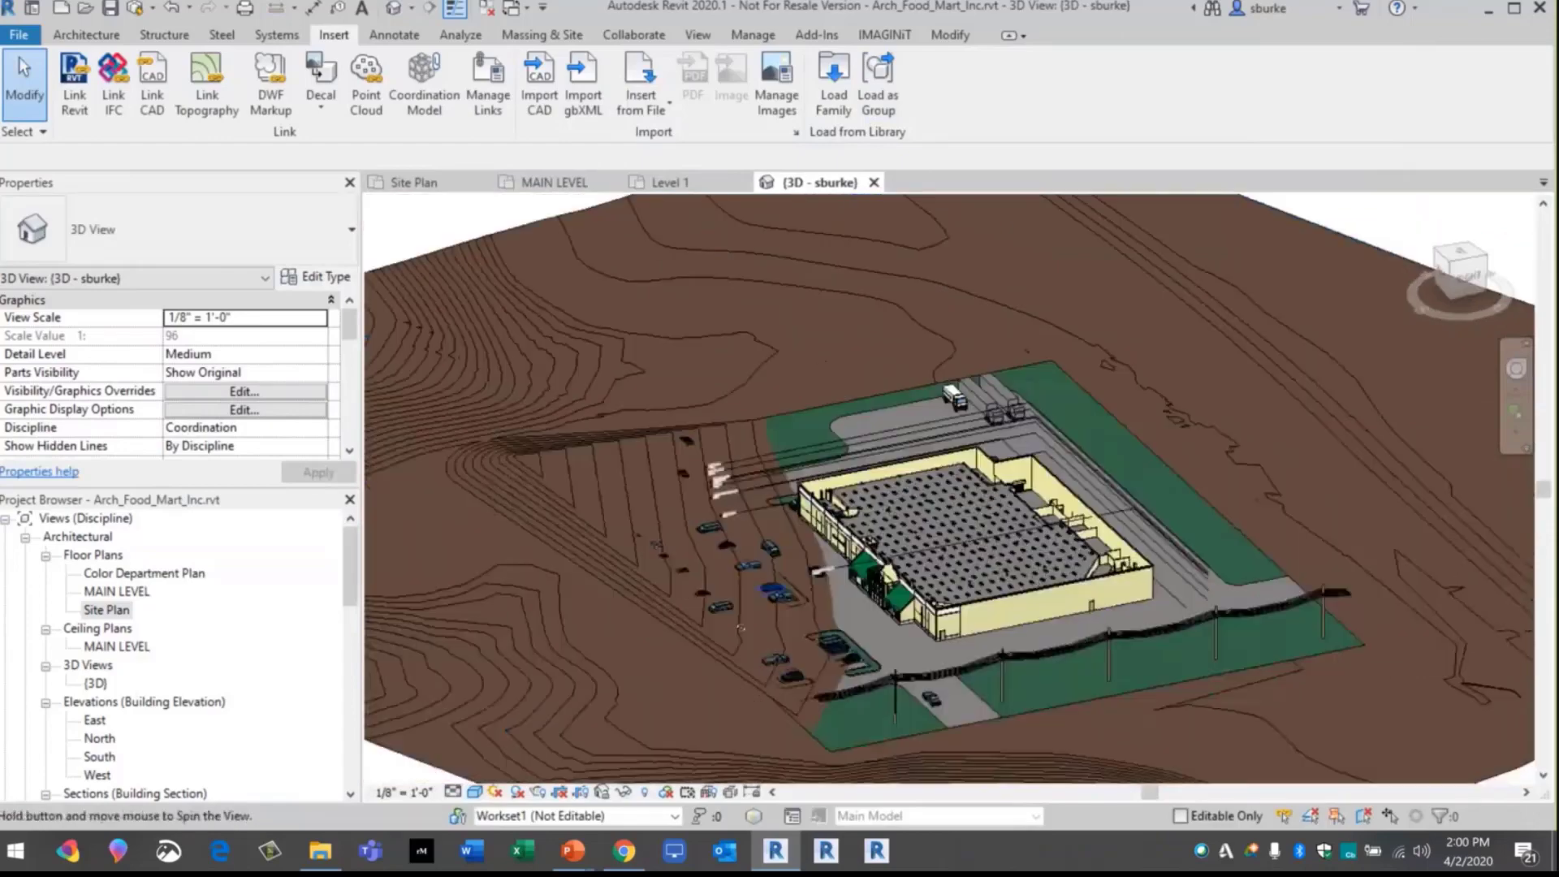
shift+middle_drag(918, 638, 884, 676)
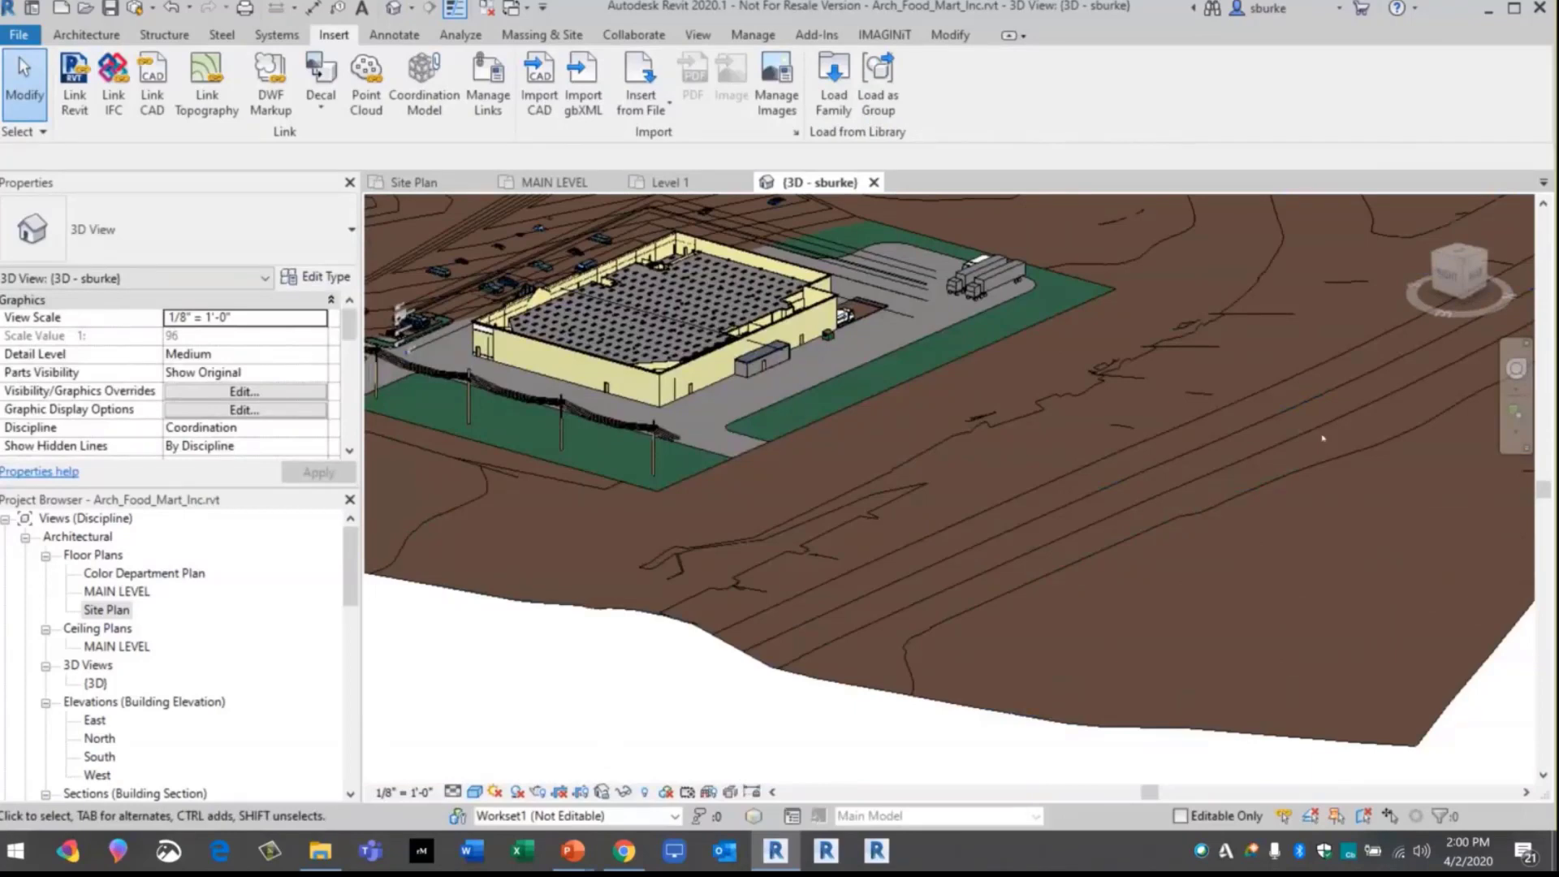
shift+middle_drag(1322, 439, 899, 523)
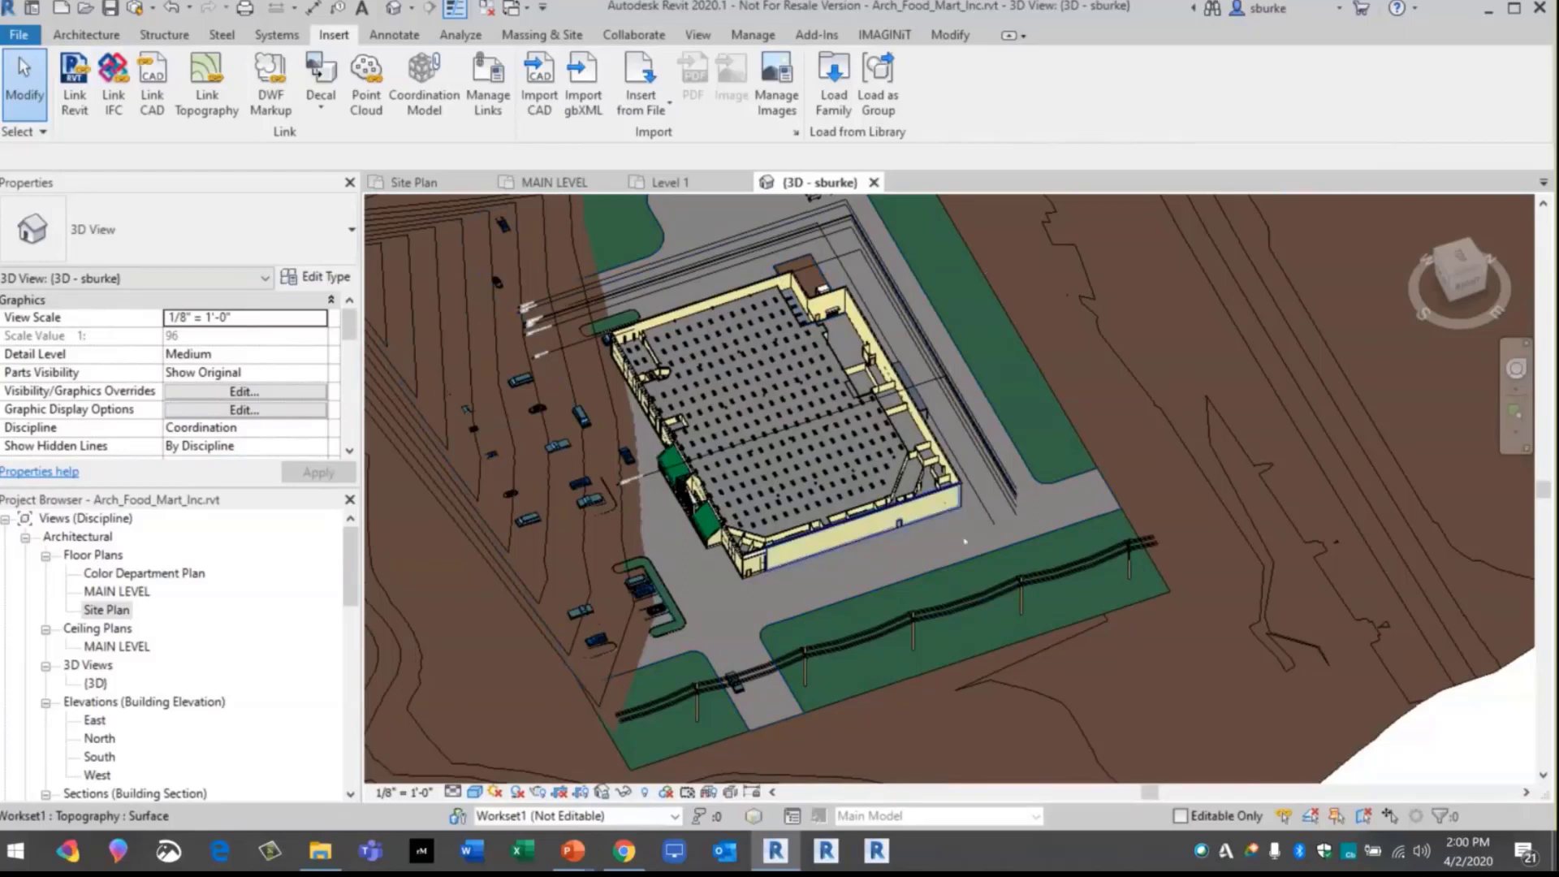
shift+middle_drag(947, 500, 881, 428)
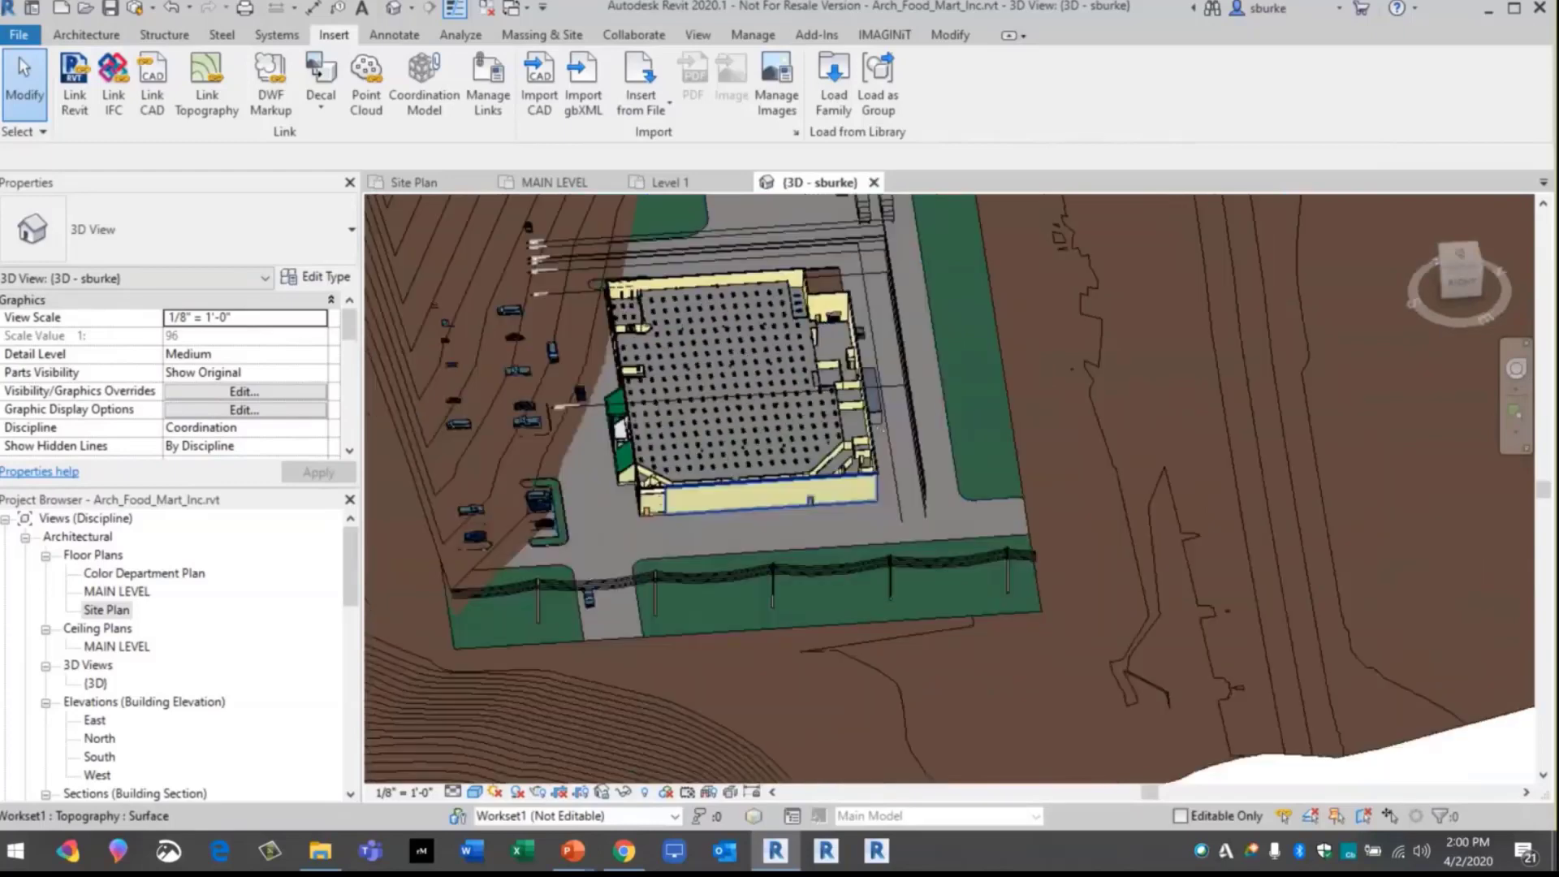
shift+drag(880, 429, 866, 421)
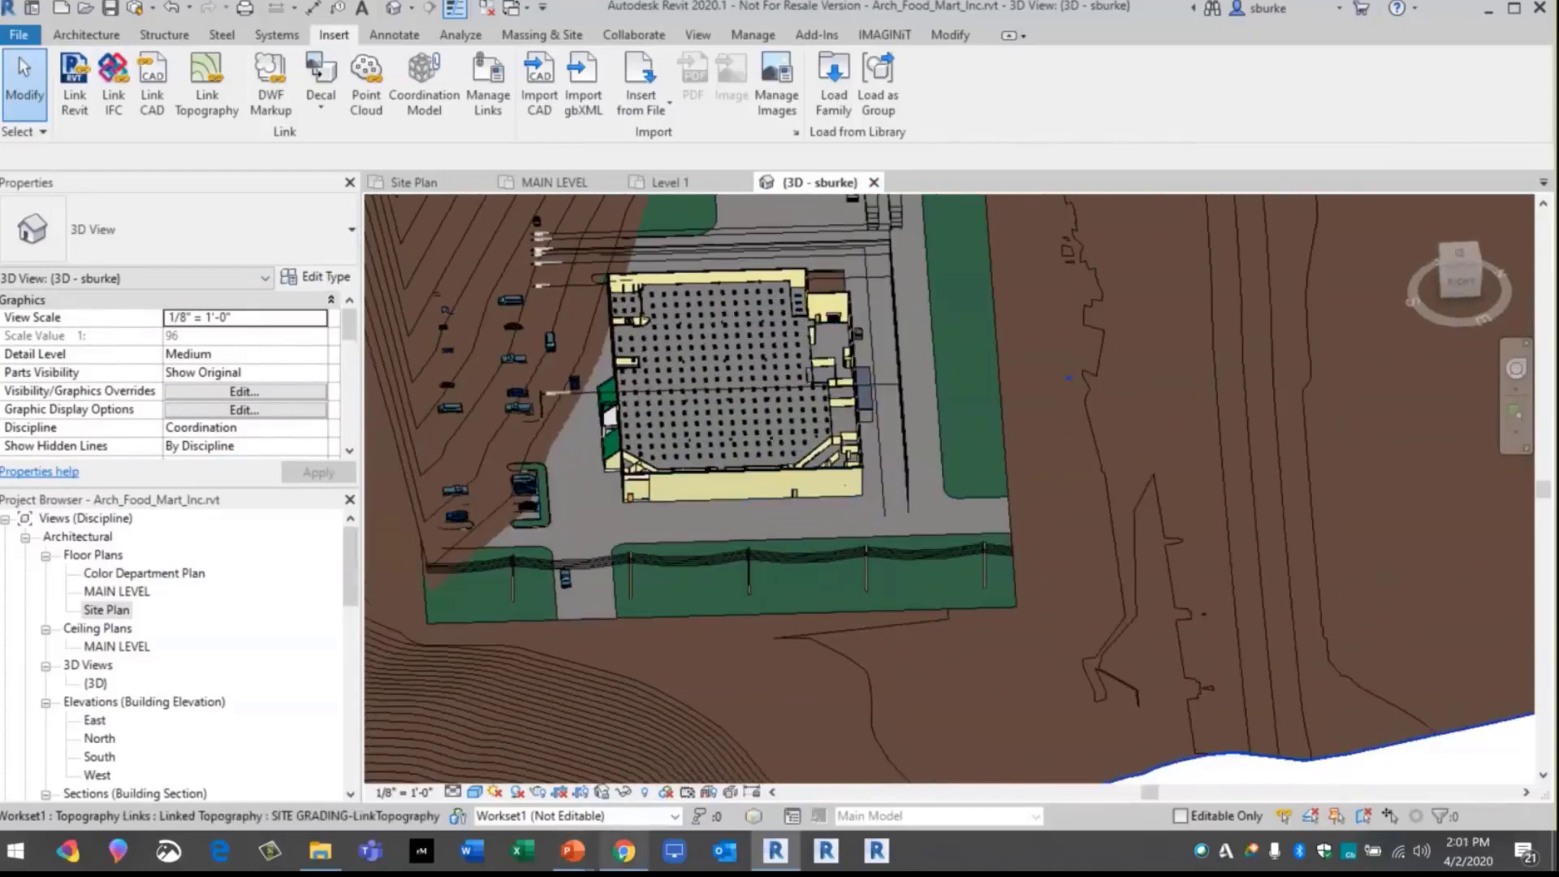
Switch to BIM 360 Document Management in the browser and open Markup SITE GRADING PLAN.dwg from the Civil Design DWGs folder
key(alt+Tab)
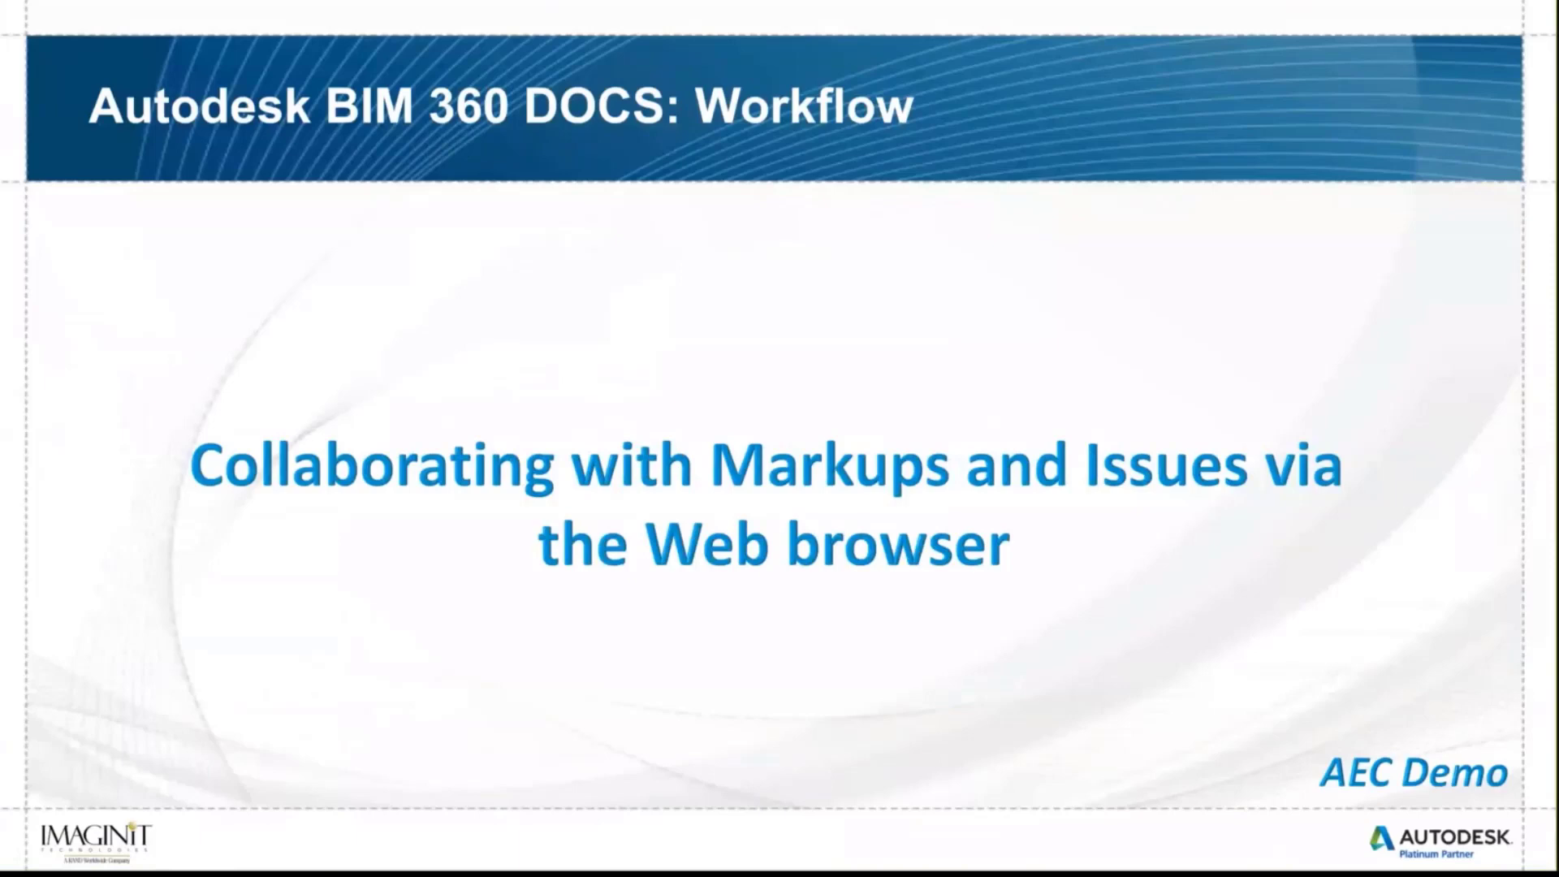
key(alt+Tab)
key(alt+Tab)
key(alt+Tab)
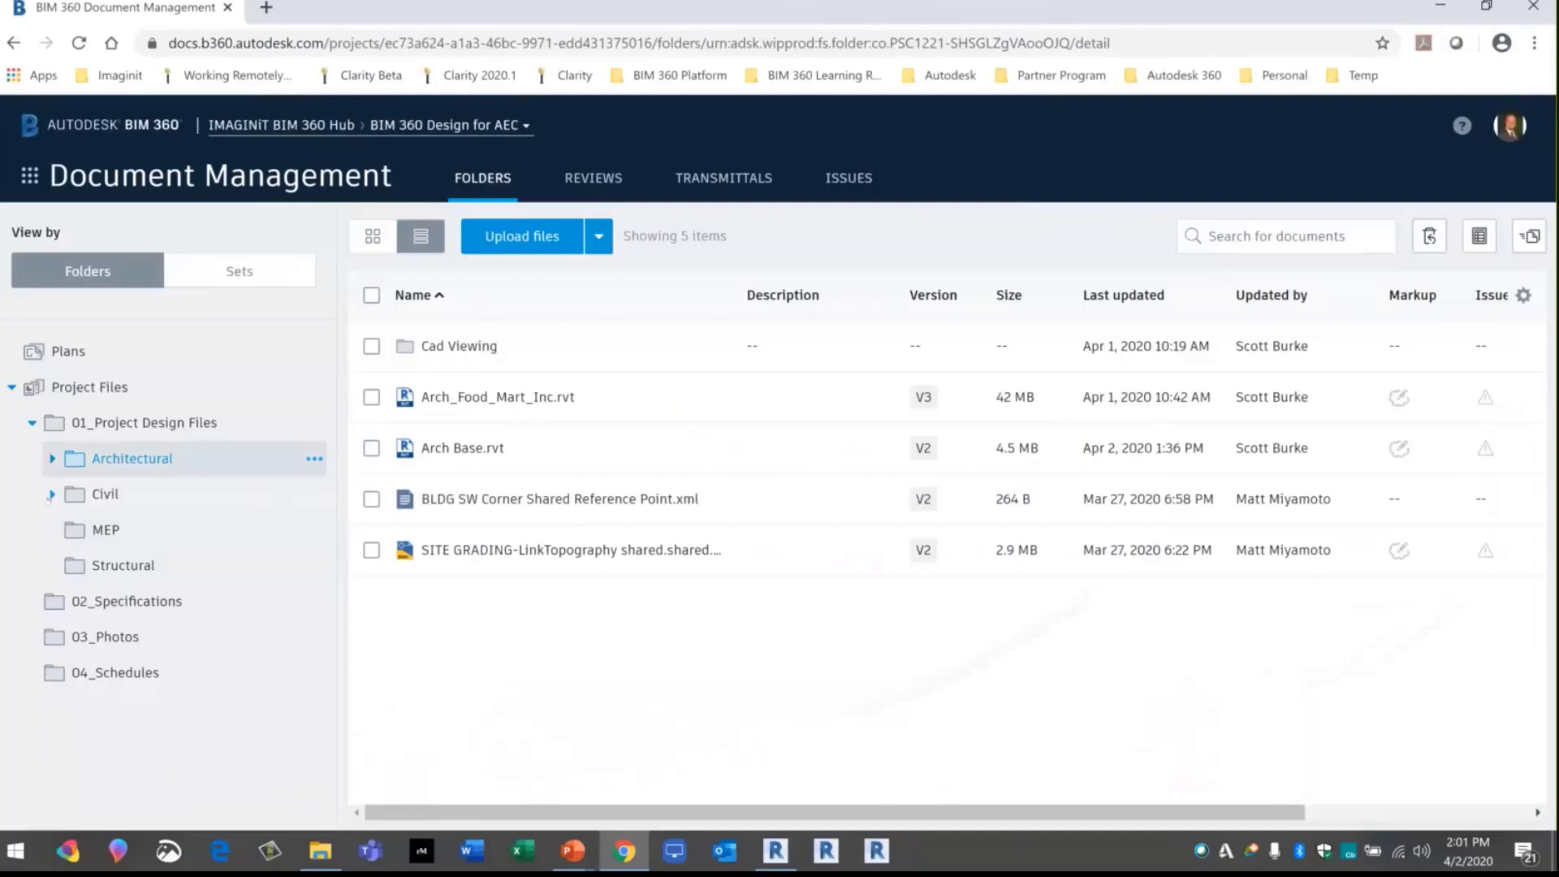
click(51, 495)
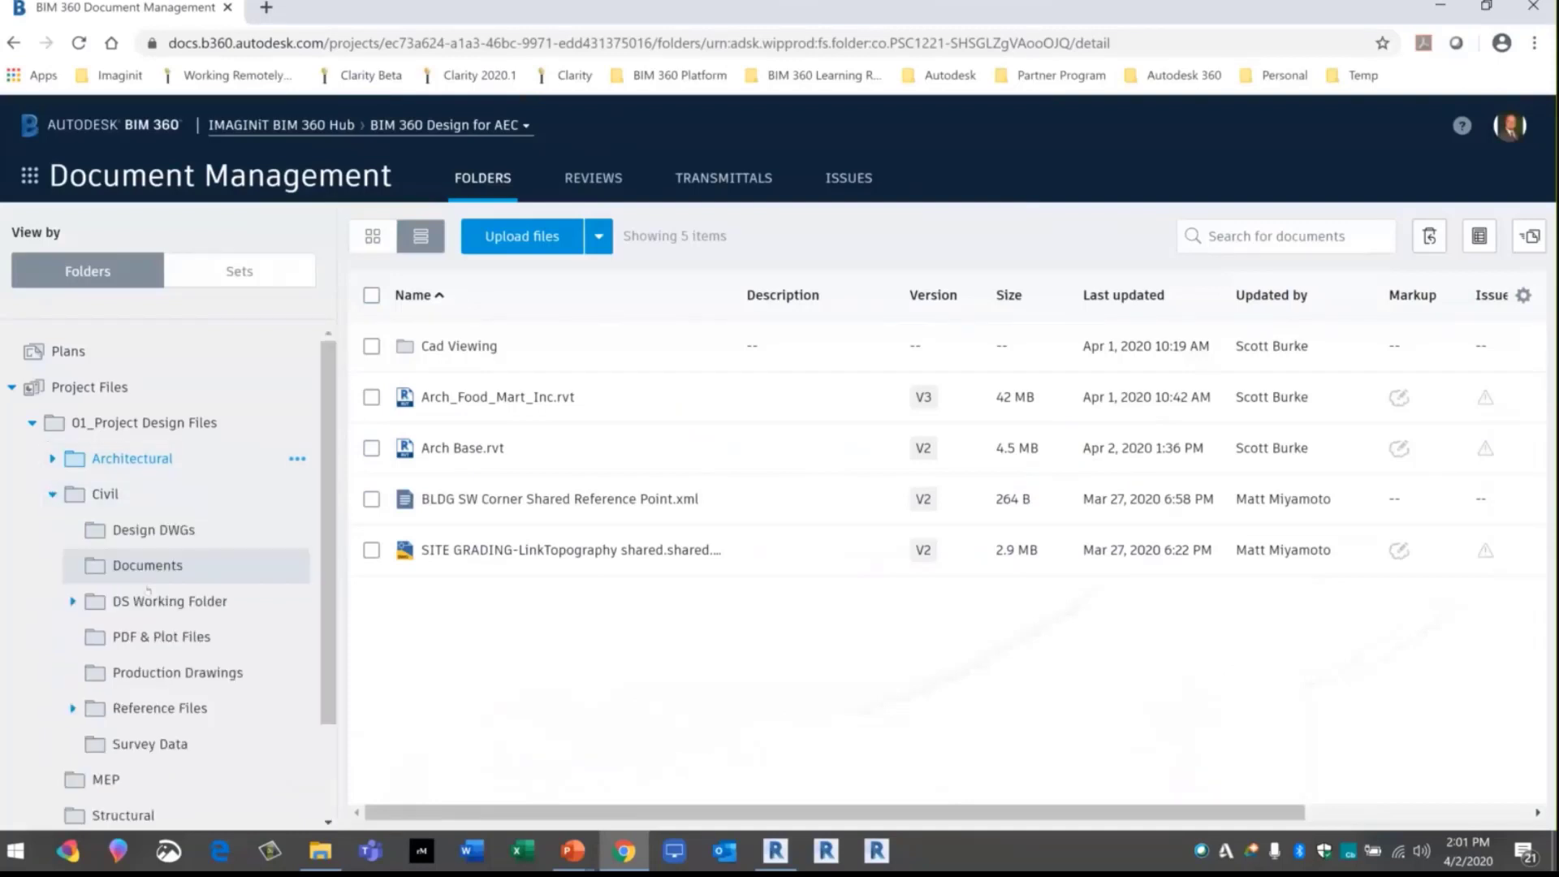
click(153, 529)
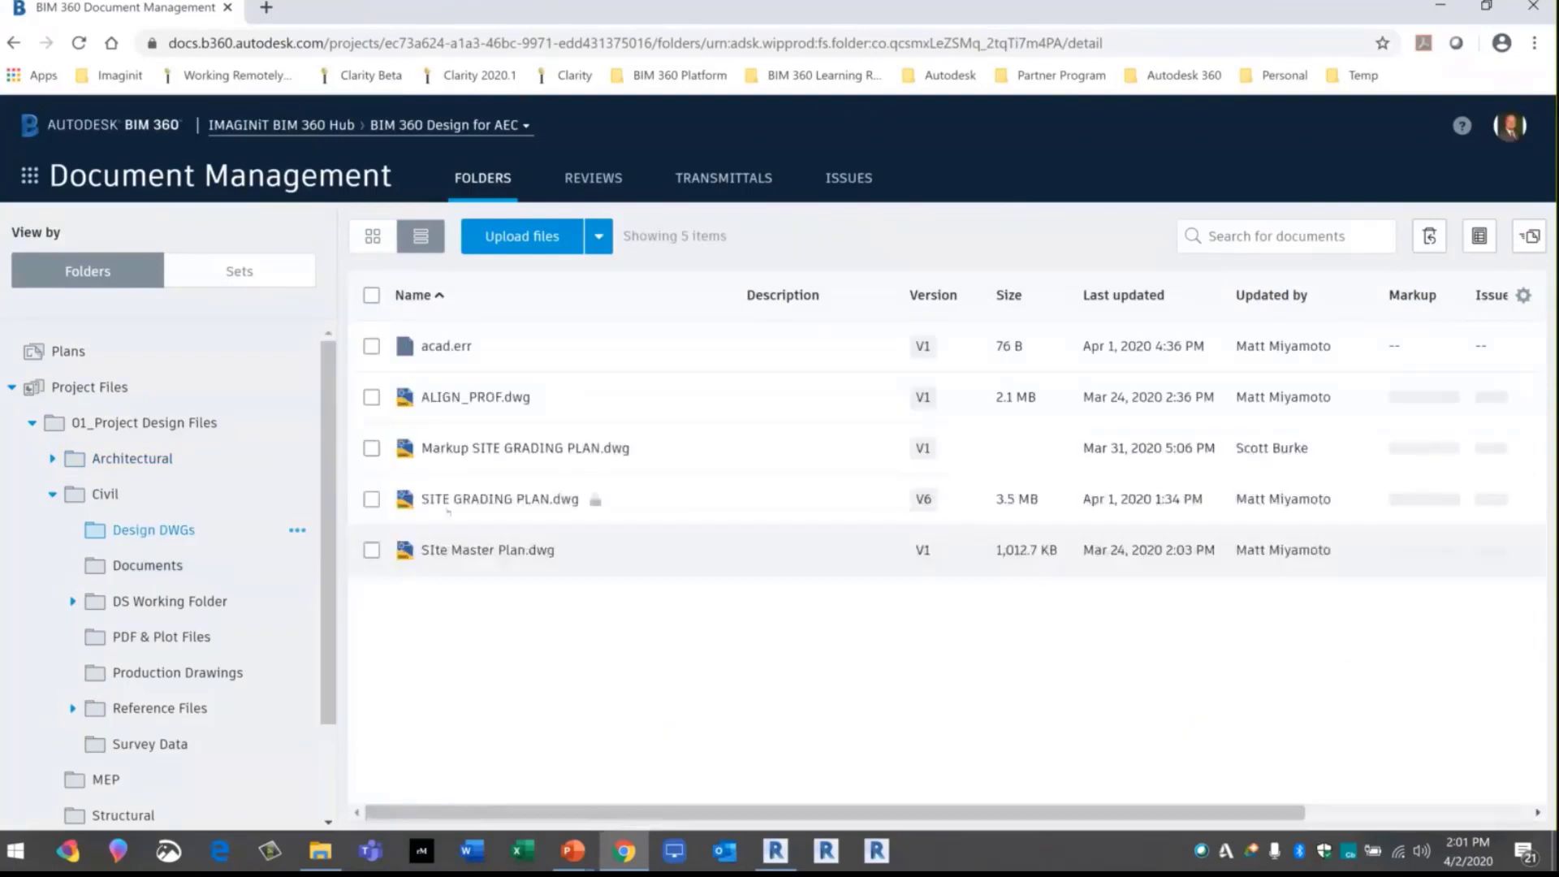
click(454, 448)
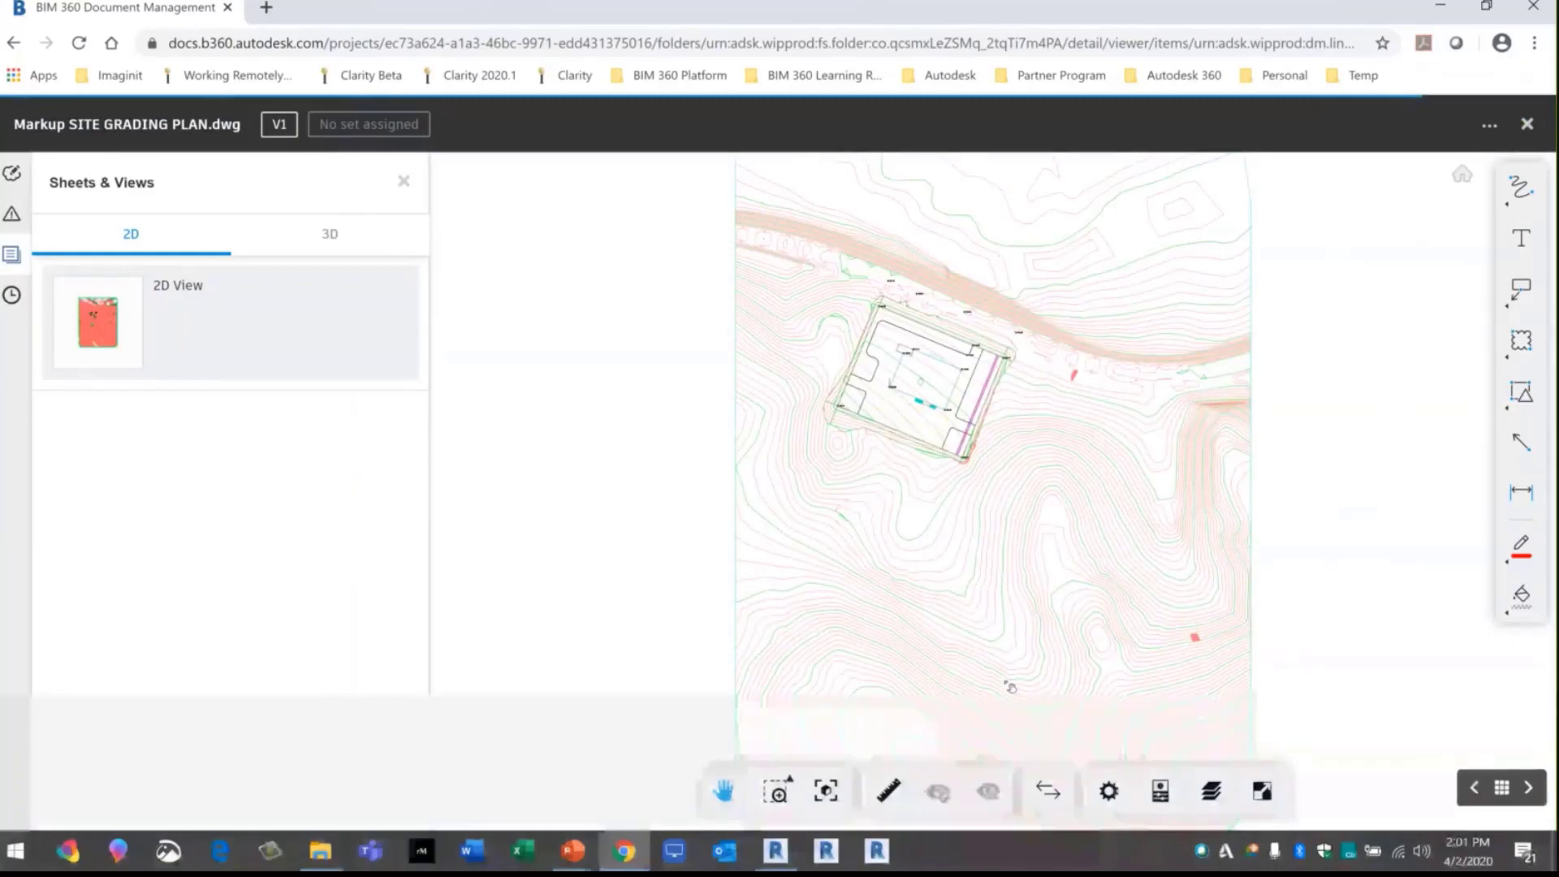
Draw a closed red revision cloud polygon around the building and its parking area on the site grading plan
scroll(880, 531, up, 3)
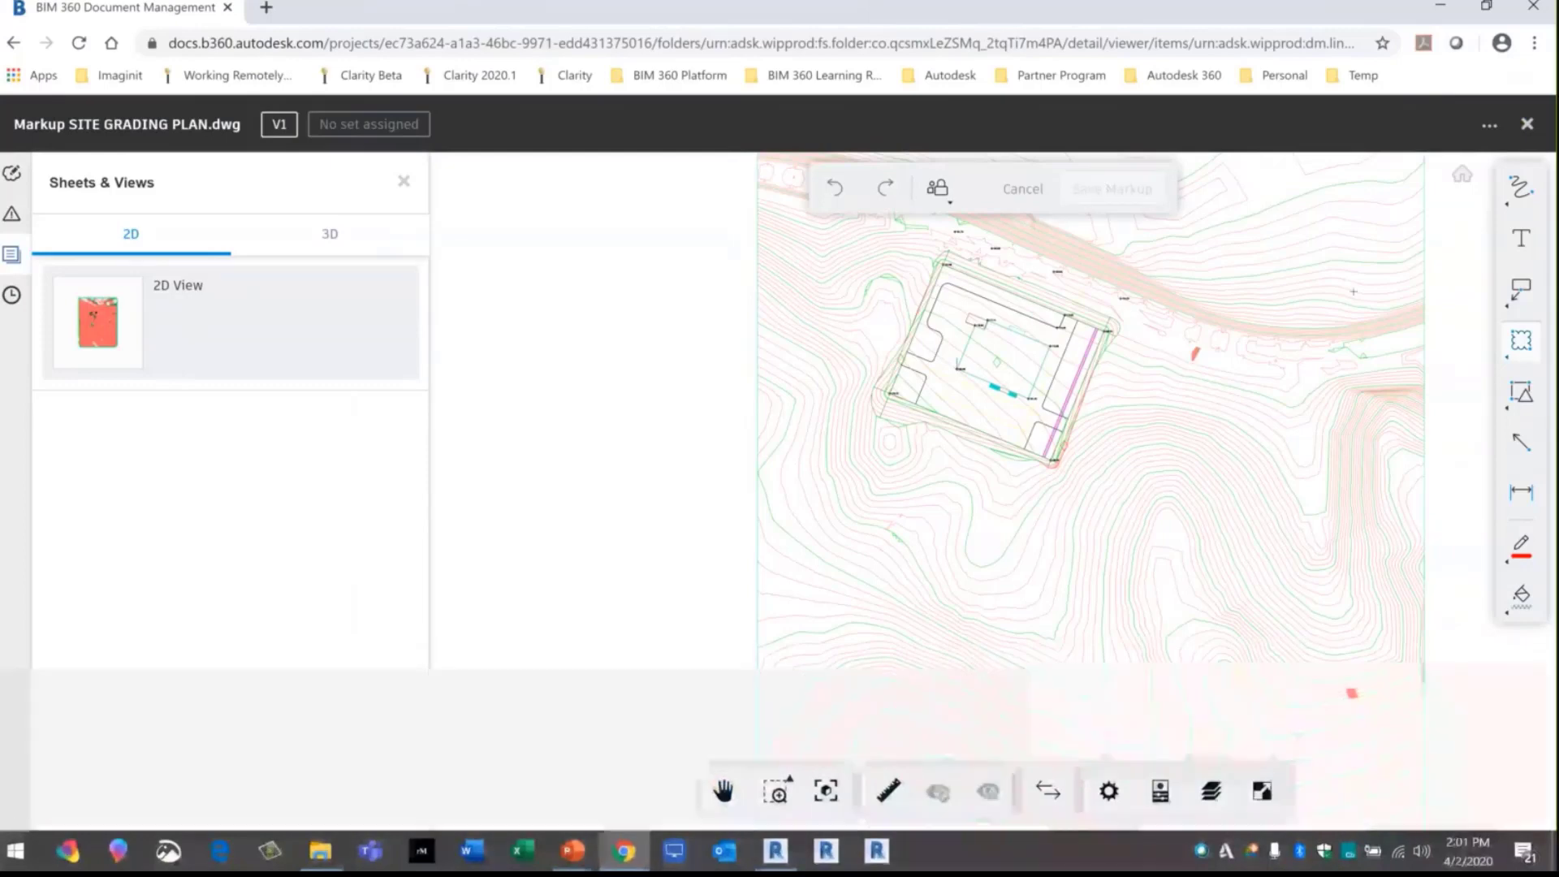
click(922, 250)
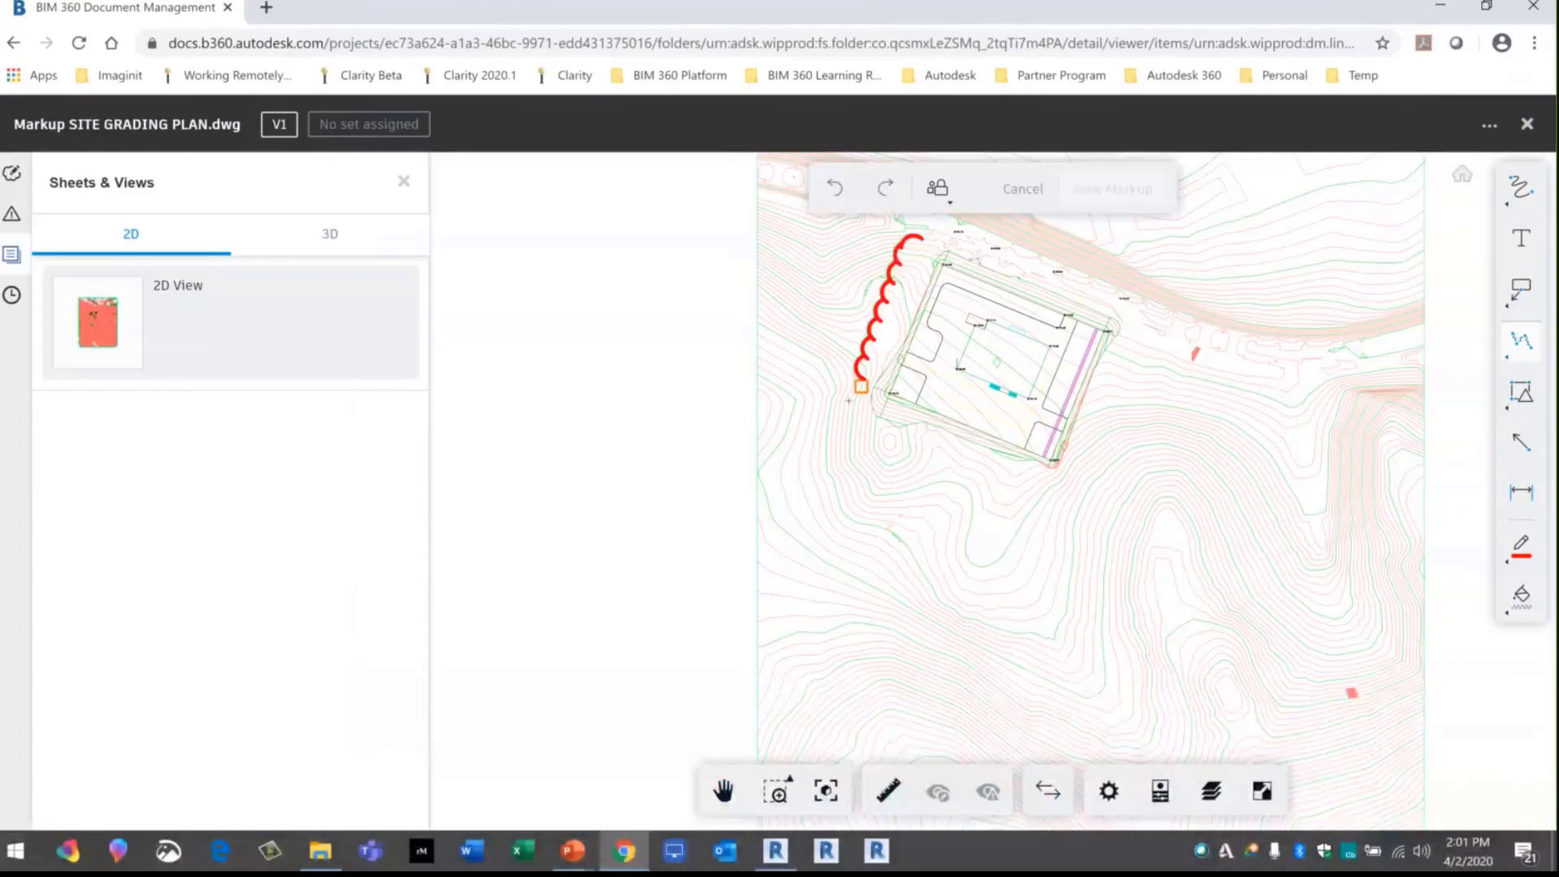
click(847, 430)
click(1104, 486)
click(1132, 291)
click(921, 237)
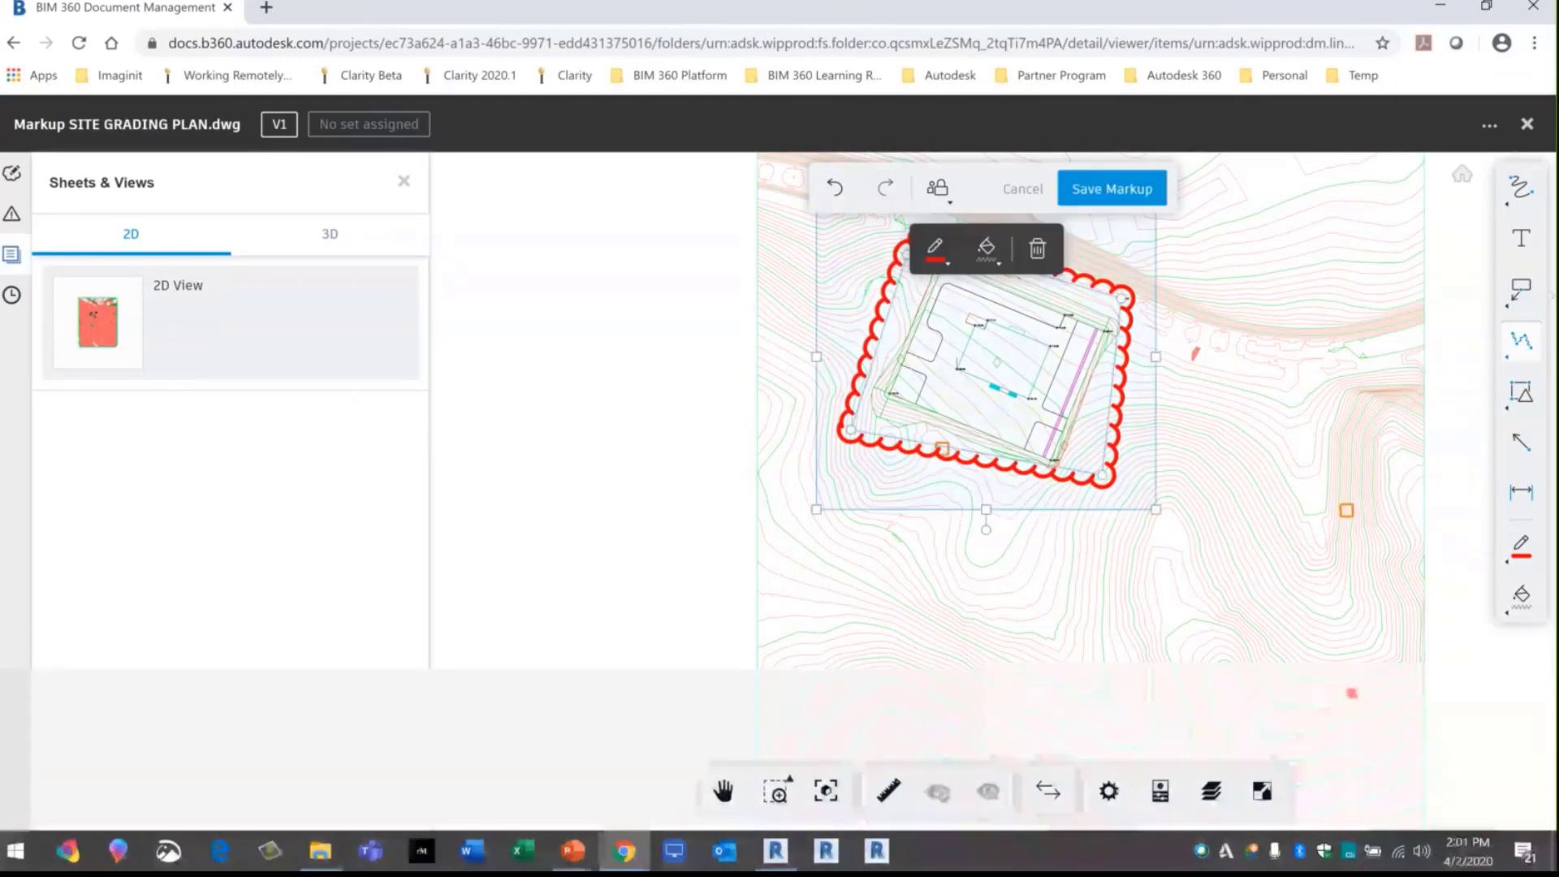
Draw a four-sided polygon just below the building site, overlapping the cloud's lower edge, to mark the new building location
click(1521, 393)
click(1408, 391)
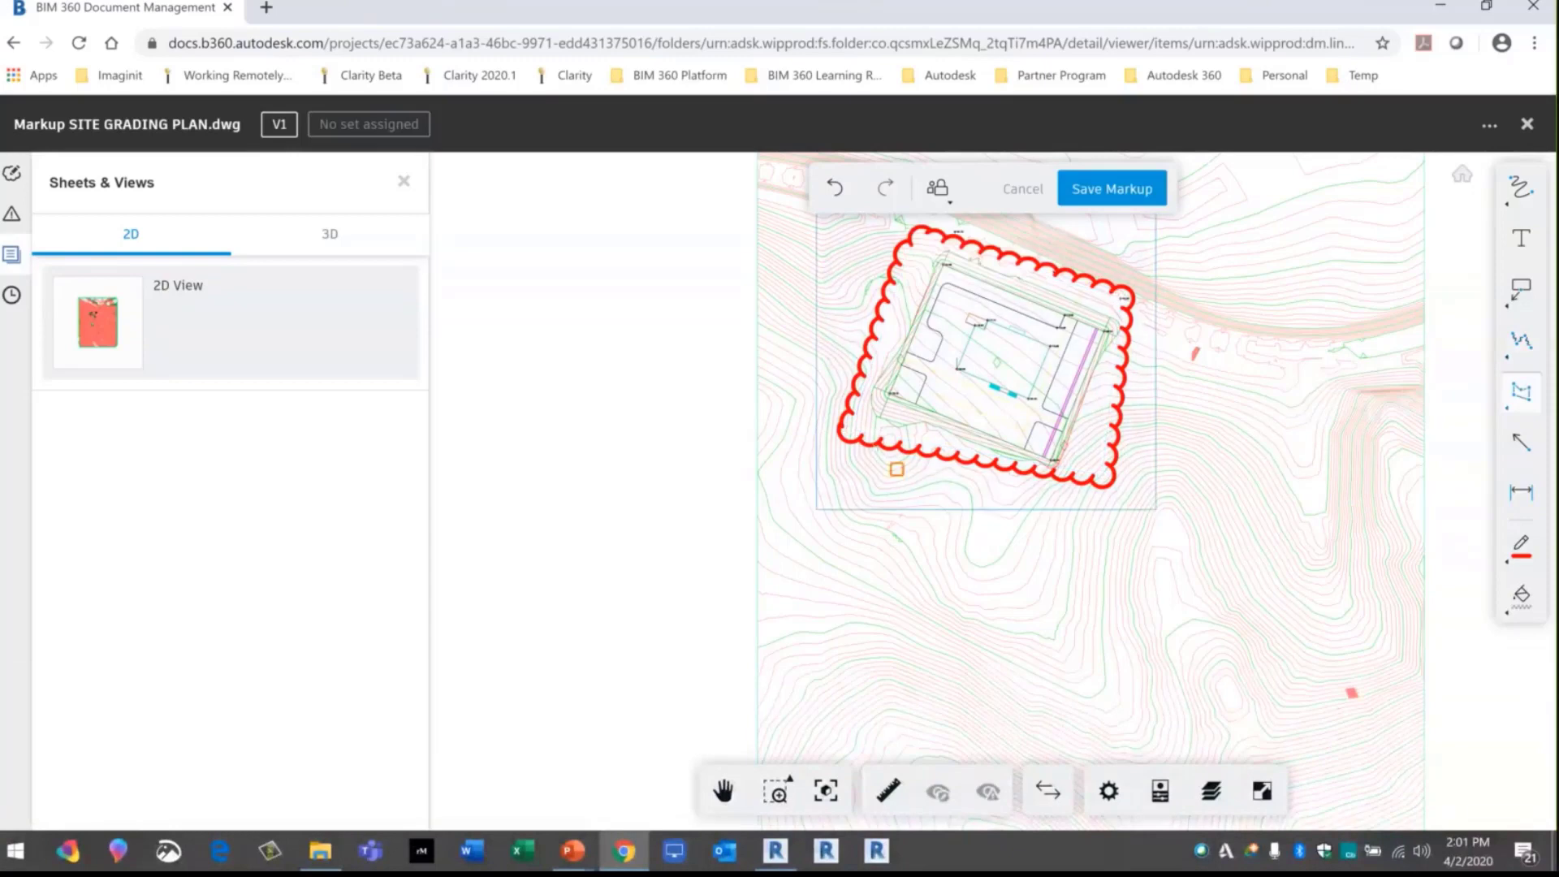
scroll(896, 470, up, 3)
click(865, 401)
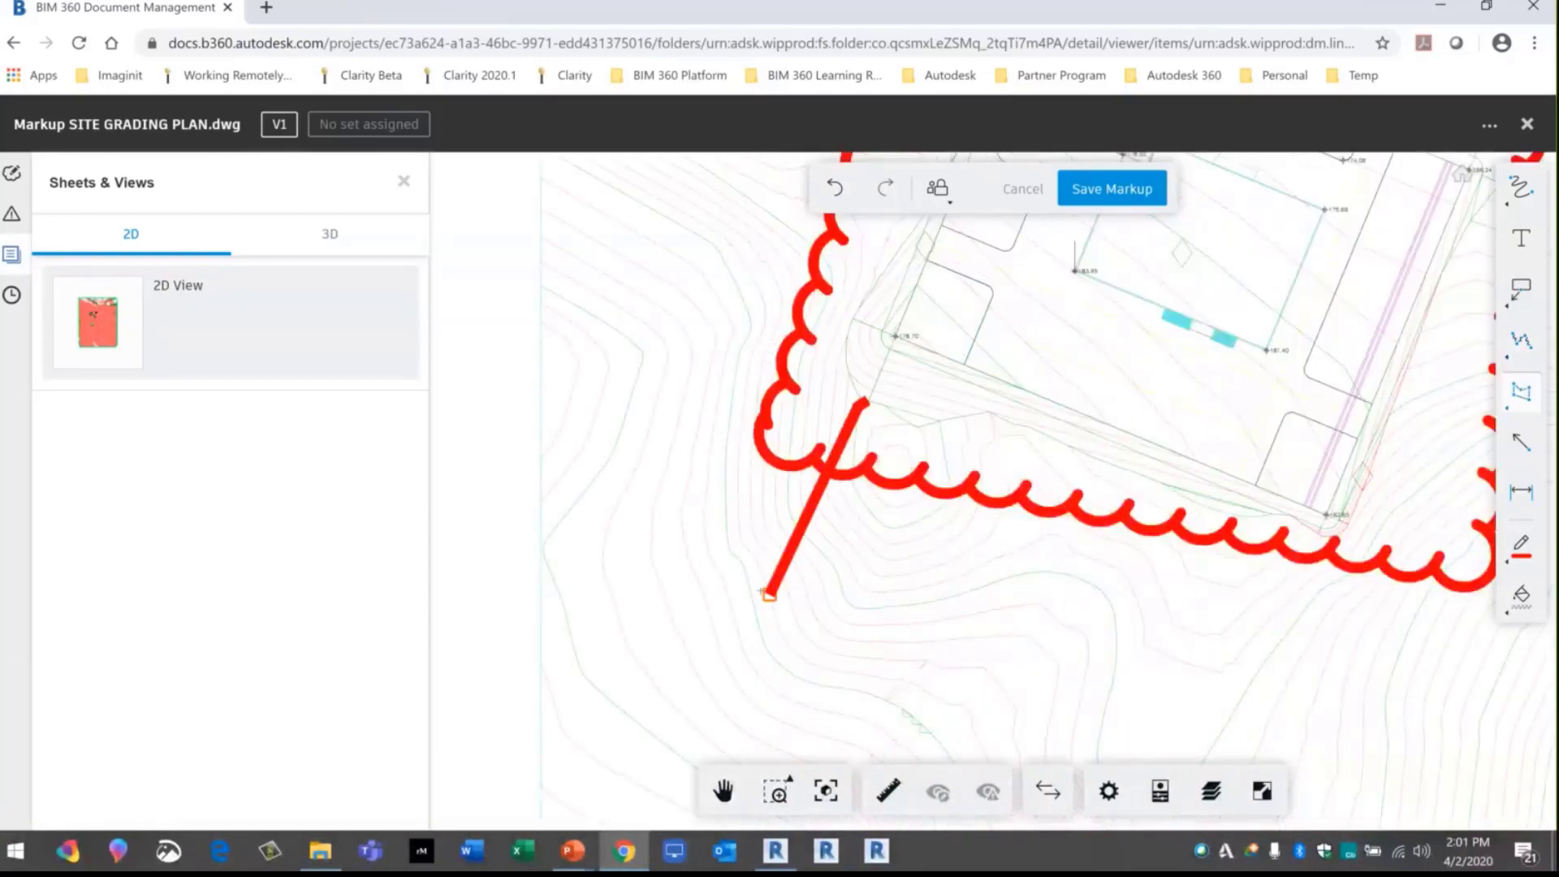
scroll(767, 593, down, 2)
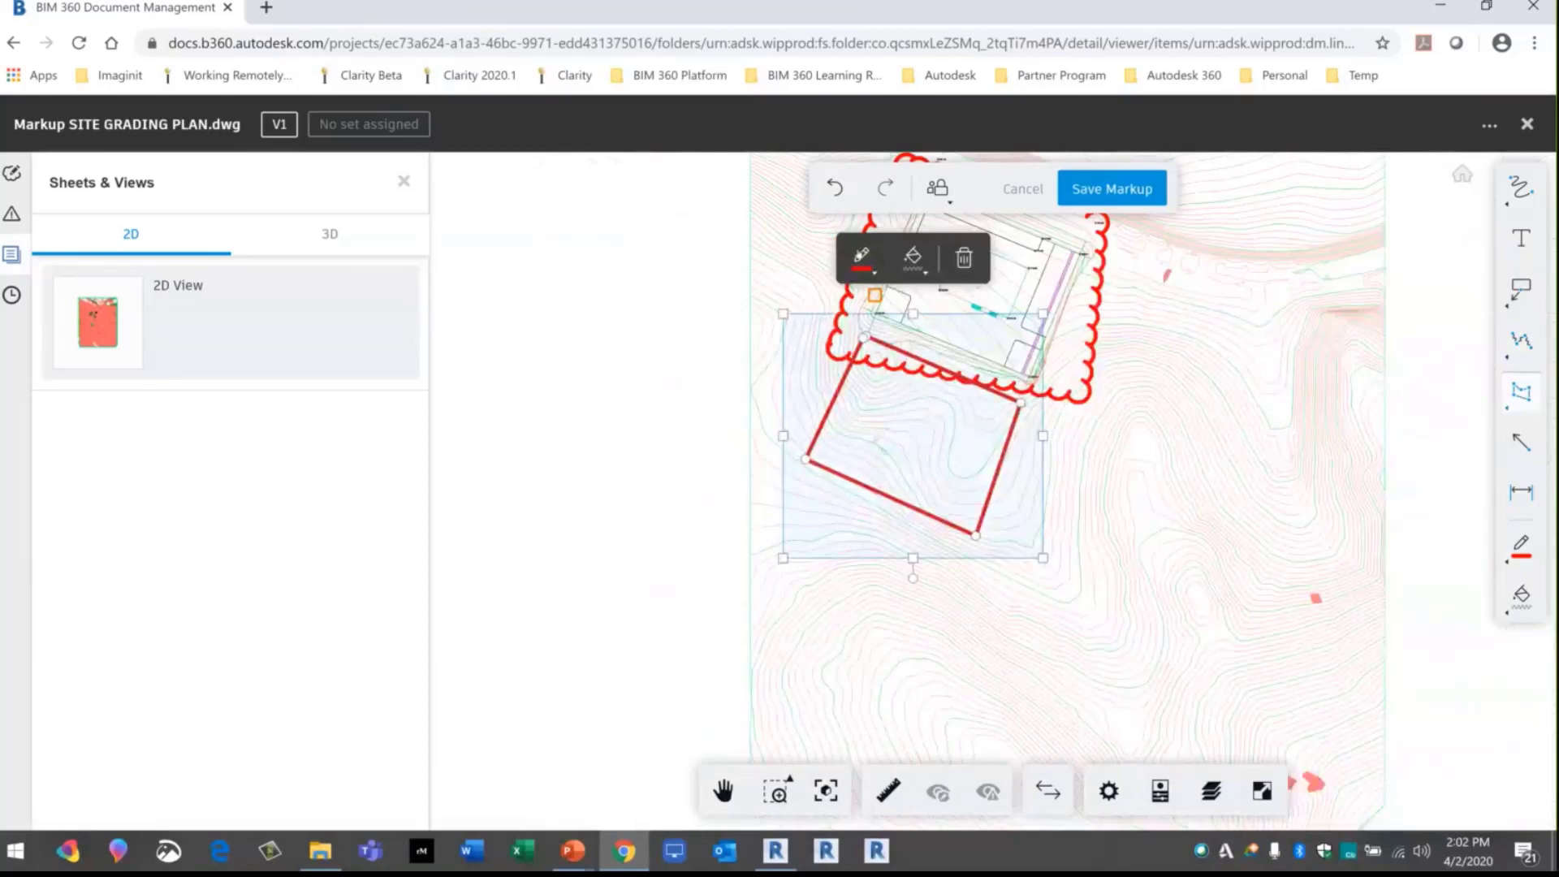
Fill the four-sided polygon with yellow at 10% opacity
click(861, 258)
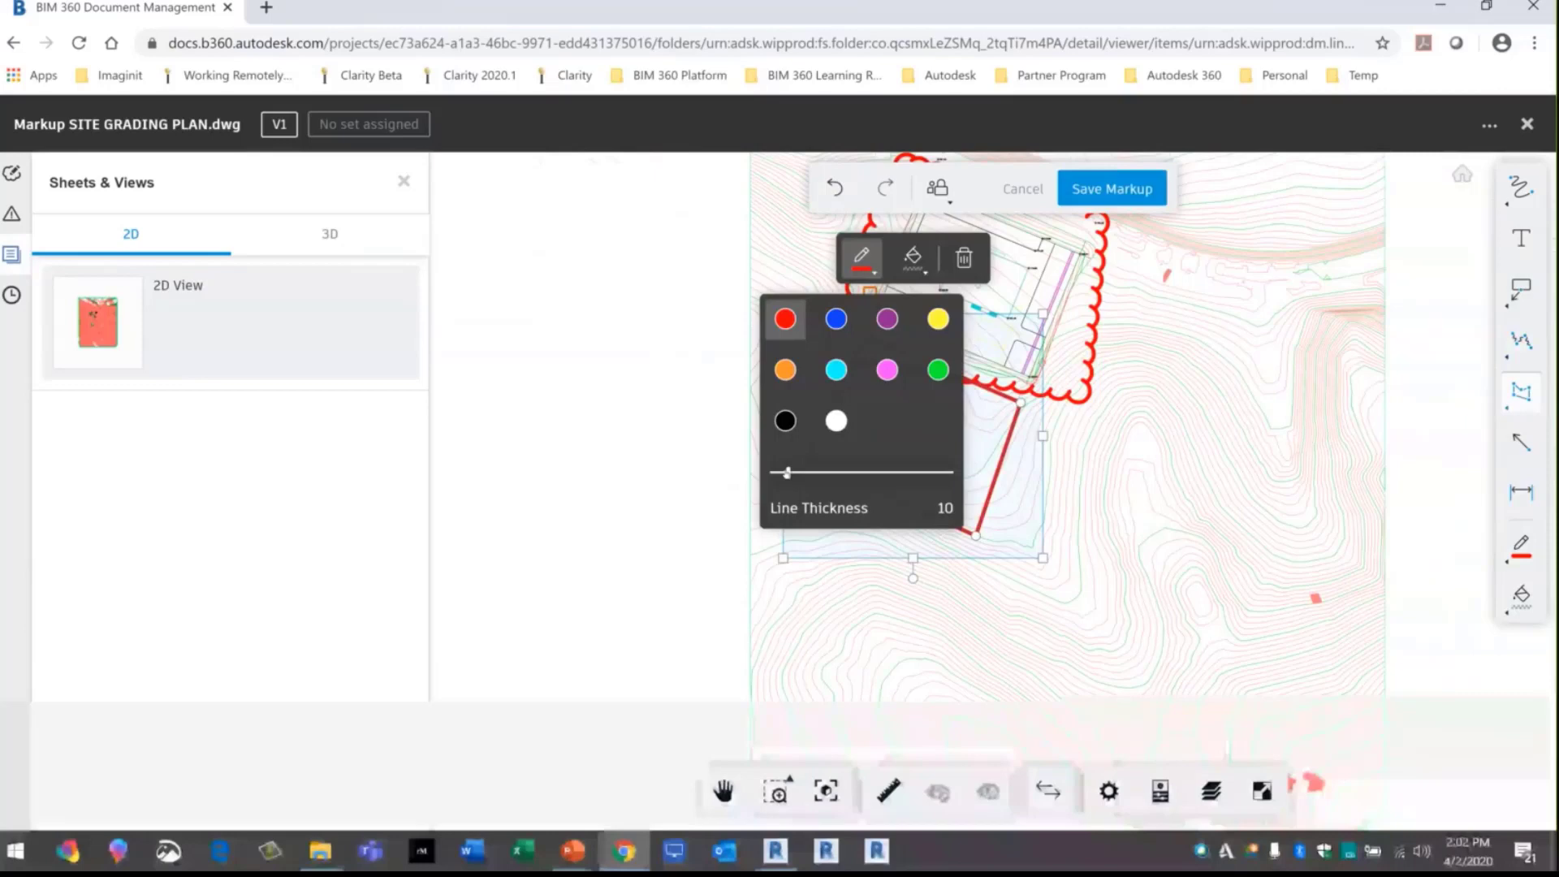
click(913, 259)
drag(850, 473, 840, 473)
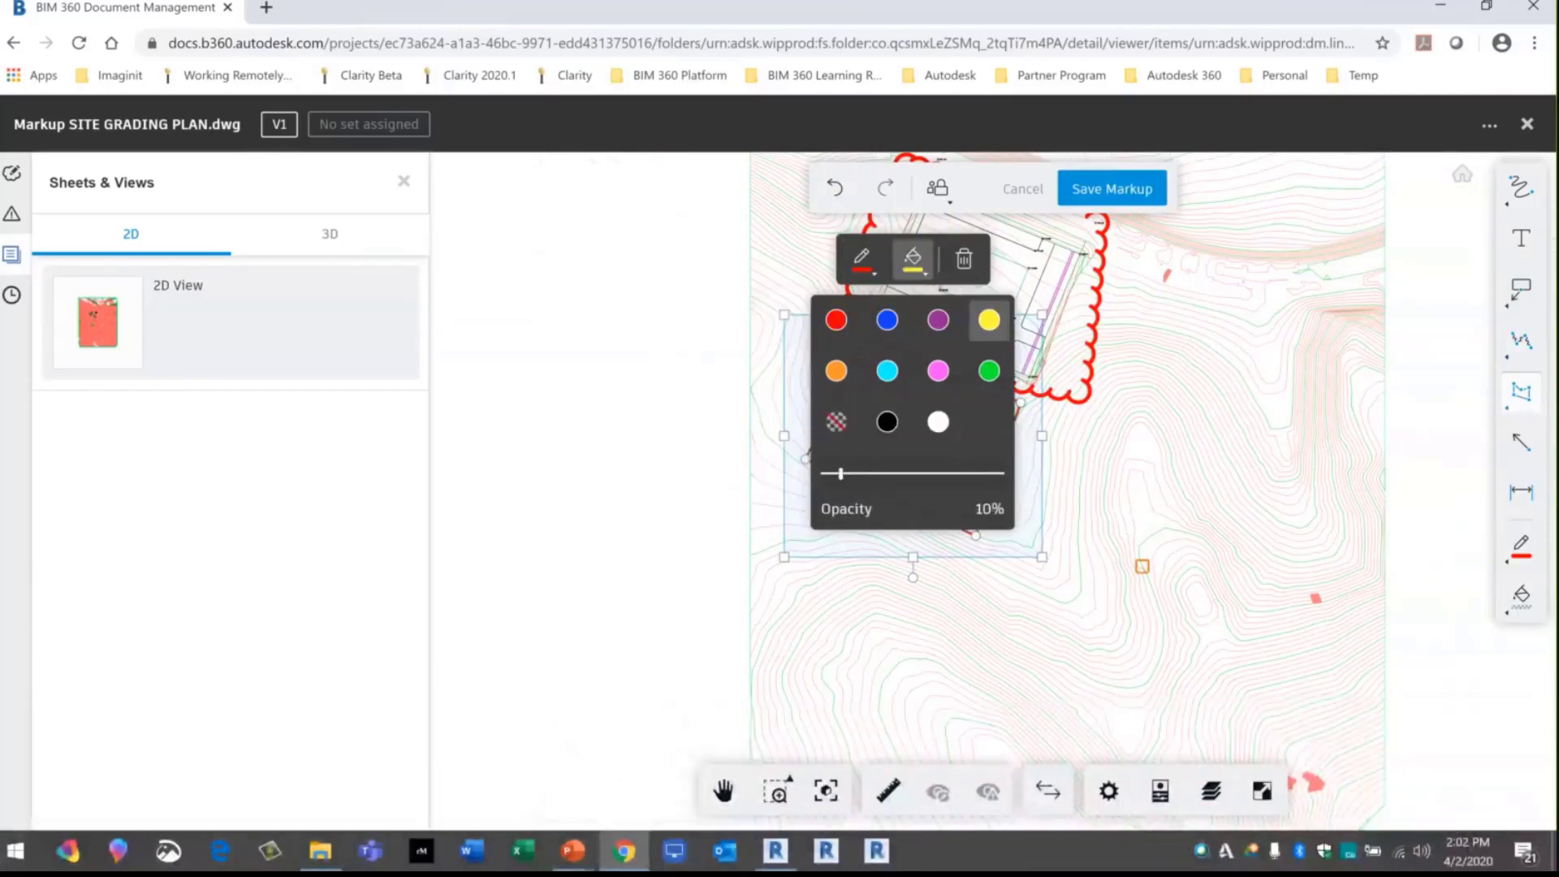
click(1082, 577)
Draw an arrow from the building into the yellow polygon and add the text note "Need to move the building because of new setback rules"
mouse_move(1072, 495)
middle_down()
mouse_move(1044, 534)
mouse_move(1035, 623)
middle_up()
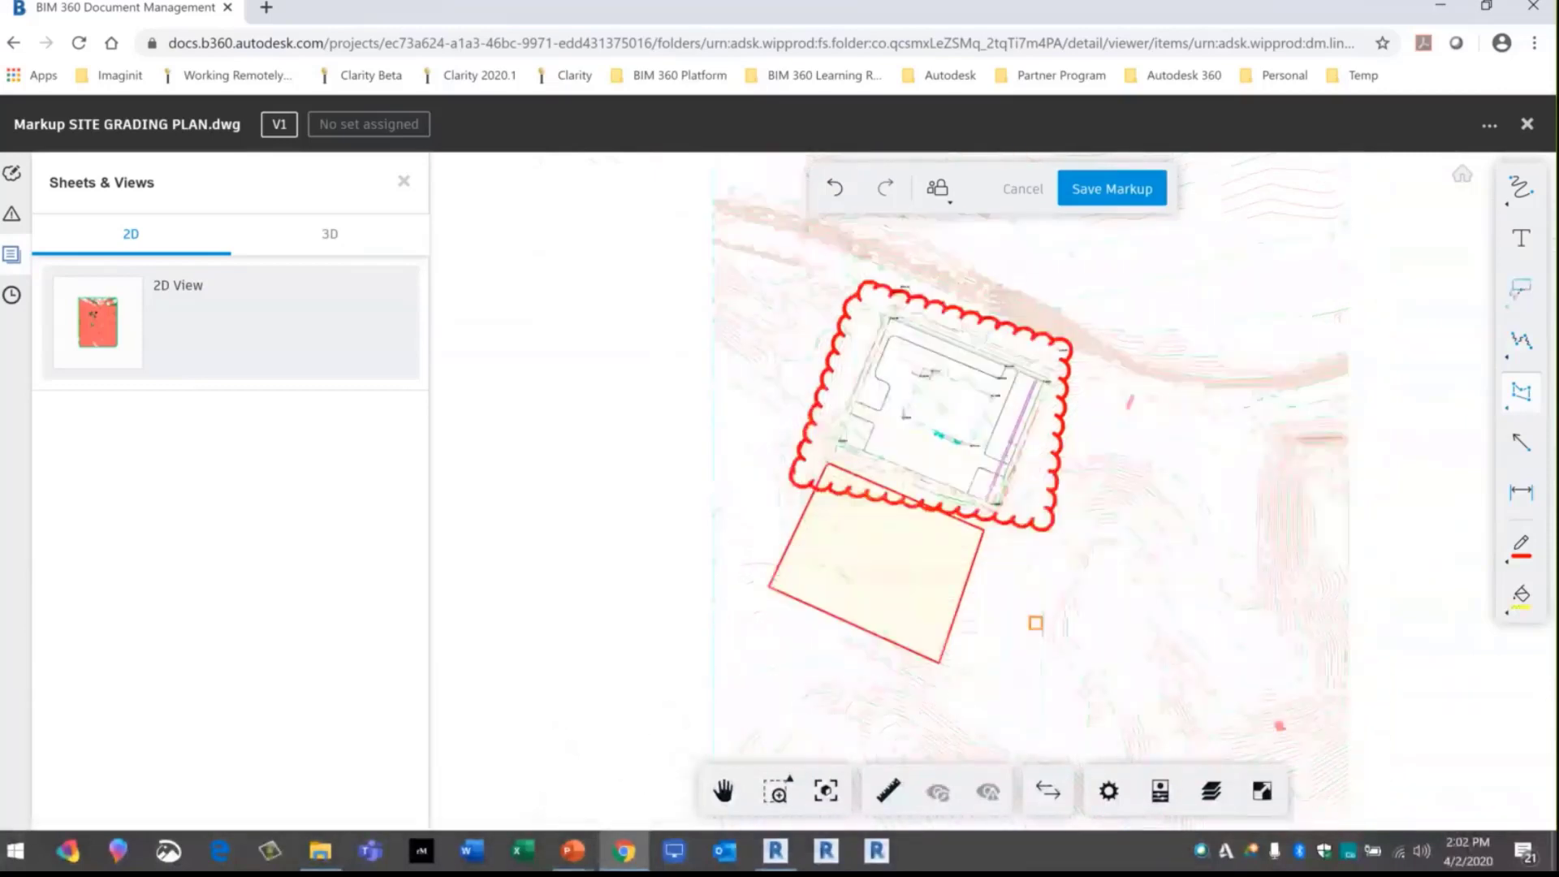
click(1521, 442)
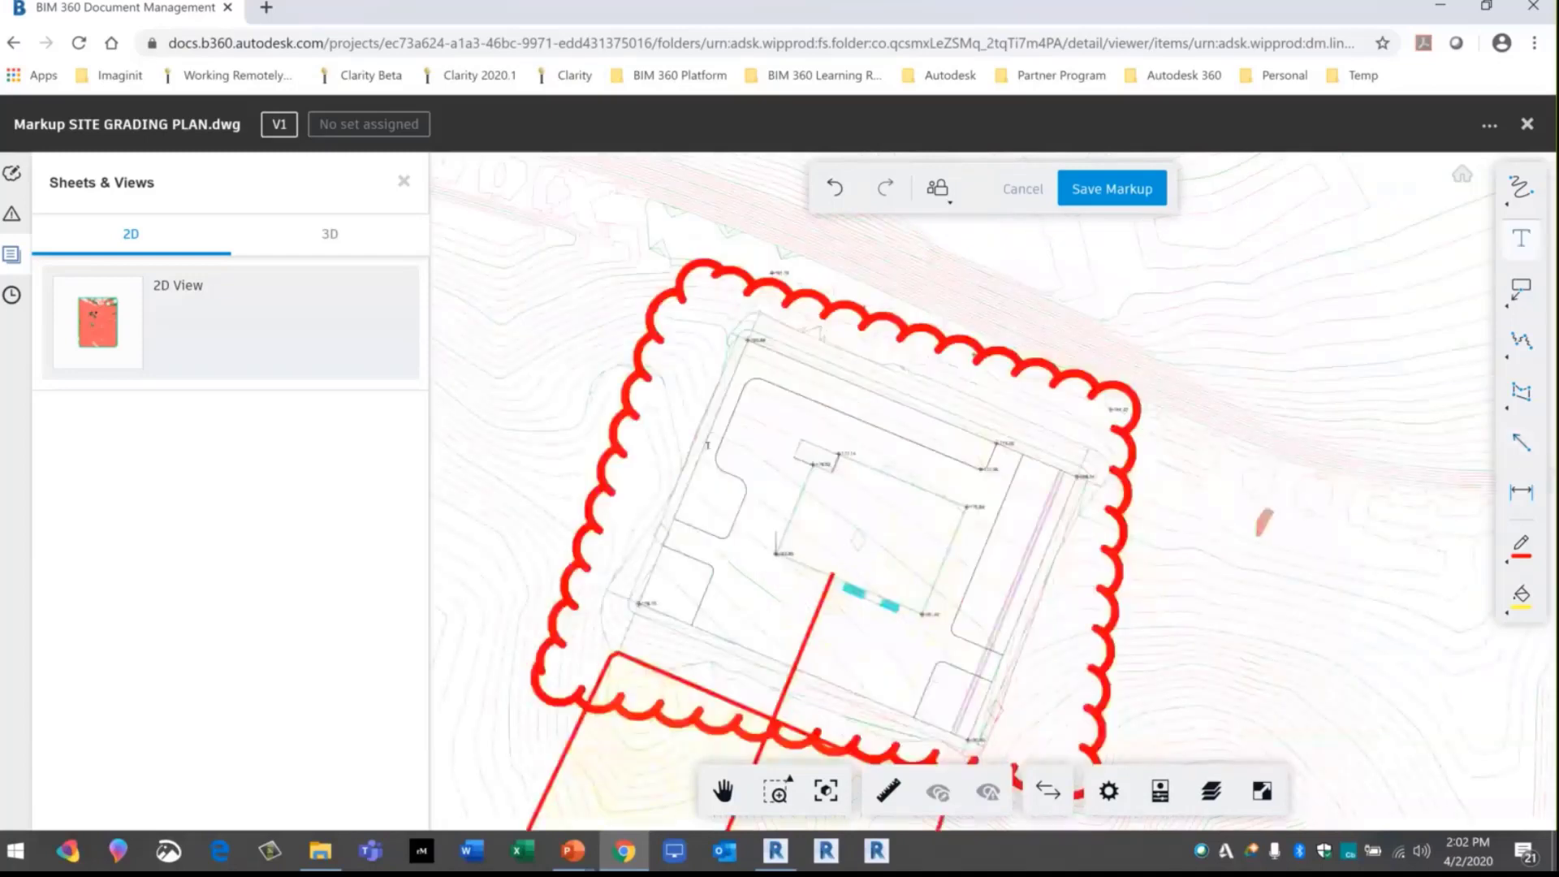
click(711, 451)
text(N)
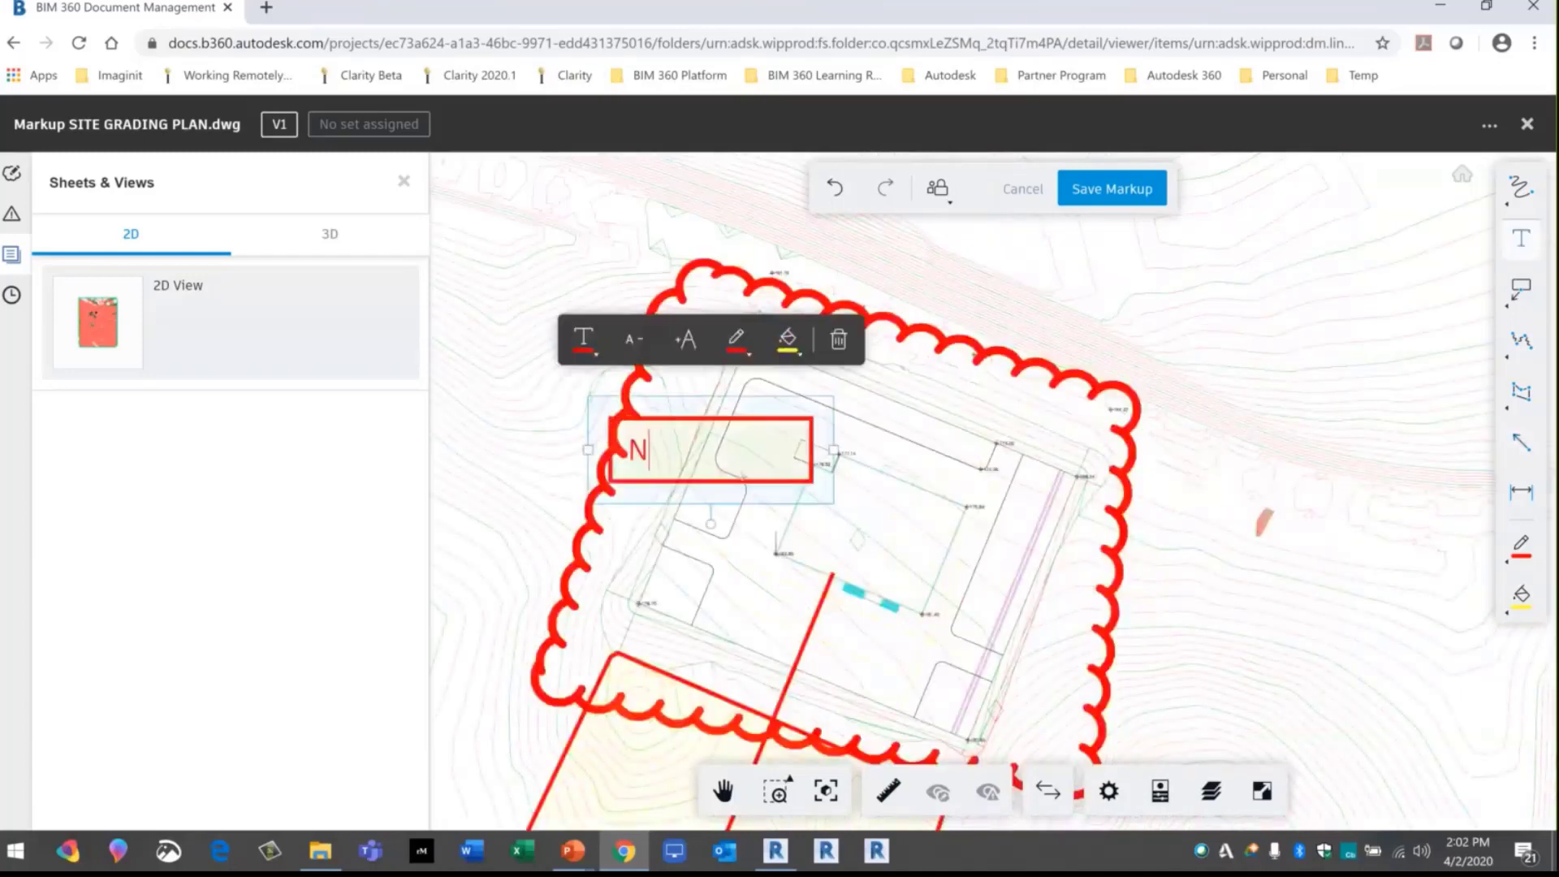
text(eed to mov)
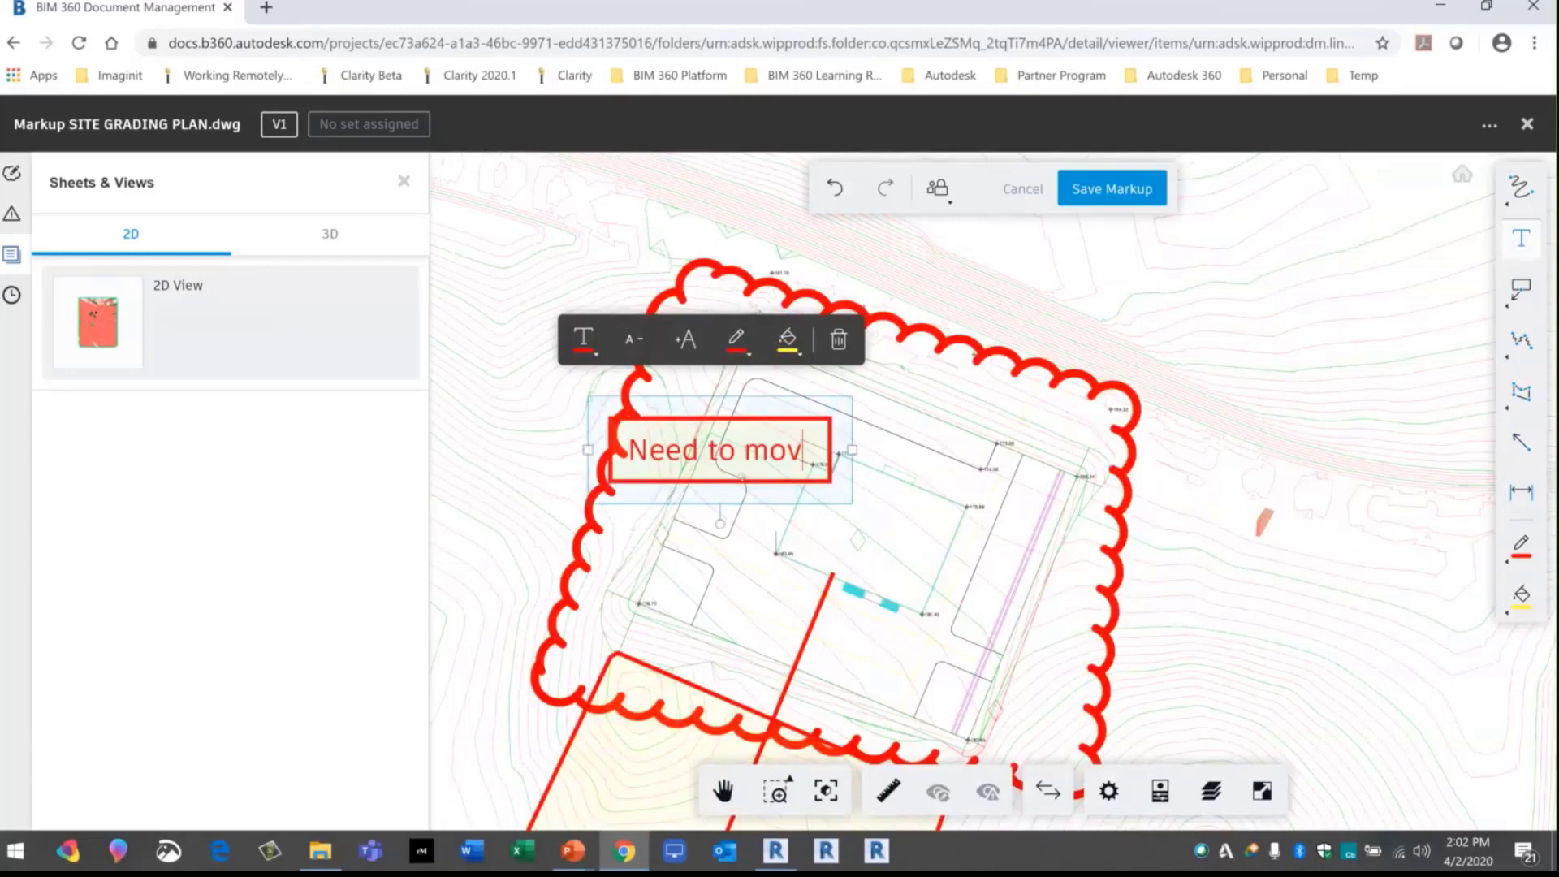
text(e t)
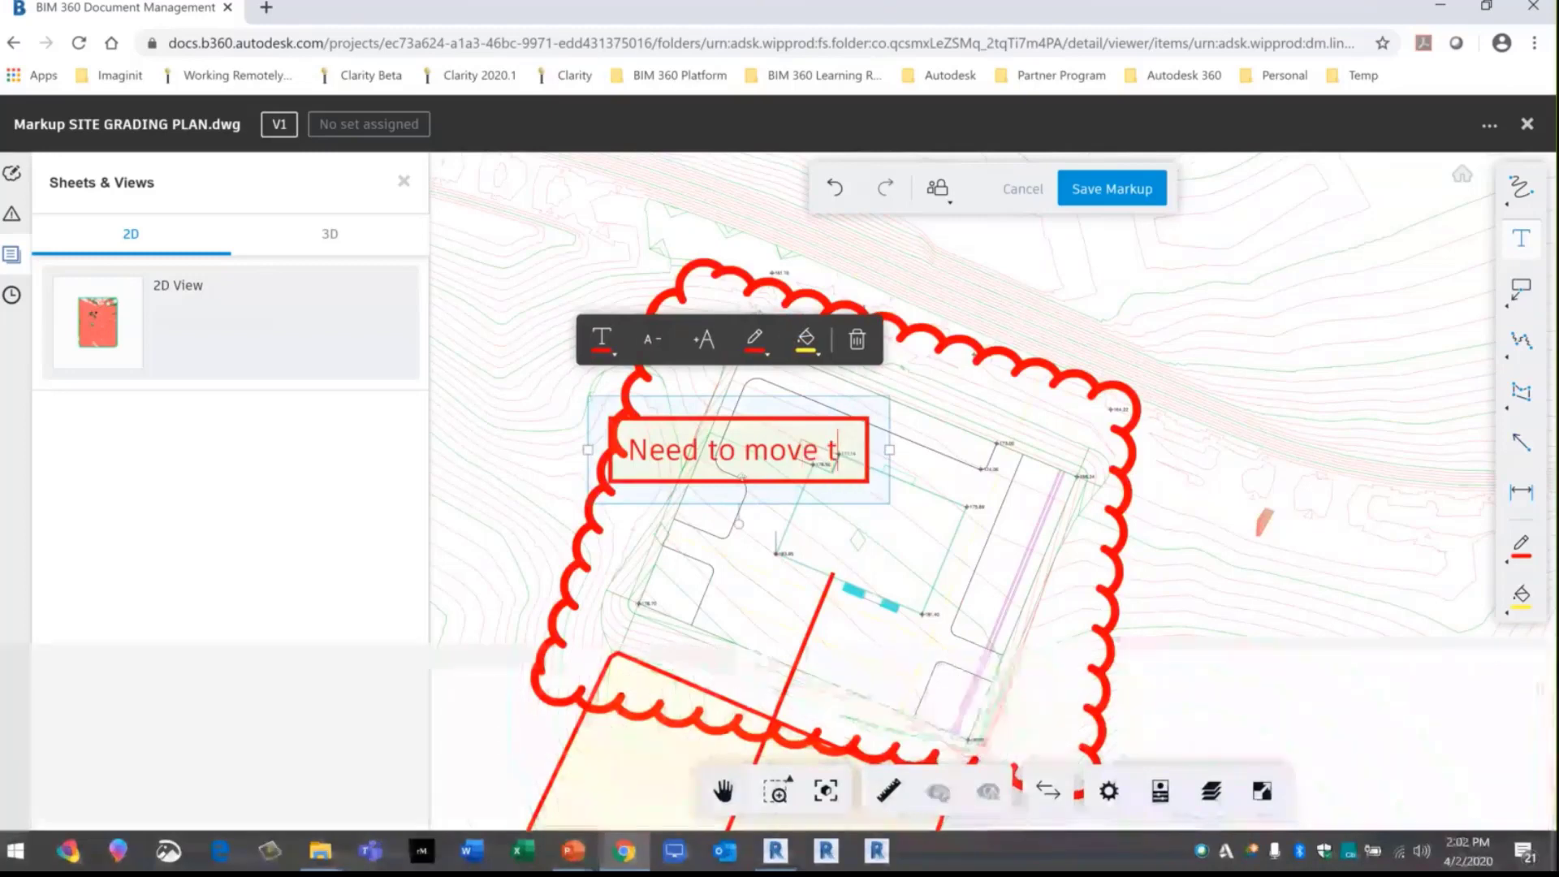
text(he building because)
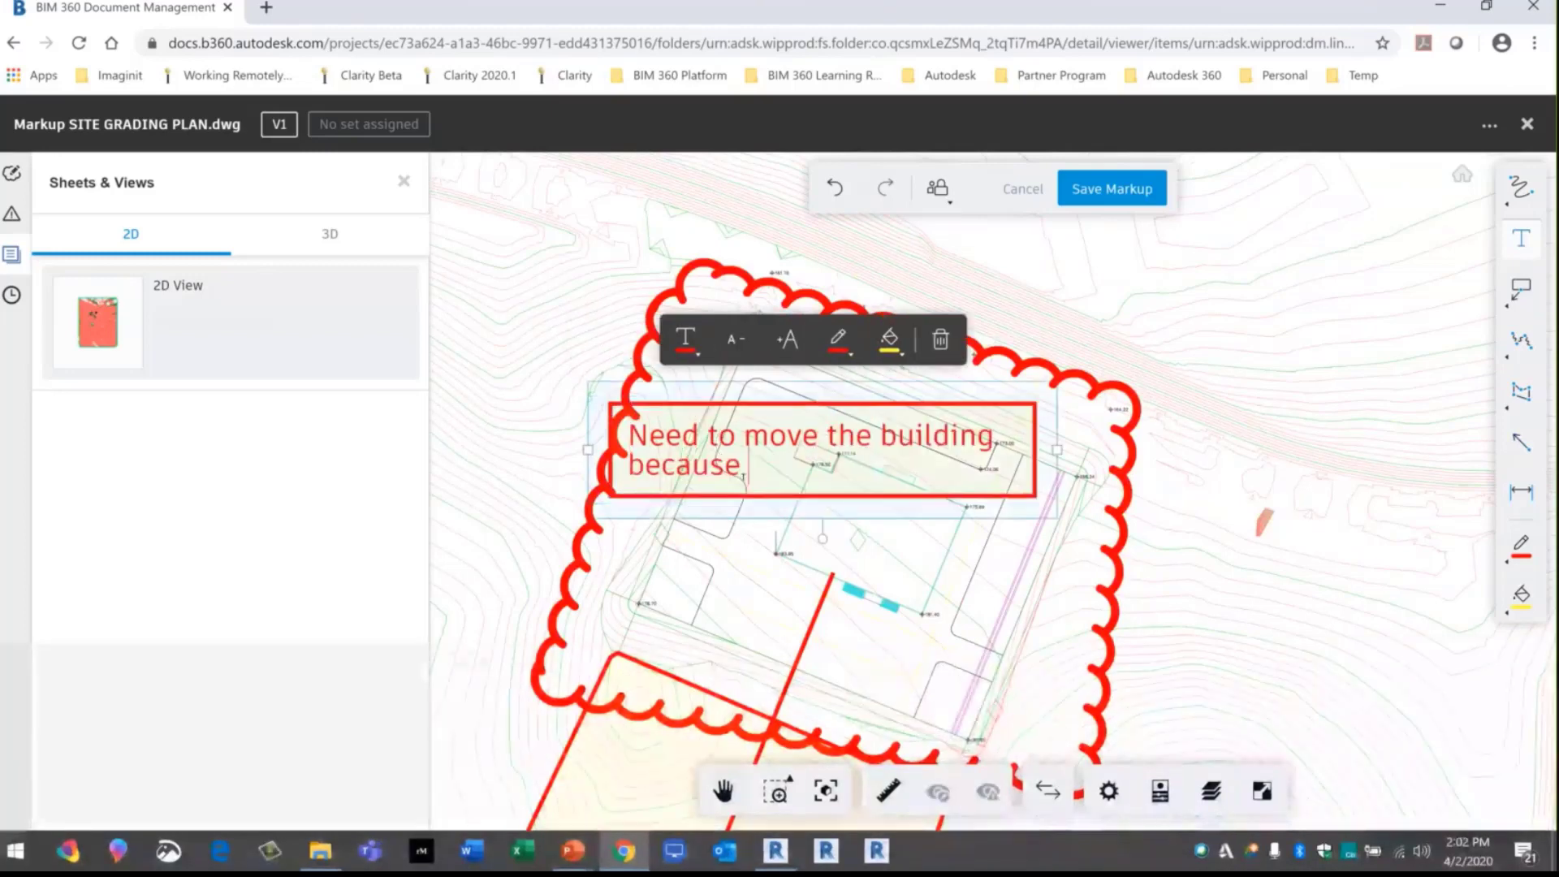
text( of new set)
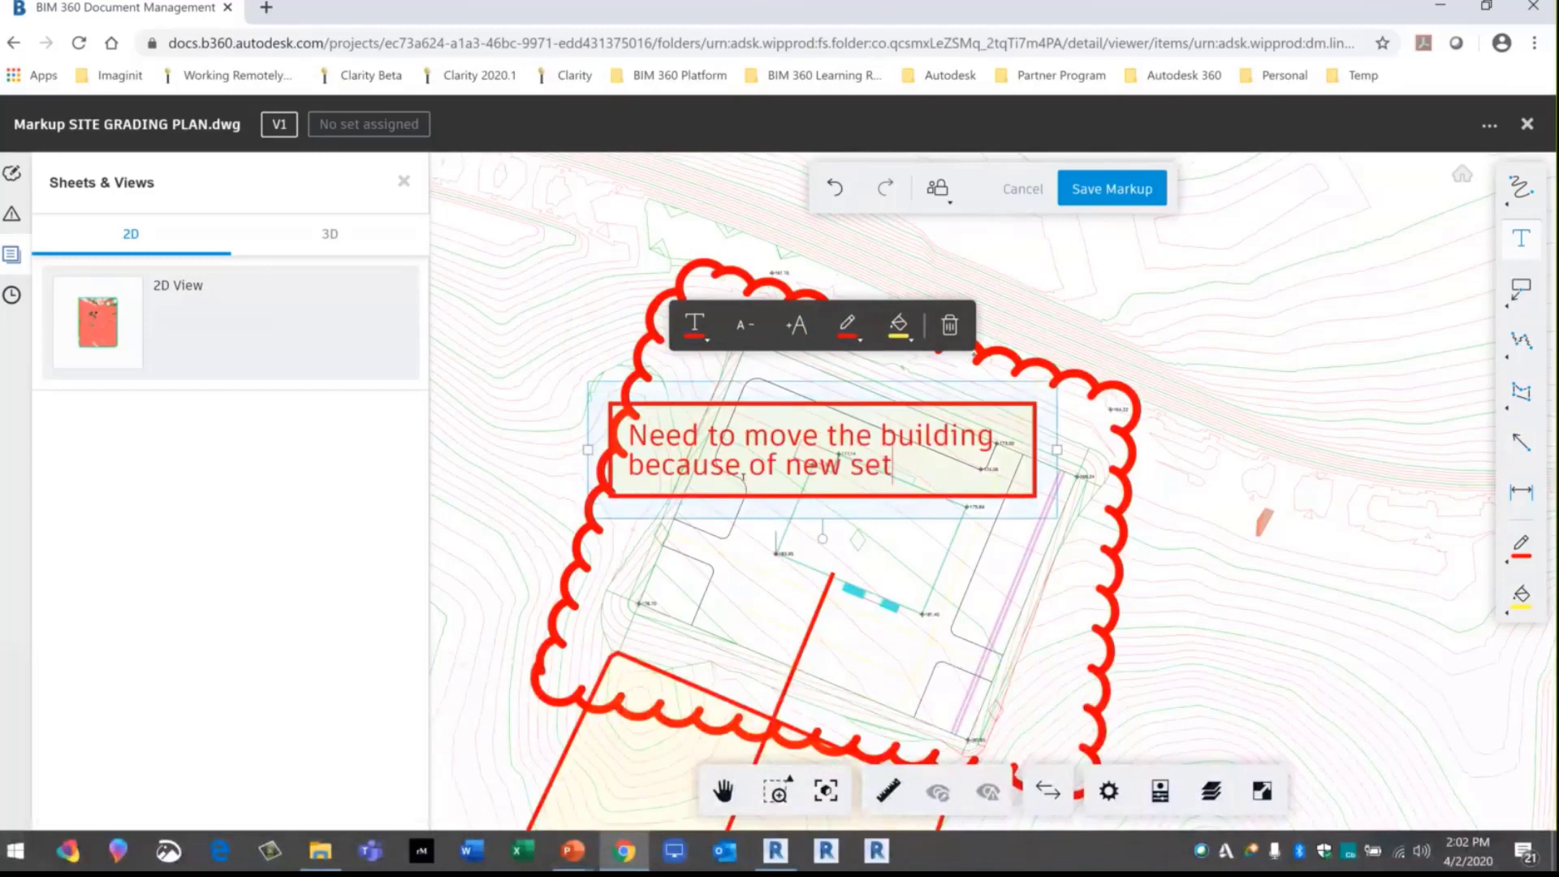
text(back ruke)
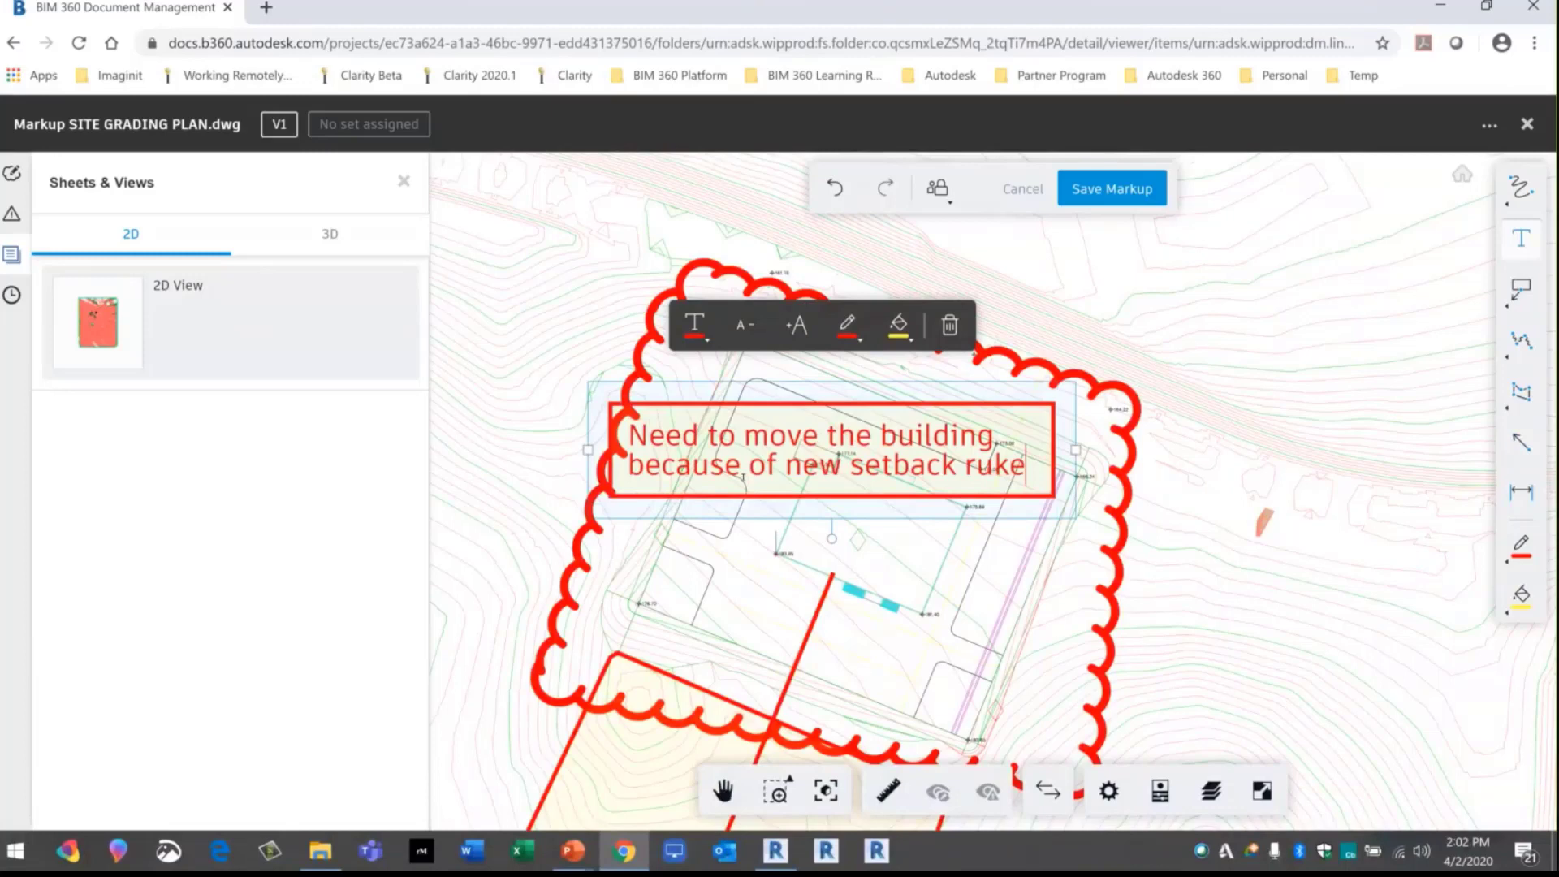
key(BackSpace)
key(BackSpace)
text(les)
click(901, 560)
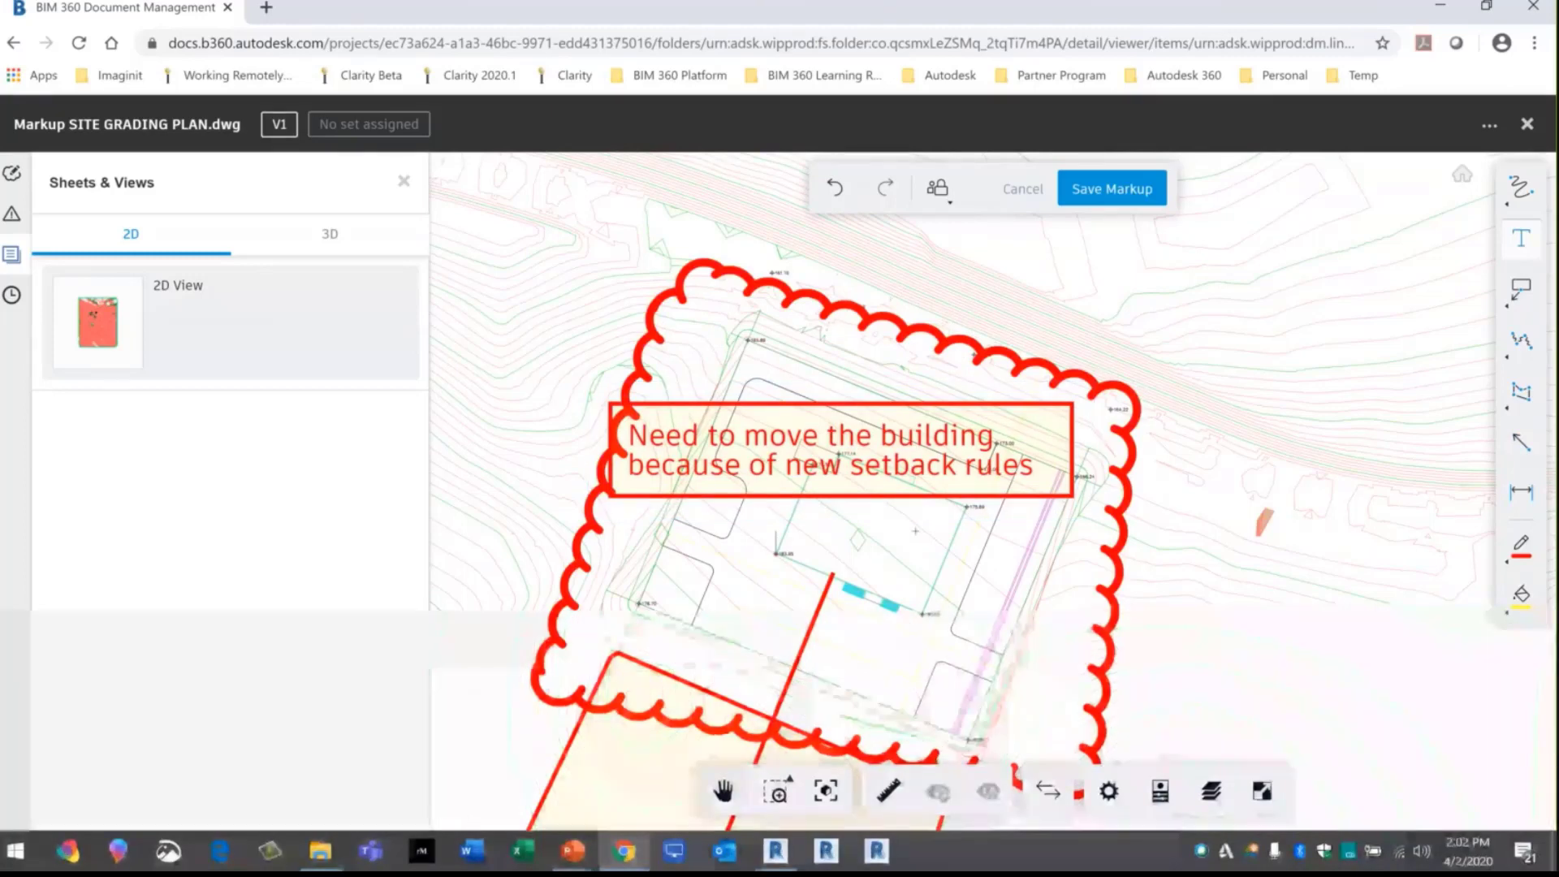
Save the markup containing the cloud, yellow polygon, arrow and text note on the grading plan
scroll(916, 531, down, 3)
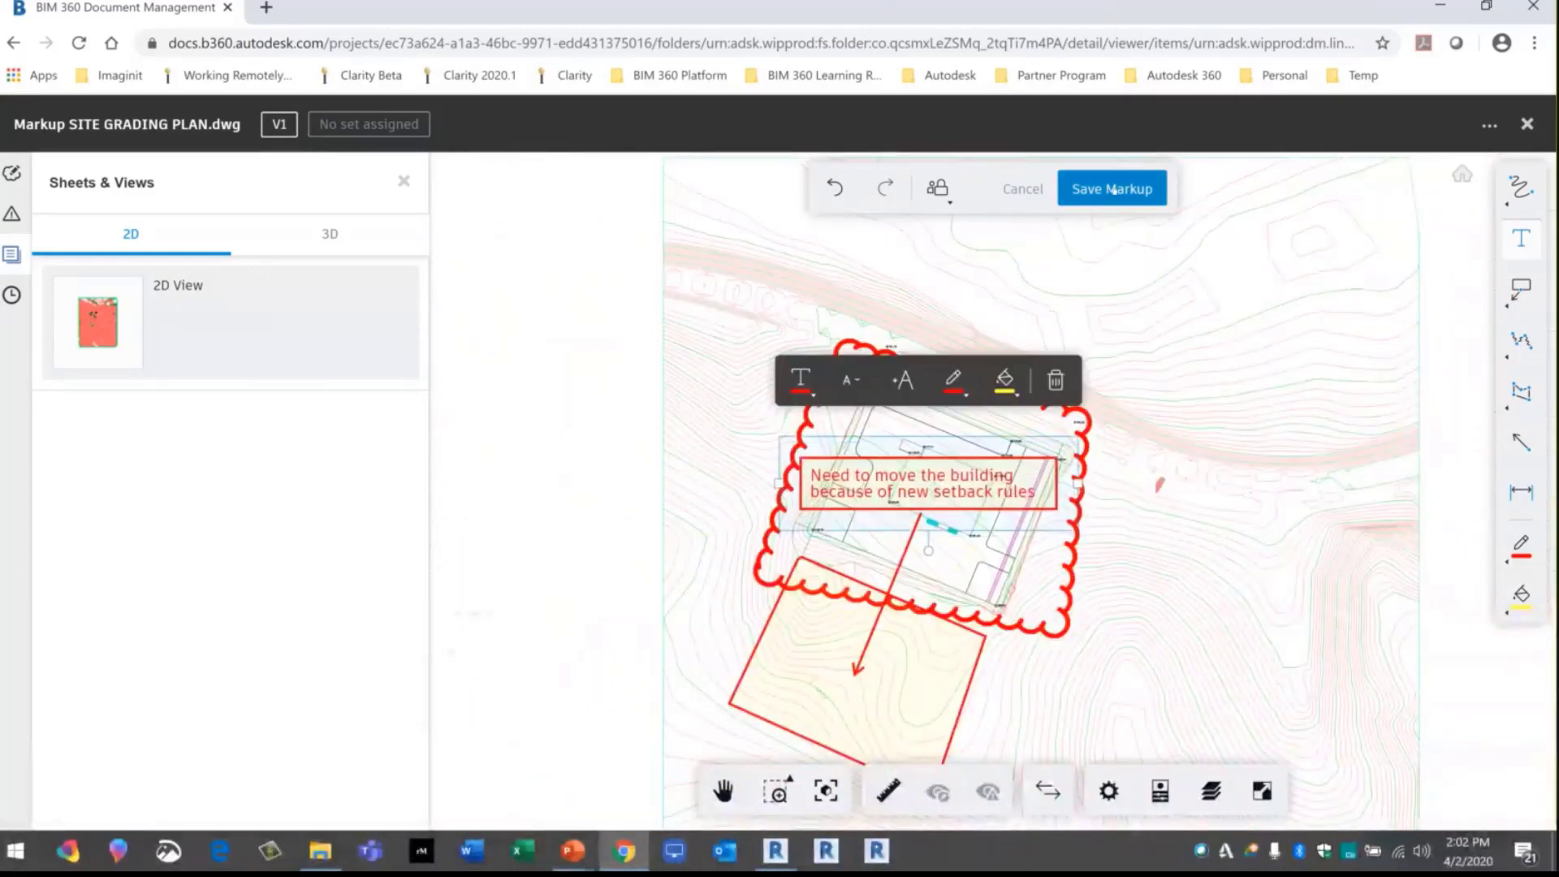
click(1111, 188)
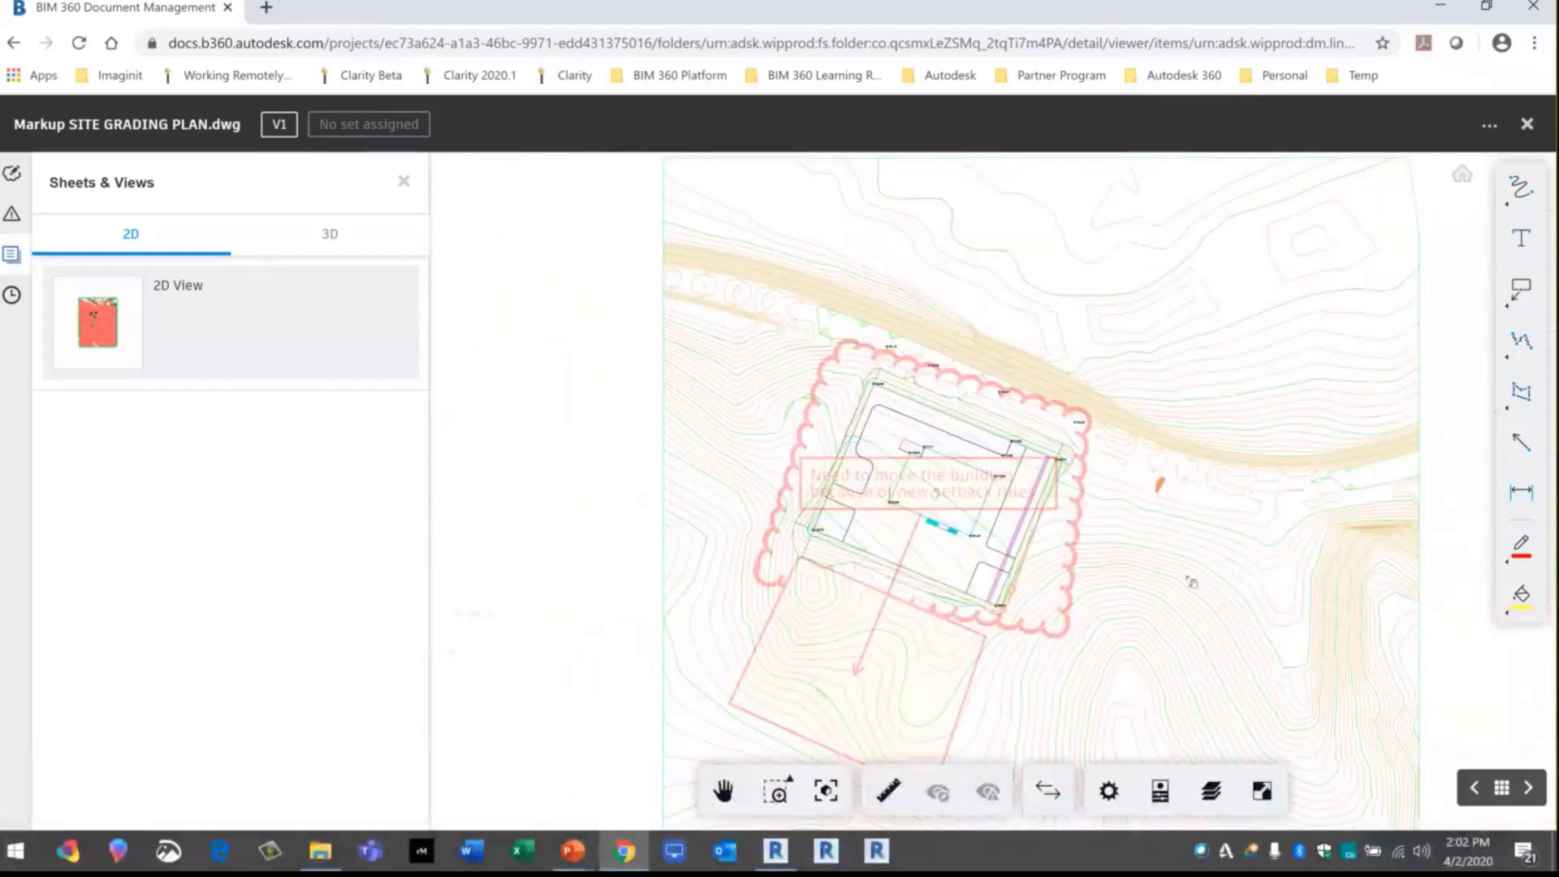
scroll(1191, 582, up, 1)
scroll(1190, 581, up, 1)
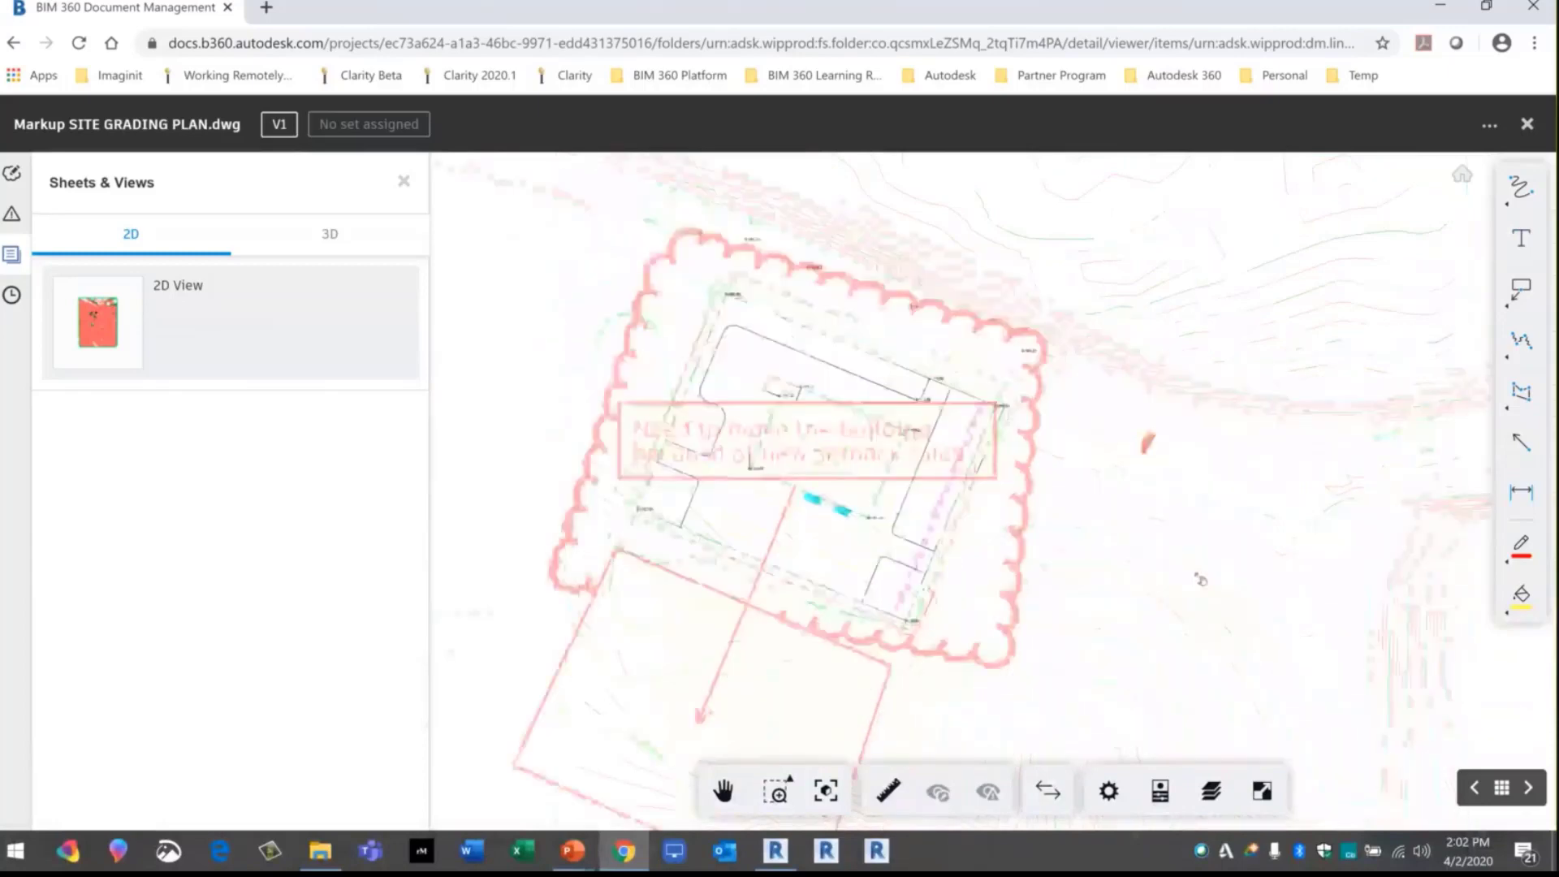
drag(1199, 579, 1297, 595)
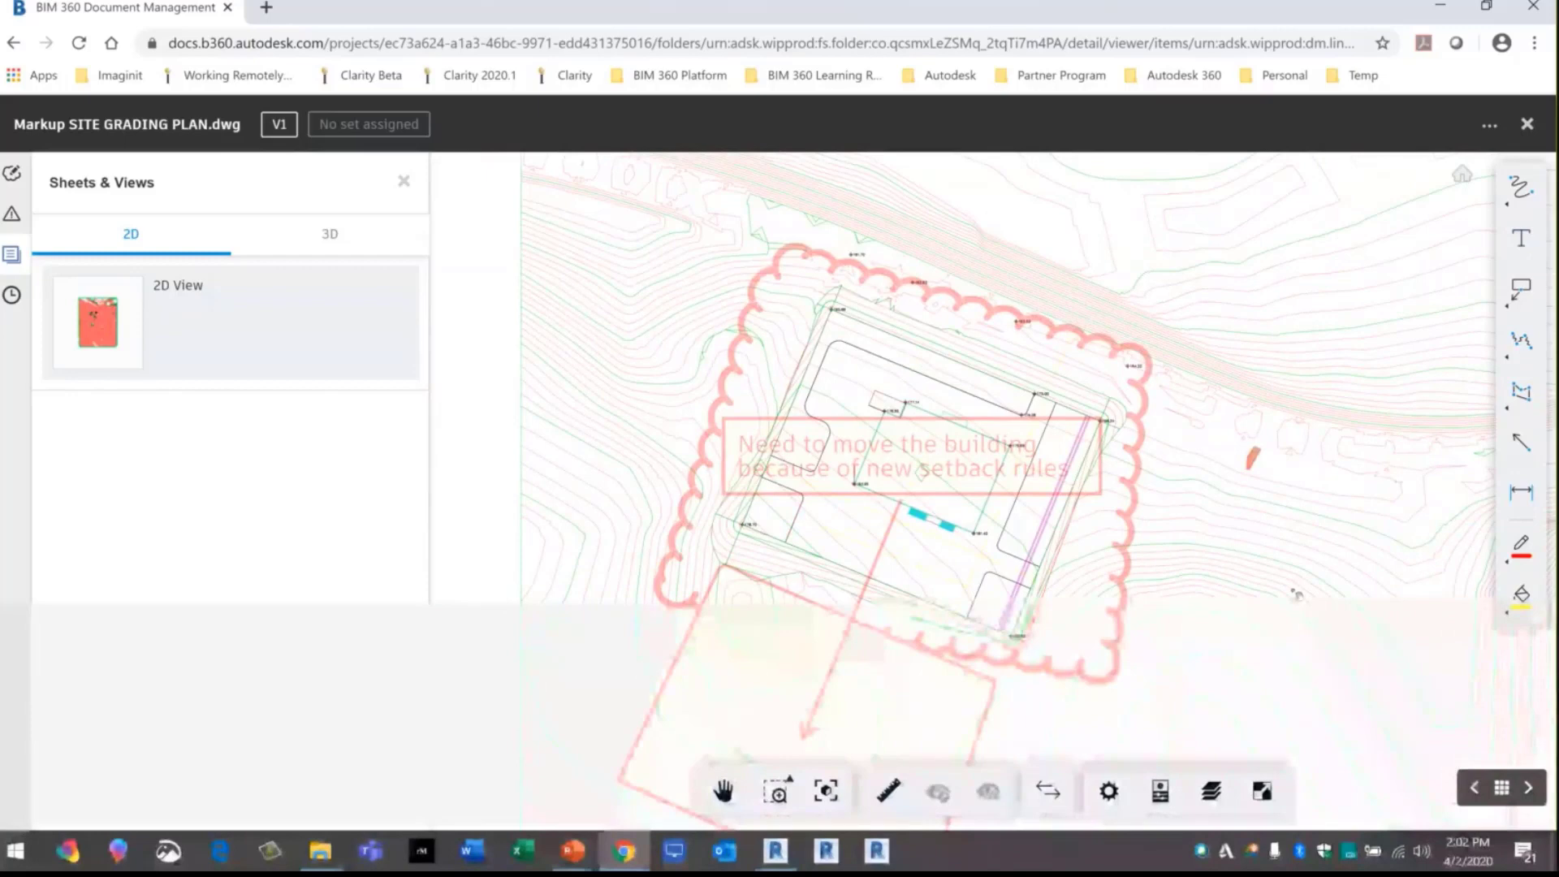
Start a new issue pinned inside the cloud's upper-left corner, with type Design > Building Code and title "New setback Req."
click(937, 792)
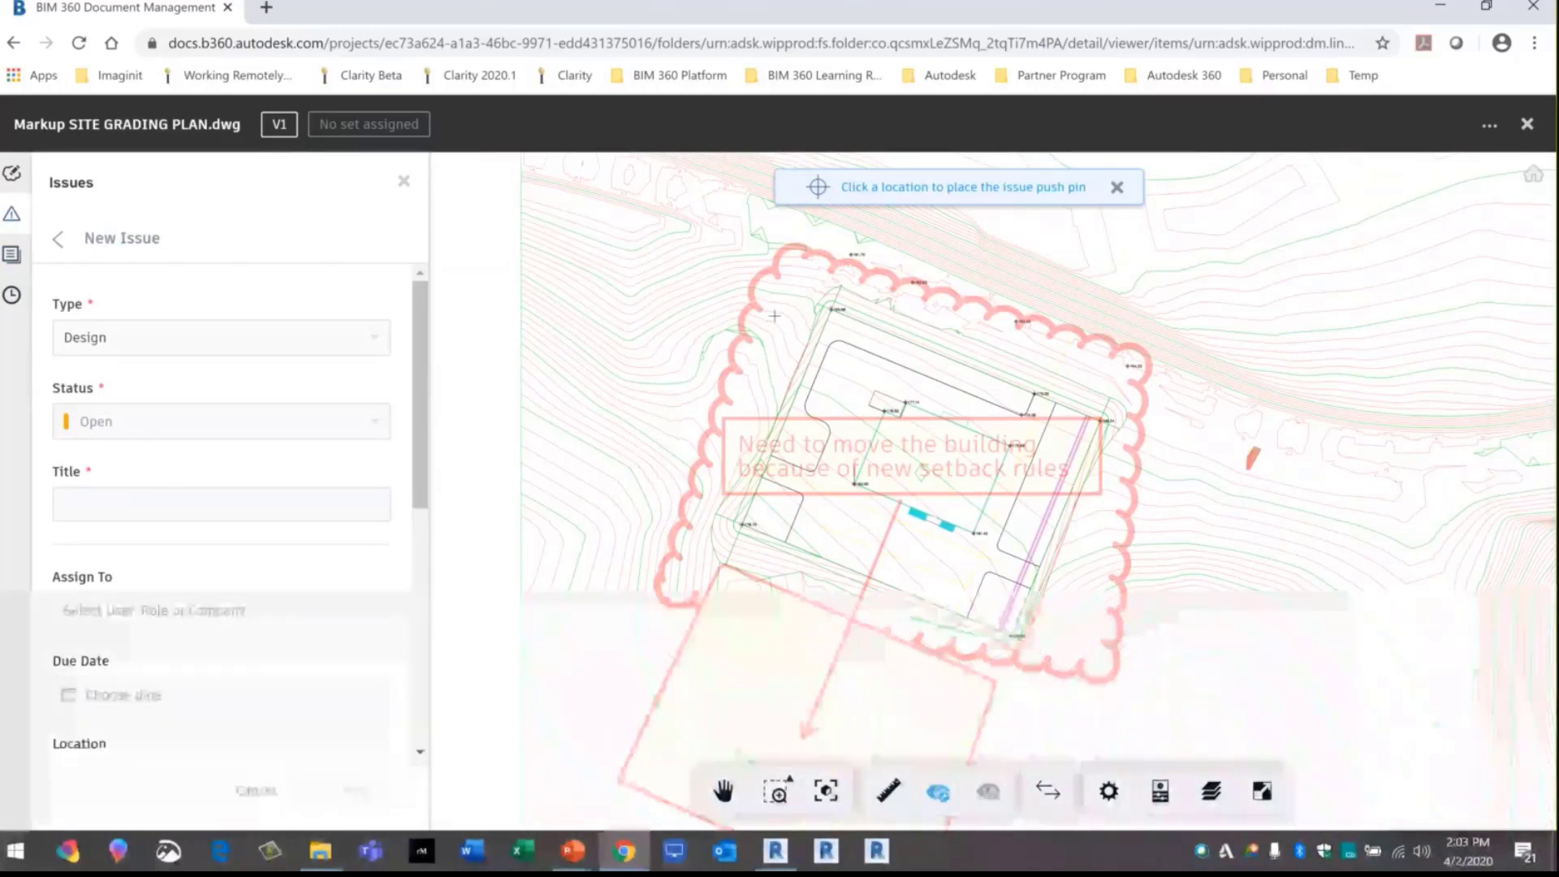
click(773, 316)
click(243, 337)
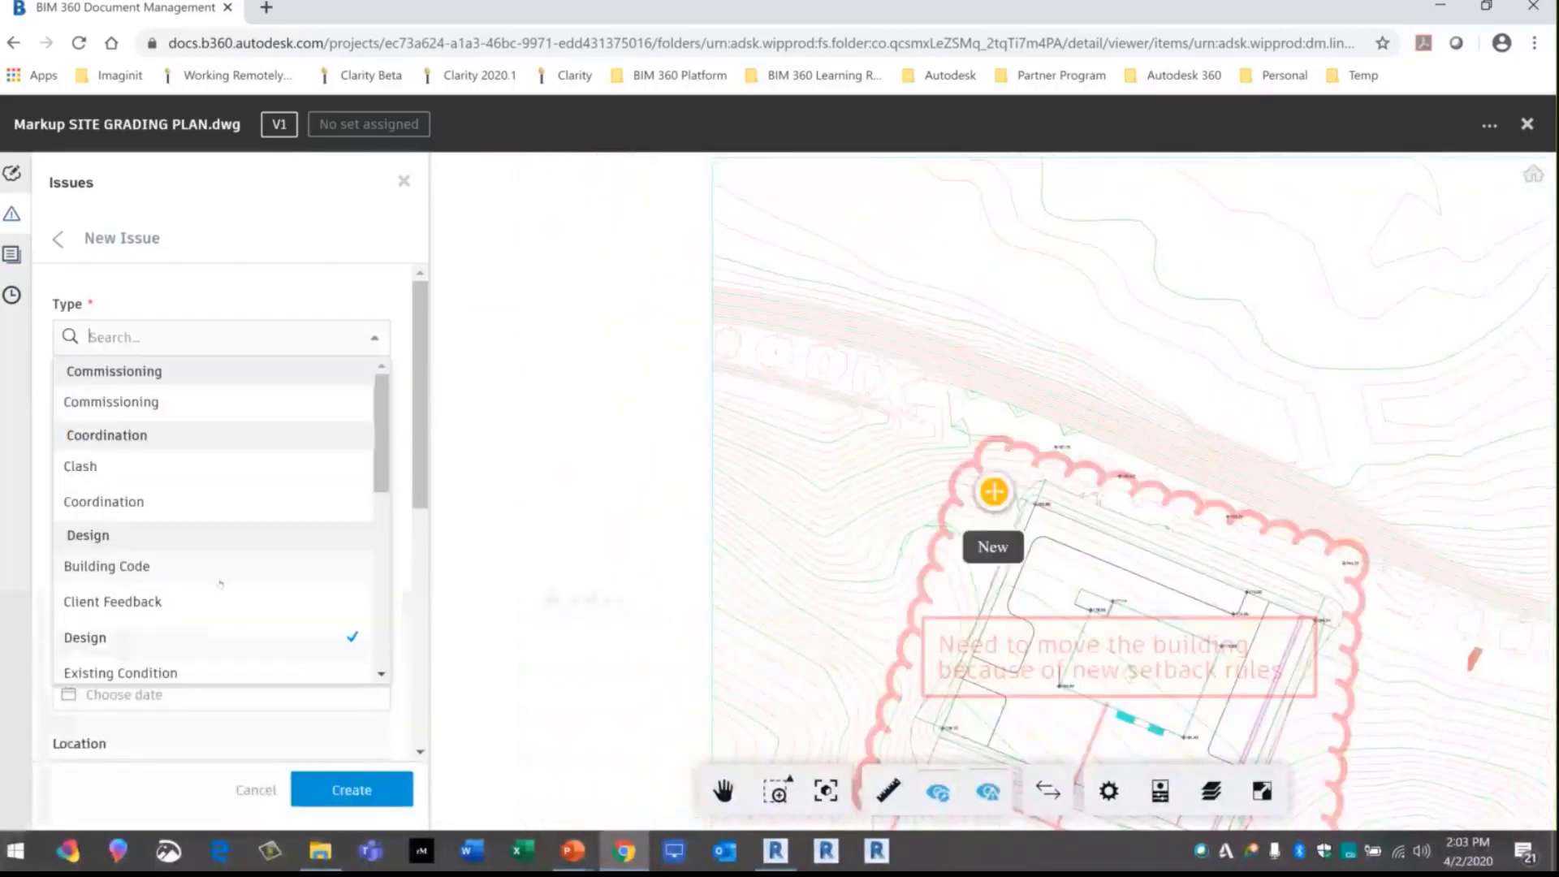
click(221, 568)
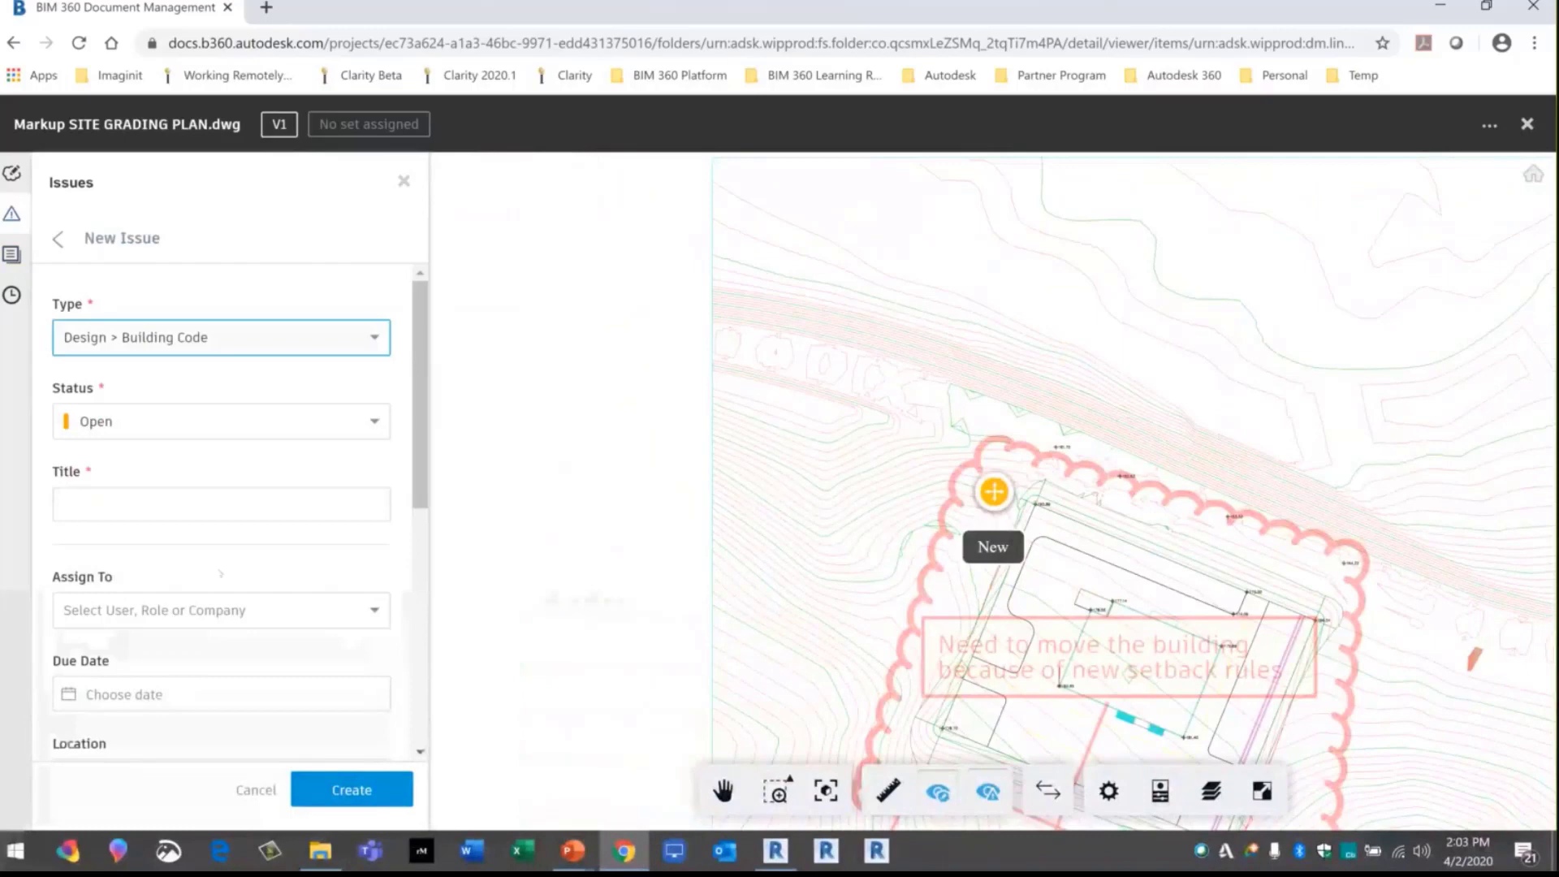
click(168, 507)
text(New )
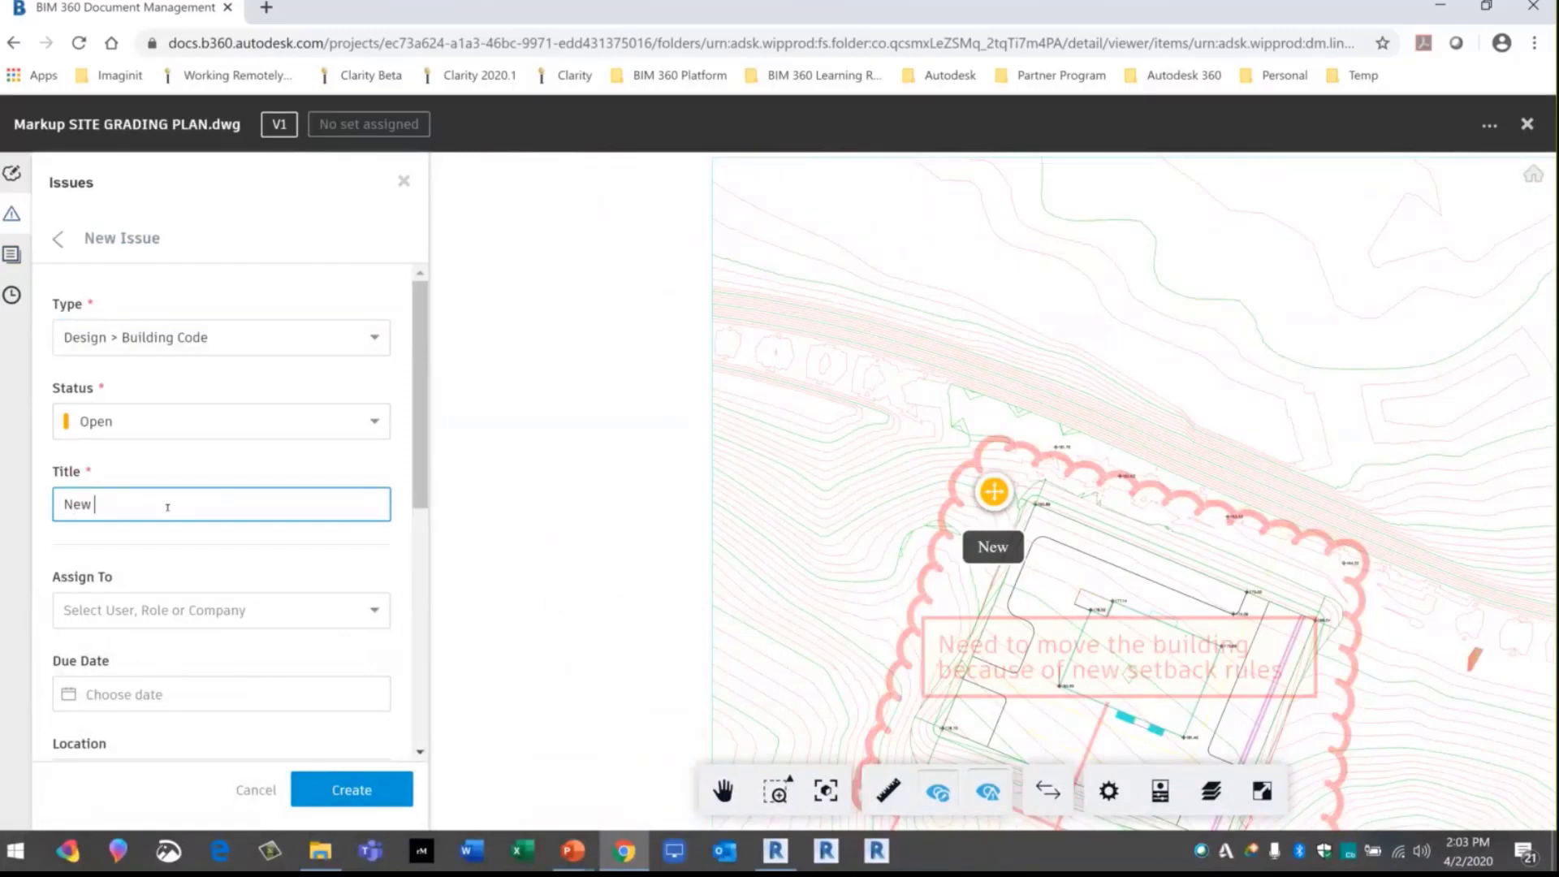
text(setback Req.)
Assign the issue to the IMAGINiT Technologies team member and set its due date to Apr 7
click(160, 611)
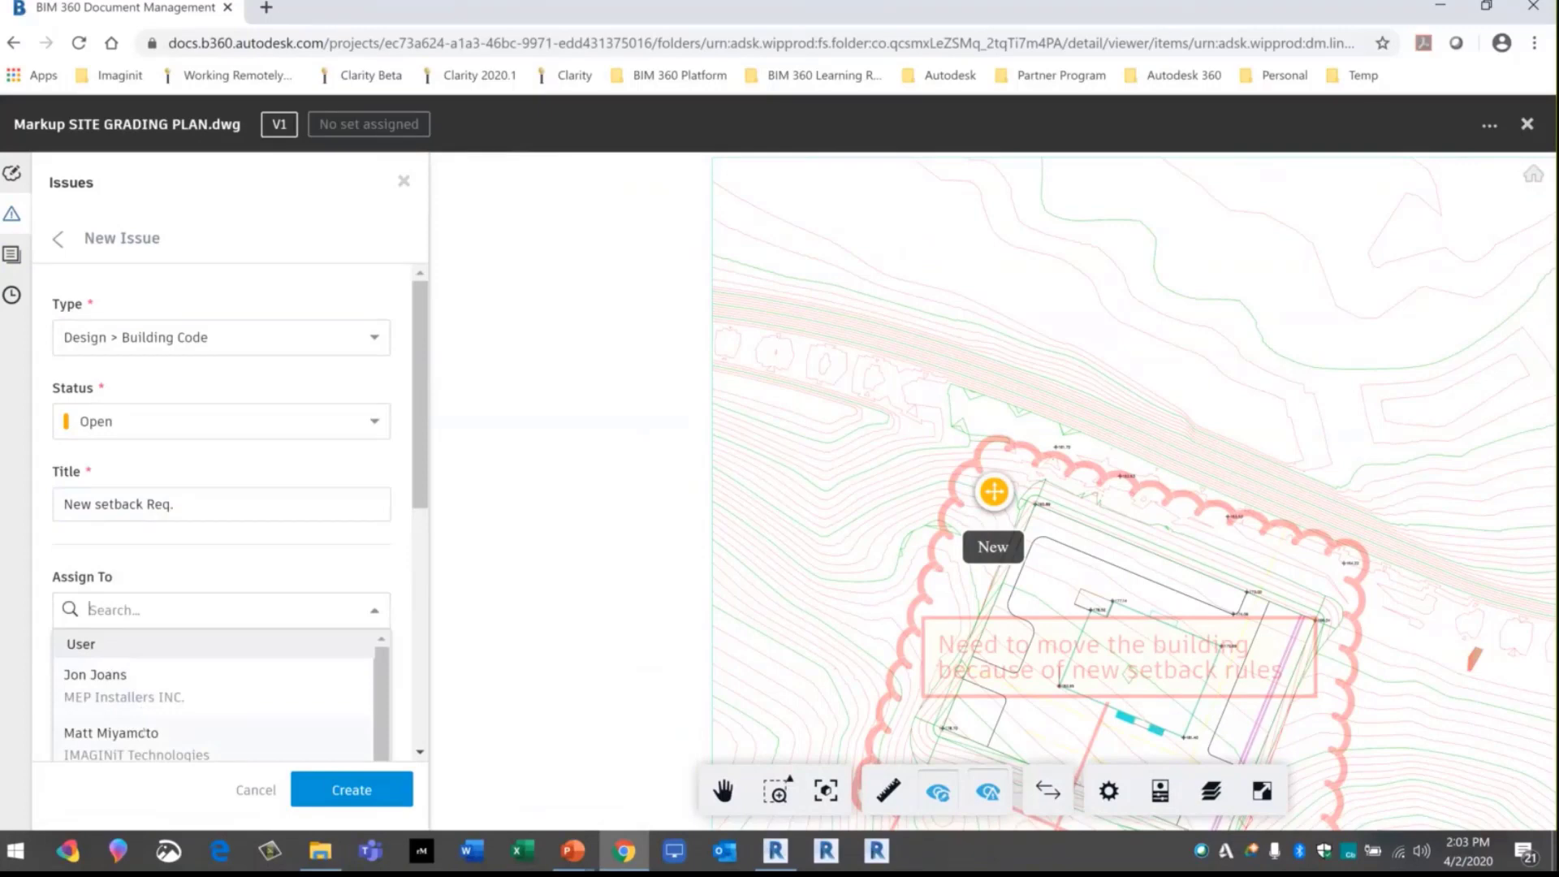
click(143, 732)
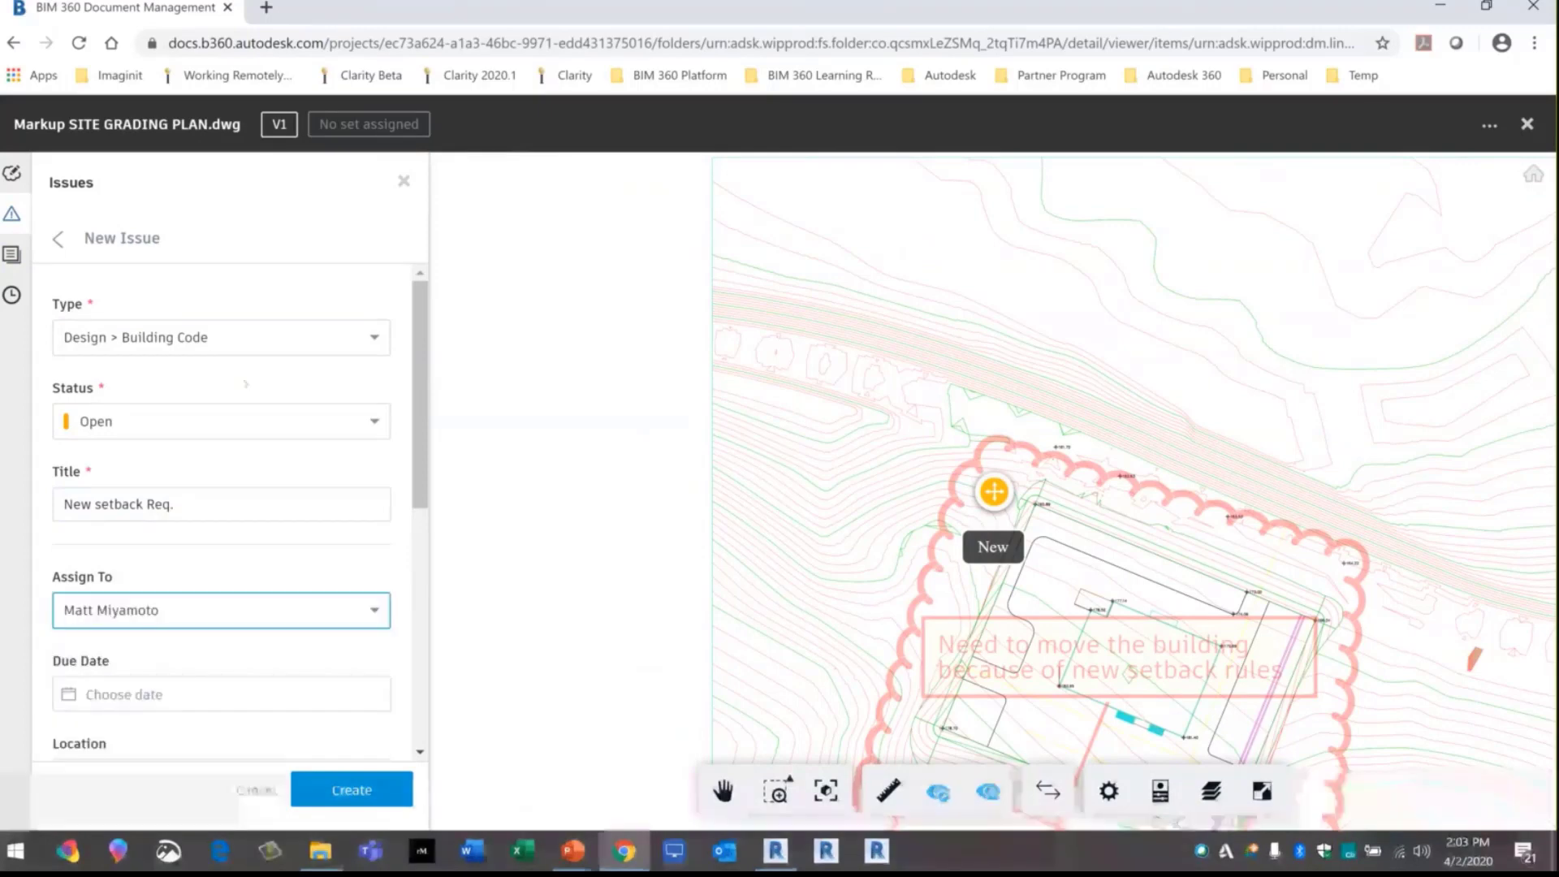
scroll(284, 537, down, 2)
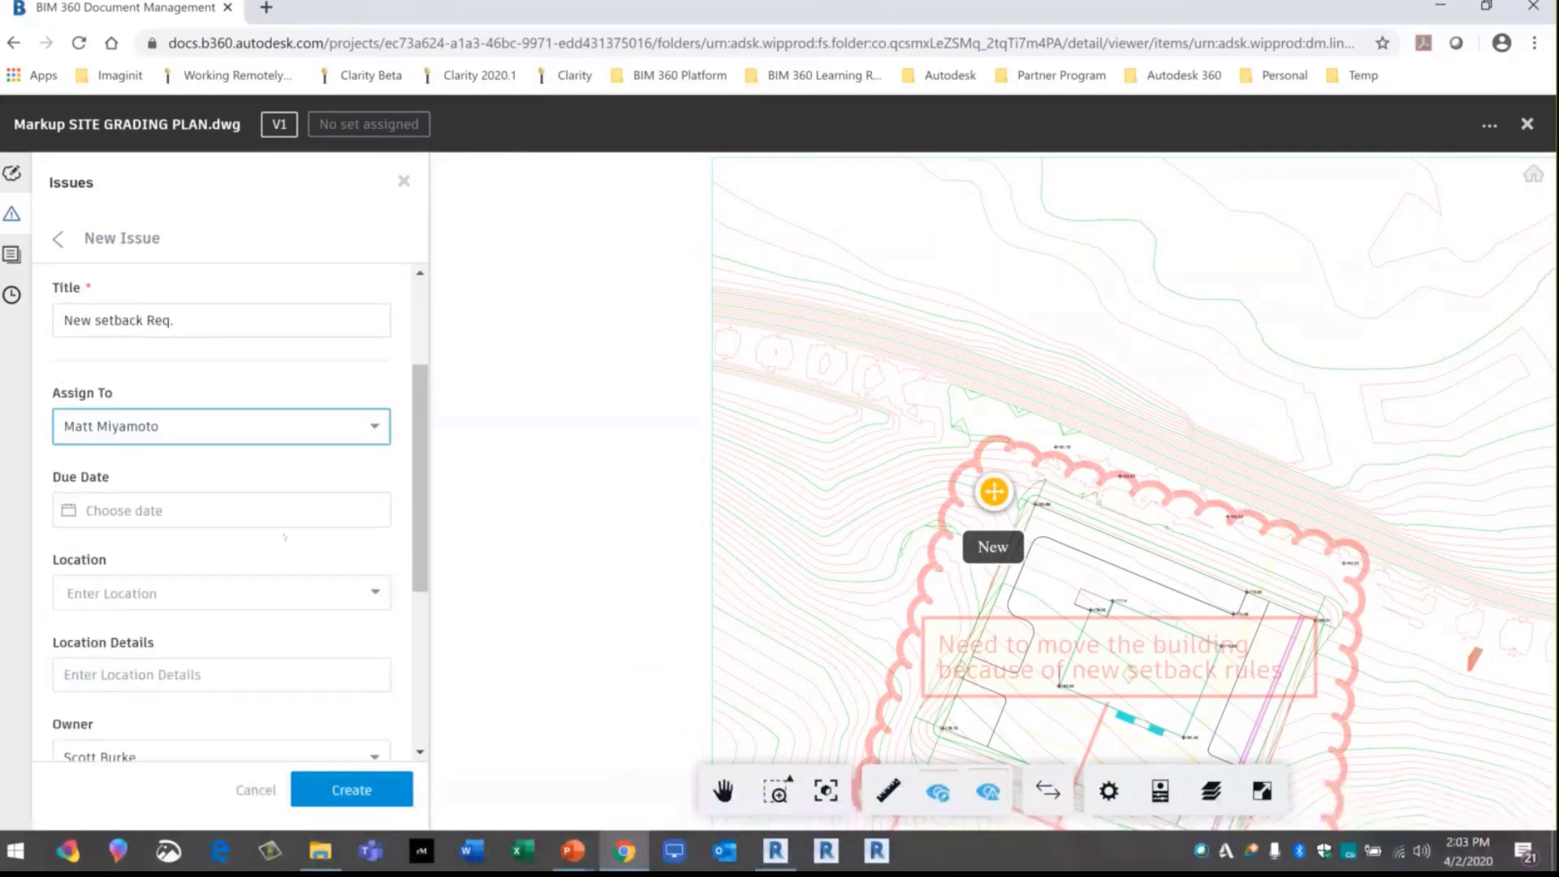
click(259, 520)
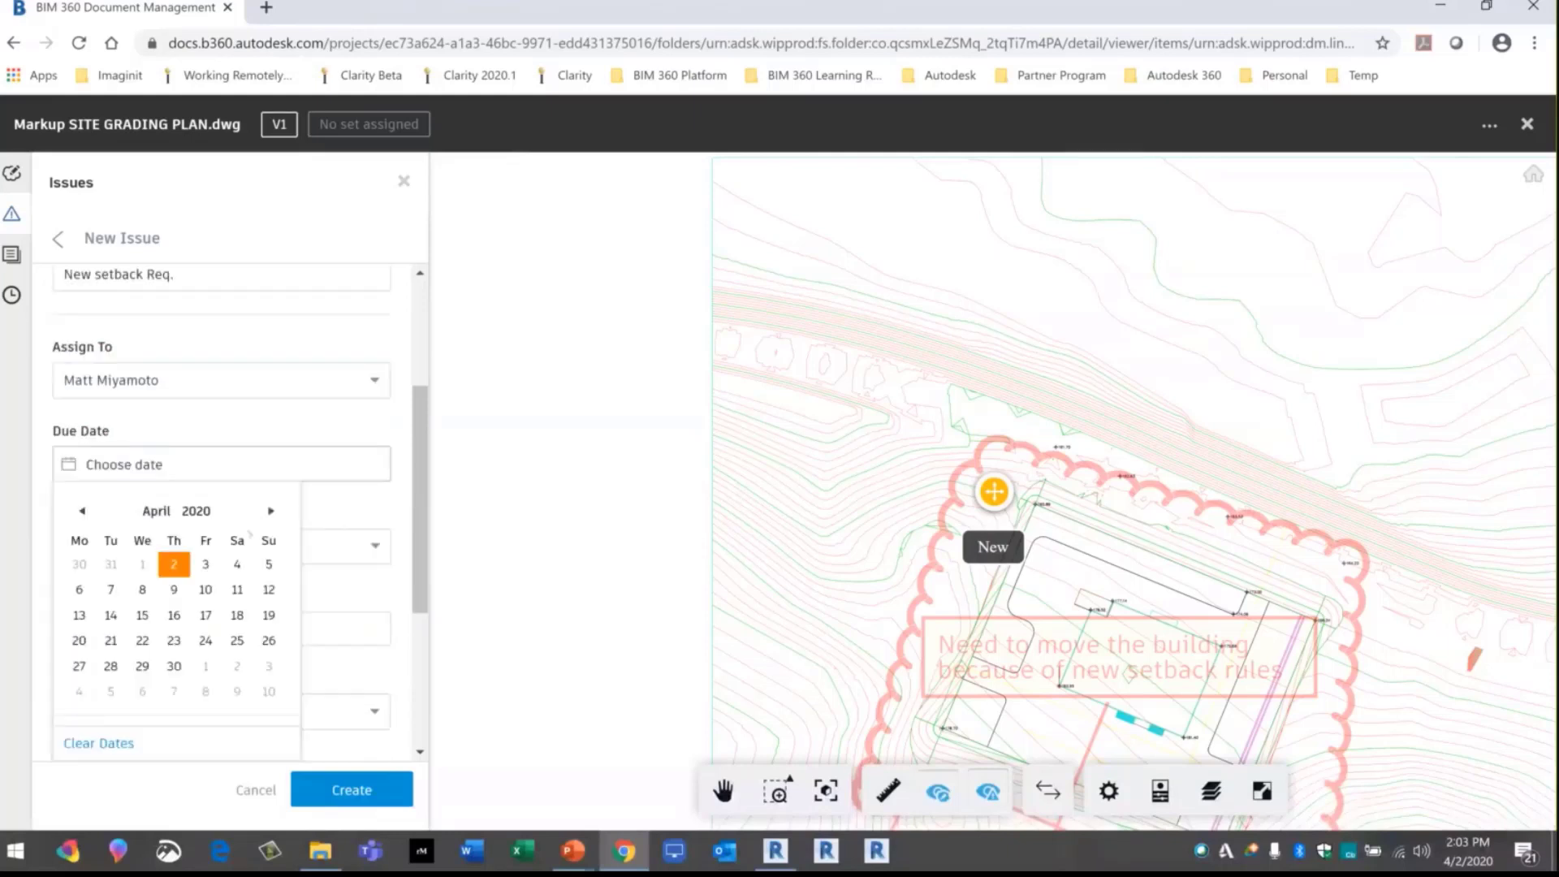
click(112, 590)
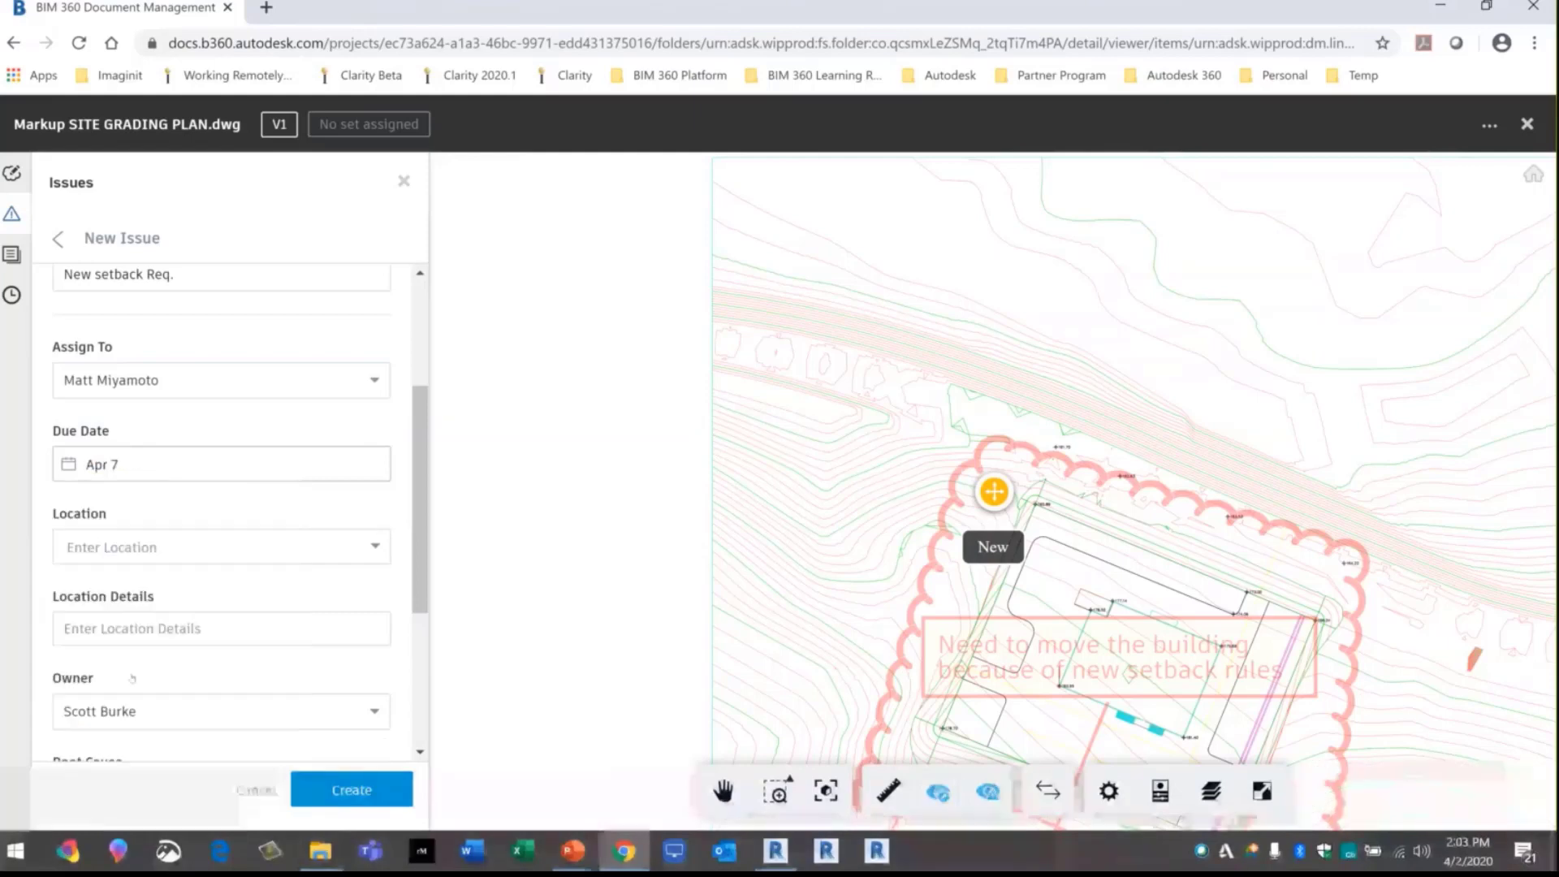
Enter the issue description "Need to move site to this new location", correcting the misspelled last word
scroll(132, 678, down, 3)
click(183, 641)
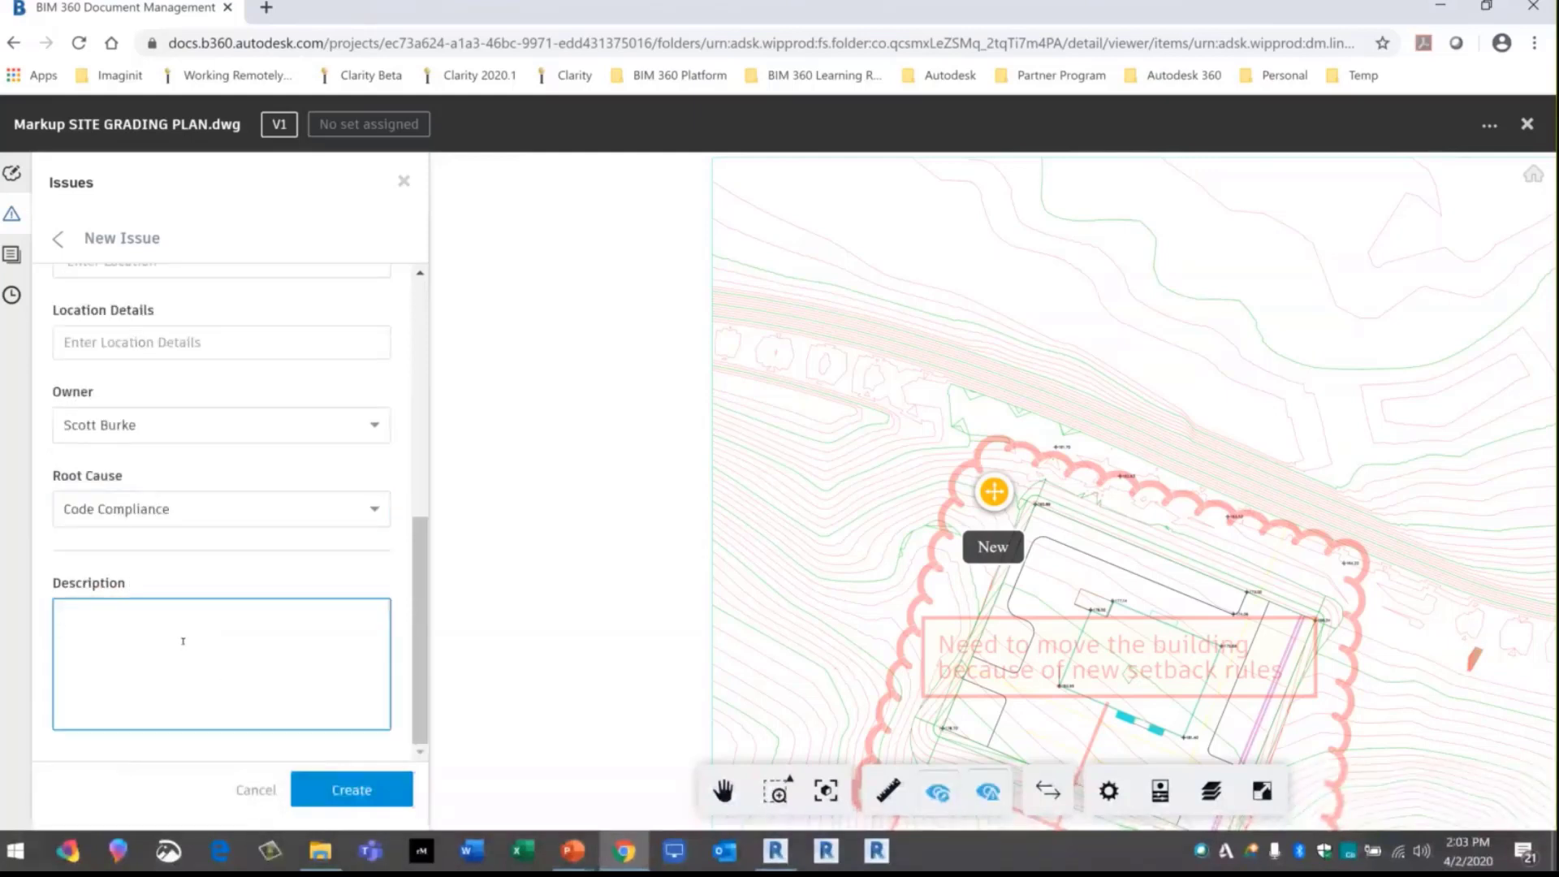
text(N)
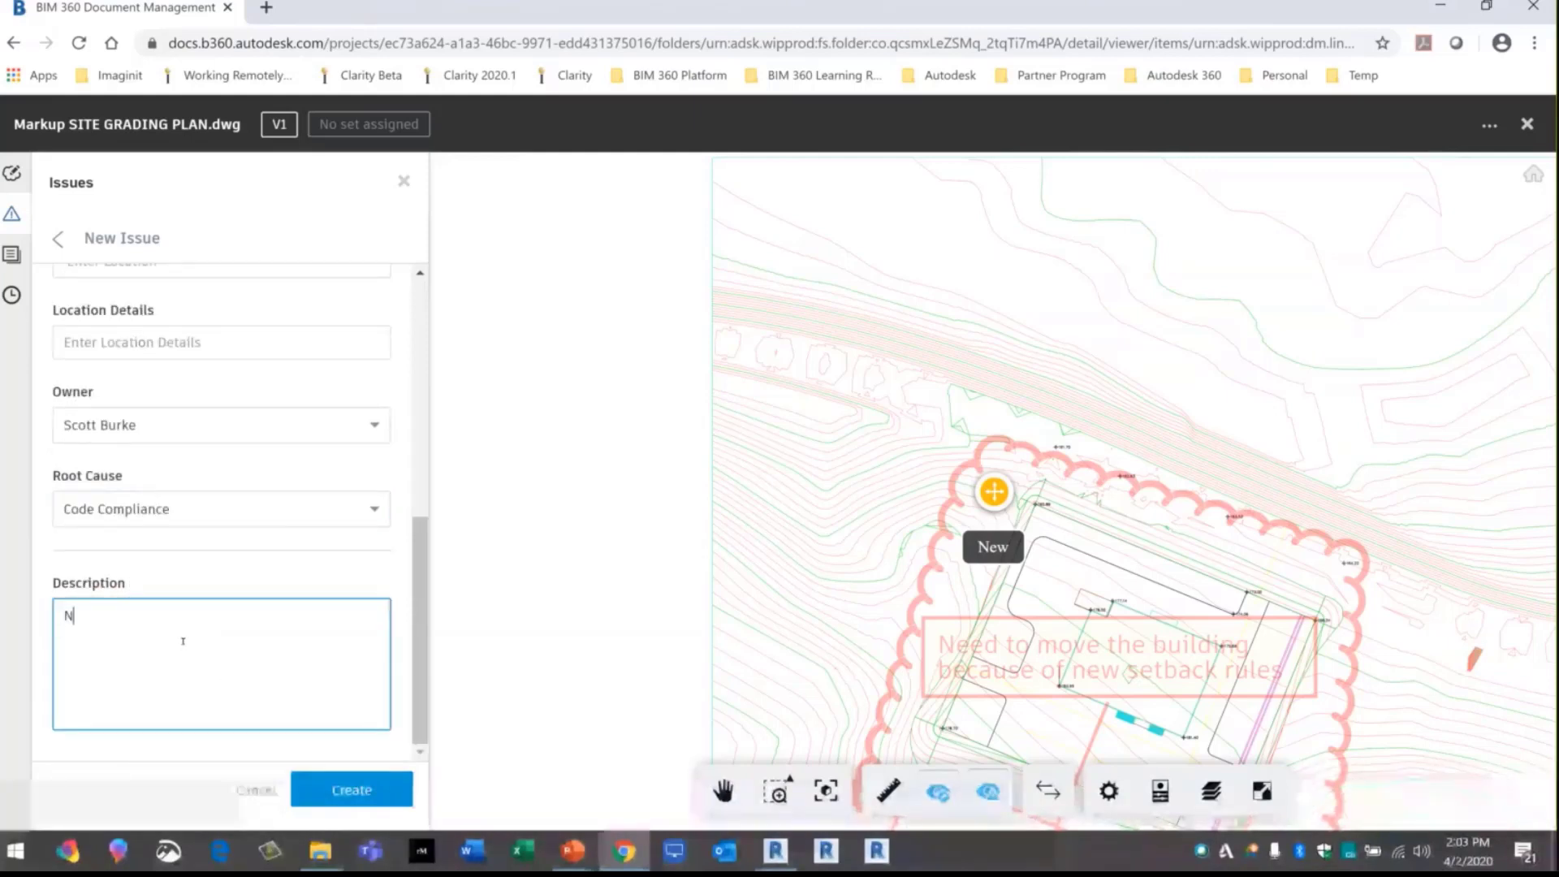
text(eed to move site to this ne)
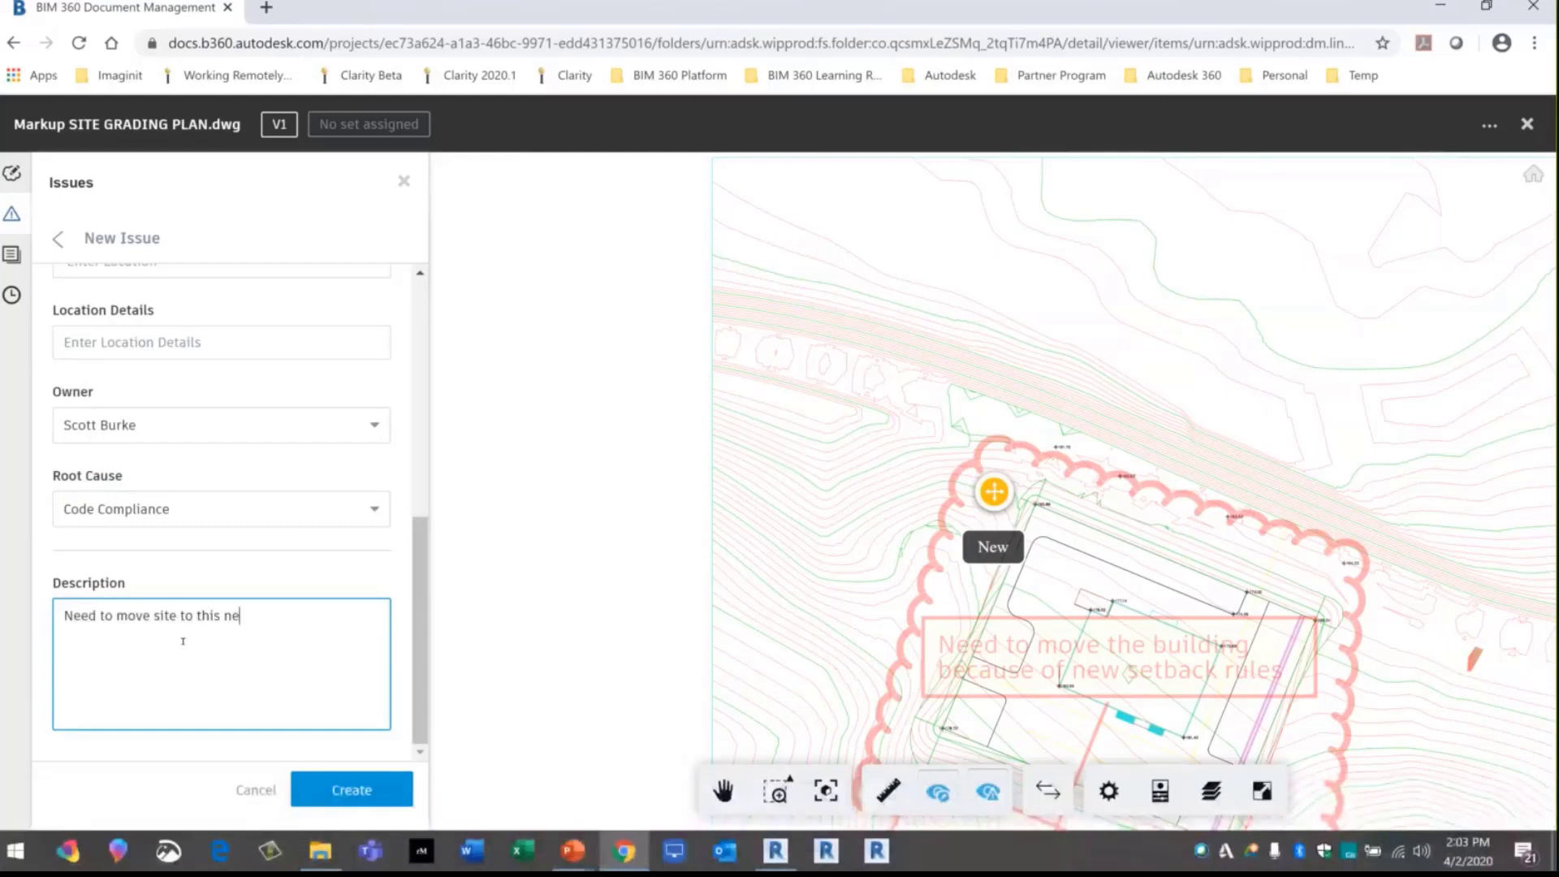
text(w)
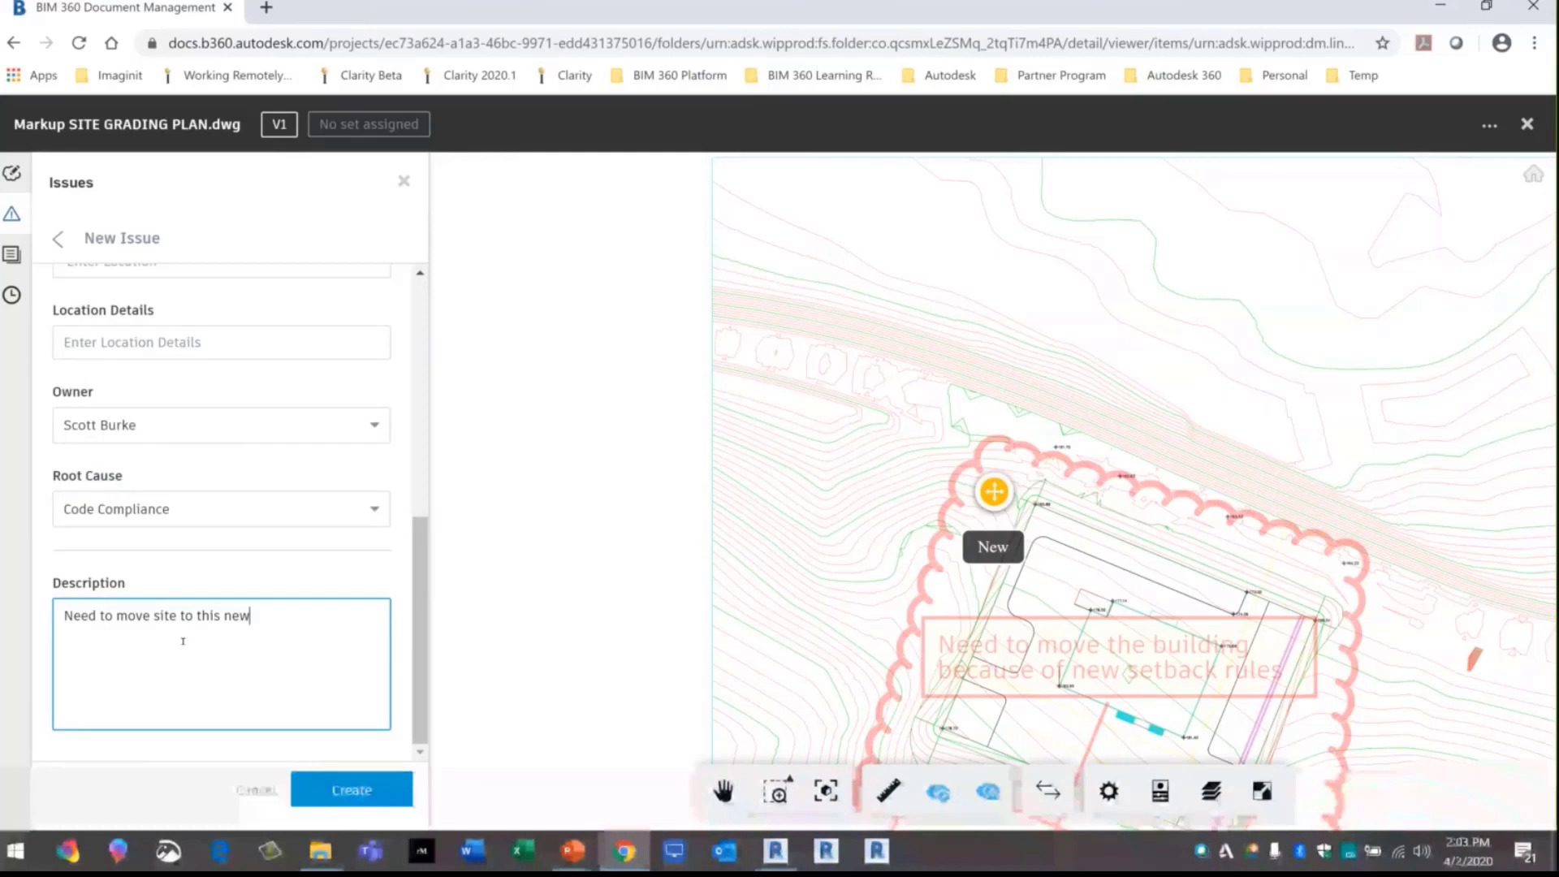
text(locatin)
right_click(276, 615)
click(352, 376)
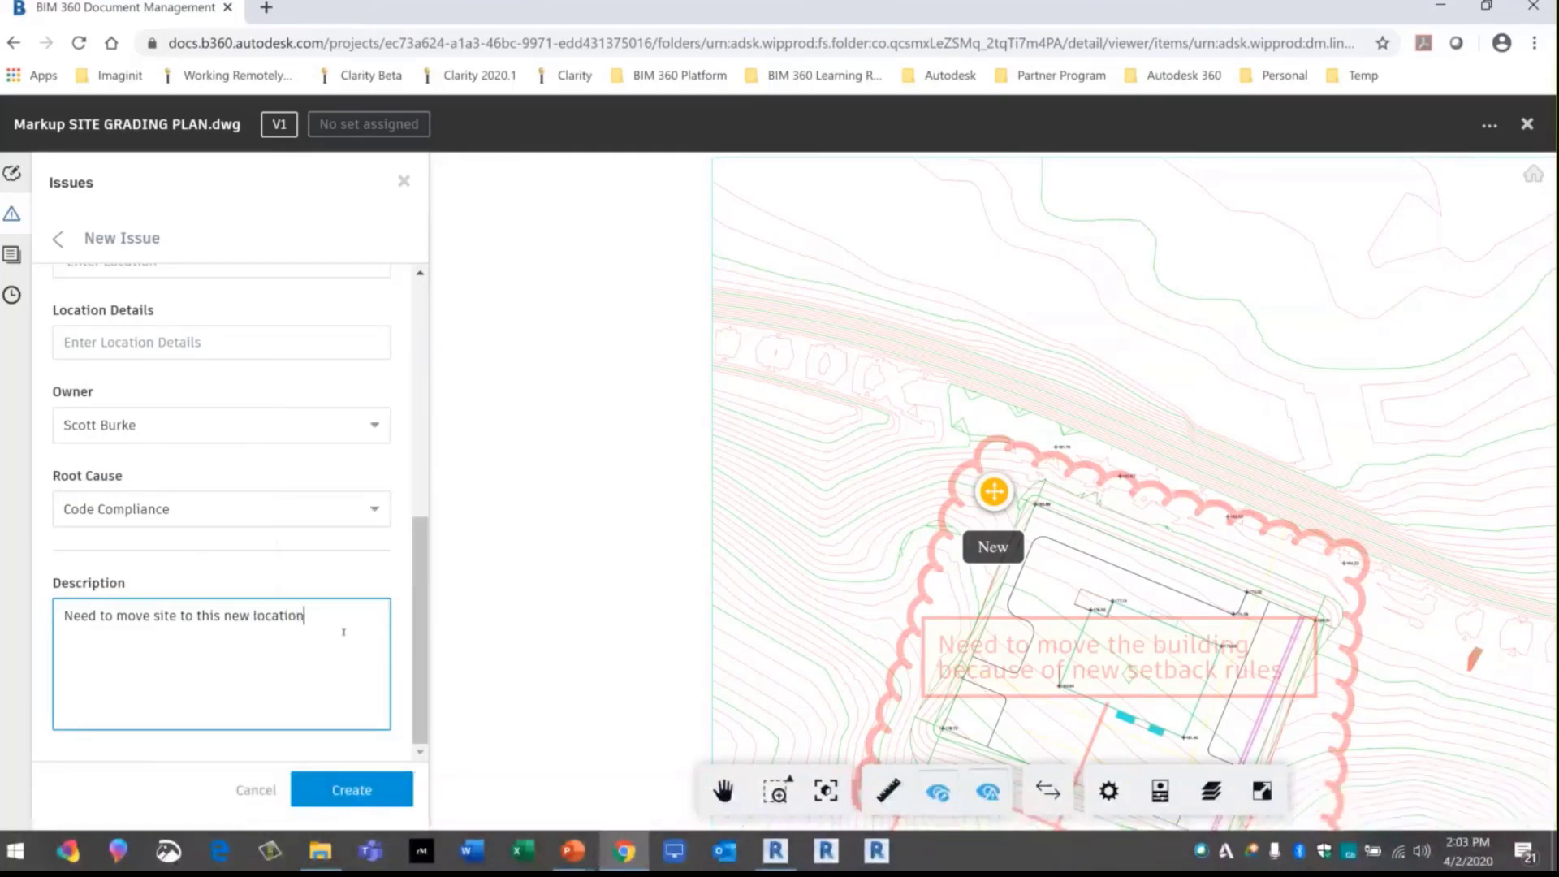
Extend the issue description with "due to new code req." and close the marked-up site grading plan
text(due to new code req.)
click(266, 747)
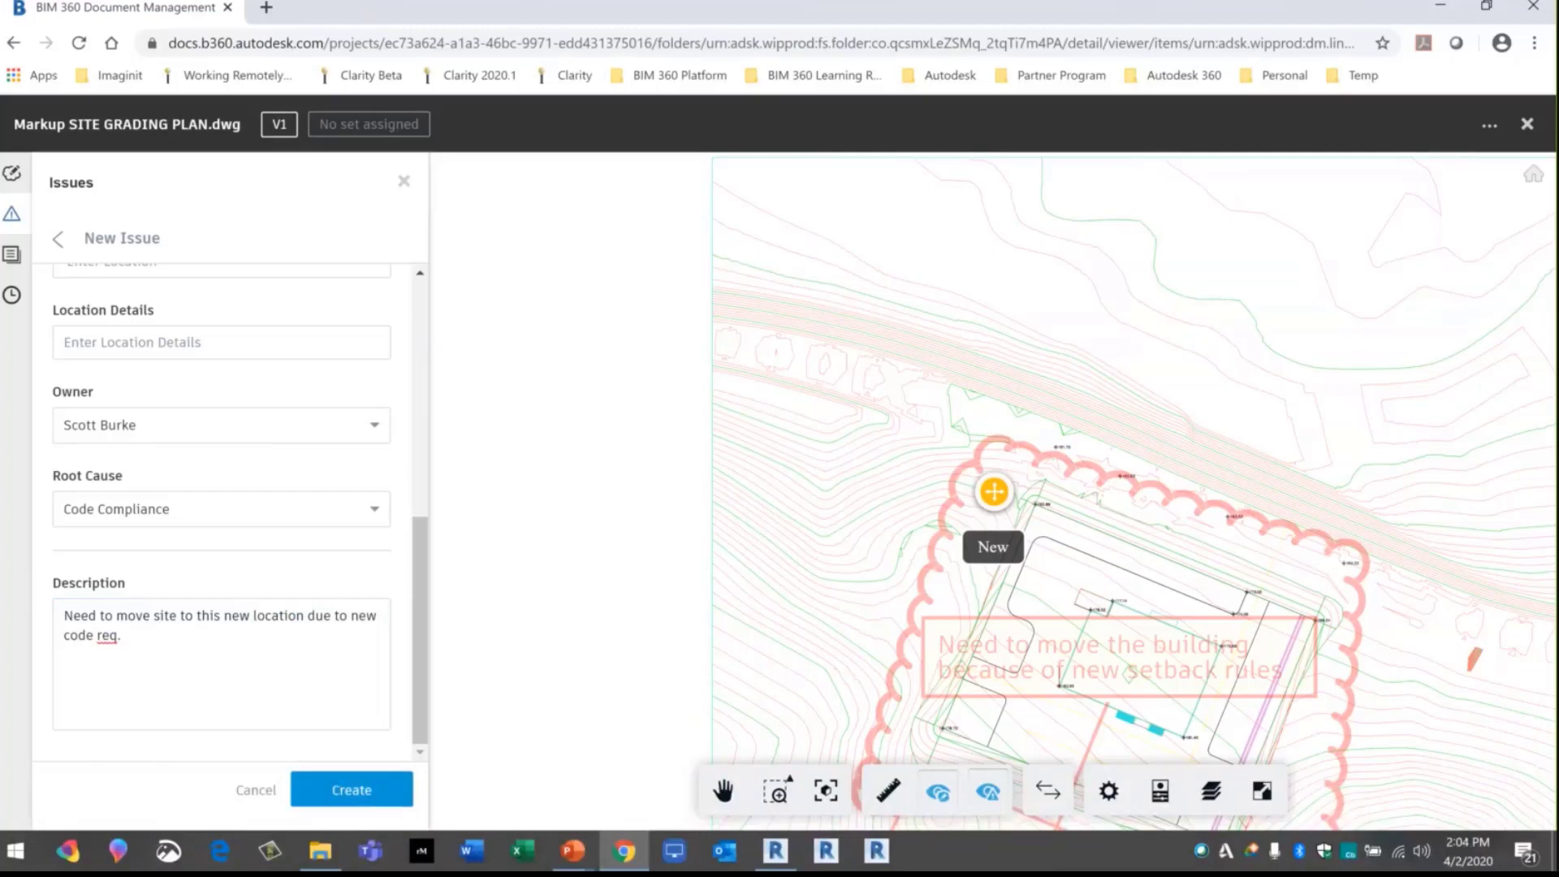
click(1527, 124)
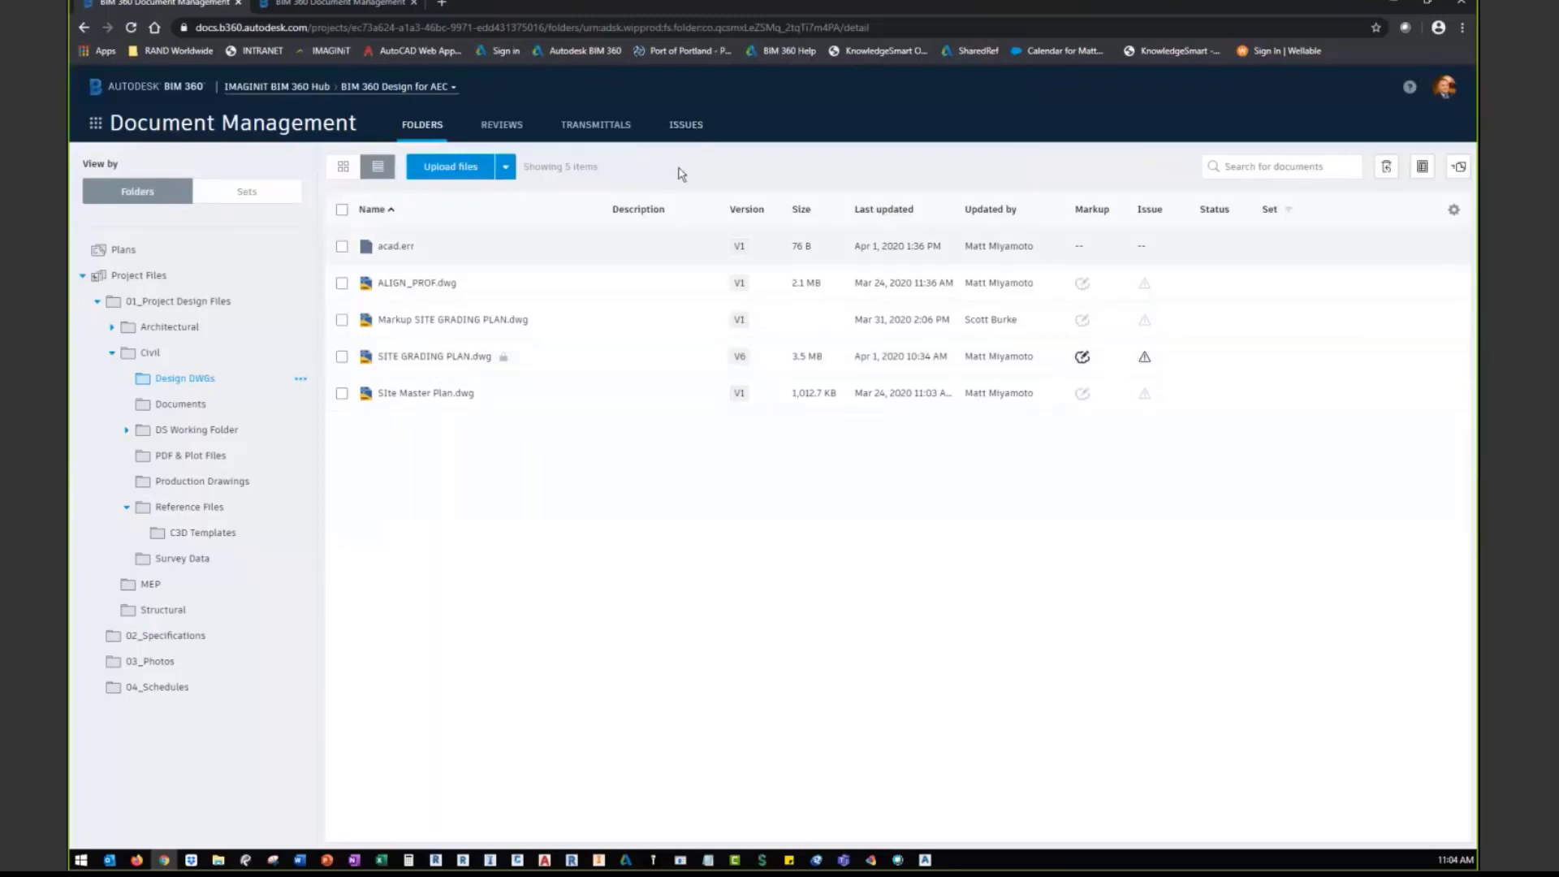
Open the project's issues list and switch to Civil 3D to examine the building location in the cloud SITE GRADING PLAN drawing
click(686, 126)
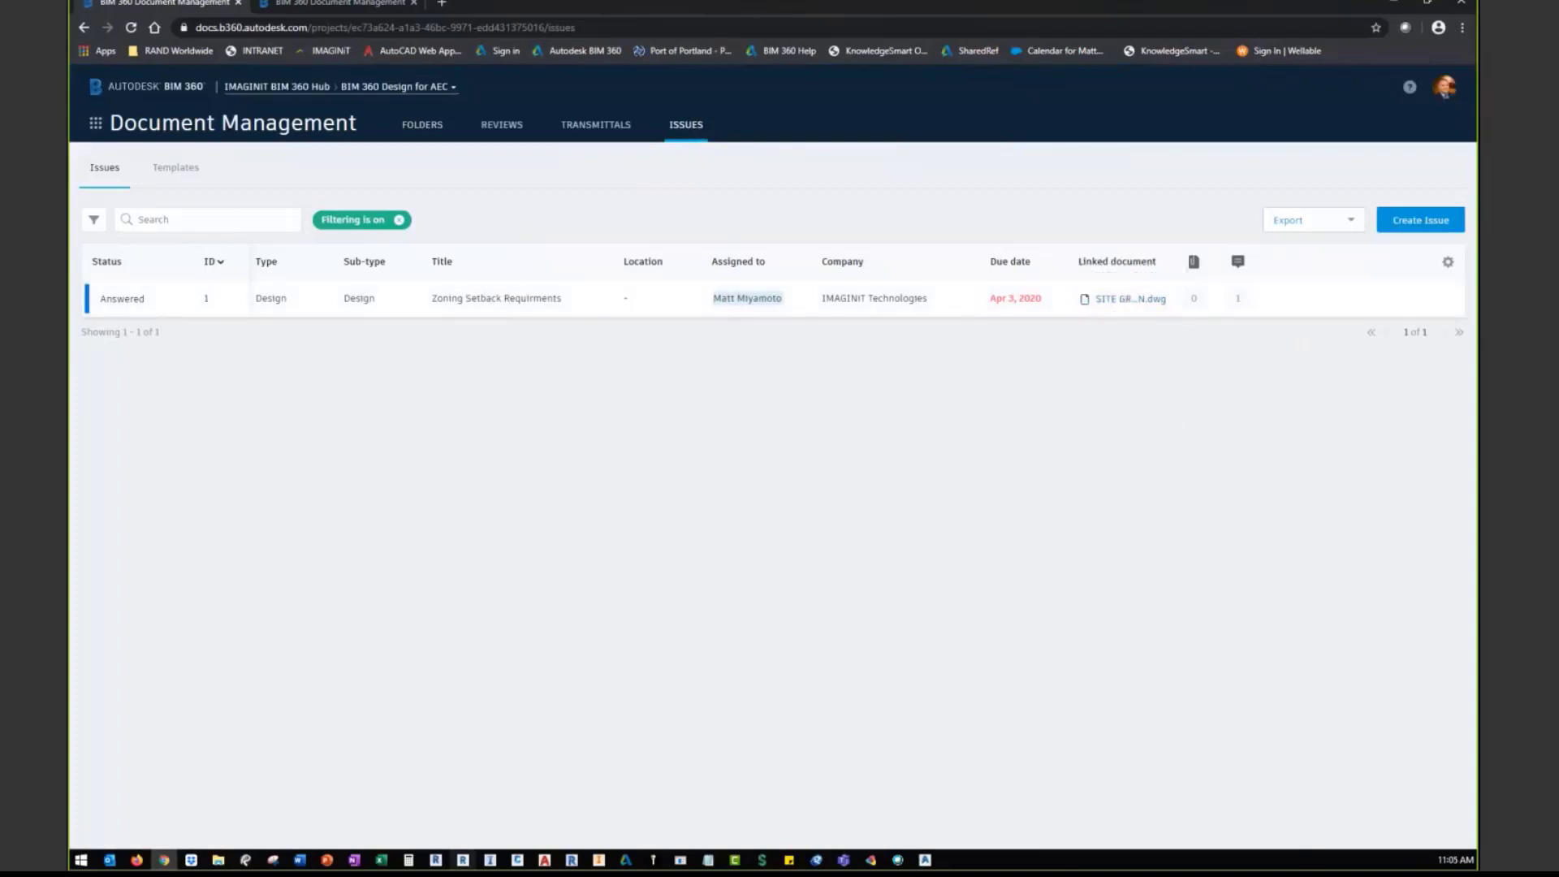
click(517, 861)
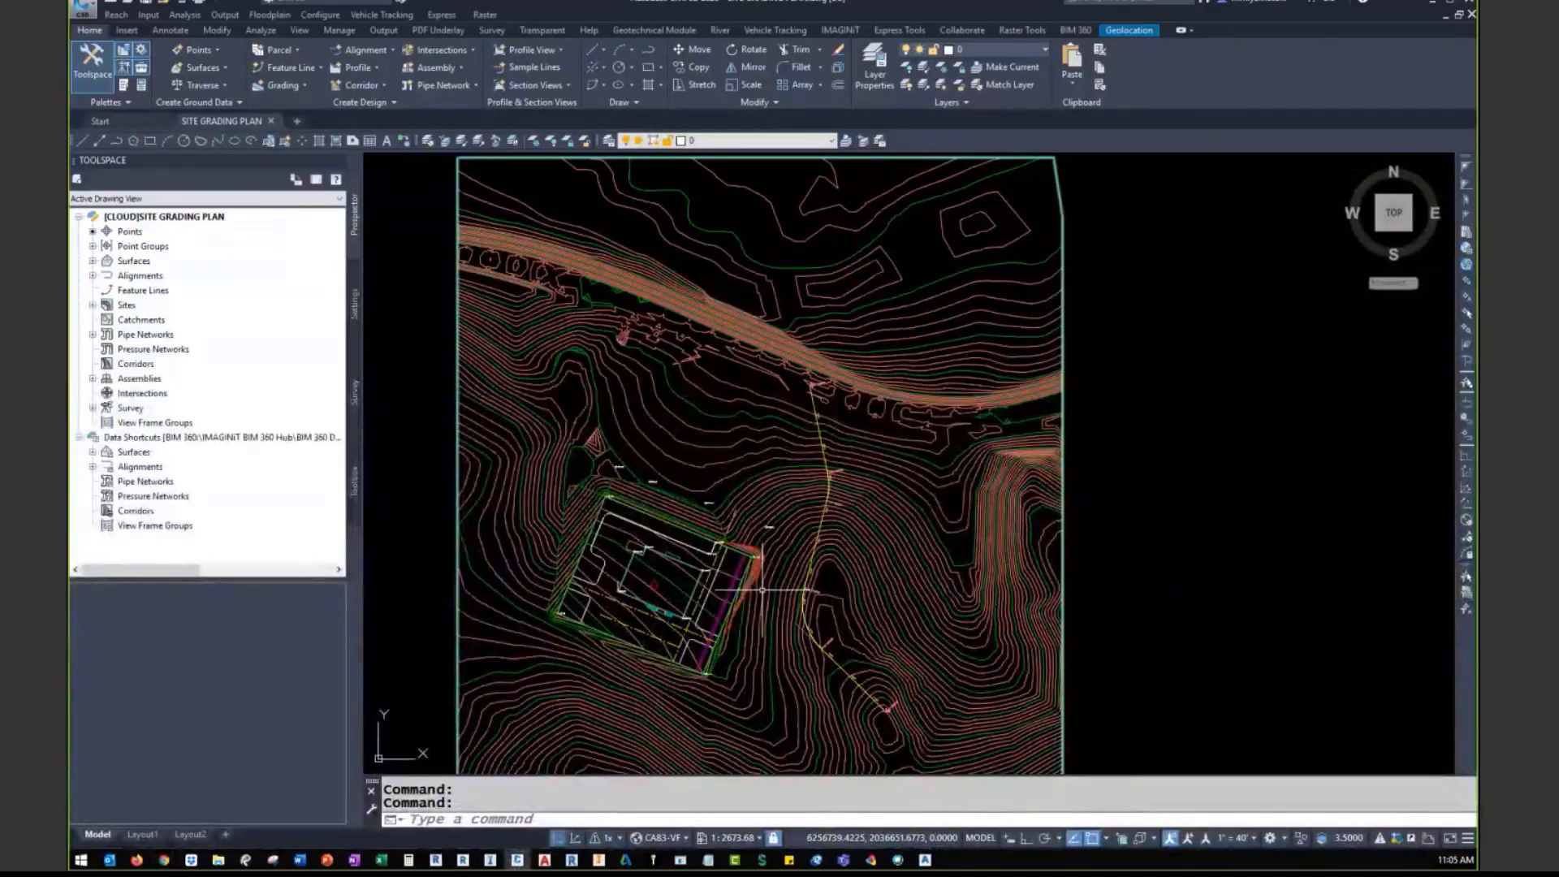
scroll(761, 591, up, 2)
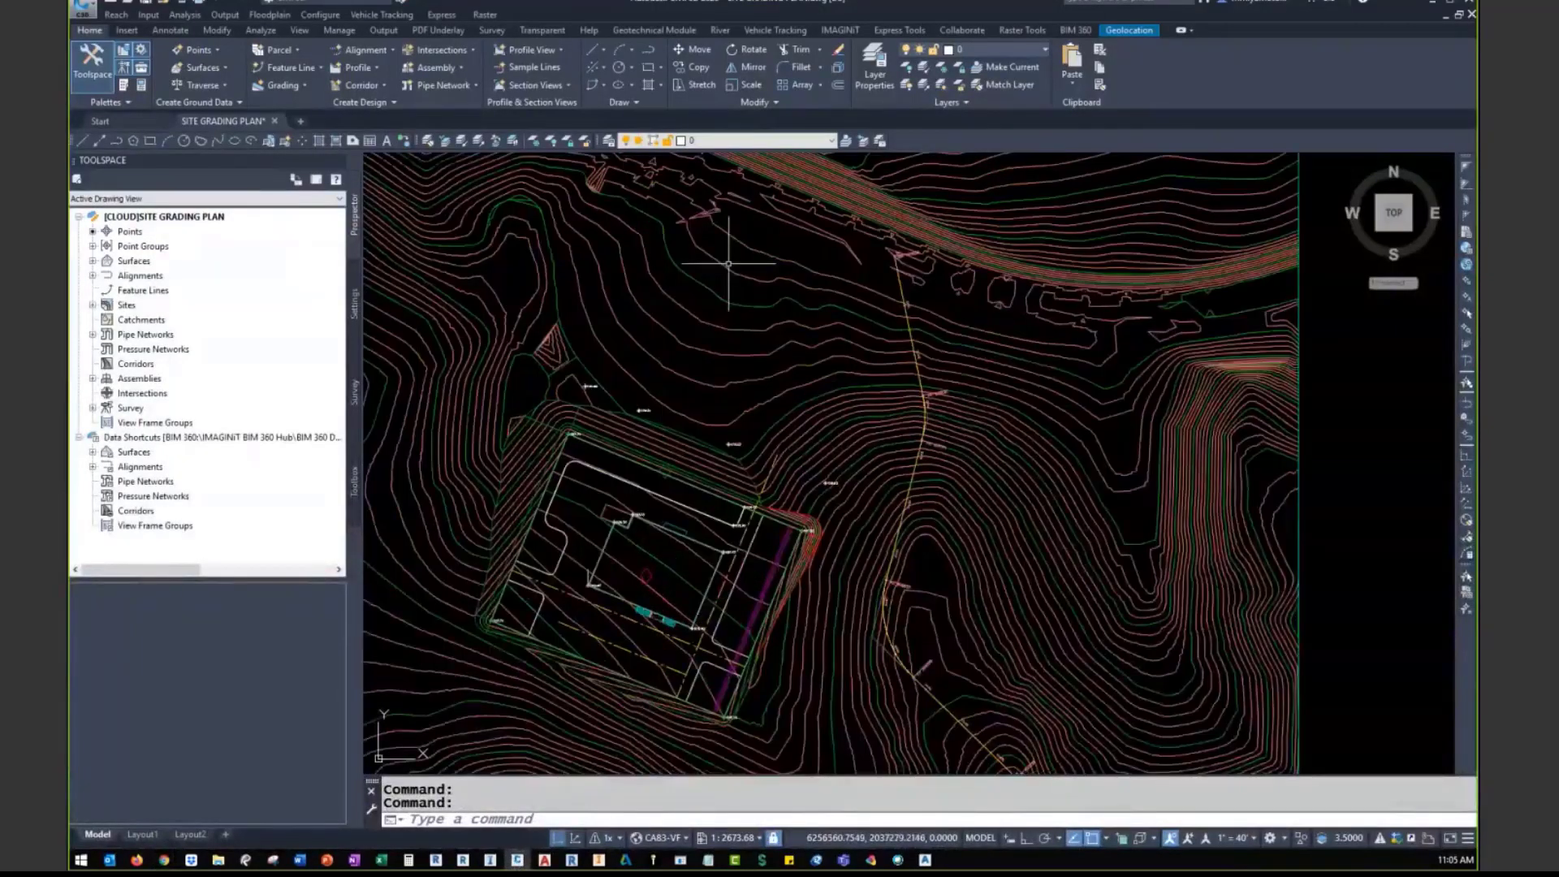
click(925, 861)
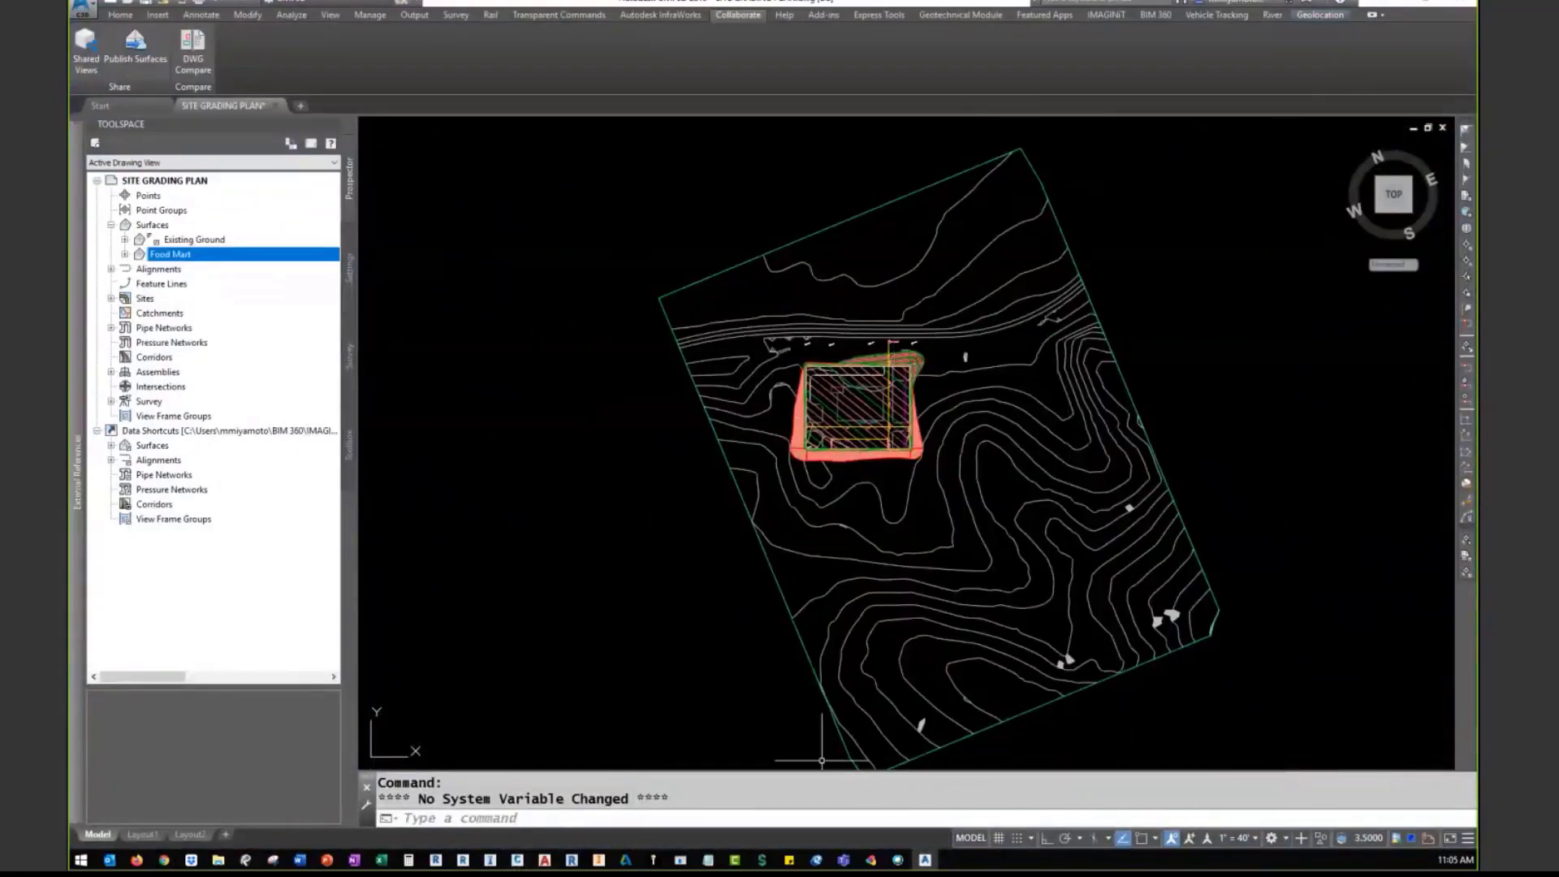
mouse_move(521, 865)
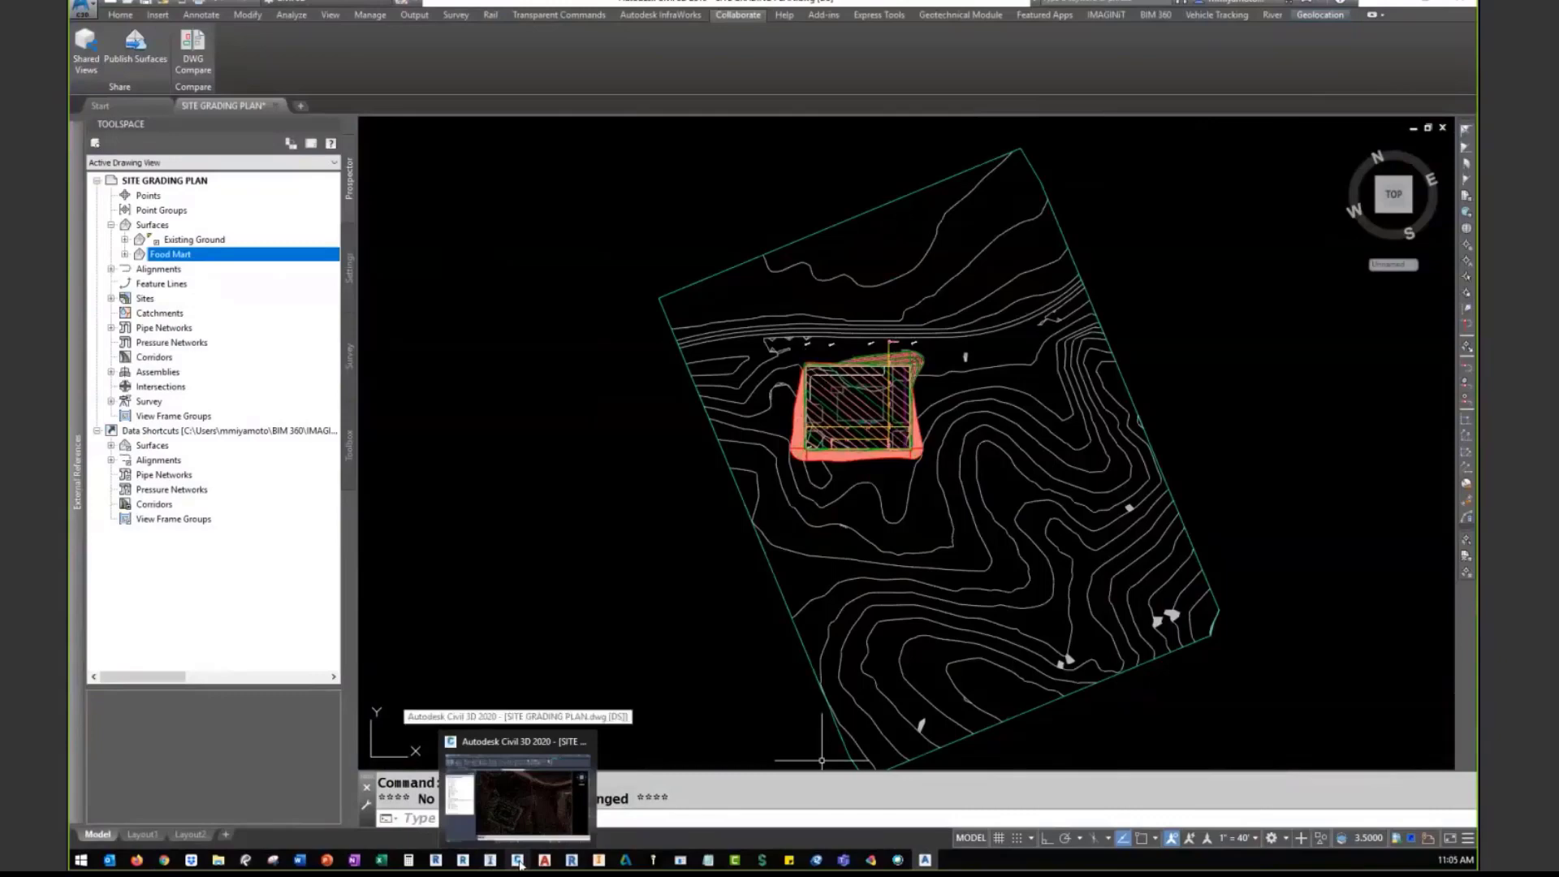
click(521, 863)
scroll(907, 372, down, 2)
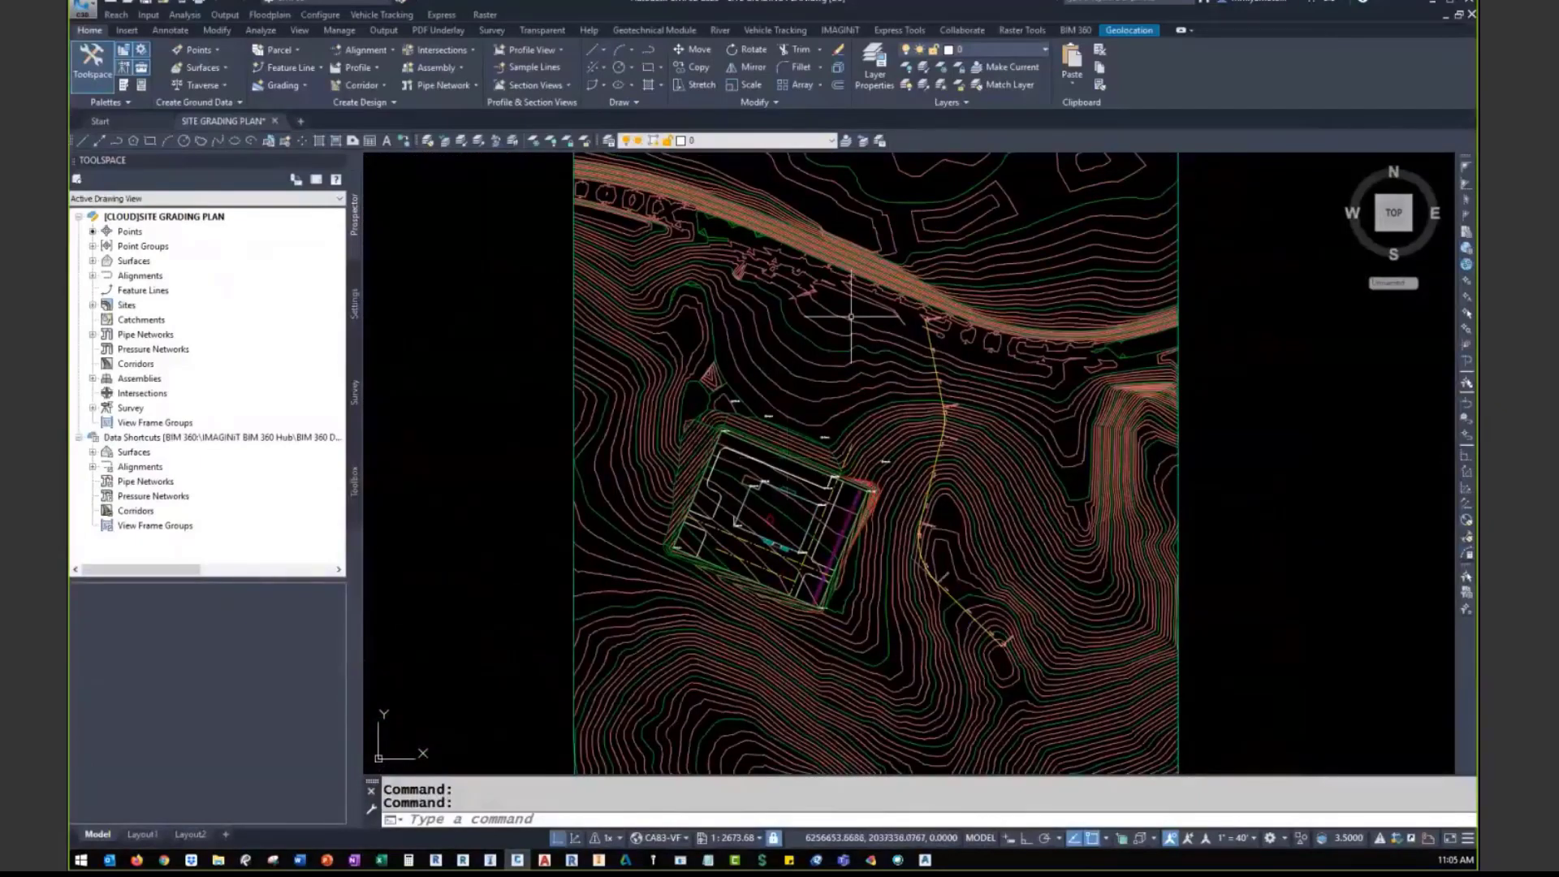
key(ctrl)
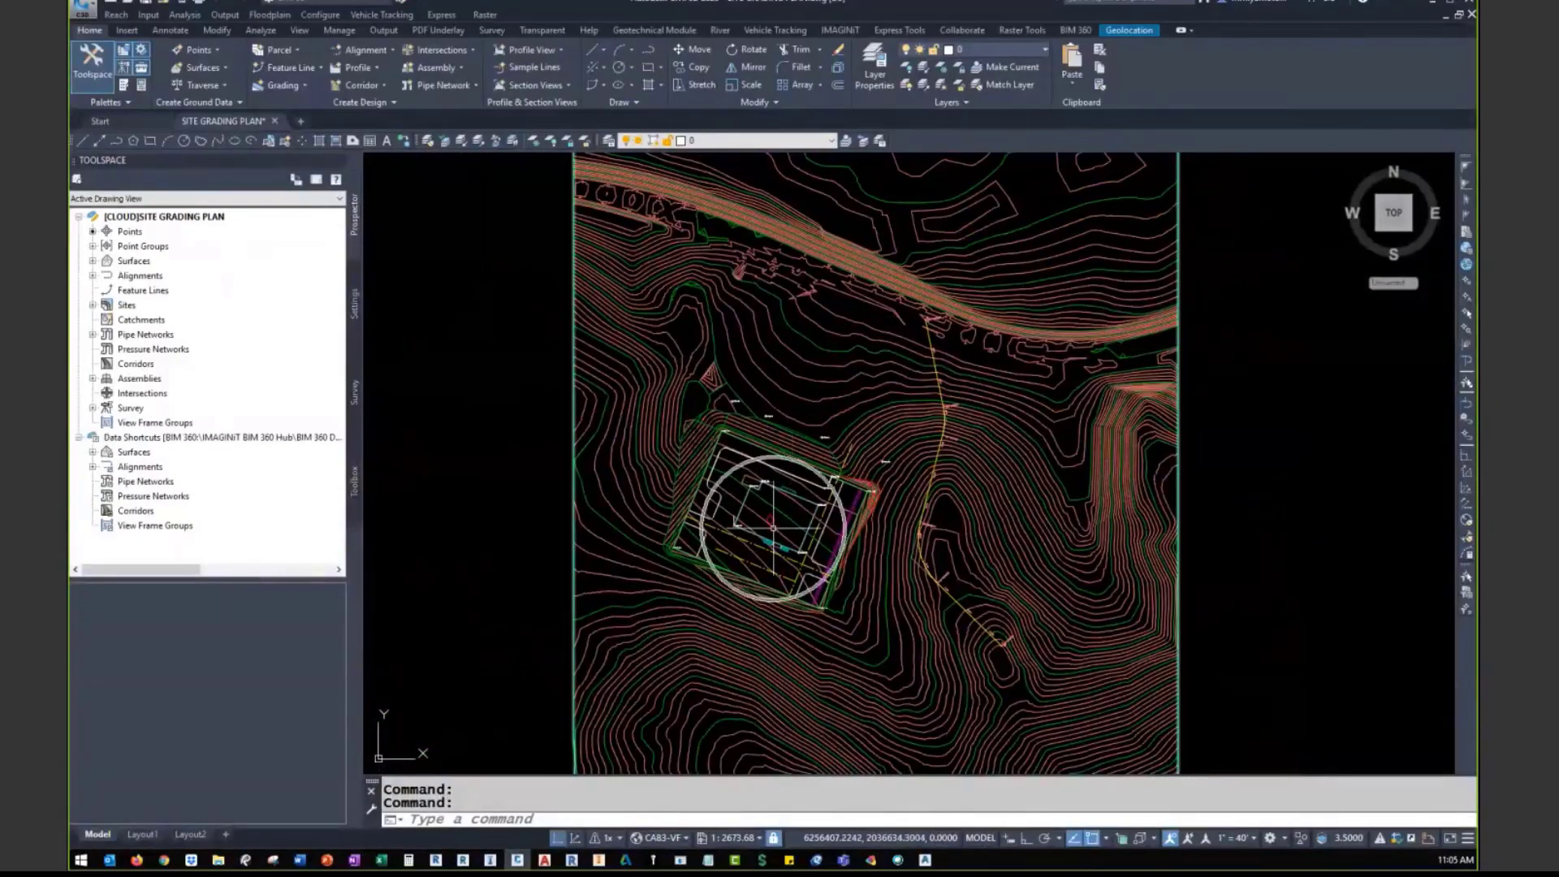
mouse_move(773, 528)
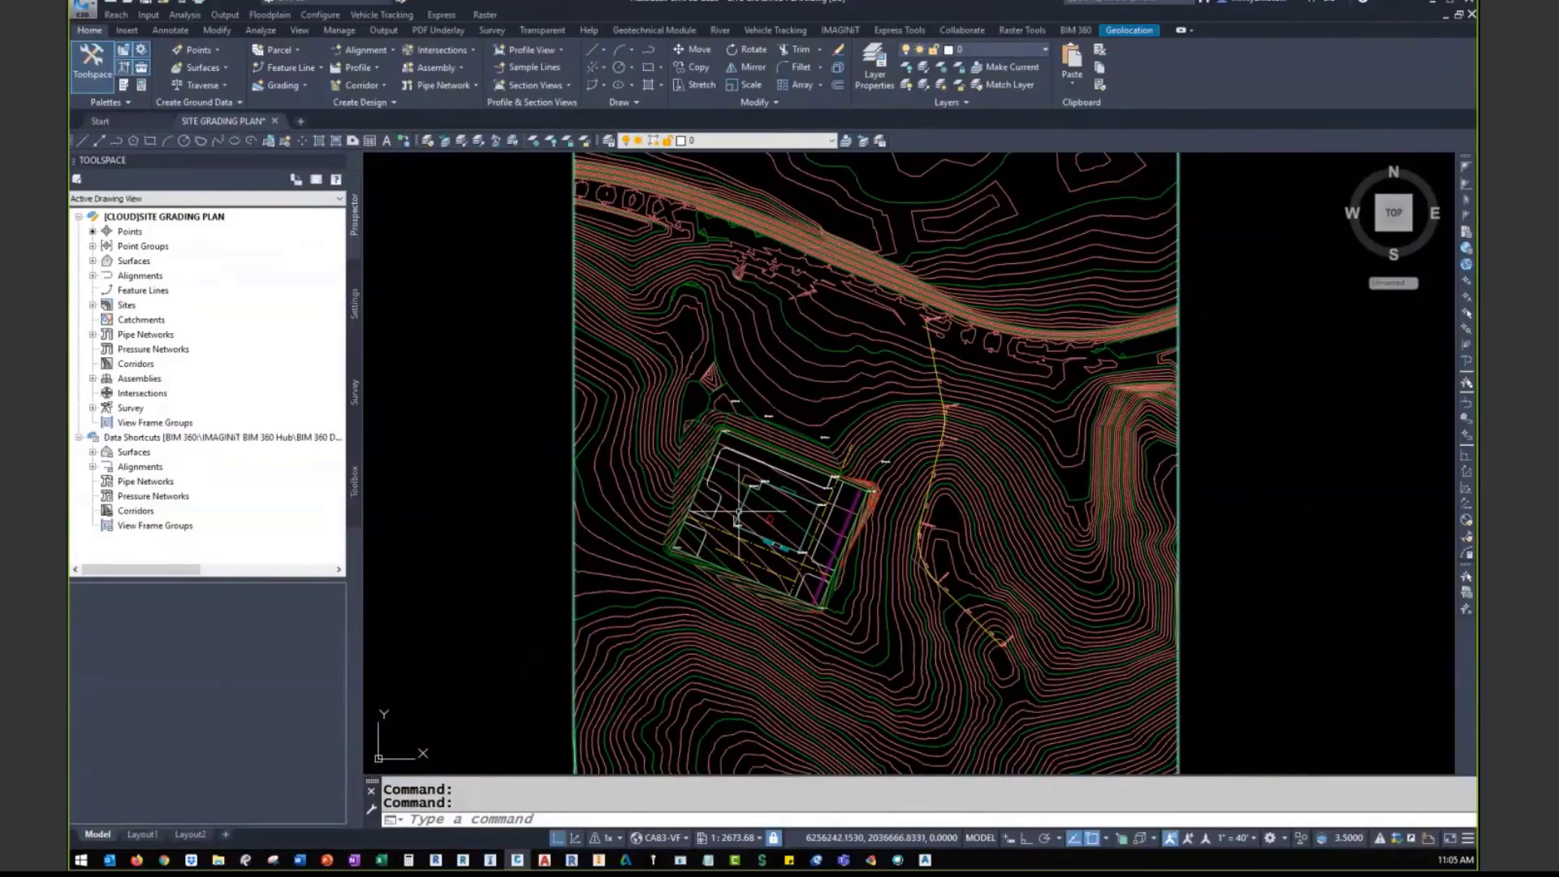
scroll(662, 546, up, 2)
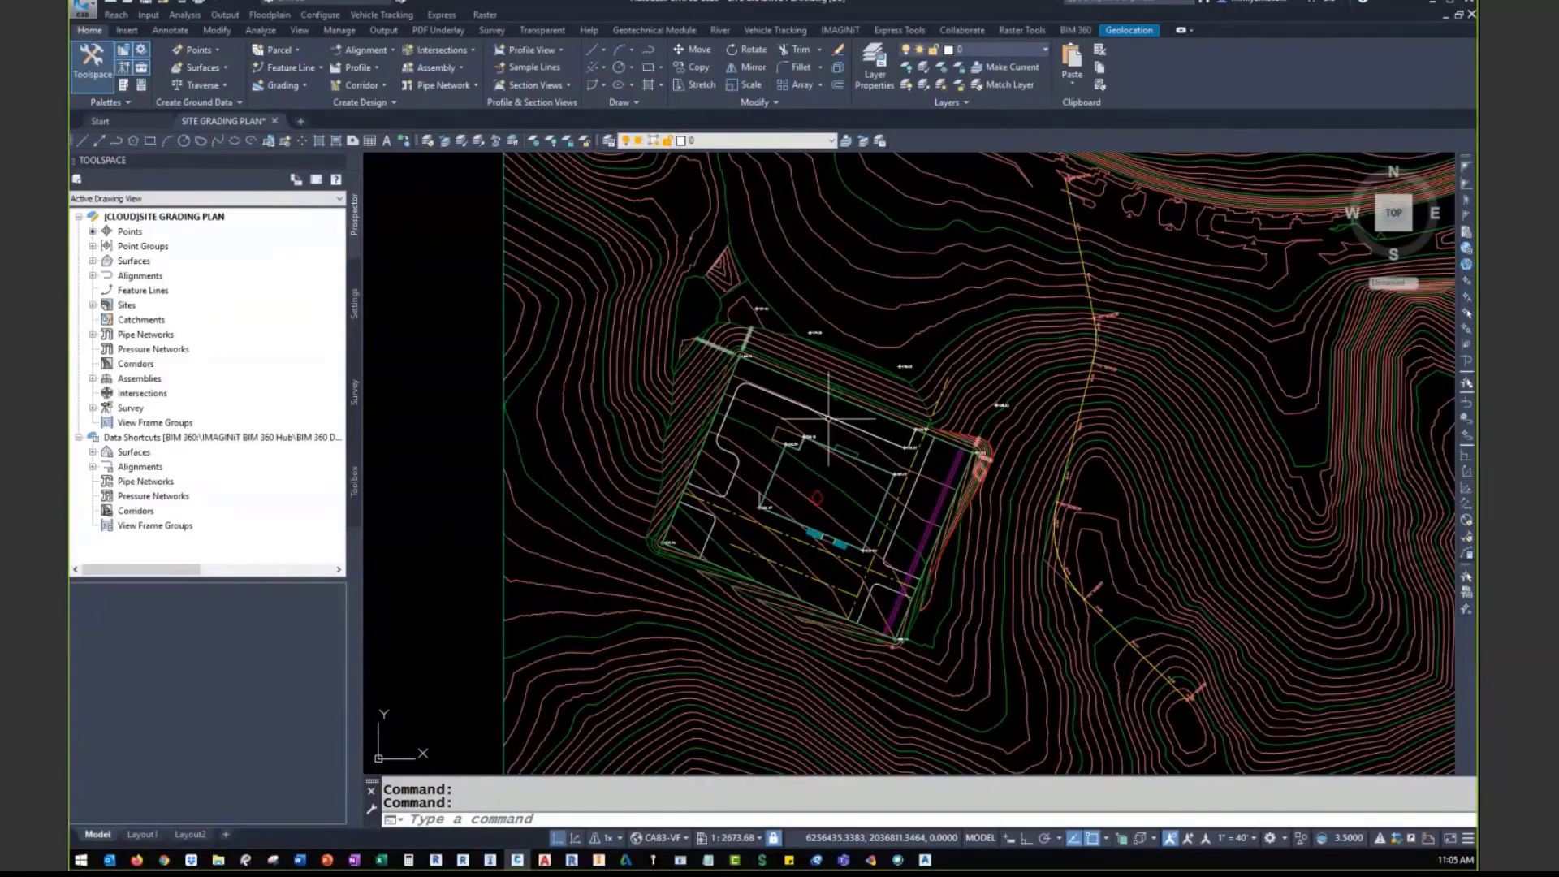
scroll(828, 419, down, 2)
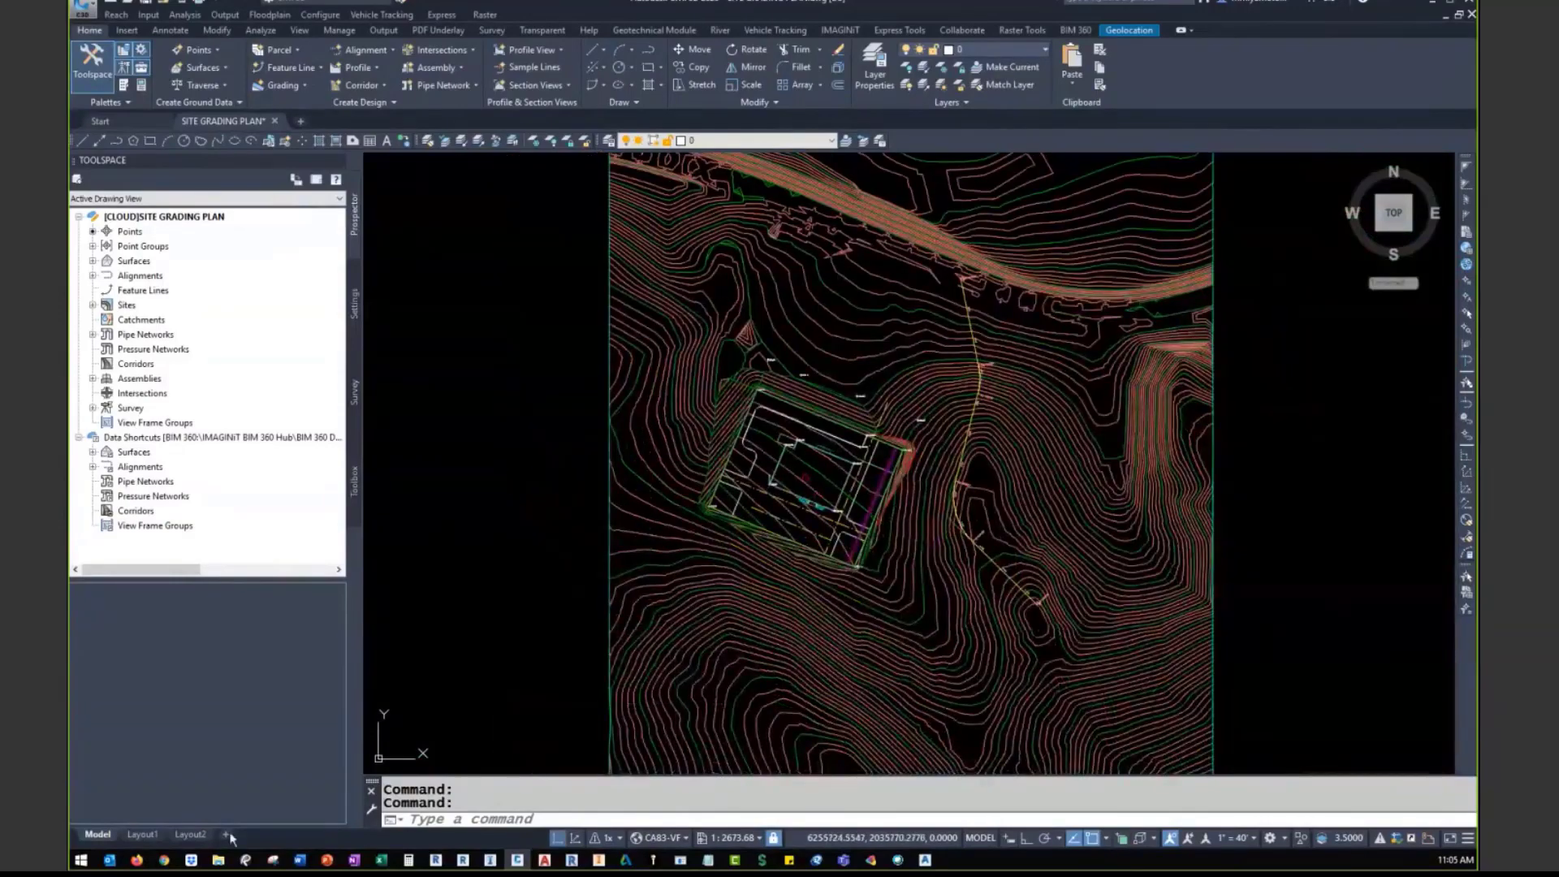
Switch back to BIM 360 and review the details and status options of issue #1, "Zoning Setback Requirments", keeping it Answered
mouse_move(166, 859)
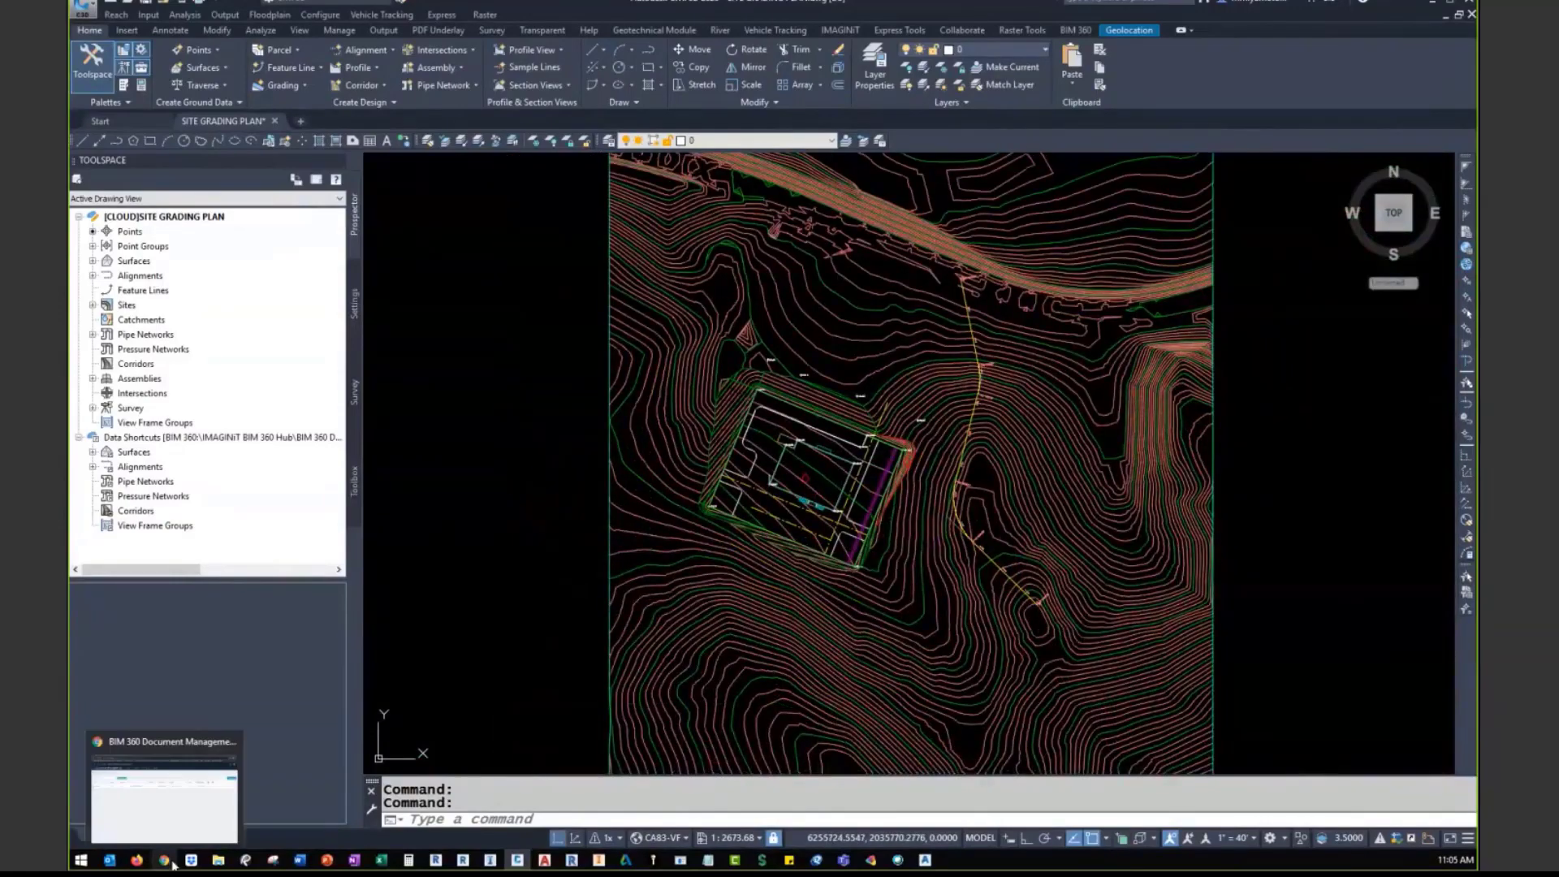
click(165, 792)
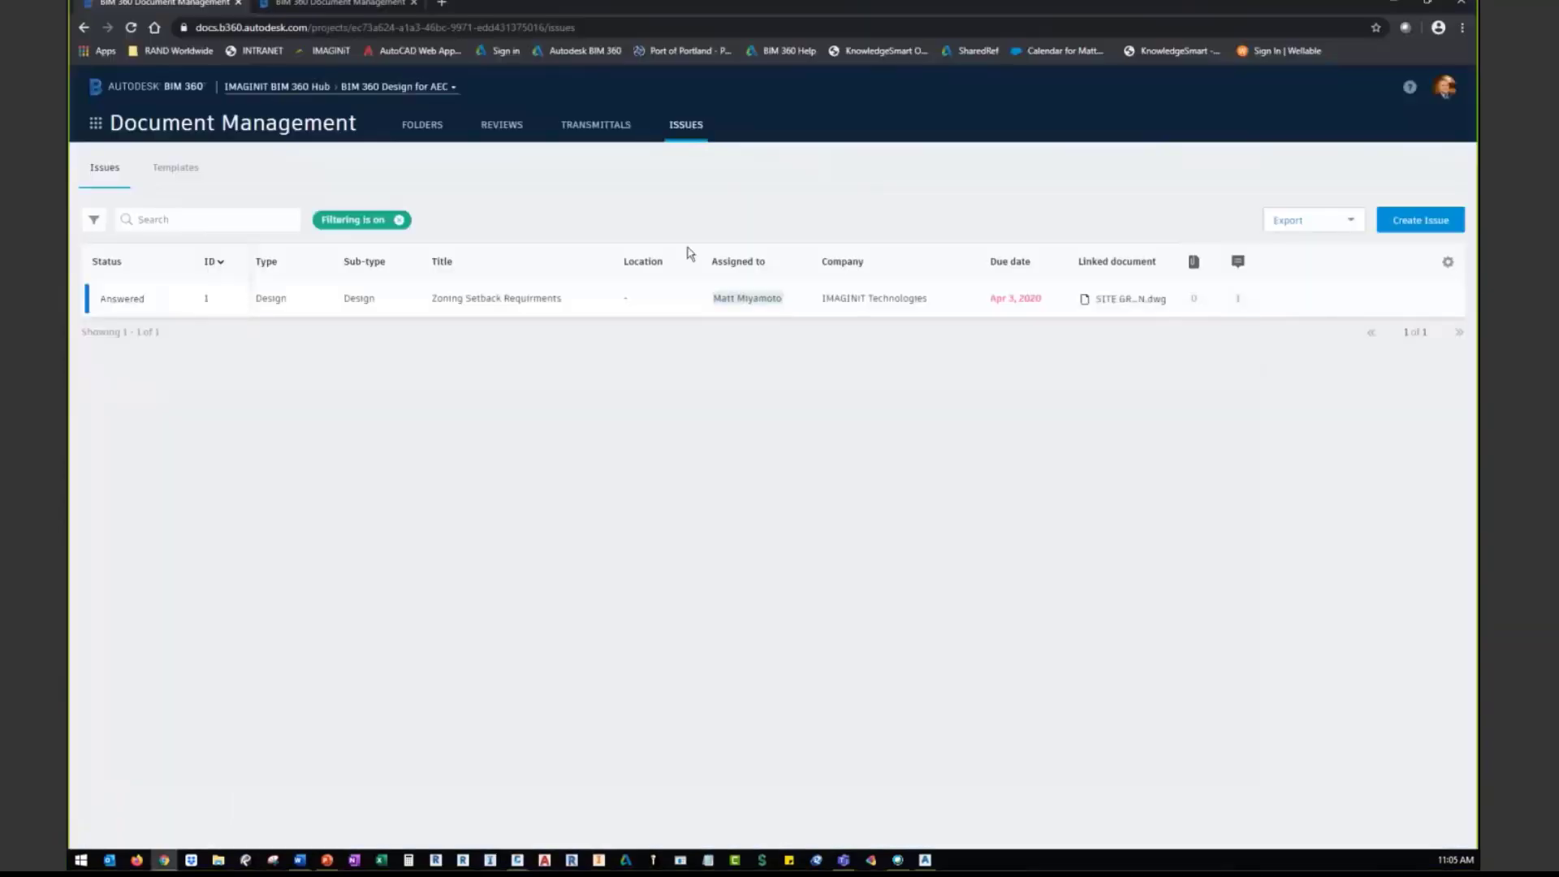
click(493, 302)
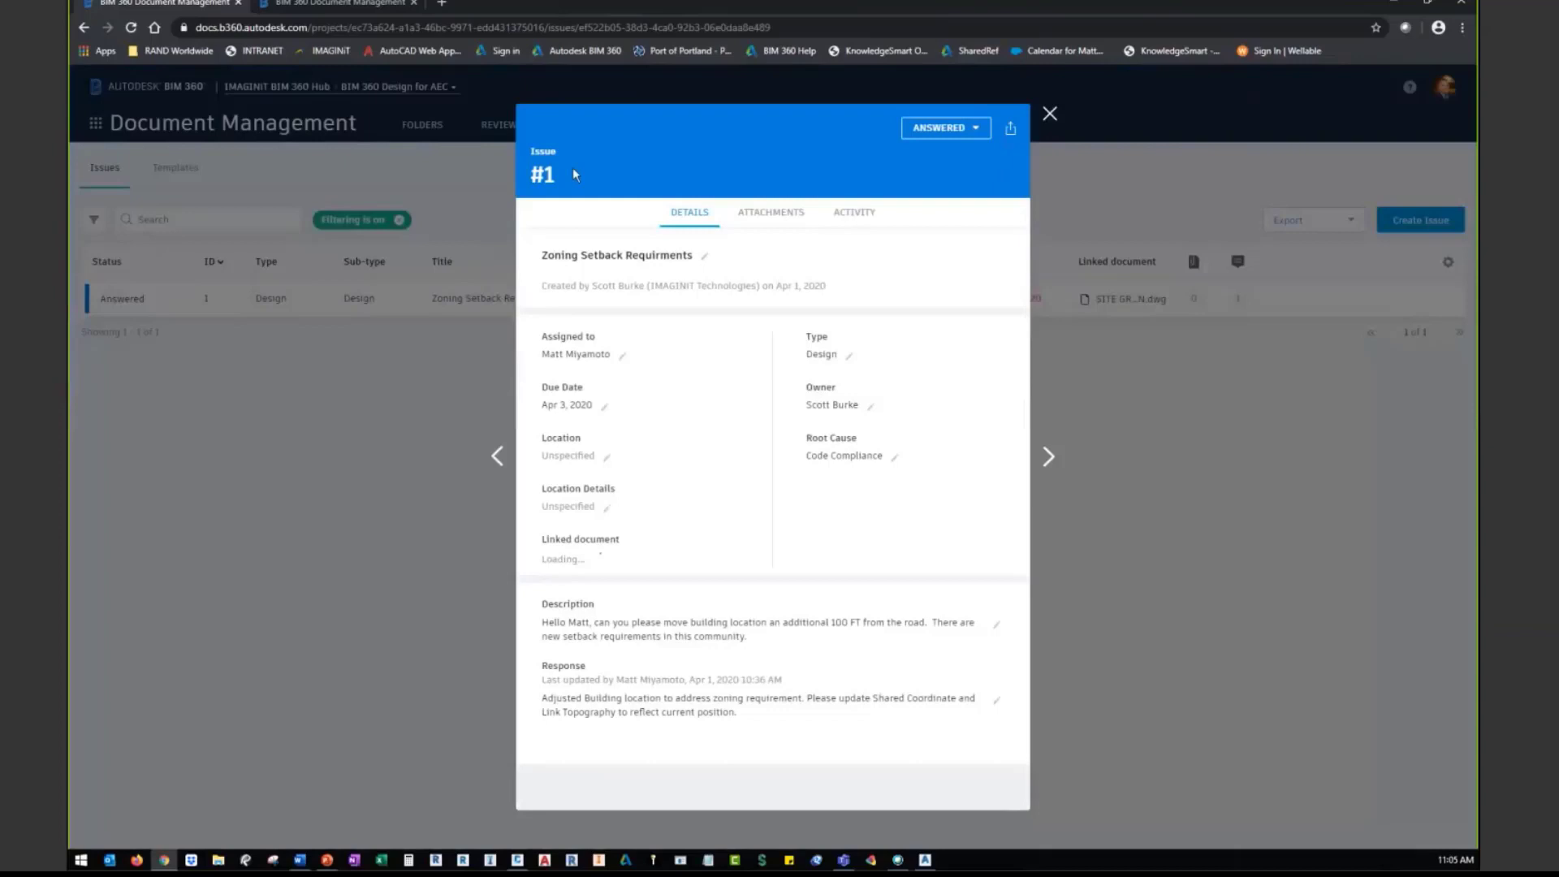
click(946, 127)
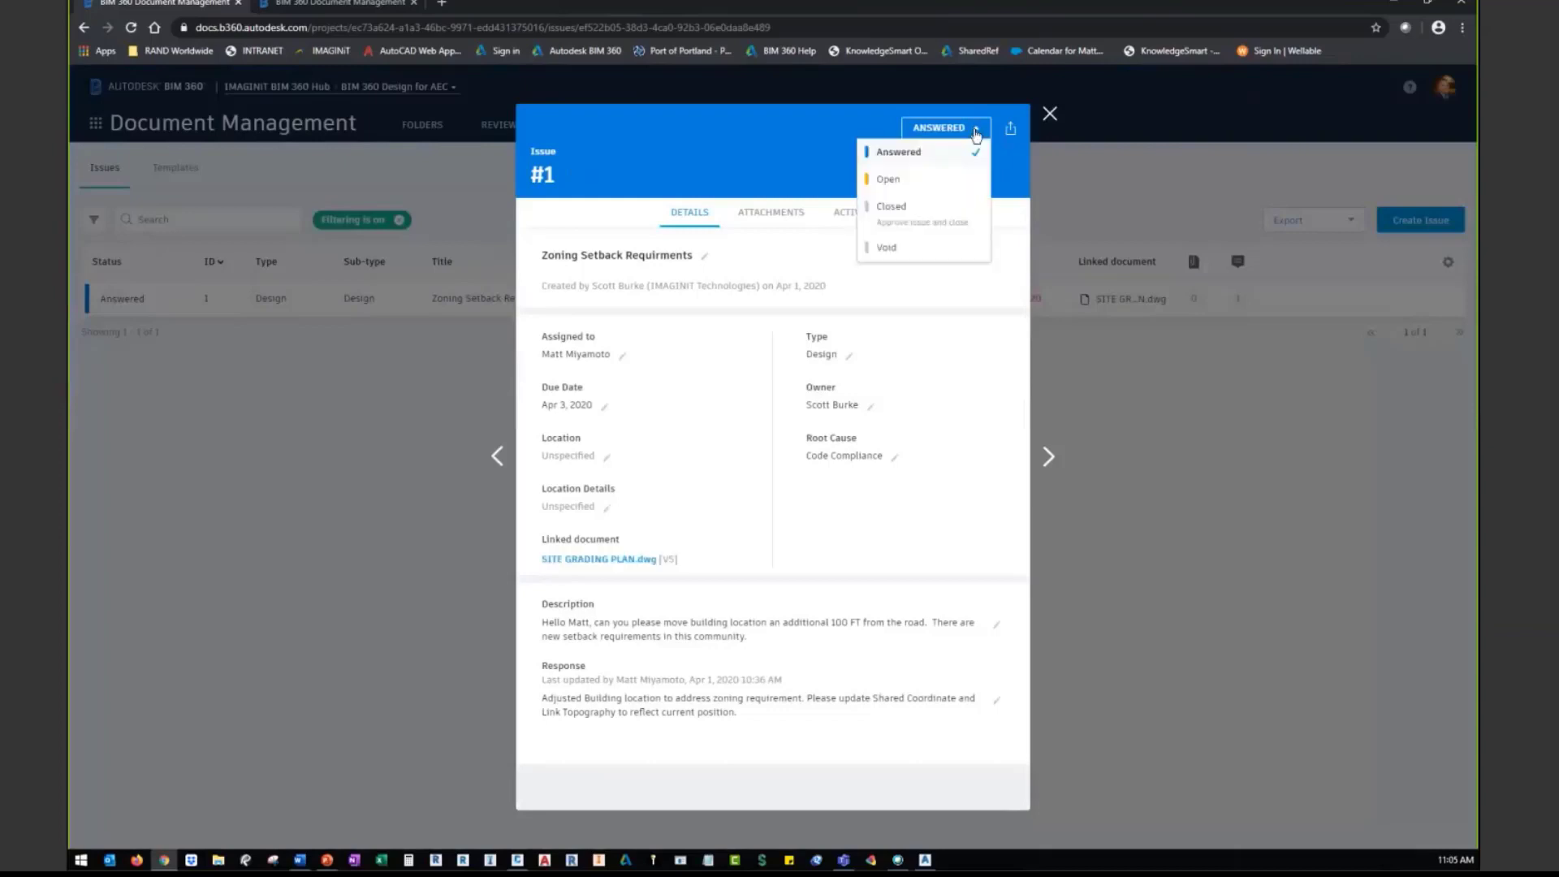
click(937, 154)
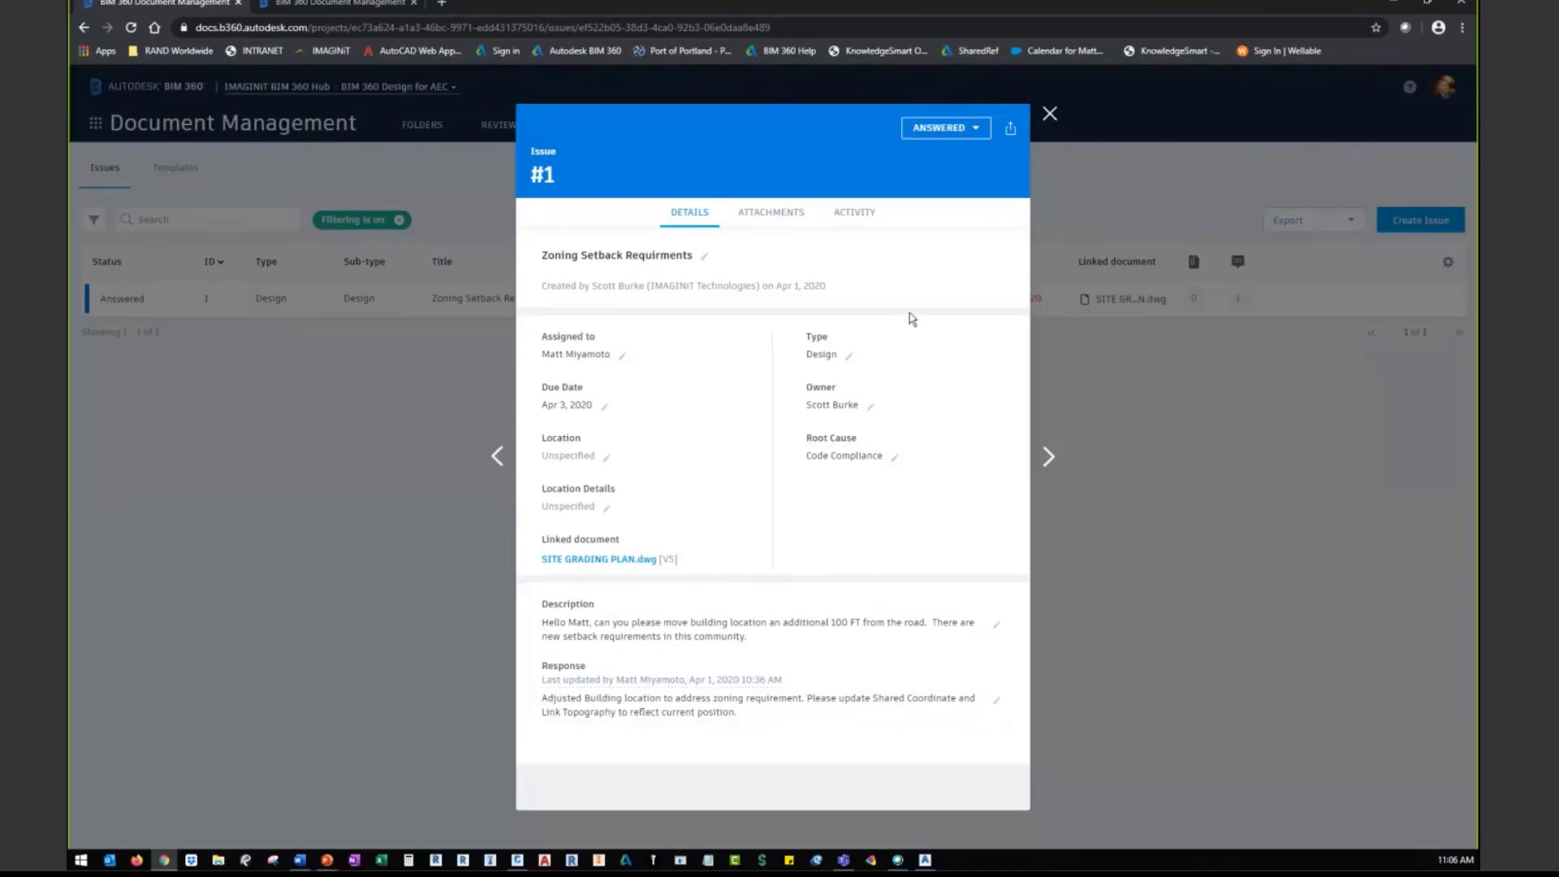
click(1050, 116)
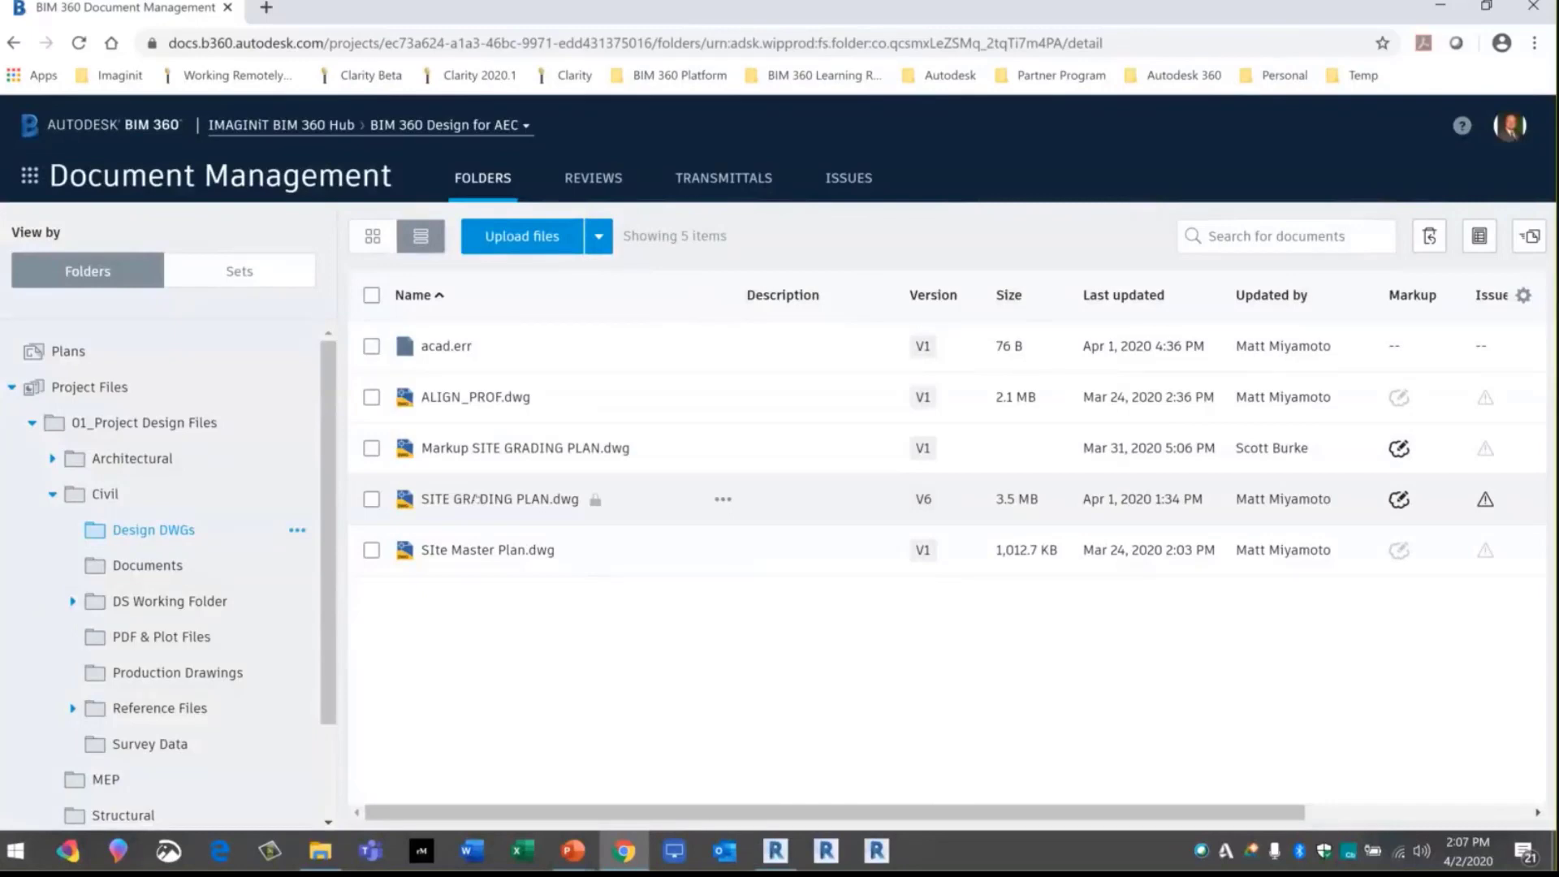
Open SITE GRADING PLAN.dwg, review the pinned issue's status options without changing them, and close the drawing
click(476, 498)
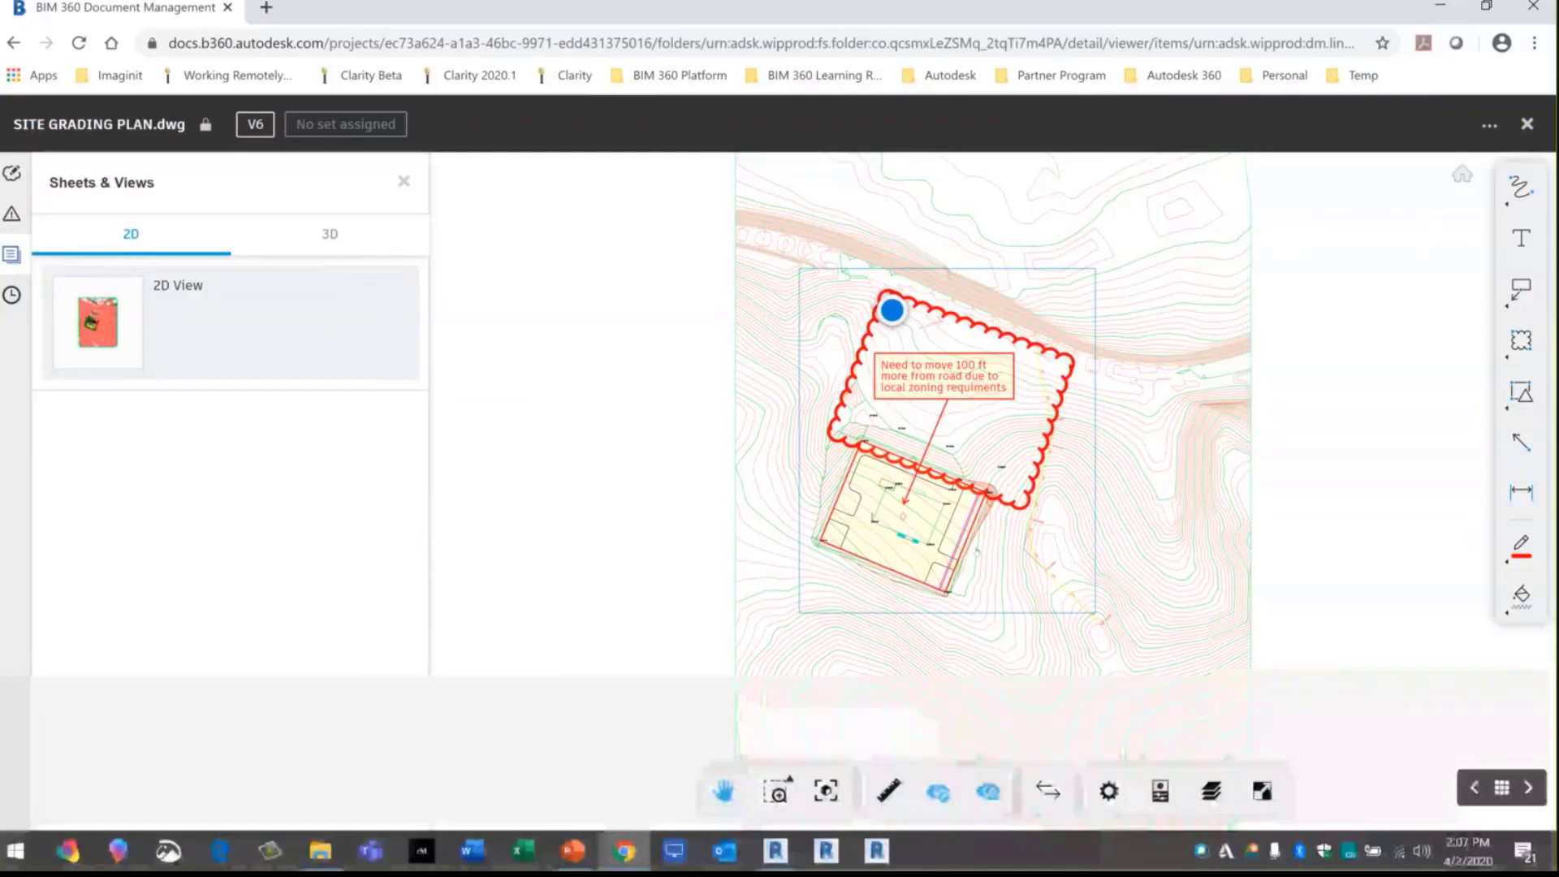
click(311, 244)
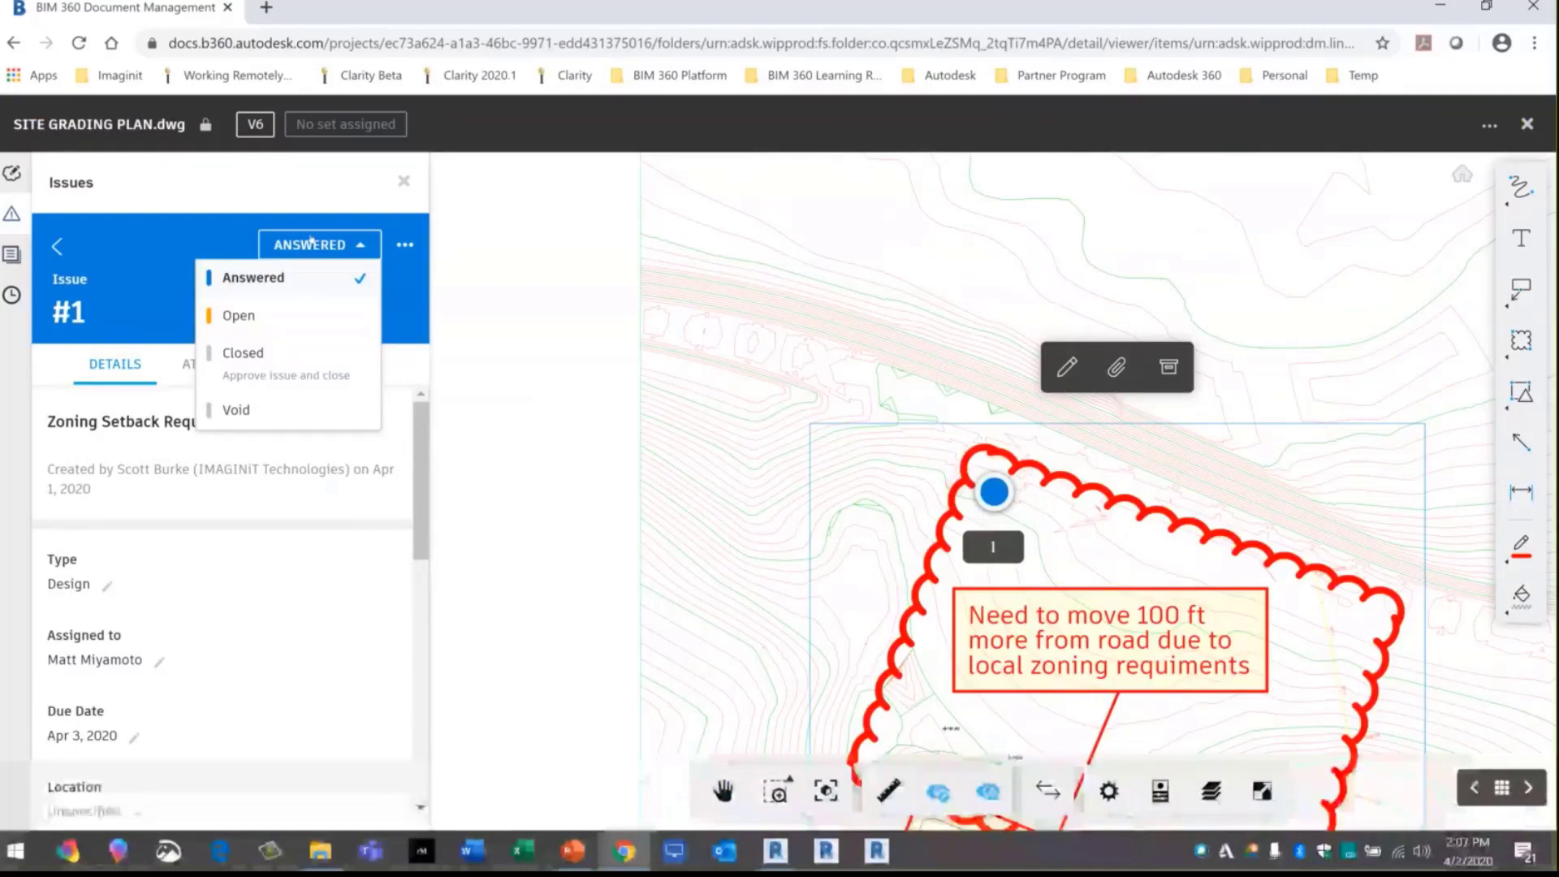
click(625, 572)
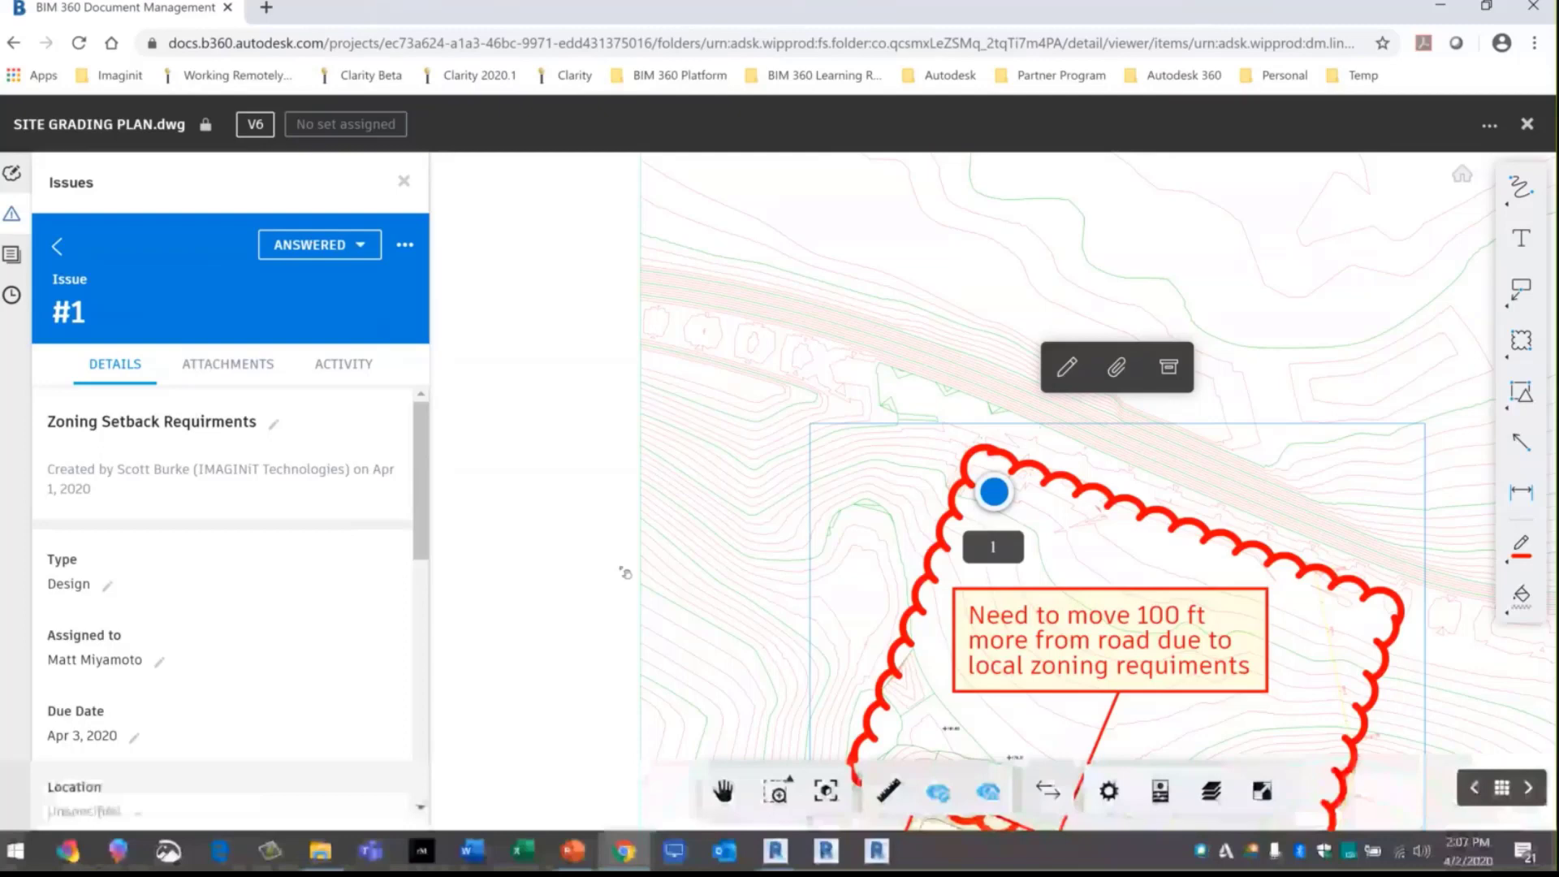
click(1527, 124)
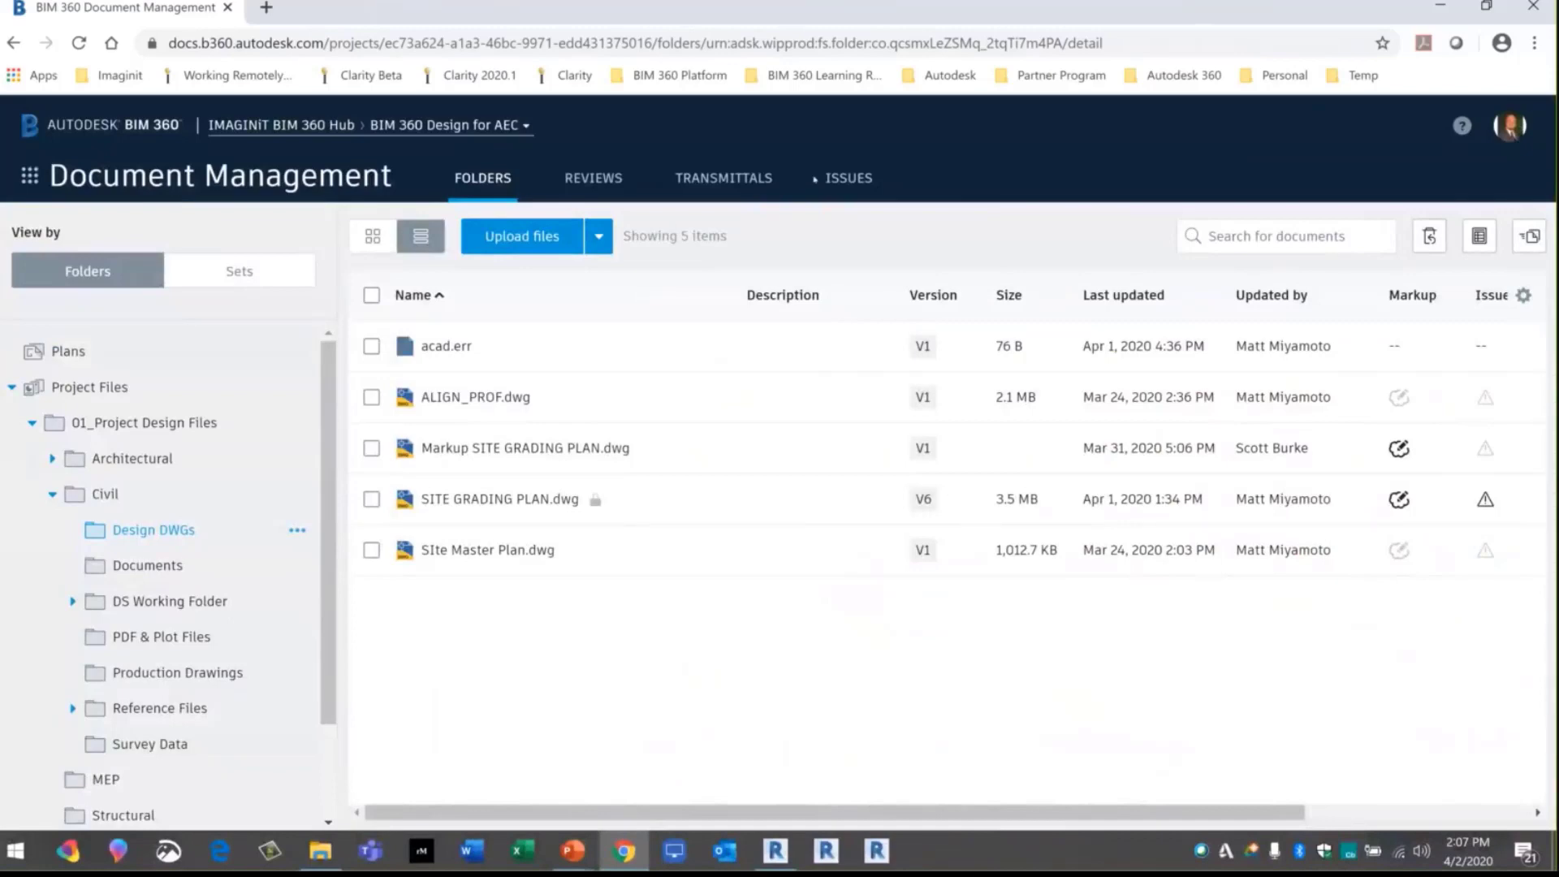
Review the activity history of issue #1 from the project's issues list and return to the project folders
click(848, 180)
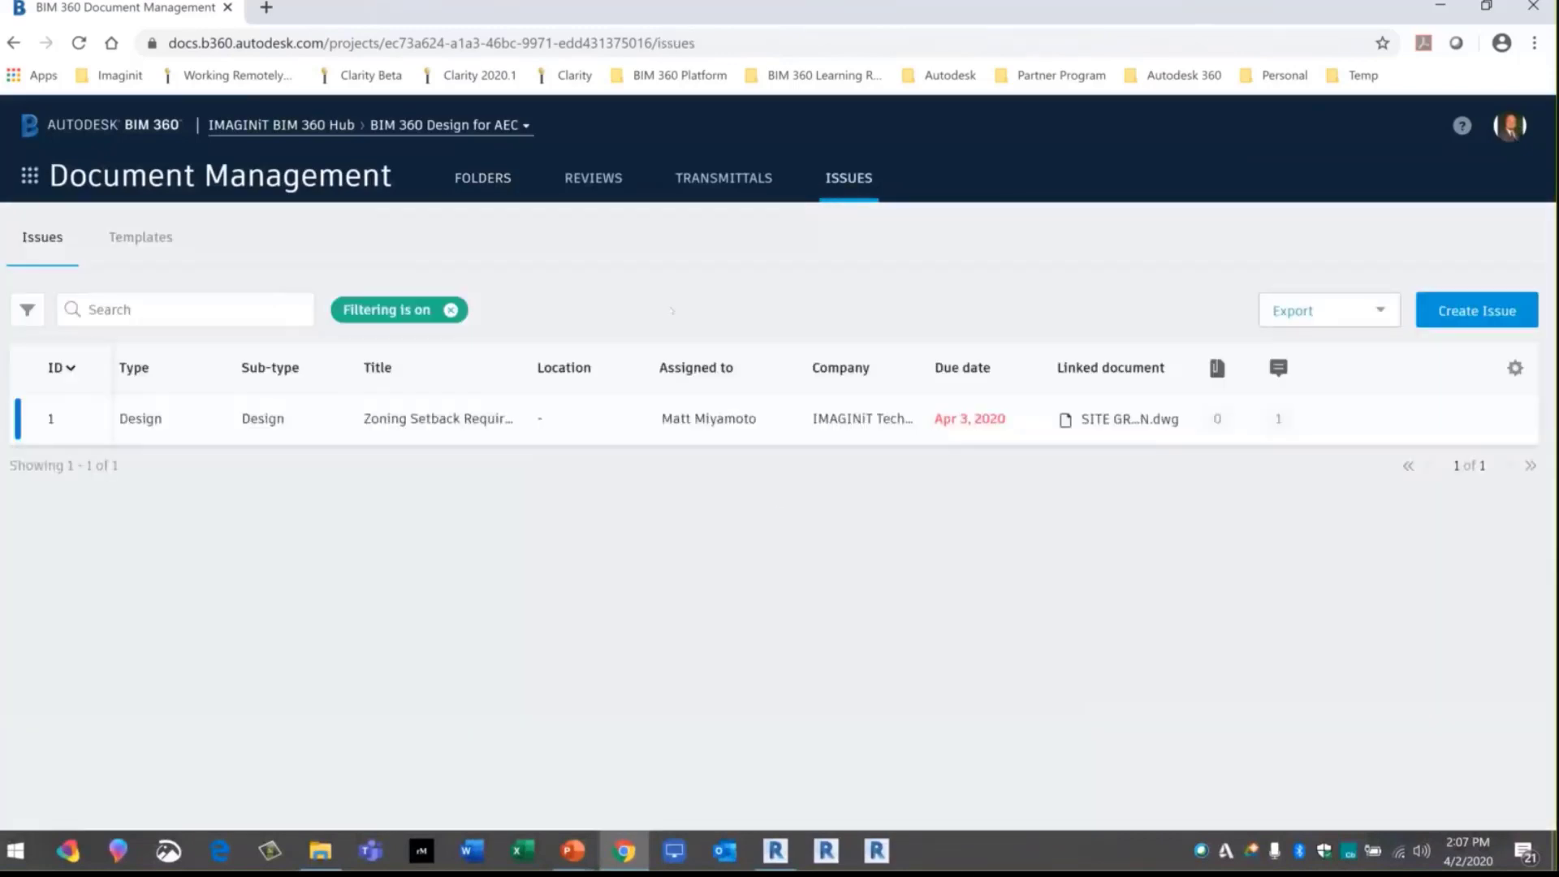
click(457, 419)
click(897, 283)
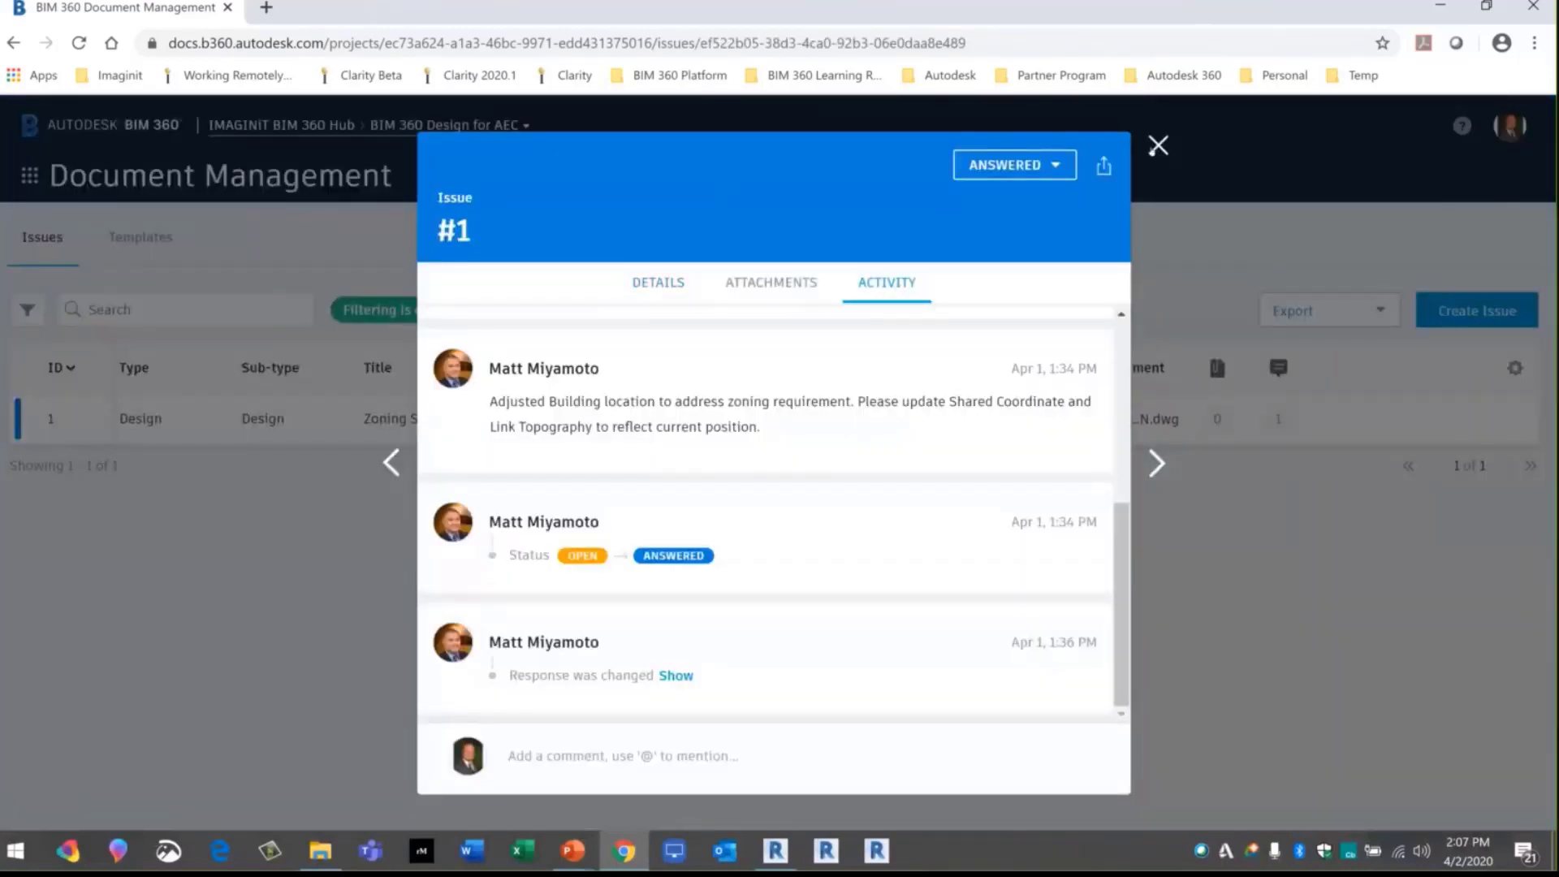
click(1157, 146)
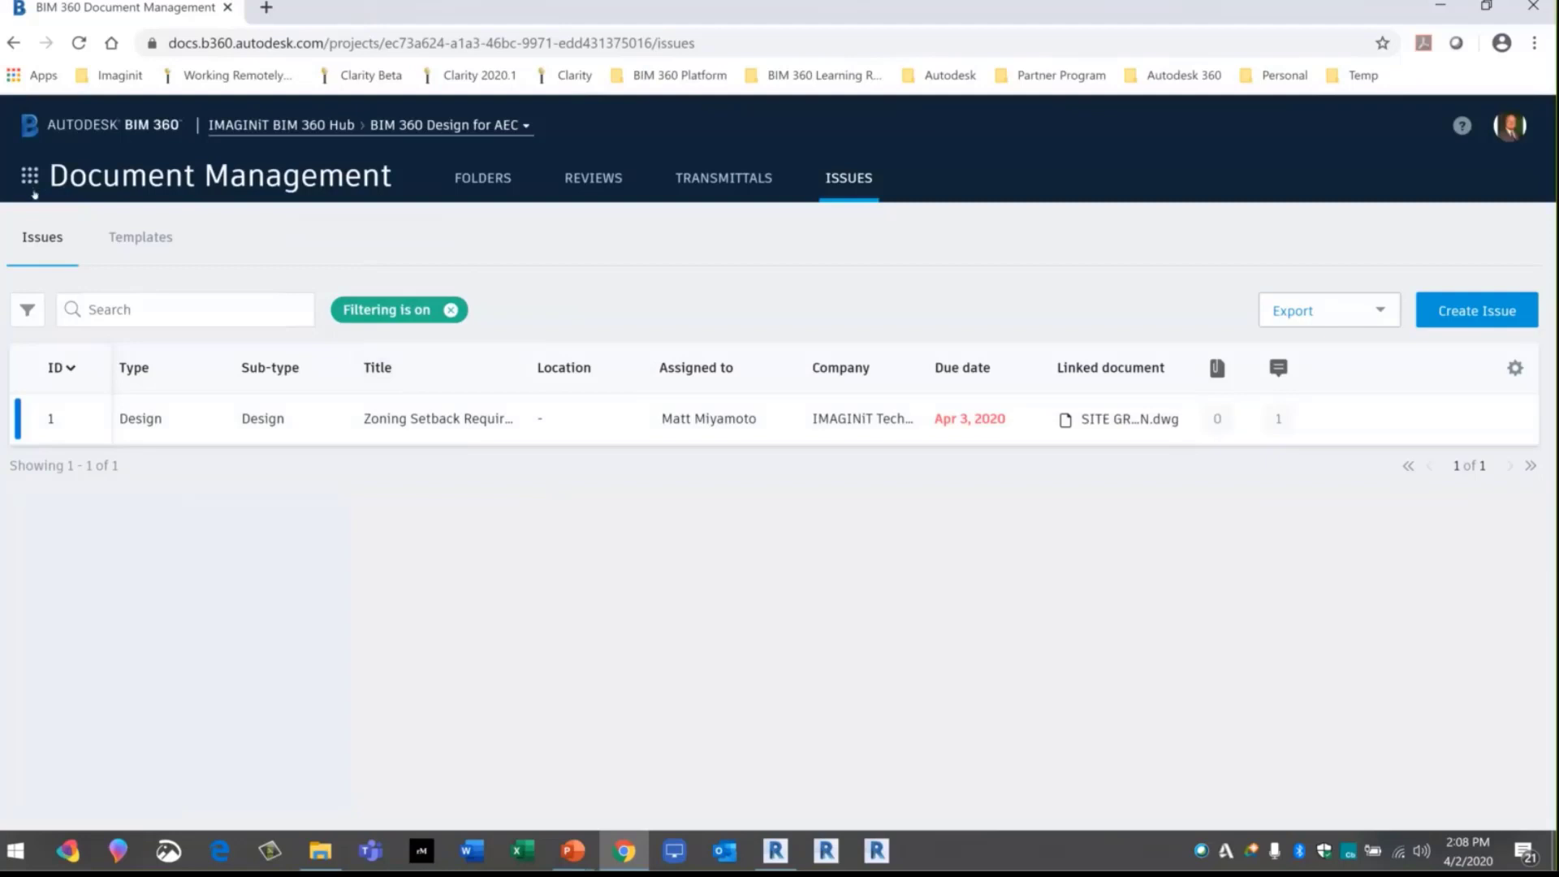
click(482, 177)
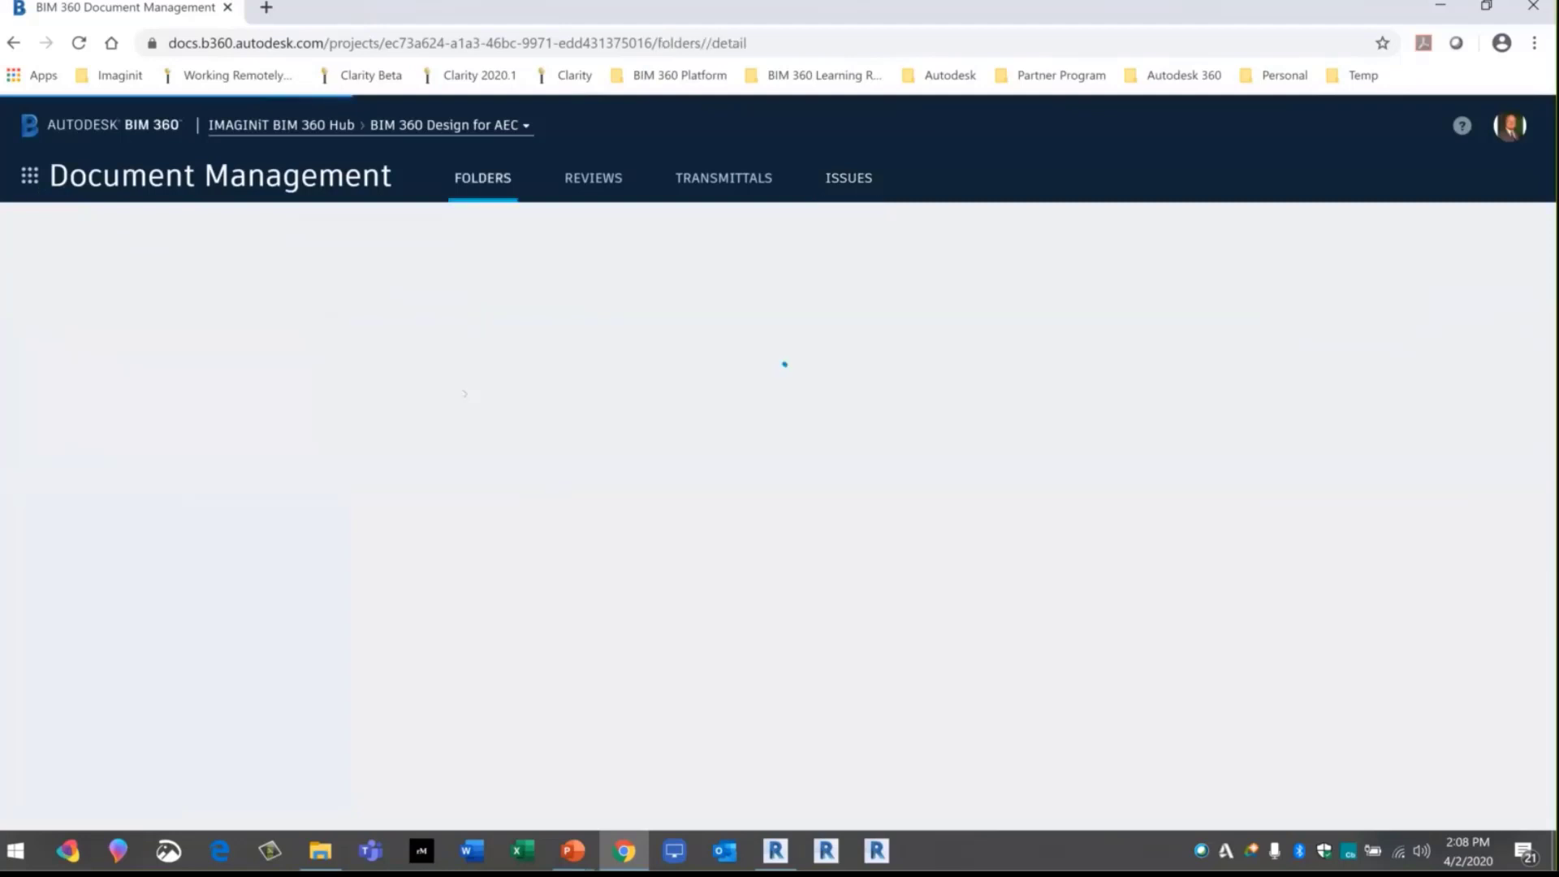
Switch to the PowerPoint slide show, advance it to the "Viewing Other File Types" slide, and return to BIM 360
key(alt+Tab)
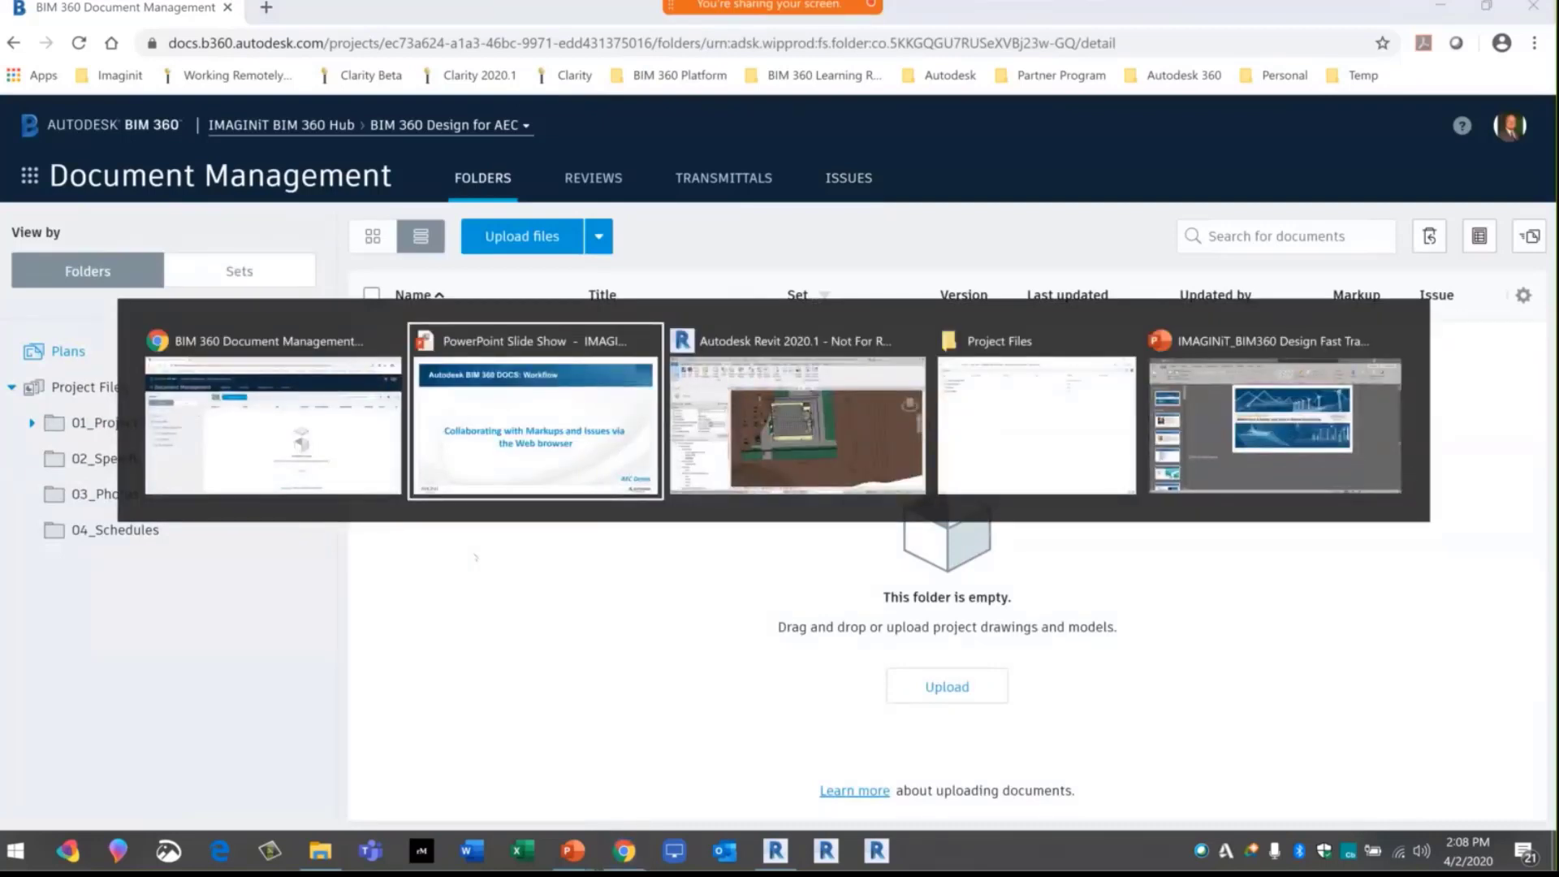
click(473, 553)
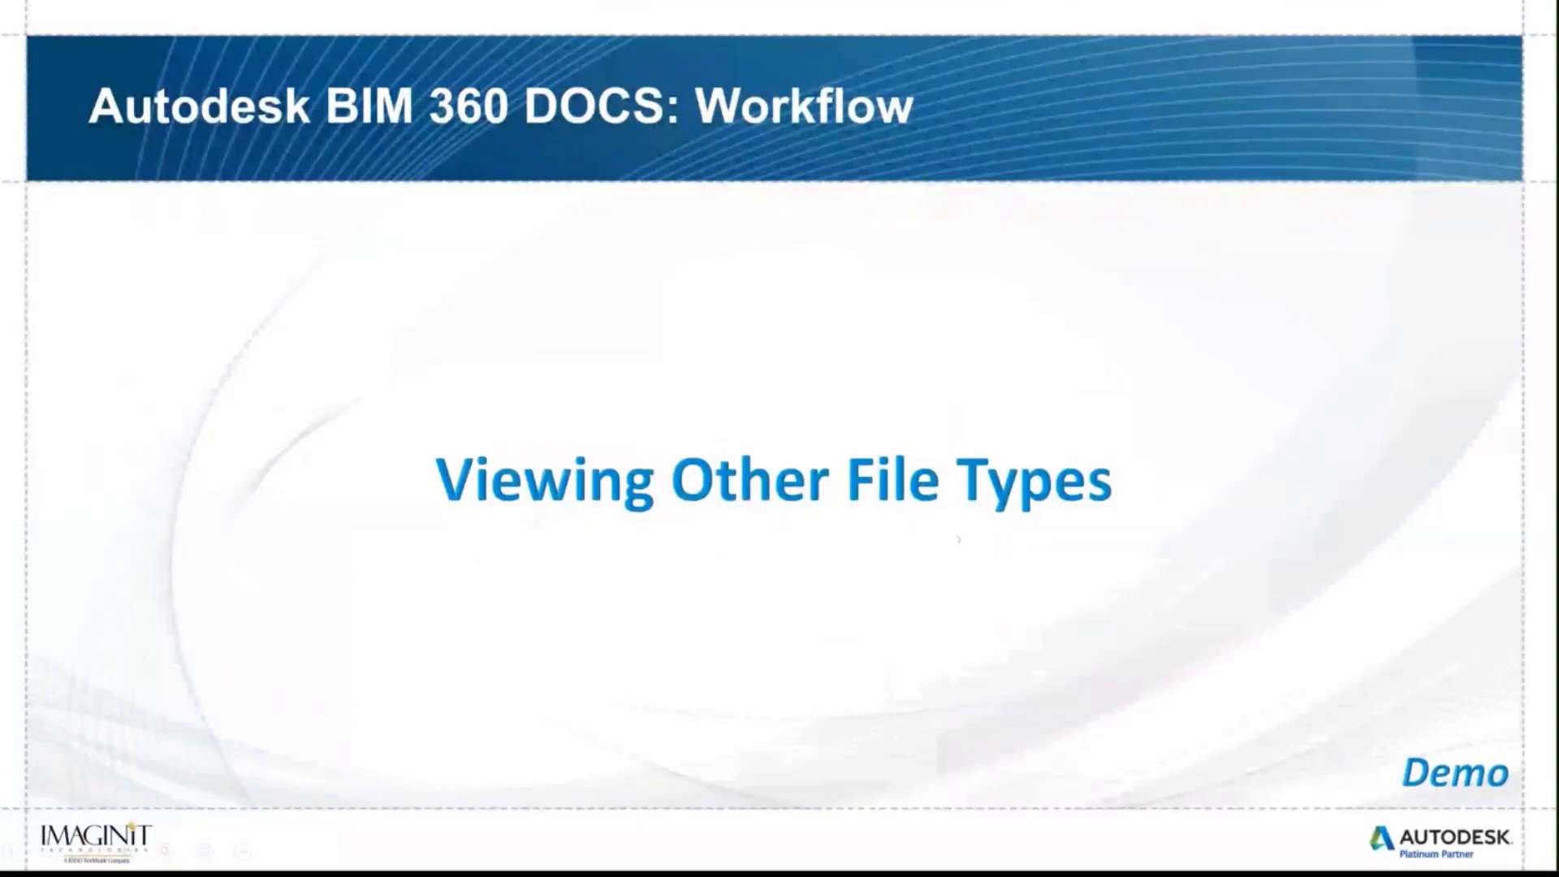
key(alt+Tab)
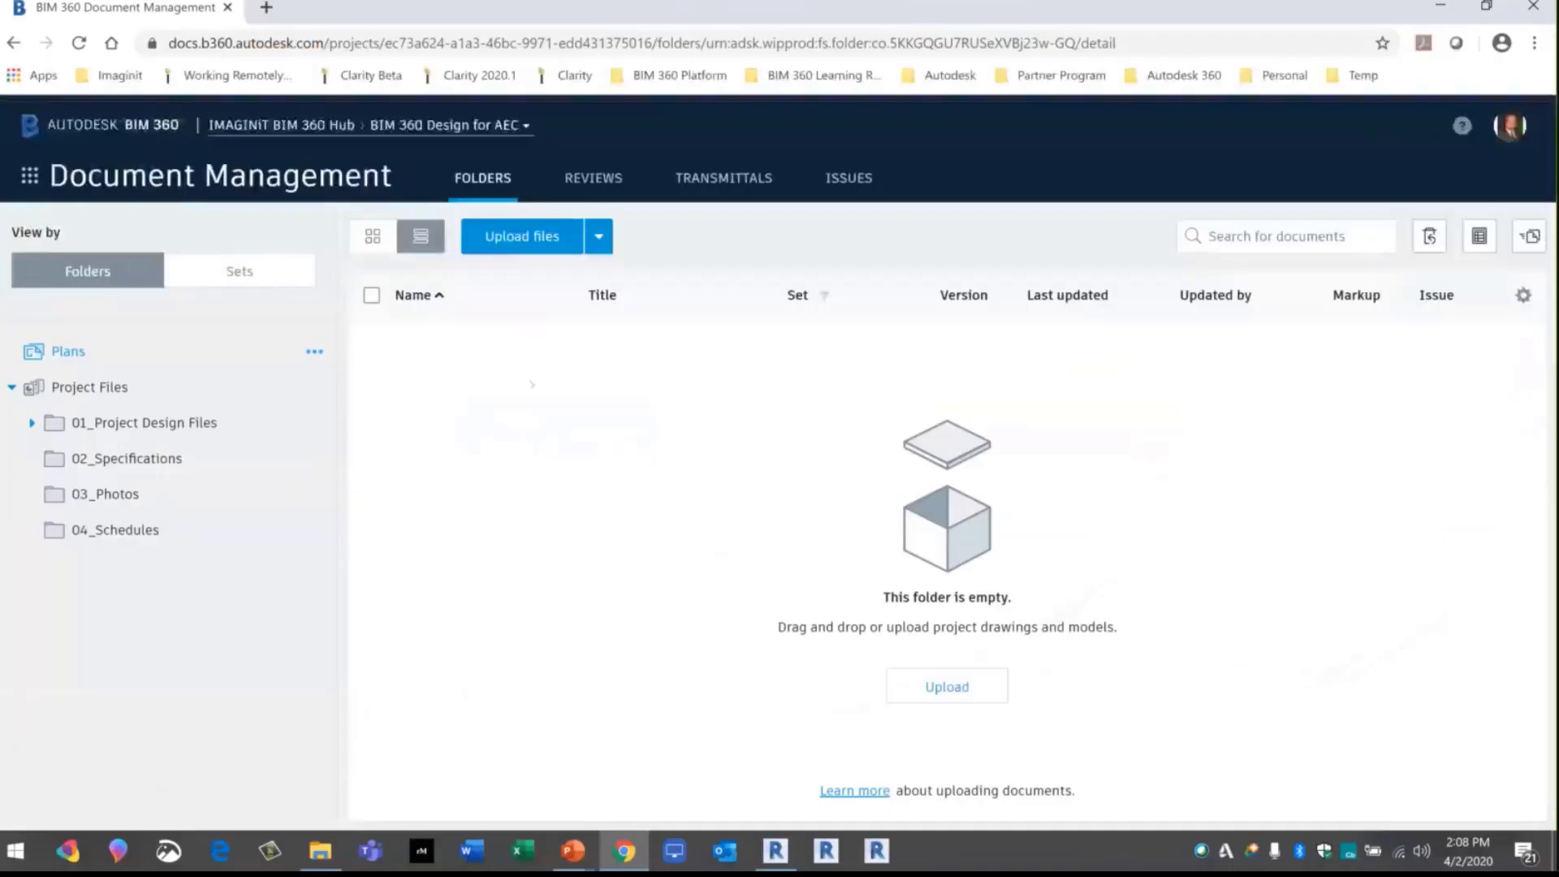
Open the 03_Photos project folder and display its files as thumbnails
click(143, 423)
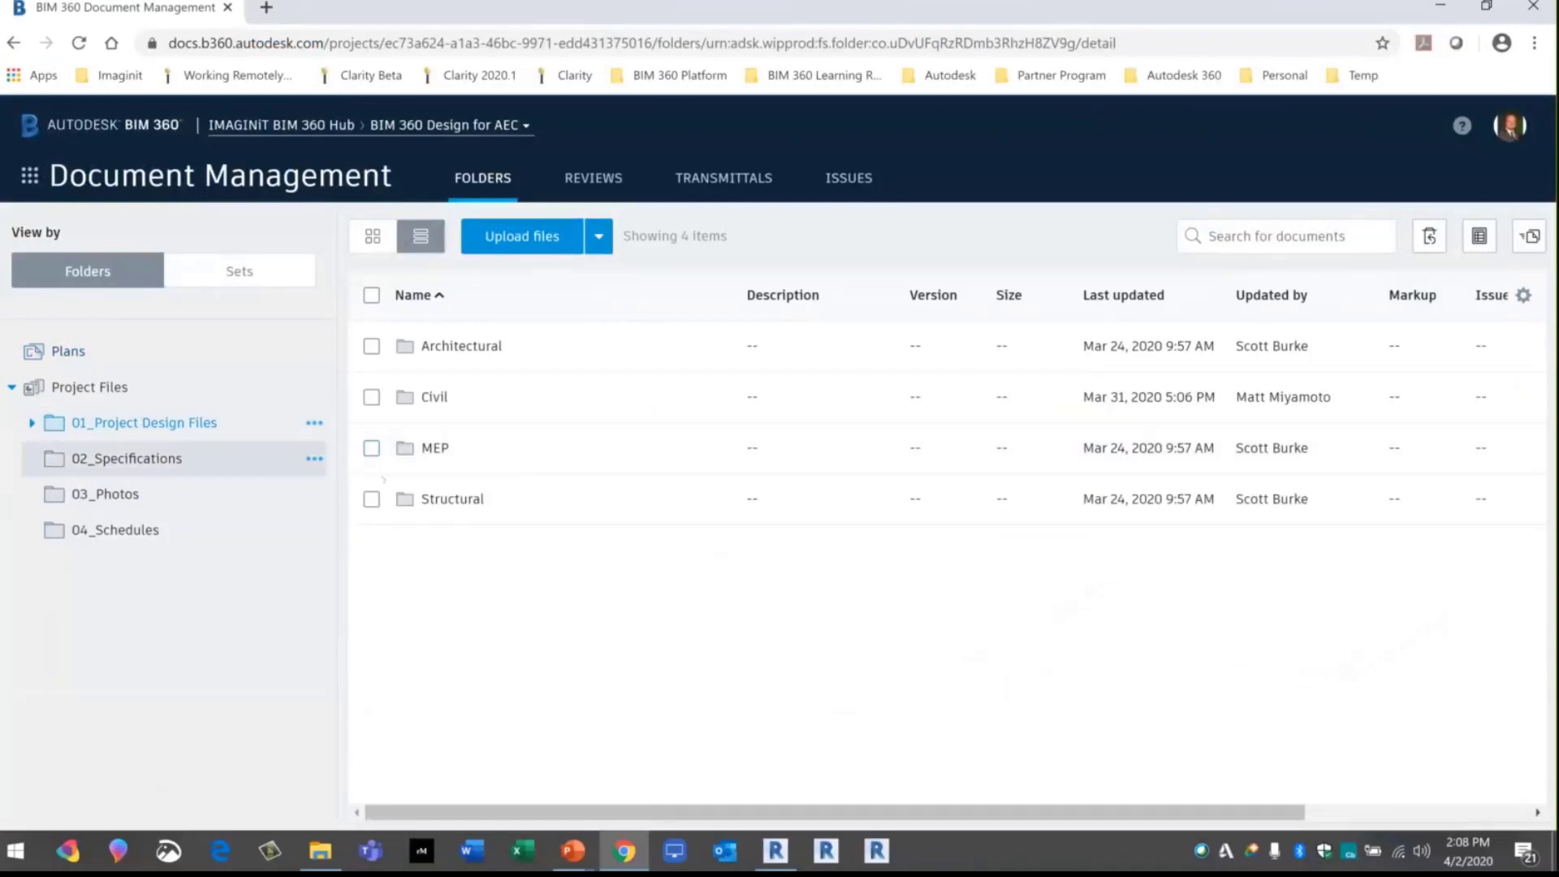
click(105, 494)
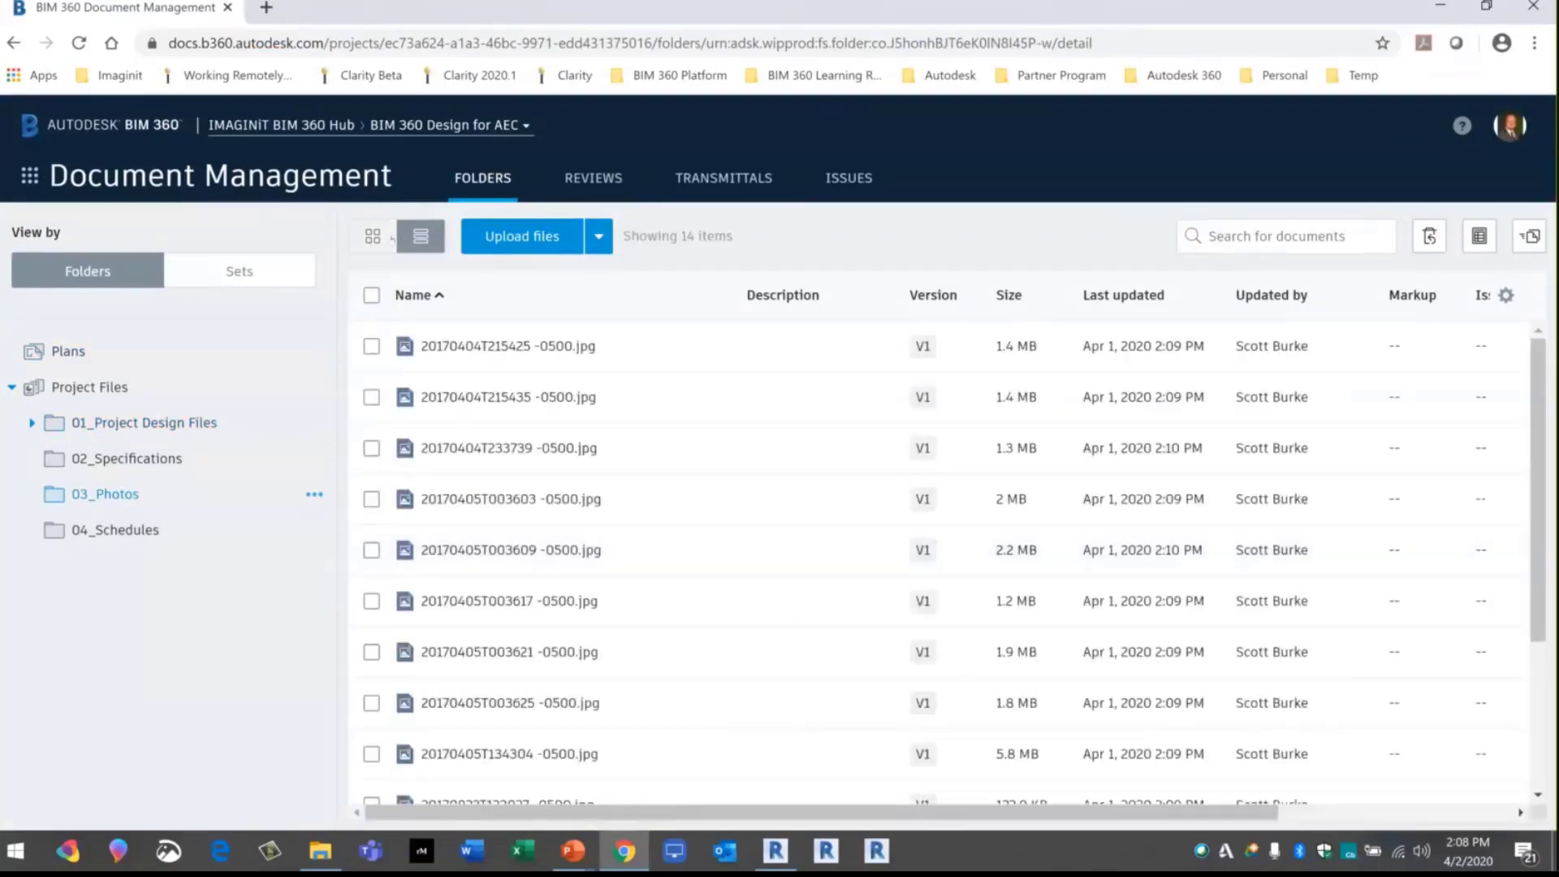
click(382, 237)
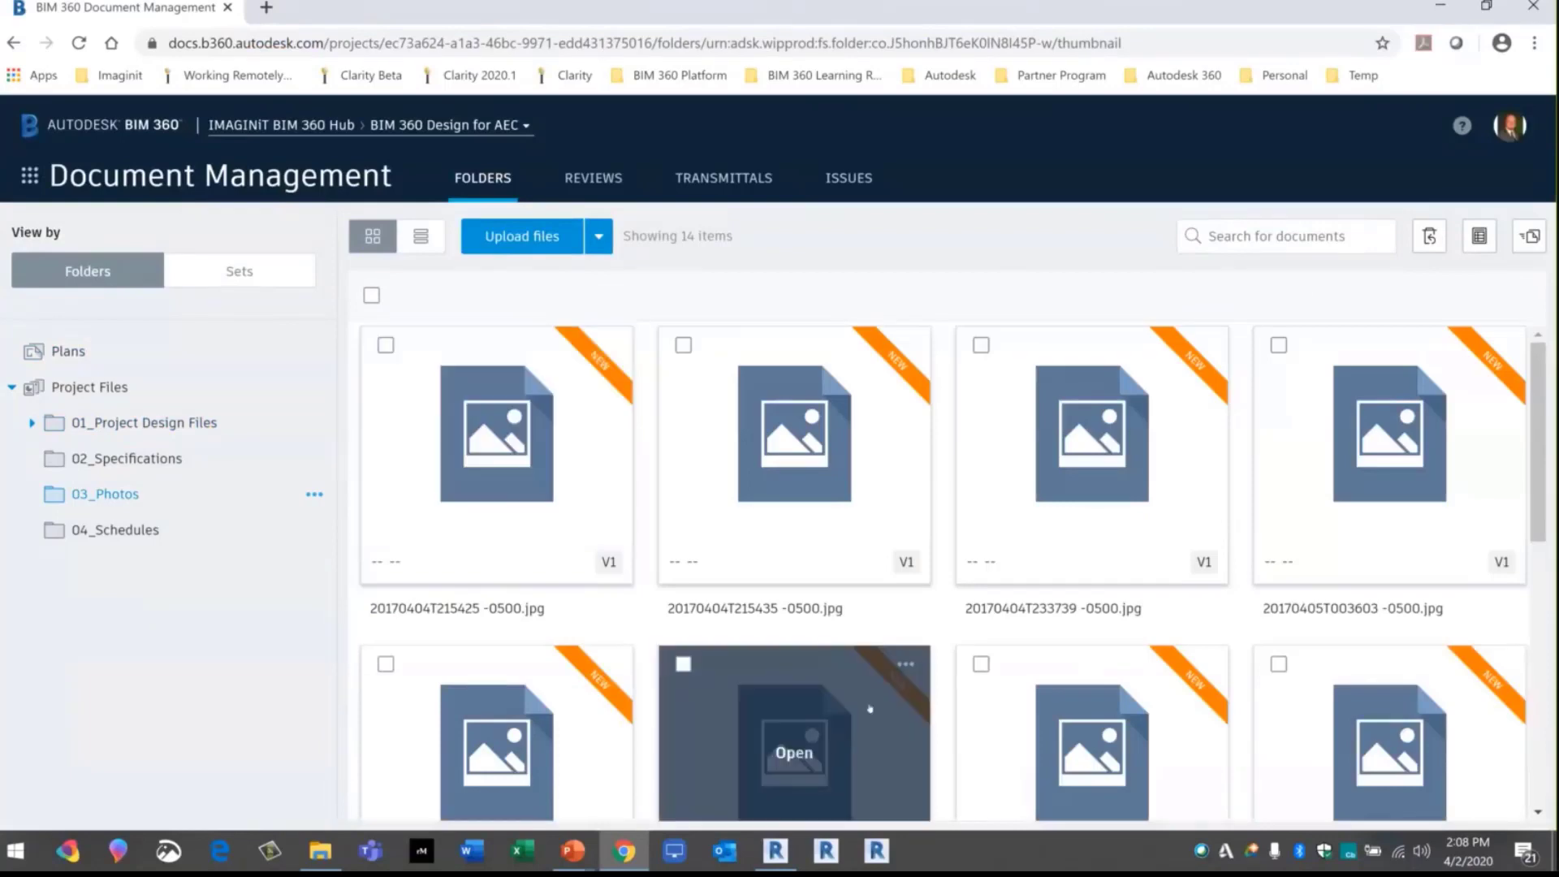
Browse the photo thumbnails, view 20170822T123027 -0500.jpg full size, and close it
scroll(945, 627, down, 5)
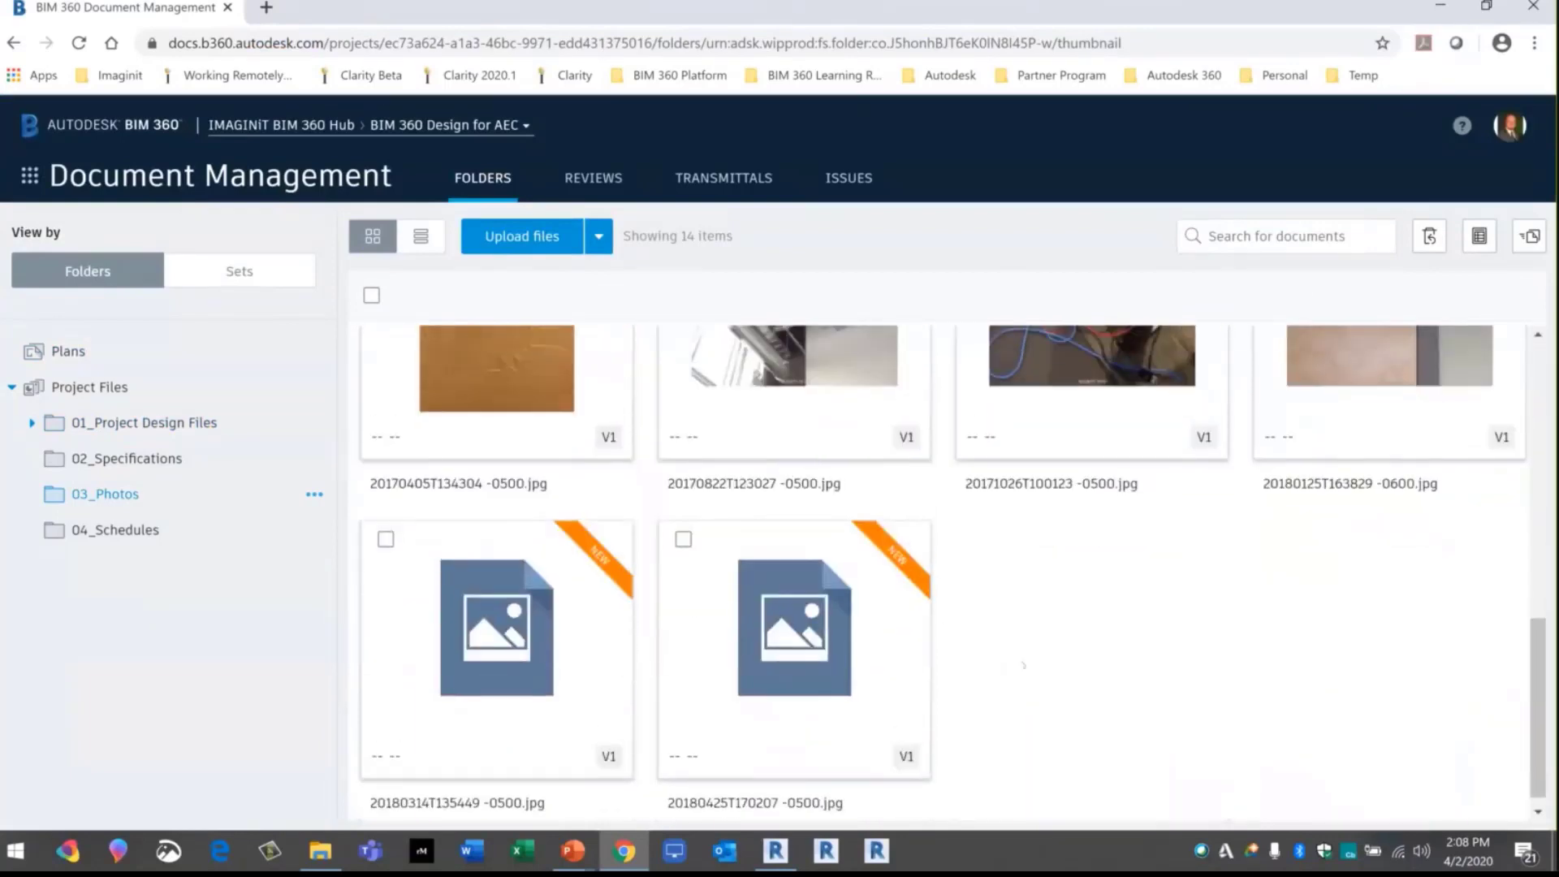
scroll(1023, 665, up, 8)
click(794, 699)
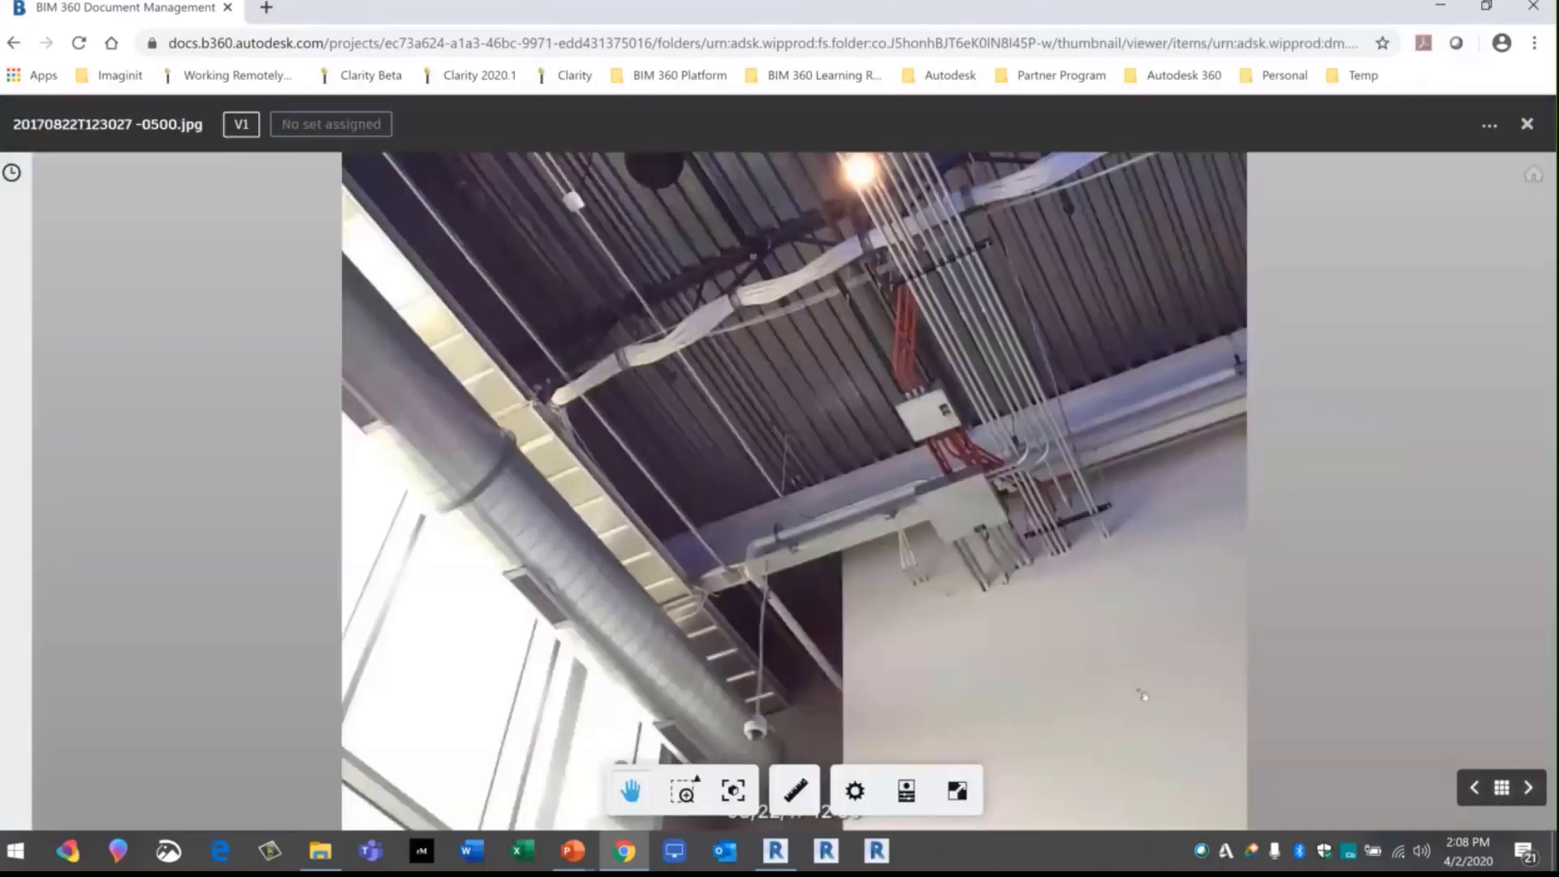
click(1527, 125)
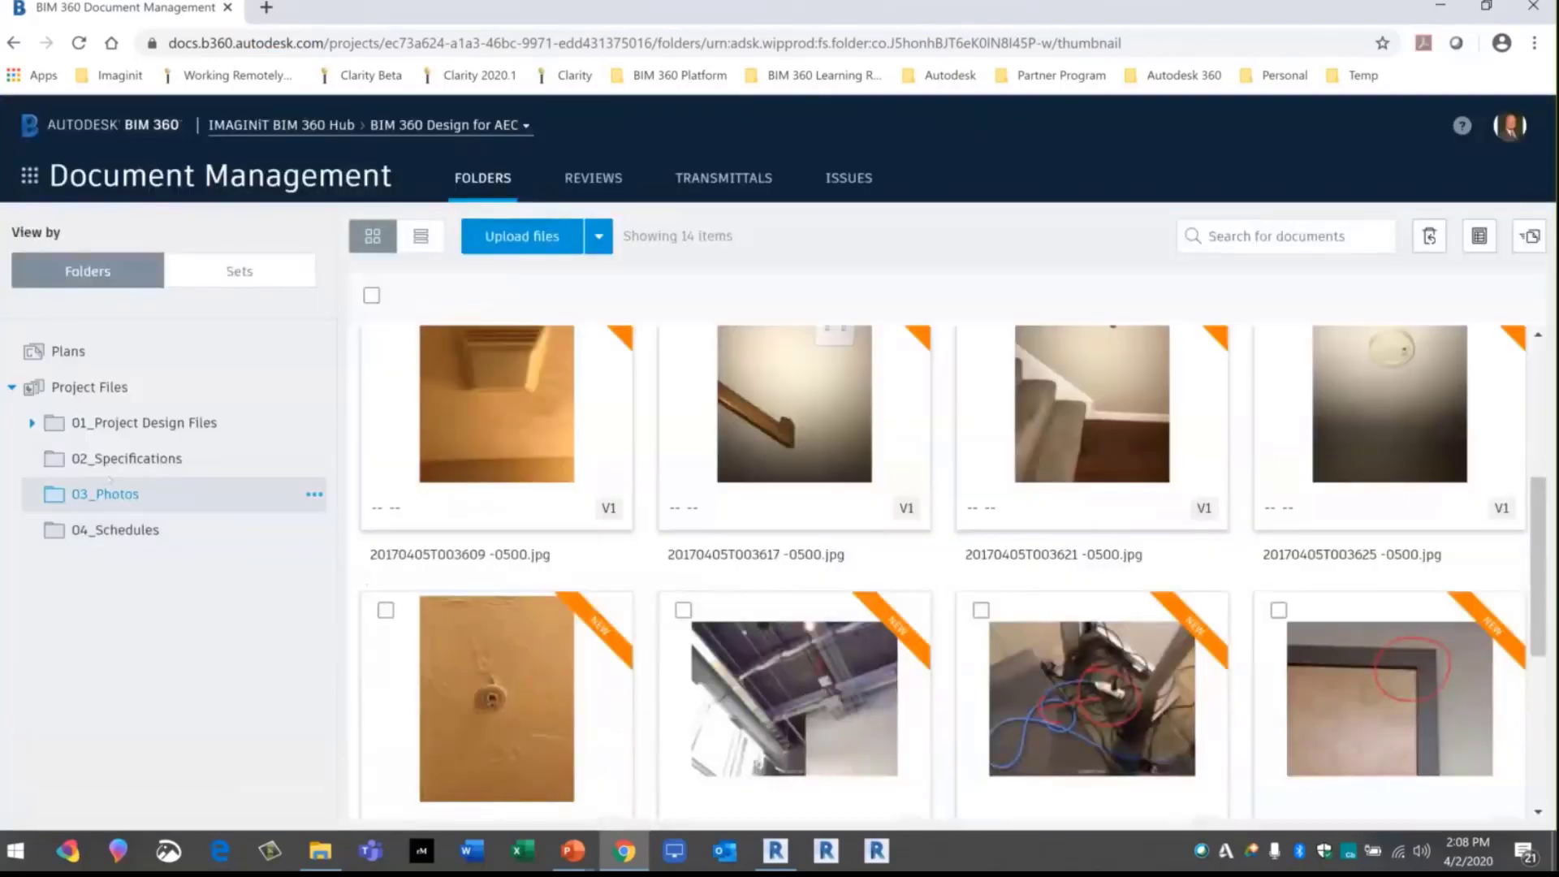
Open the 02_Specifications folder, view the first Simplex 4007ES Word specification, and close it
click(115, 461)
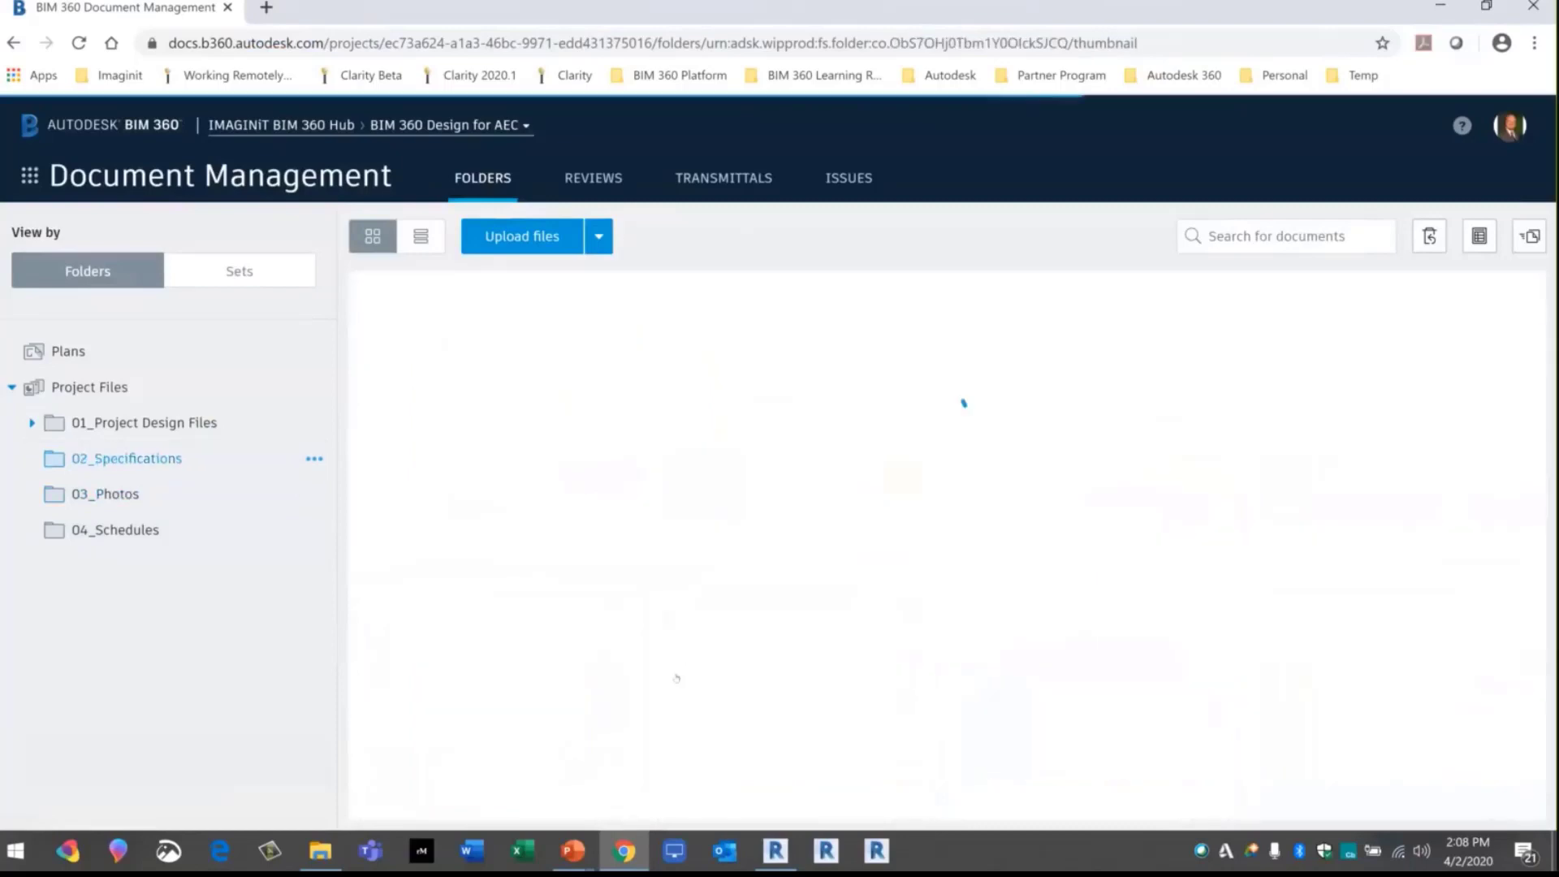
click(512, 435)
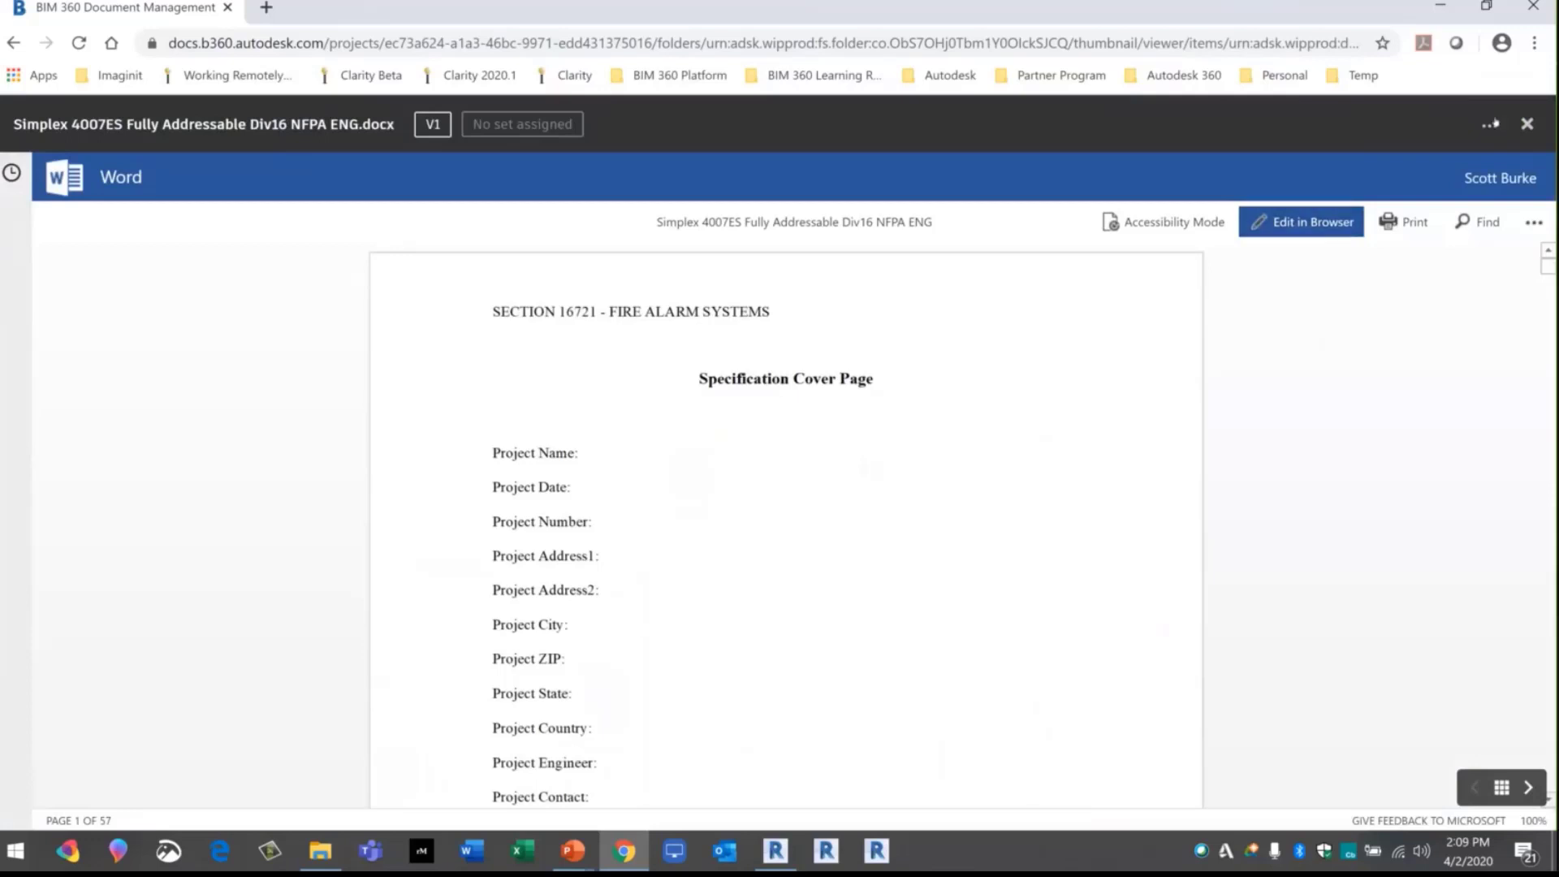
click(1527, 124)
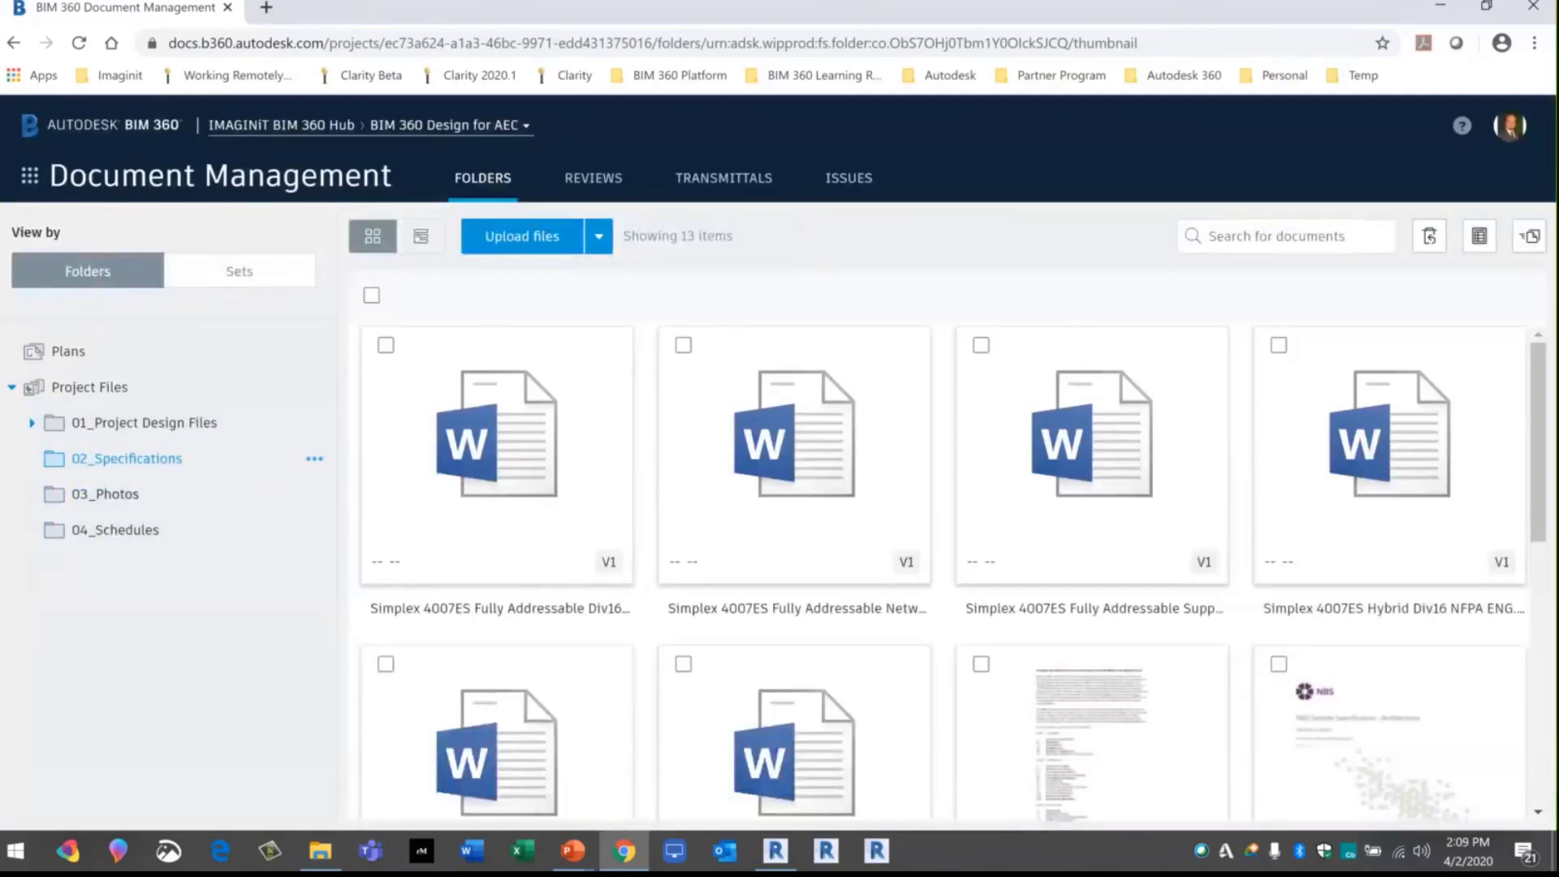
Show the specifications as a list, browse the pages of Spec - Otline Mechanical Systems.pdf, close it, and look through the file list
click(420, 235)
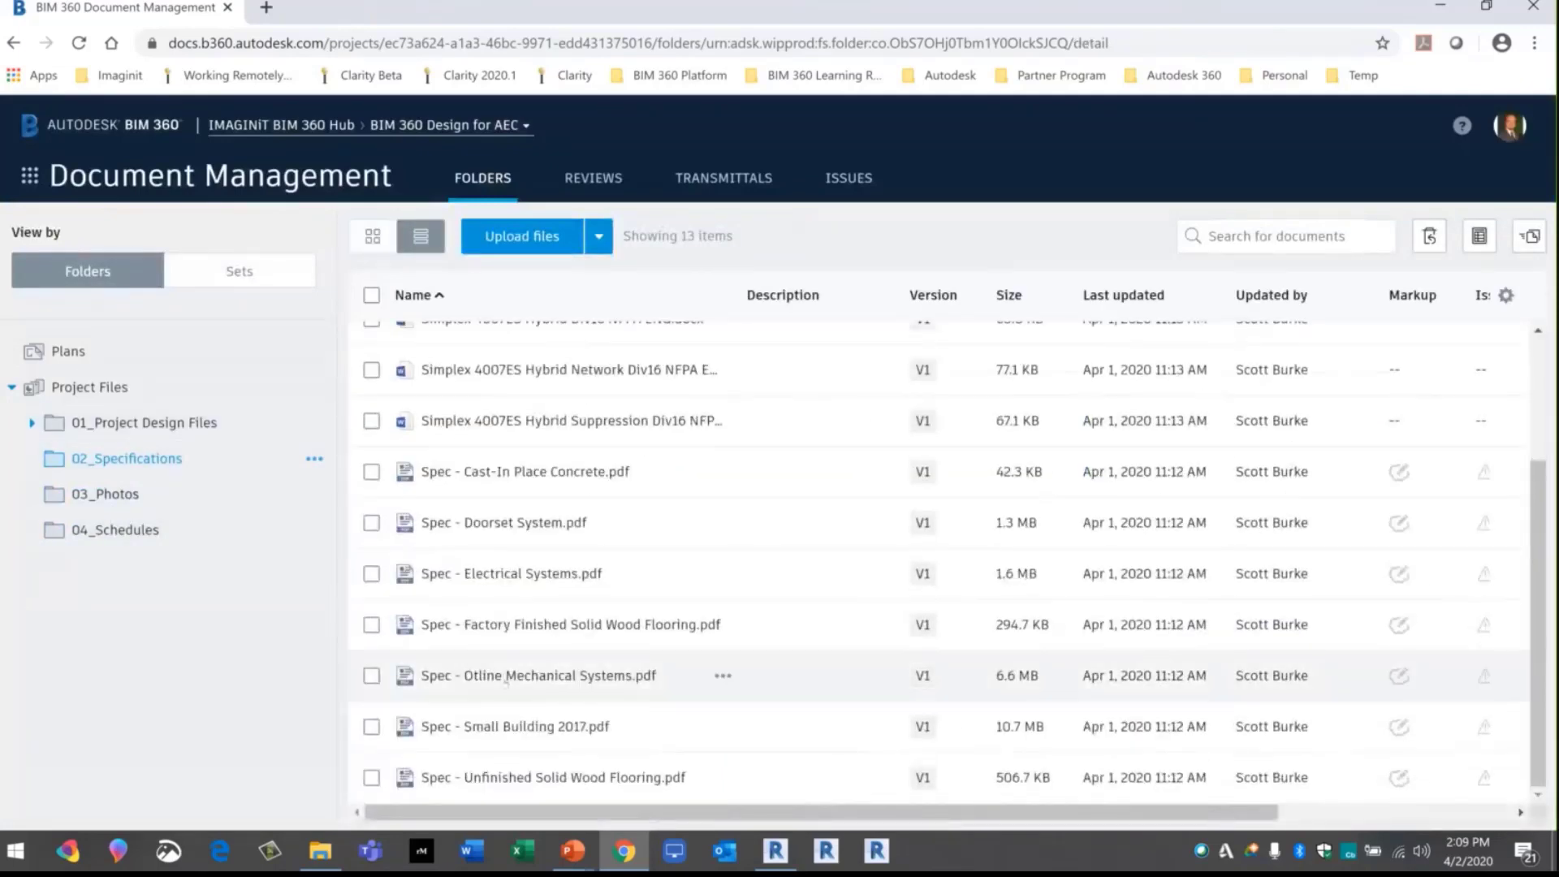
click(510, 675)
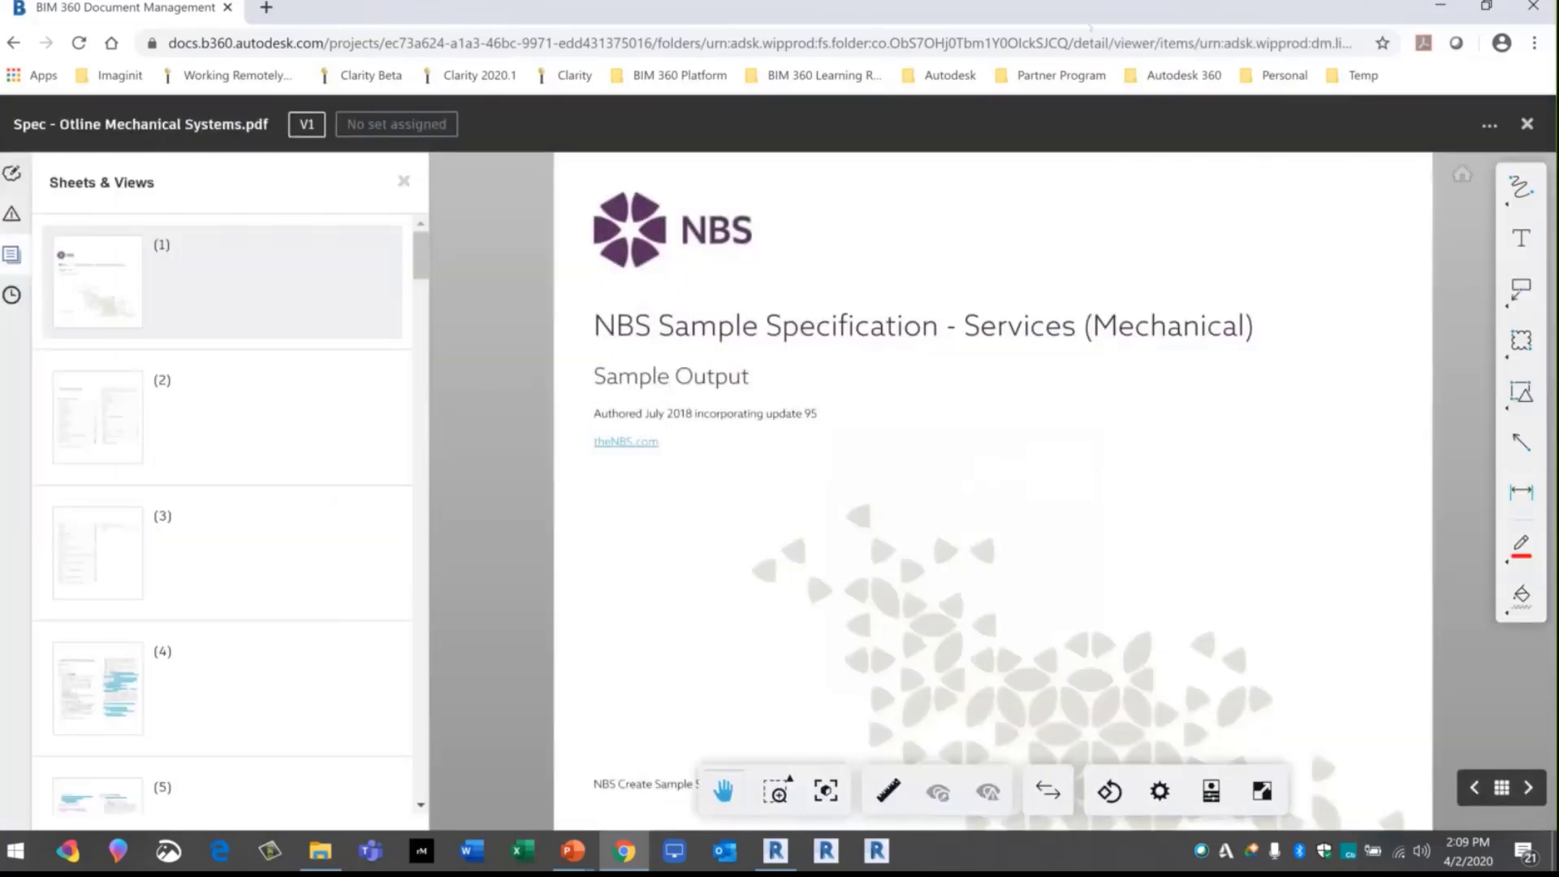
scroll(221, 474, down, 8)
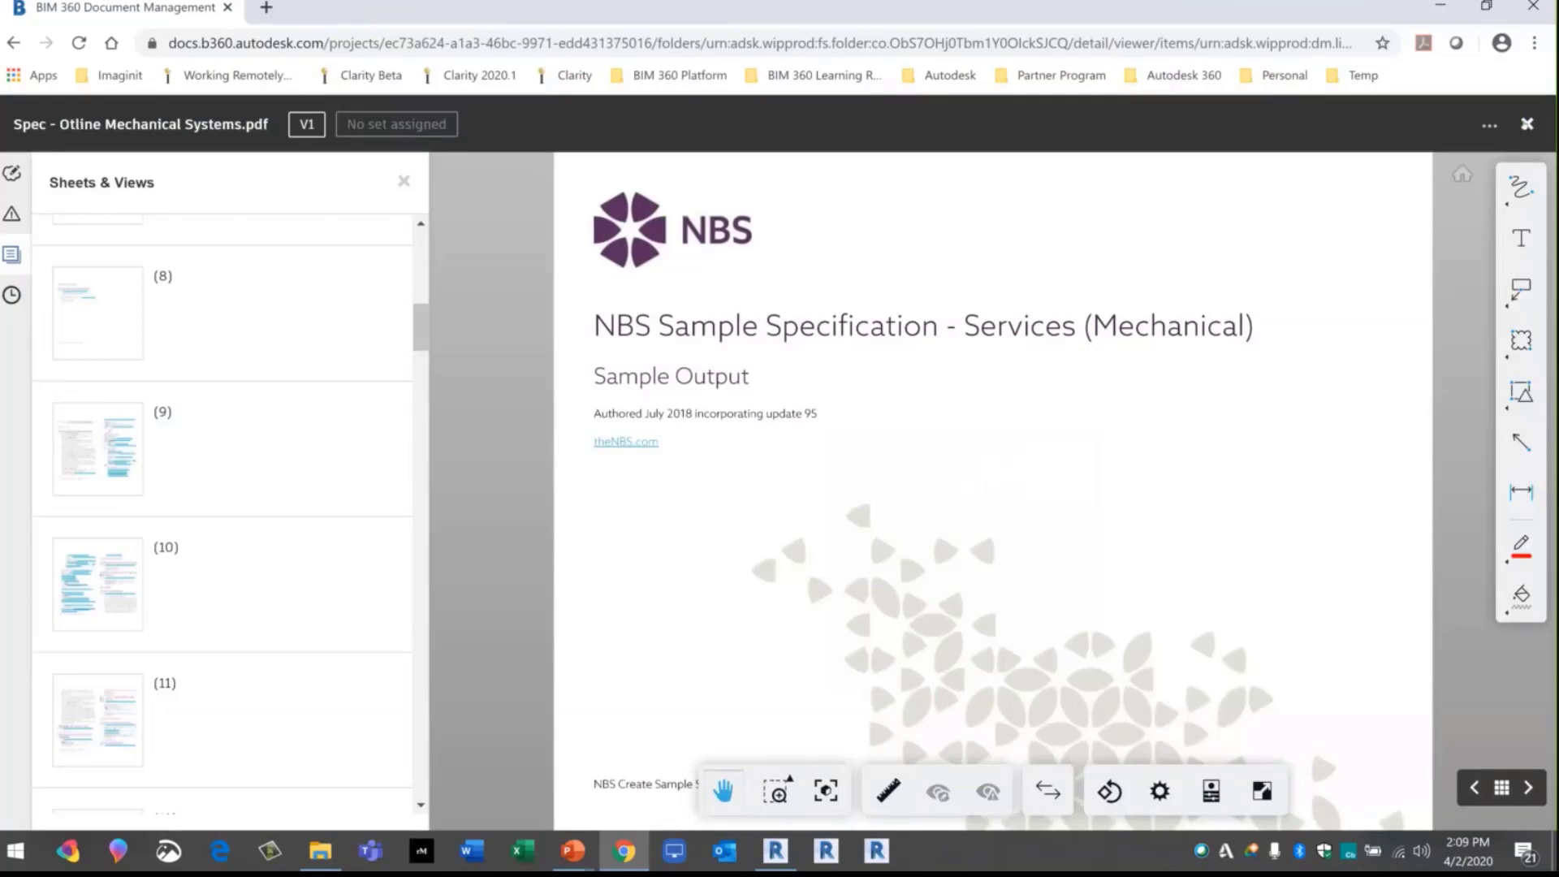
click(1527, 123)
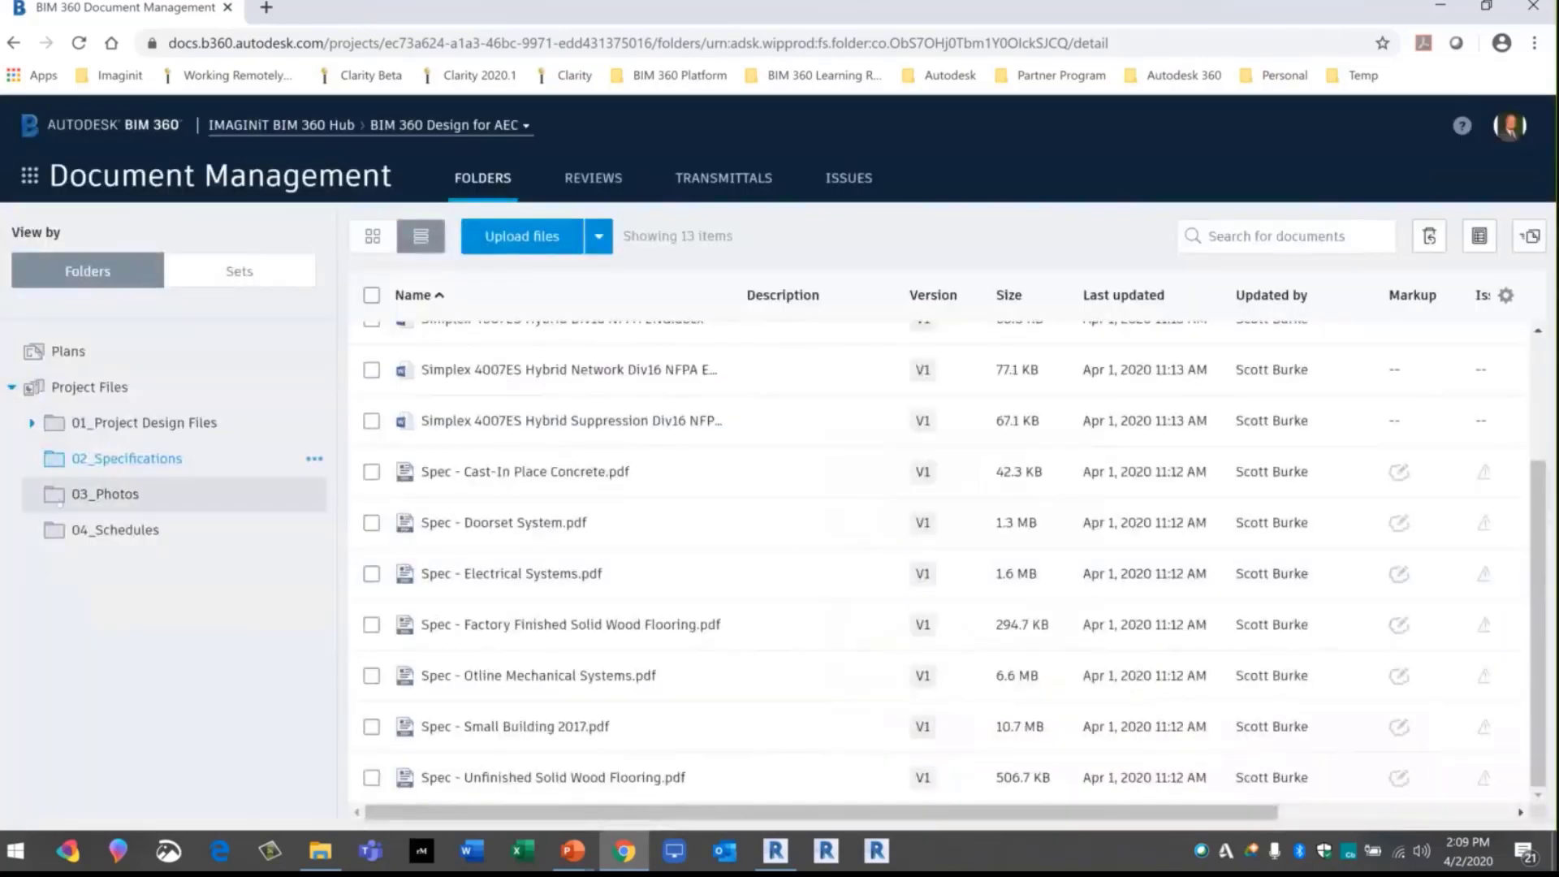
scroll(487, 639, up, 3)
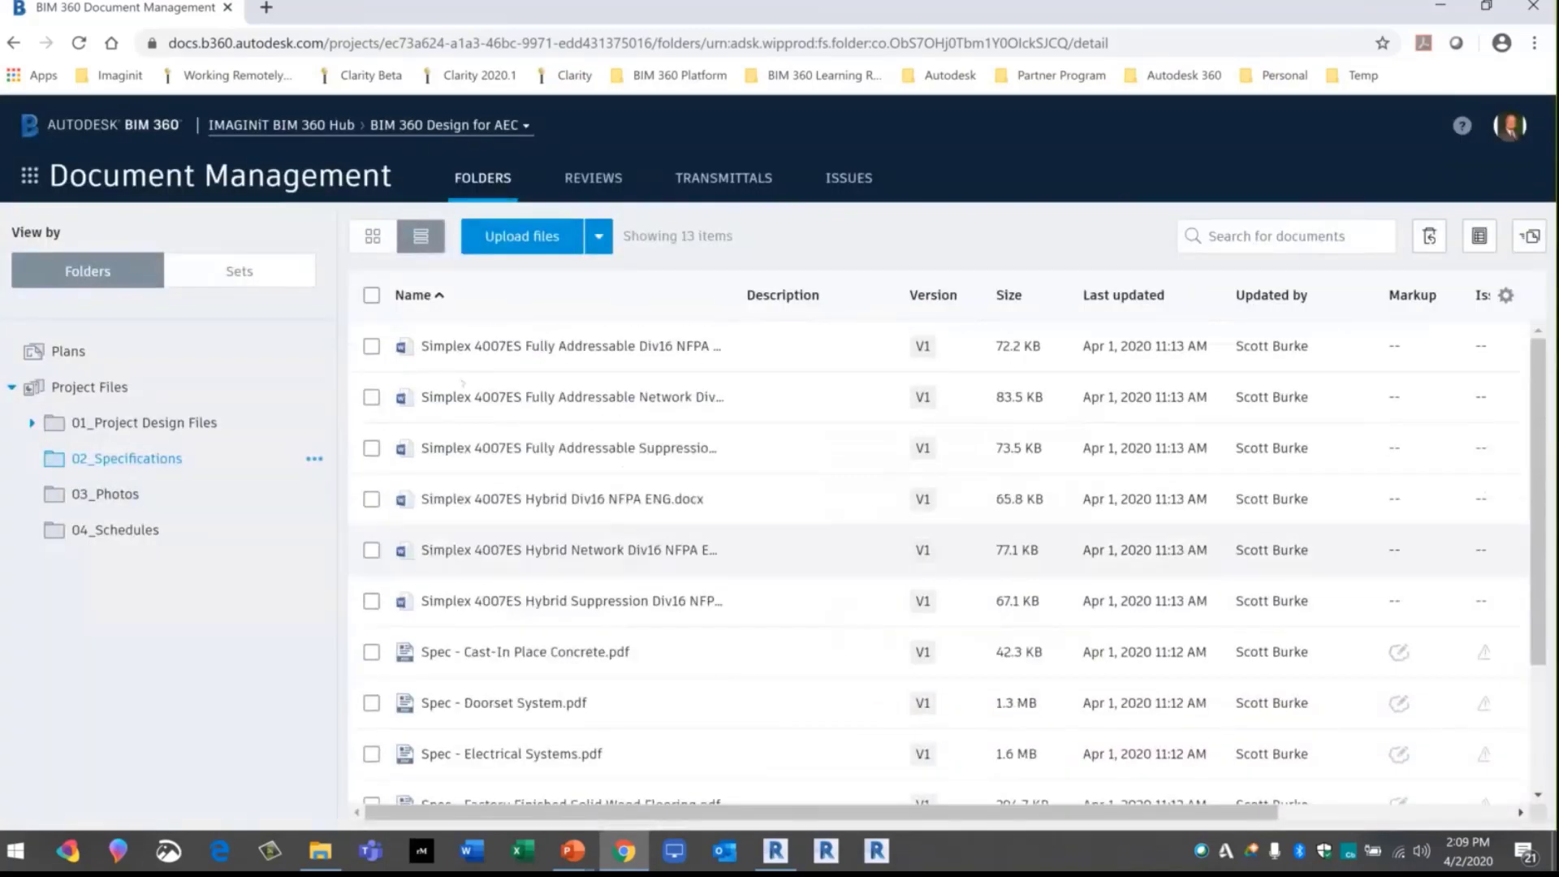
scroll(462, 381, down, 3)
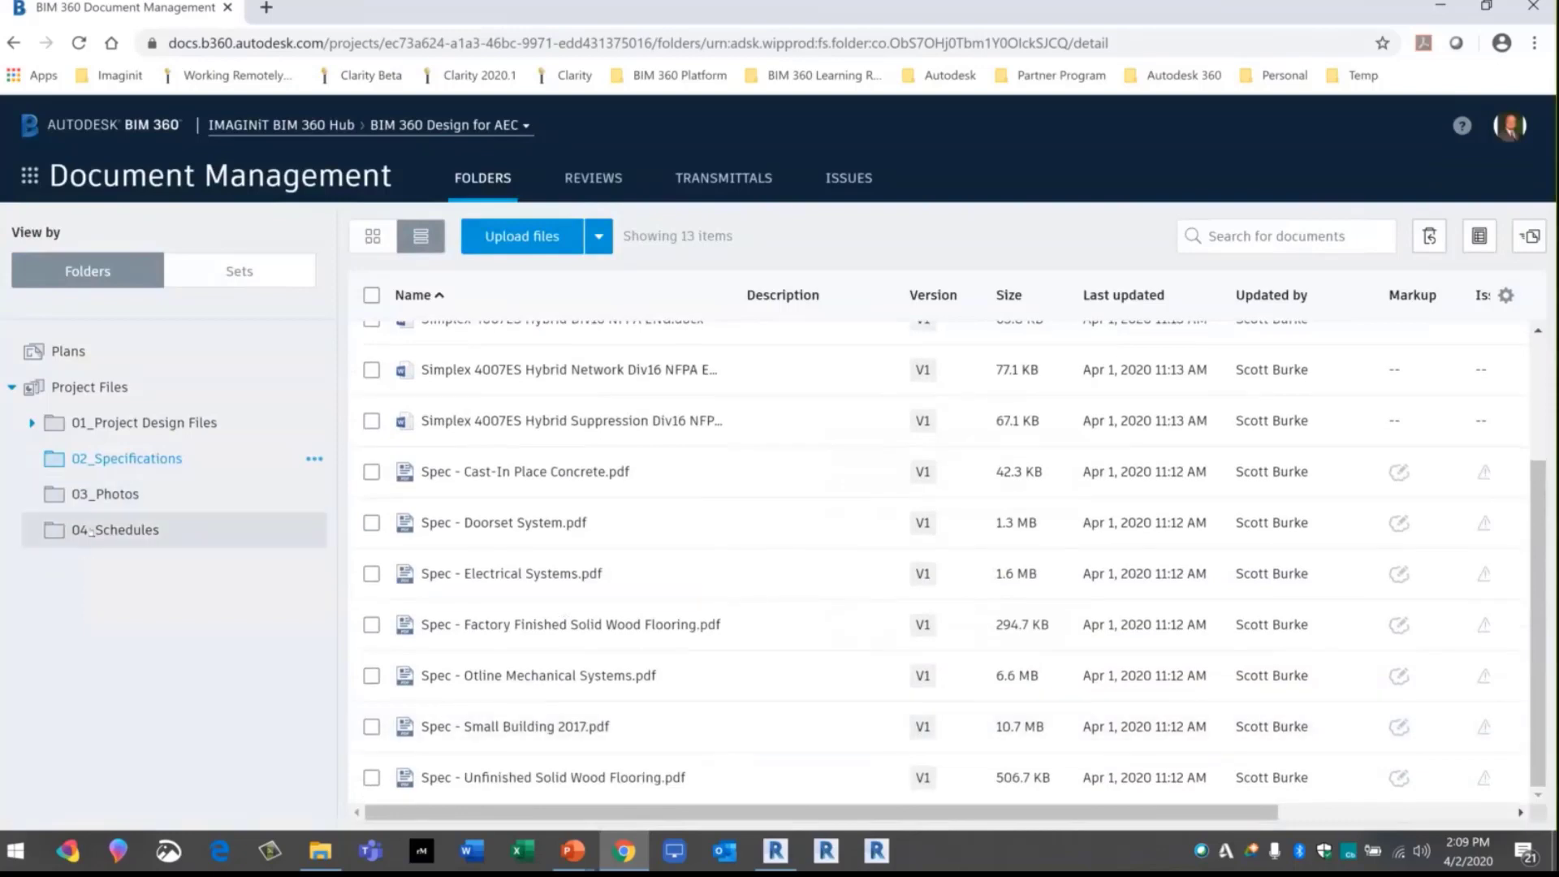
Open High Level Project Schedule.xls from the 04_Schedules folder, look through worksheets 1 to 4, and close it
click(92, 531)
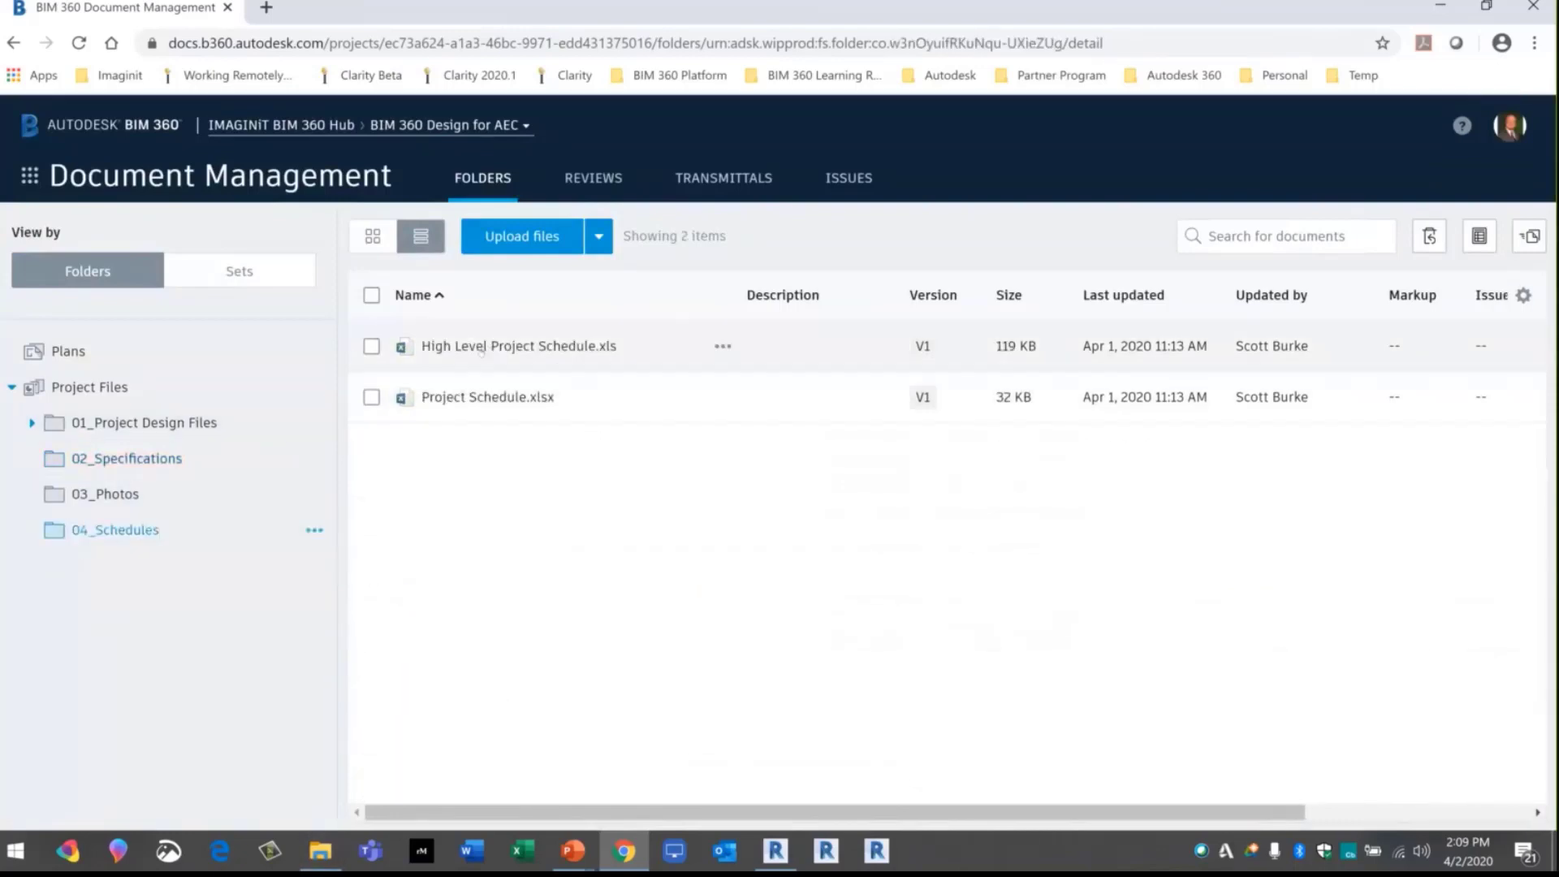
click(483, 347)
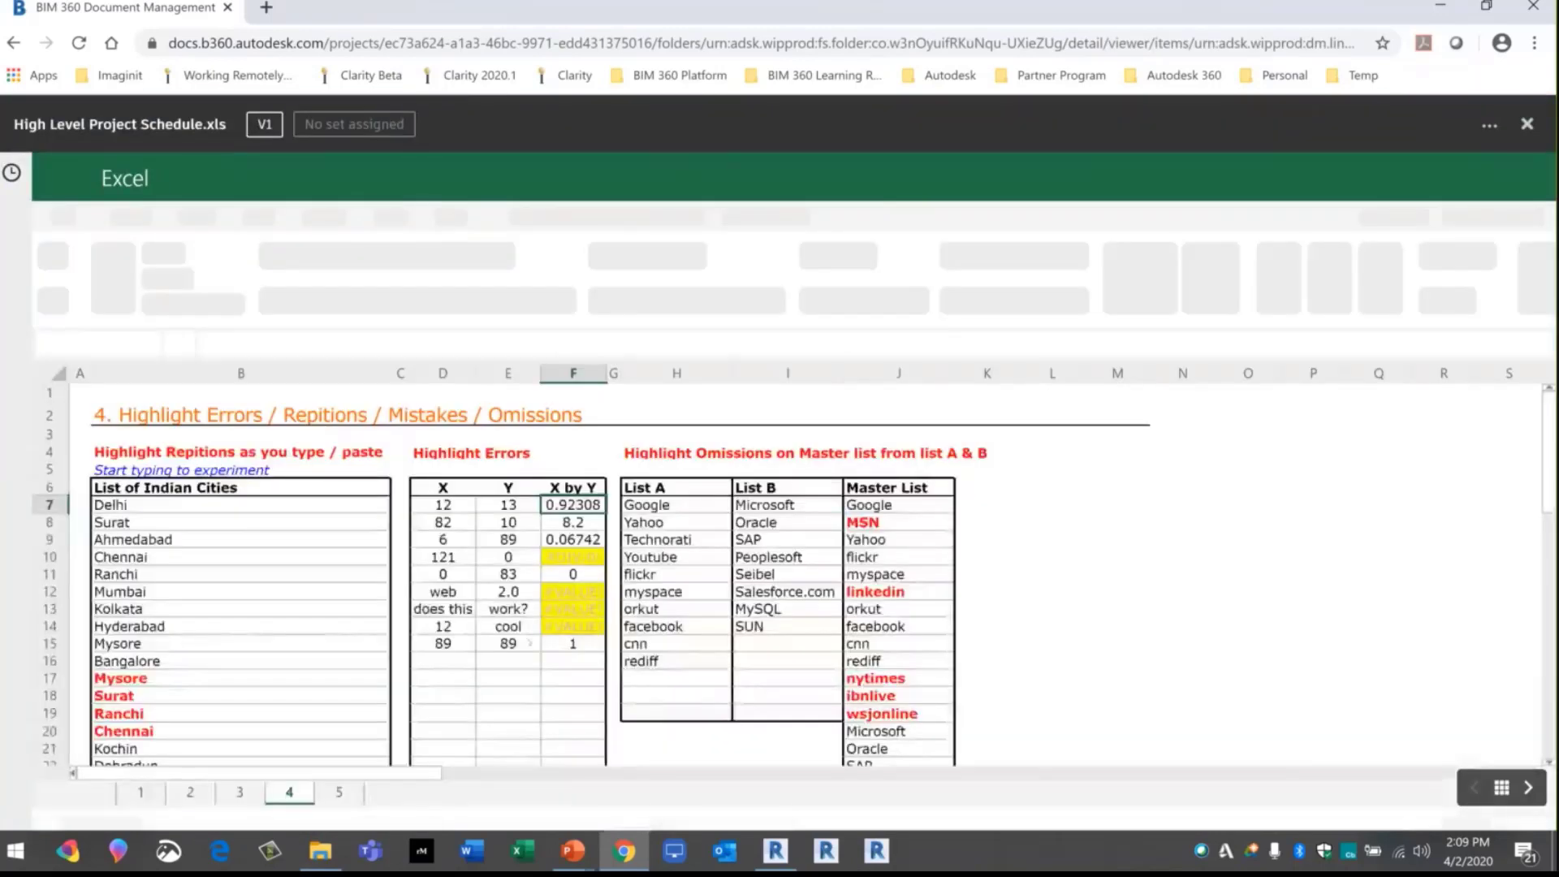
click(142, 793)
click(190, 793)
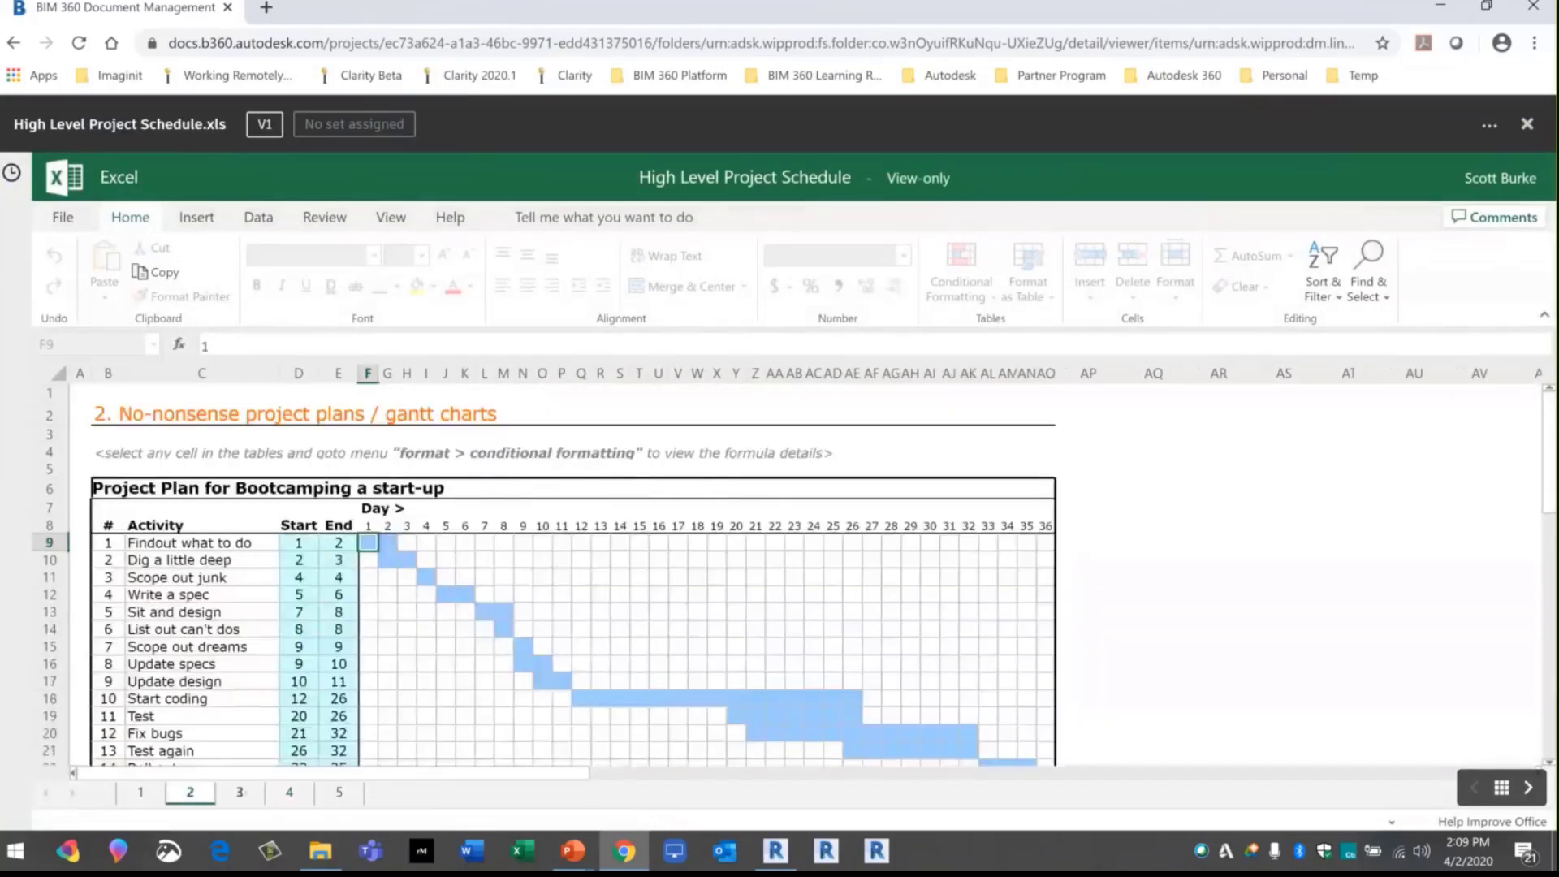
click(239, 792)
click(289, 793)
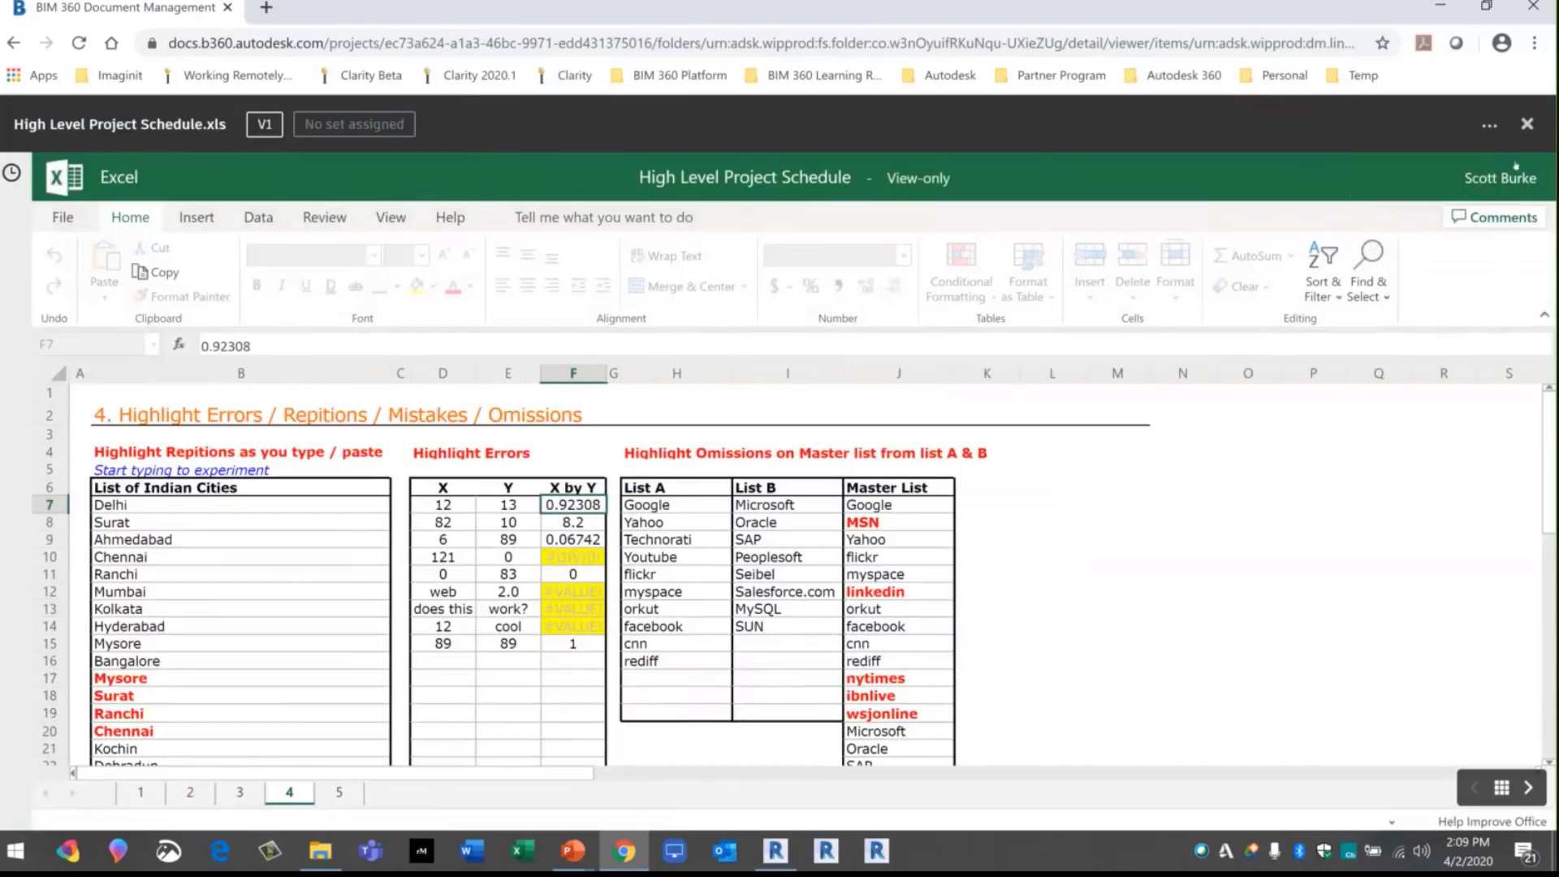
click(1527, 124)
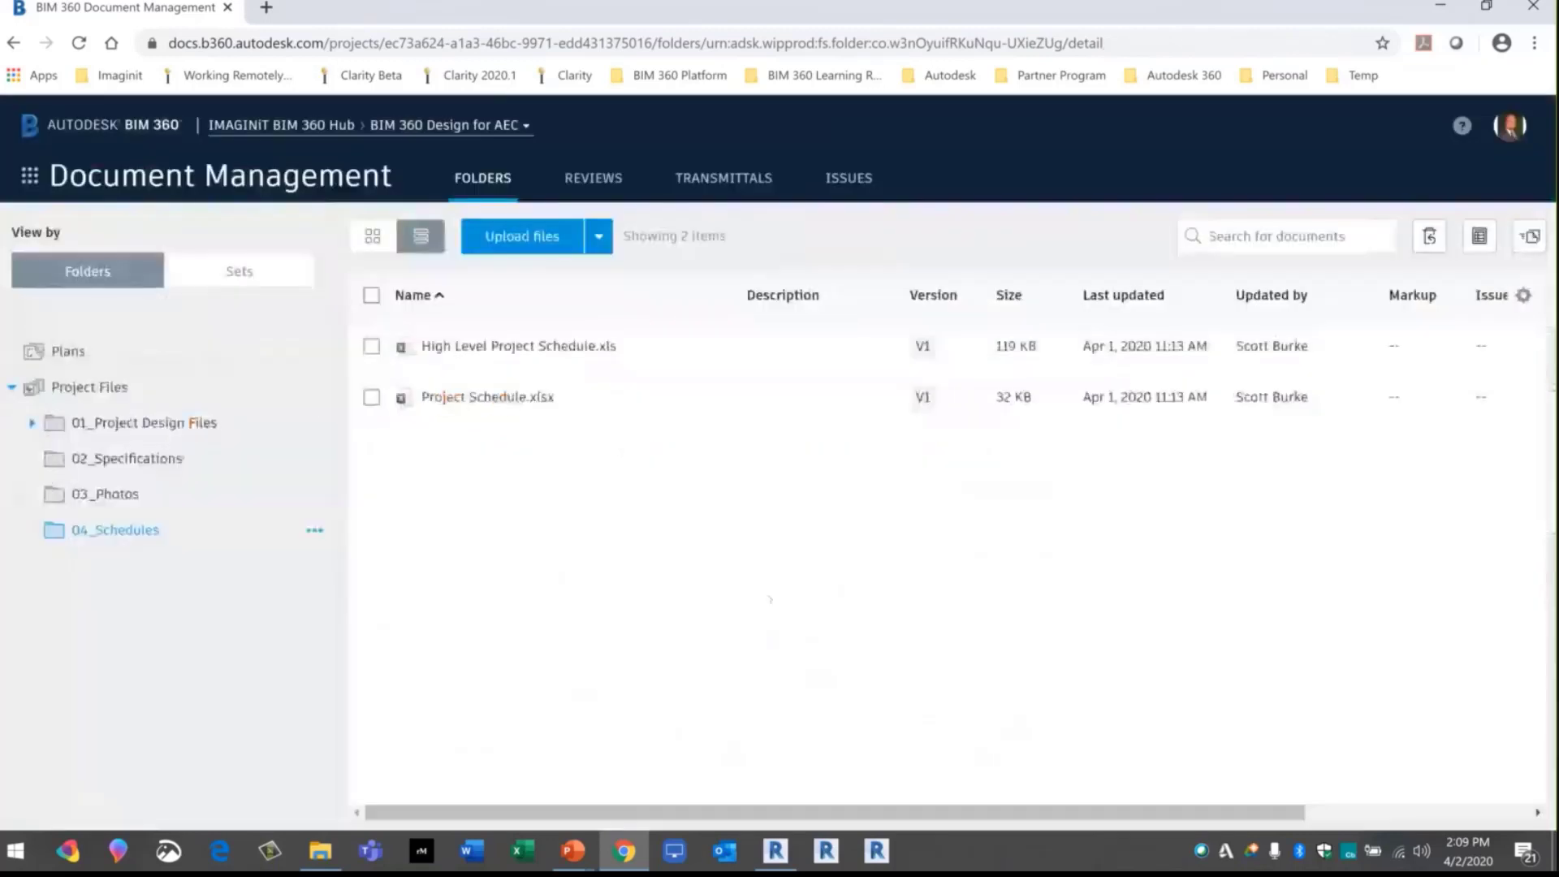
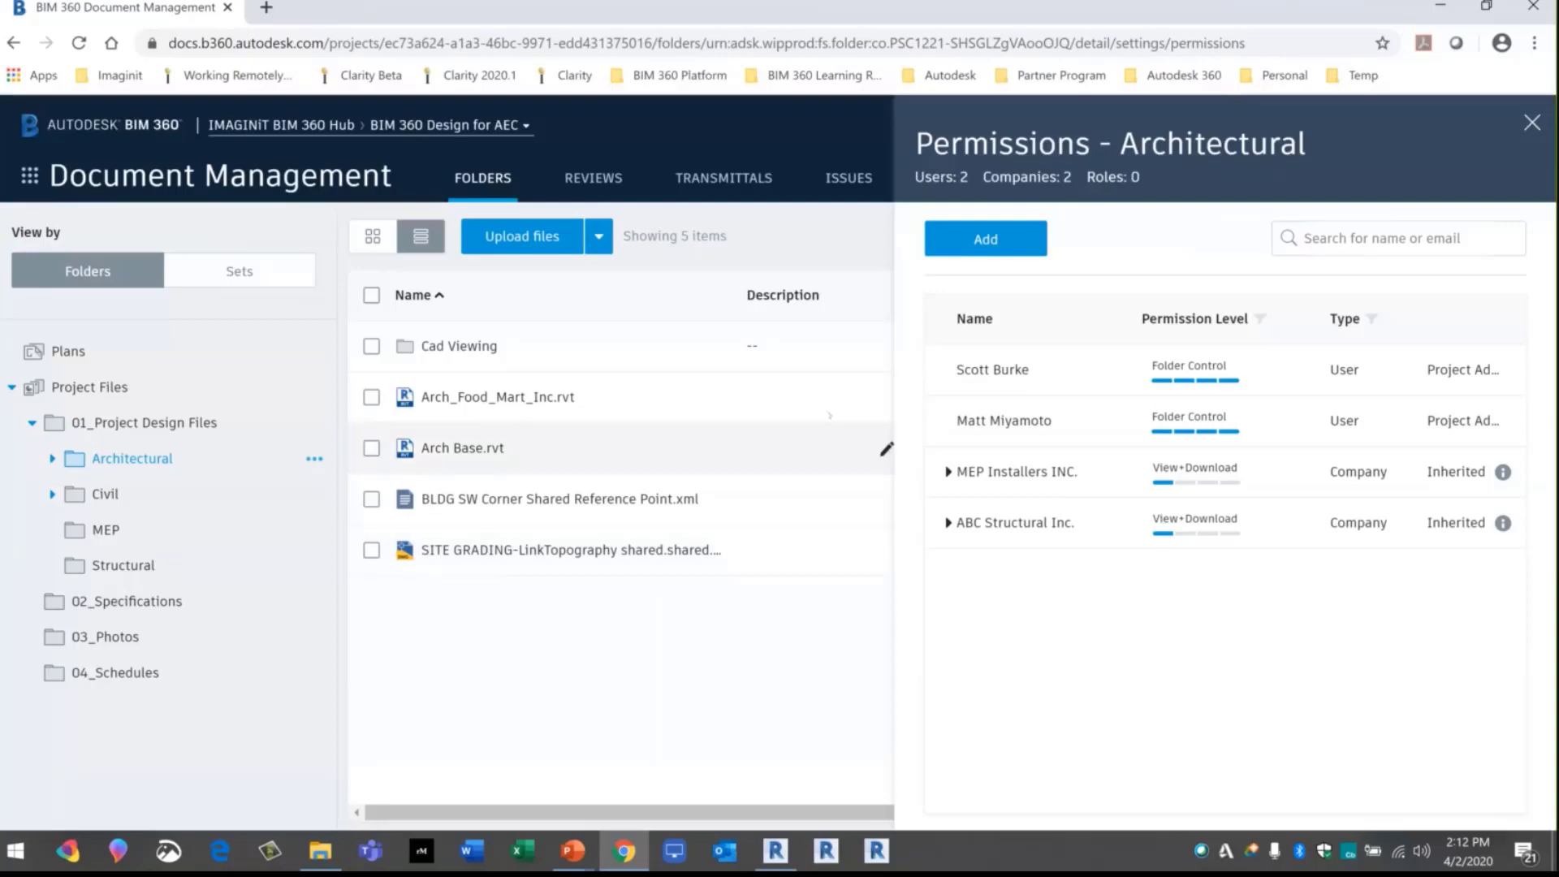
Close the Architectural folder's permissions, advance the PowerPoint show to the "Uploading Your Revit Files to the Cloud" slide, and switch to Revit
click(1533, 124)
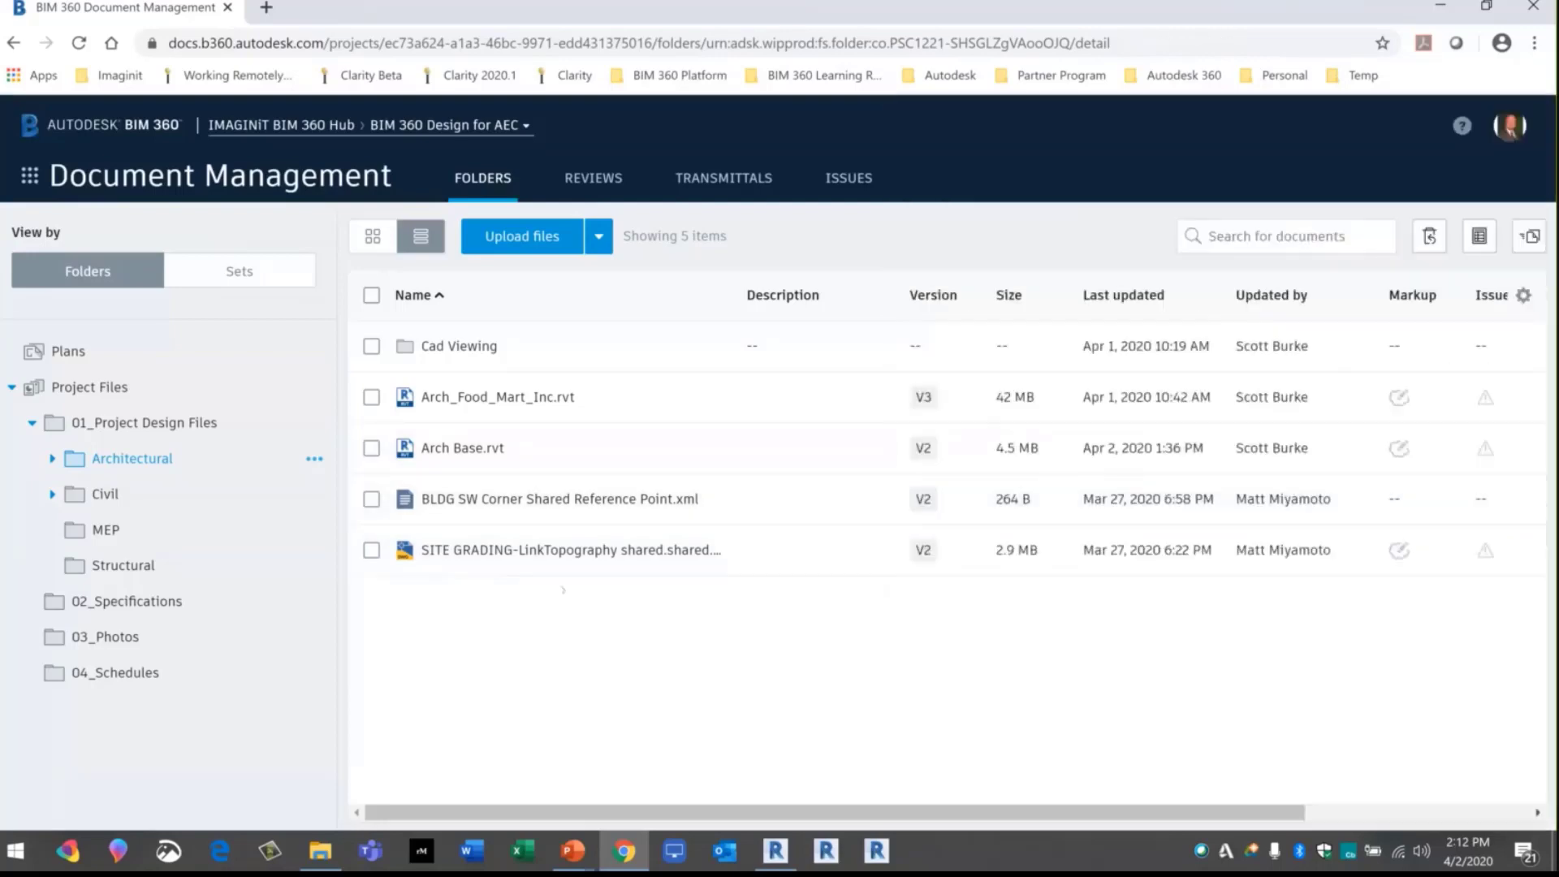
key(alt+Tab)
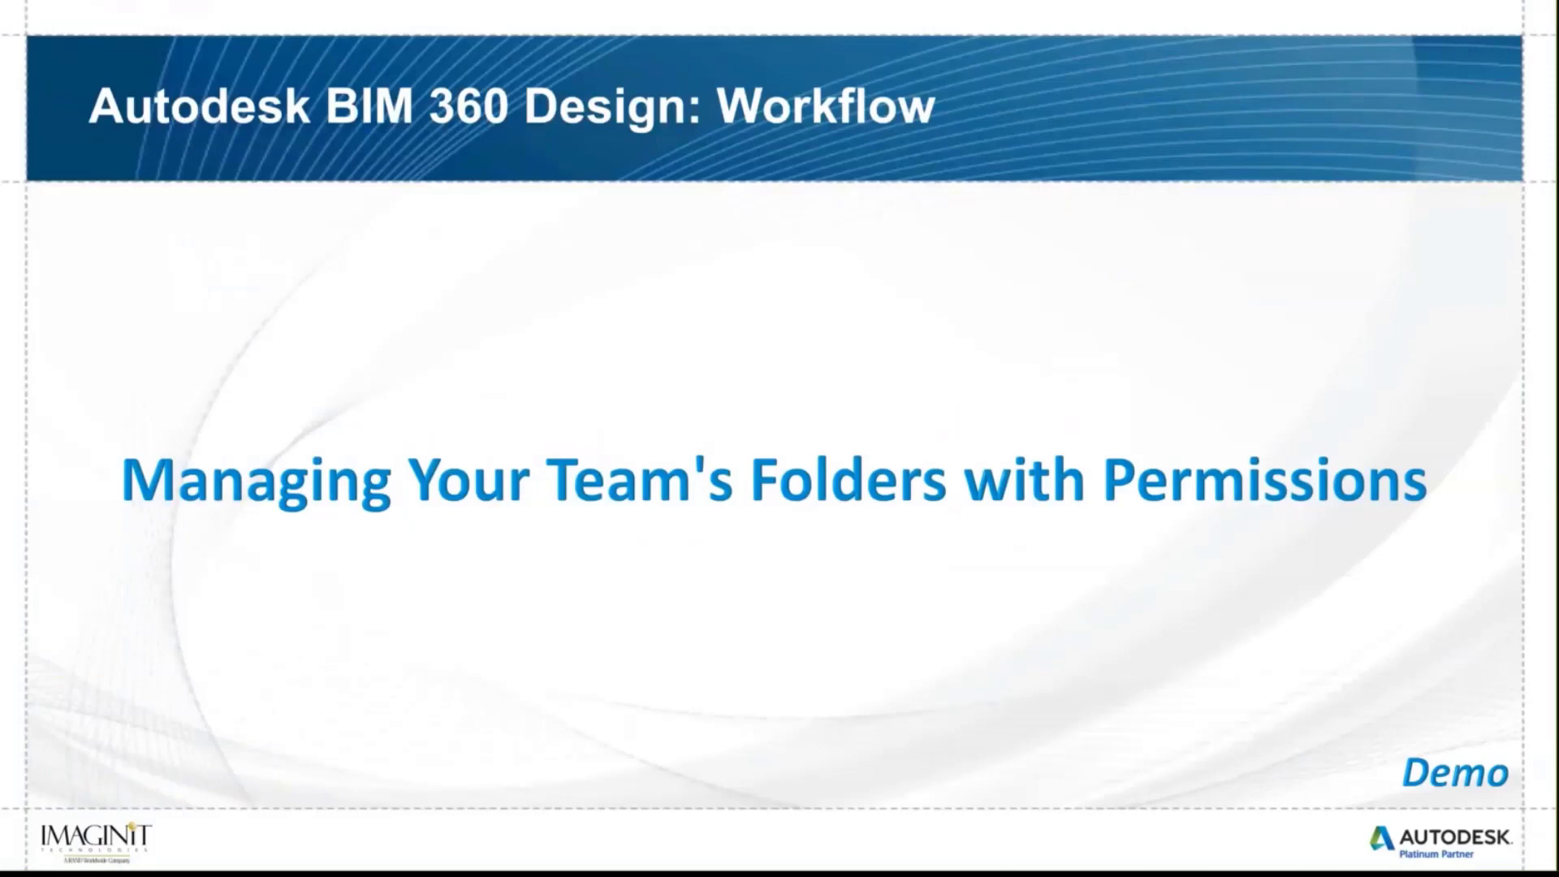
key(Right)
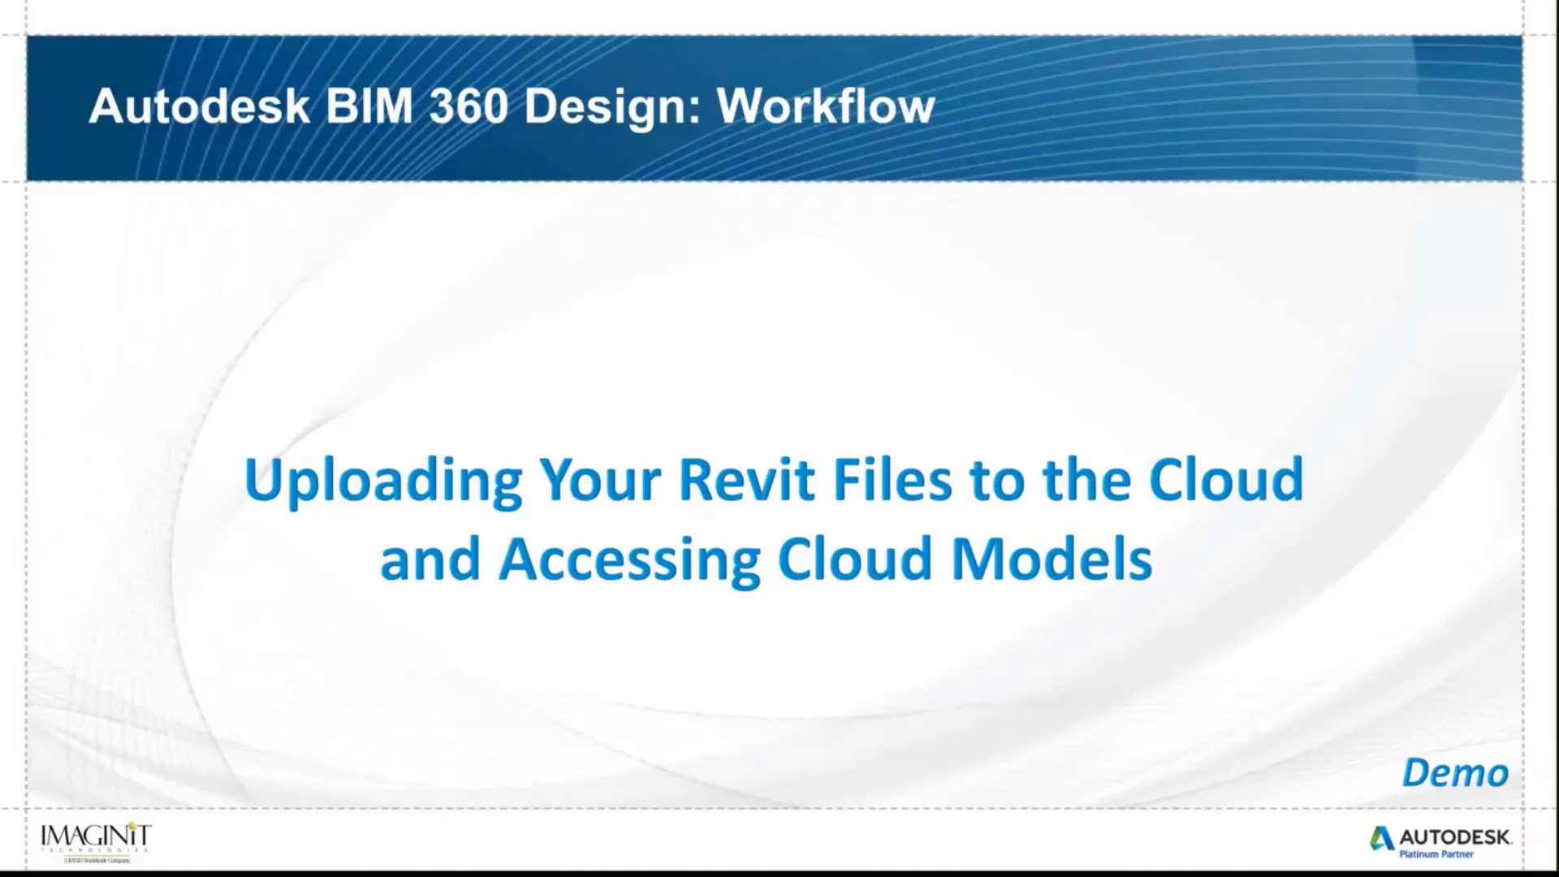
key(alt+Tab)
key(alt+Tab)
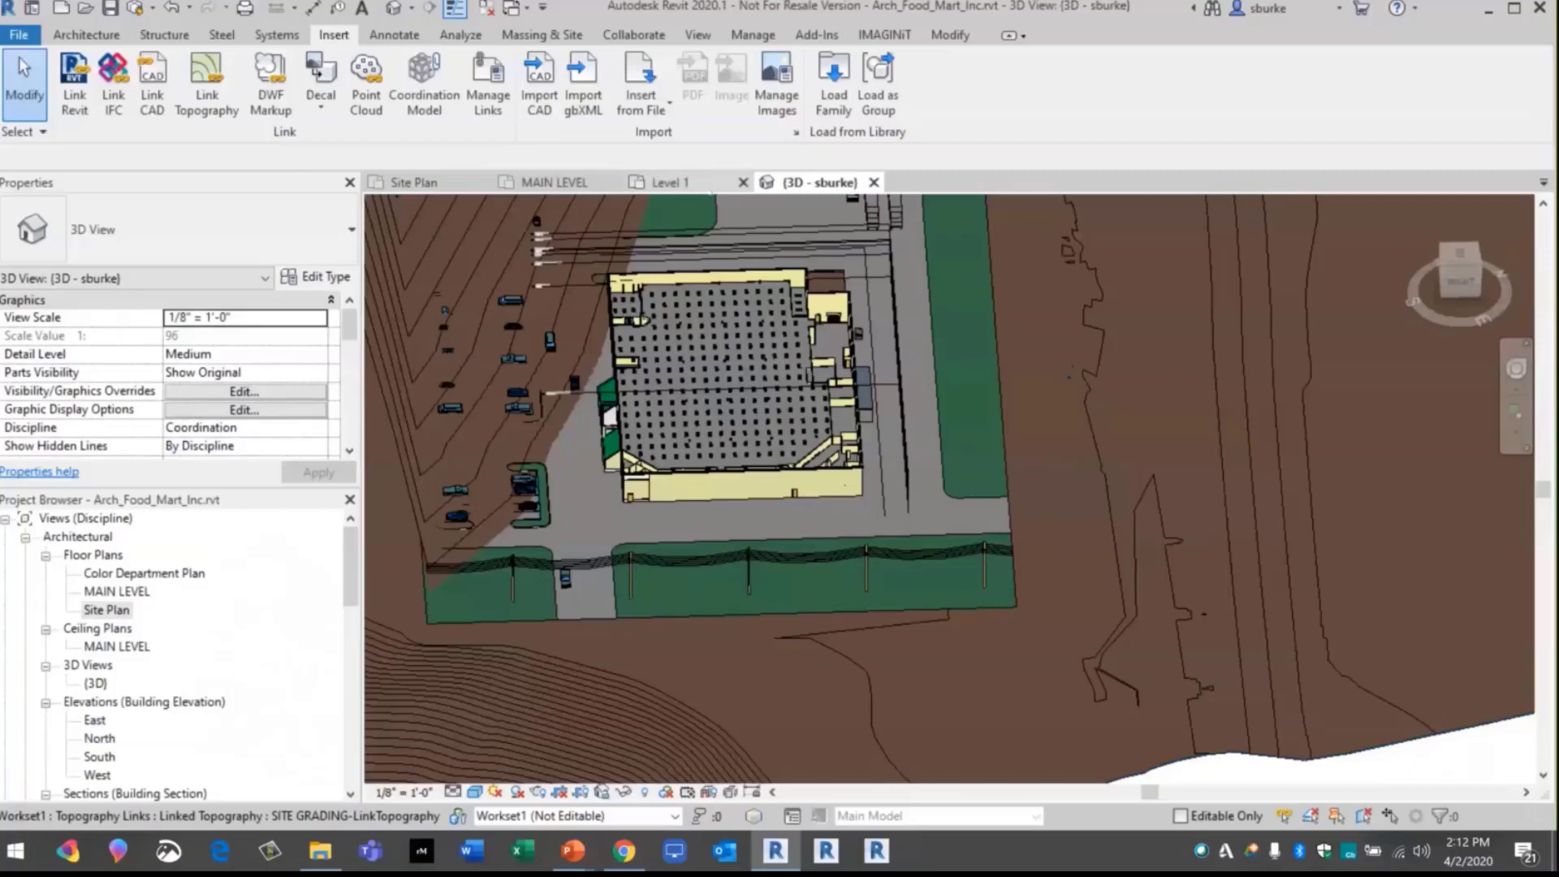
In the Arch Base model, acknowledge all three cloud worksharing conditions and enable worksharing
click(659, 181)
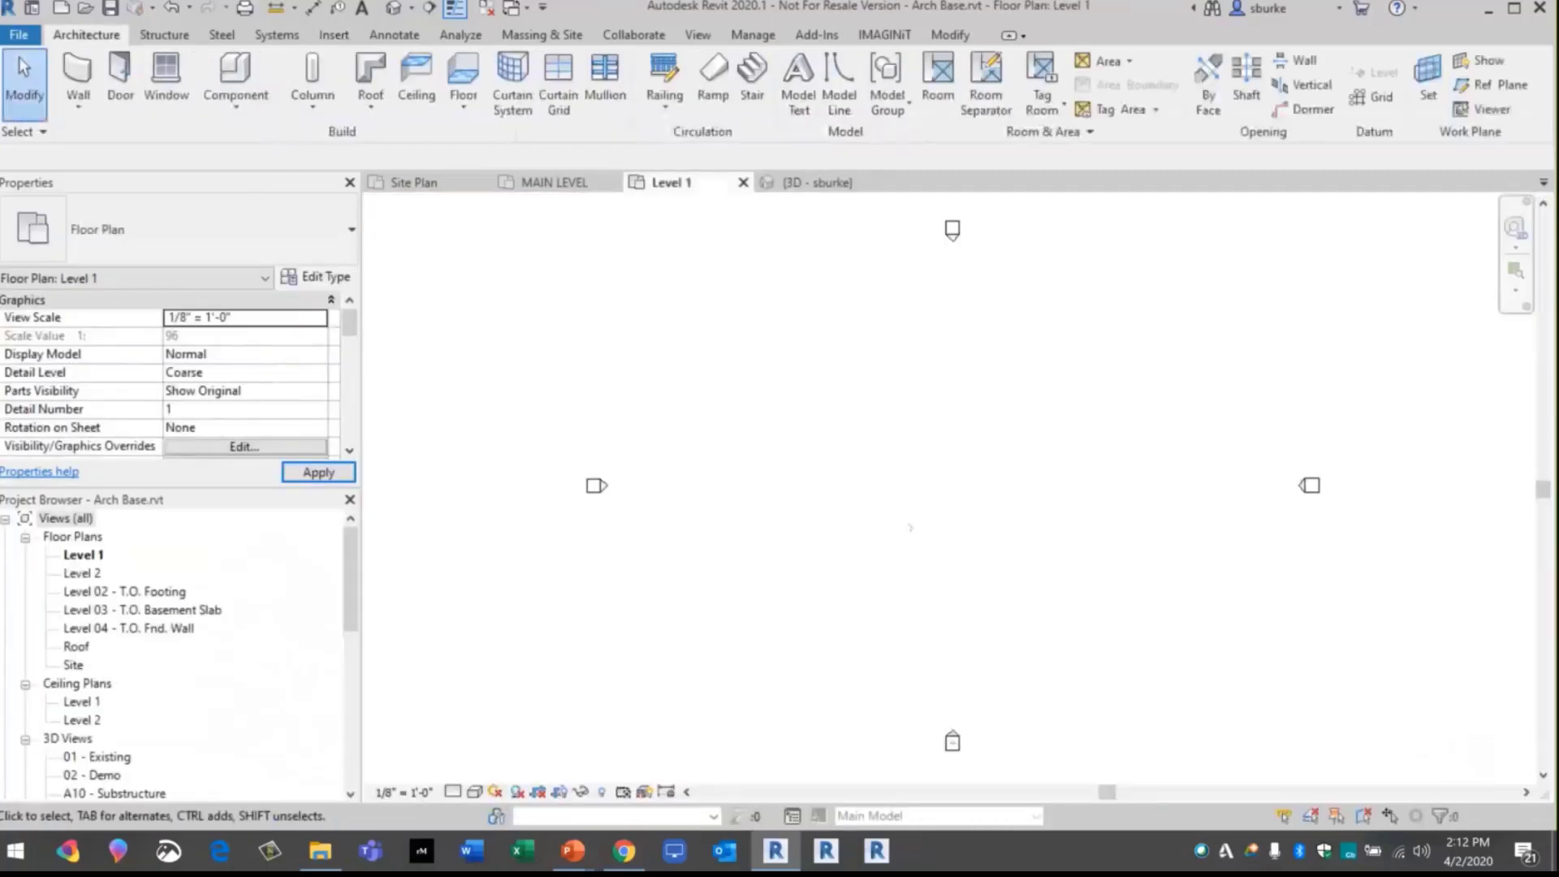
scroll(910, 528, down, 2)
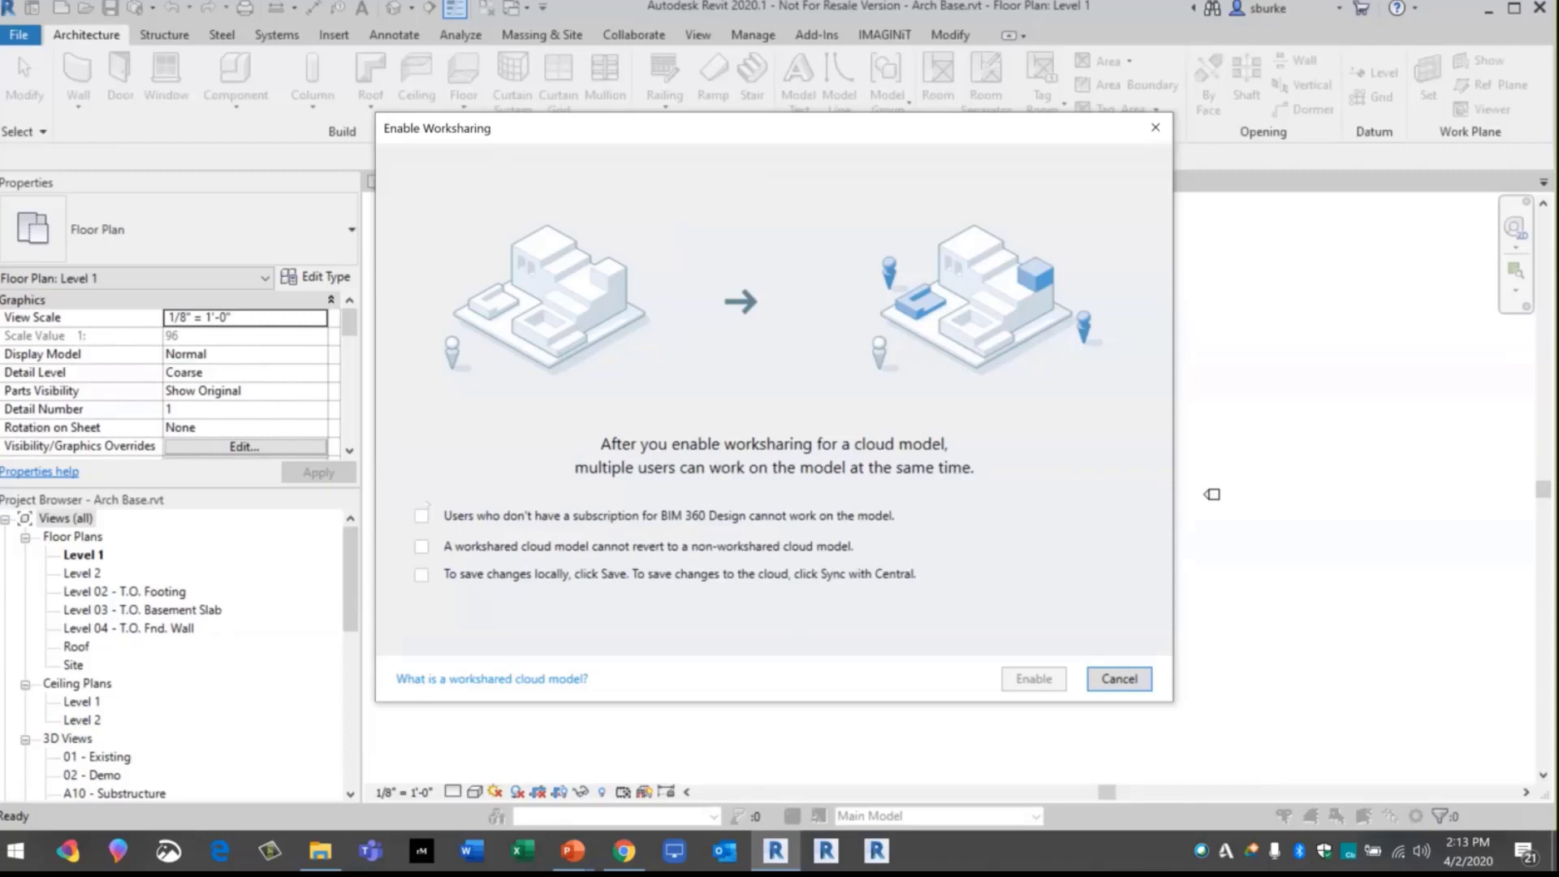
click(422, 515)
click(421, 547)
click(421, 574)
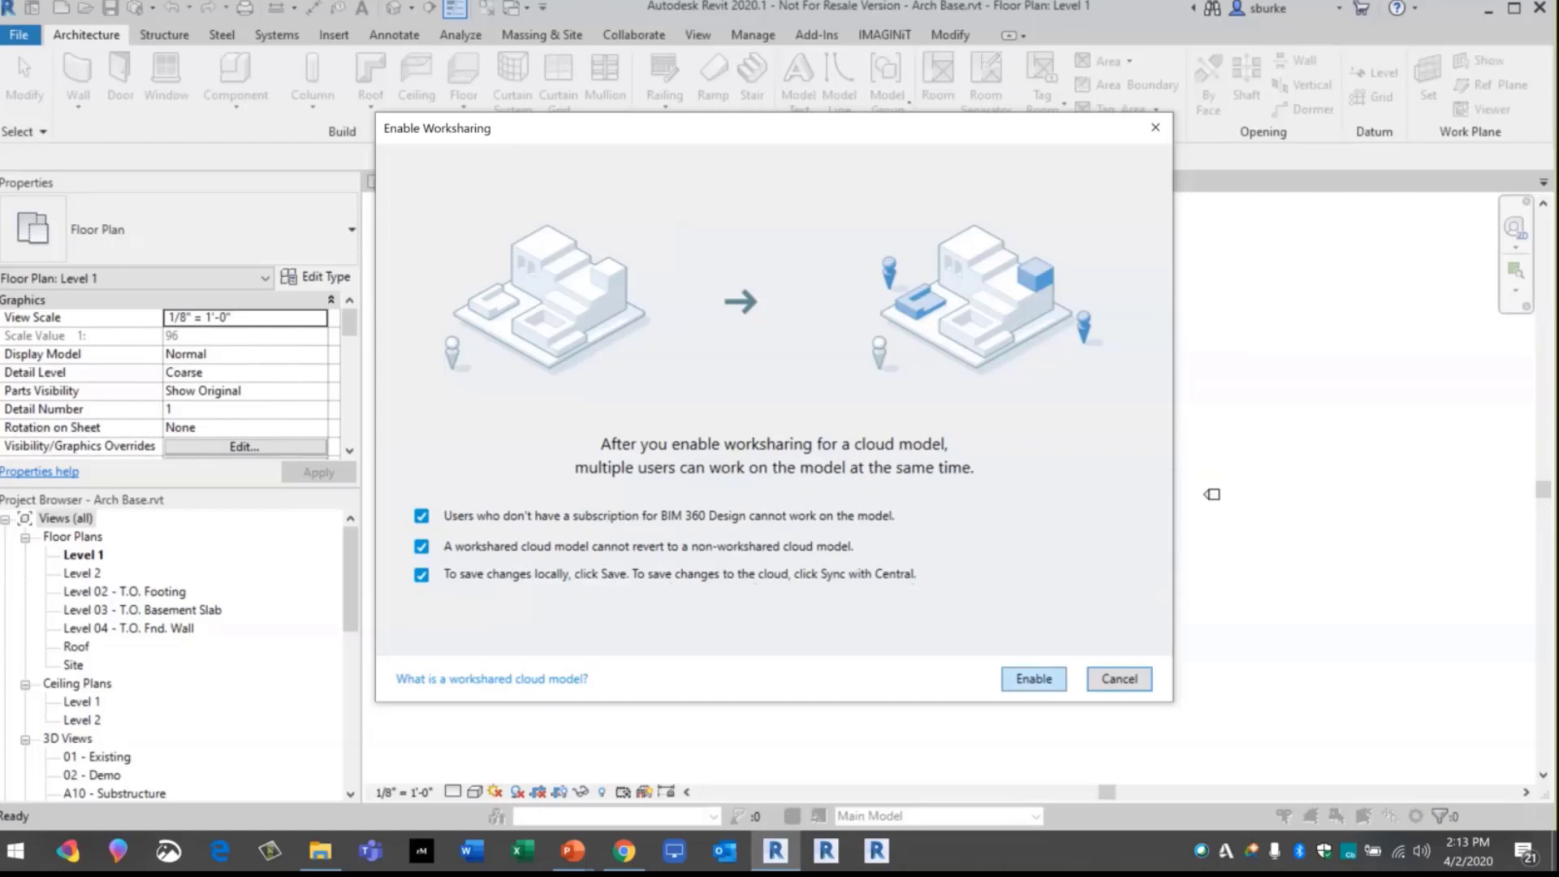
click(1039, 681)
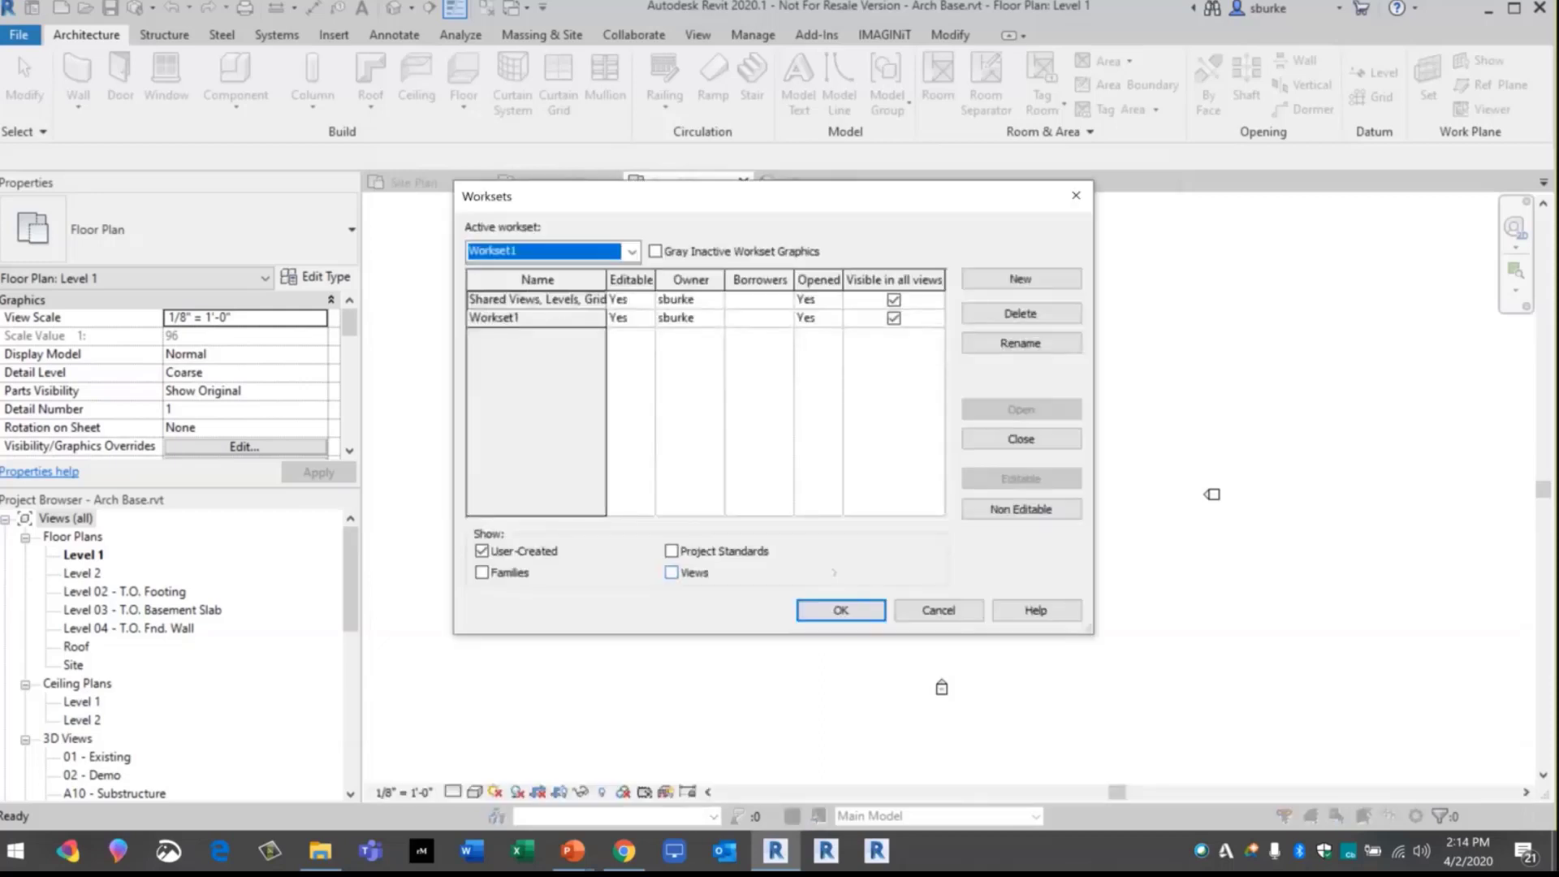
Accept the default worksets and close the Arch Base model, relinquishing its elements and worksets
click(830, 615)
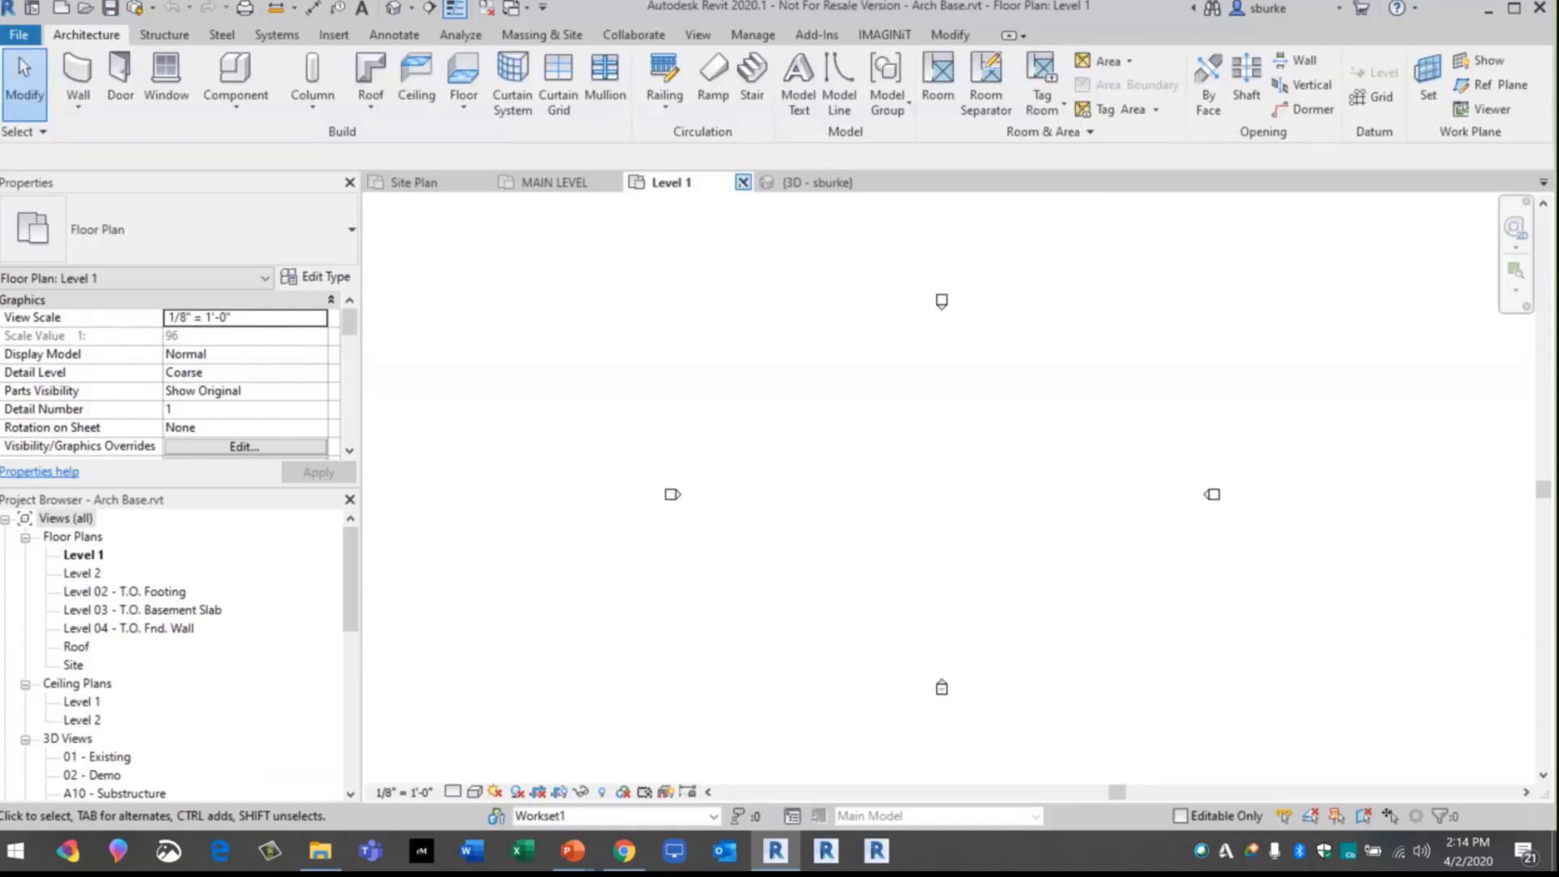
click(743, 182)
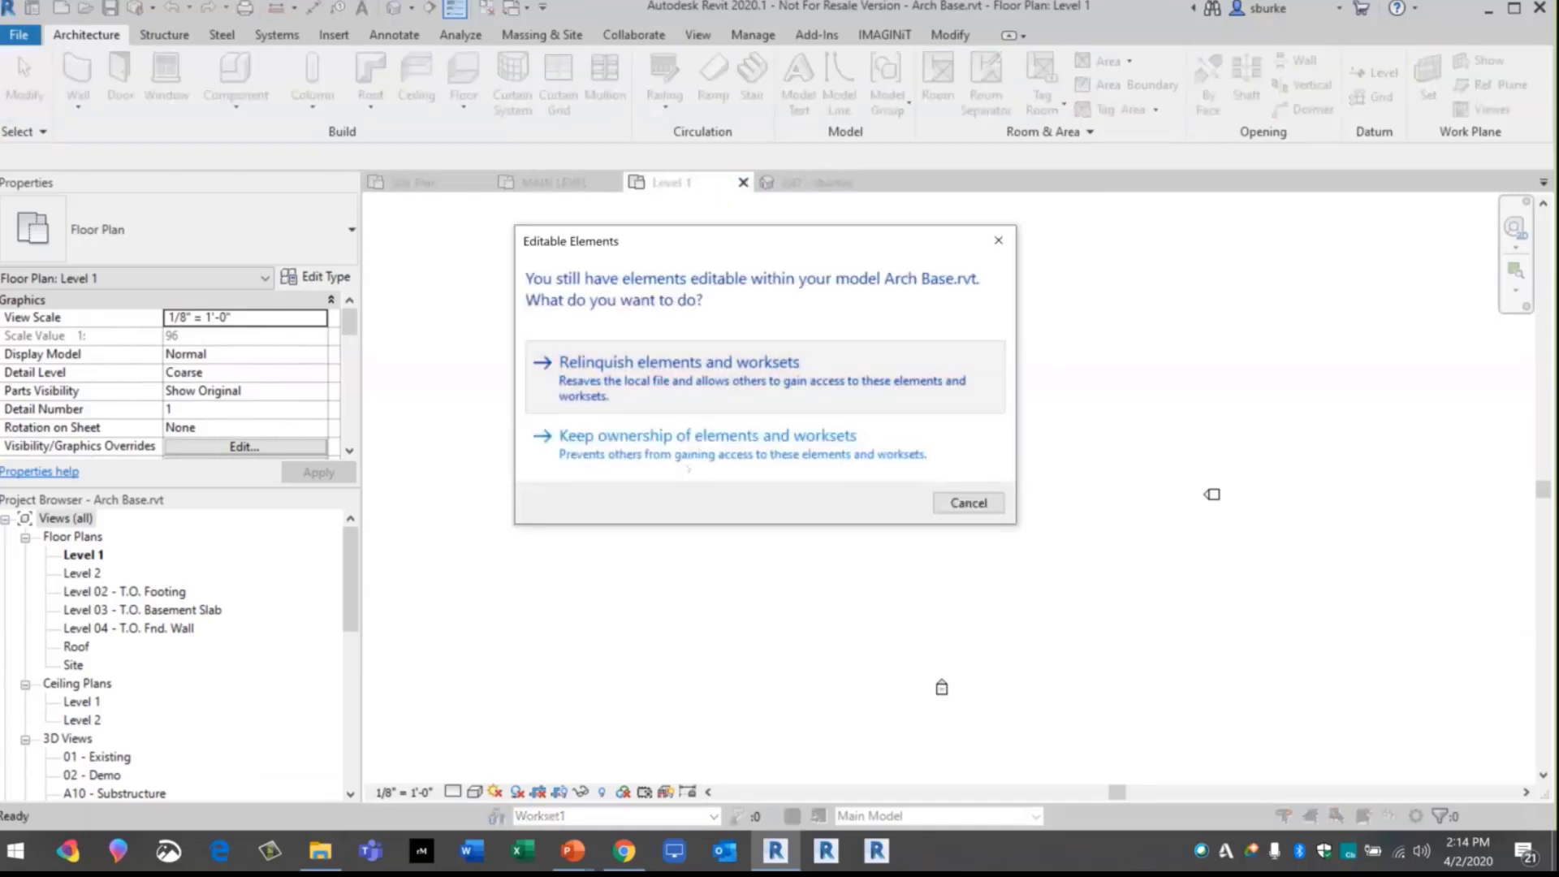
click(695, 359)
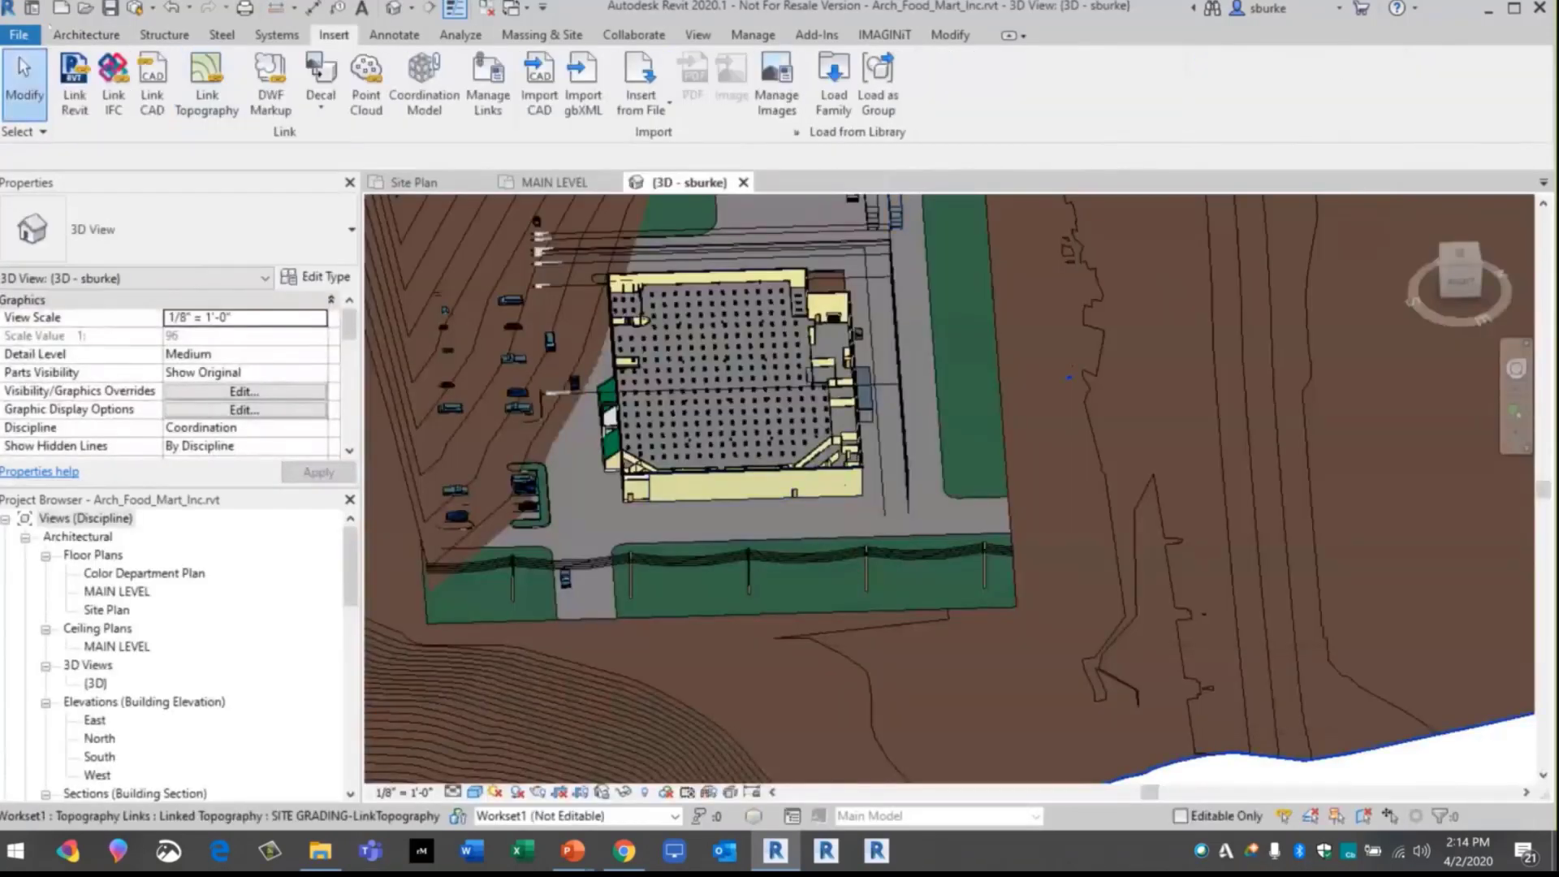
Go to the Revit home screen, look through the available hubs, and open the BIM 360 Design for AEC project in IMAGINiT BIM 360 Hub
click(33, 8)
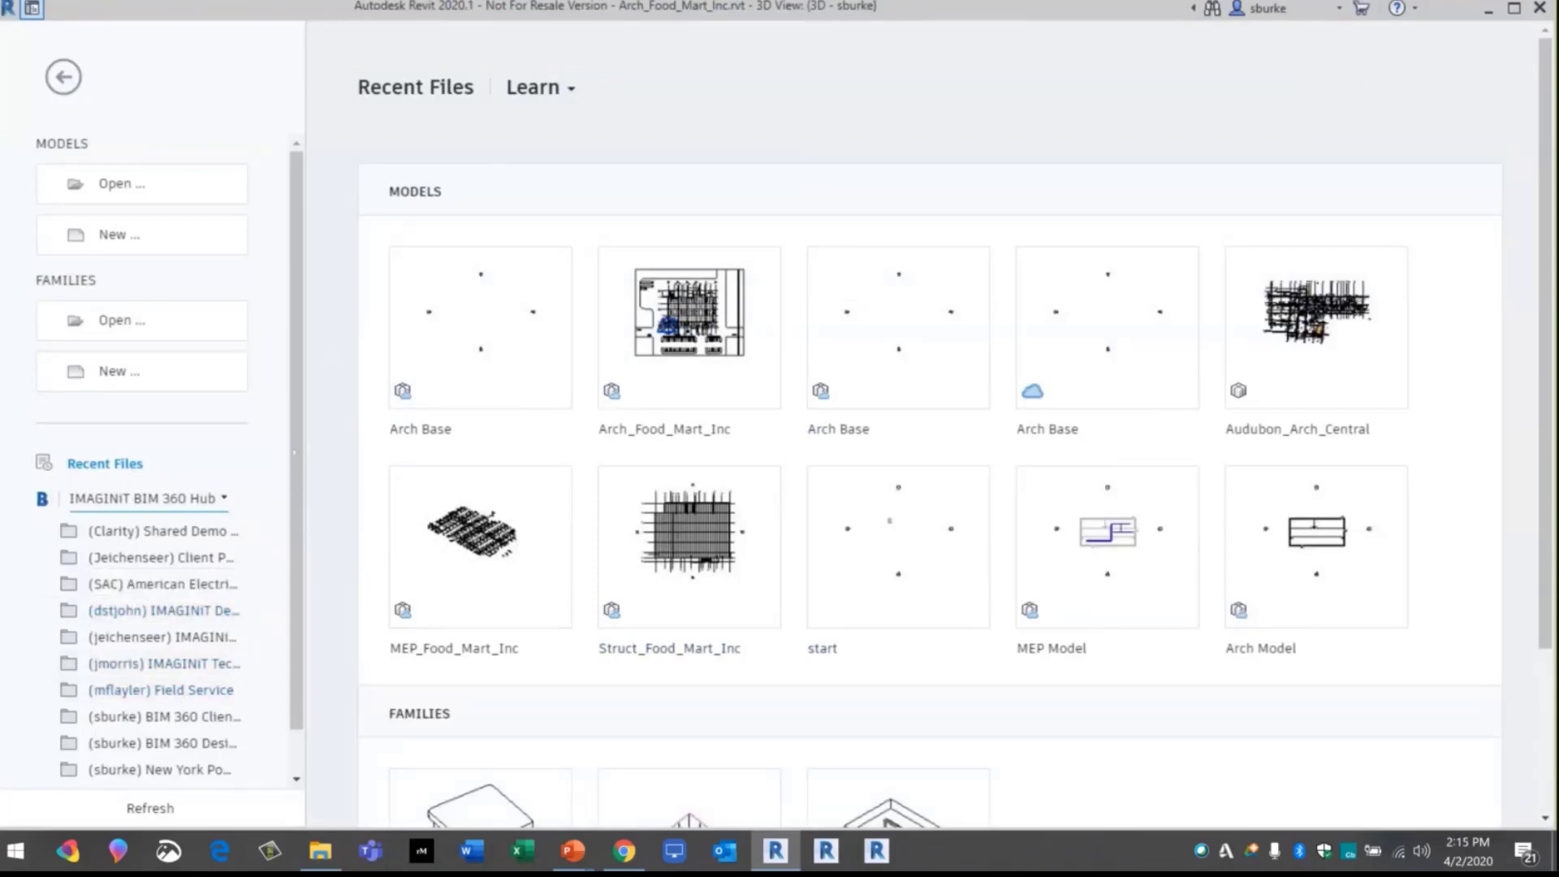
scroll(225, 479, down, 1)
click(225, 452)
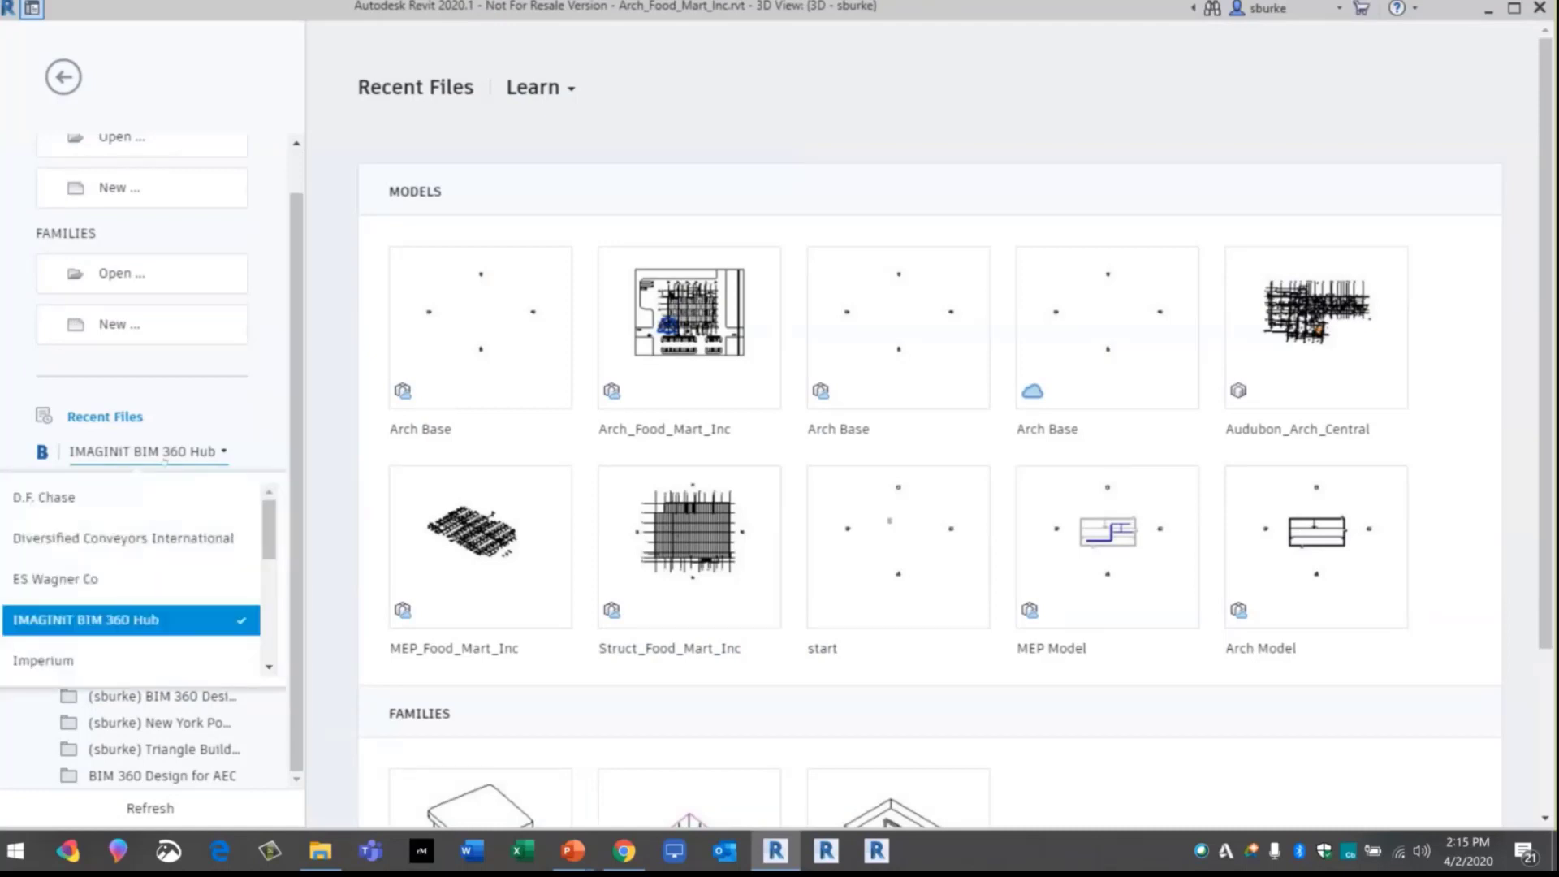
drag(273, 551, 274, 557)
drag(271, 648, 270, 544)
click(277, 480)
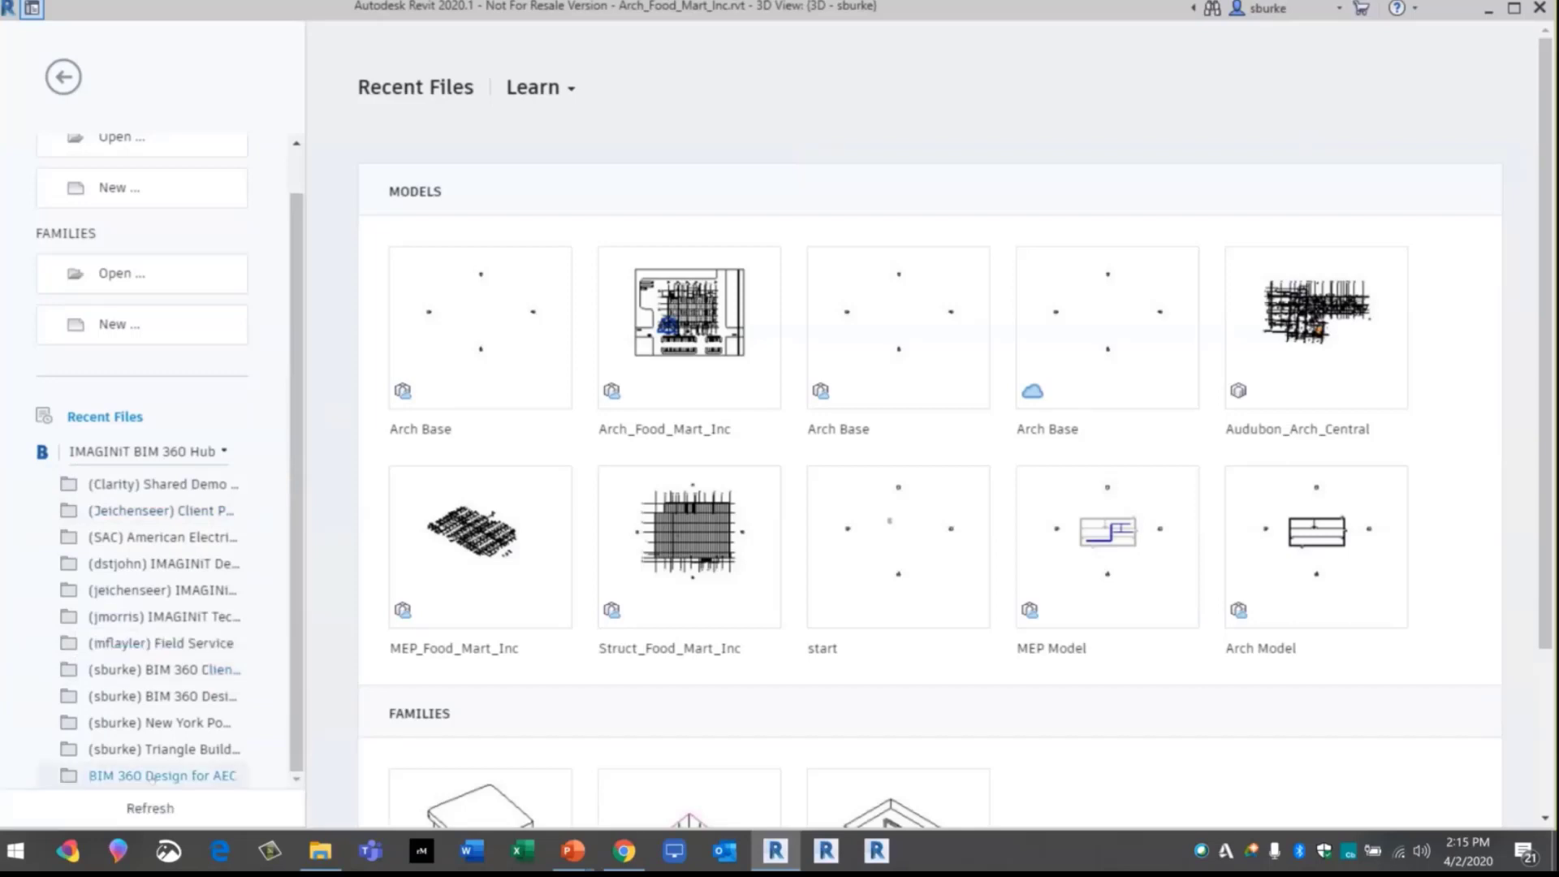
click(155, 776)
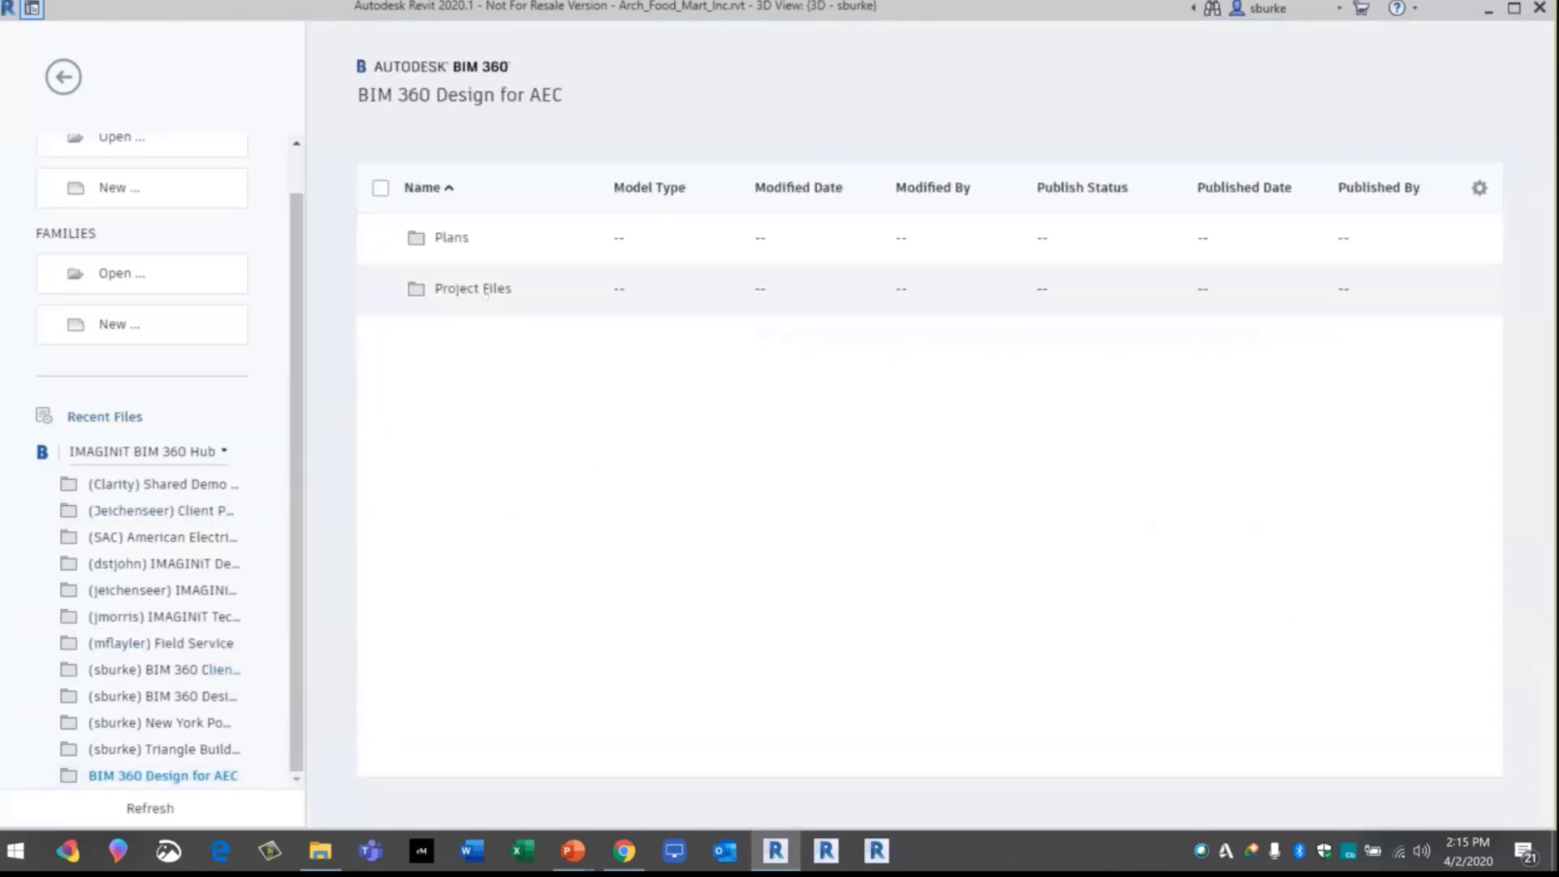
Browse to Project Files > 01_Project Design Files > Architectural and widen the Model Type column
click(497, 307)
click(518, 301)
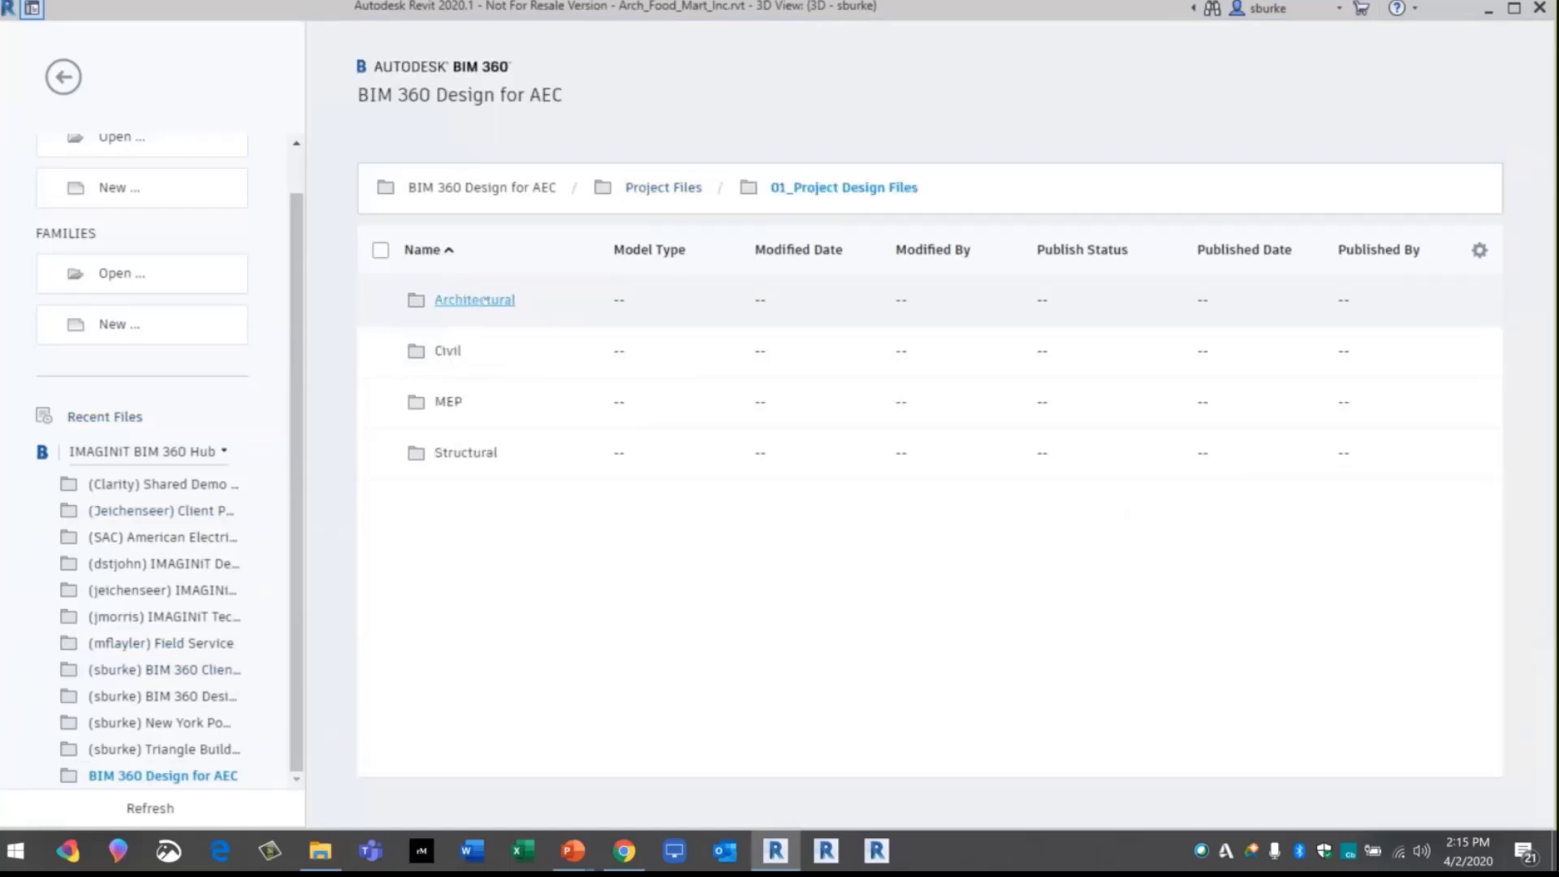
click(484, 301)
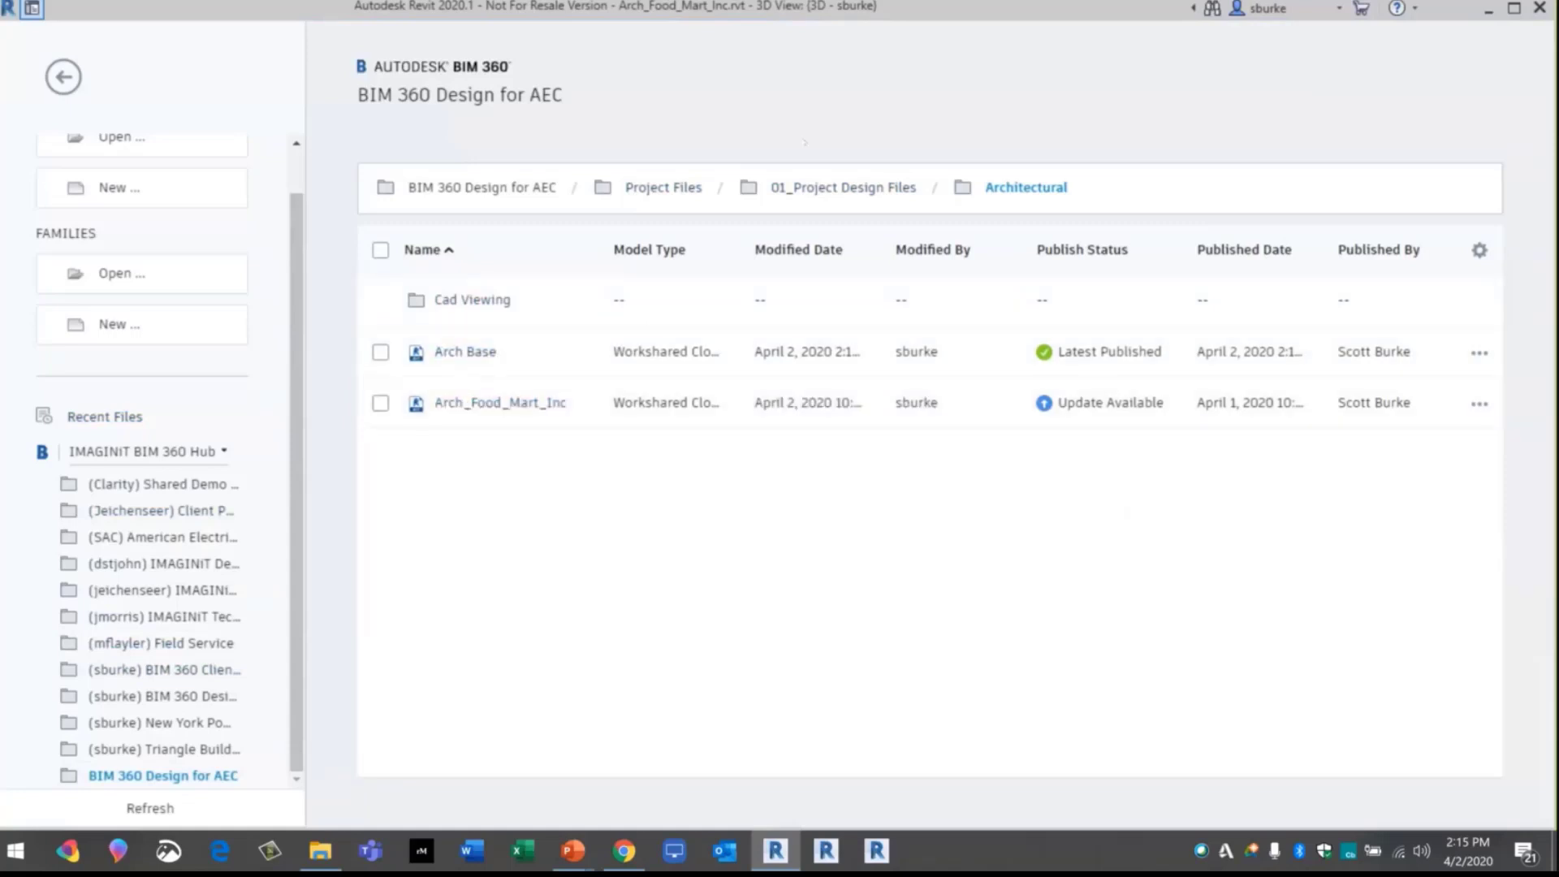
drag(739, 250, 755, 250)
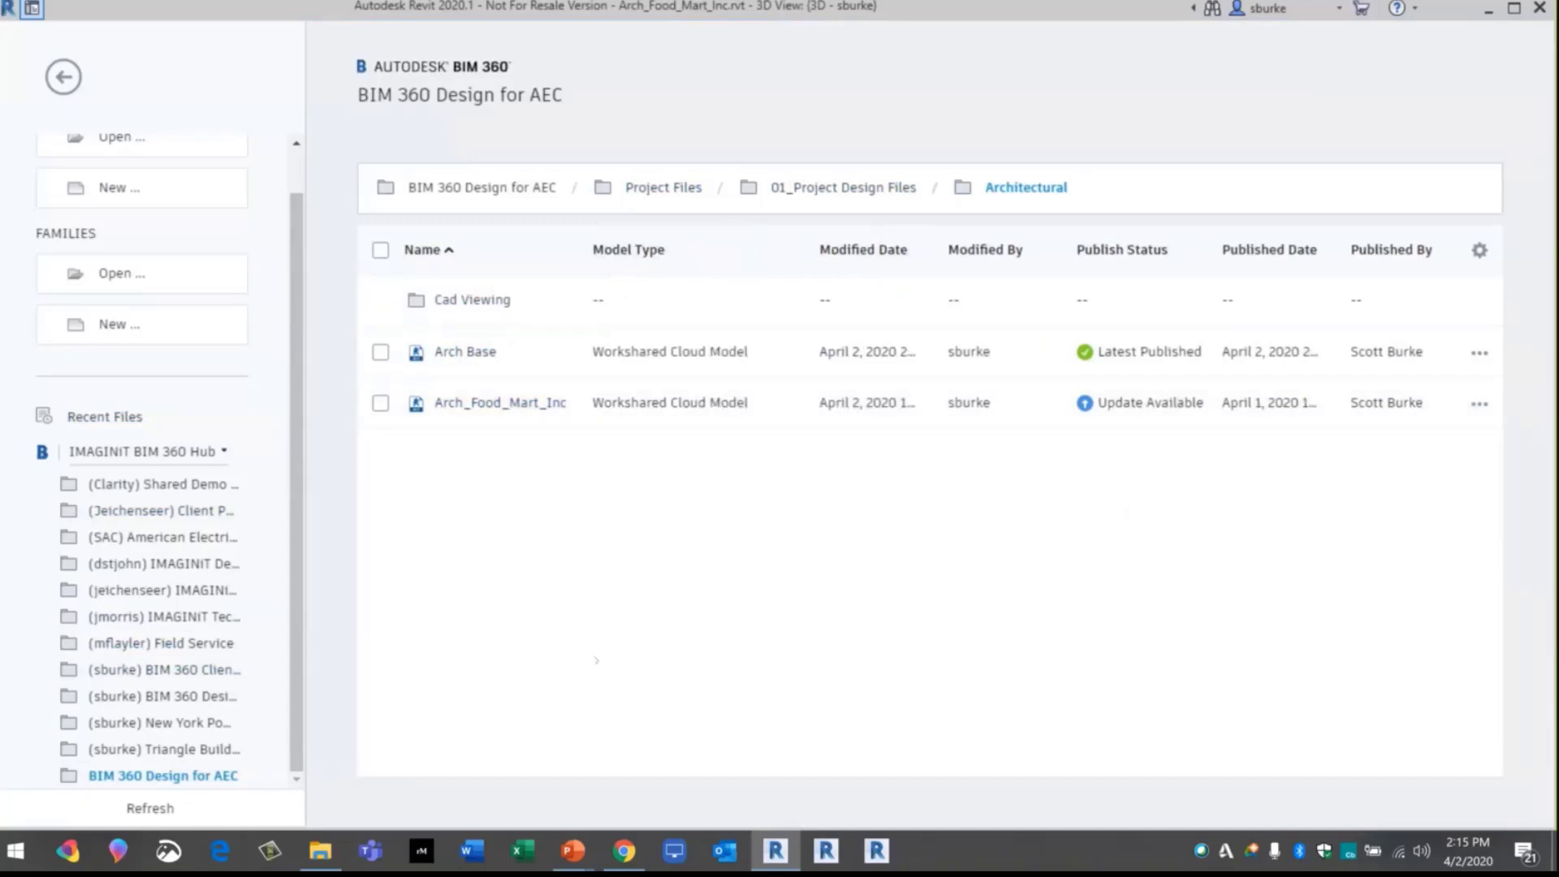
Open the Arch_Food_Mart_Inc cloud model and view its building and site in 3D
click(488, 402)
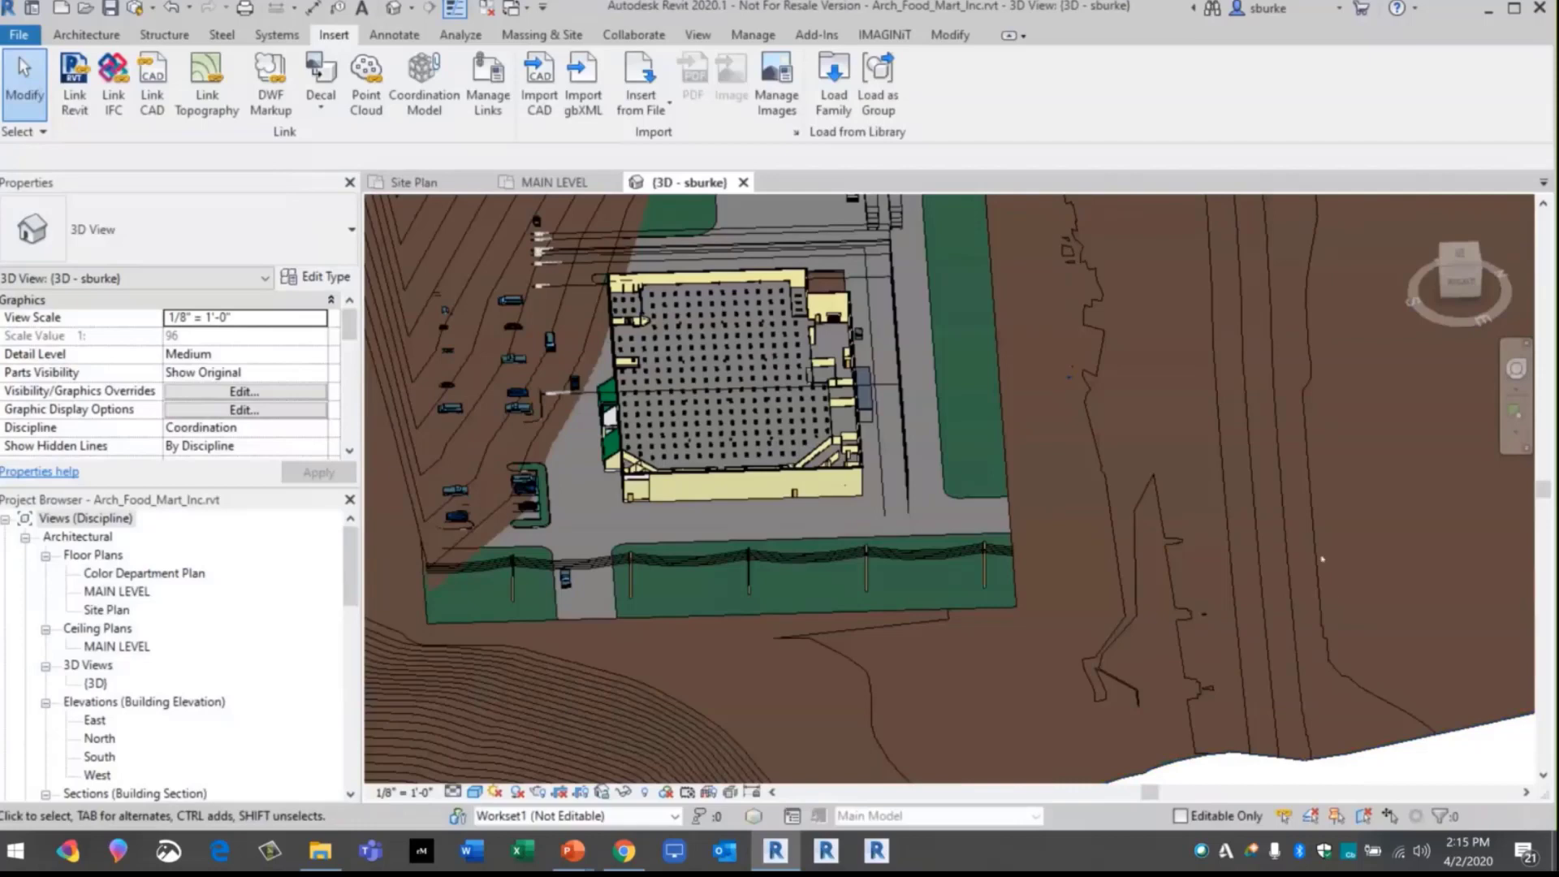
scroll(1322, 559, down, 2)
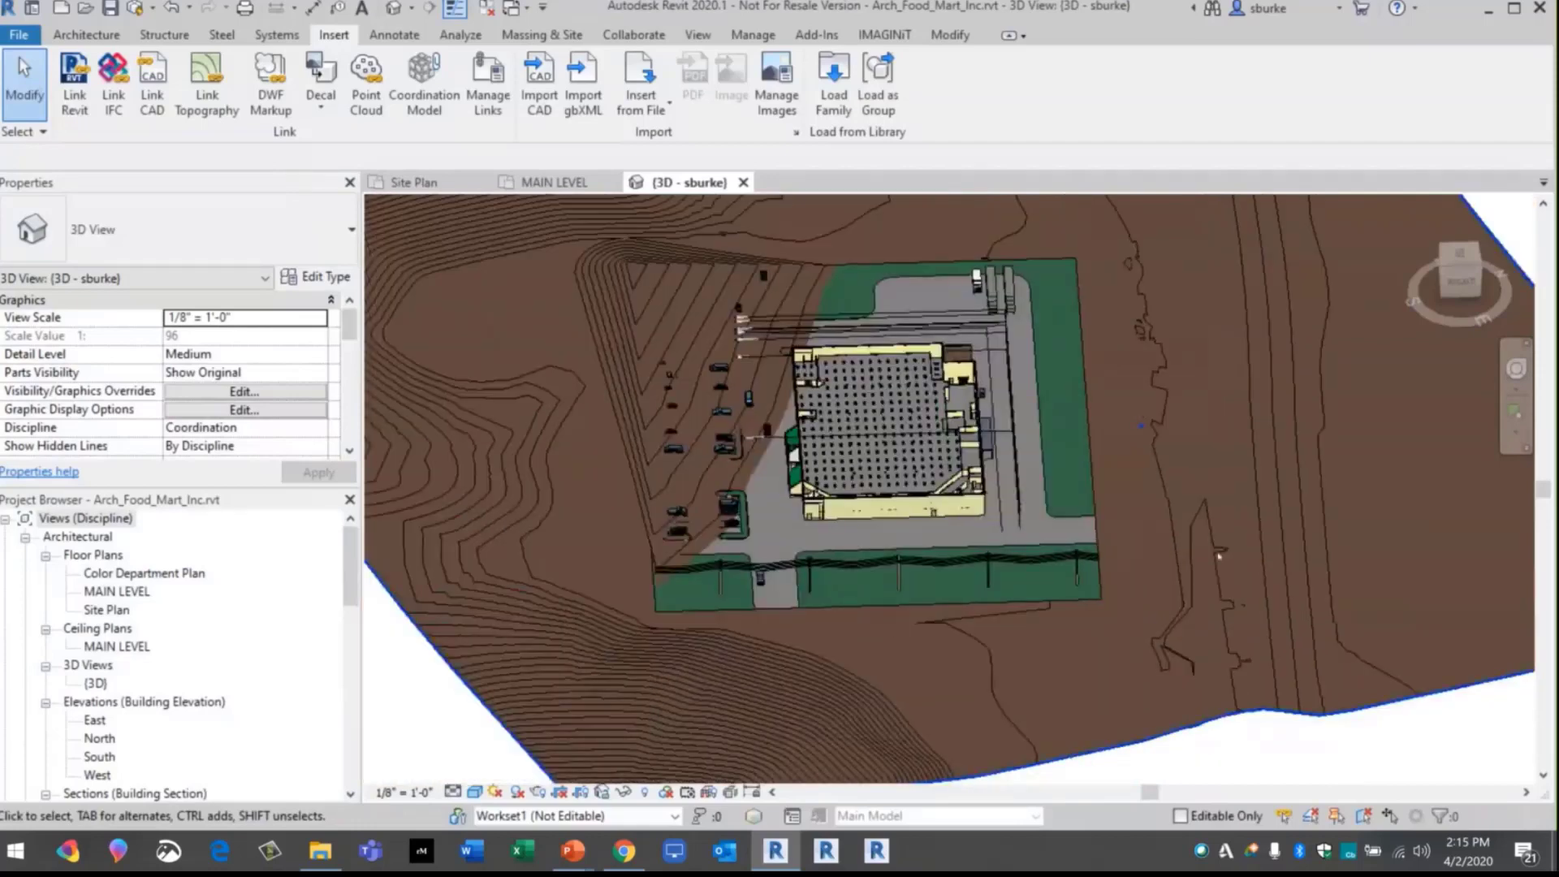
Switch to the MAIN LEVEL floor plan and show the whole building layout
click(554, 182)
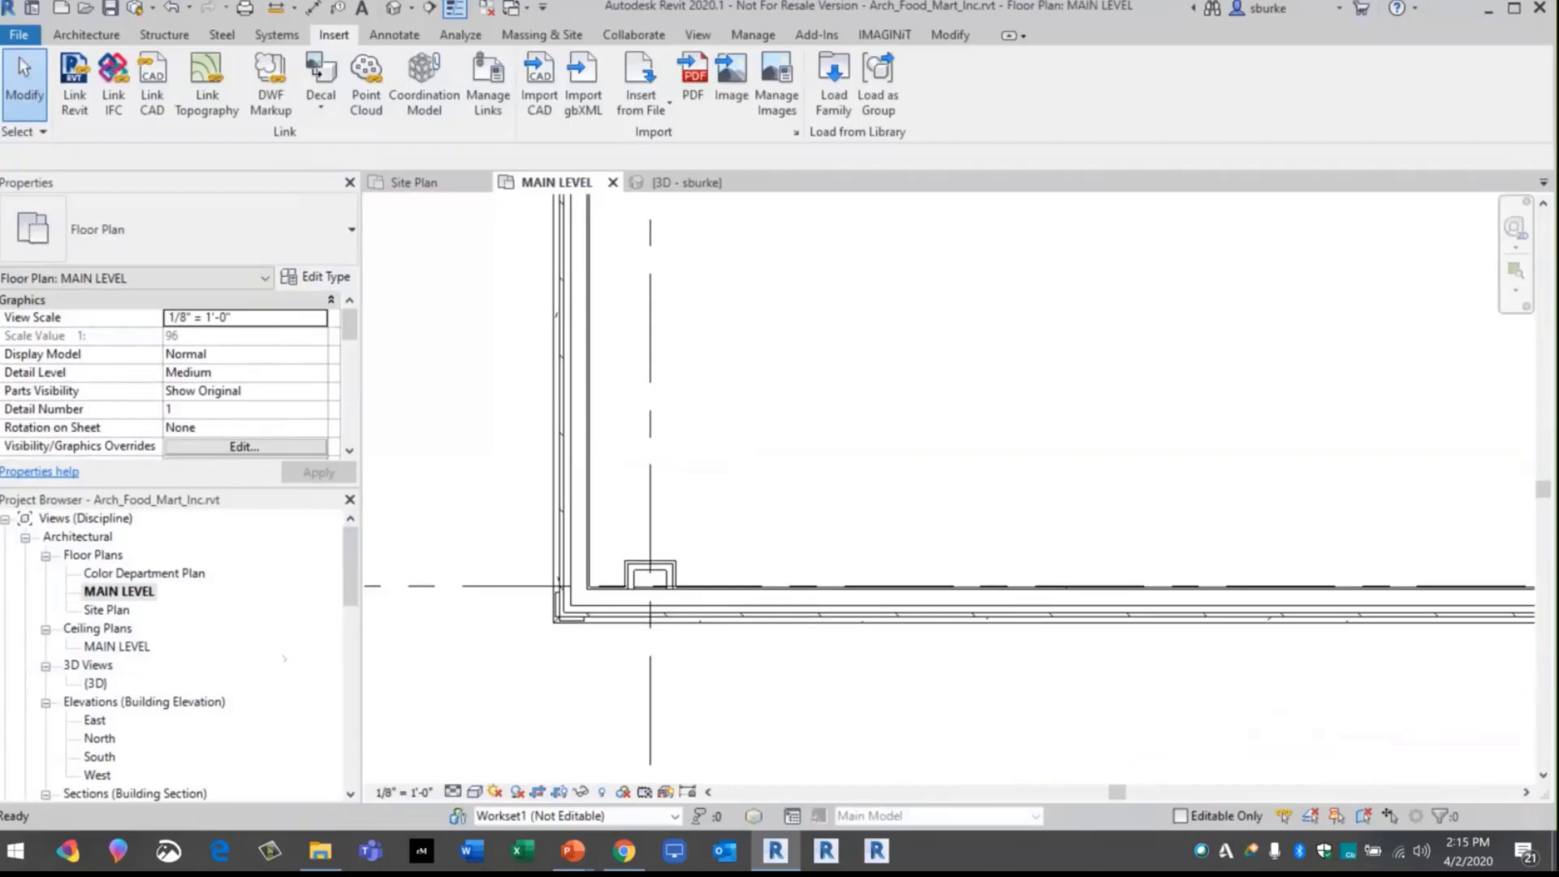
scroll(588, 405, down, 6)
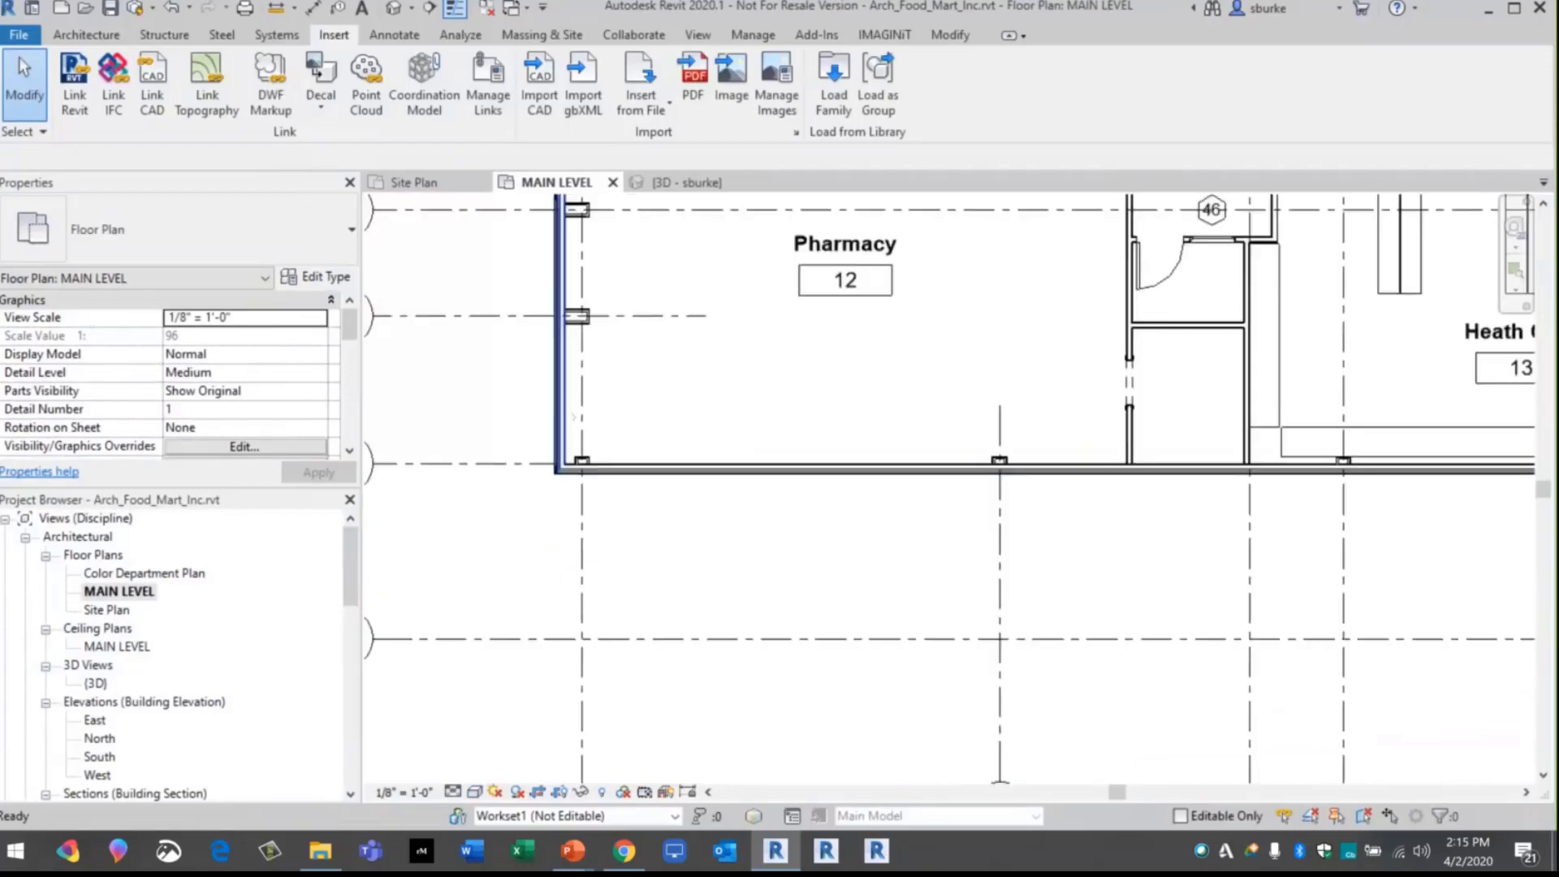
scroll(887, 618, down, 4)
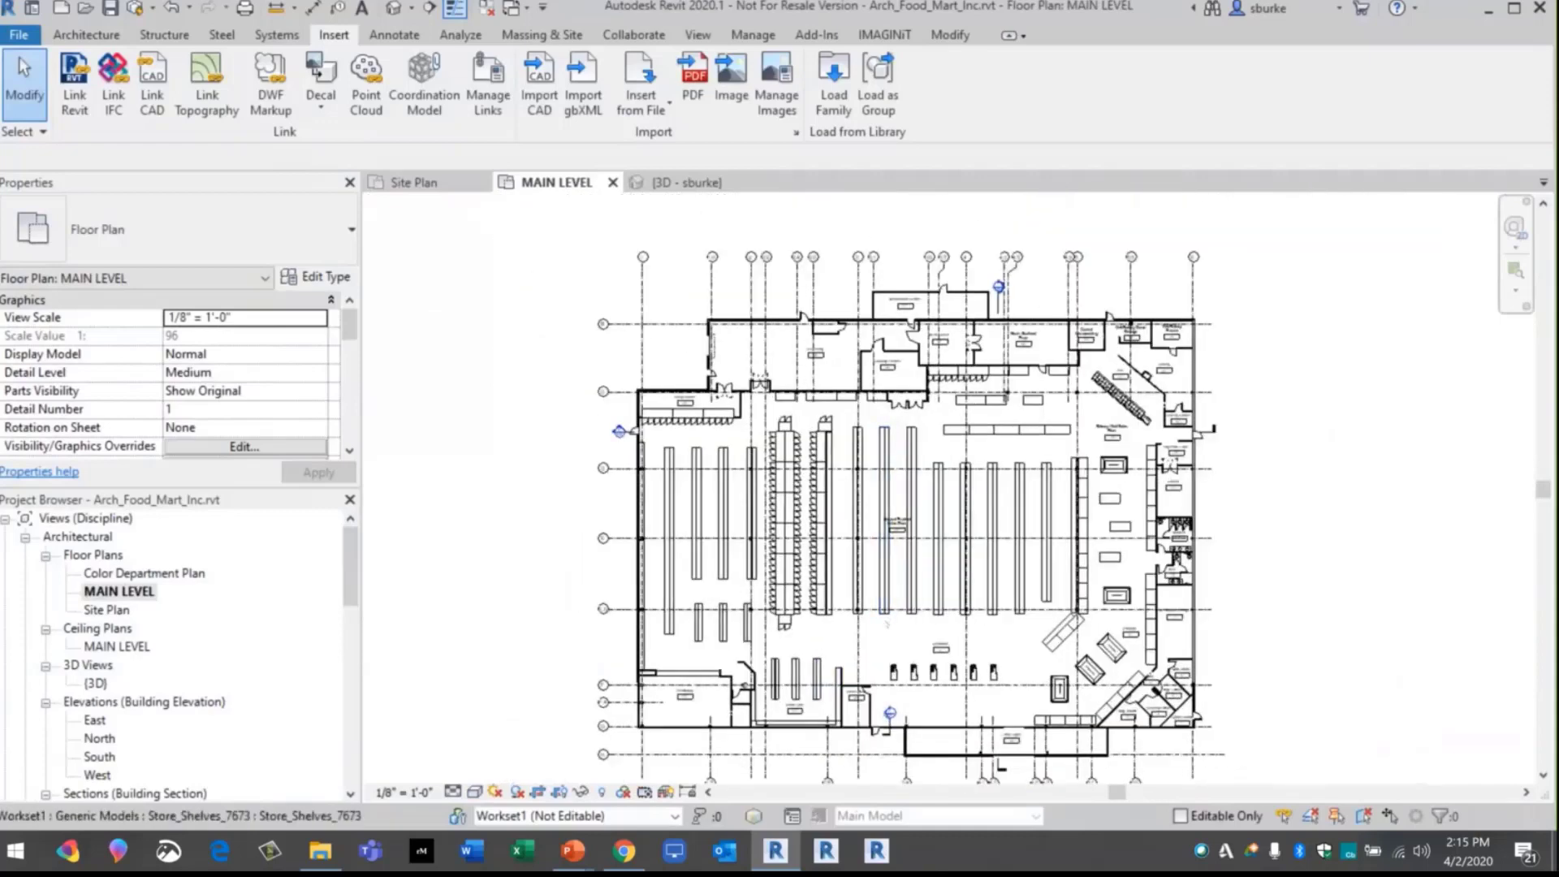
middle_drag(885, 627, 914, 607)
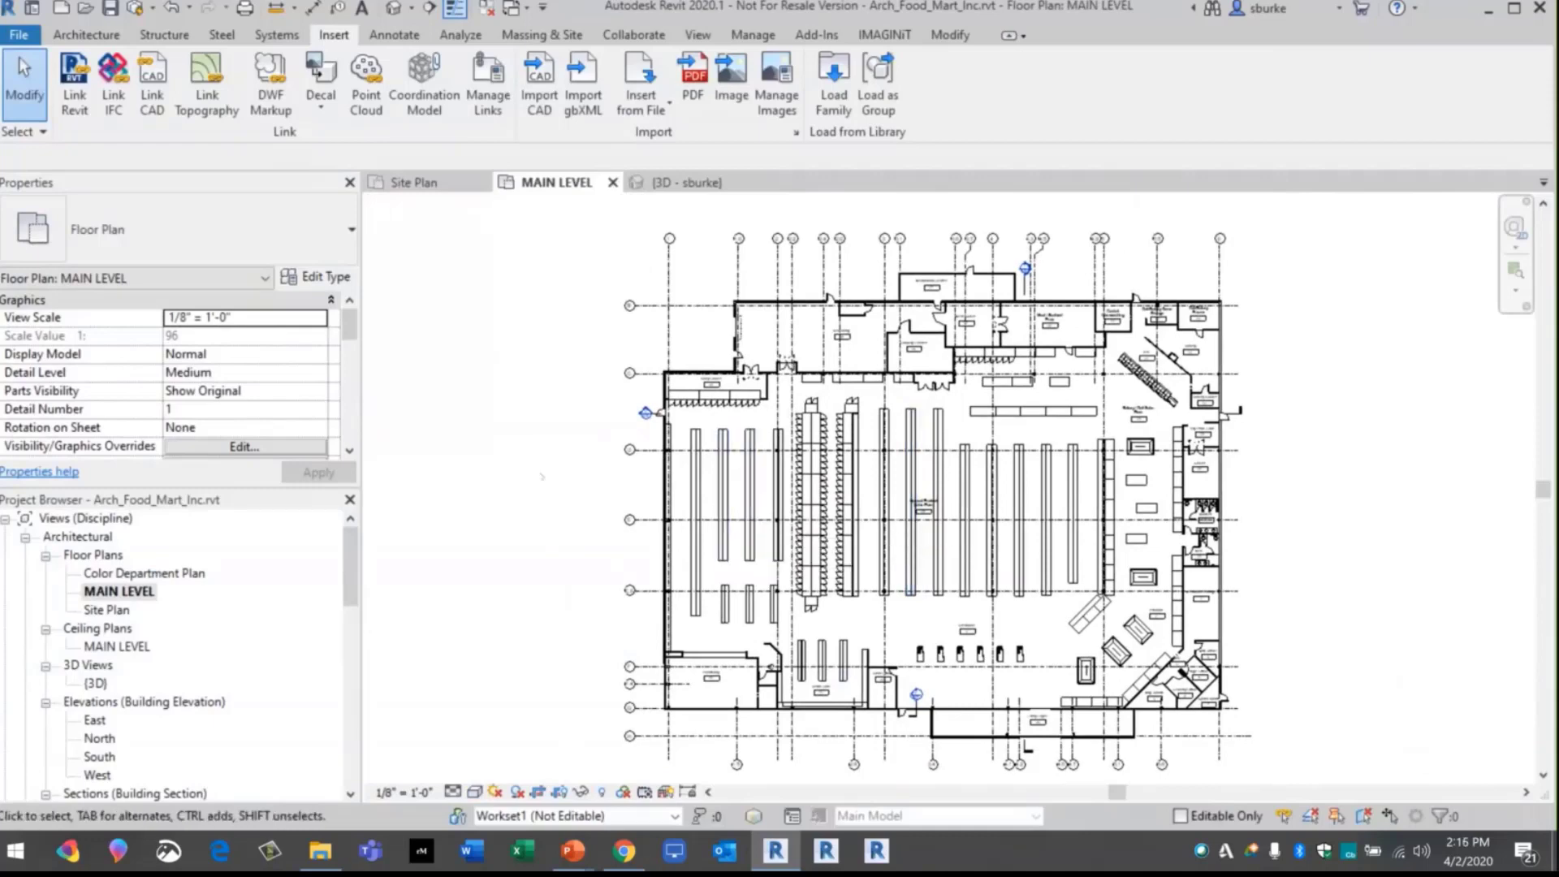
Save the Arch_Food_Mart_Inc model and synchronize it with the cloud central model
click(109, 9)
click(135, 8)
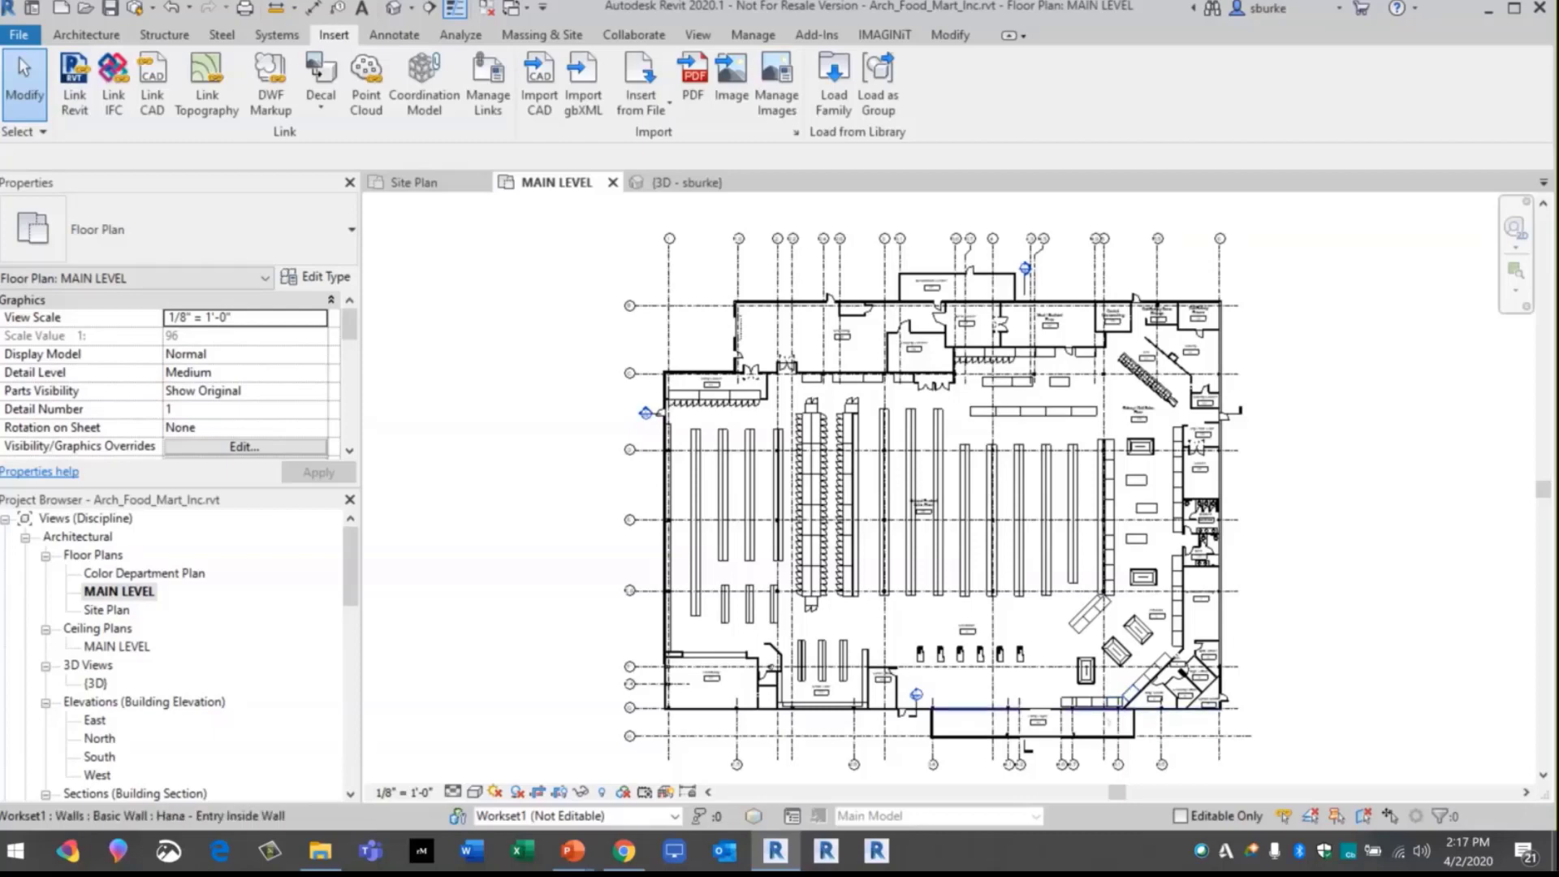
Switch to the PowerPoint slide show, advance to the Linking Revit Cloud Models slide, and return to Revit
key(alt+Tab)
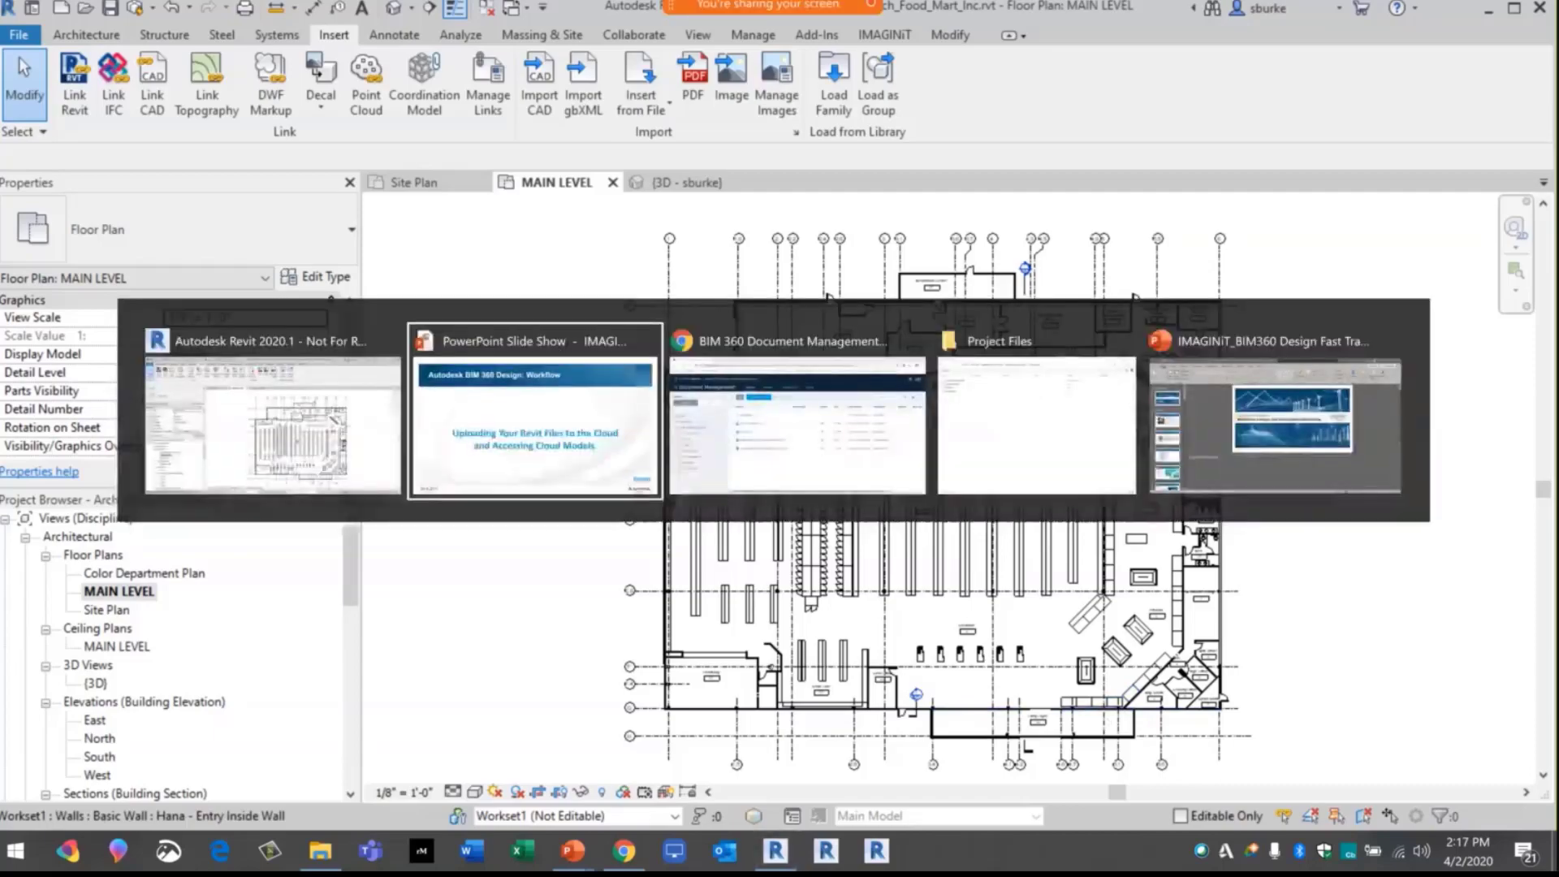
key(Right)
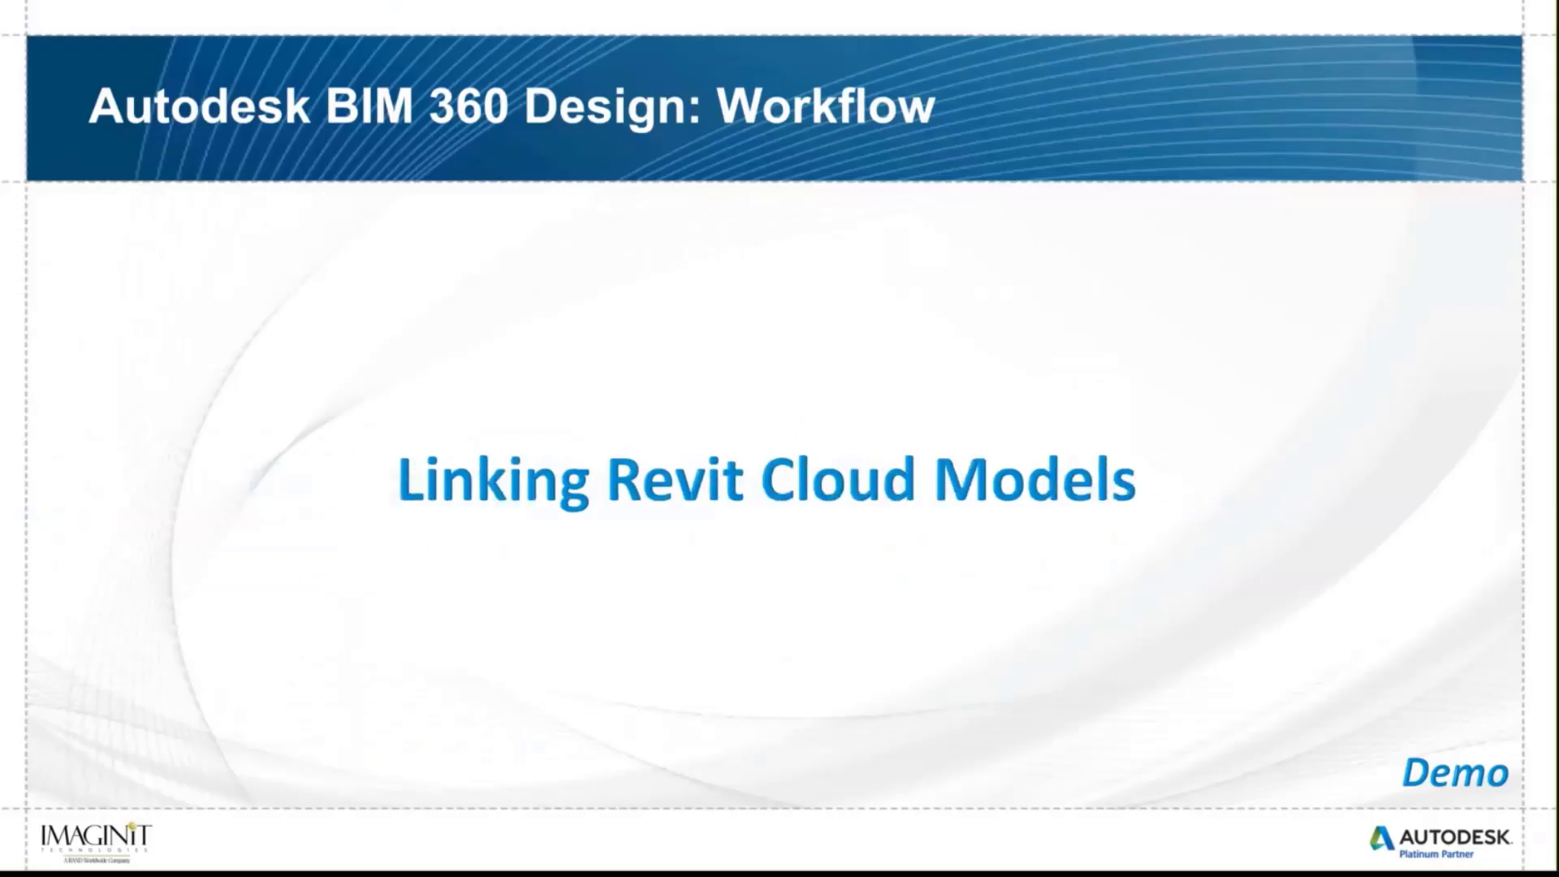
key(alt+Tab)
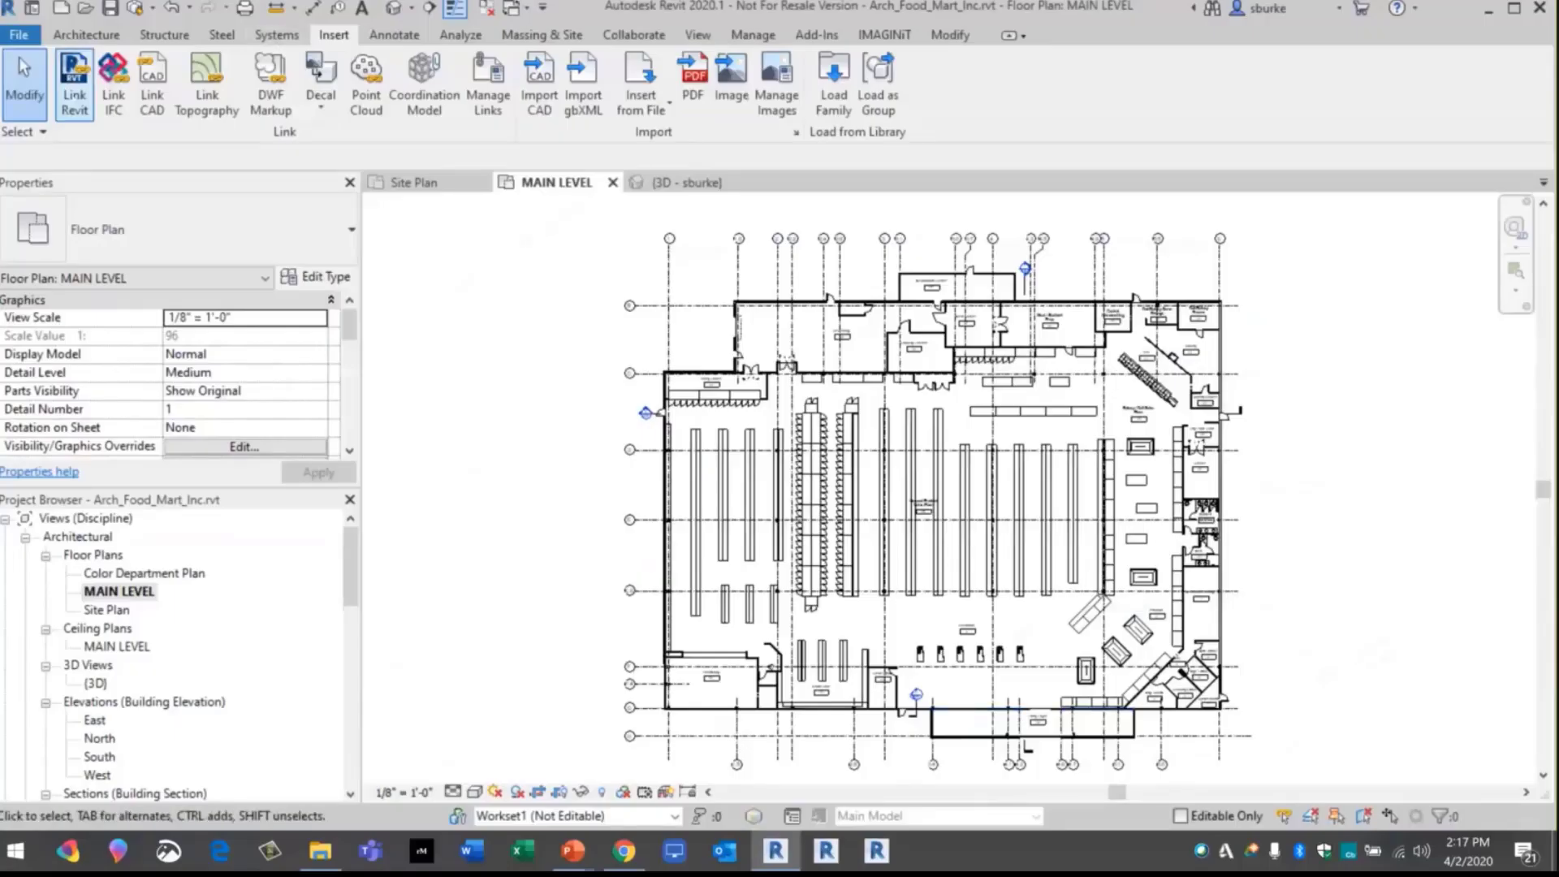
Link MEP_Food_Mart_Inc.rvt from BIM 360 Design for AEC > Project Files > 01_Project Design Files > MEP, using Auto - Origin to Origin positioning
click(74, 84)
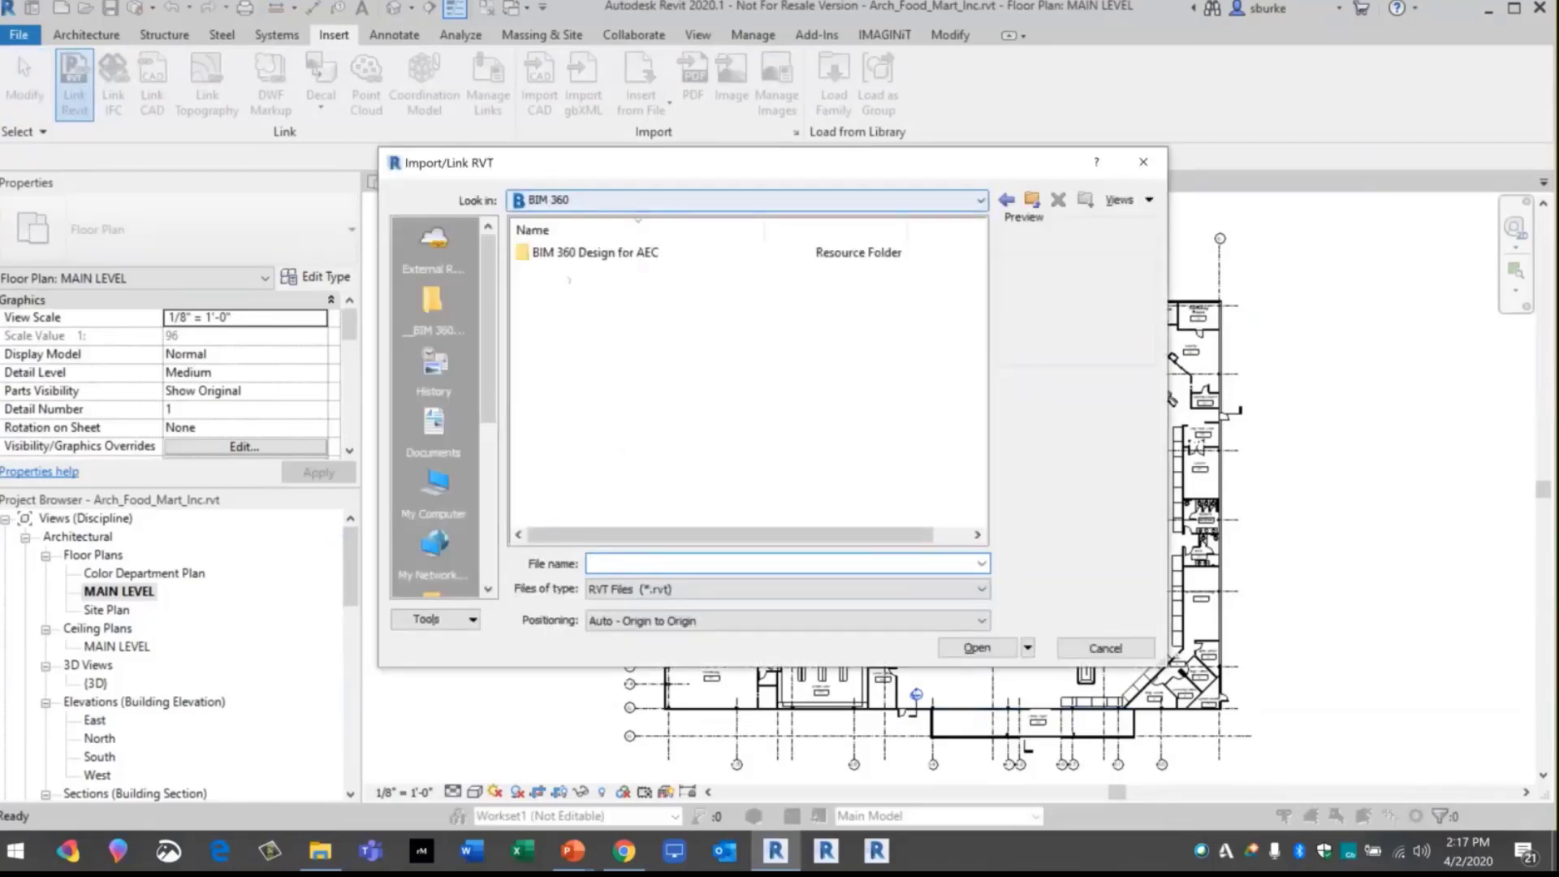
double_click(593, 253)
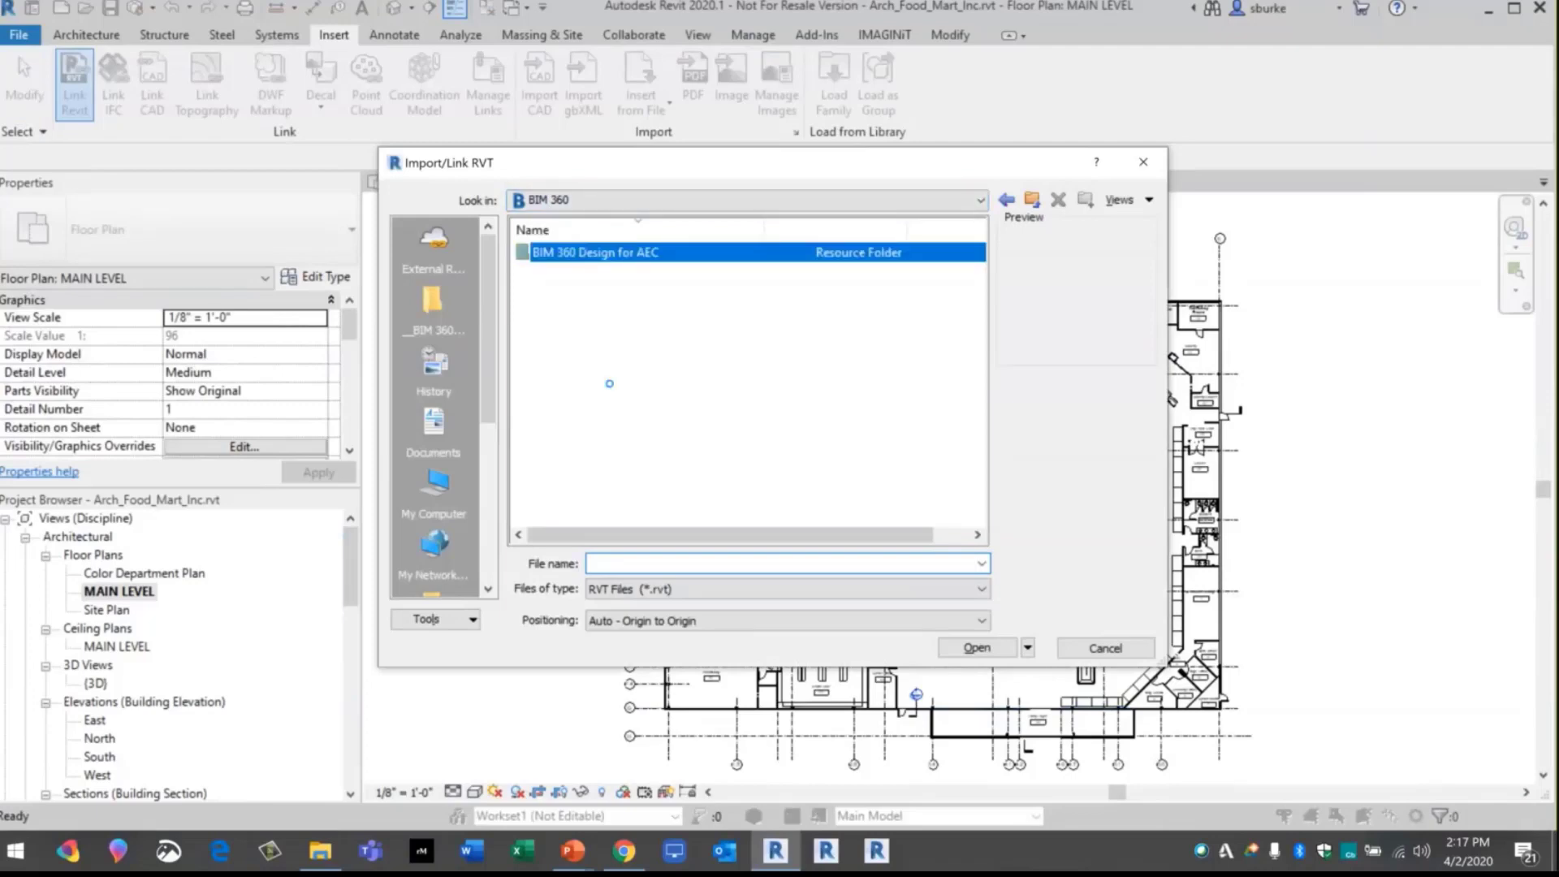
double_click(578, 271)
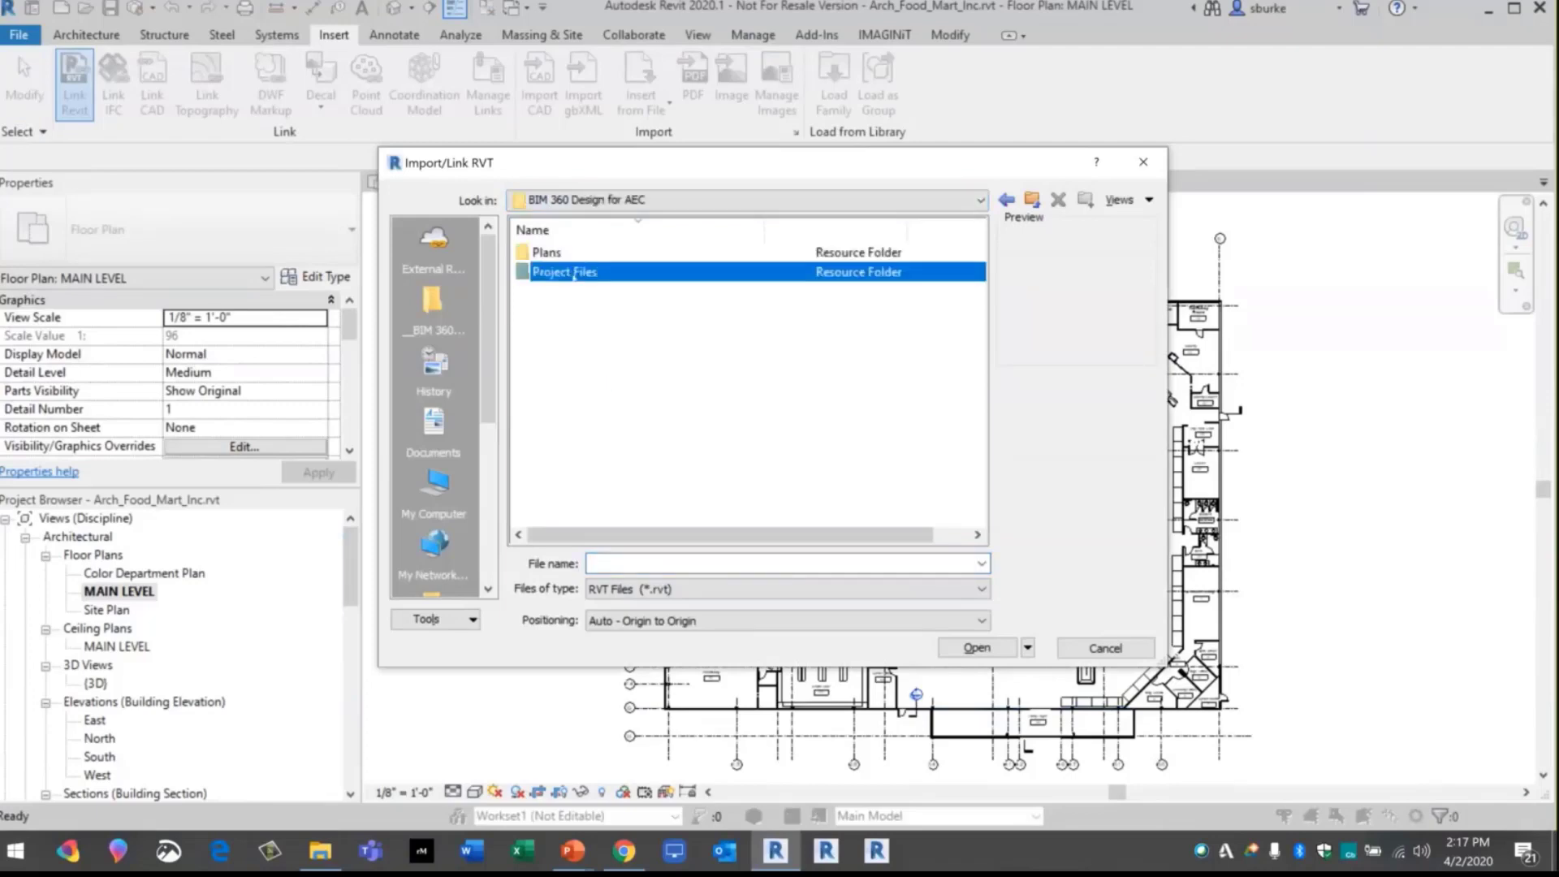
double_click(586, 253)
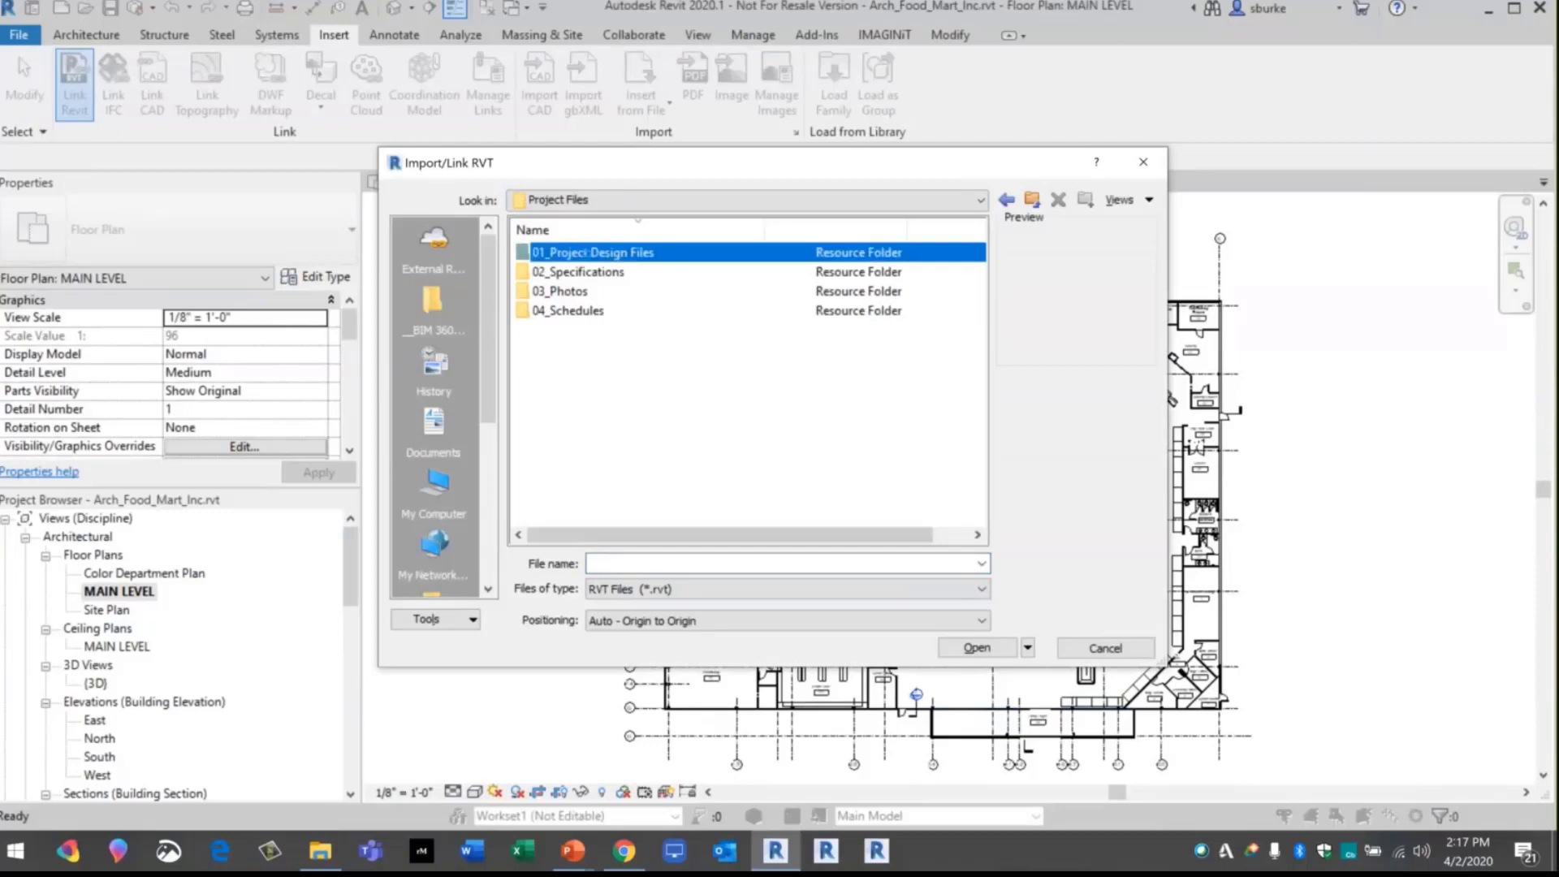
double_click(546, 291)
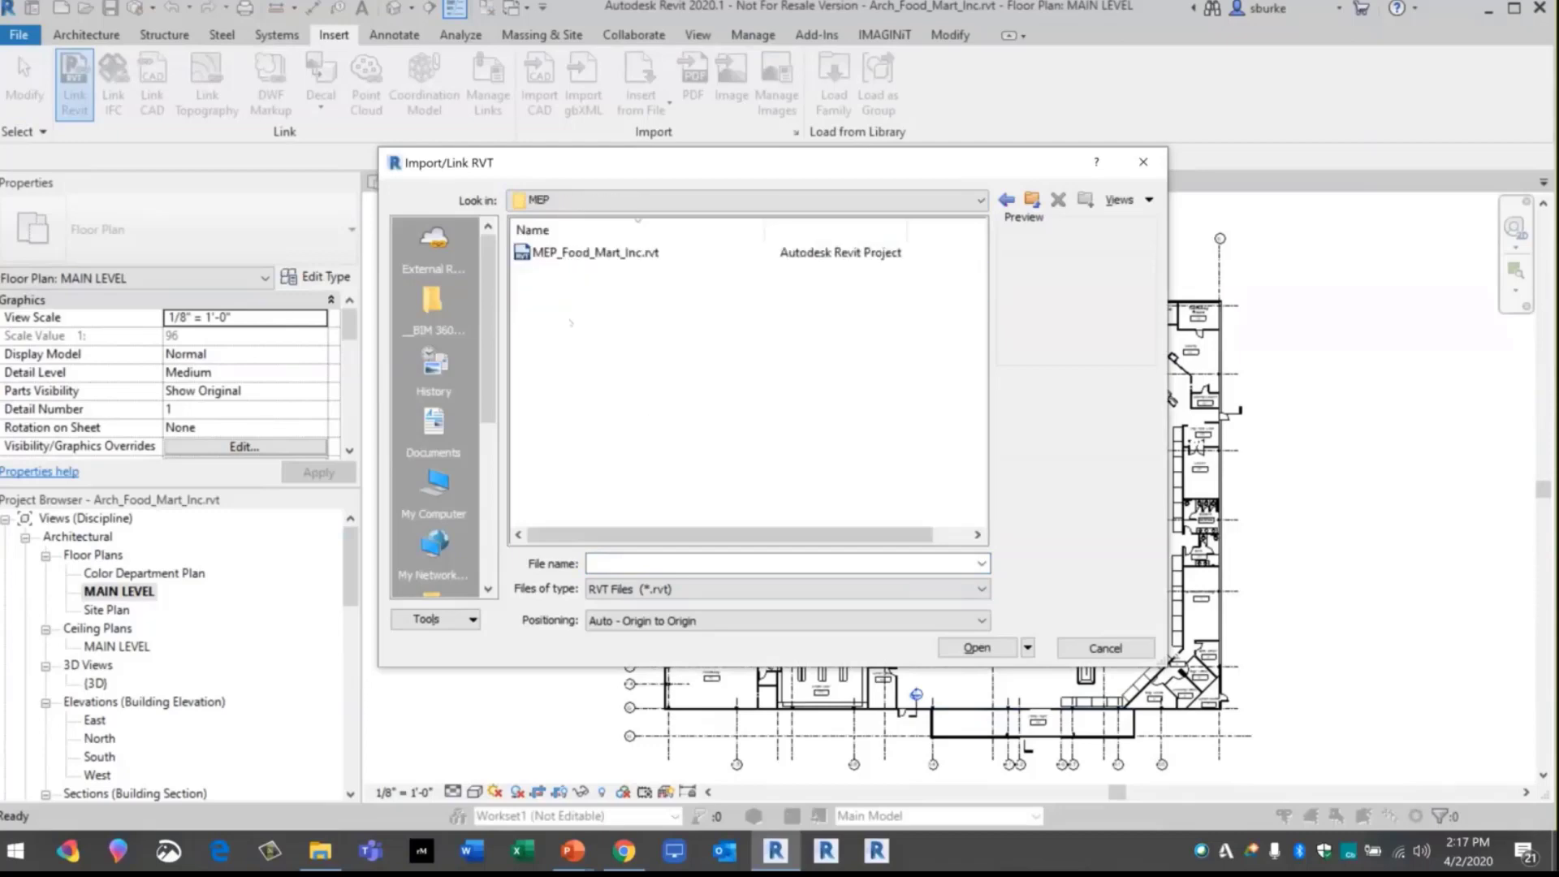
click(571, 253)
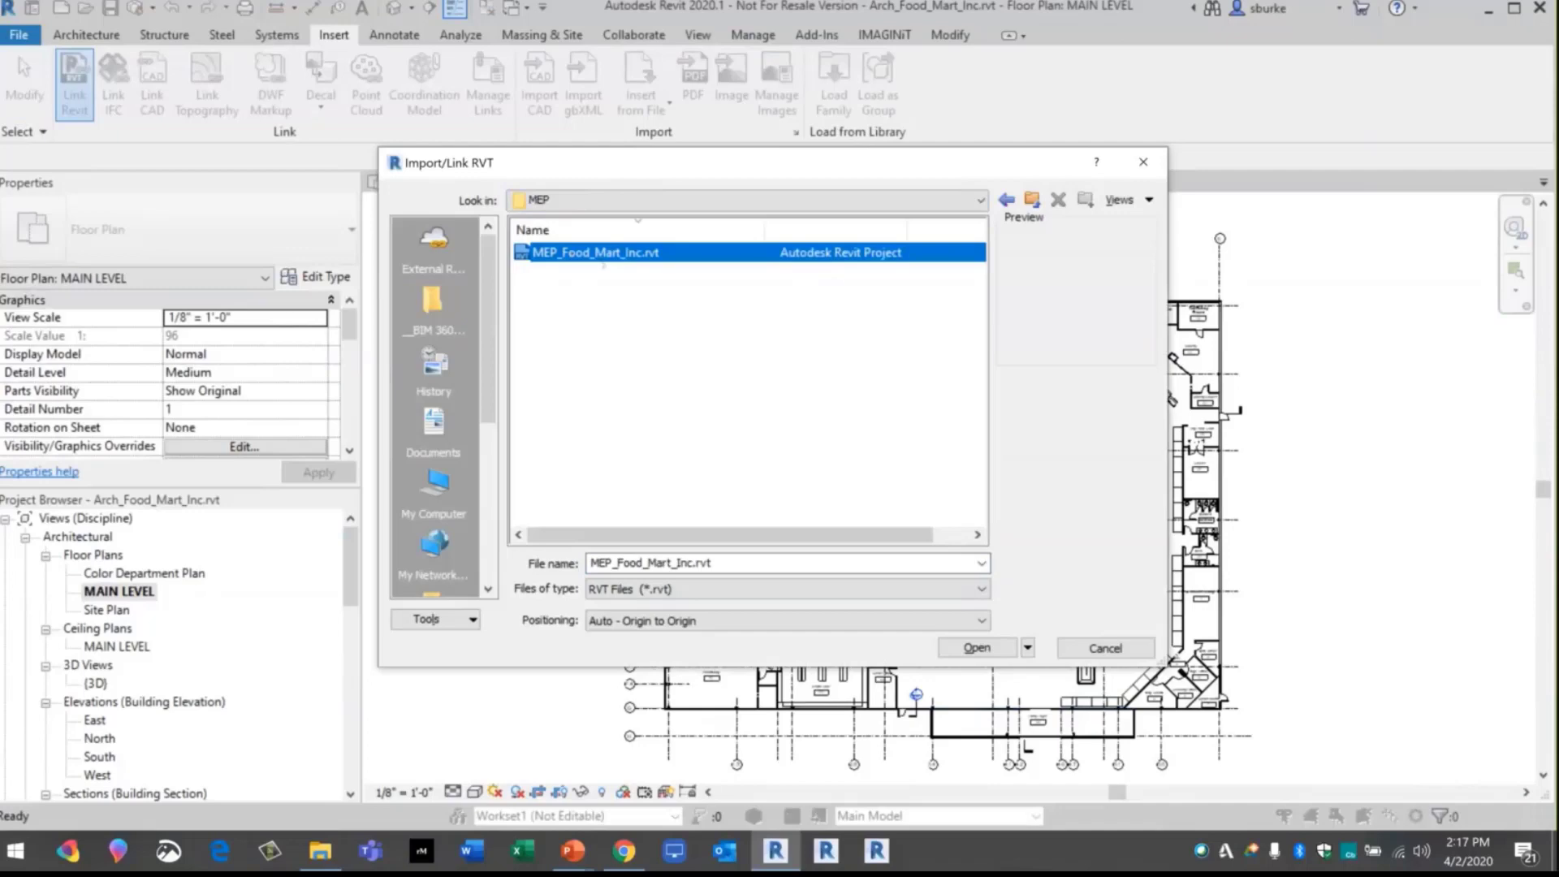
click(994, 648)
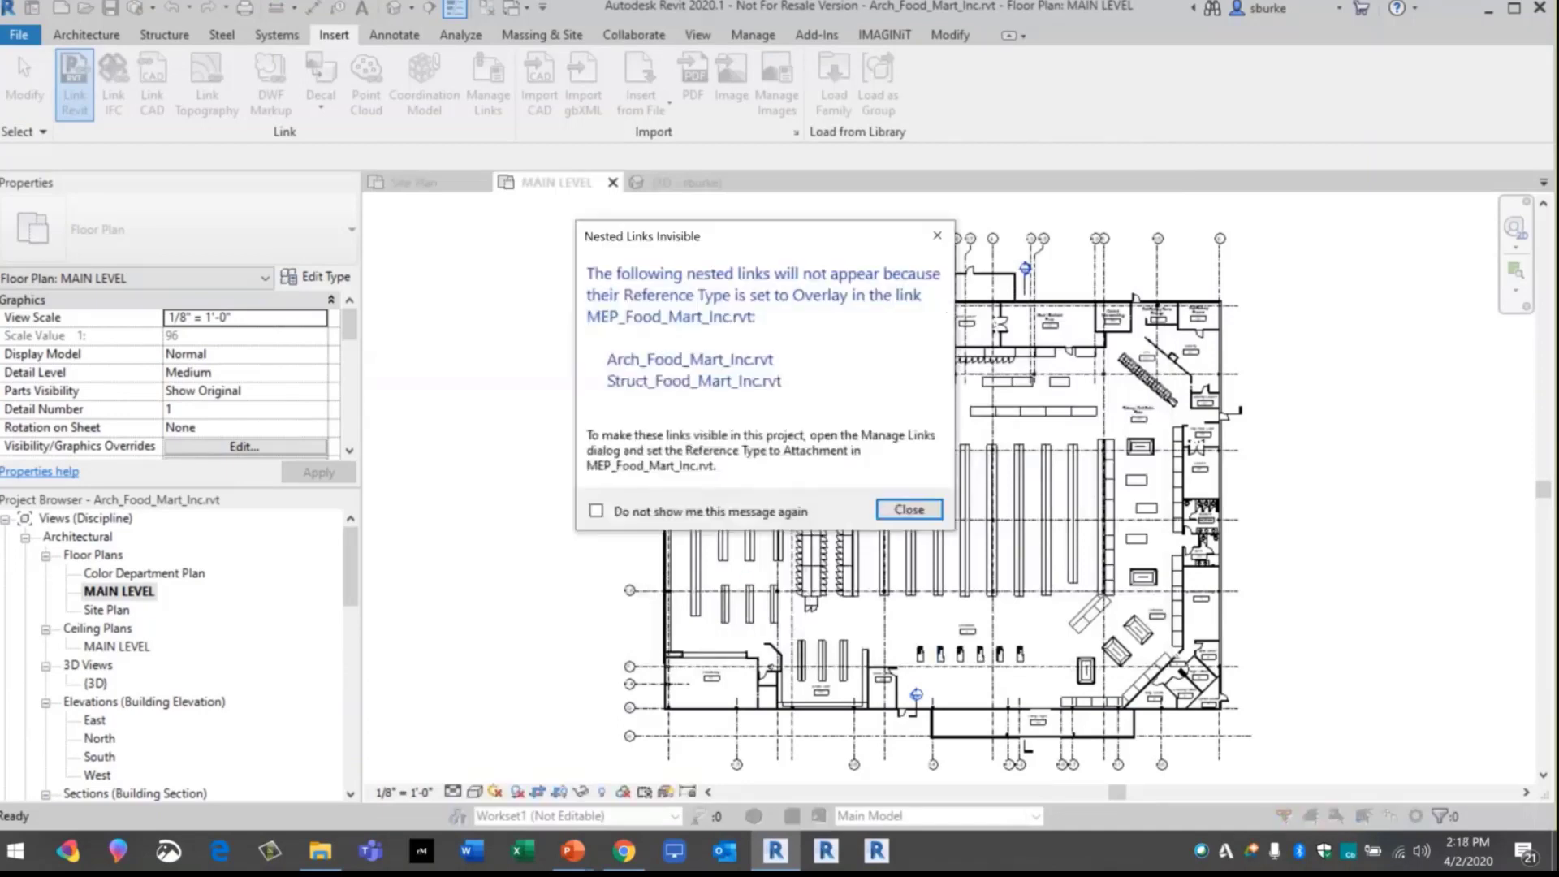
click(909, 509)
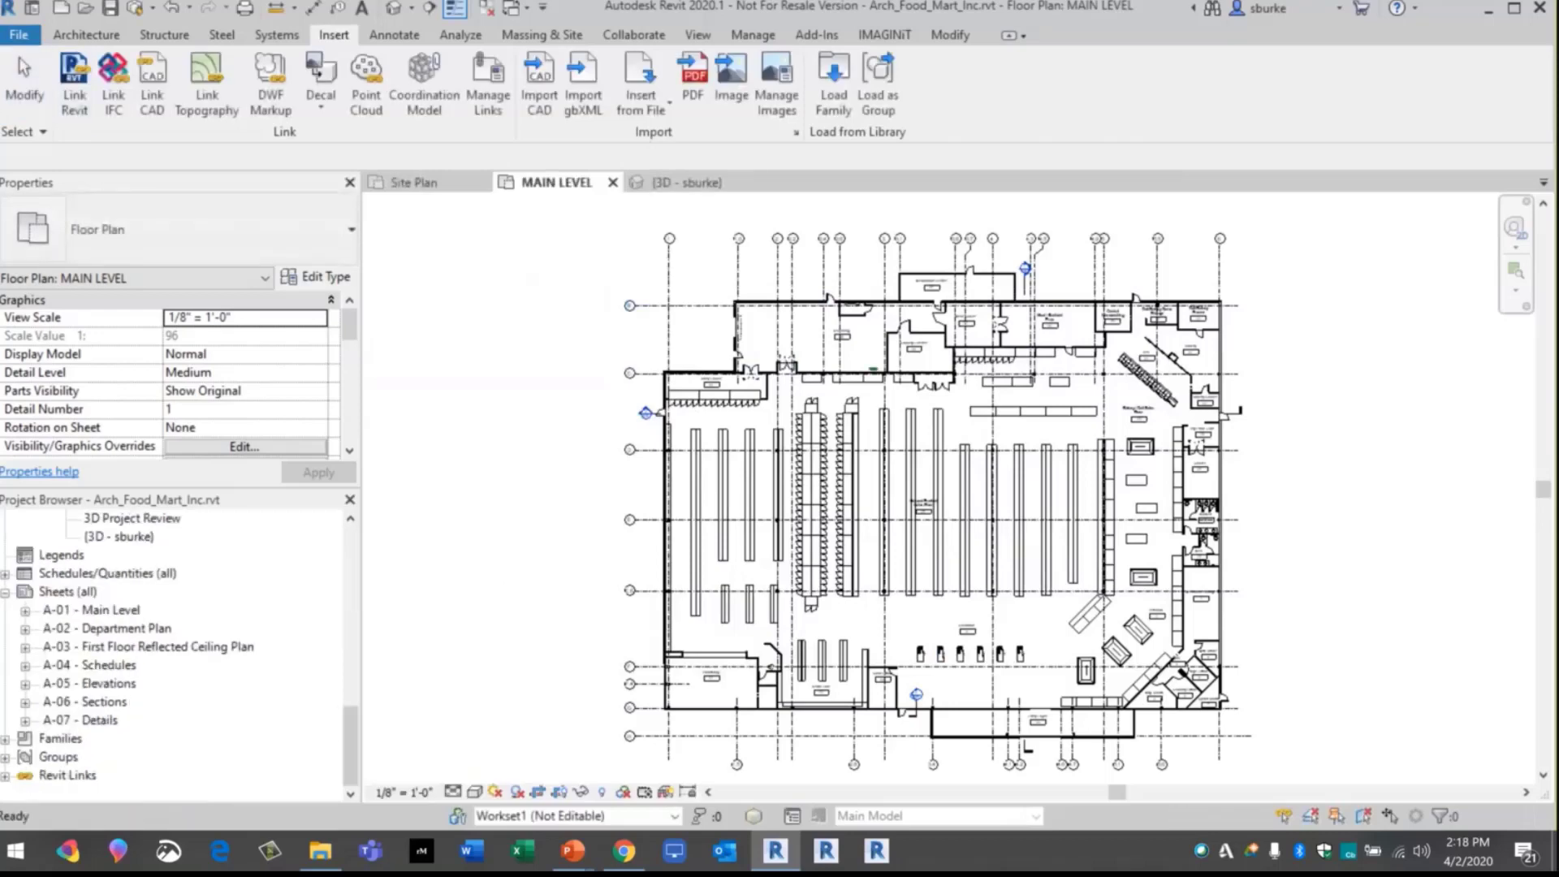
Examine the MEP link's full saved path and path type in the Revit link manager, then close it without changes
right_click(69, 775)
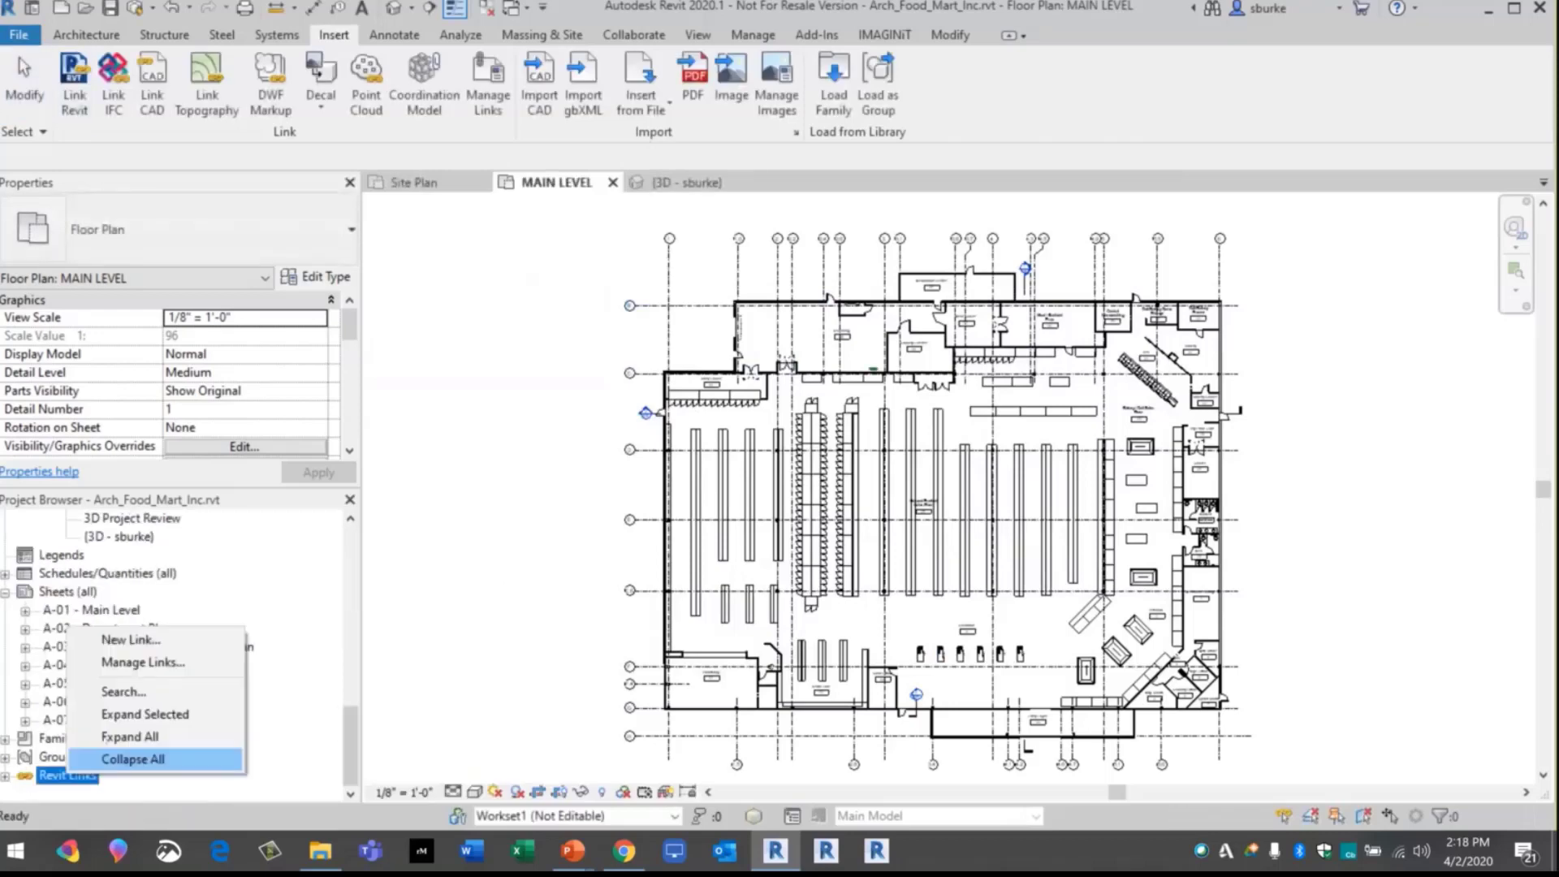
click(135, 663)
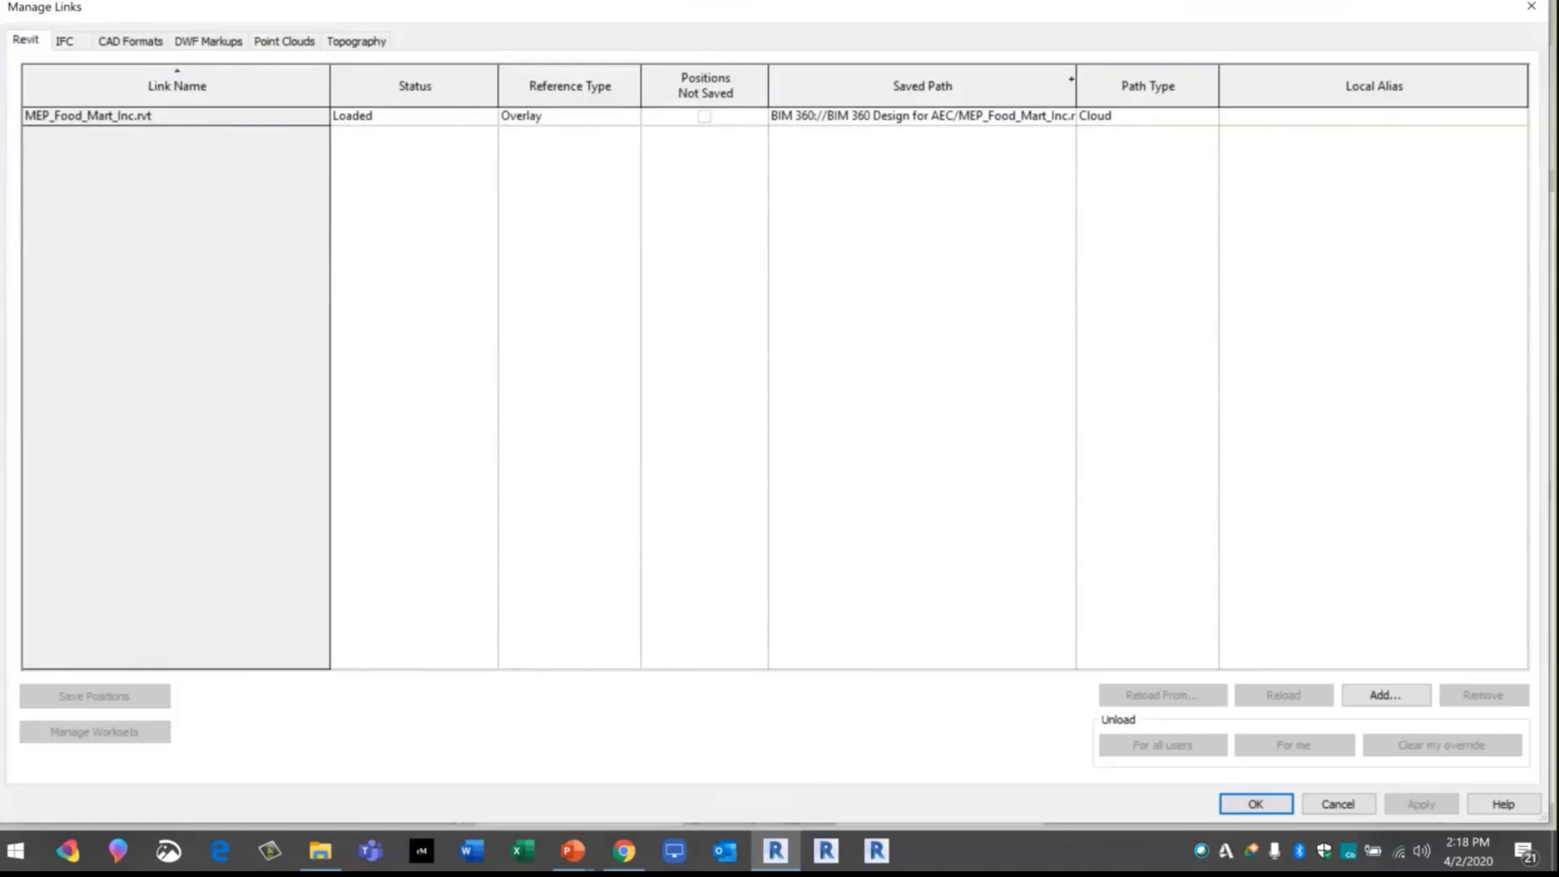
drag(1075, 81, 1315, 81)
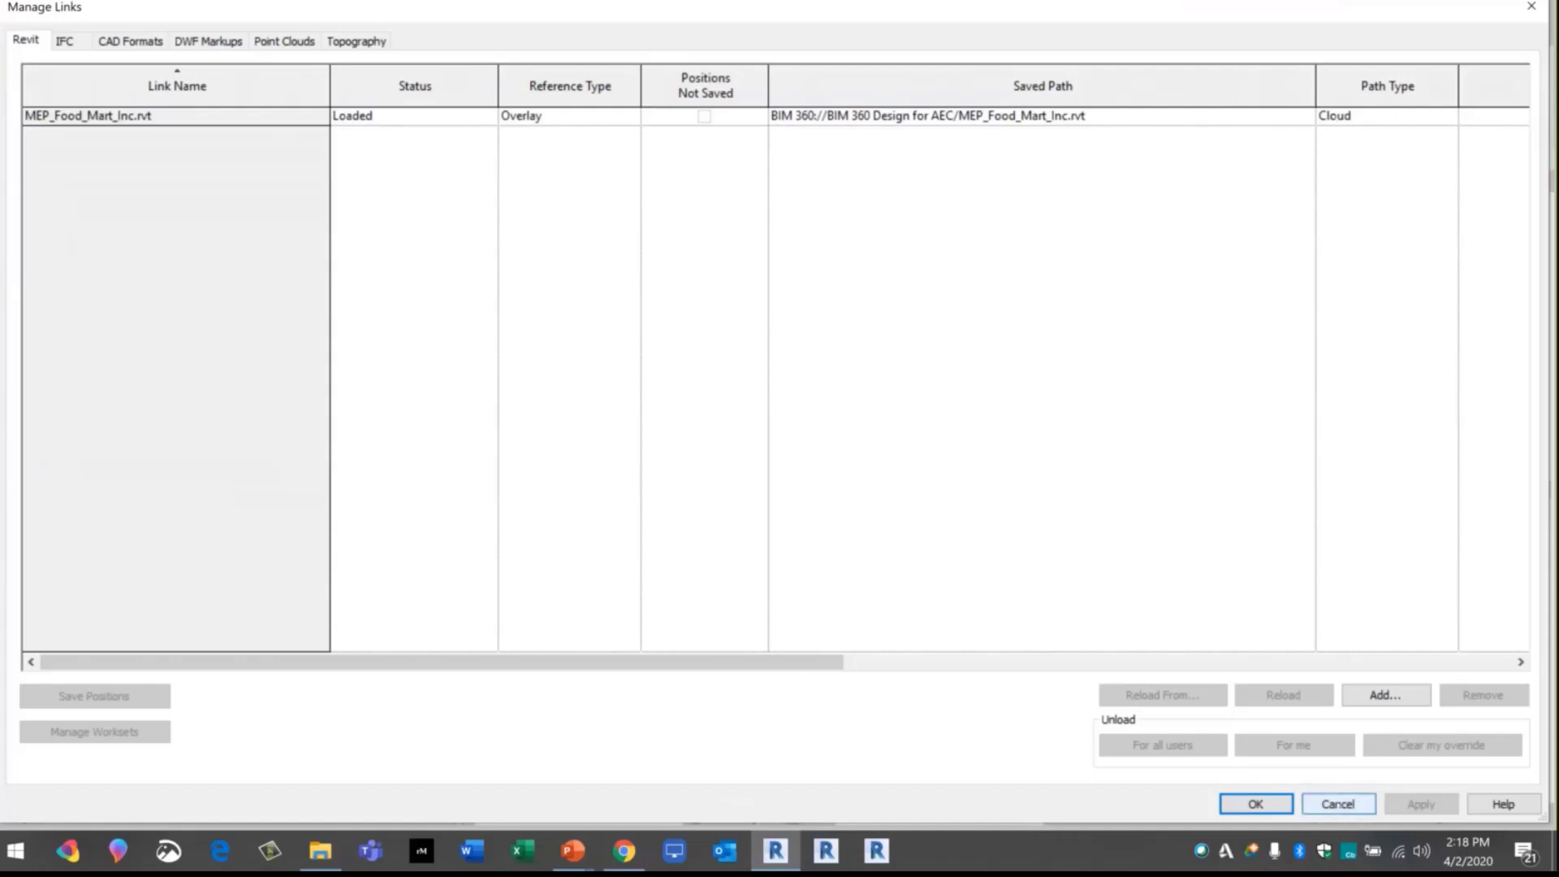
click(1338, 804)
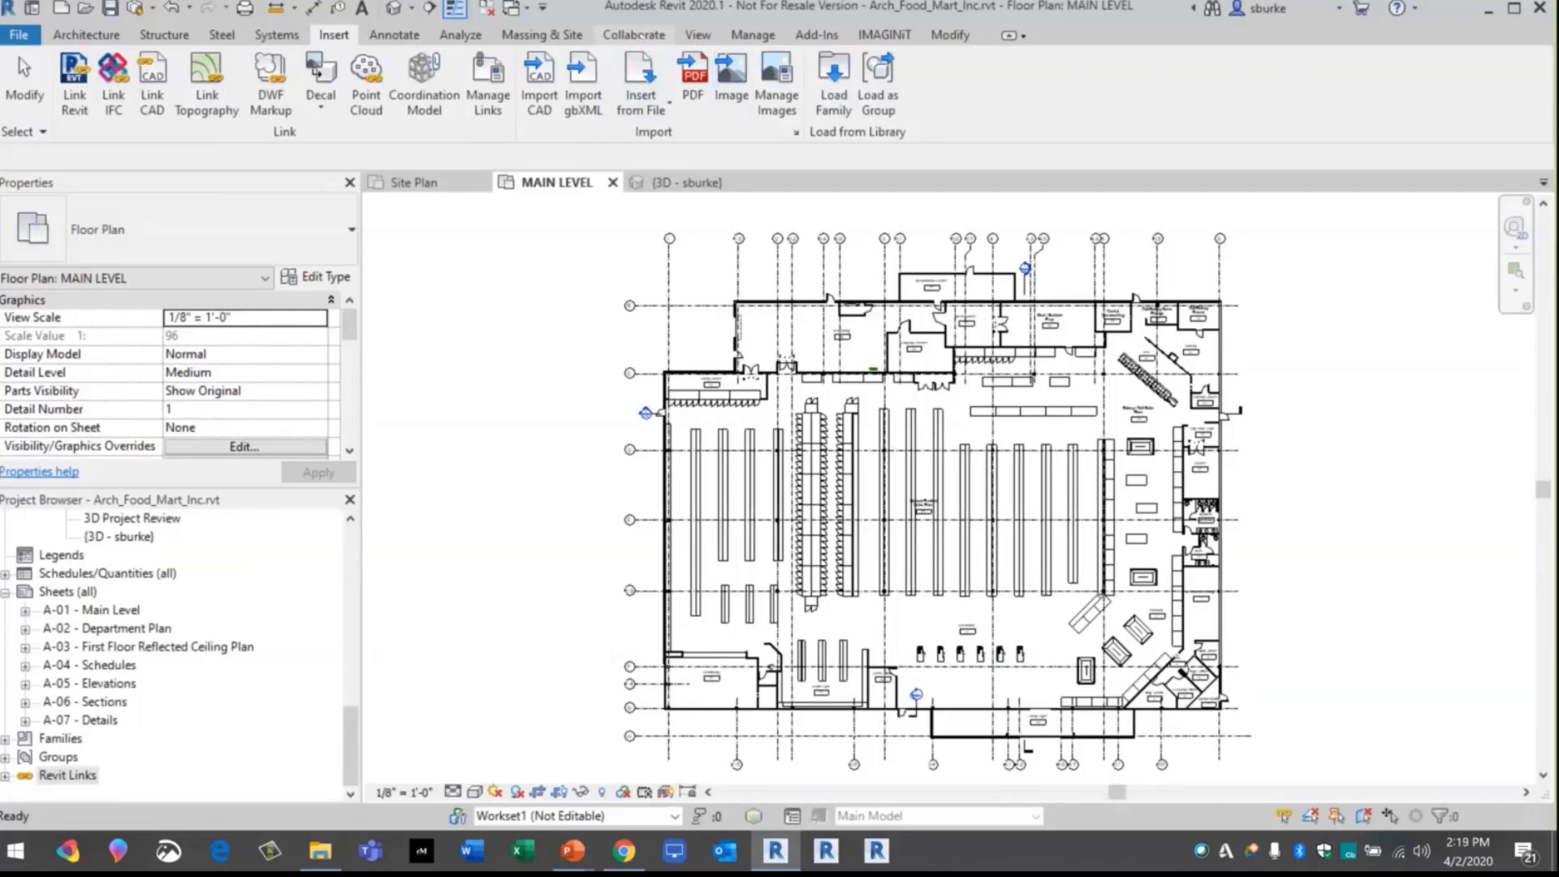
Create a new publish set named Demo and include it for publishing in place of the 50% Review set
click(634, 35)
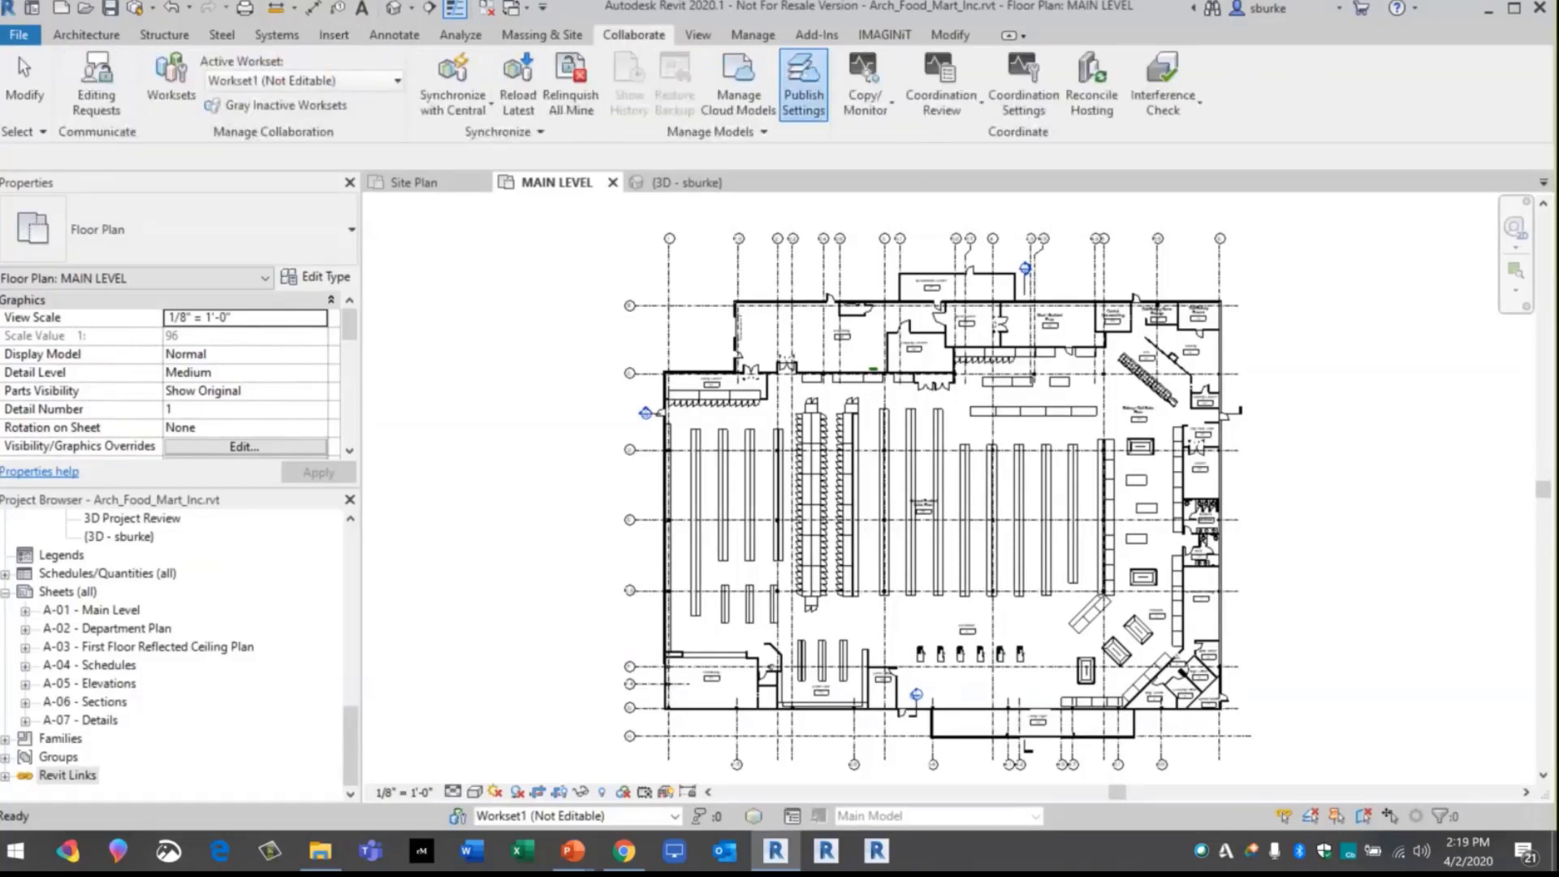
click(803, 81)
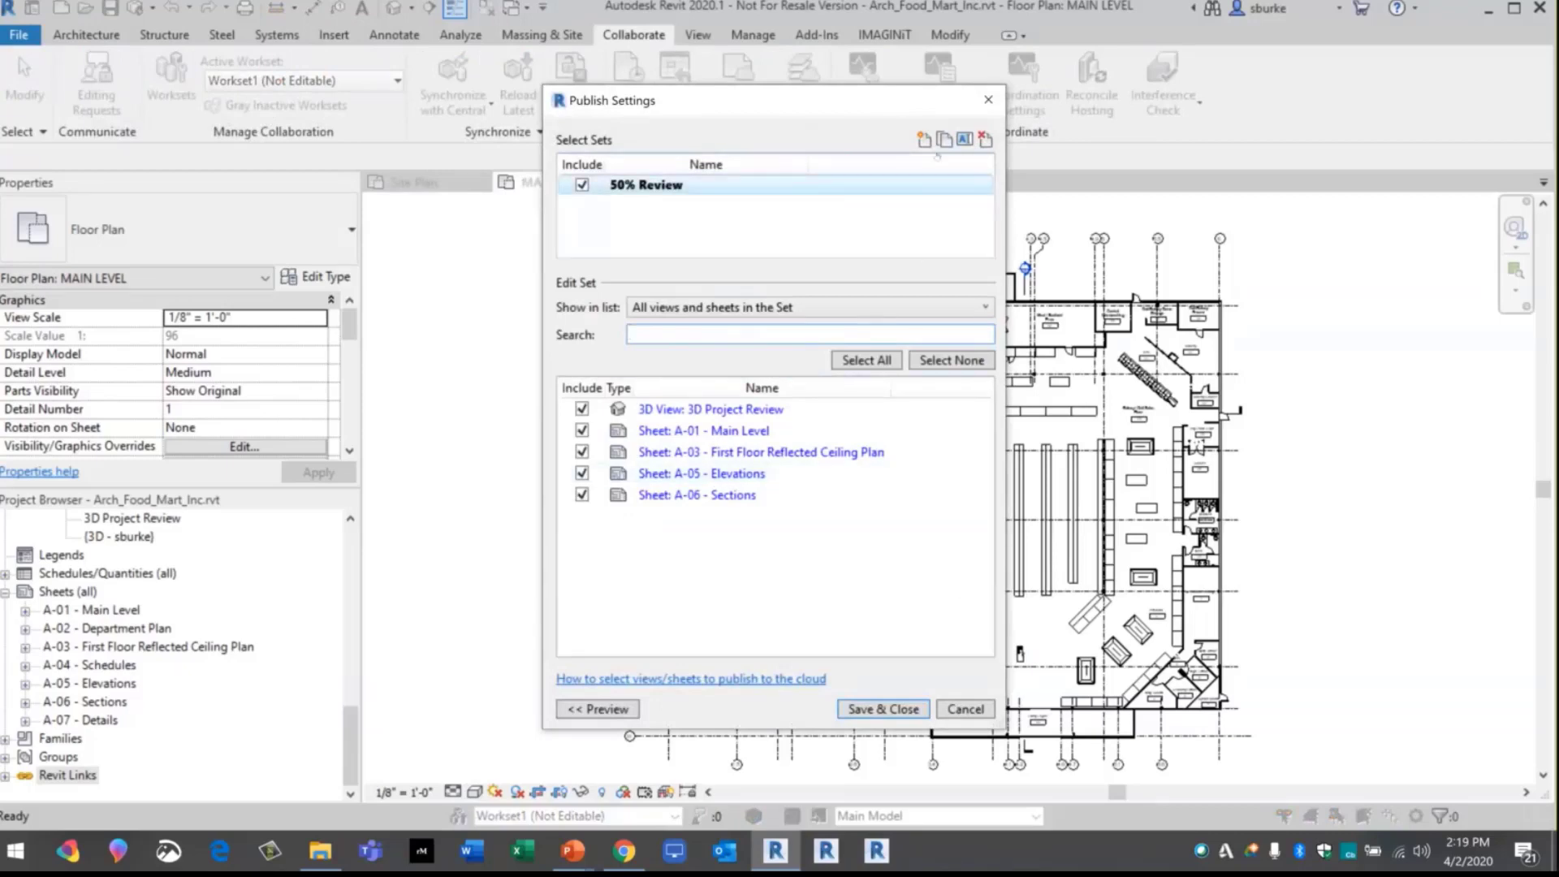
click(924, 139)
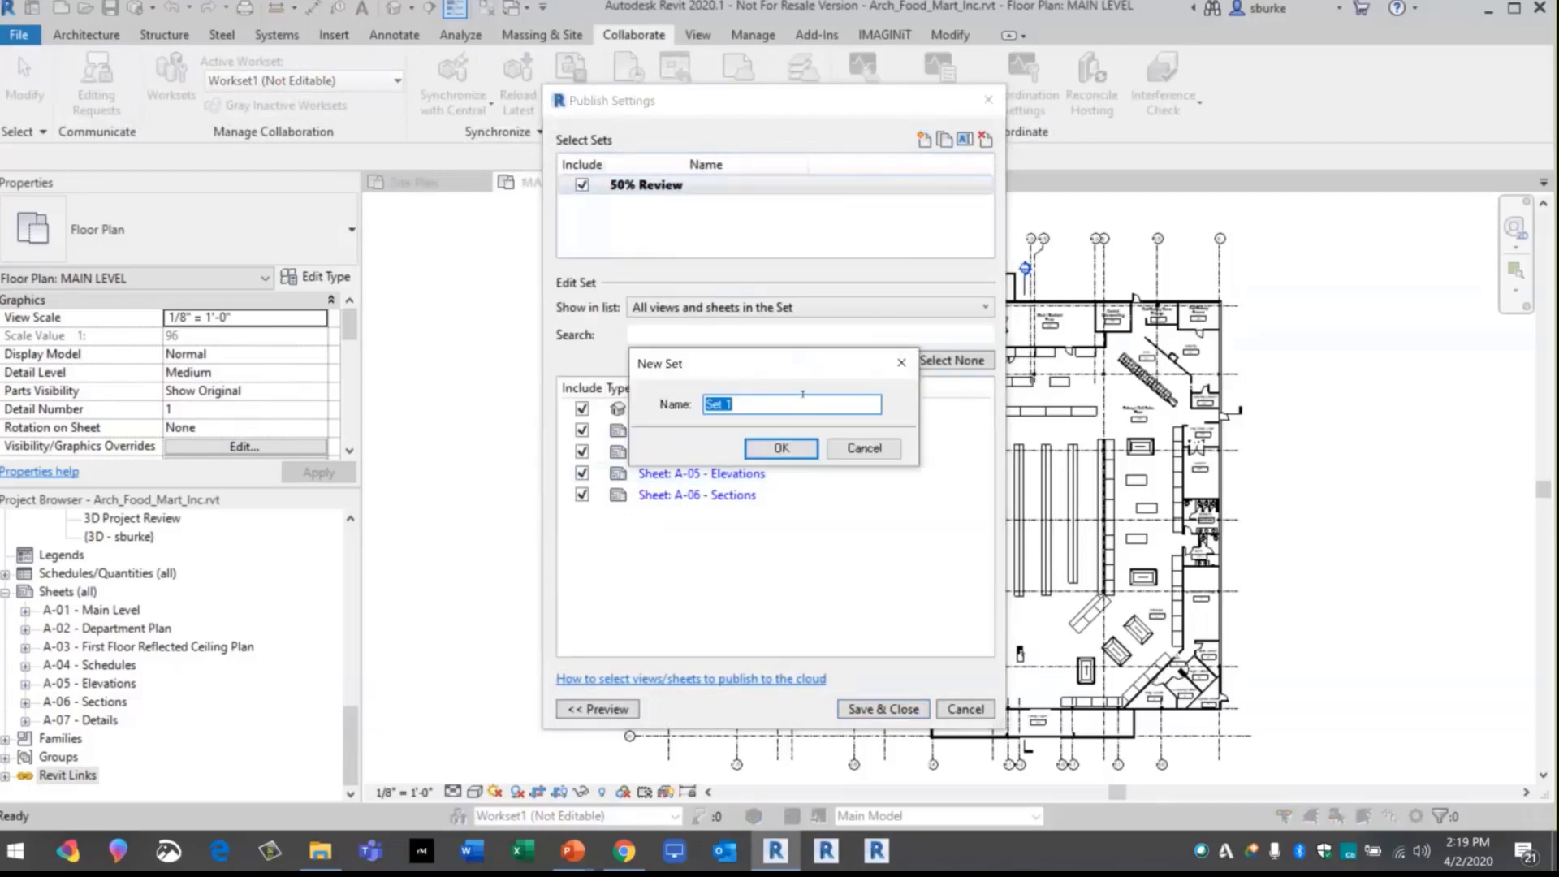
text(Demo)
key(Return)
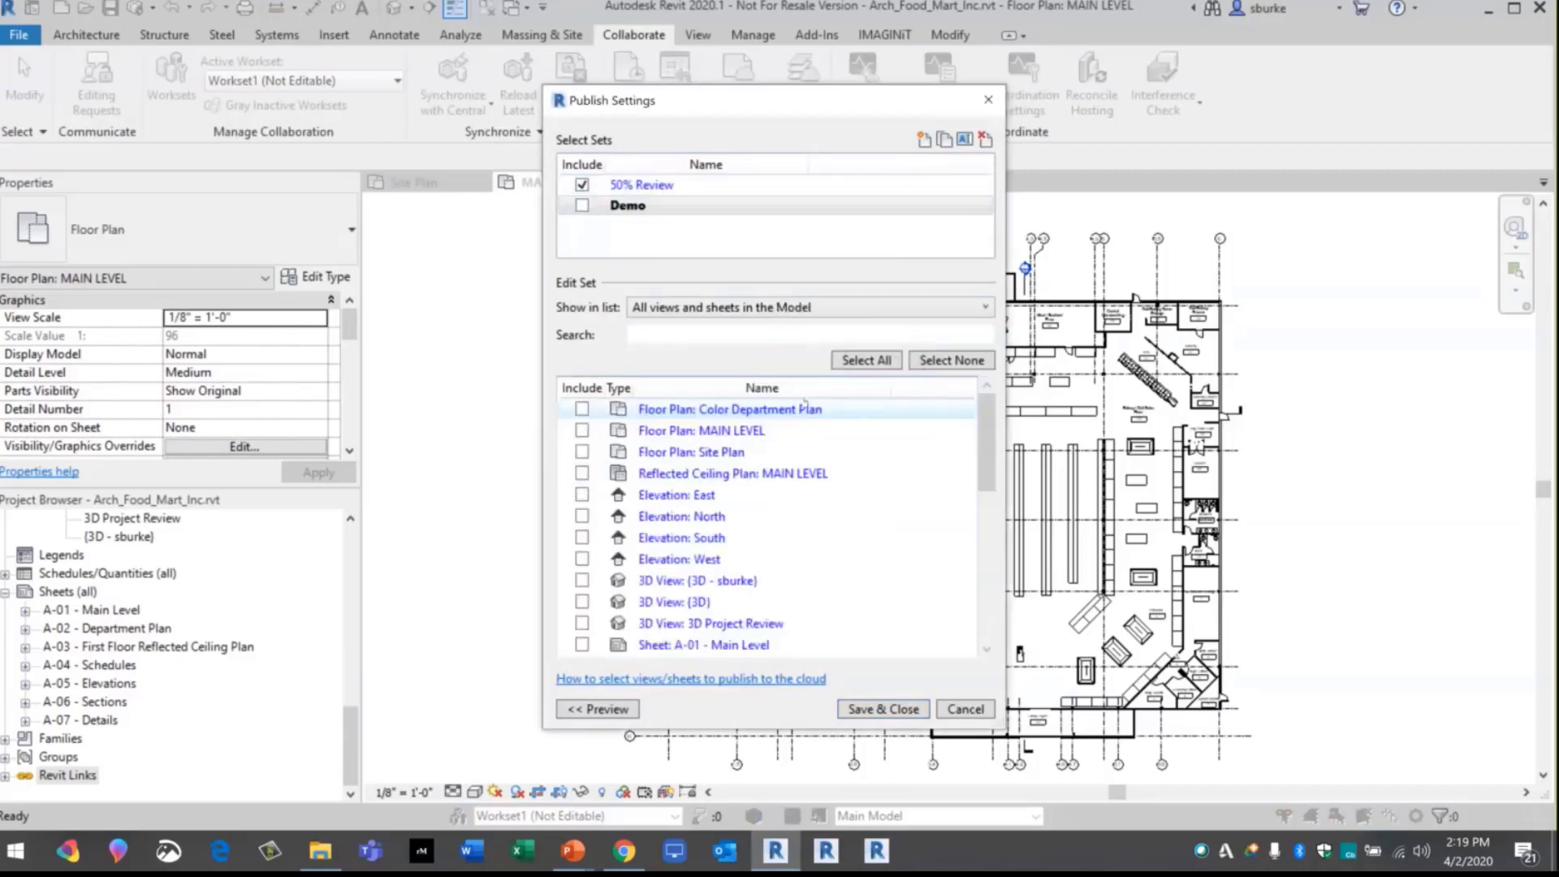
click(581, 204)
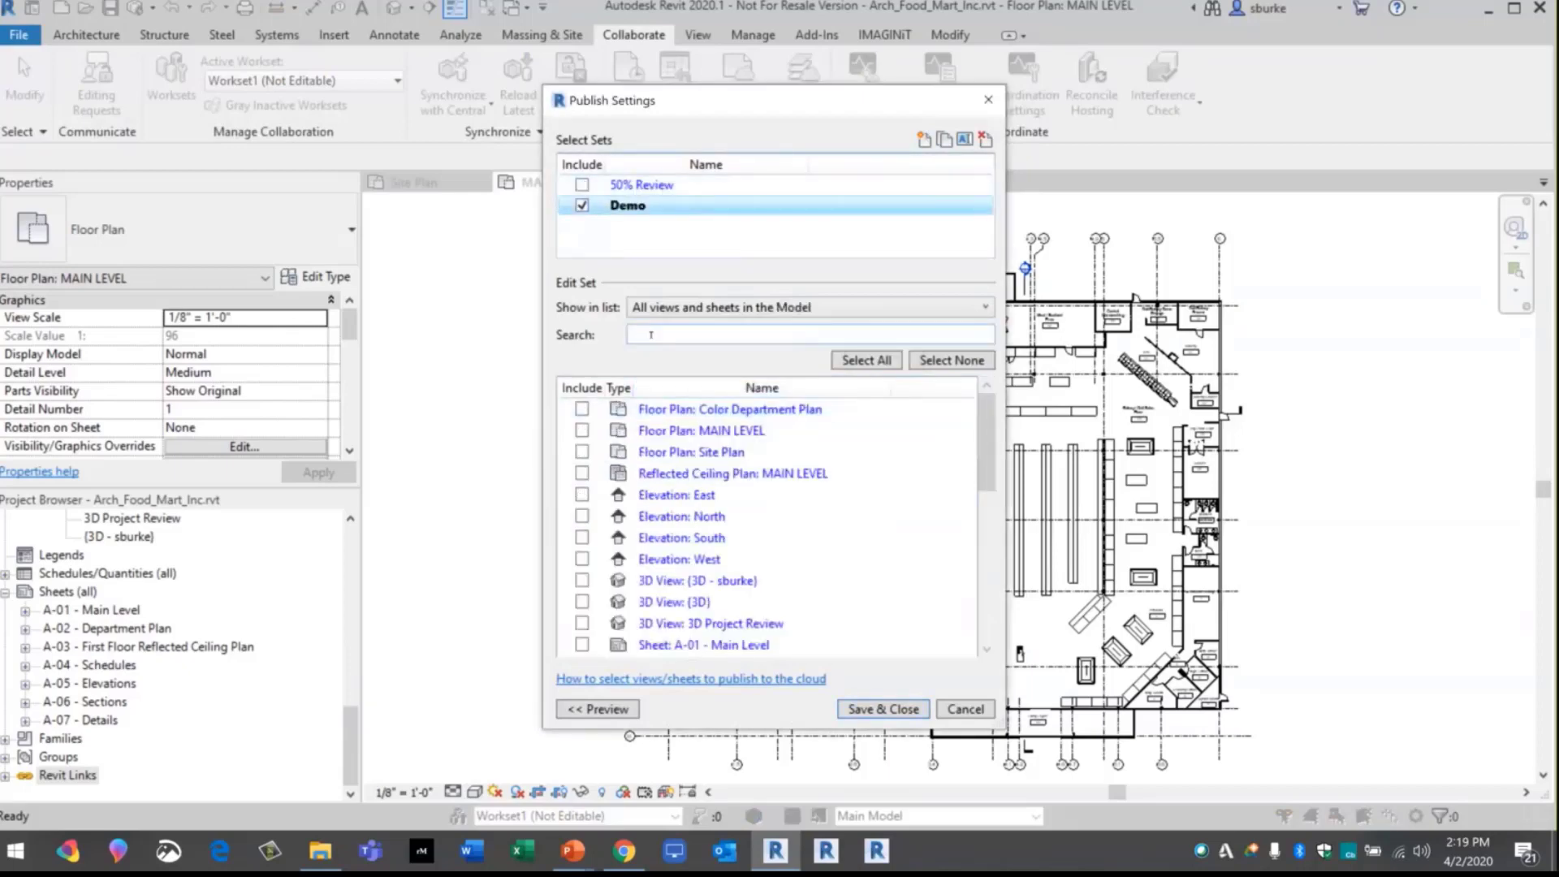
Add the East, North, South and West elevations to the Demo publish set
click(582, 495)
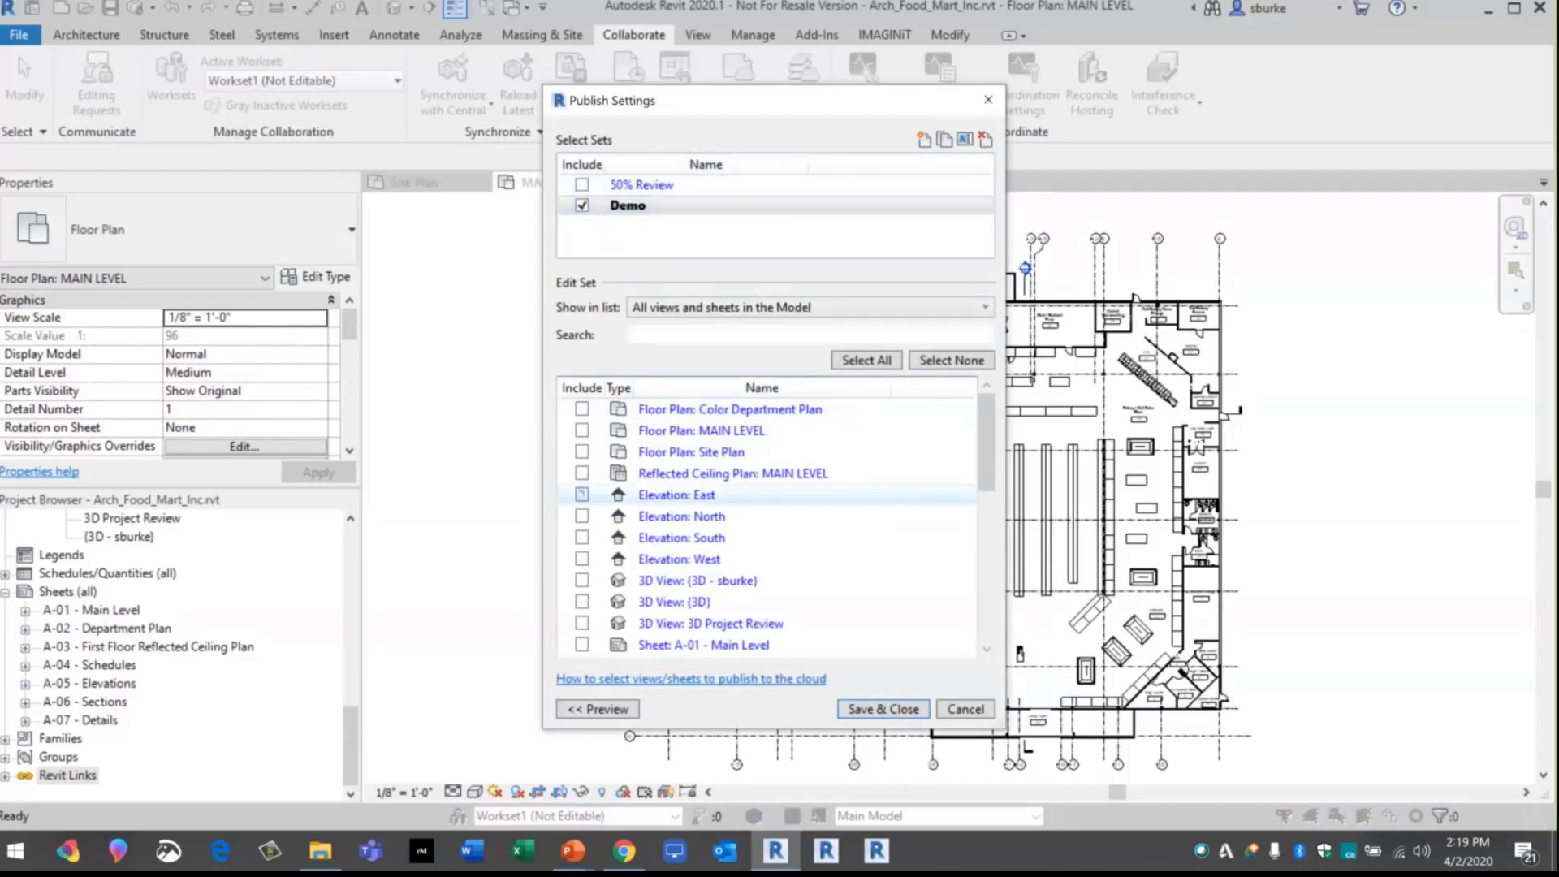
click(582, 516)
click(582, 537)
click(582, 559)
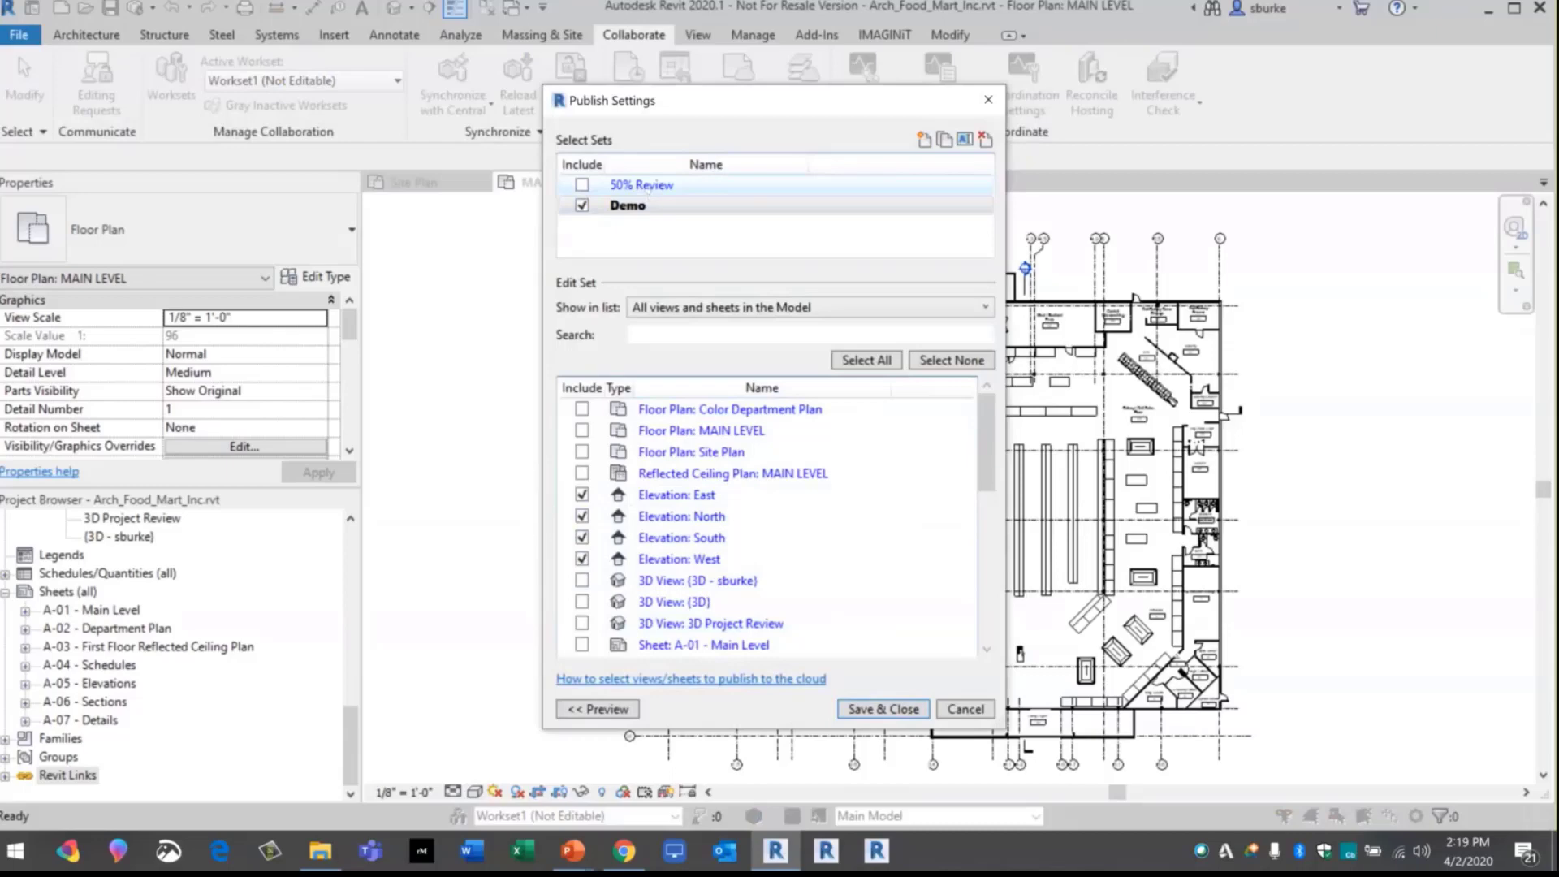
Exclude the Demo set from publishing and include the 50% Review set instead
click(642, 185)
click(582, 206)
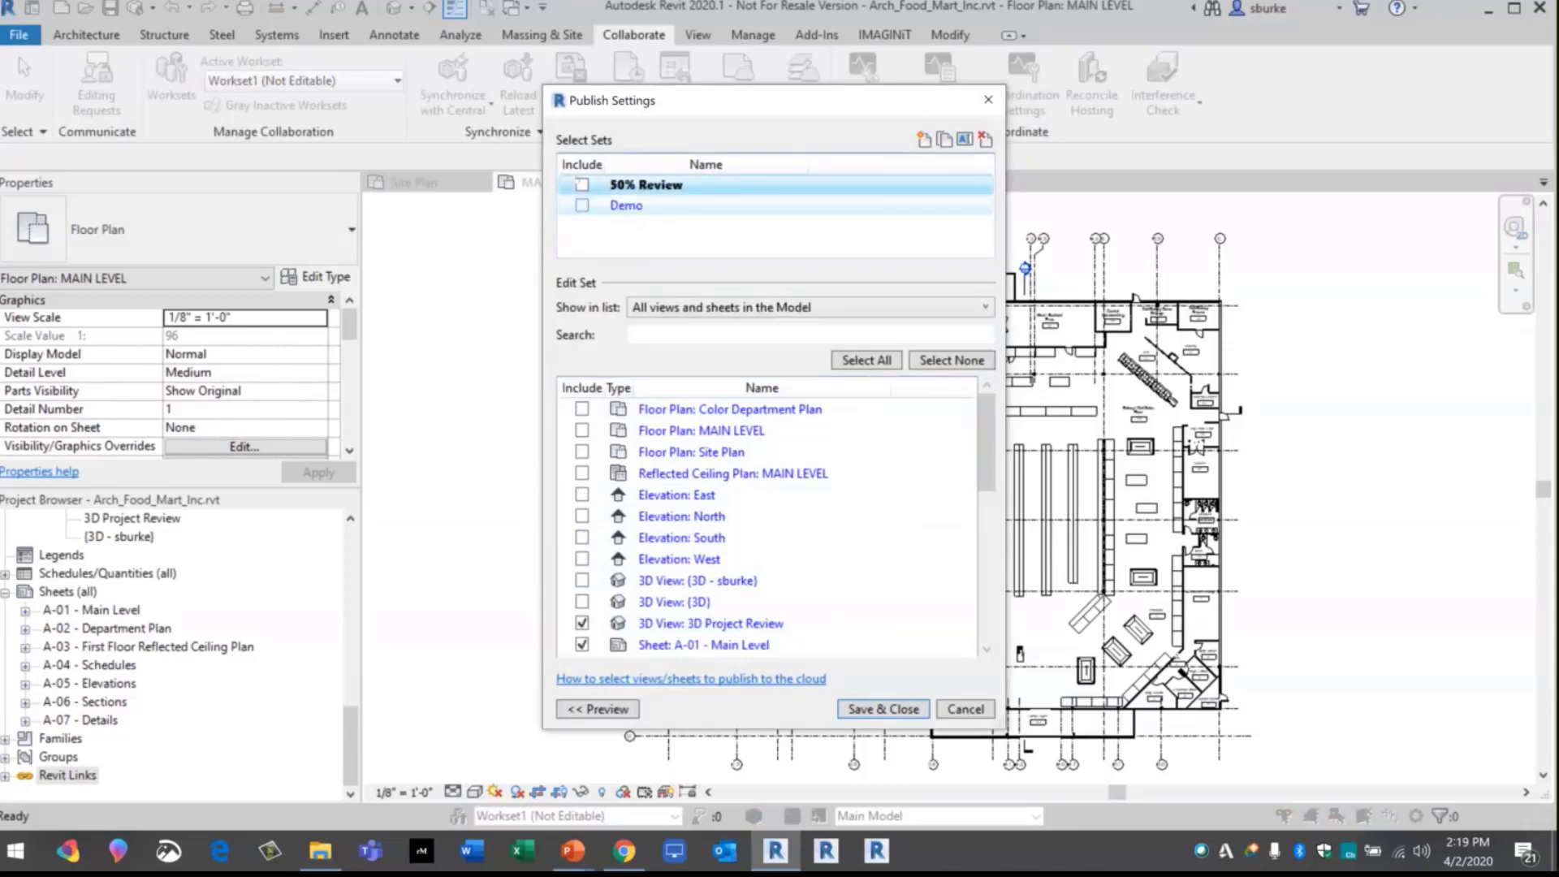
click(581, 185)
Limit the 50% Review list to all views and sheets in the set, and save the publish settings
scroll(607, 461, down, 4)
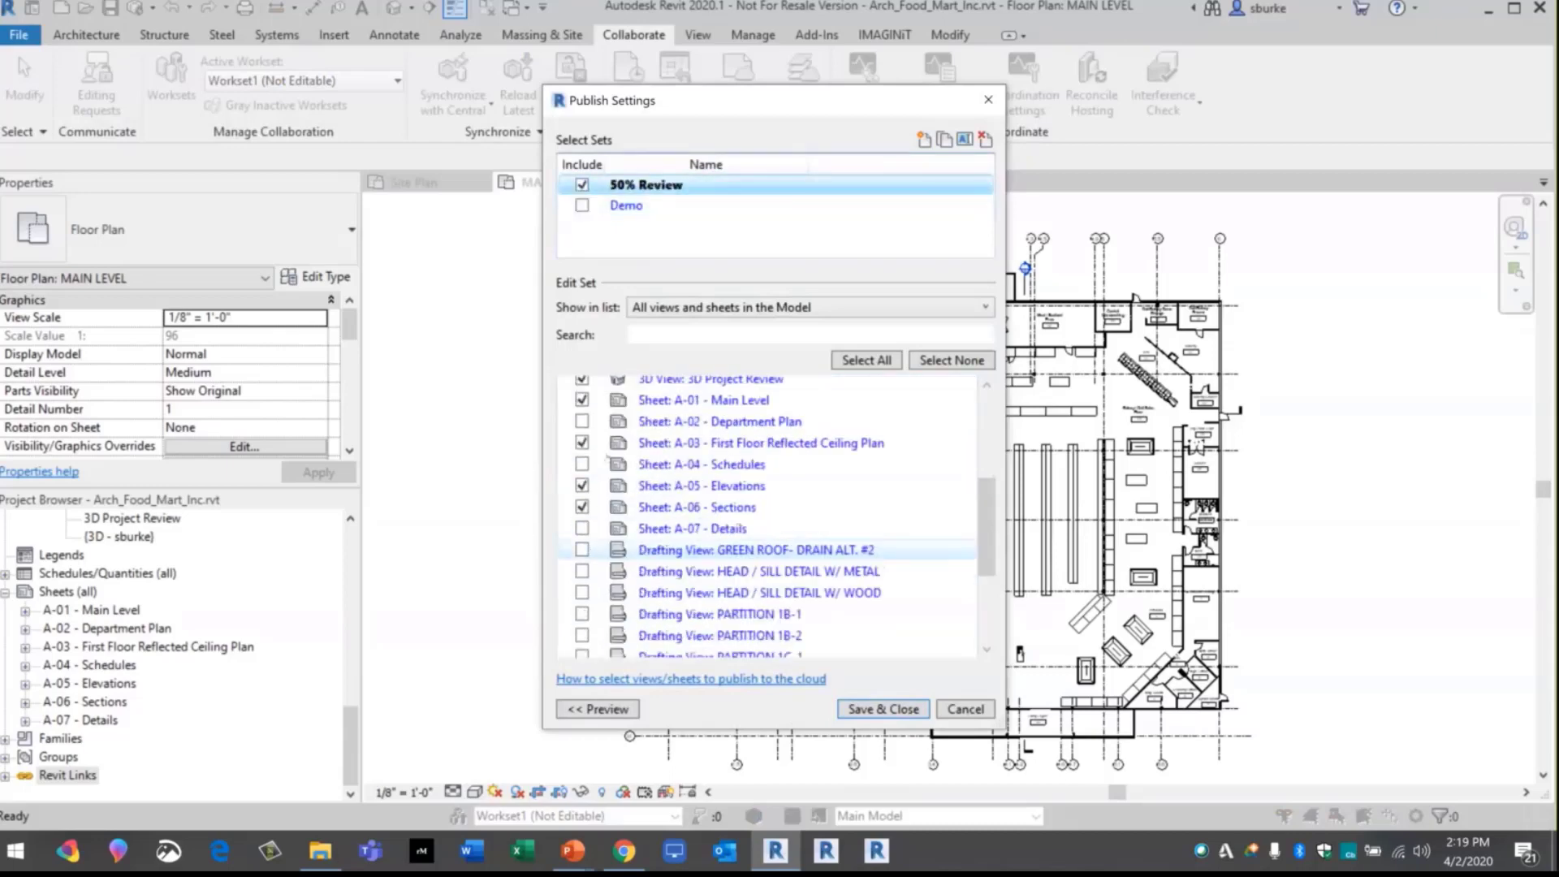
scroll(606, 457, up, 1)
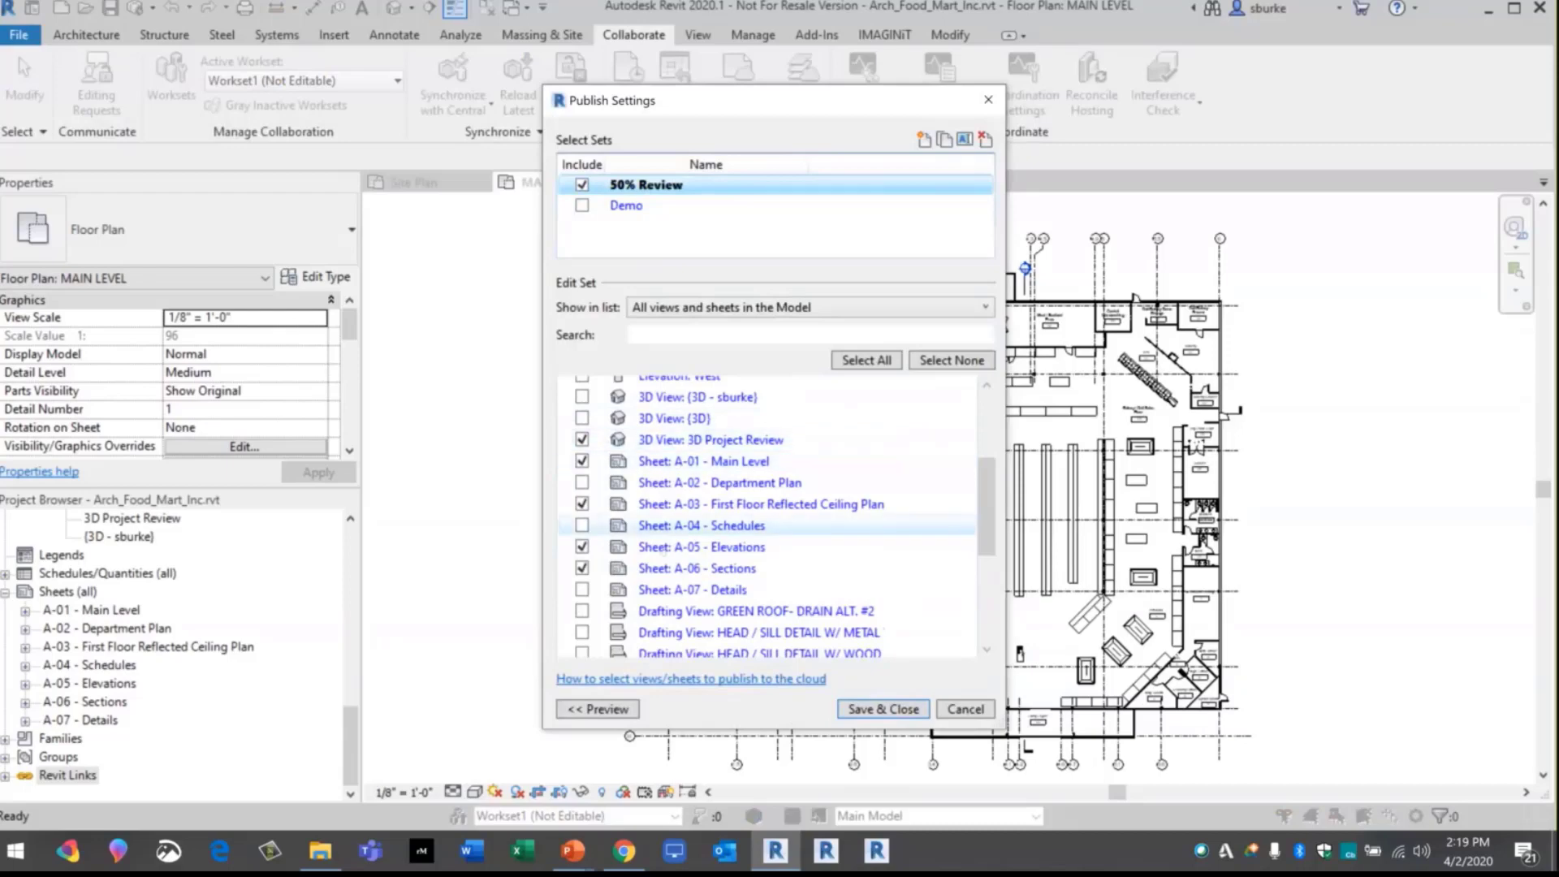
click(808, 306)
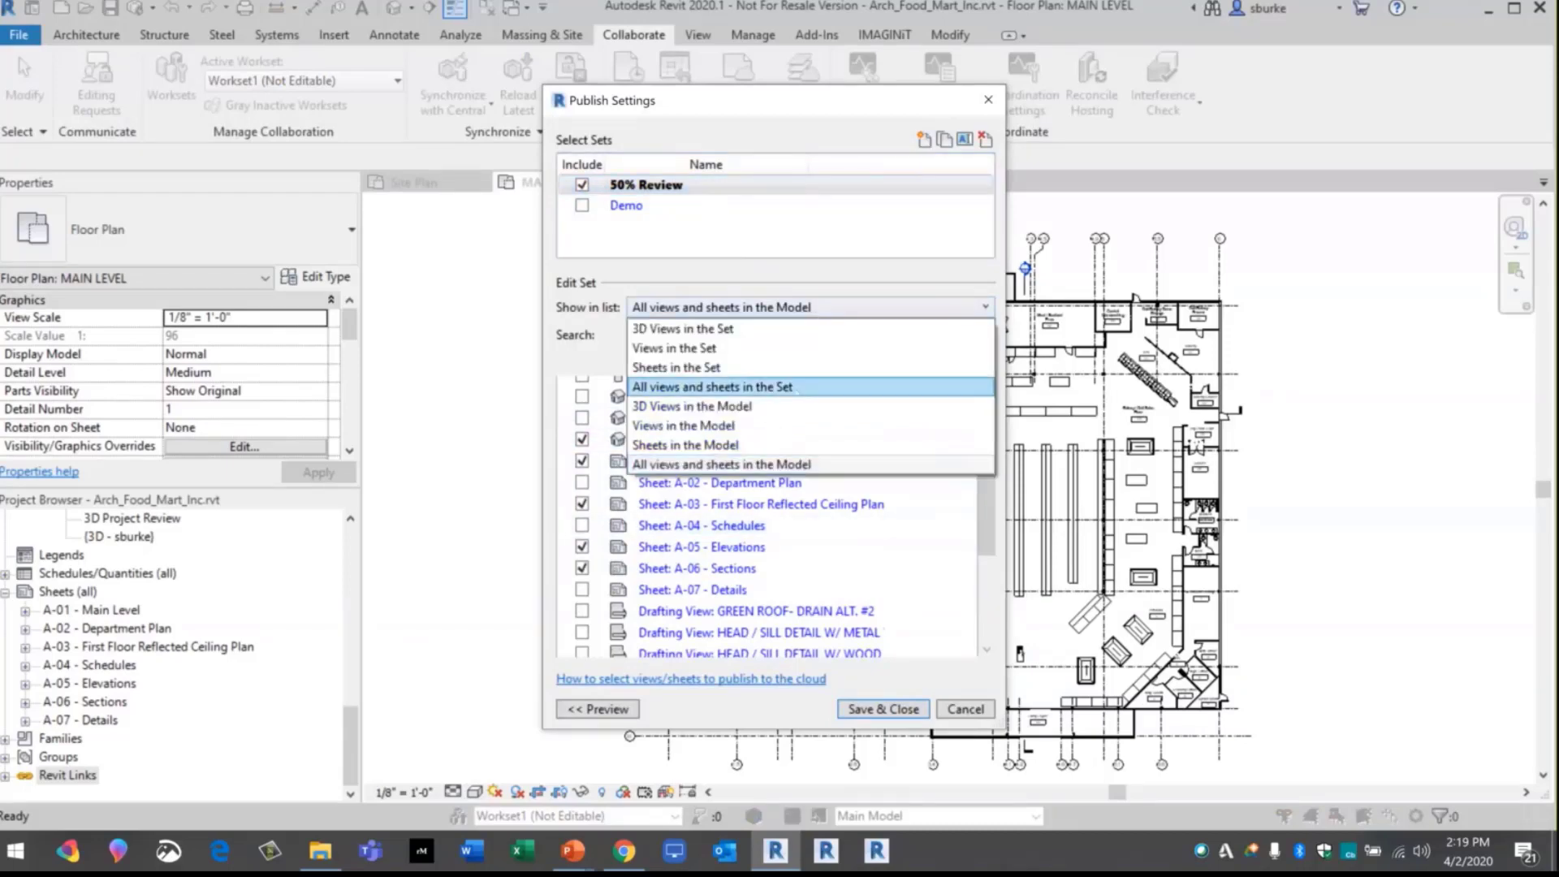
click(795, 387)
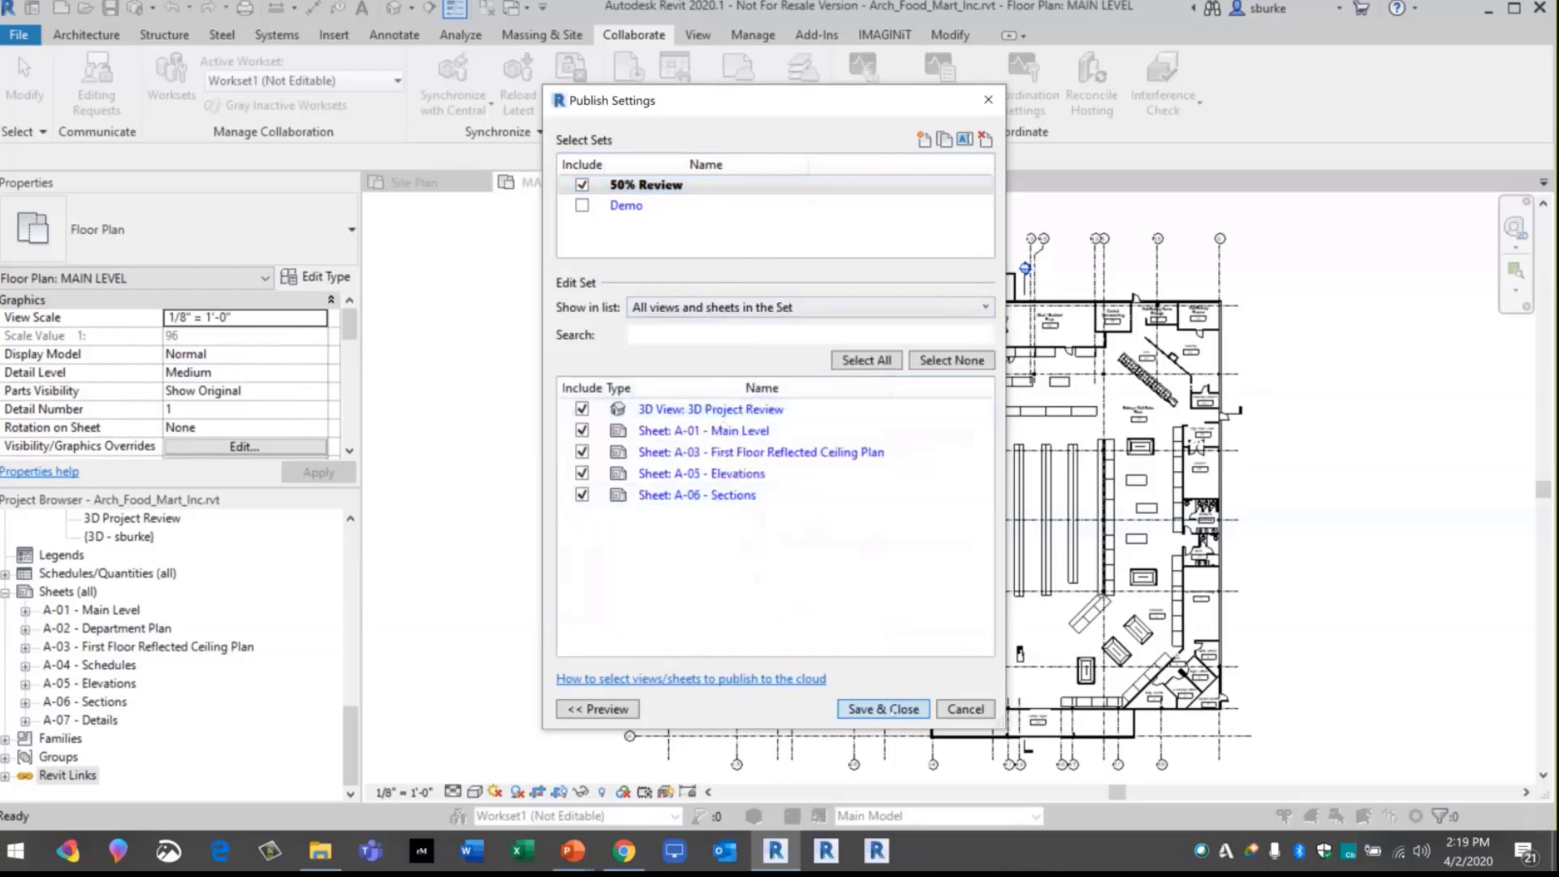
click(893, 710)
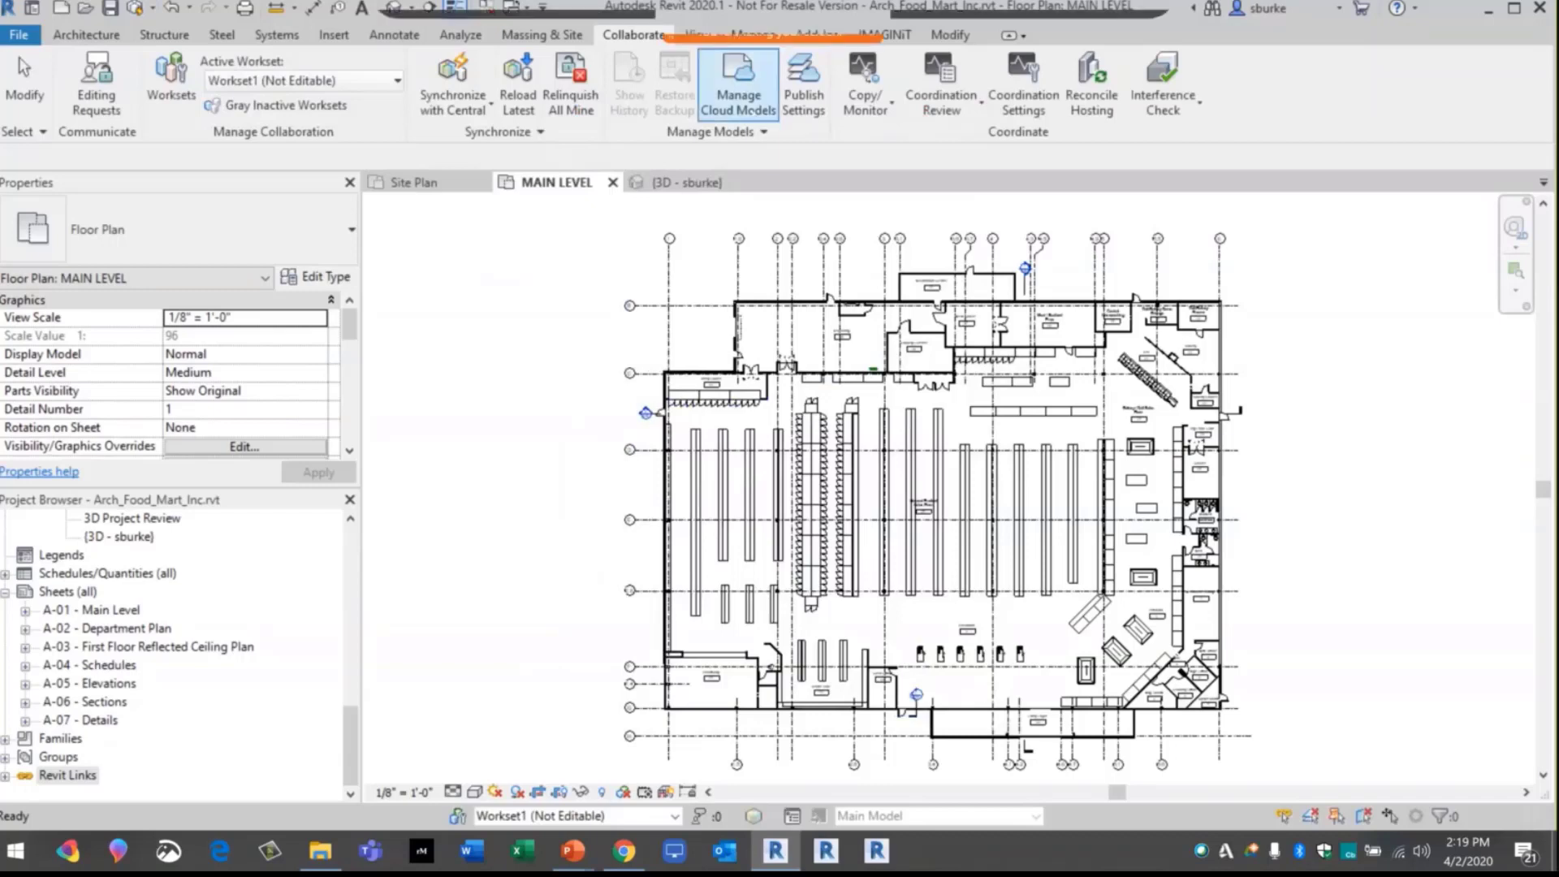
Open the cloud model manager and display the cloud models in the BIM 360 Design for AEC project
click(738, 81)
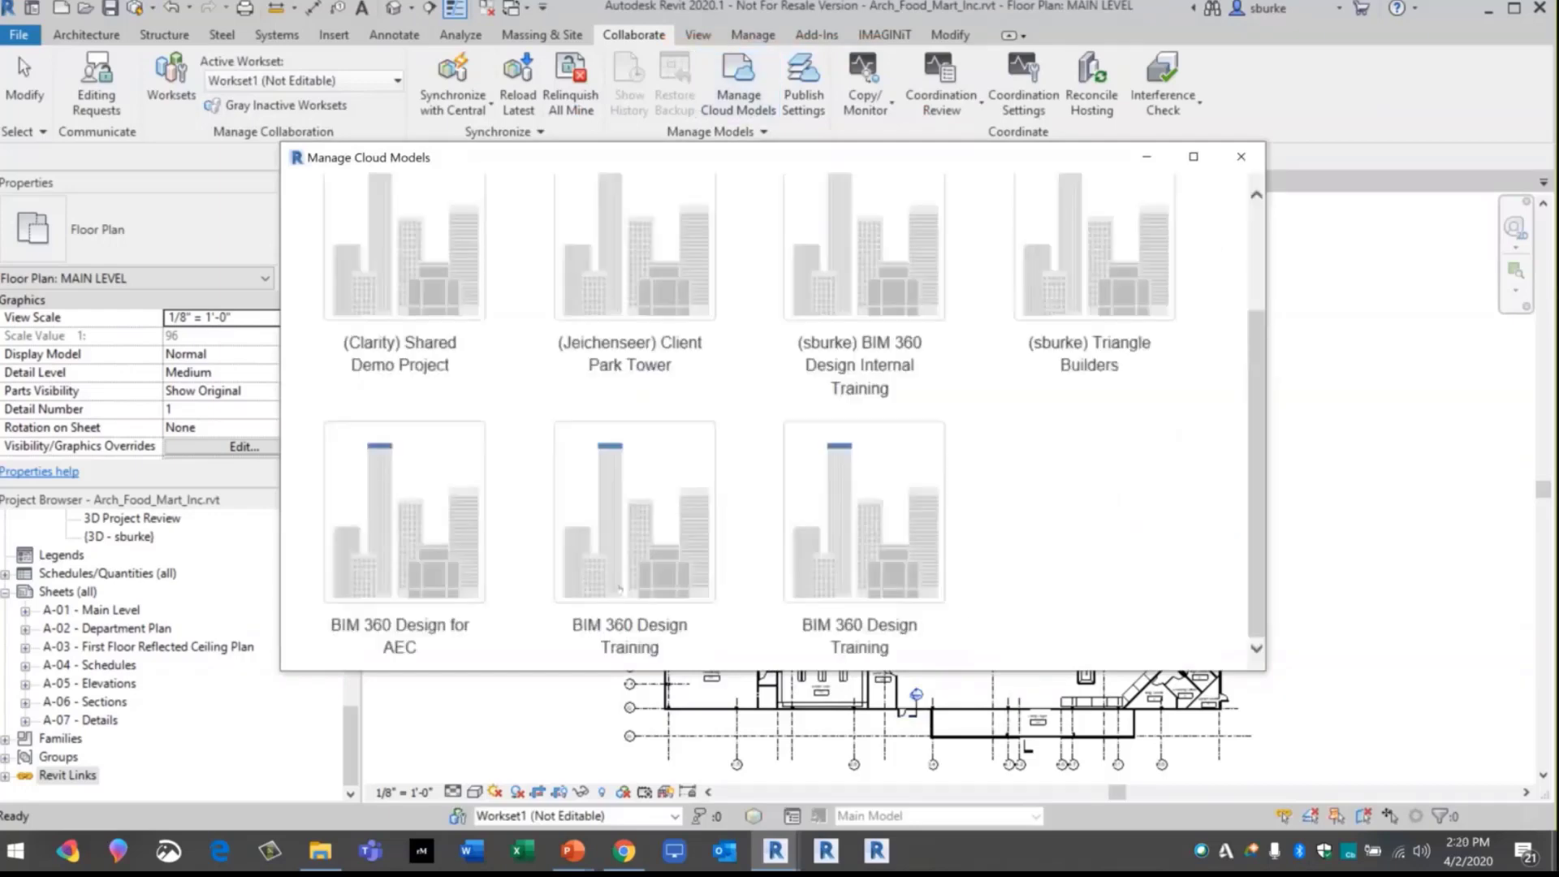
click(420, 533)
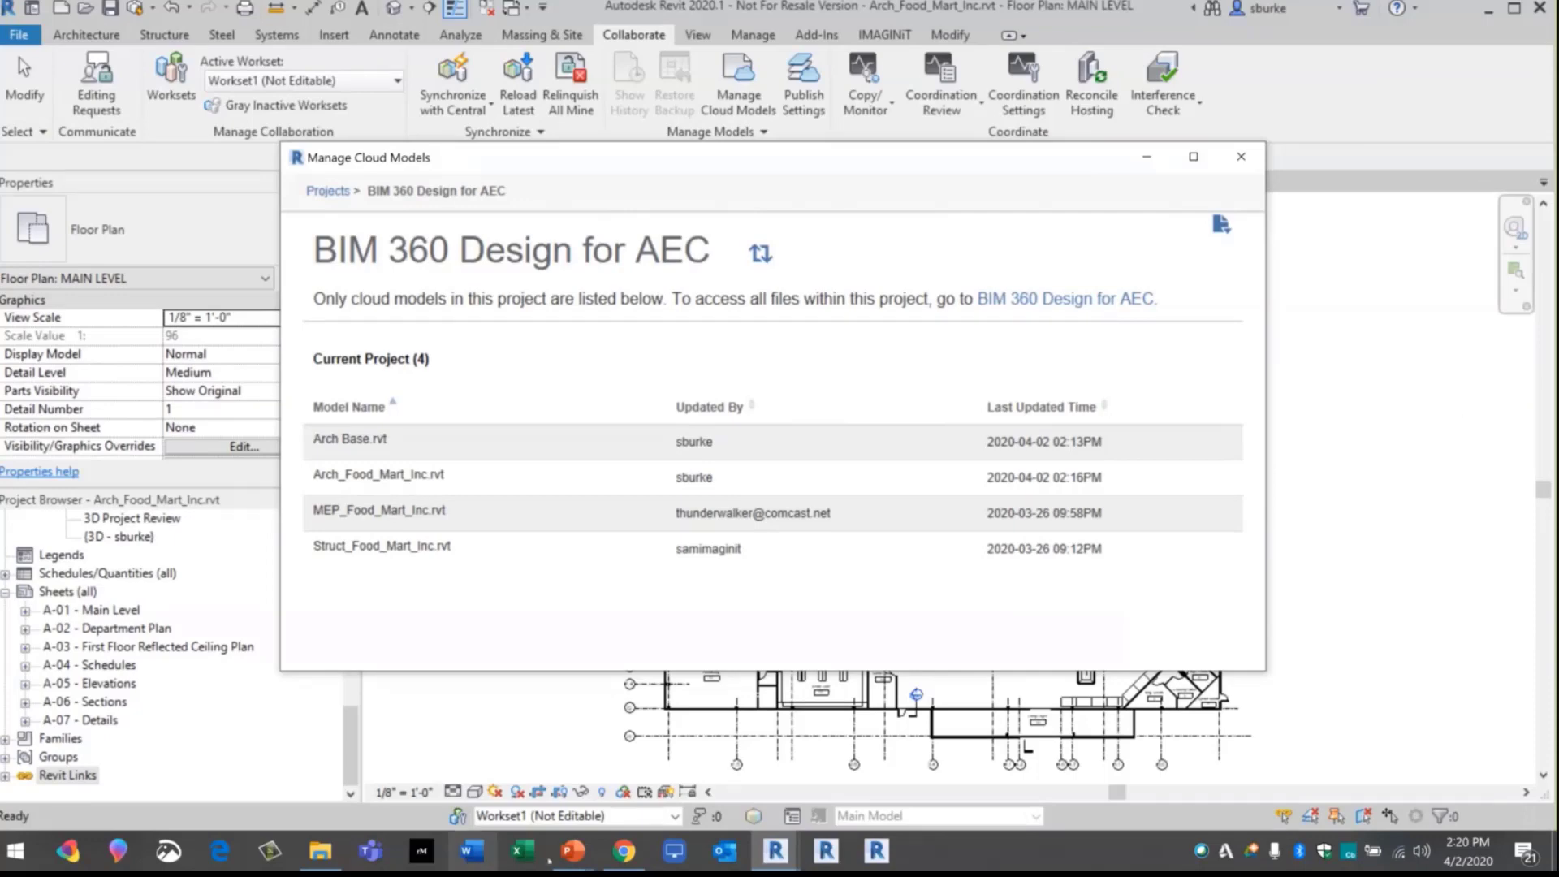
Switch to BIM 360 Document Management, open Arch_Food_Mart_Inc.rvt and examine the deli and bakery area on sheet A-01 - Main Level
click(623, 850)
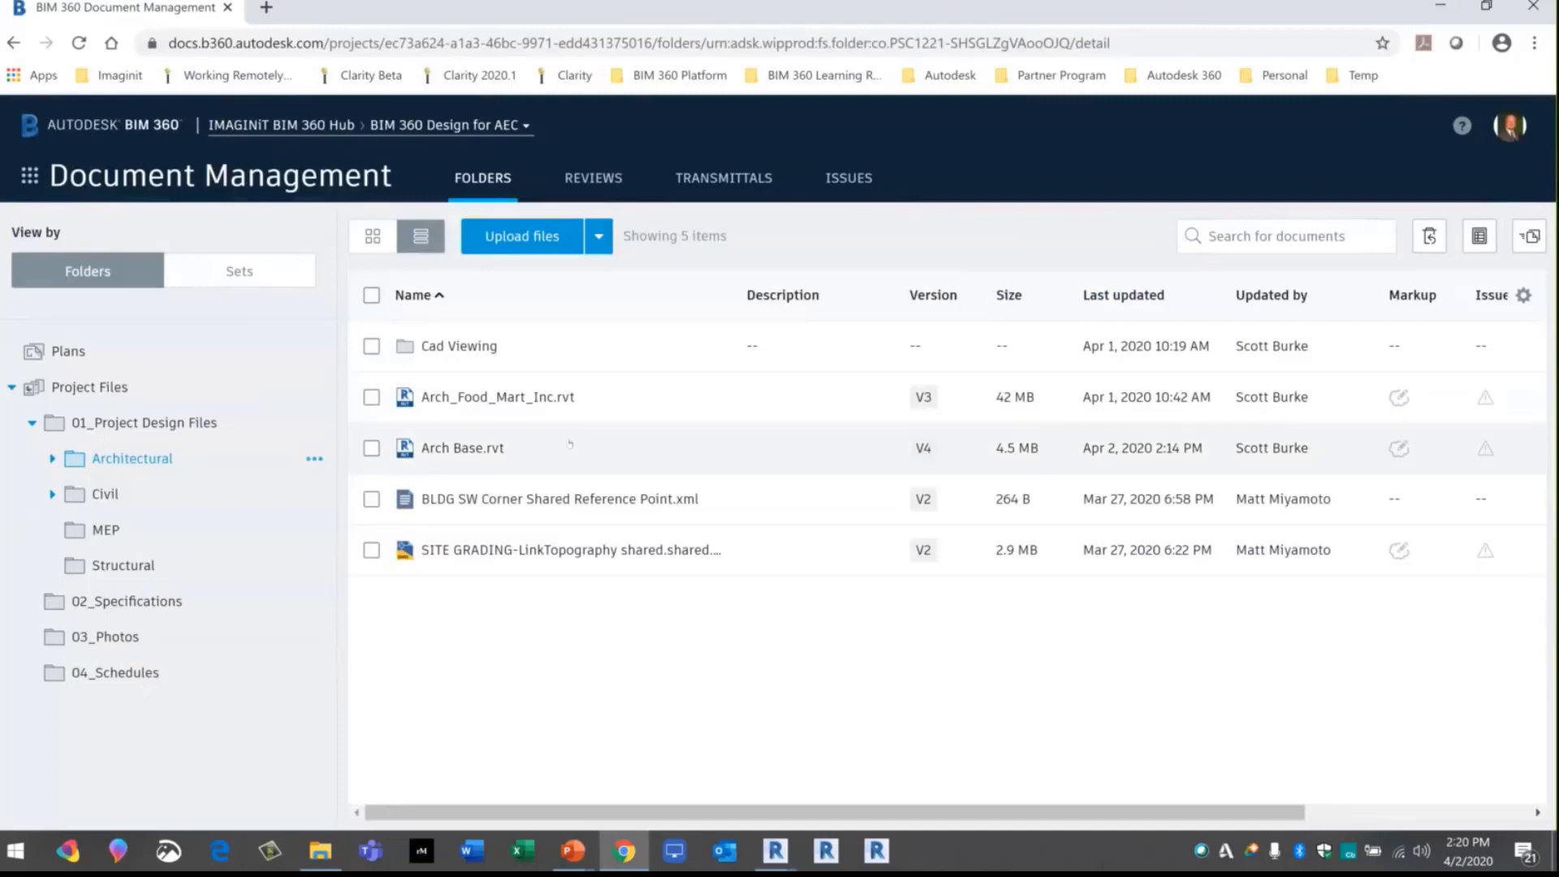
mouse_move(570, 444)
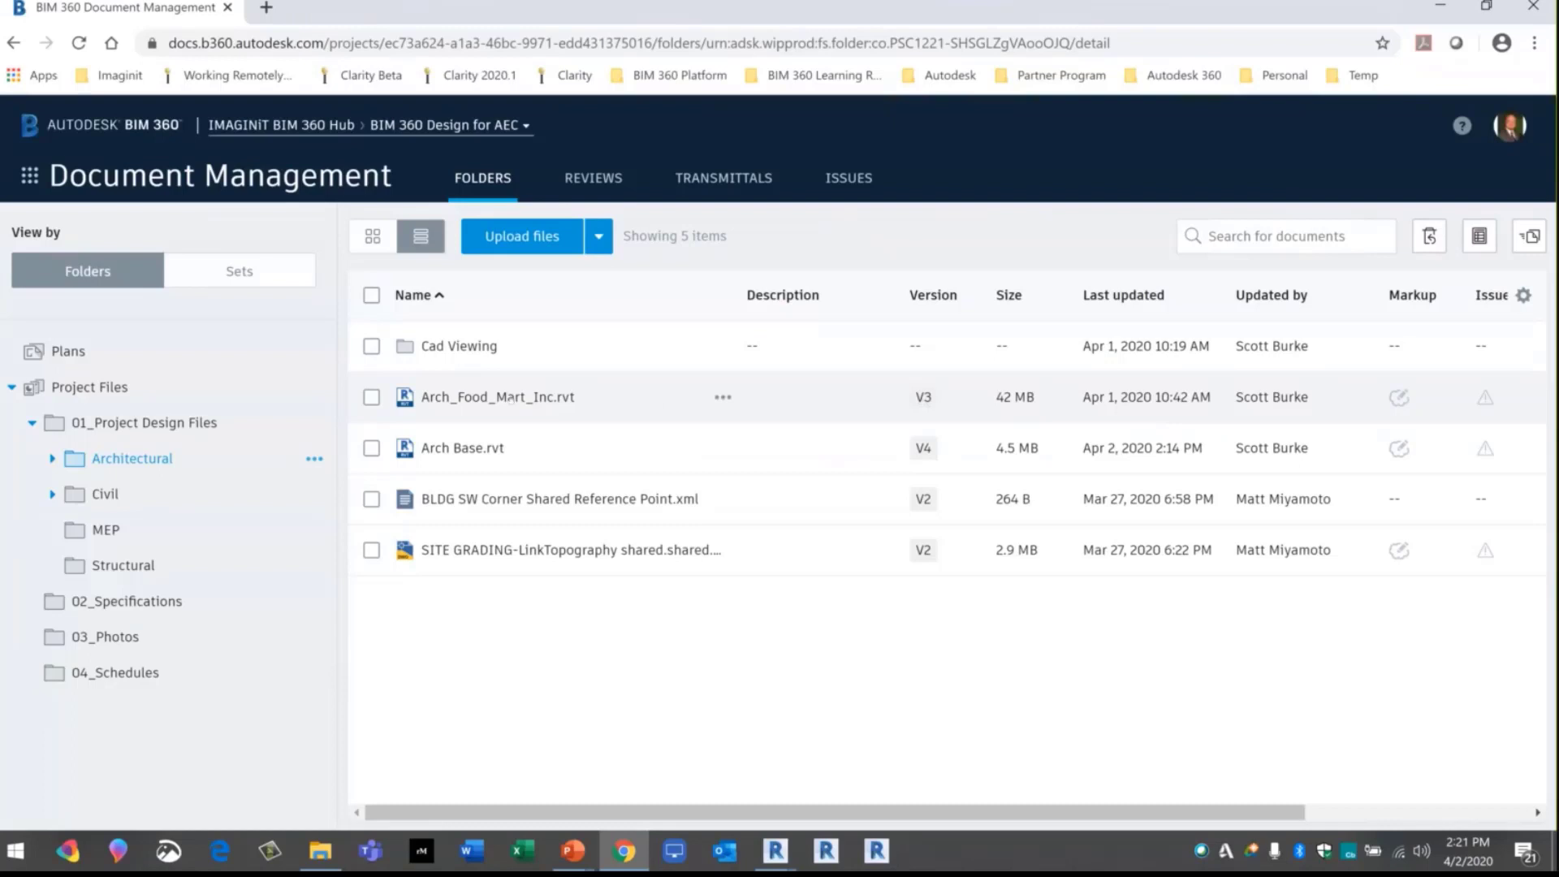
click(510, 397)
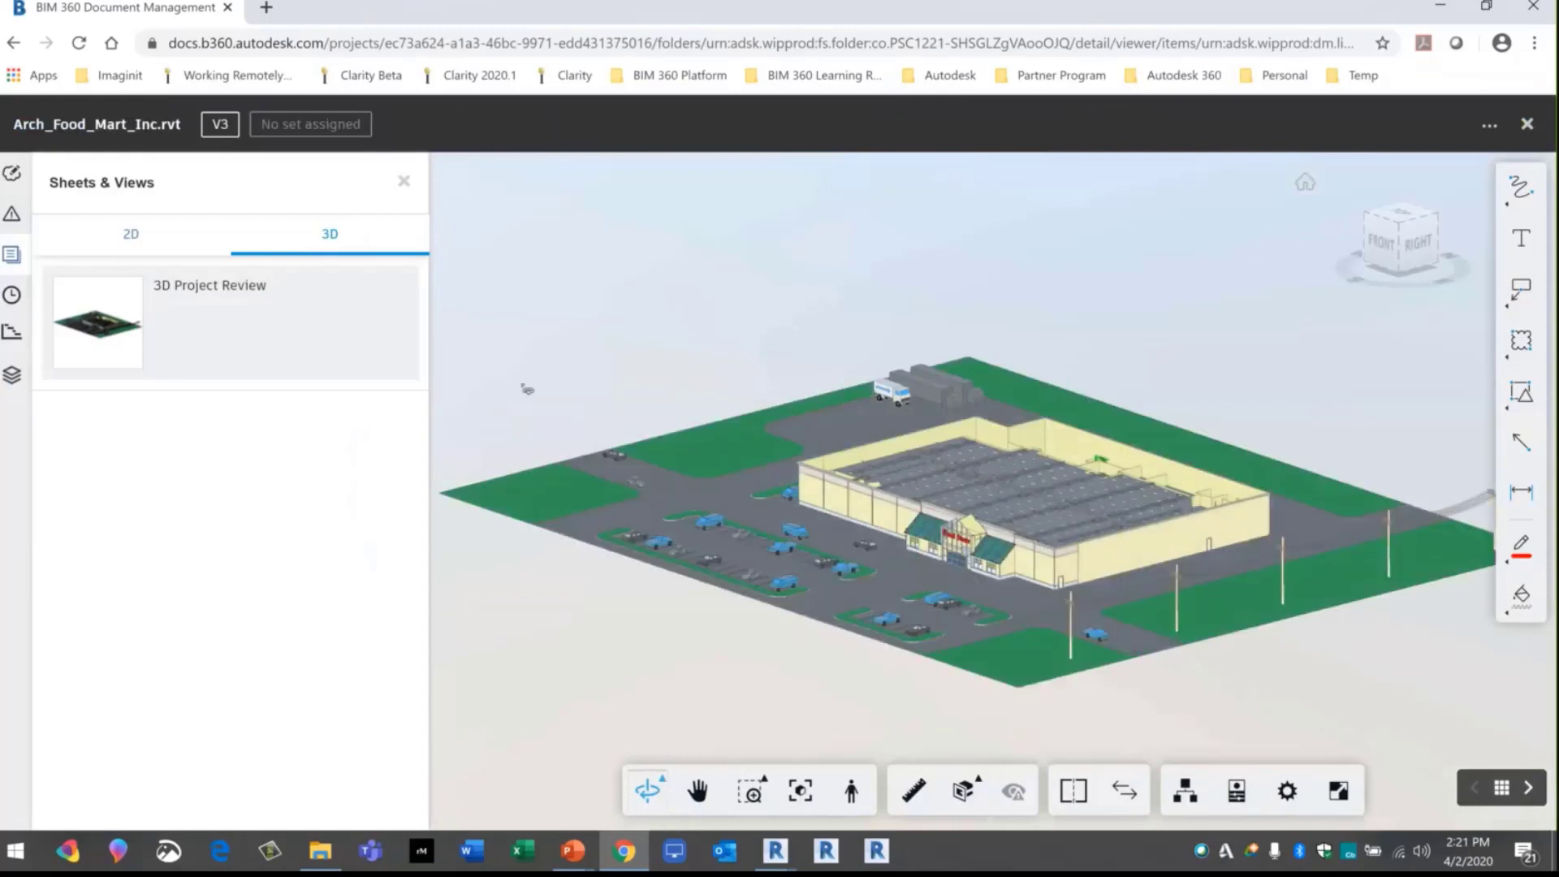
click(138, 242)
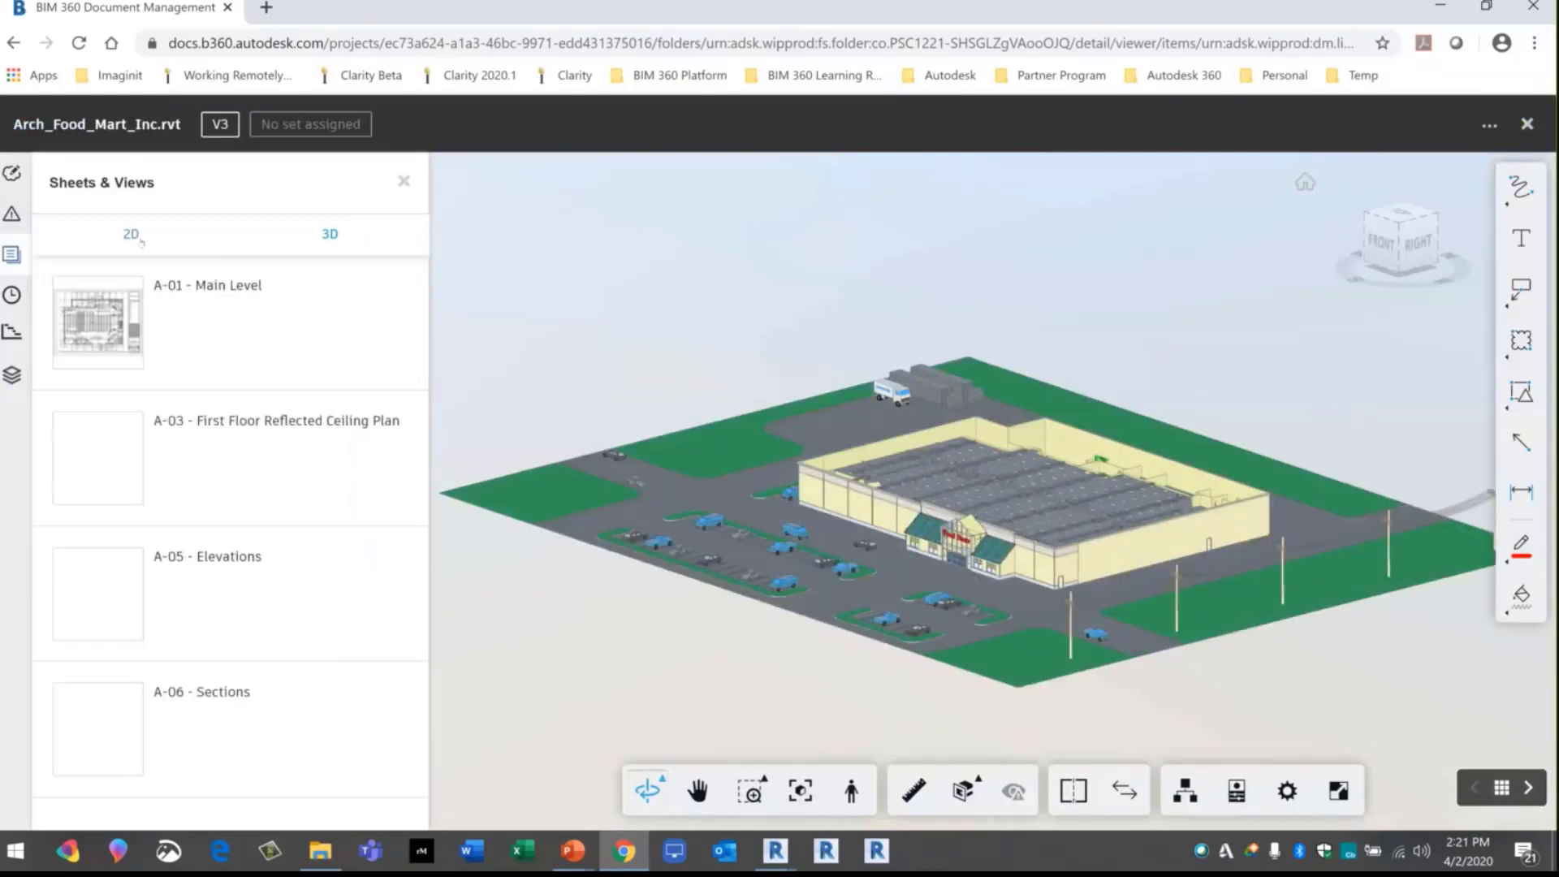
click(154, 329)
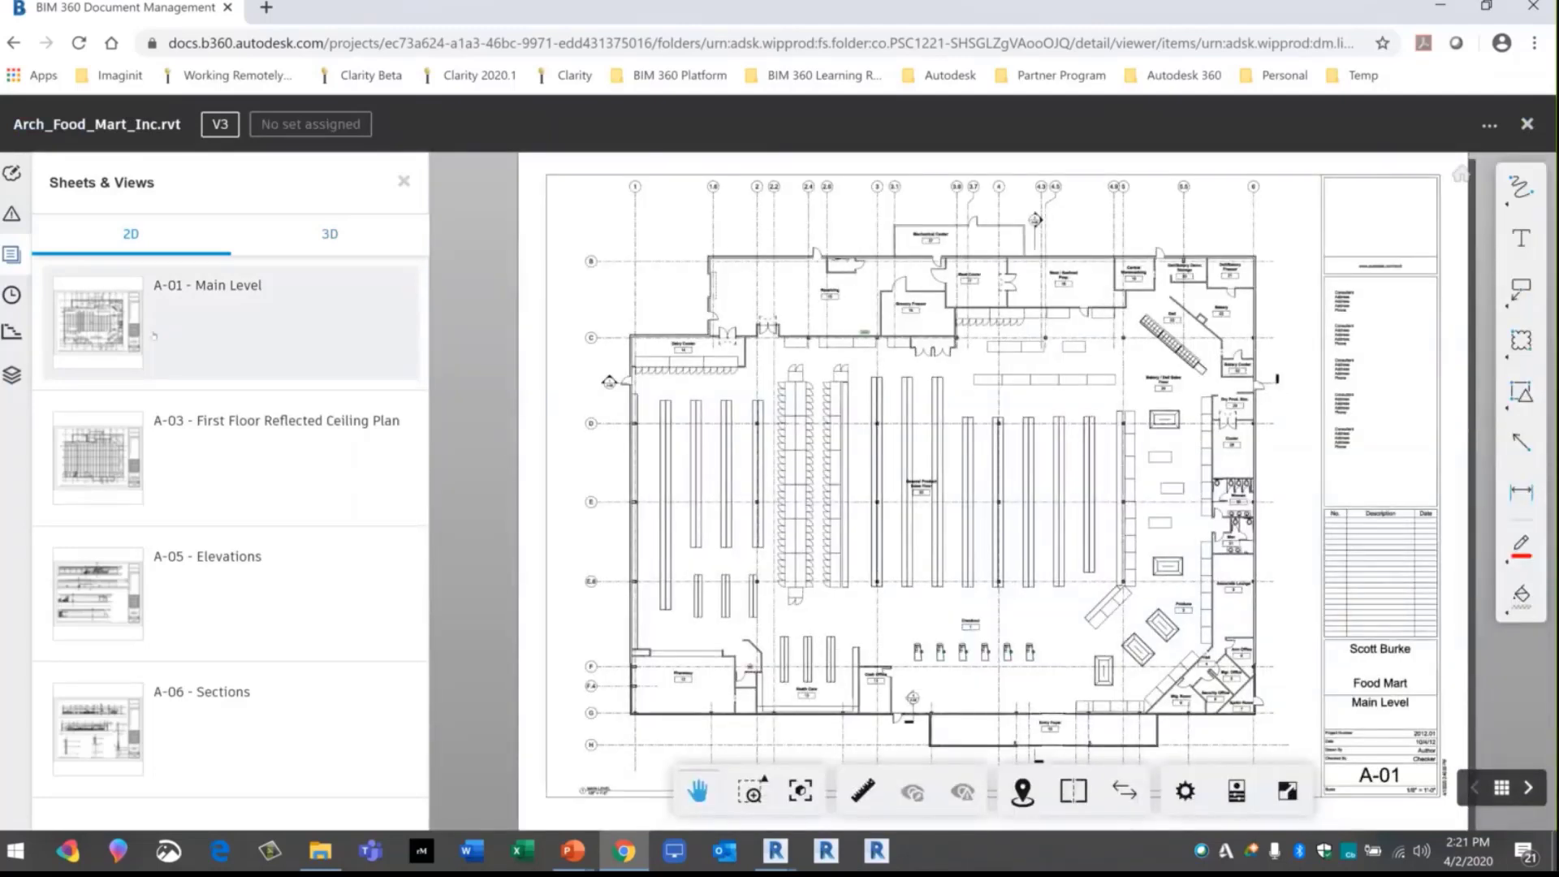
scroll(1226, 297, up, 5)
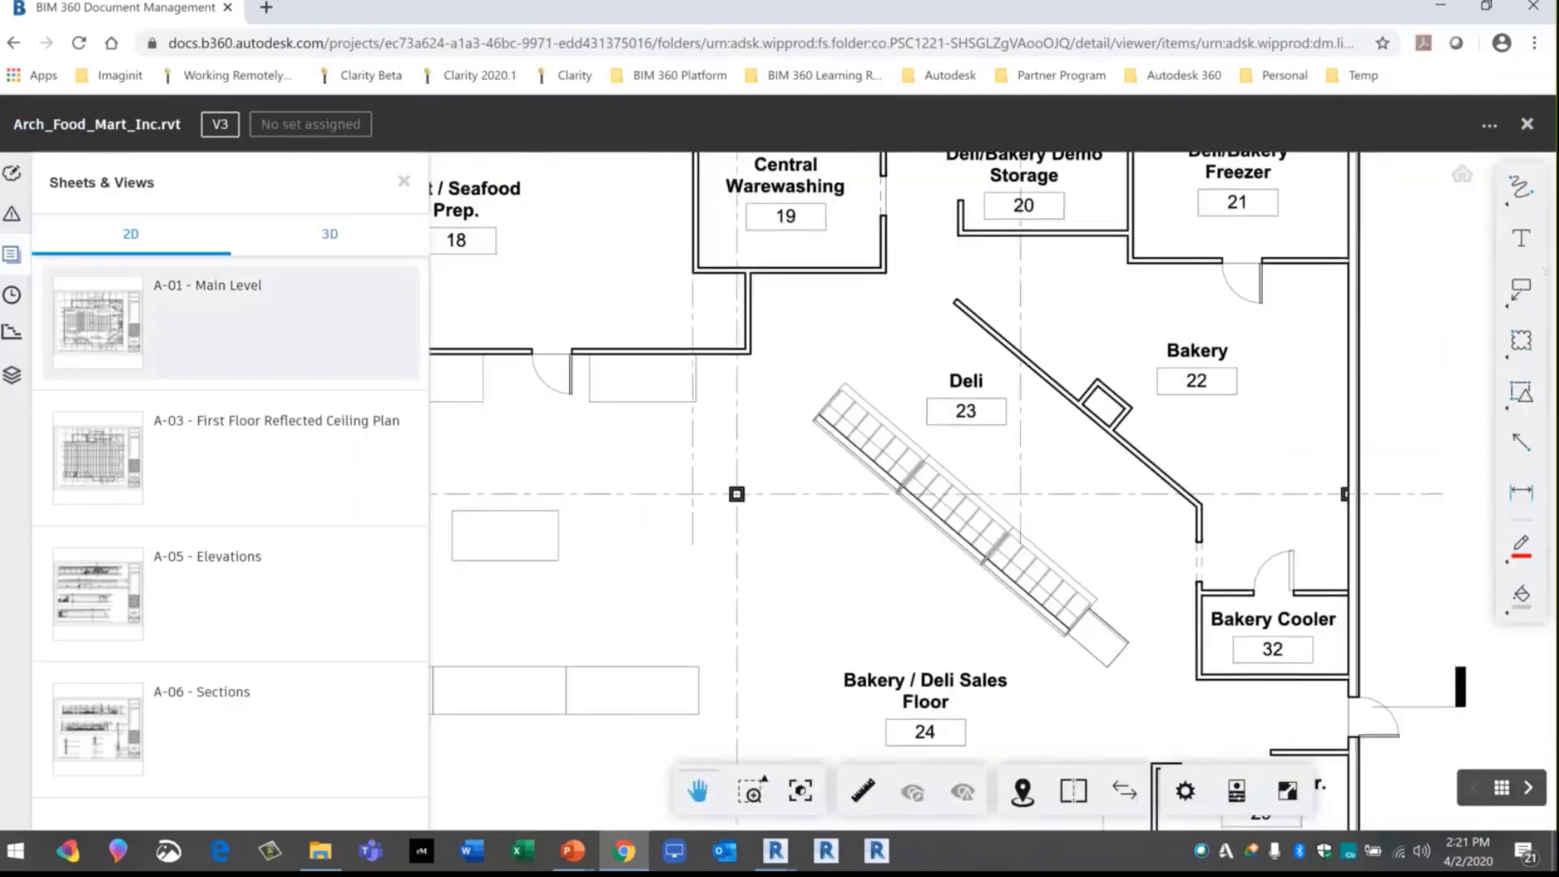
Draw a red revision cloud around the upper half of the deli counter and an arrow from it toward the open sales floor
click(1521, 340)
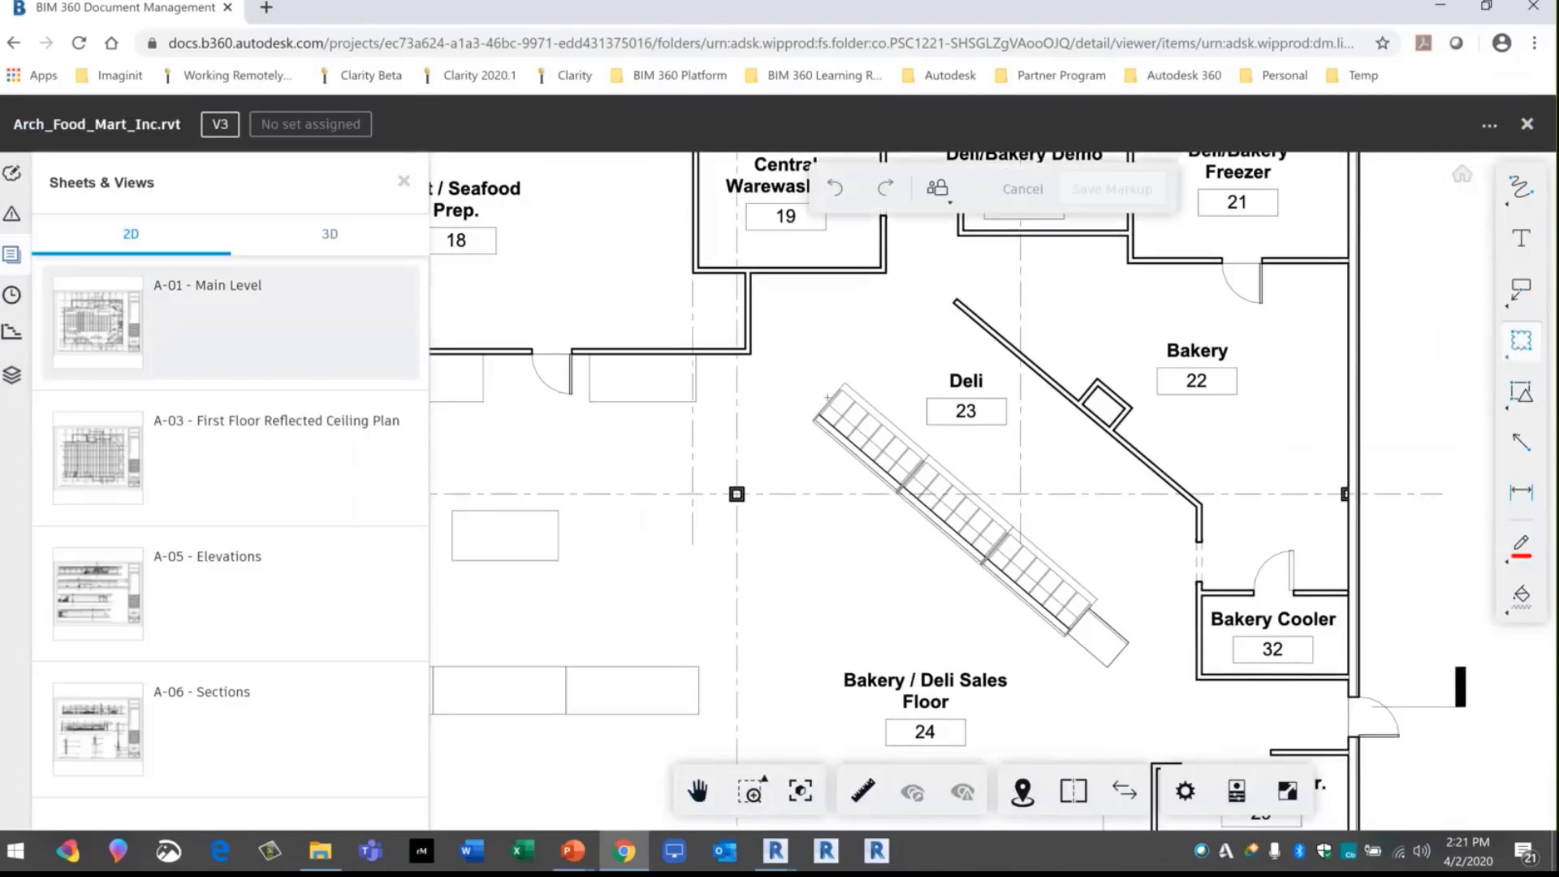
drag(811, 366, 831, 377)
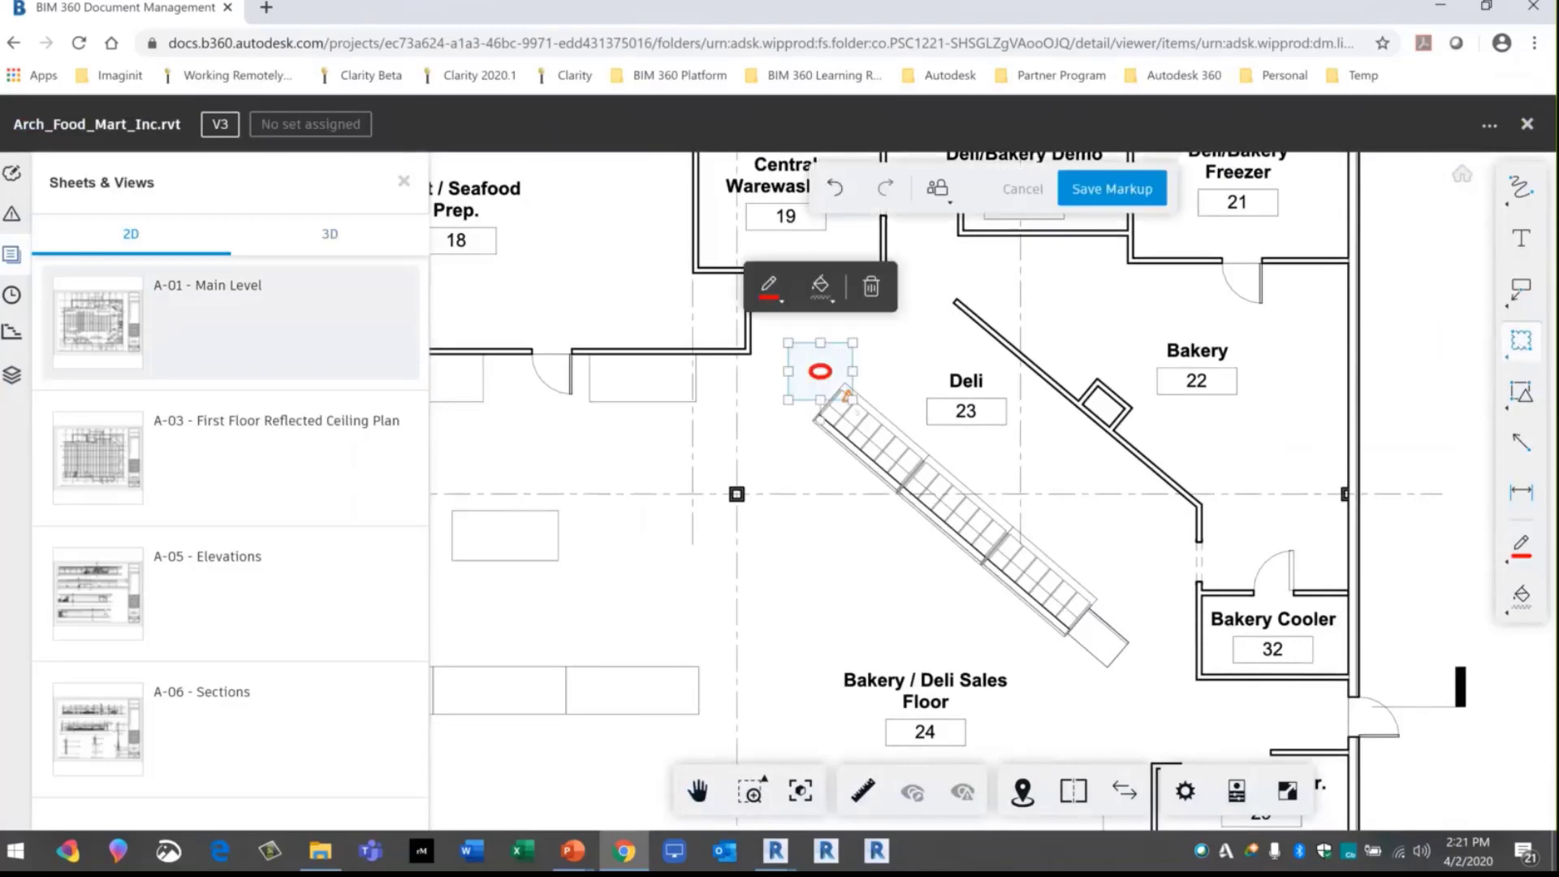
mouse_move(853, 400)
mouse_down()
mouse_move(958, 554)
mouse_move(875, 574)
mouse_move(969, 529)
mouse_up()
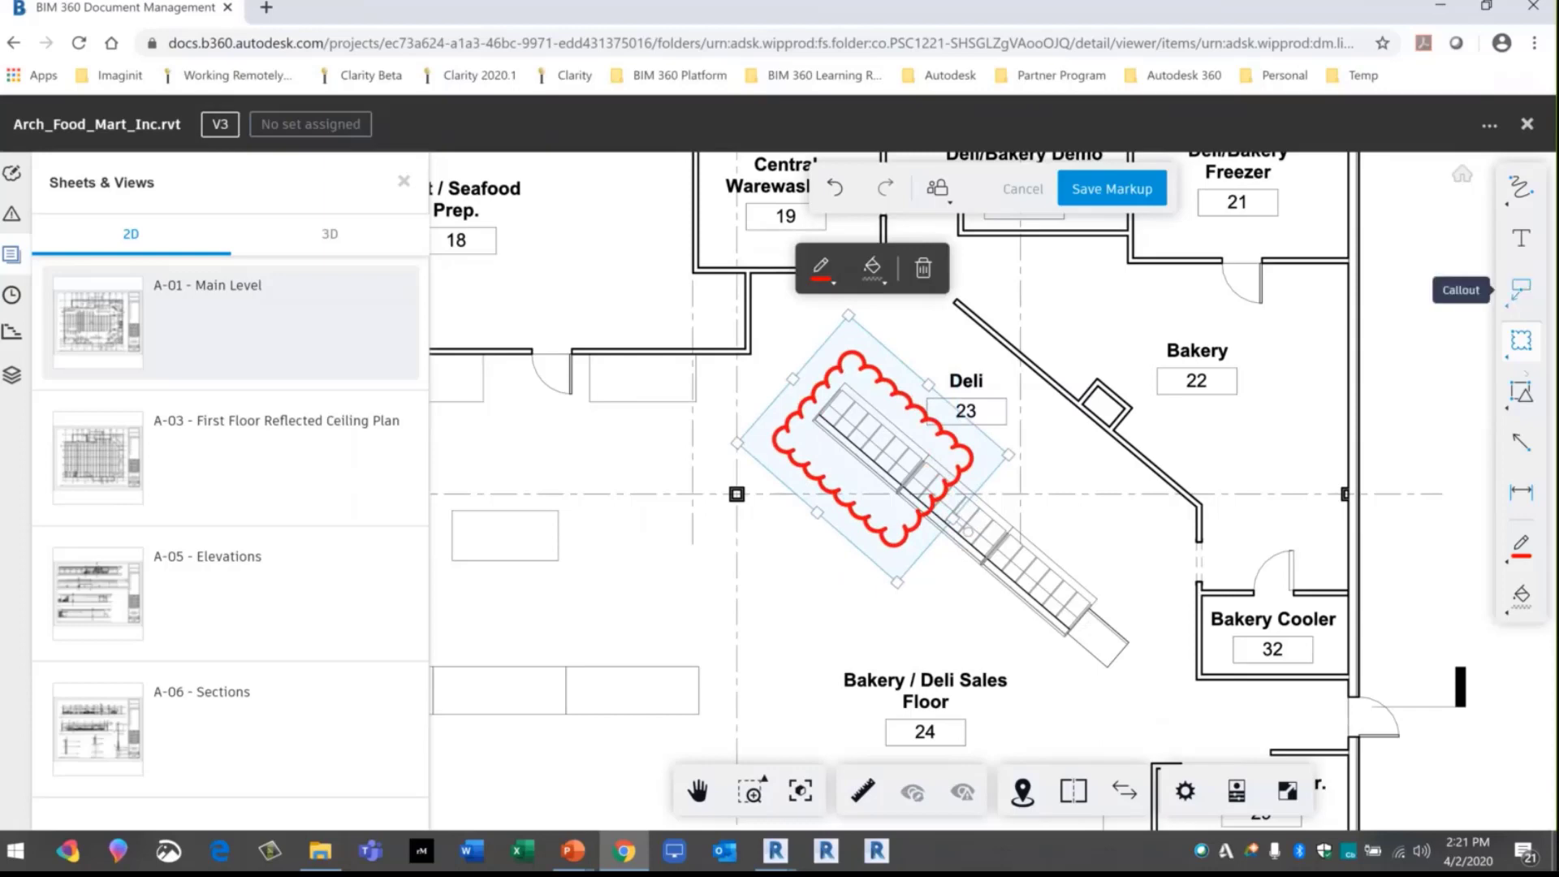
click(1521, 442)
drag(882, 452, 785, 527)
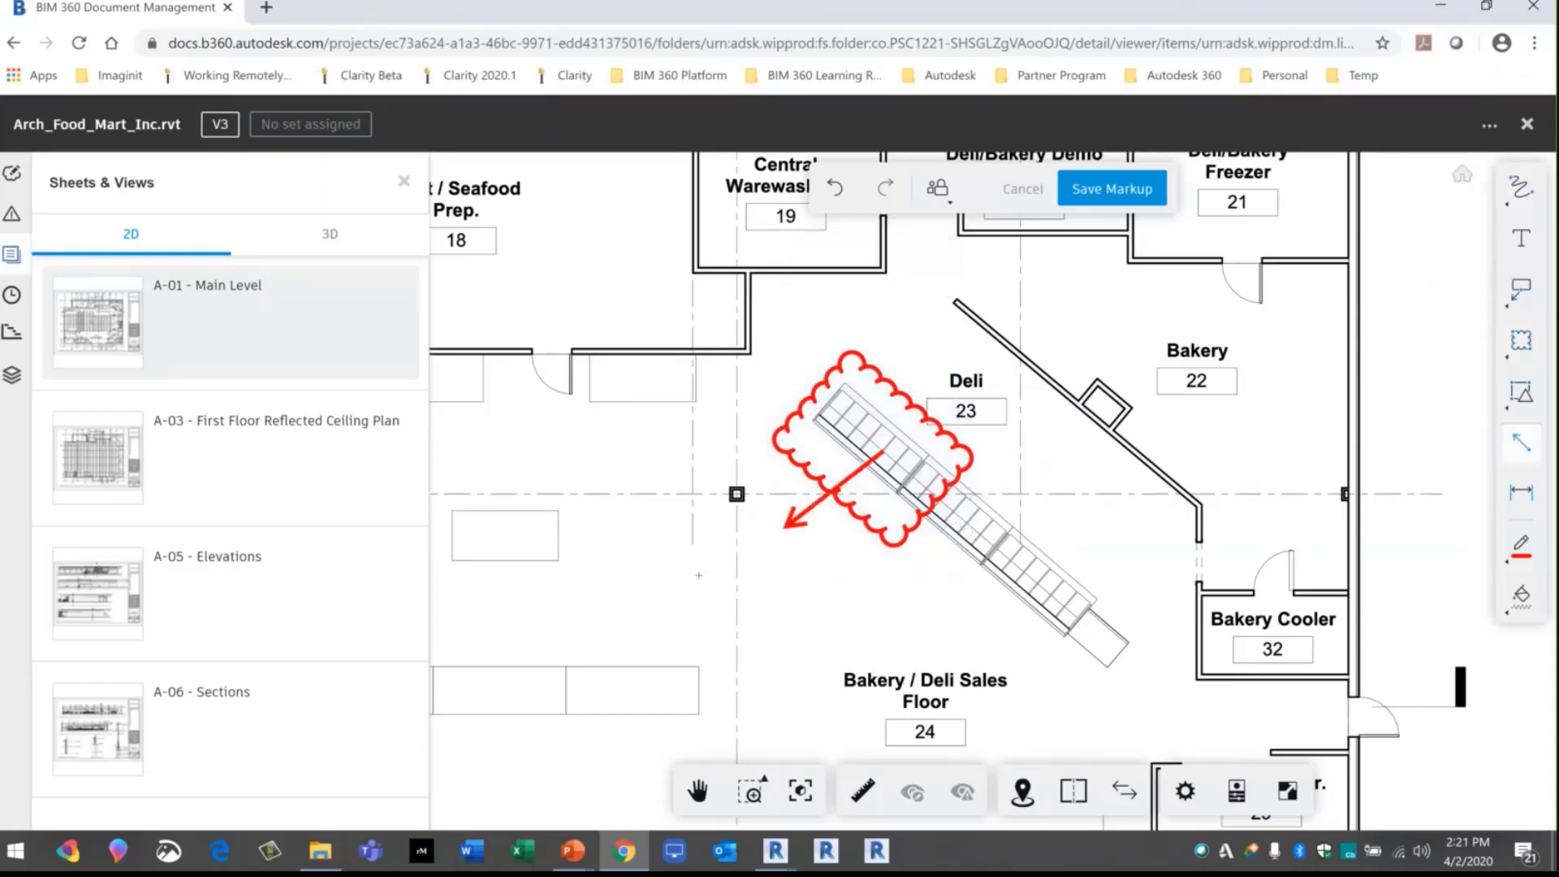
drag(698, 575, 698, 585)
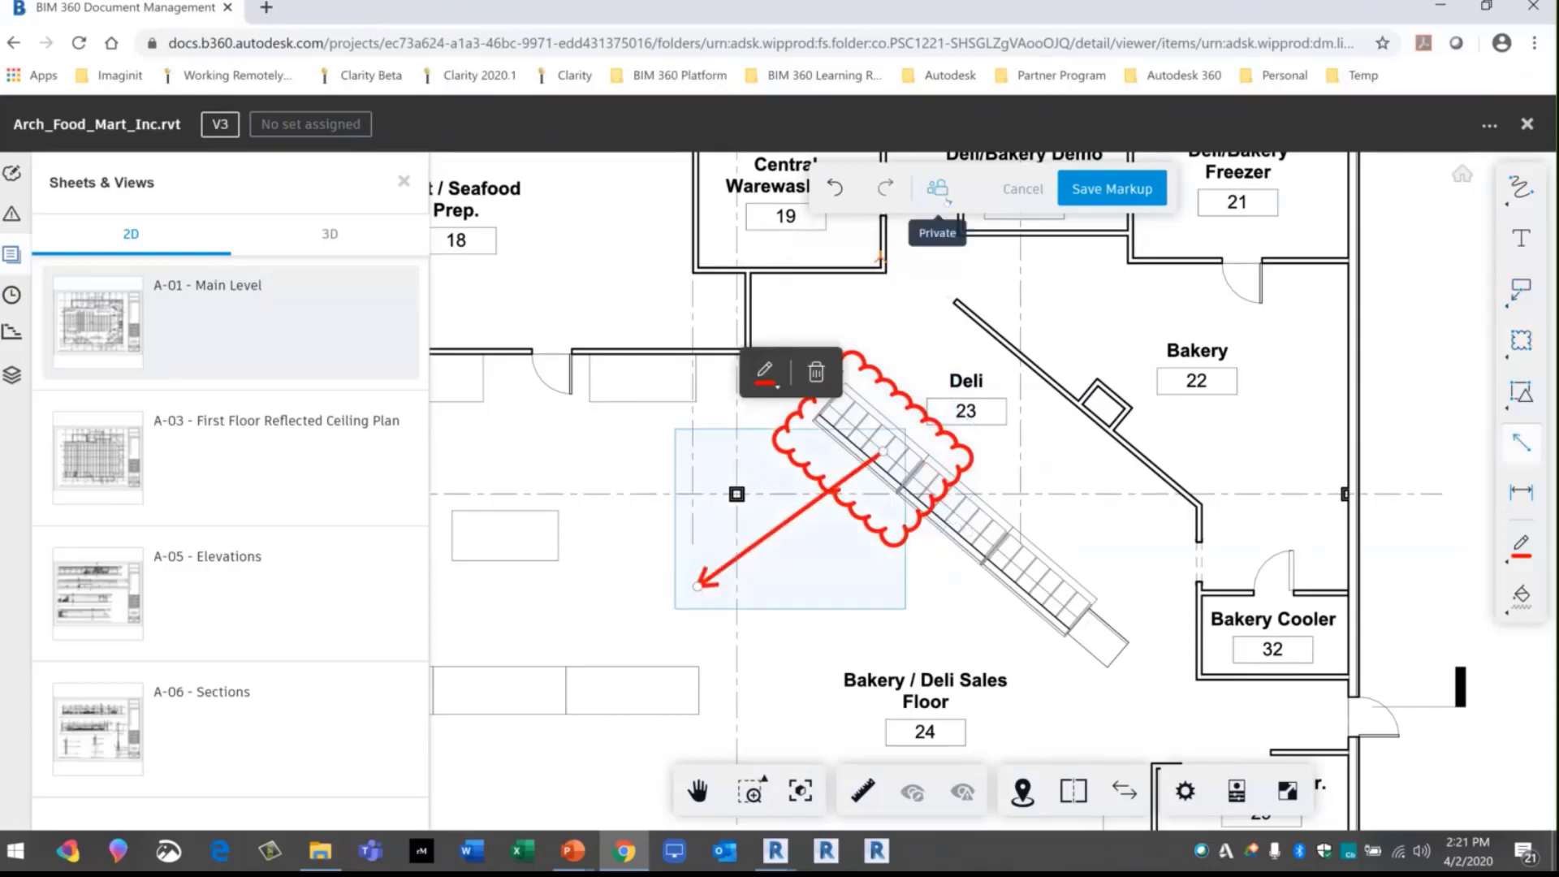
Check the markup's visibility options, keep it private and discard the markup without saving
click(944, 202)
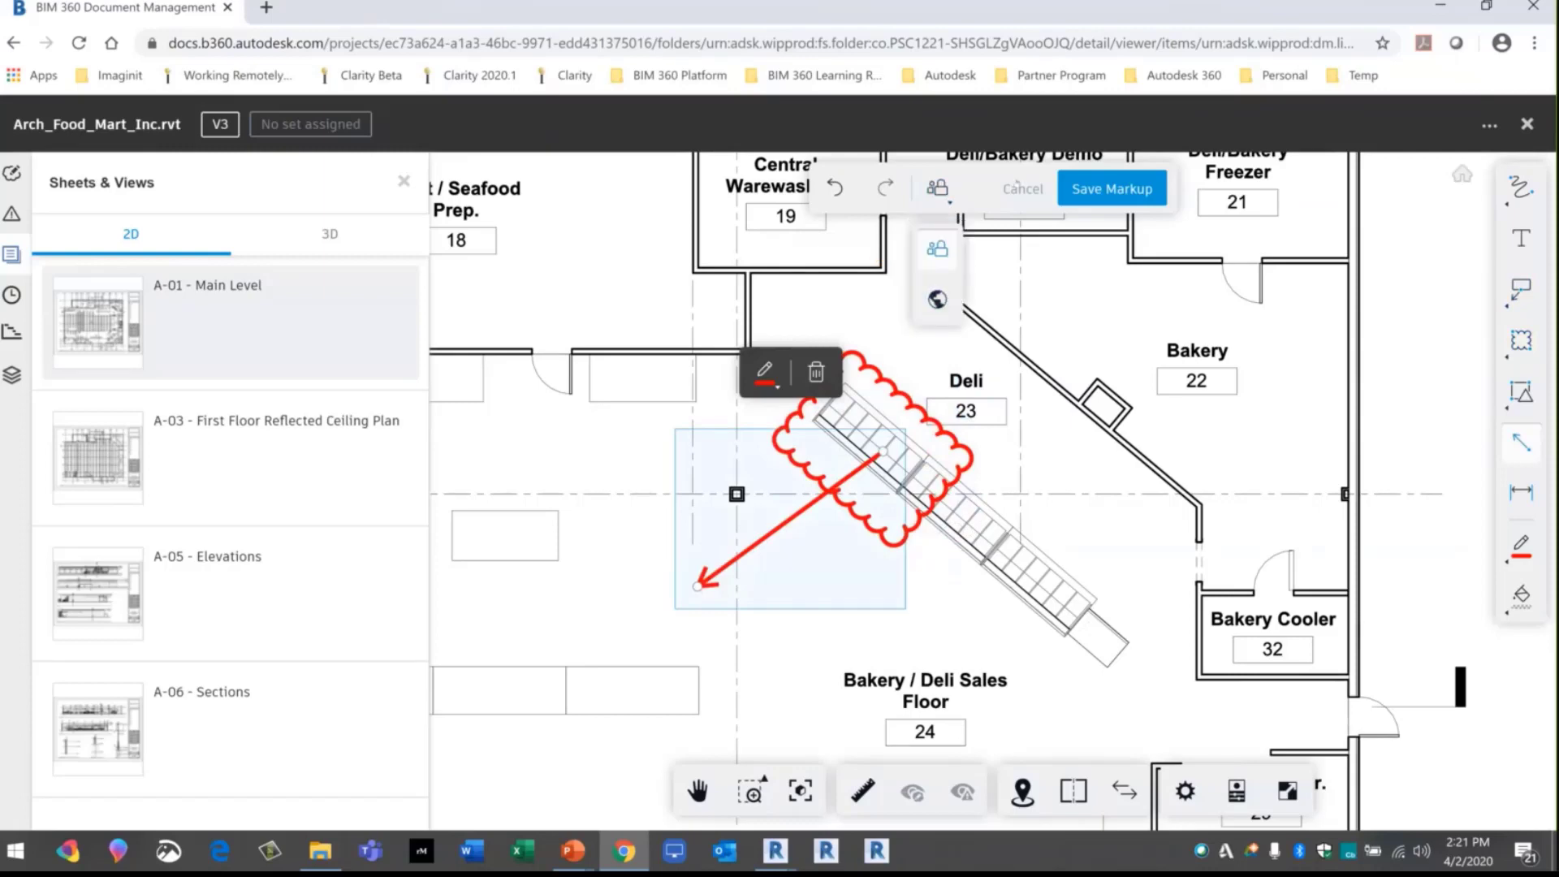
click(937, 250)
click(1020, 189)
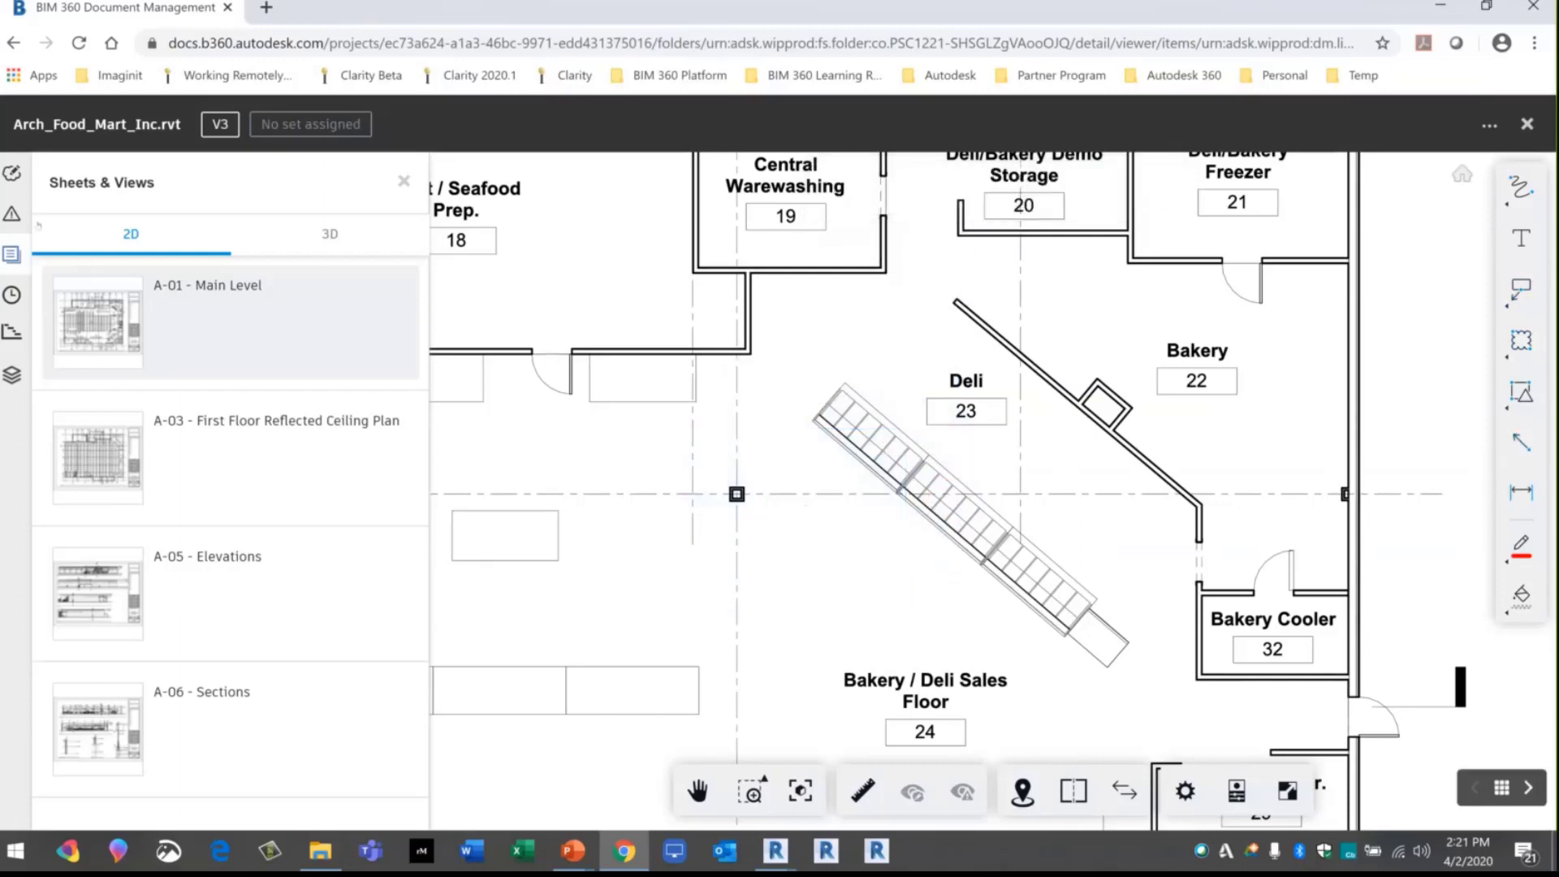
Display the issues for the Main Level sheet and close the model viewer
click(11, 213)
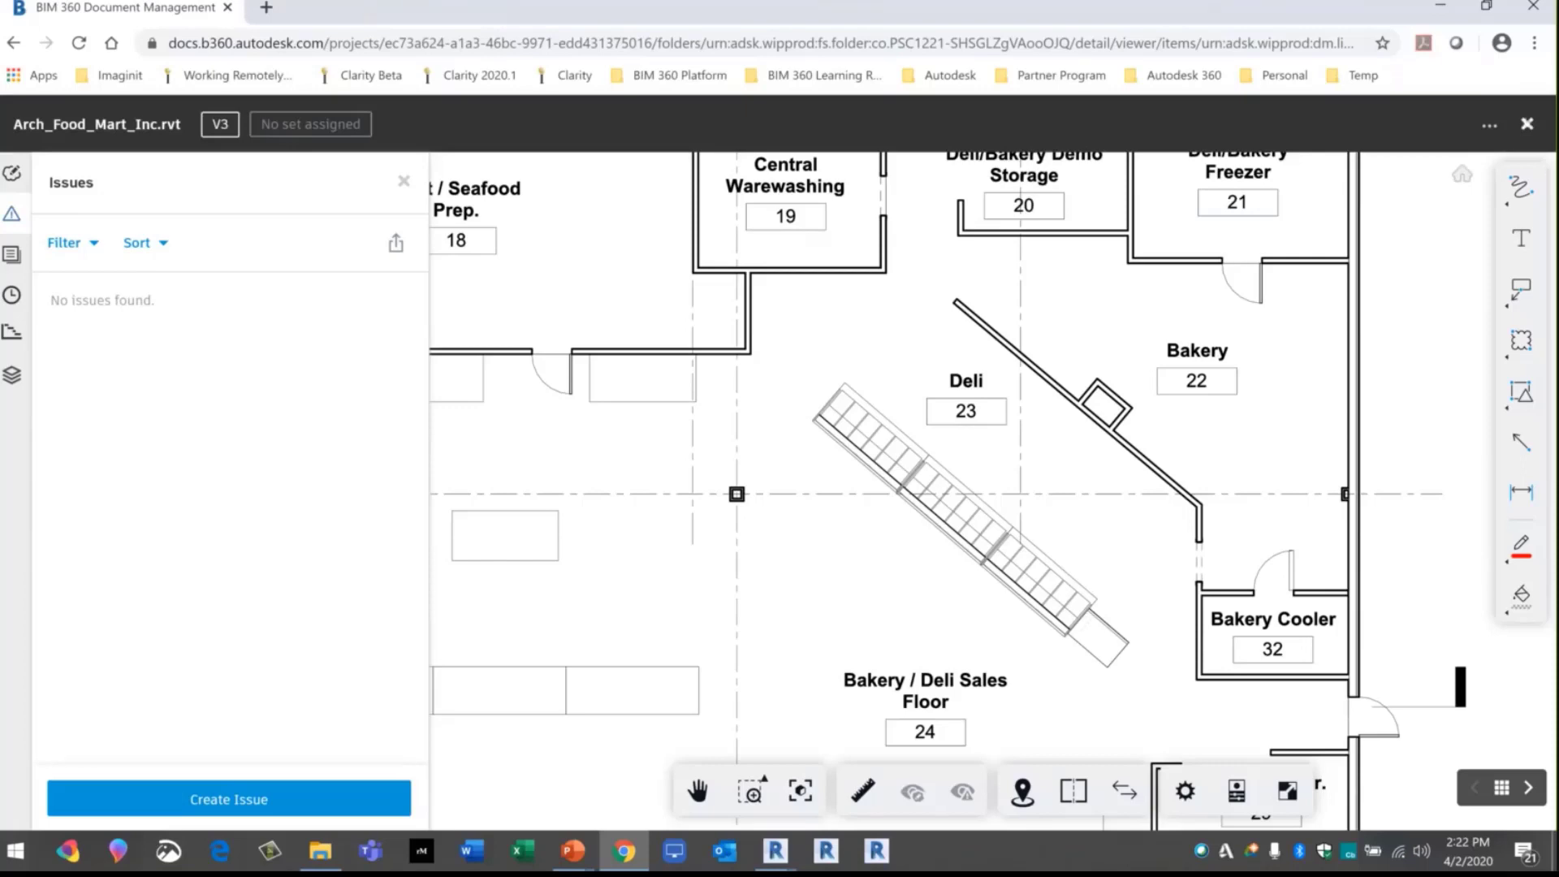
click(1527, 123)
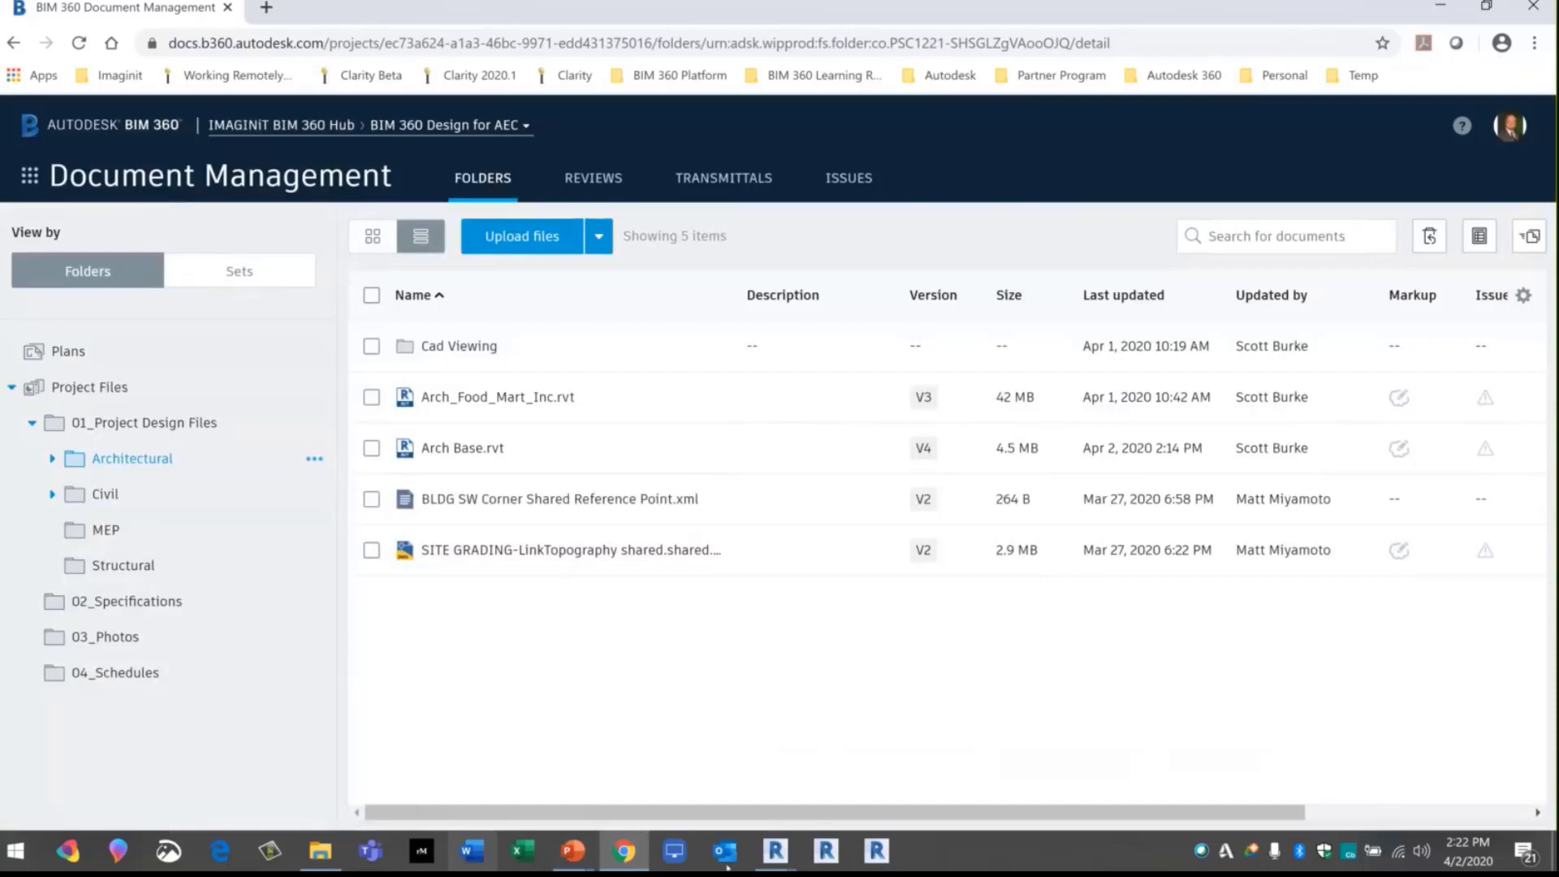
Switch back to Revit and review the version history of Arch_Food_Mart_Inc.rvt in the cloud model manager
click(775, 851)
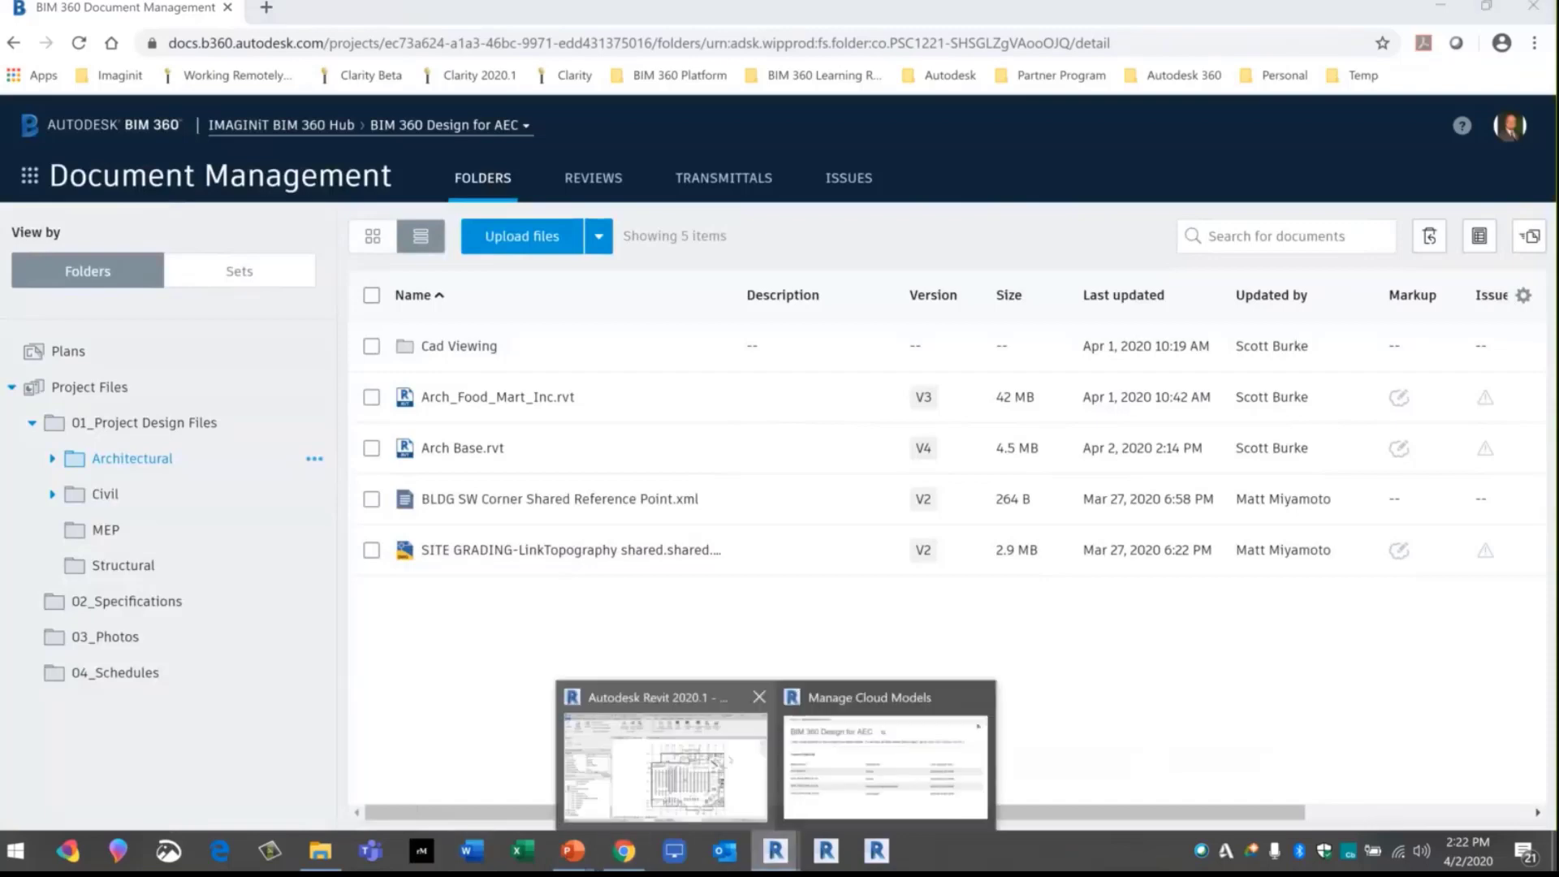
click(665, 767)
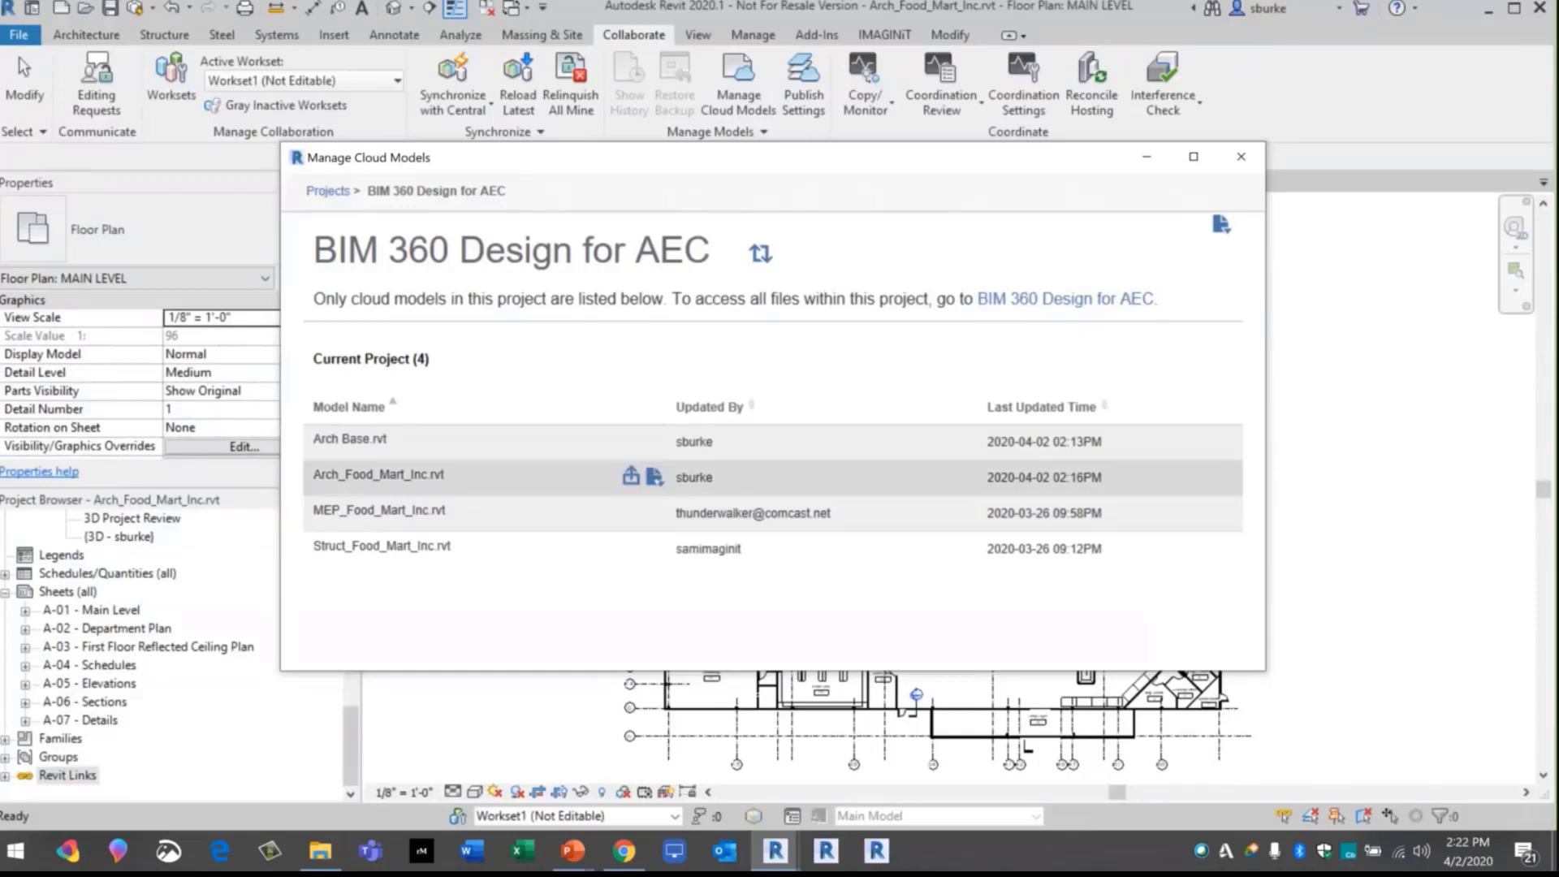
click(654, 477)
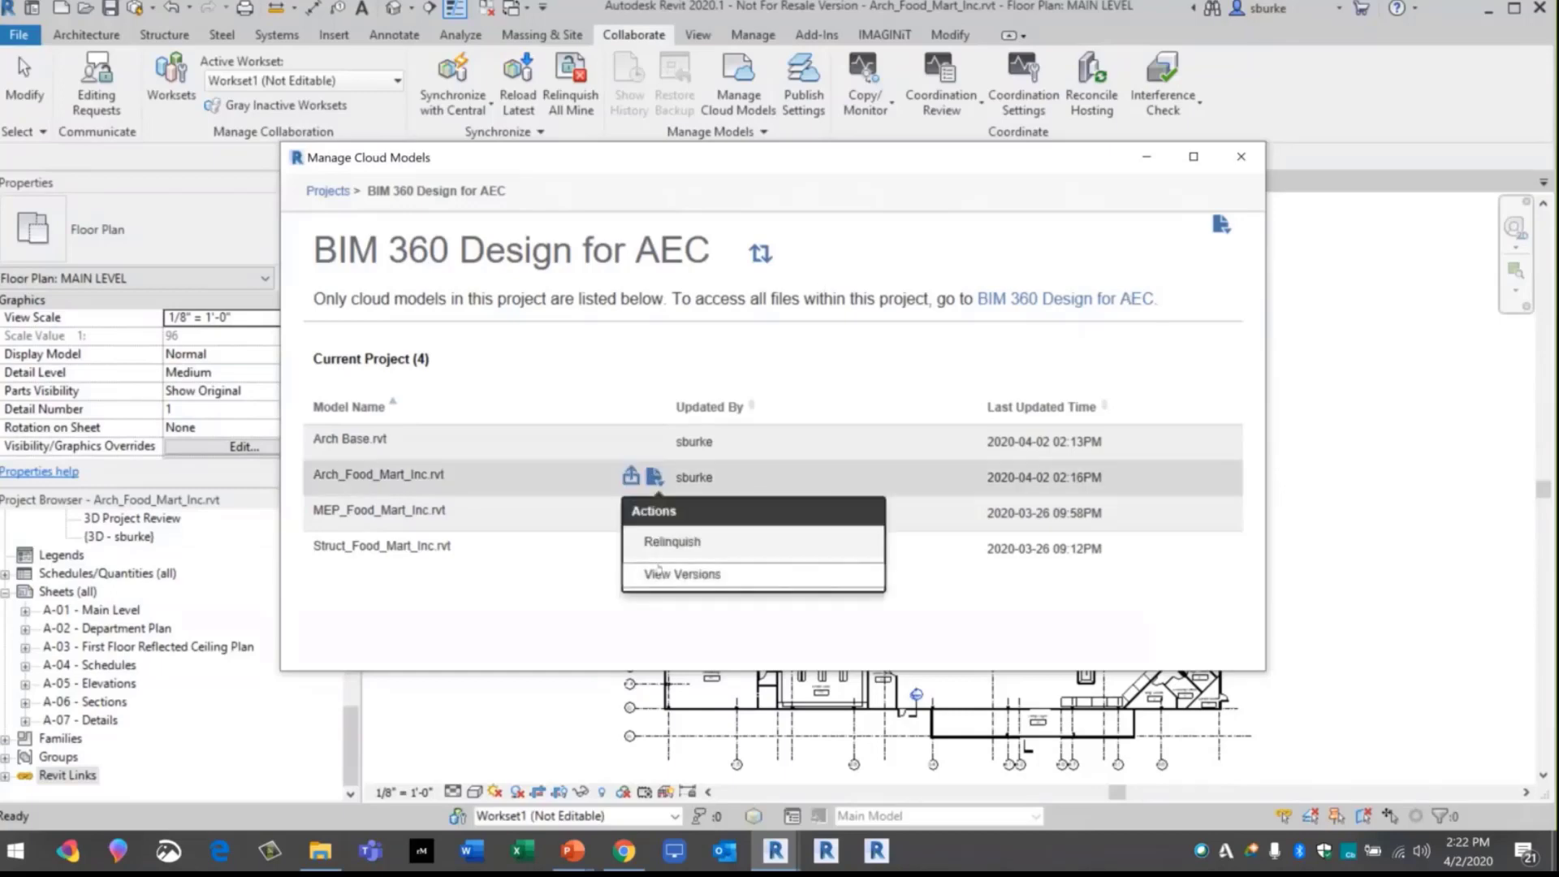
click(659, 571)
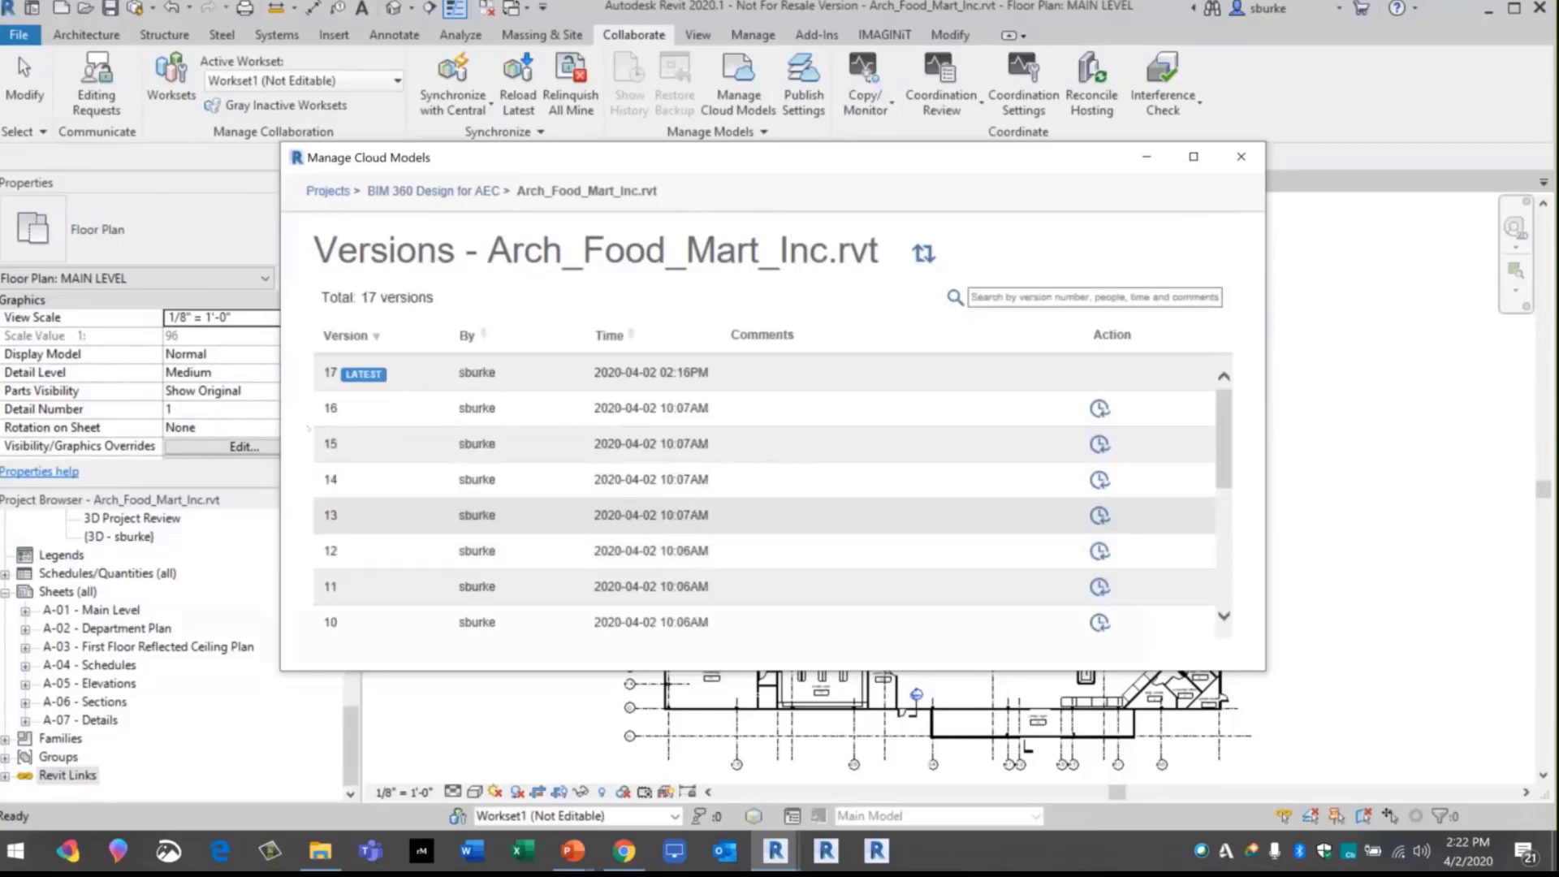
scroll(395, 559, down, 4)
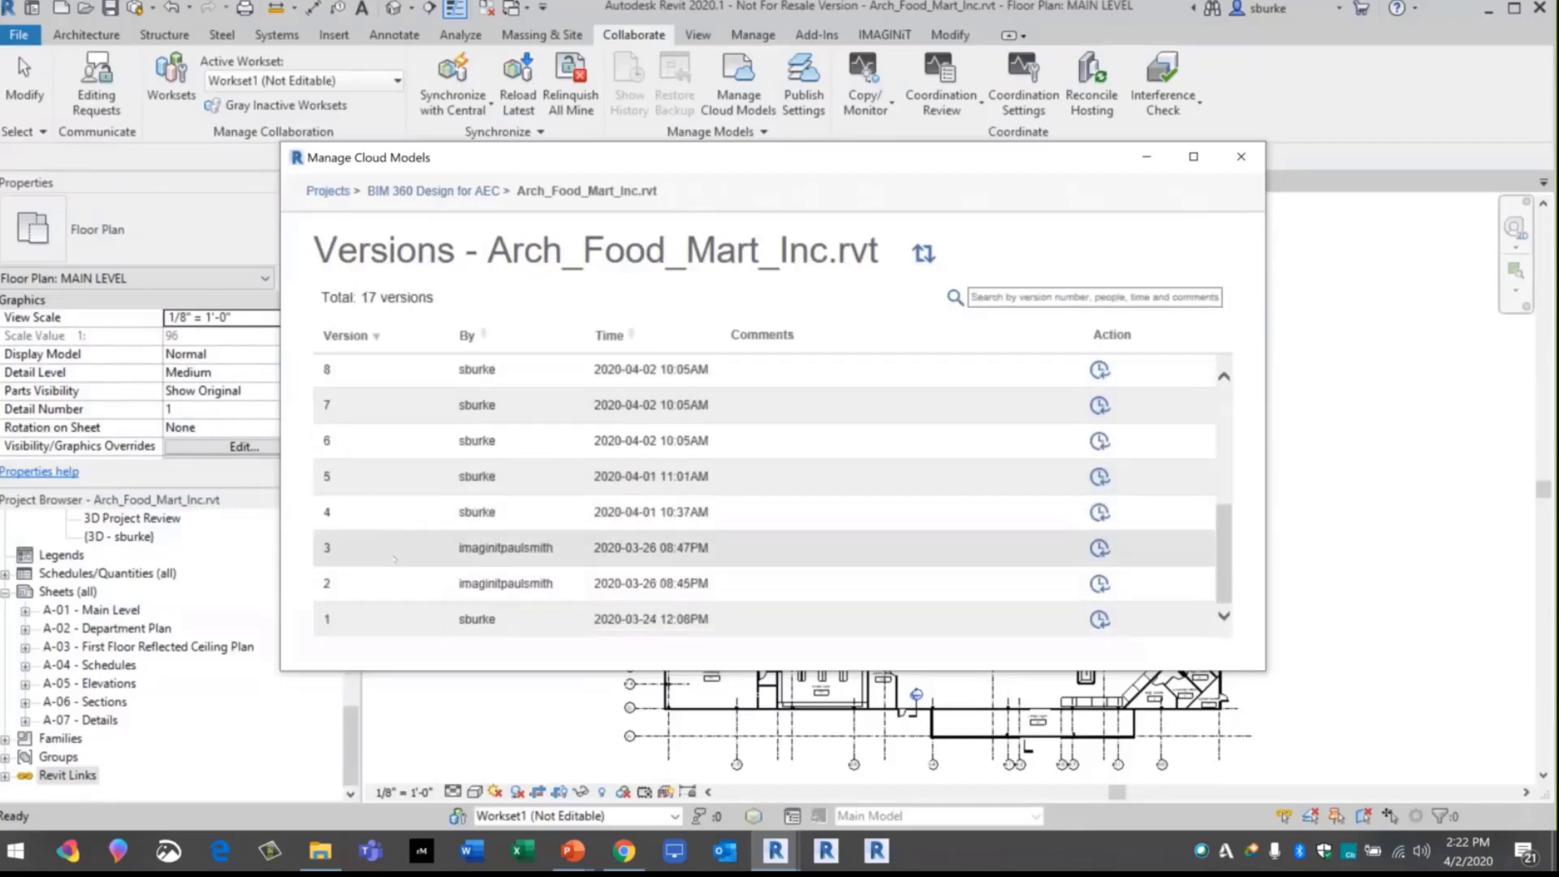
scroll(395, 559, up, 4)
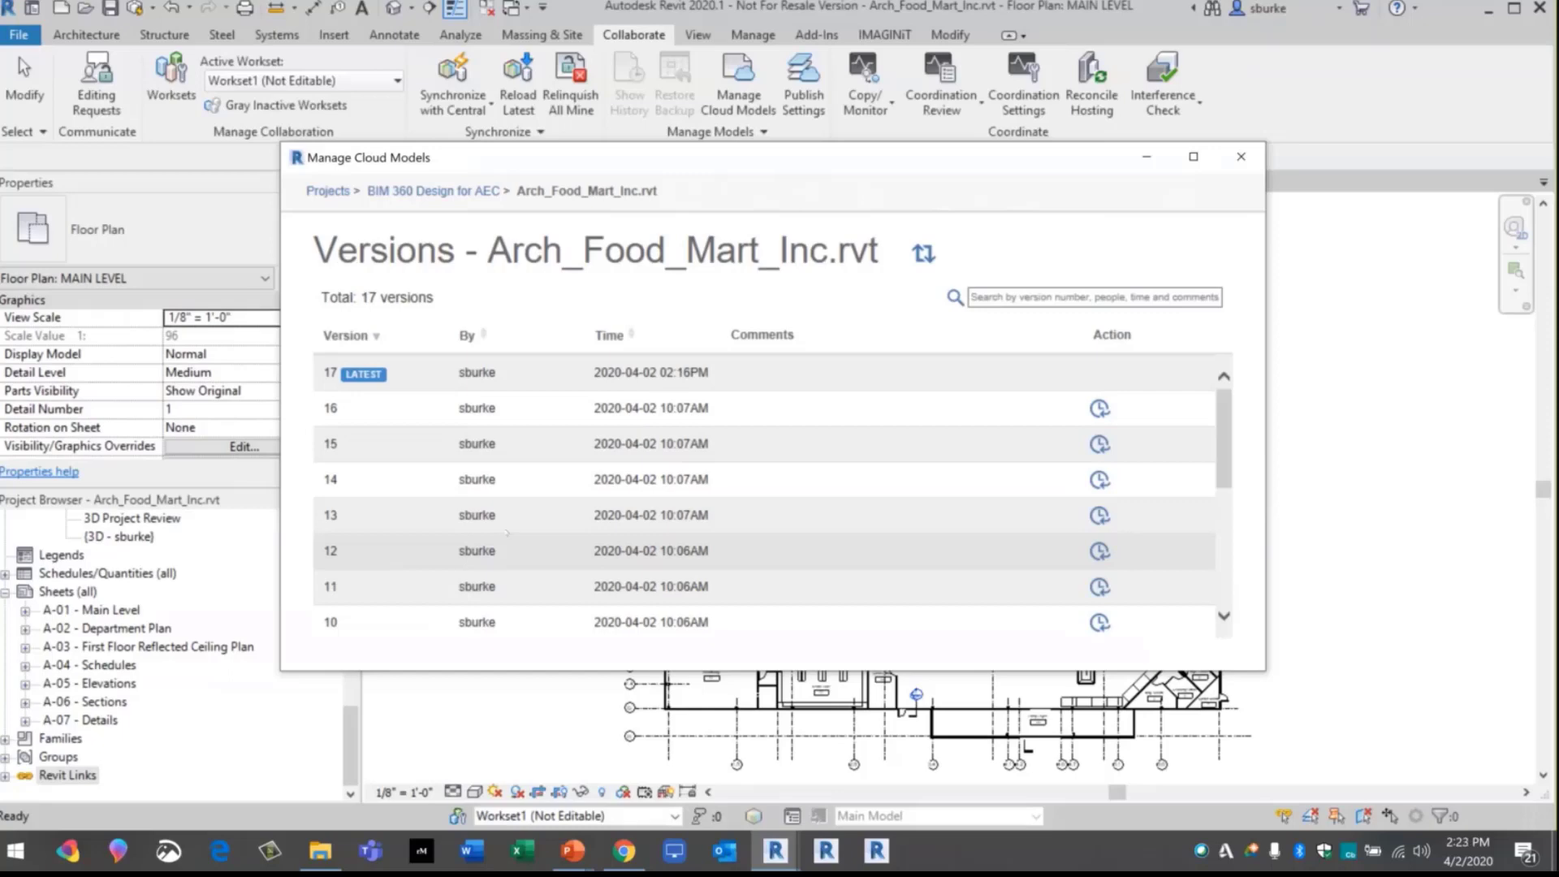
scroll(506, 532, down, 1)
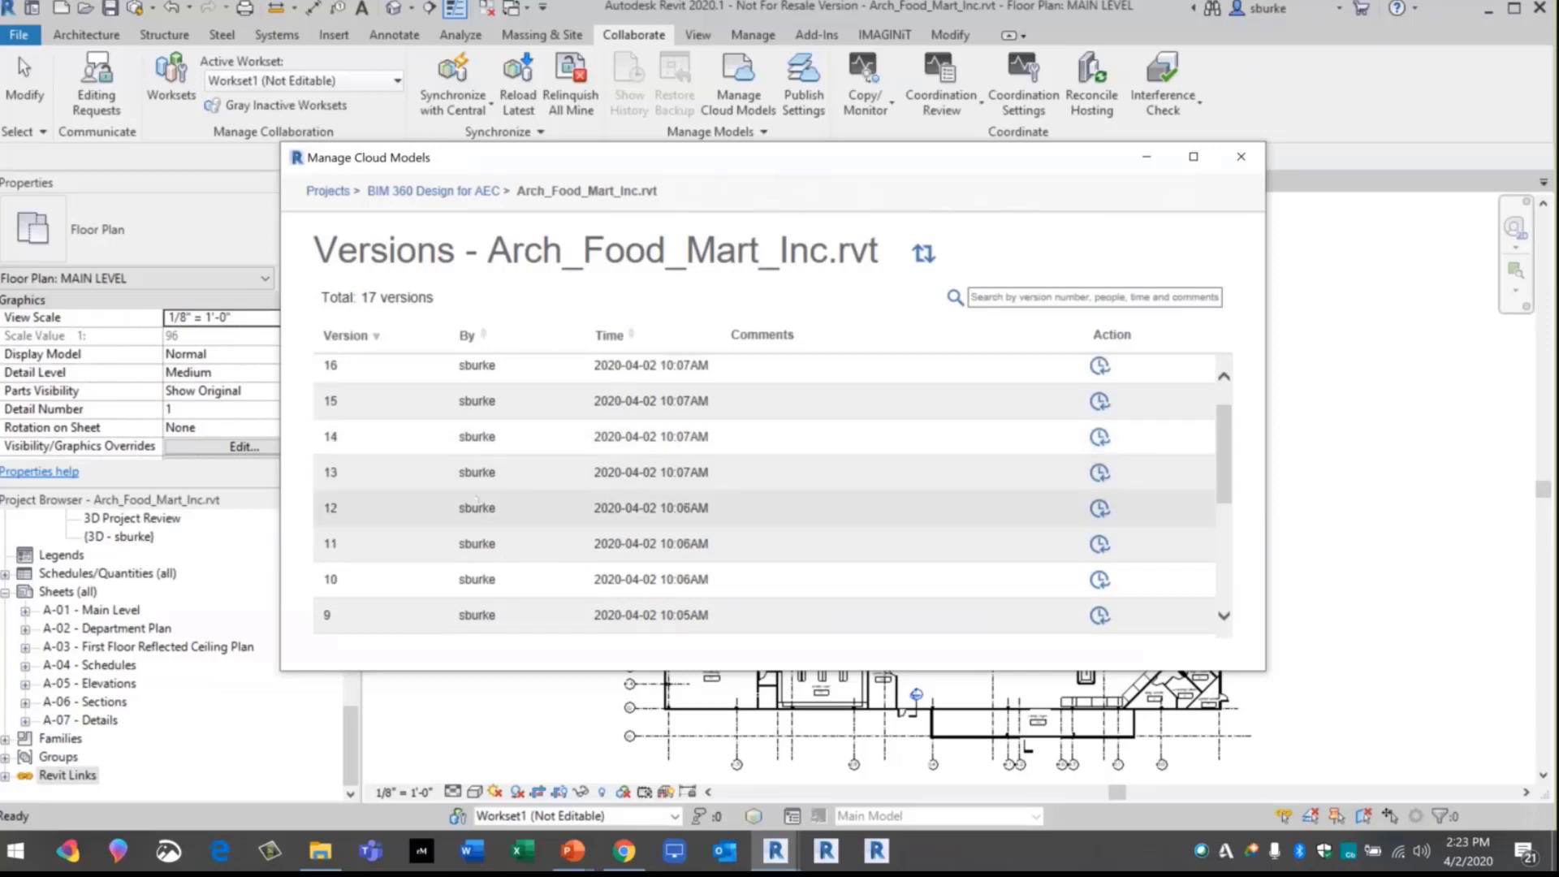
scroll(483, 496, up, 1)
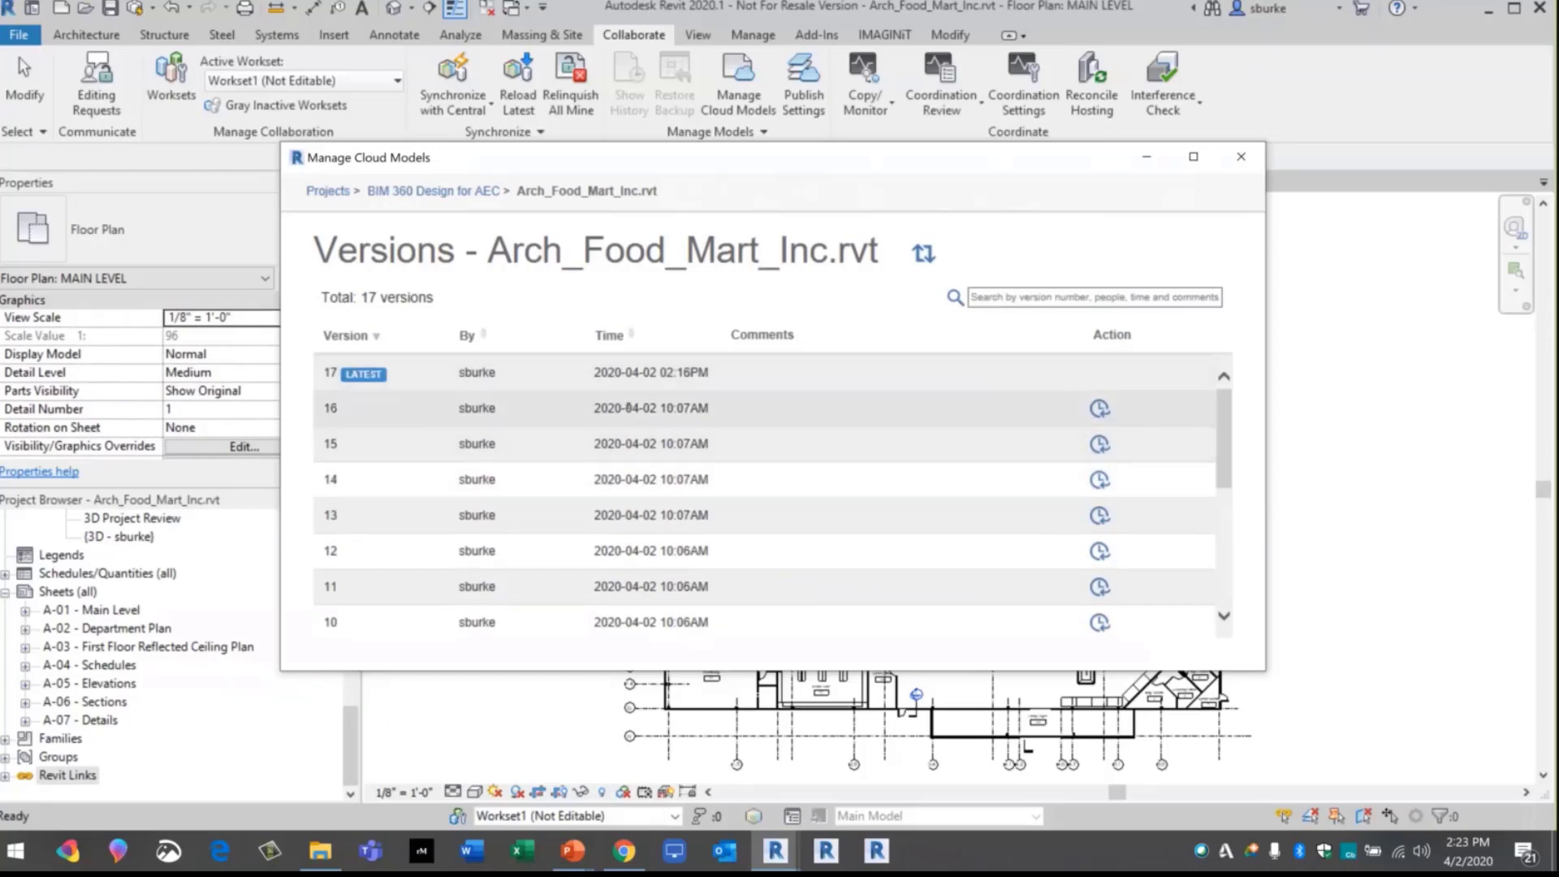
Start restoring Arch_Food_Mart_Inc.rvt to version 16, acknowledge both restore confirmations and cancel the restore
click(1100, 407)
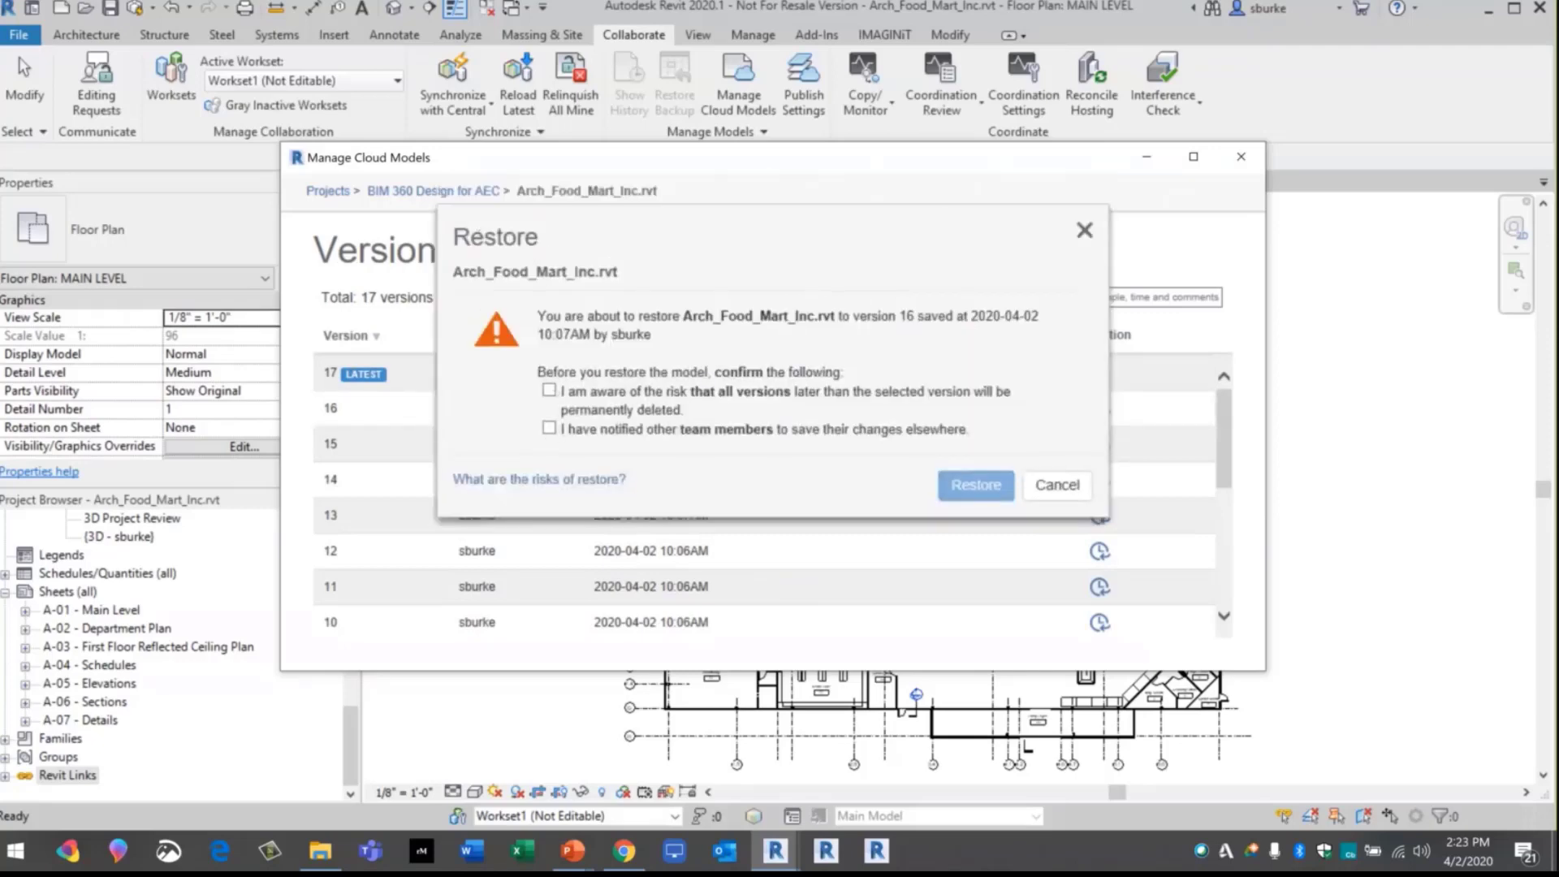
click(548, 390)
click(548, 428)
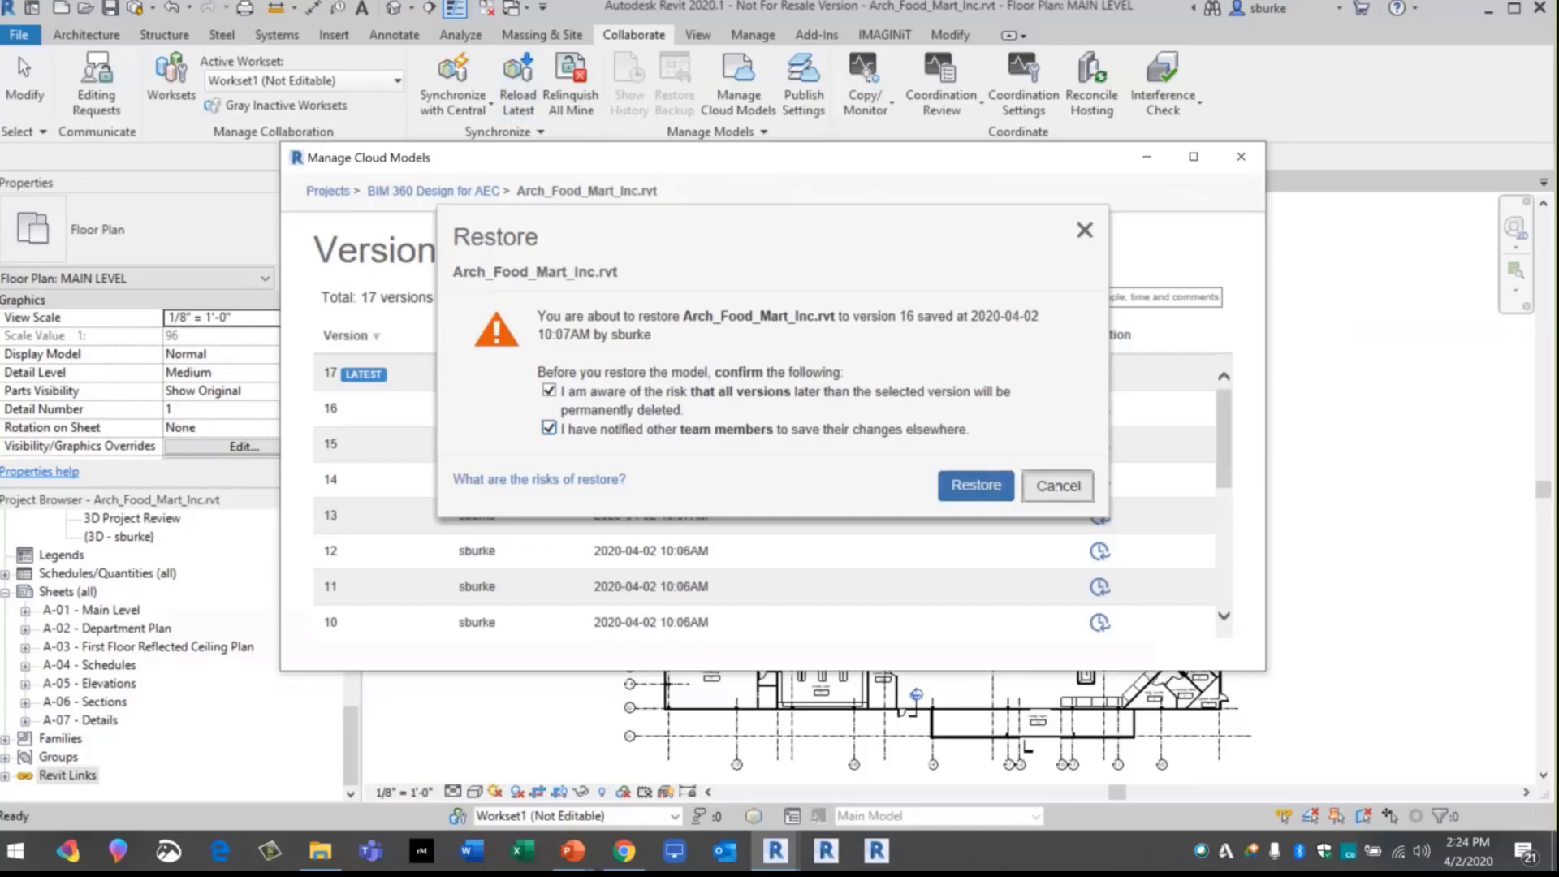
click(1057, 485)
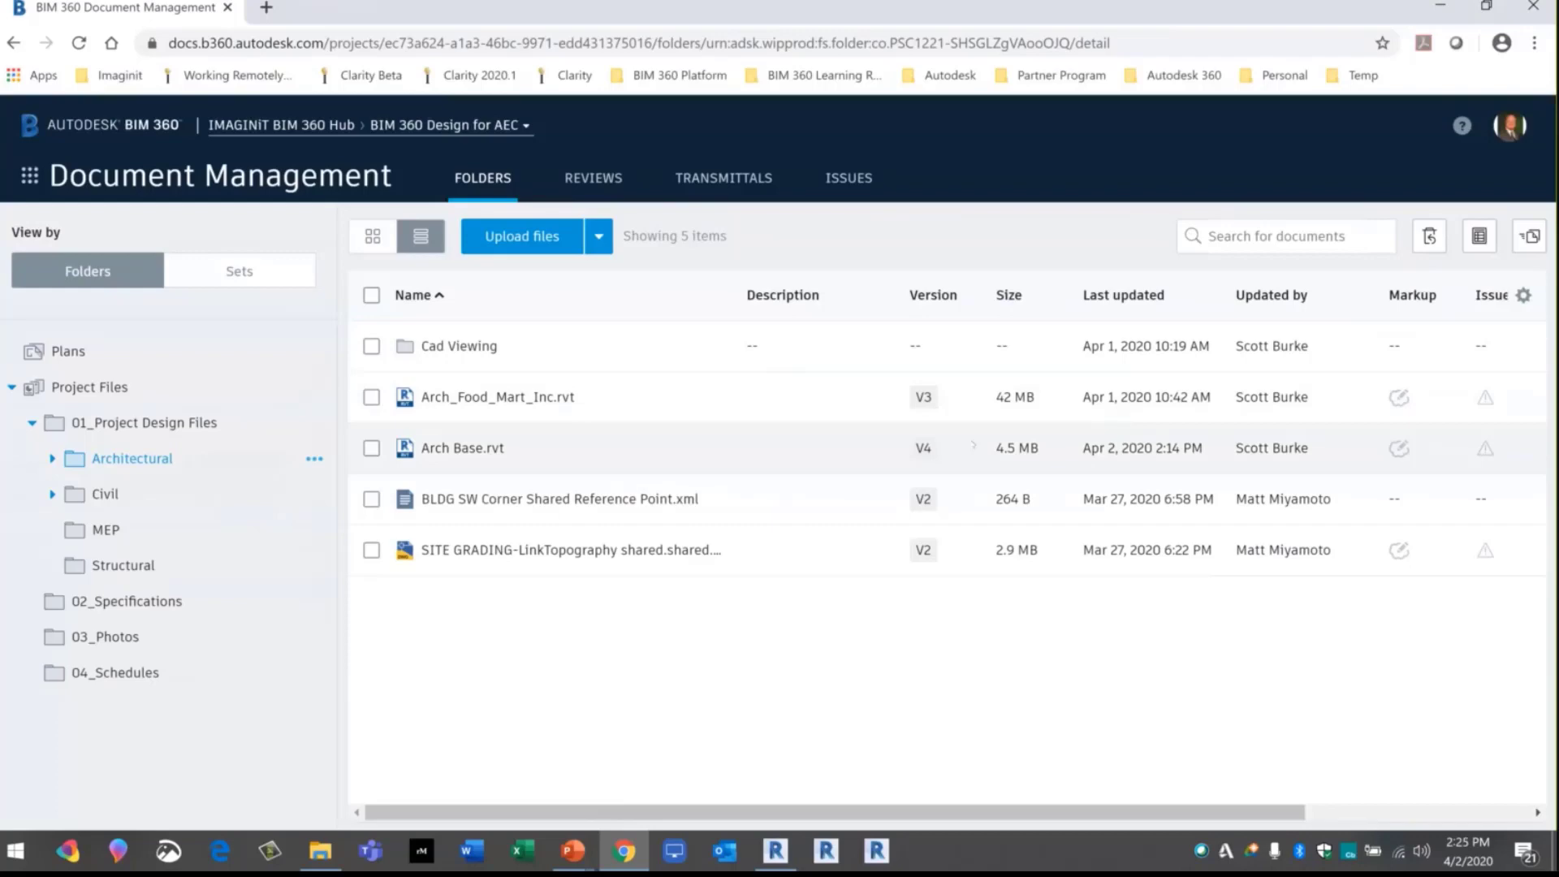
key(alt+Tab)
key(alt+Tab)
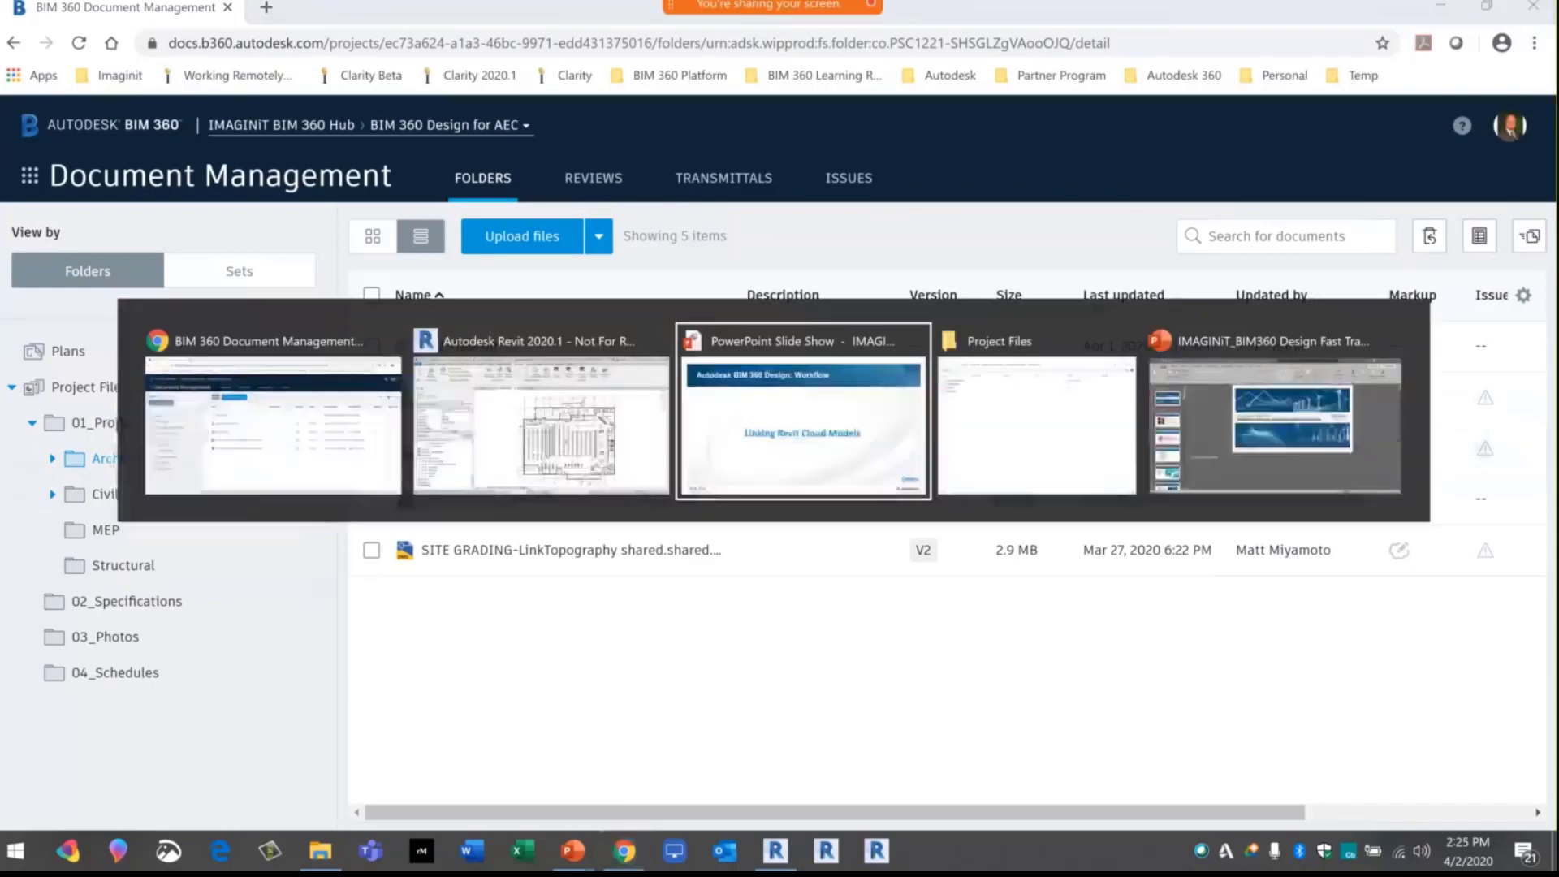
key(Right)
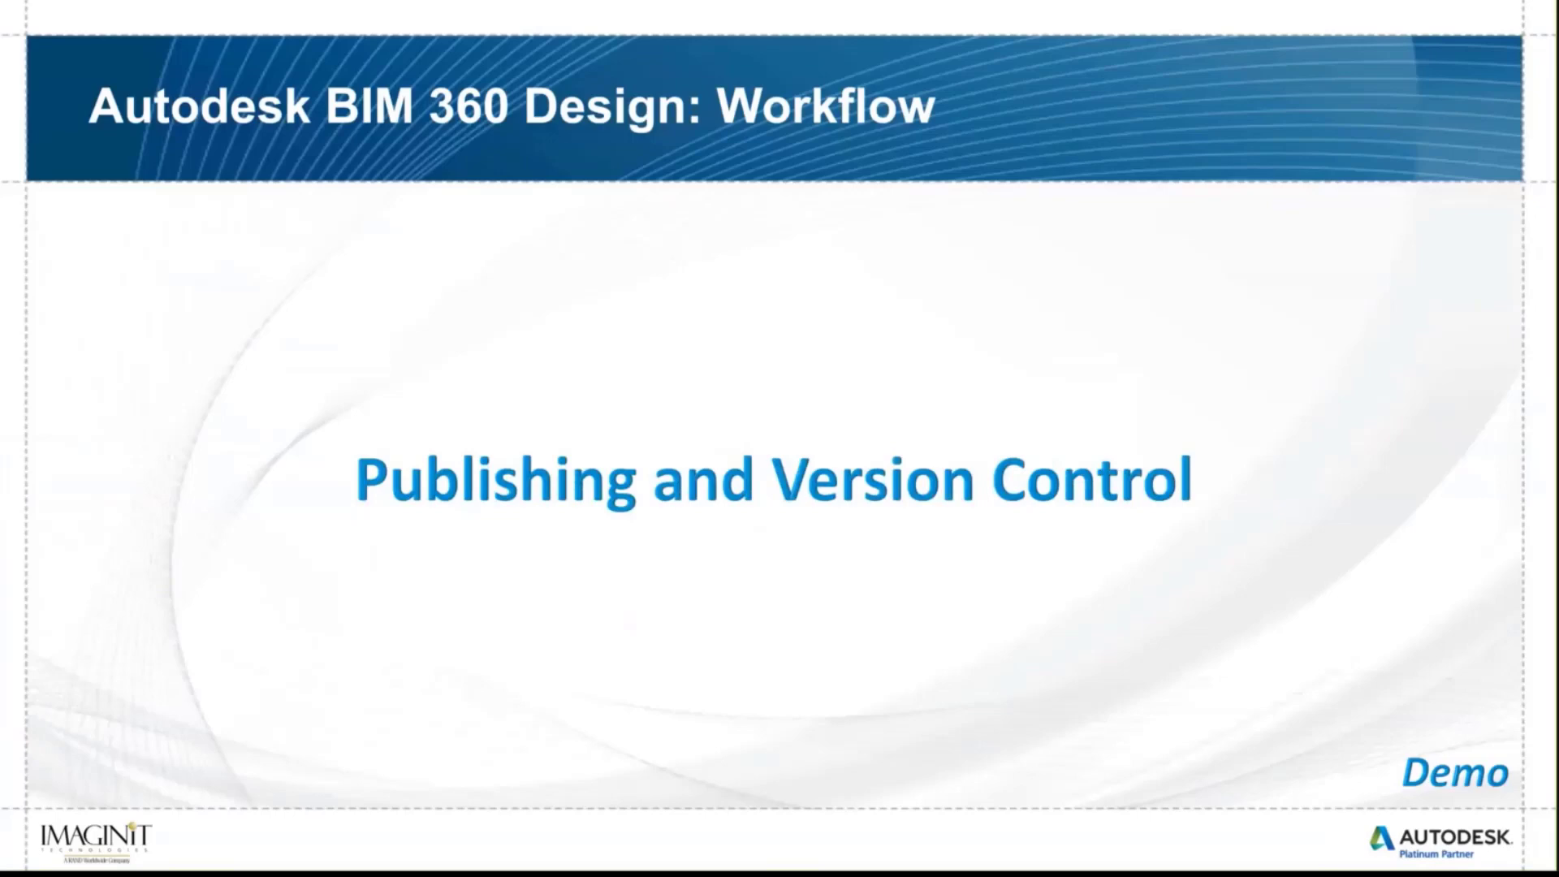
key(Right)
key(Right)
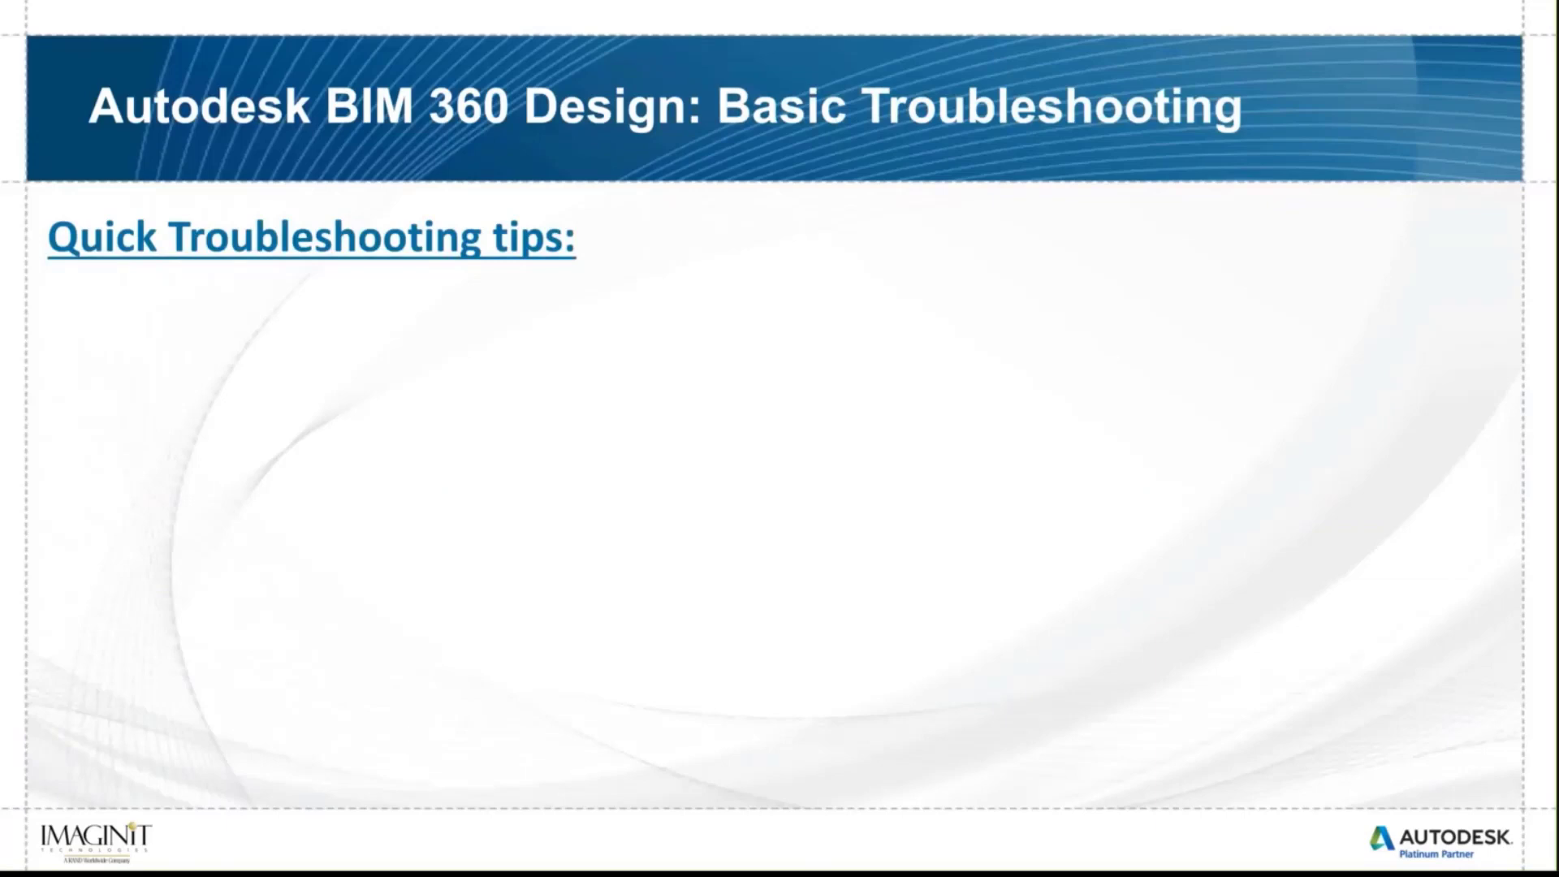
key(Right)
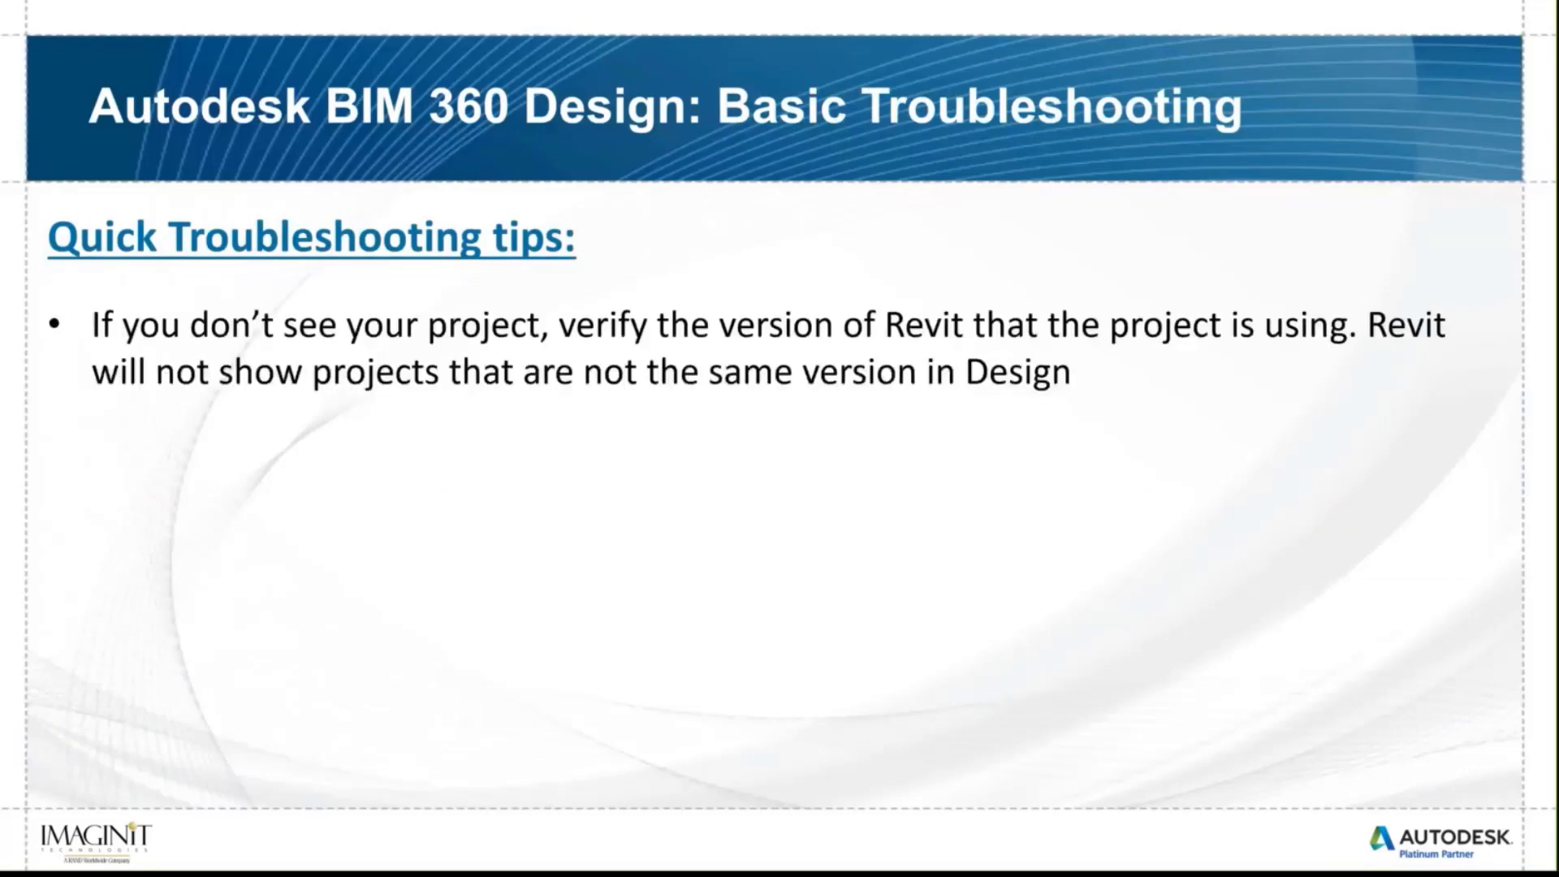
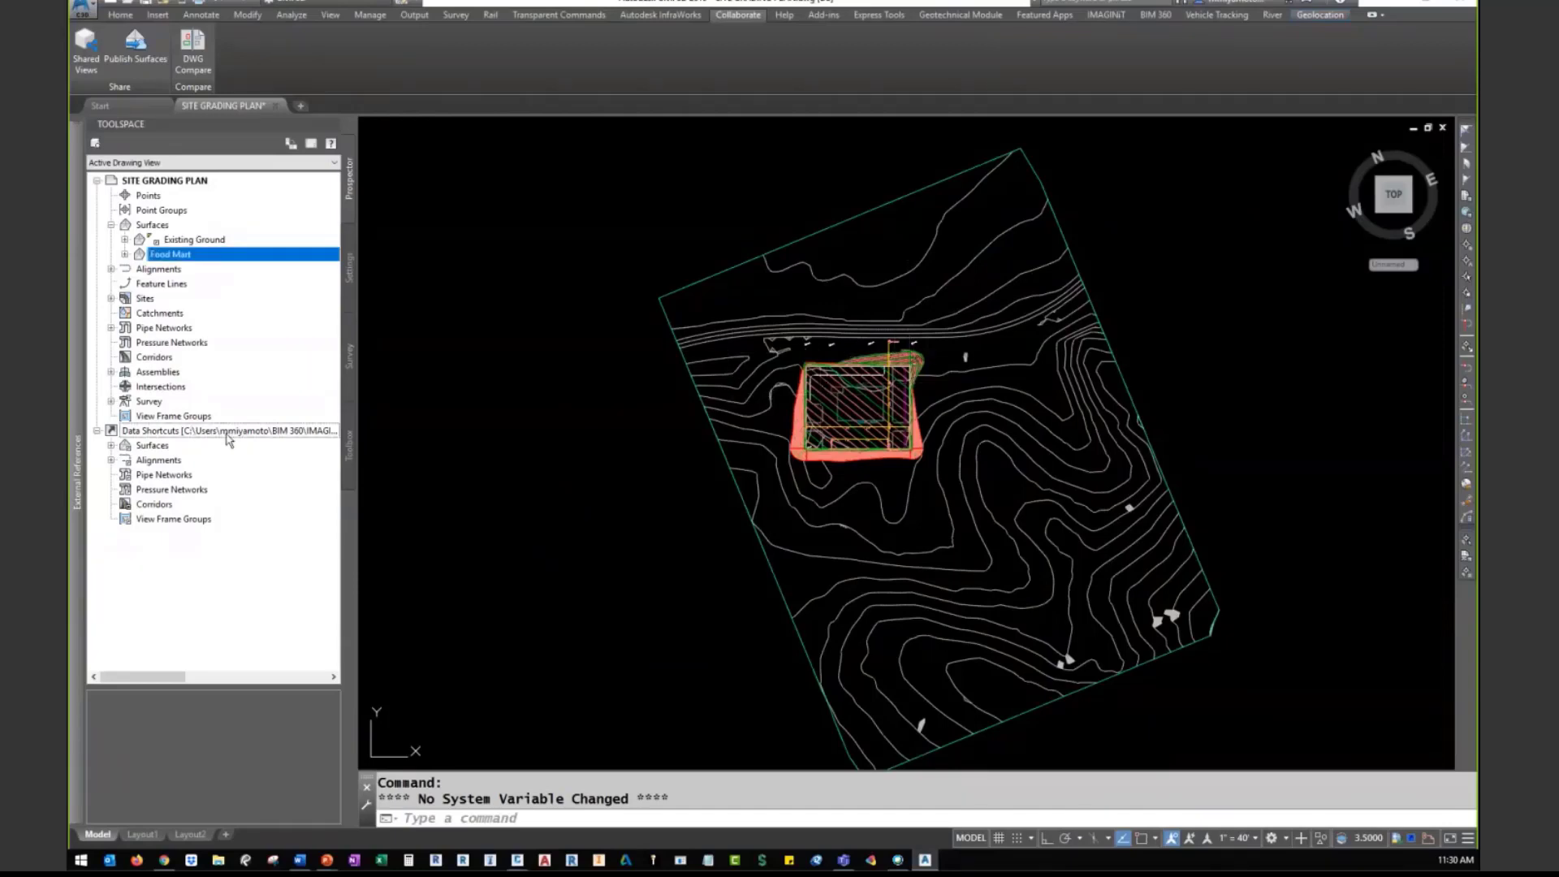
In Civil 3D 2020, browse the BIM 360 Design for AEC files from the start page and list the hub's available projects
click(286, 432)
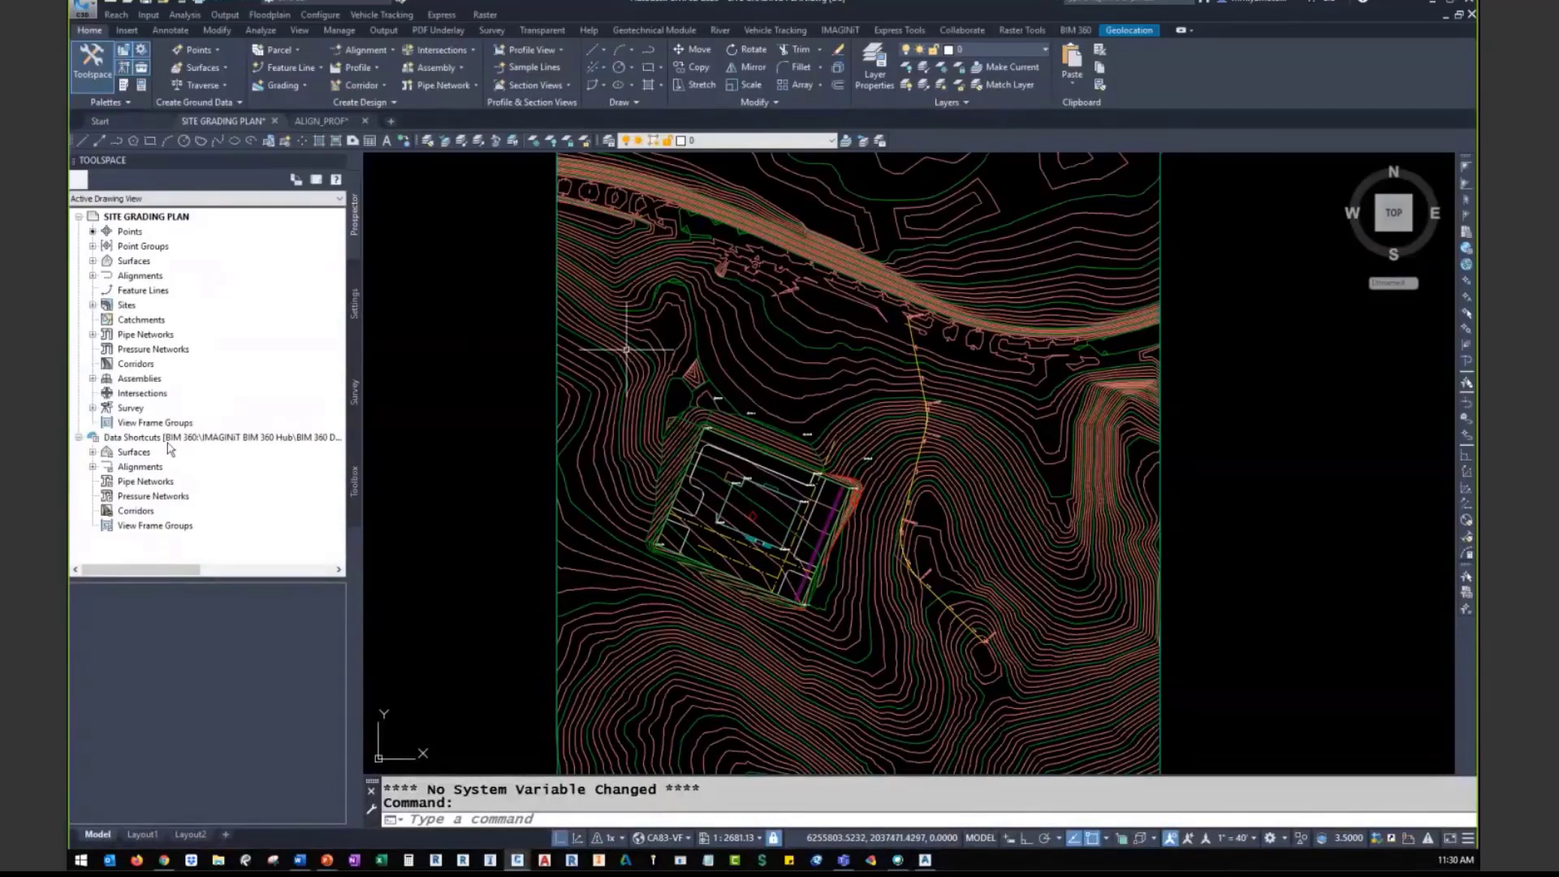
click(102, 121)
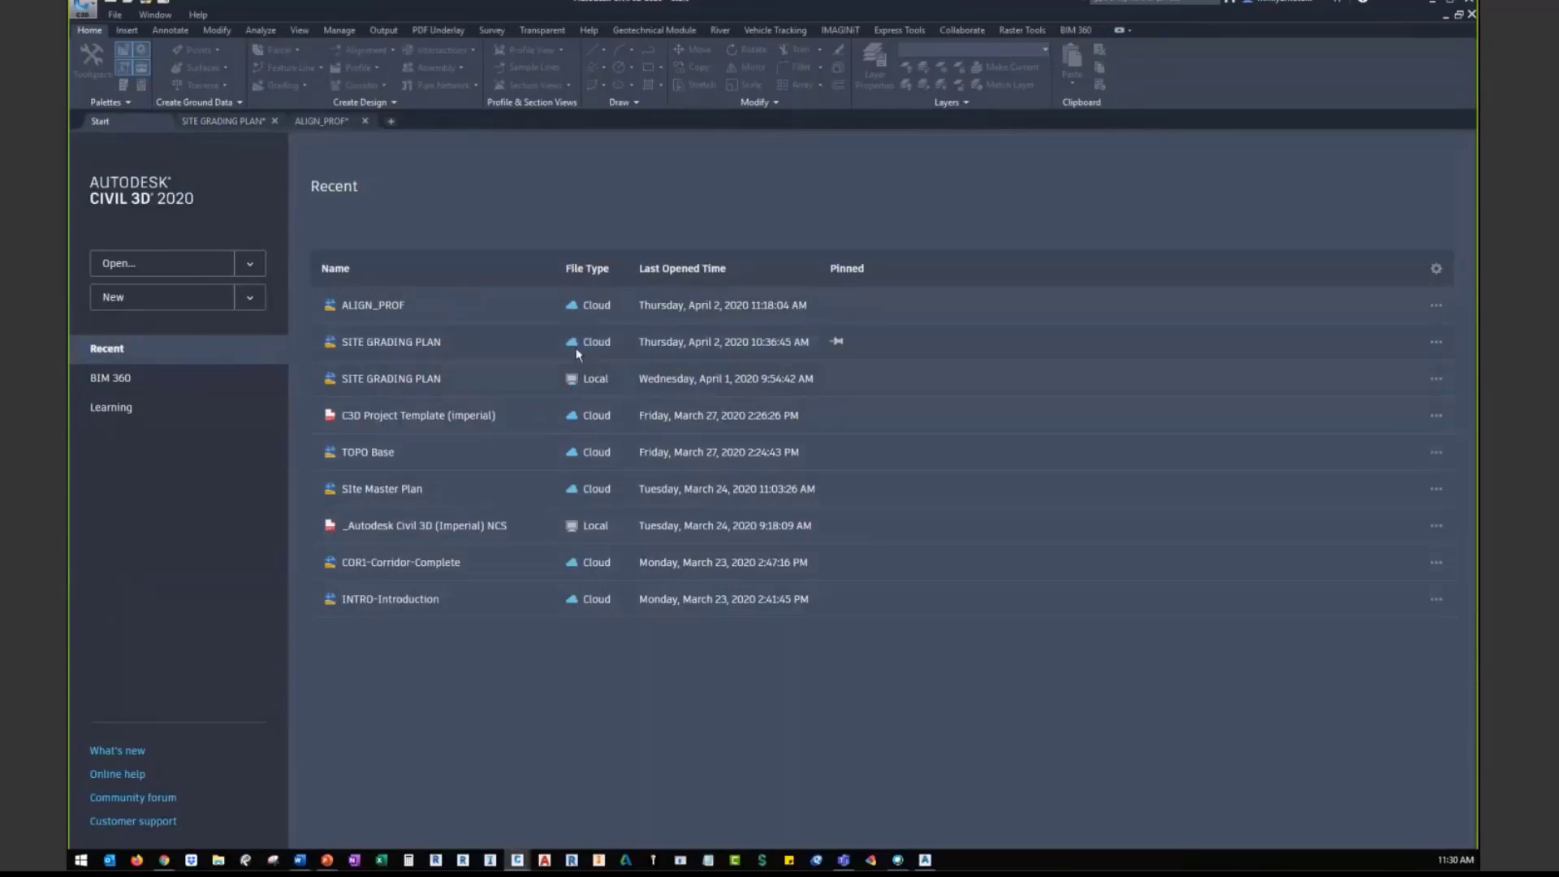
click(148, 393)
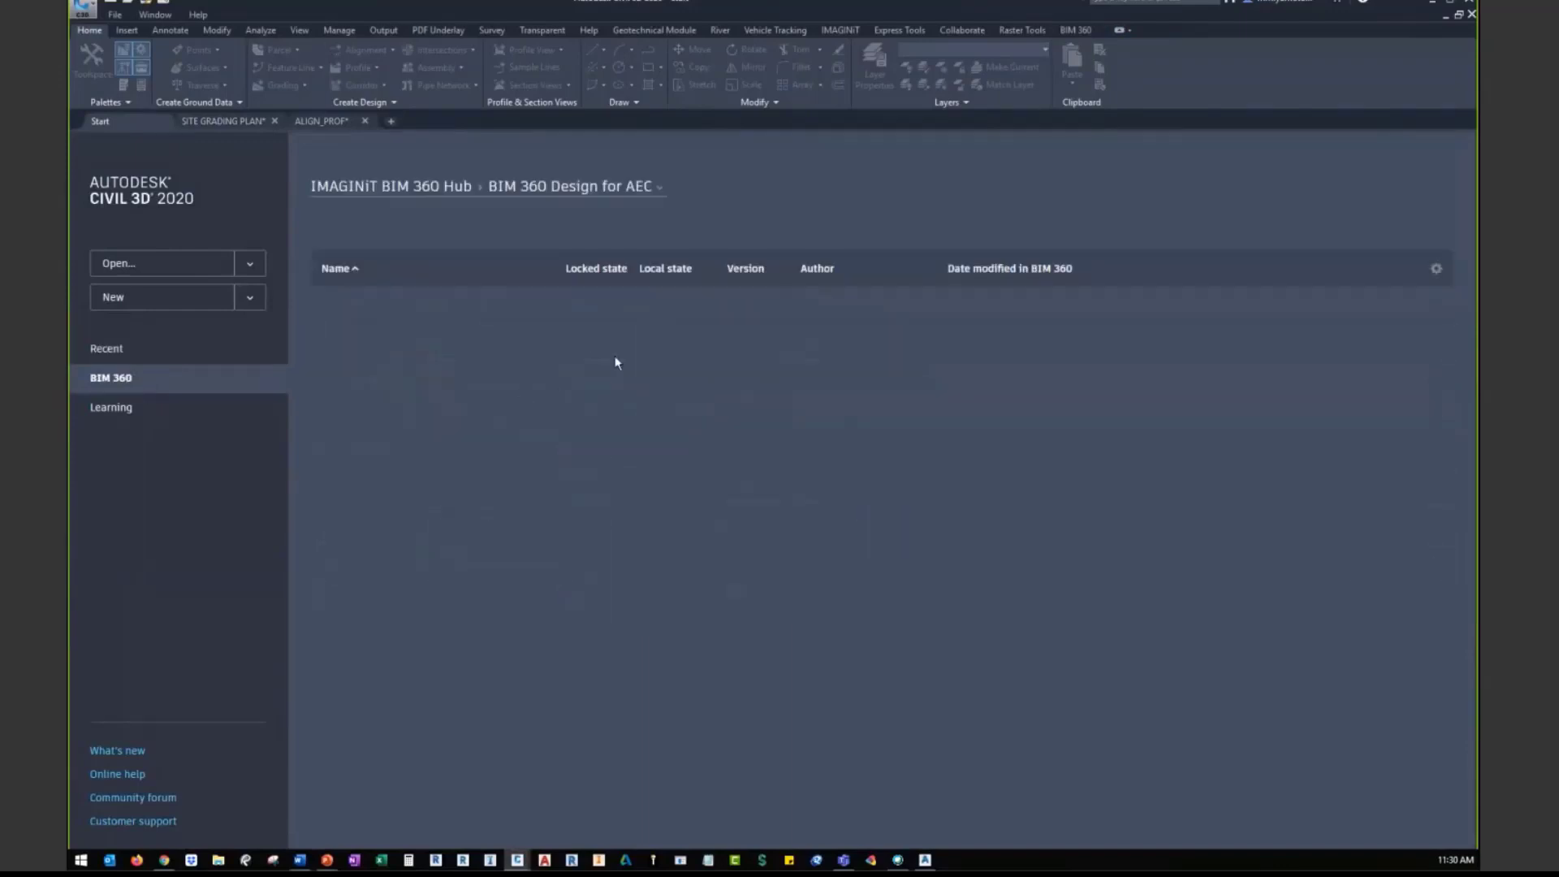
click(656, 189)
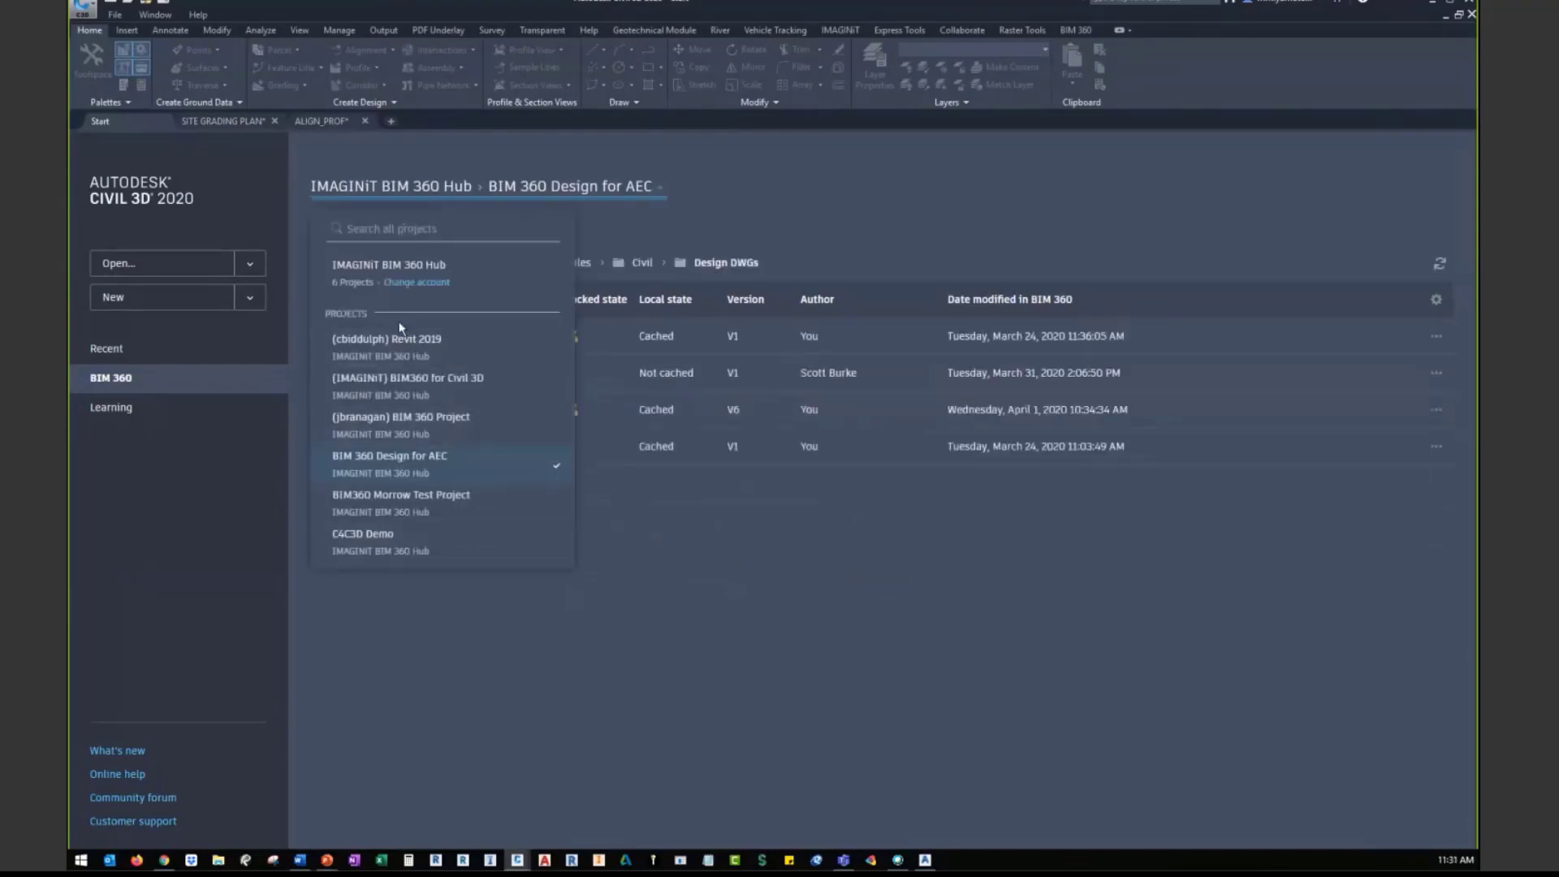
Keep the BIM 360 Design for AEC project selected and check the lock details of ALIGN_PROF.dwg
click(491, 475)
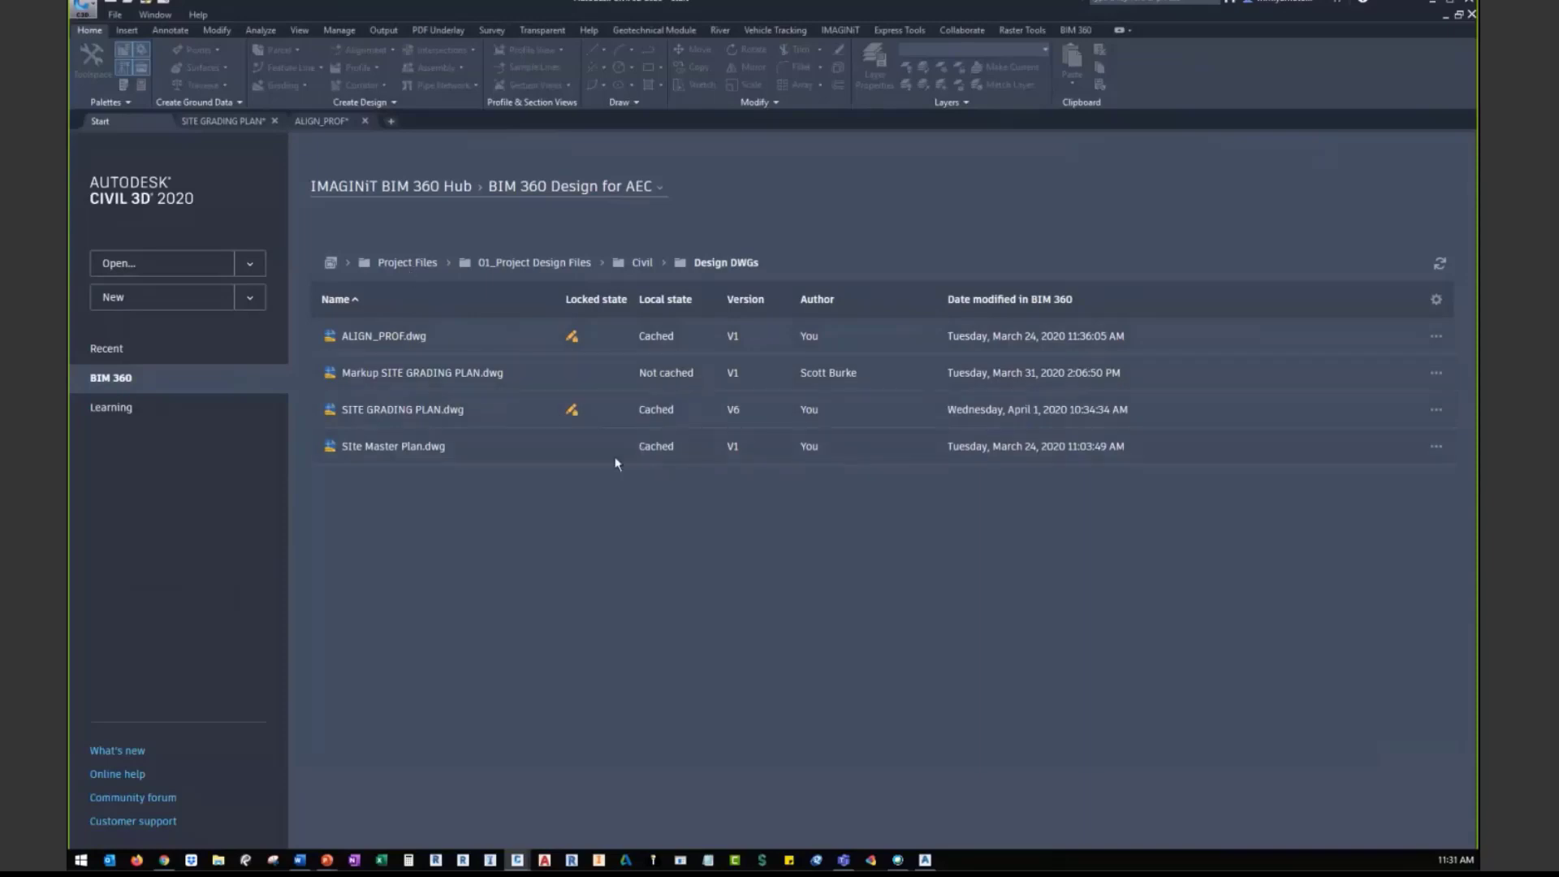
mouse_move(572, 337)
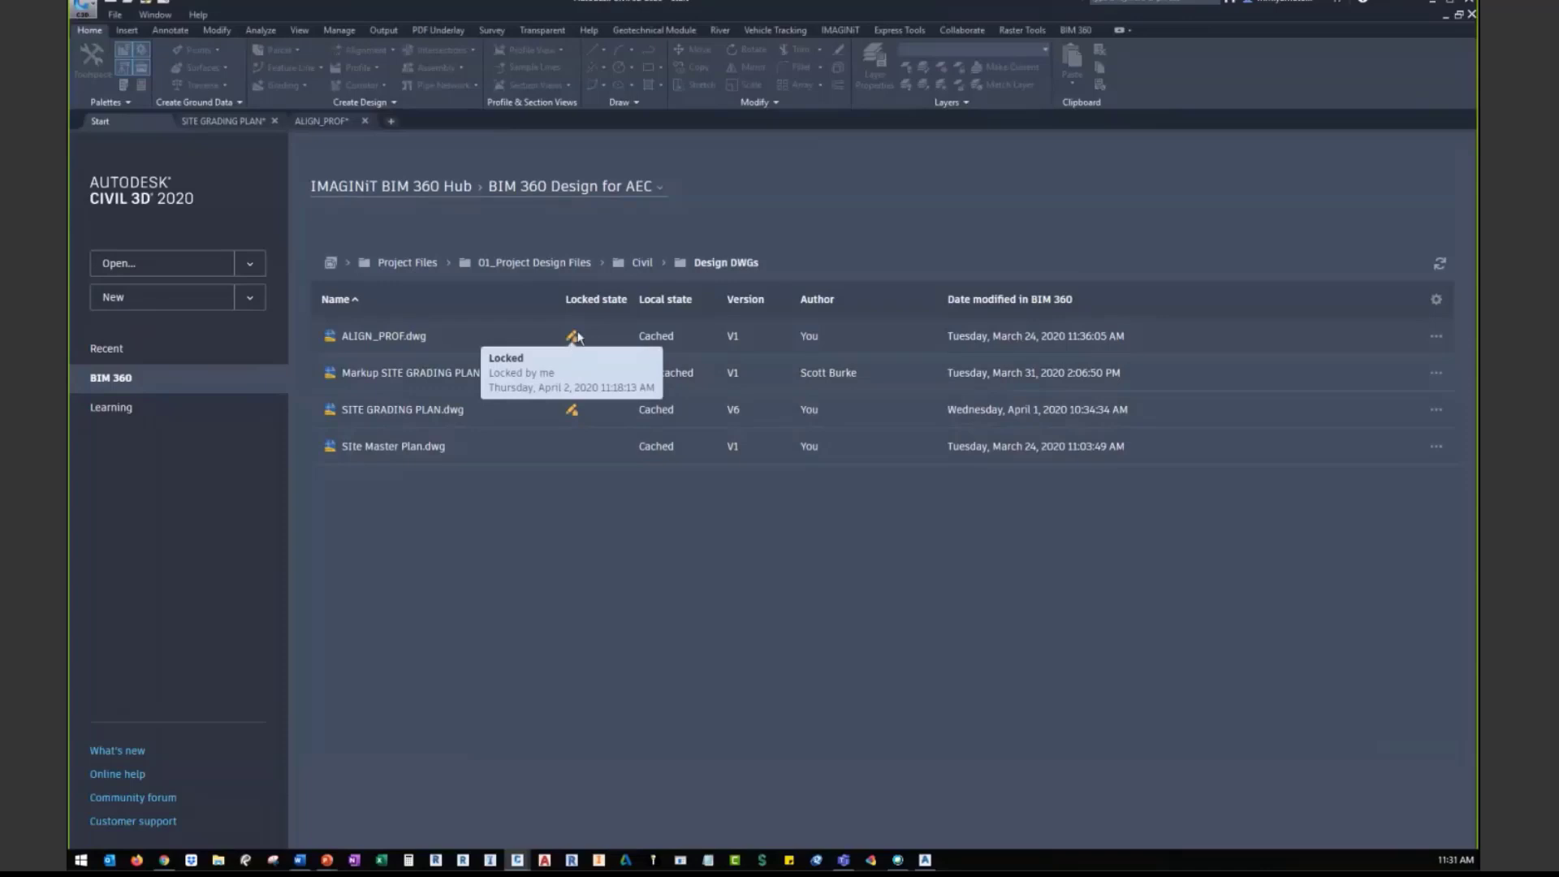
In the ALIGN_PROF drawing, create a surface reference from the Food Mart data shortcut with the Contours 1' and 5' (Design) style
click(324, 124)
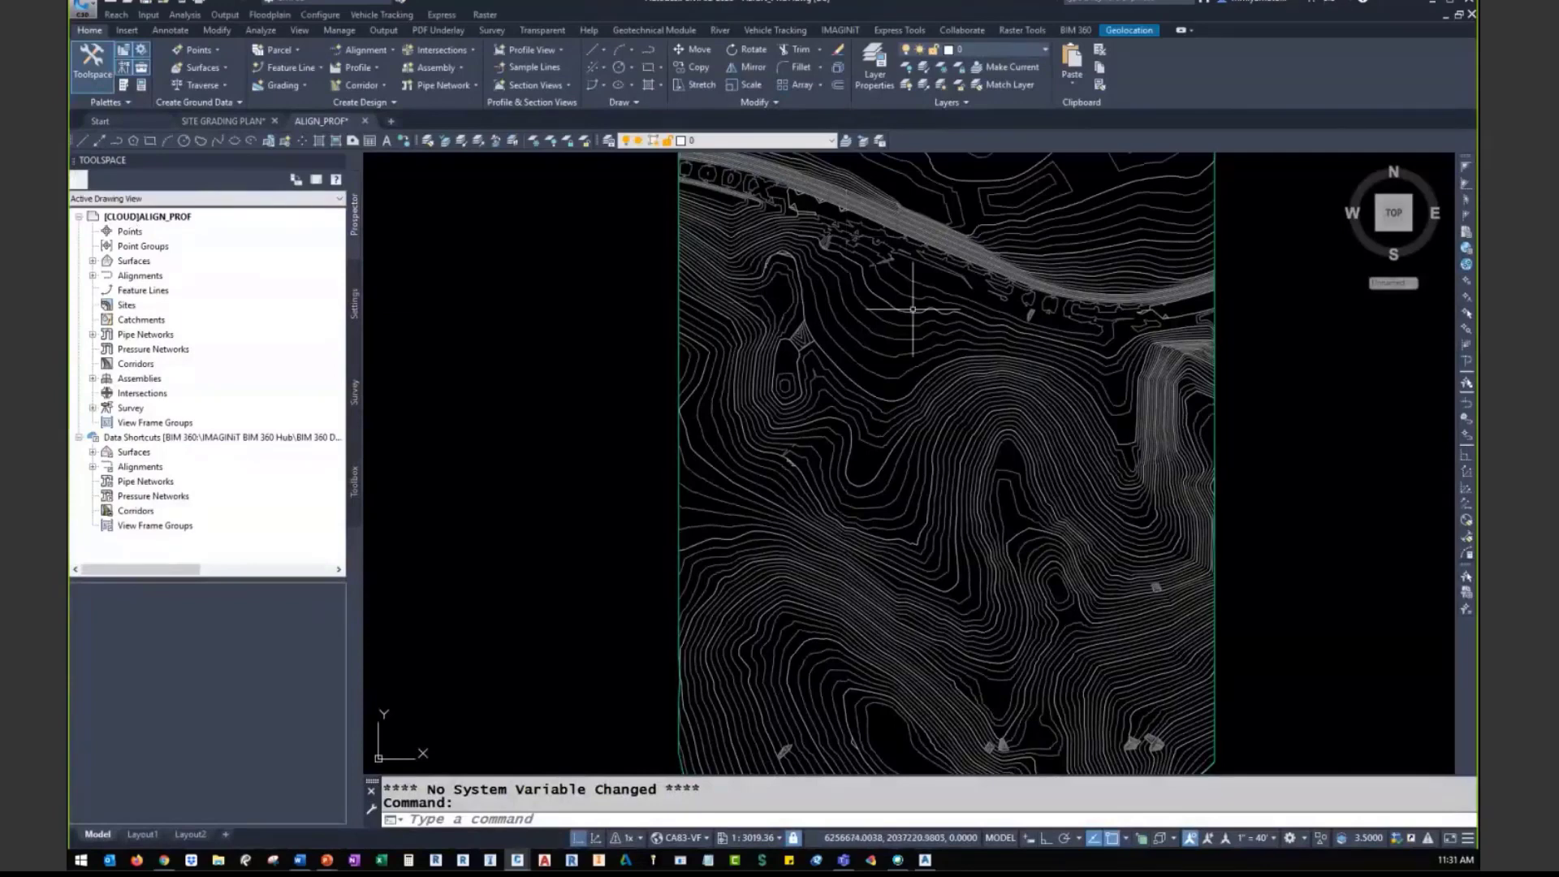
key(ctrl)
key(ctrl)
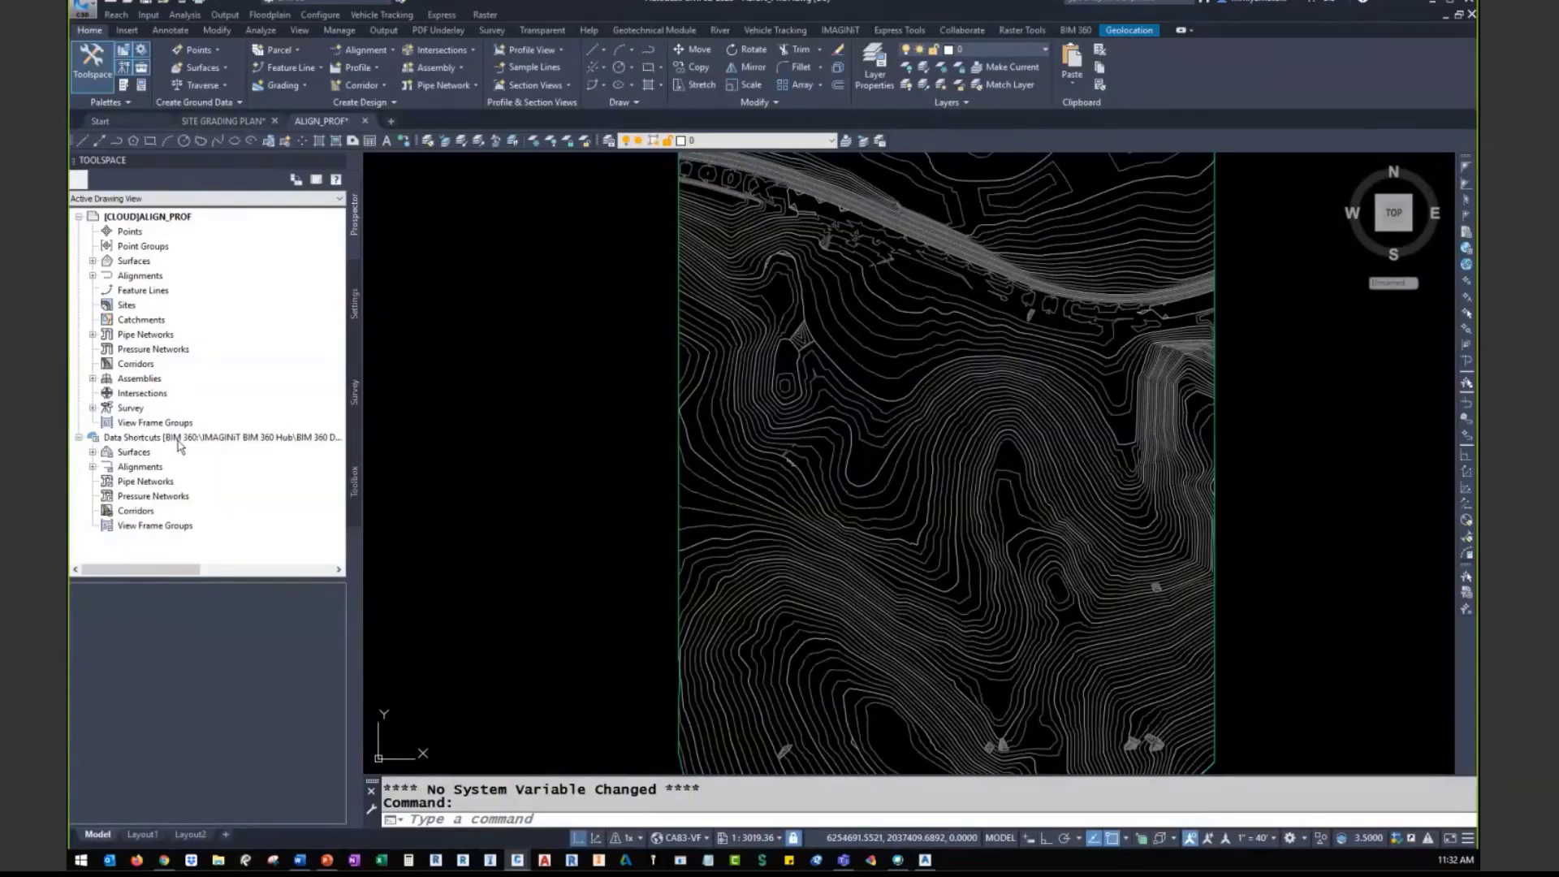
click(93, 452)
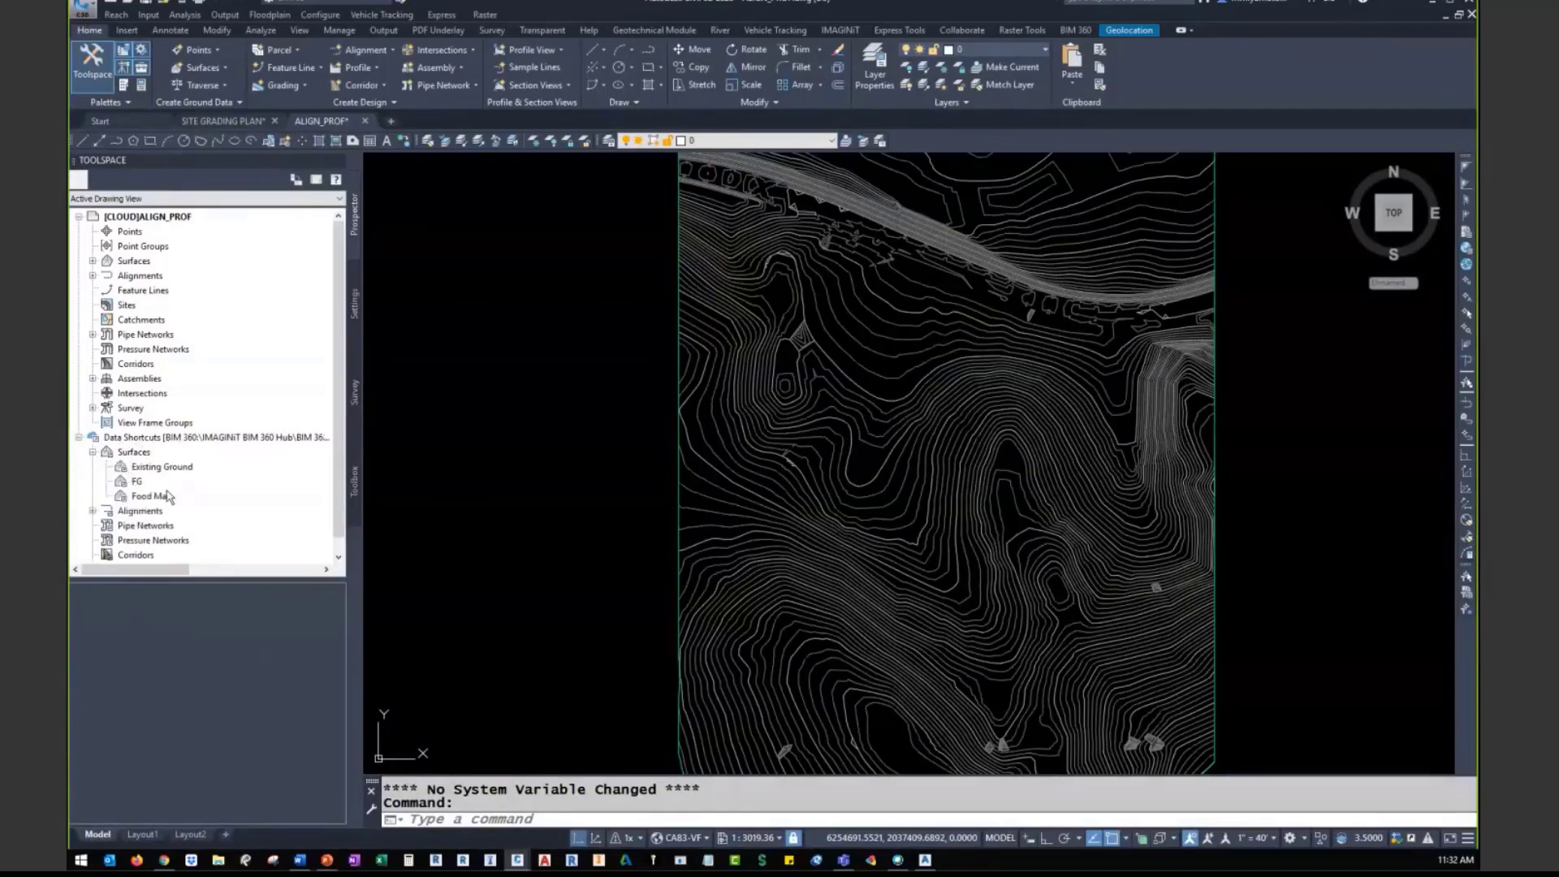
right_click(179, 497)
click(216, 508)
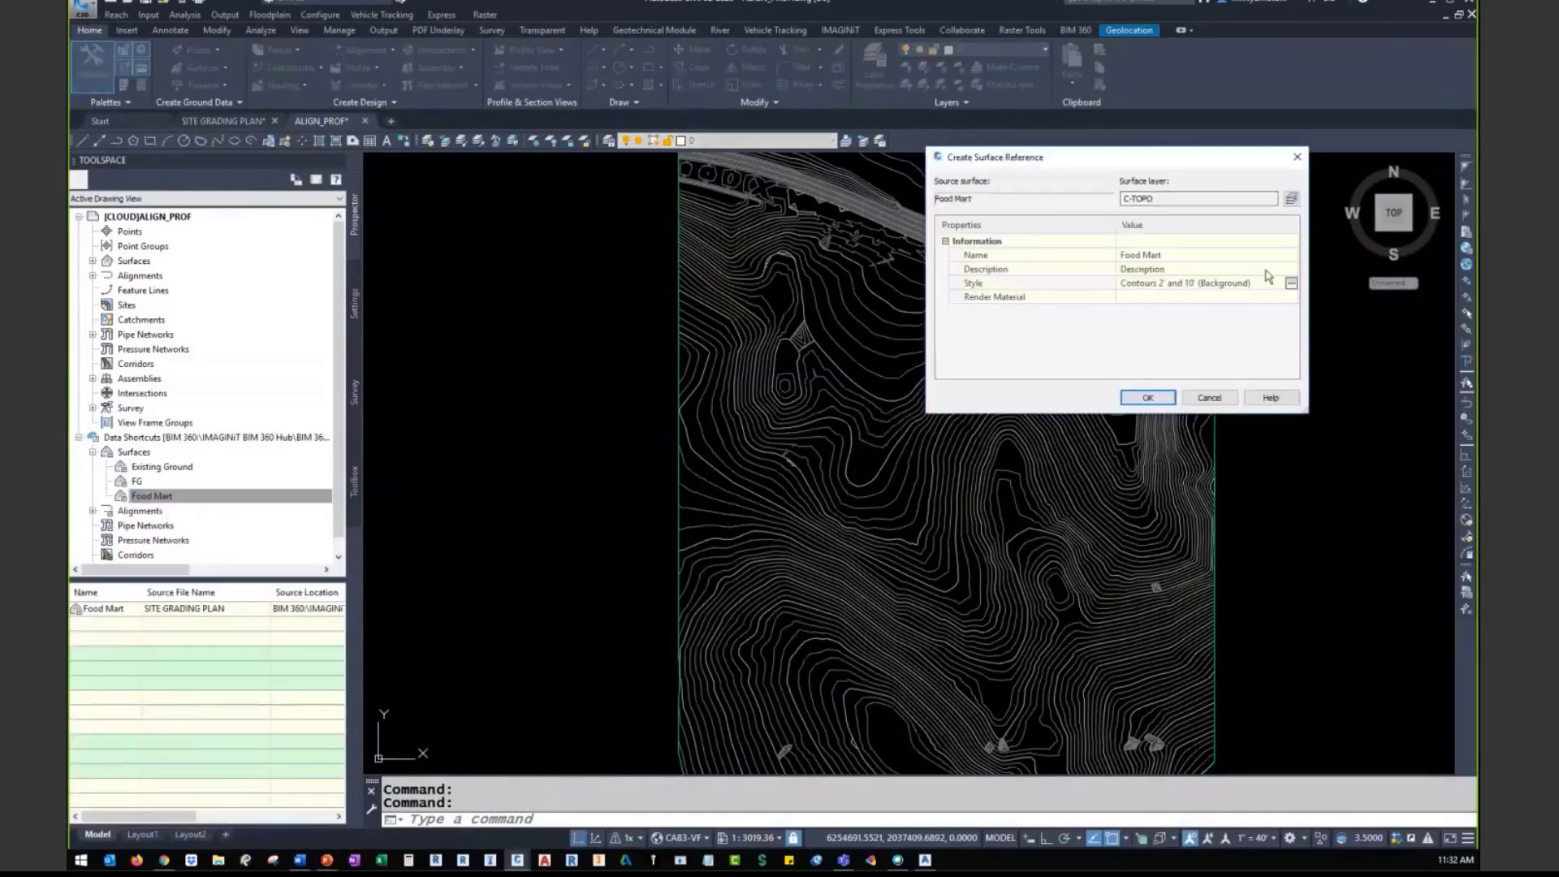
click(1291, 283)
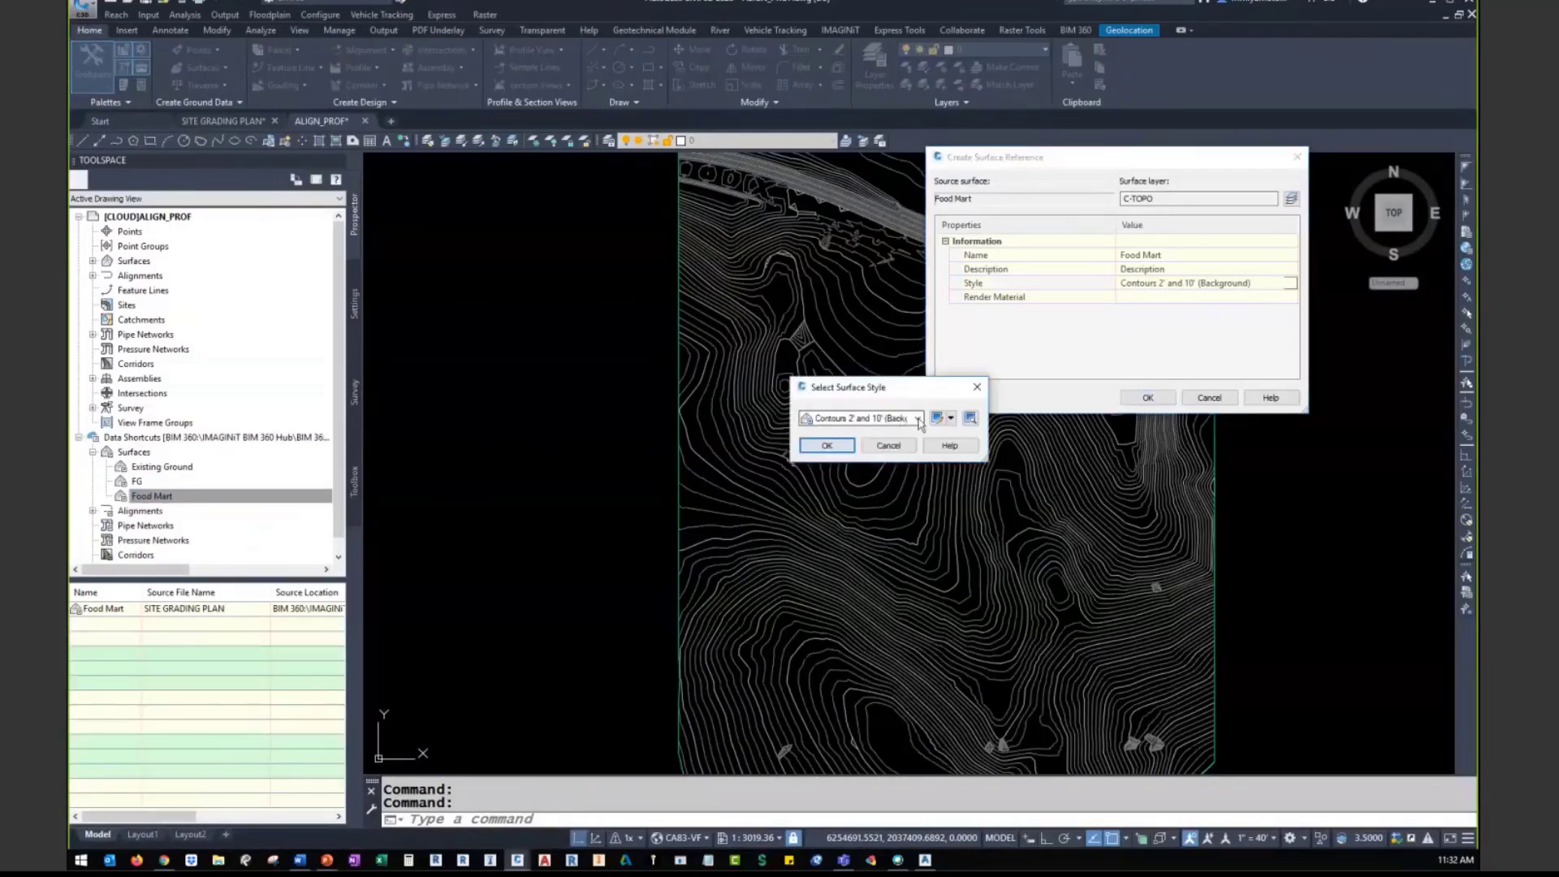
click(919, 418)
click(885, 468)
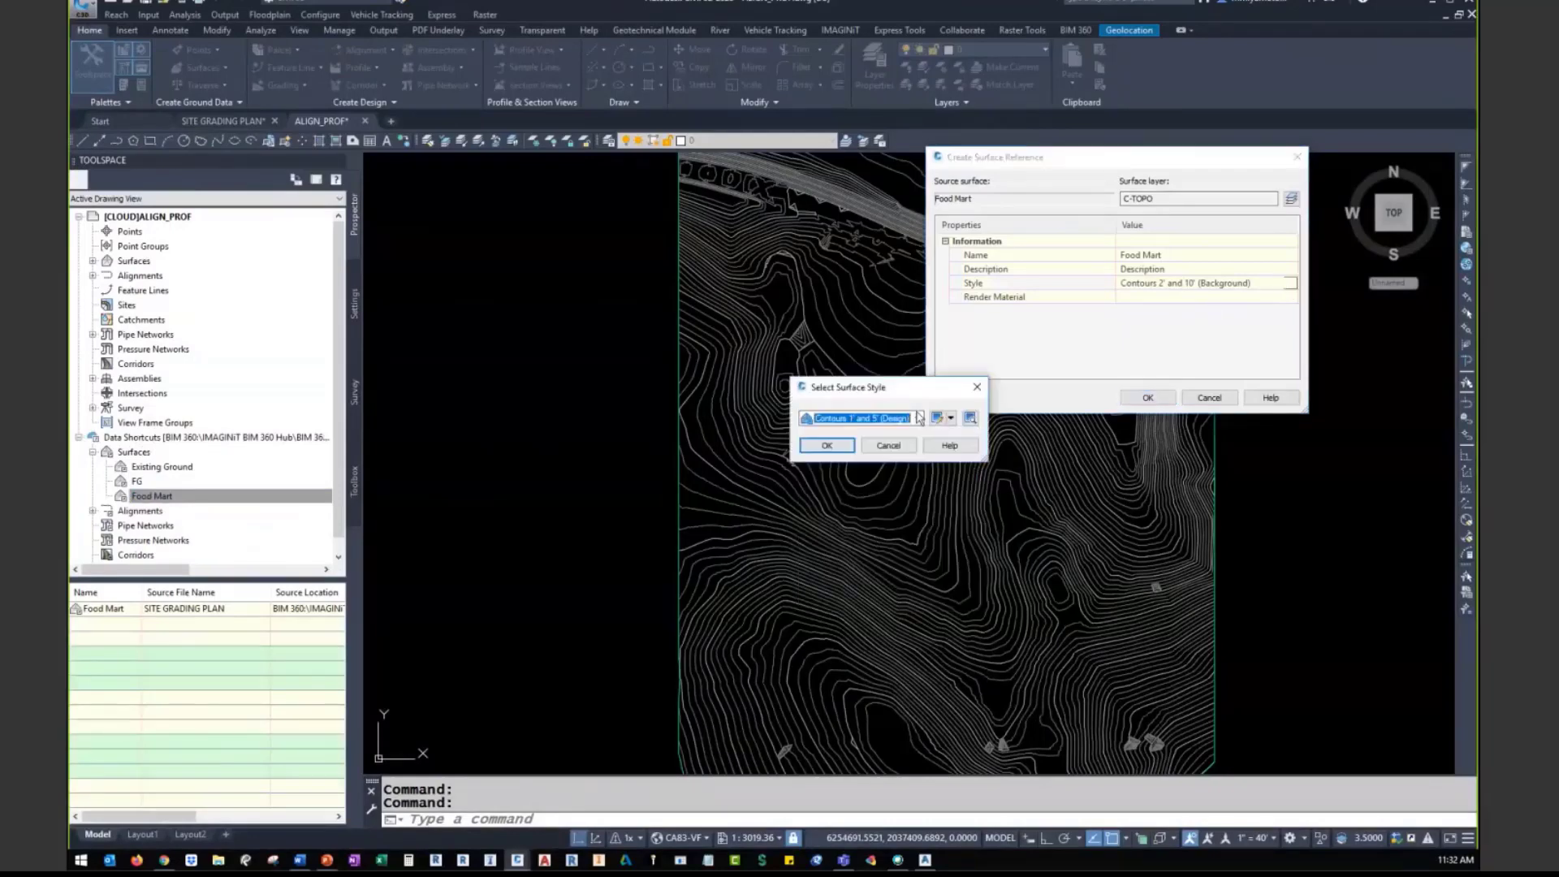
click(827, 445)
key(Return)
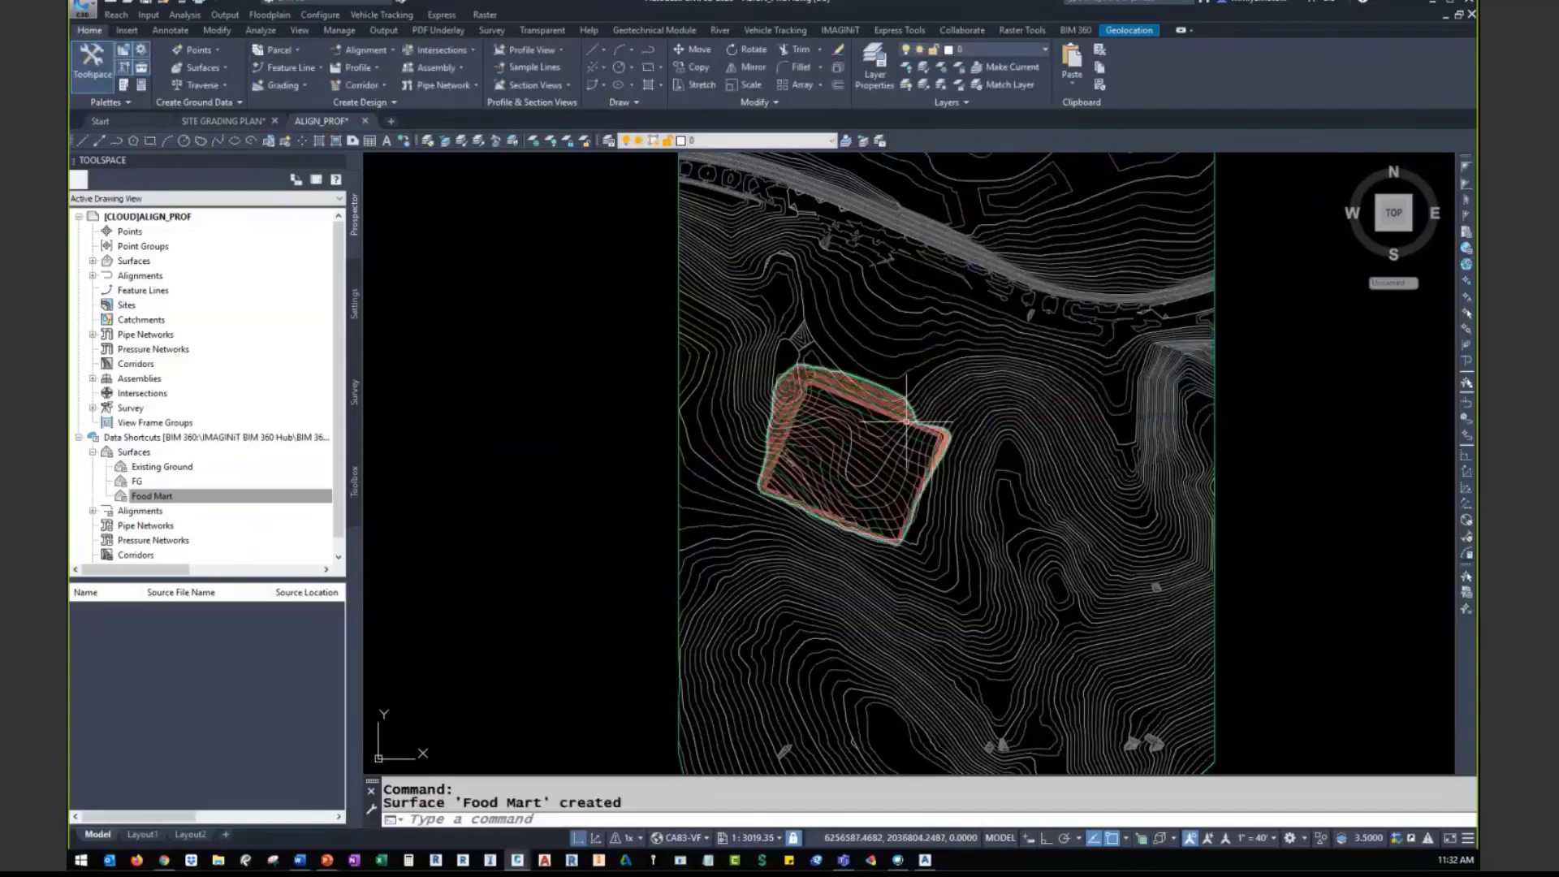
scroll(906, 422, up, 2)
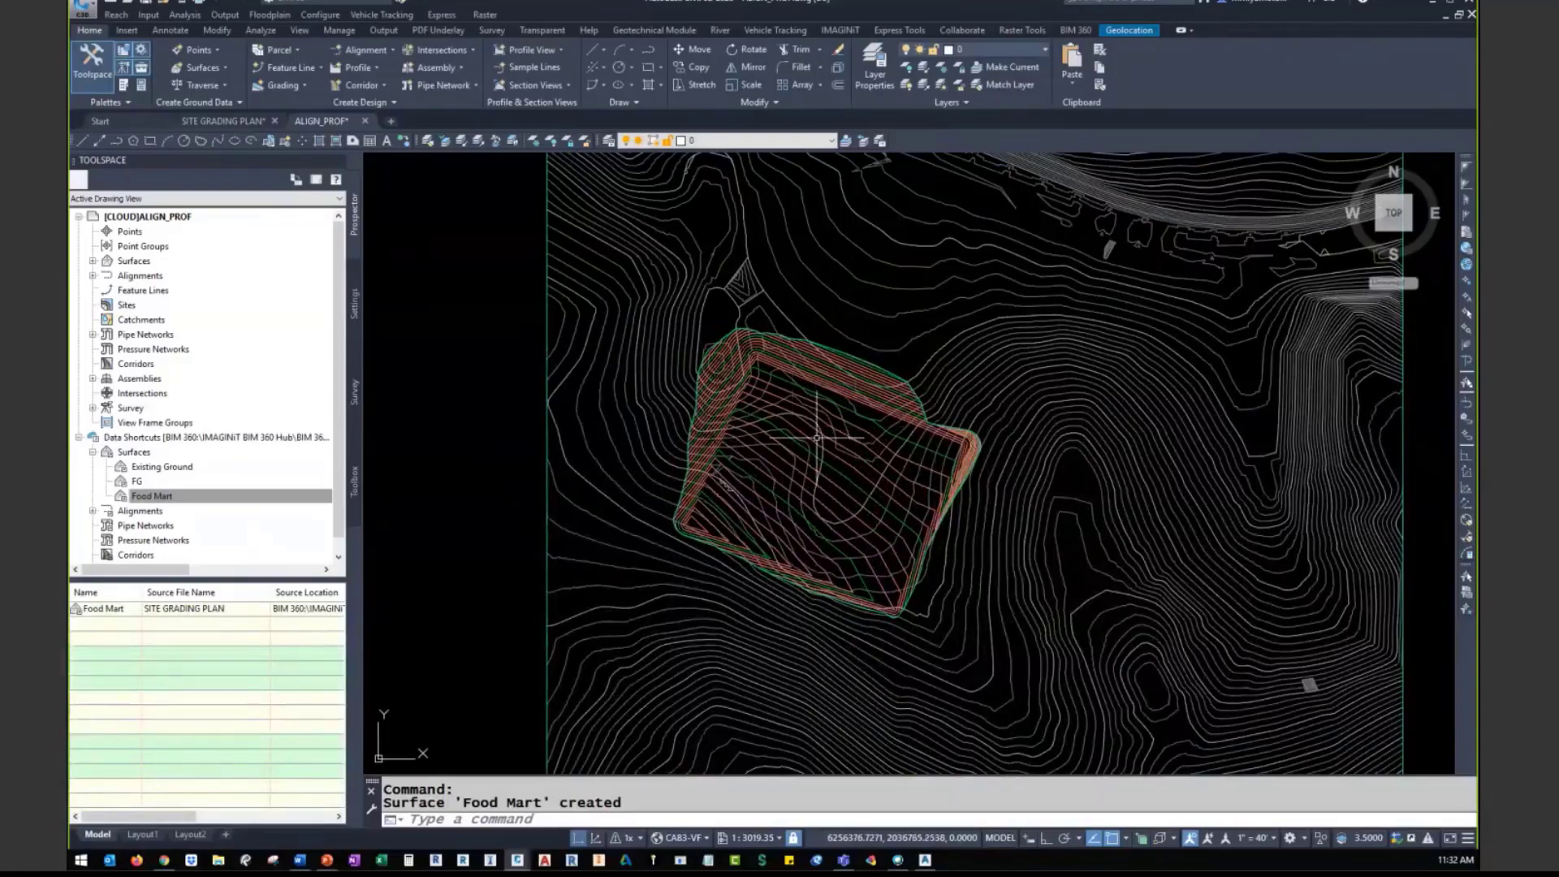
scroll(817, 474, down, 2)
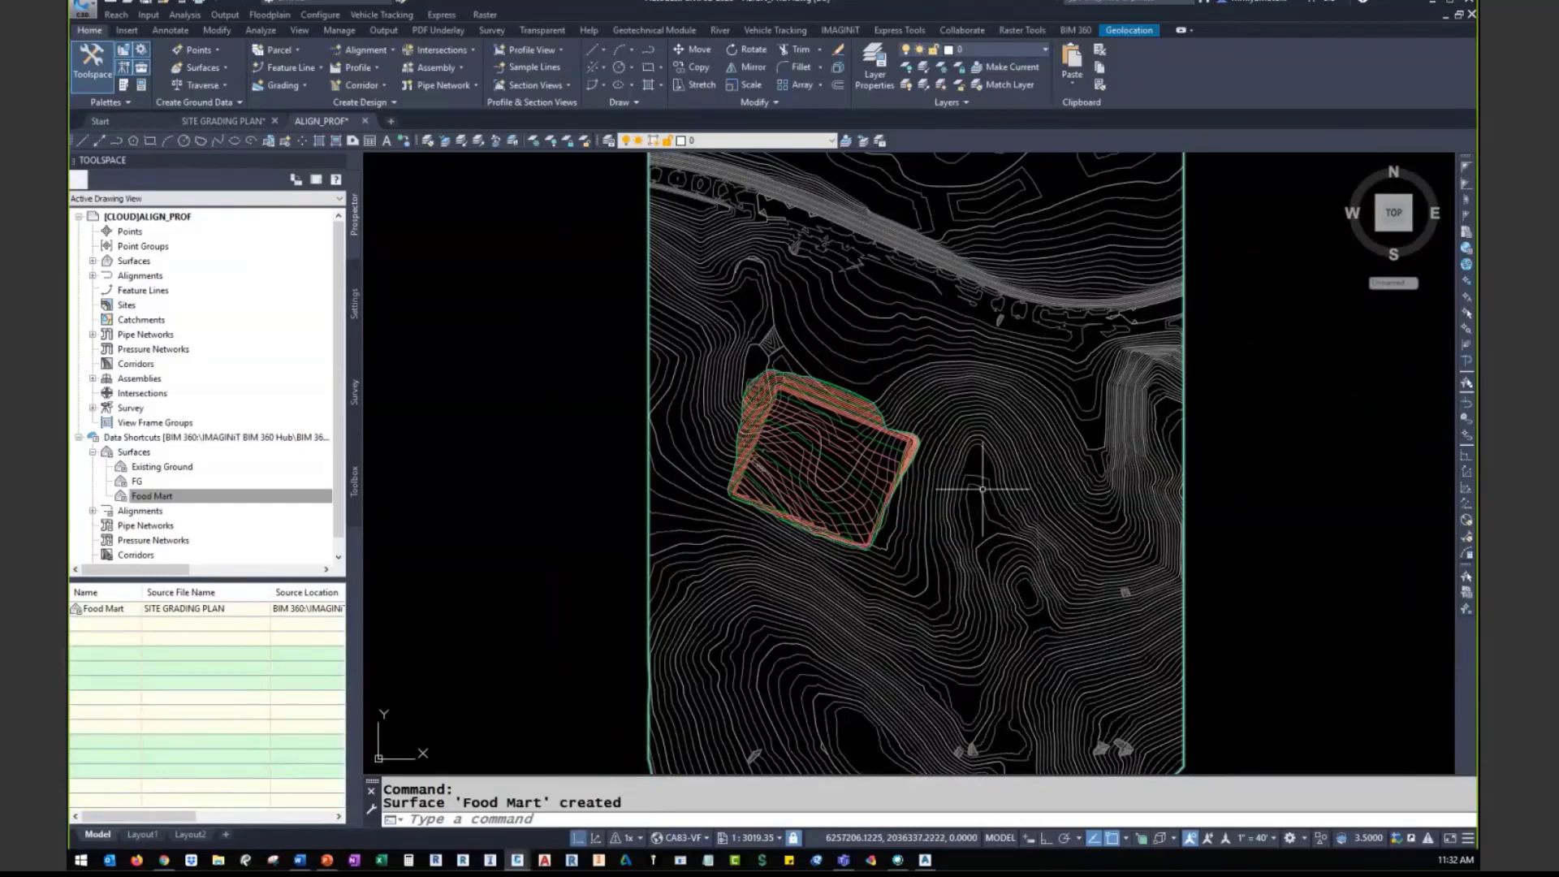
middle_drag(1040, 454, 1002, 466)
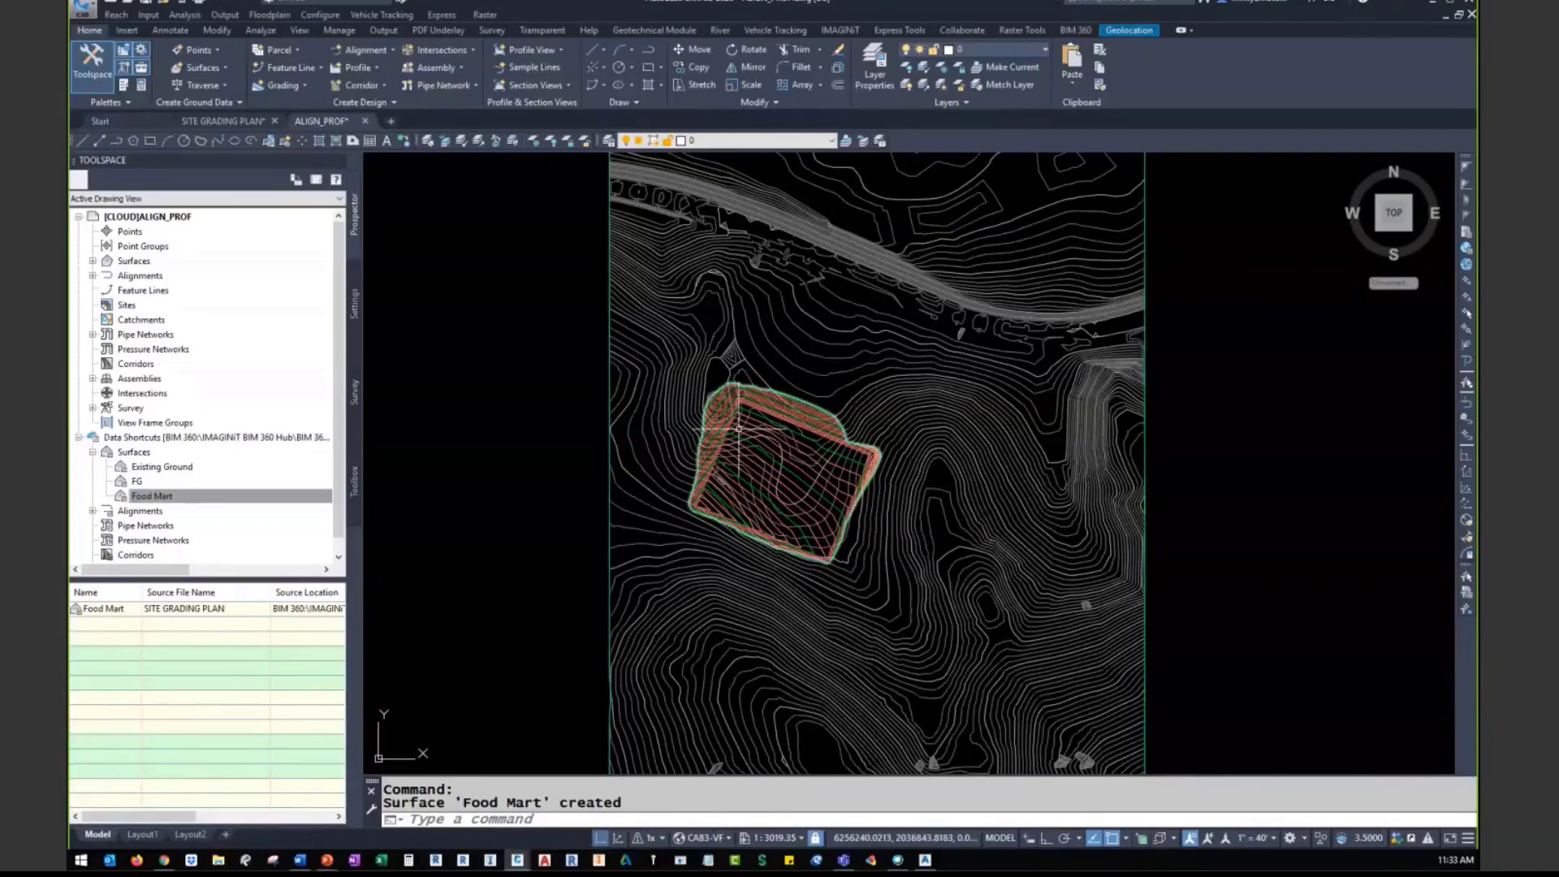
Switch to BIM 360 Document Management in the browser and review the version history of SITE GRADING PLAN.dwg
click(164, 859)
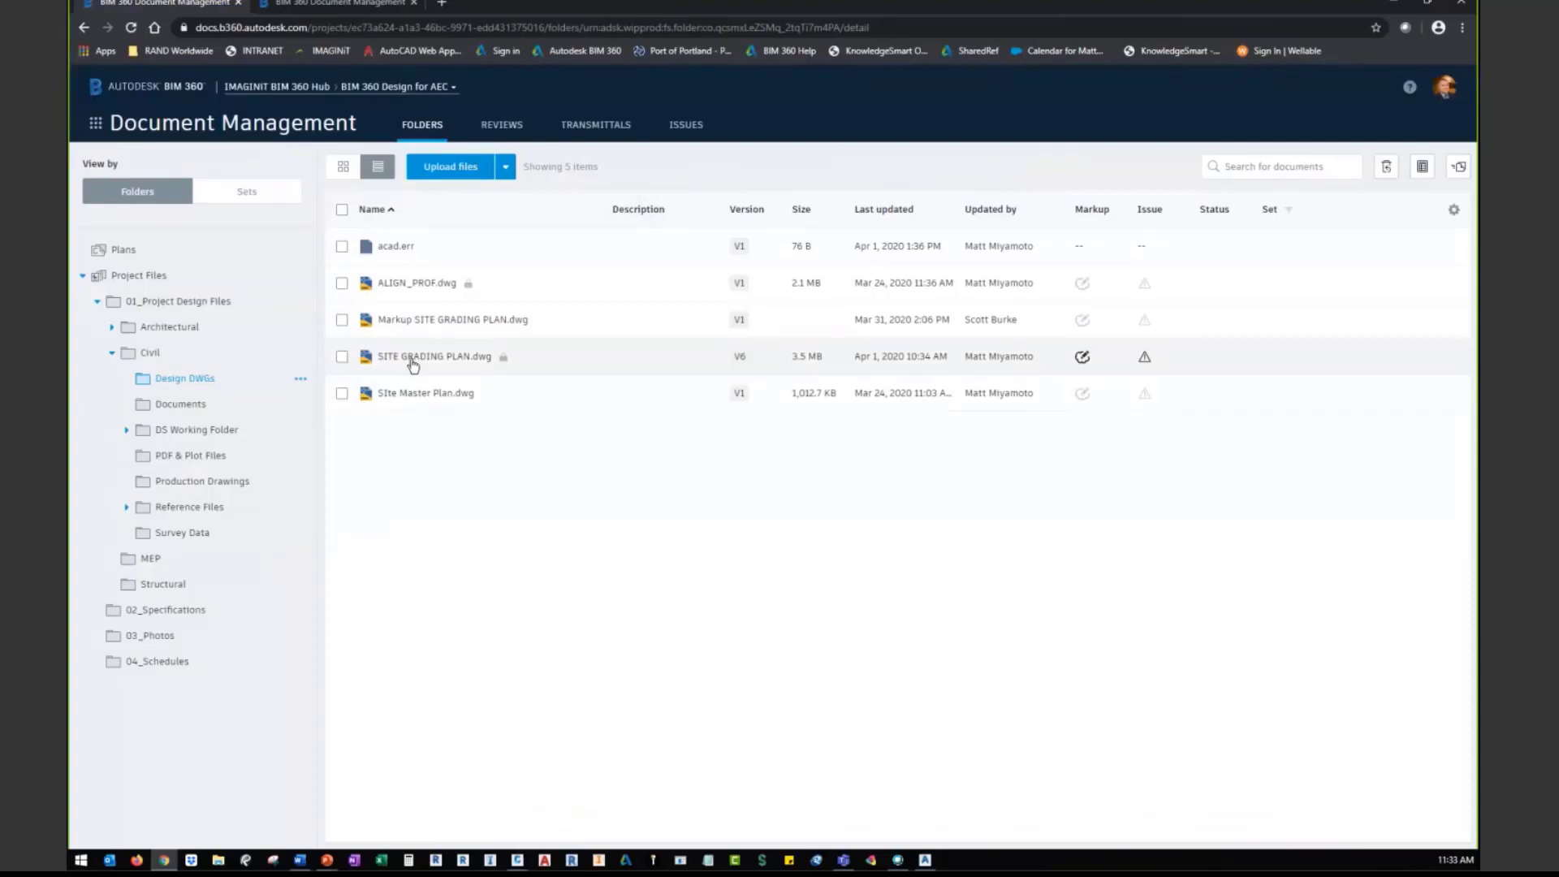
mouse_move(418, 363)
click(740, 359)
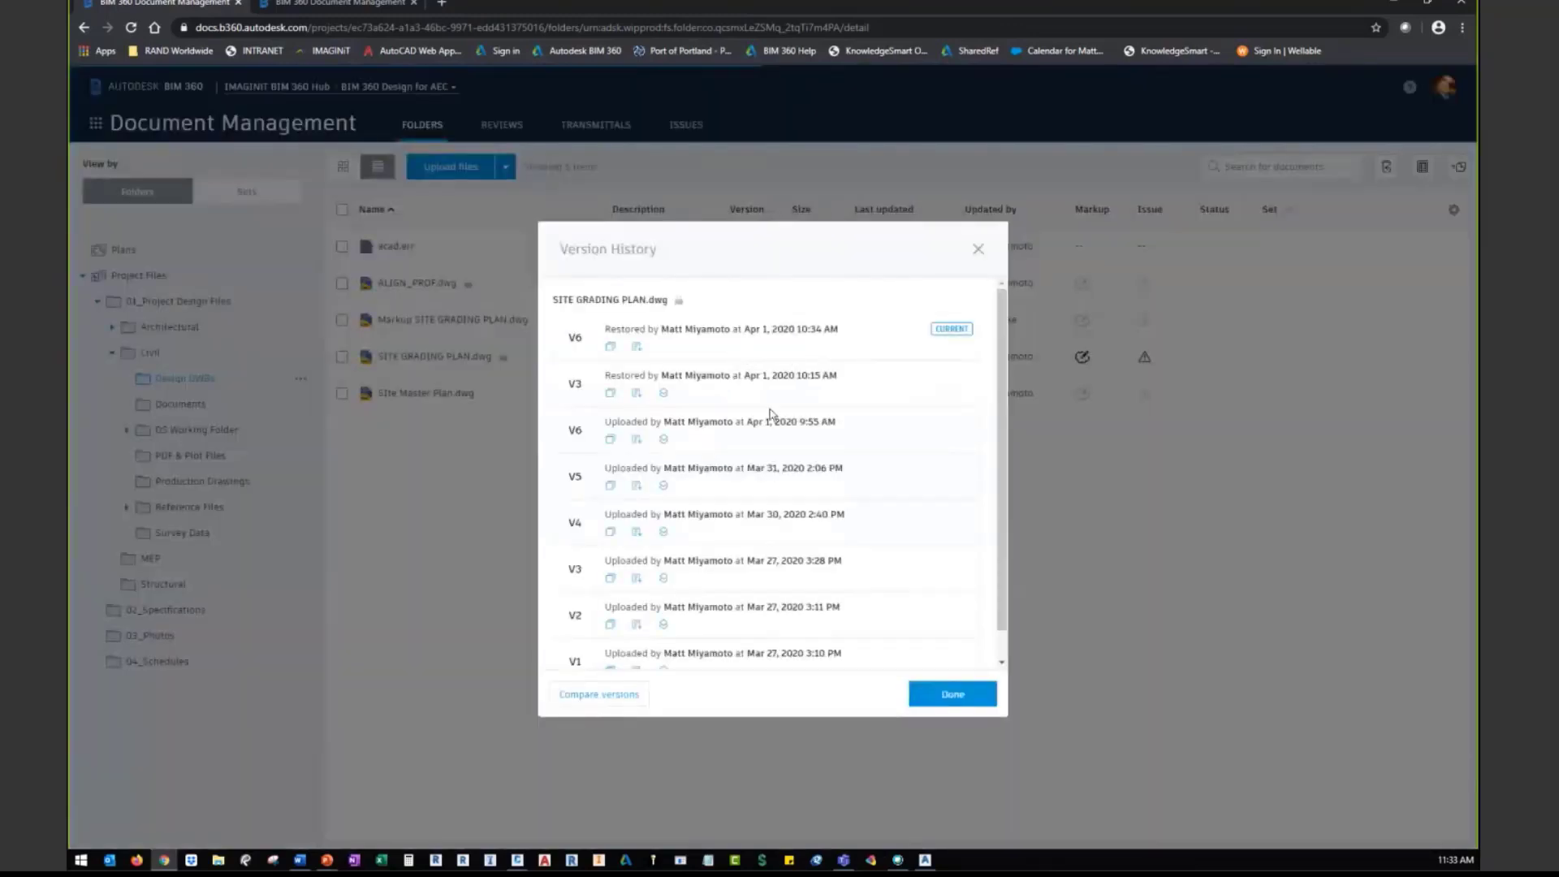
scroll(780, 382, down, 1)
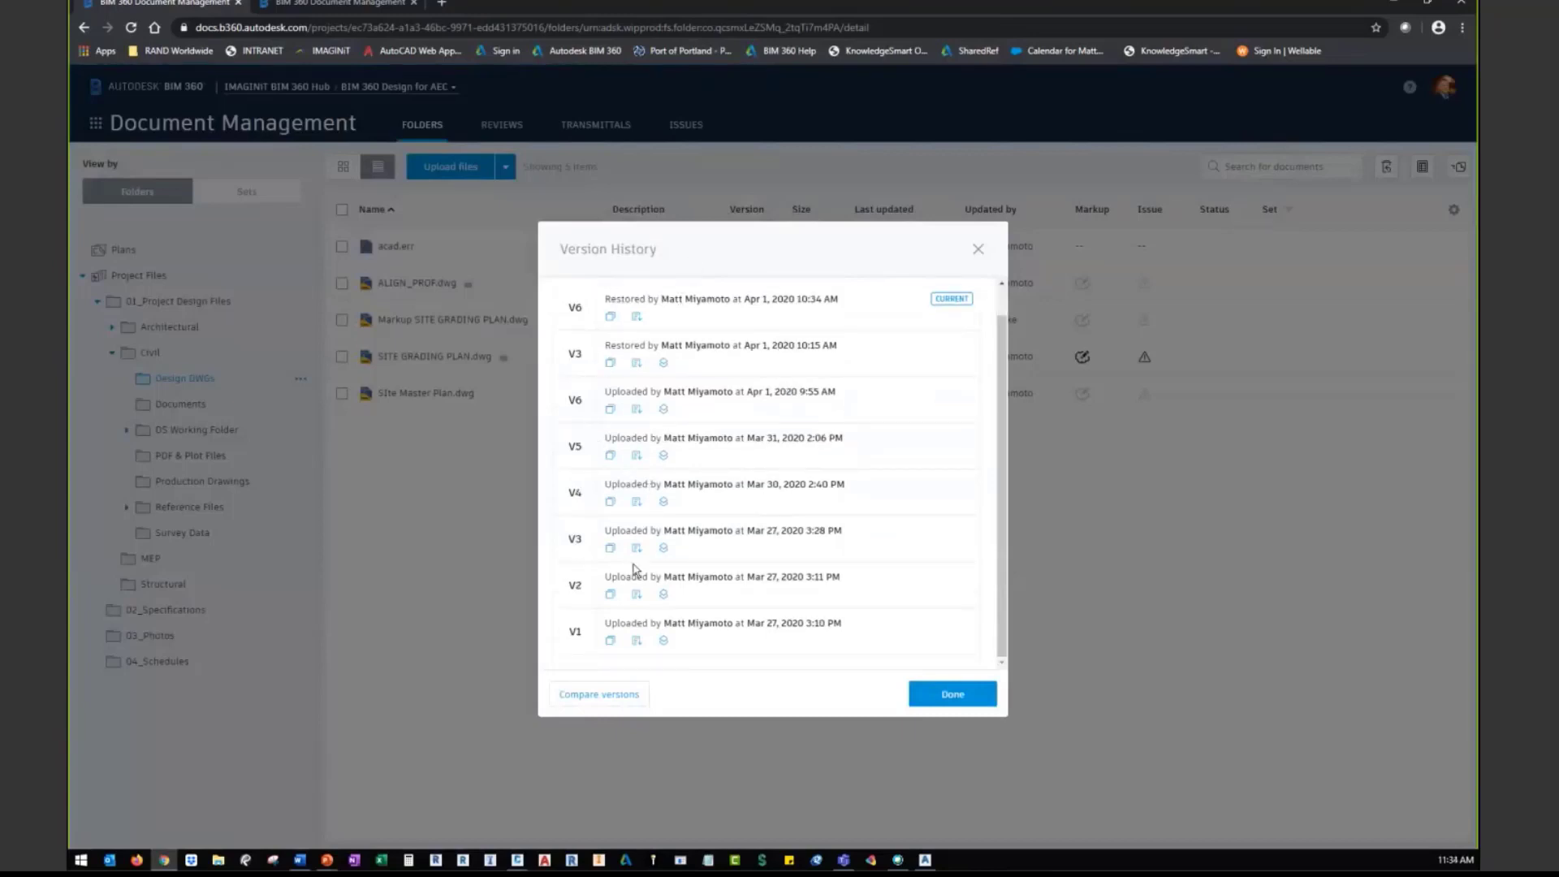
scroll(654, 560, up, 1)
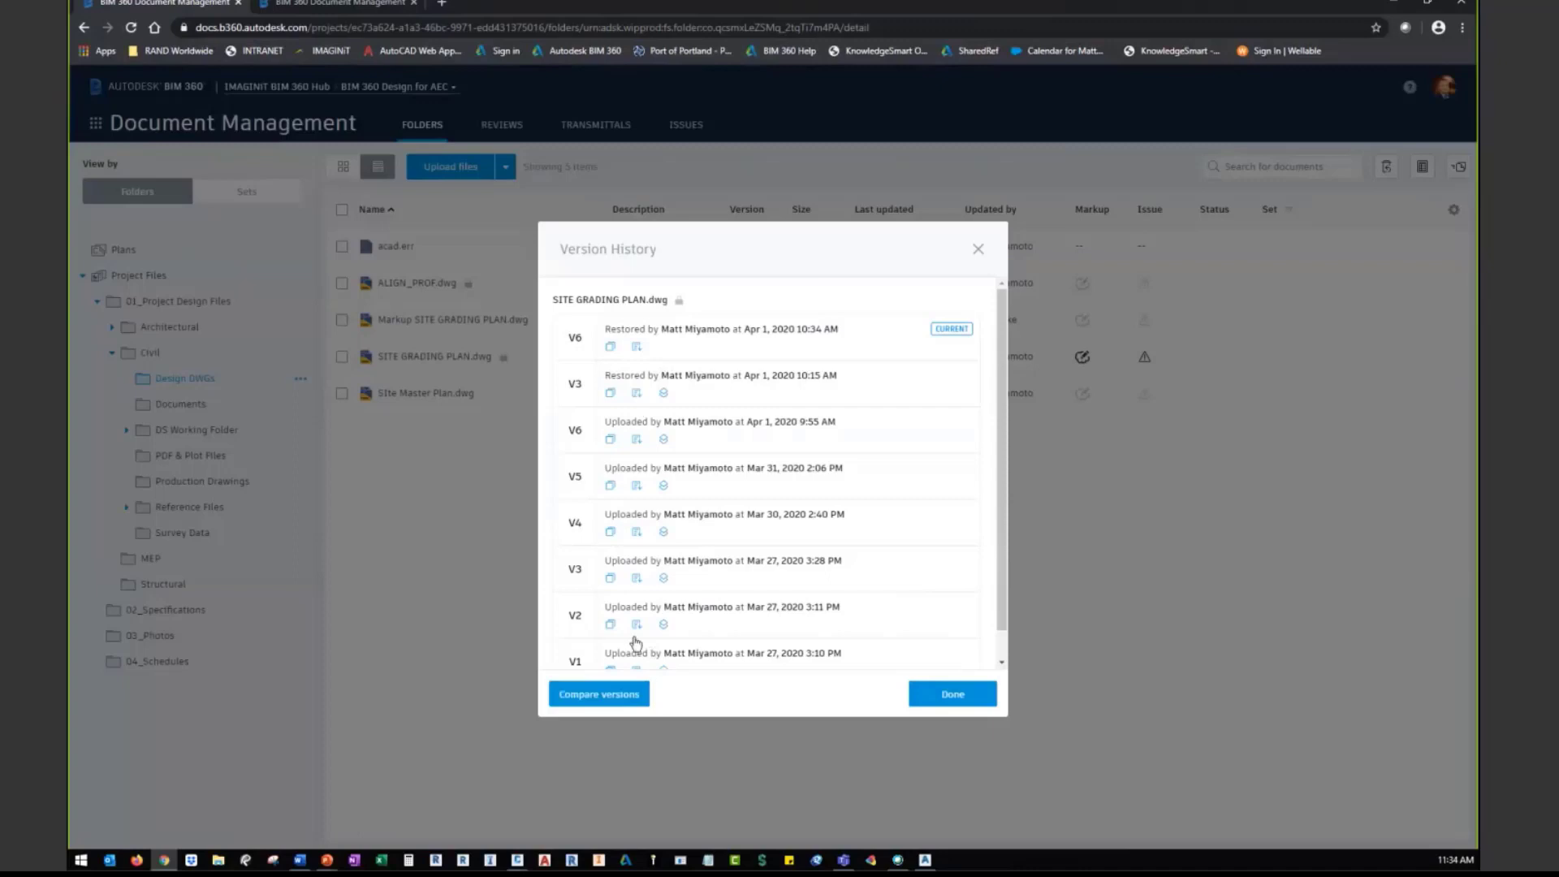
Compare the 2D views of SITE GRADING PLAN.dwg between the current version V6 and the restored version V3
click(623, 695)
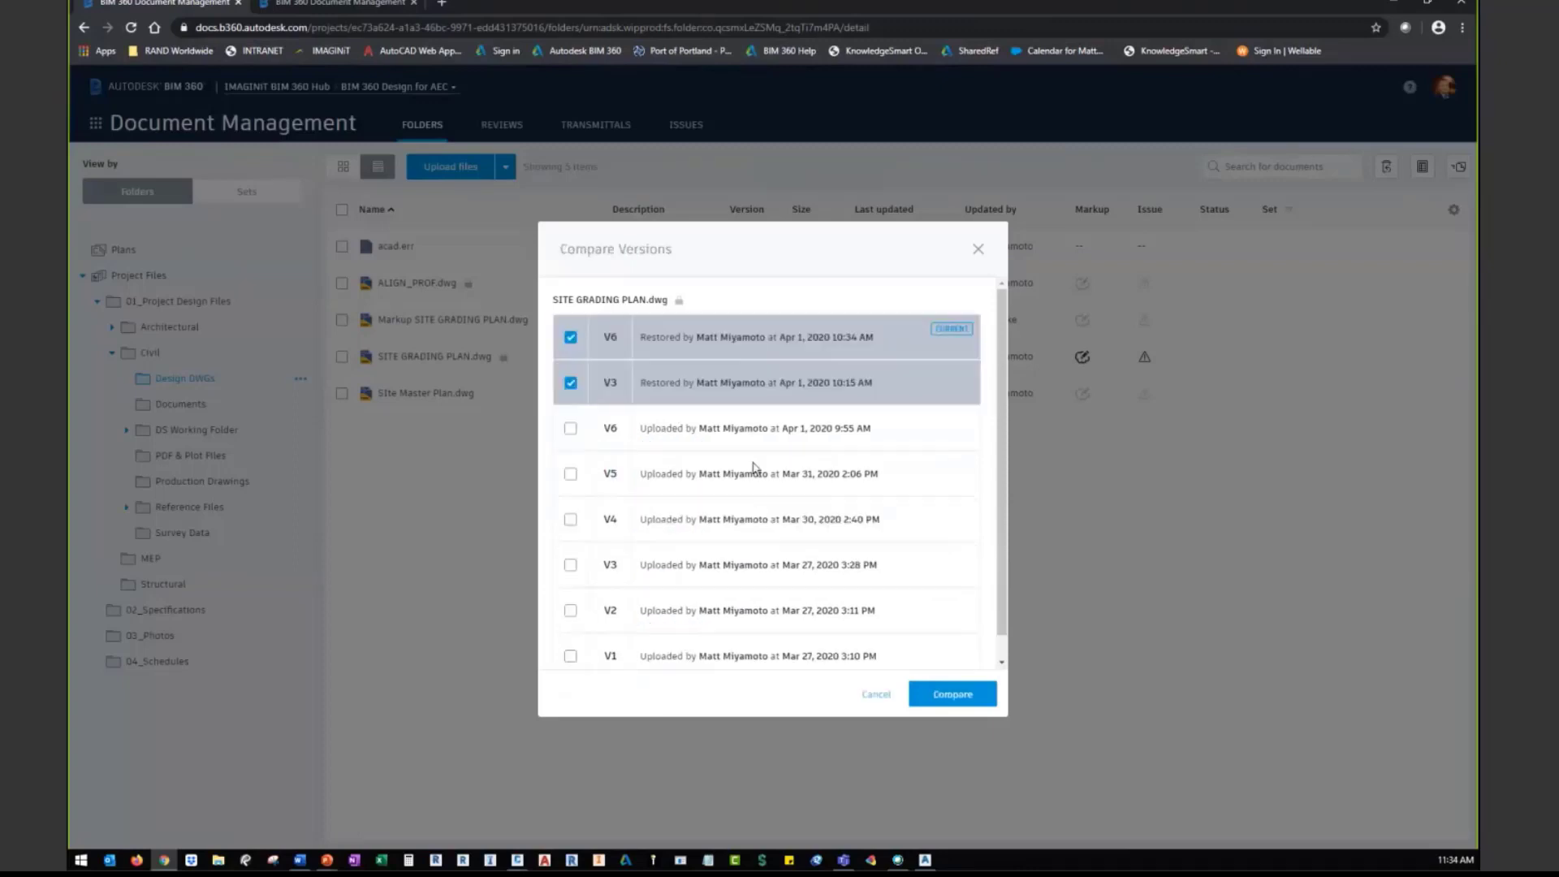
click(955, 697)
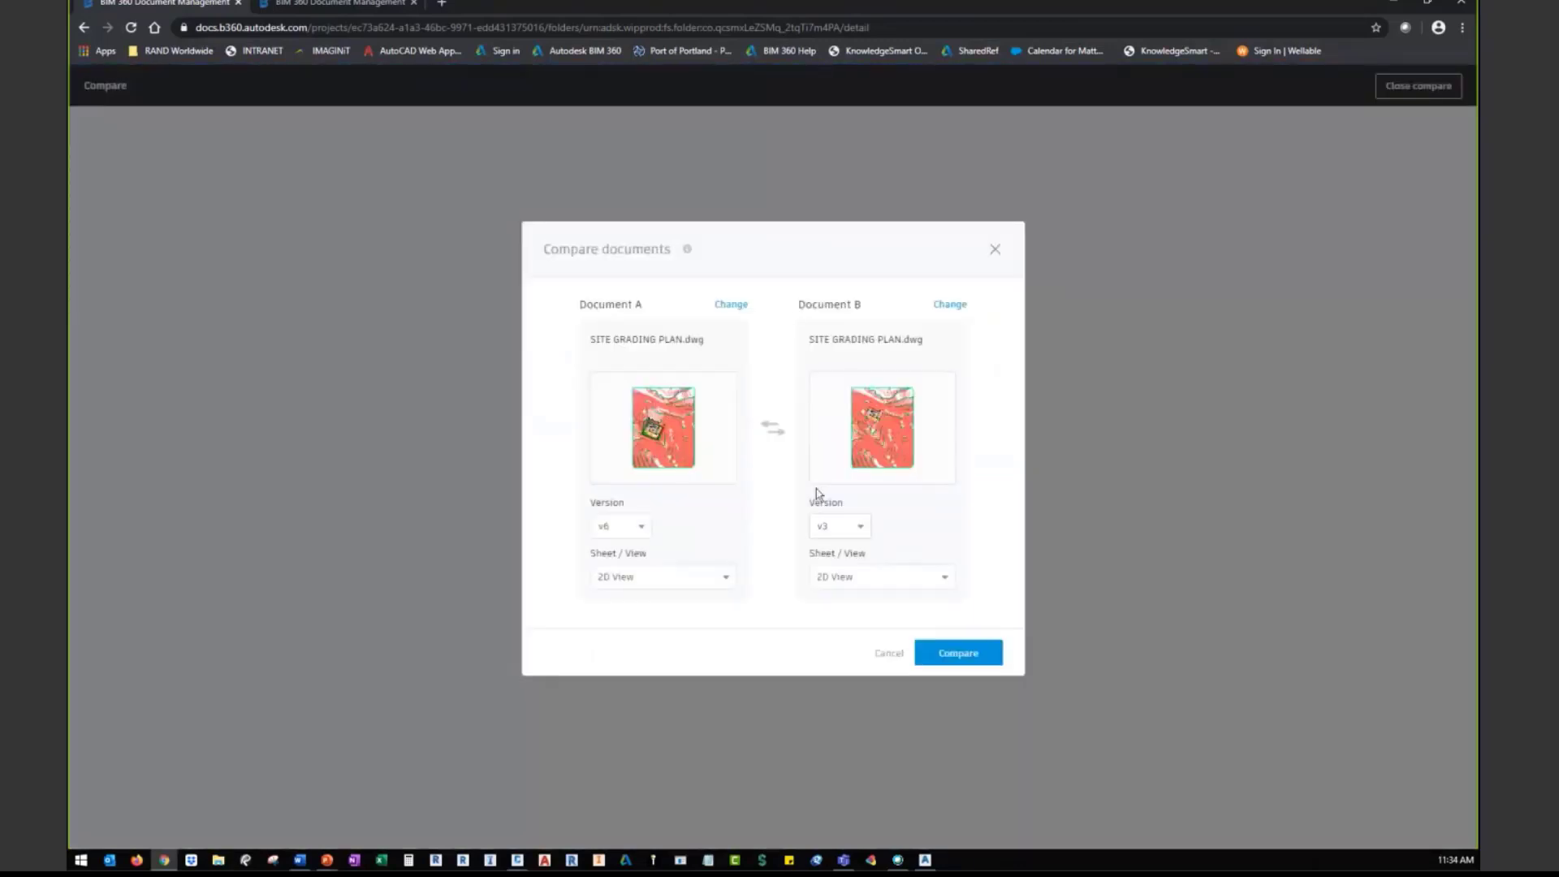
click(964, 661)
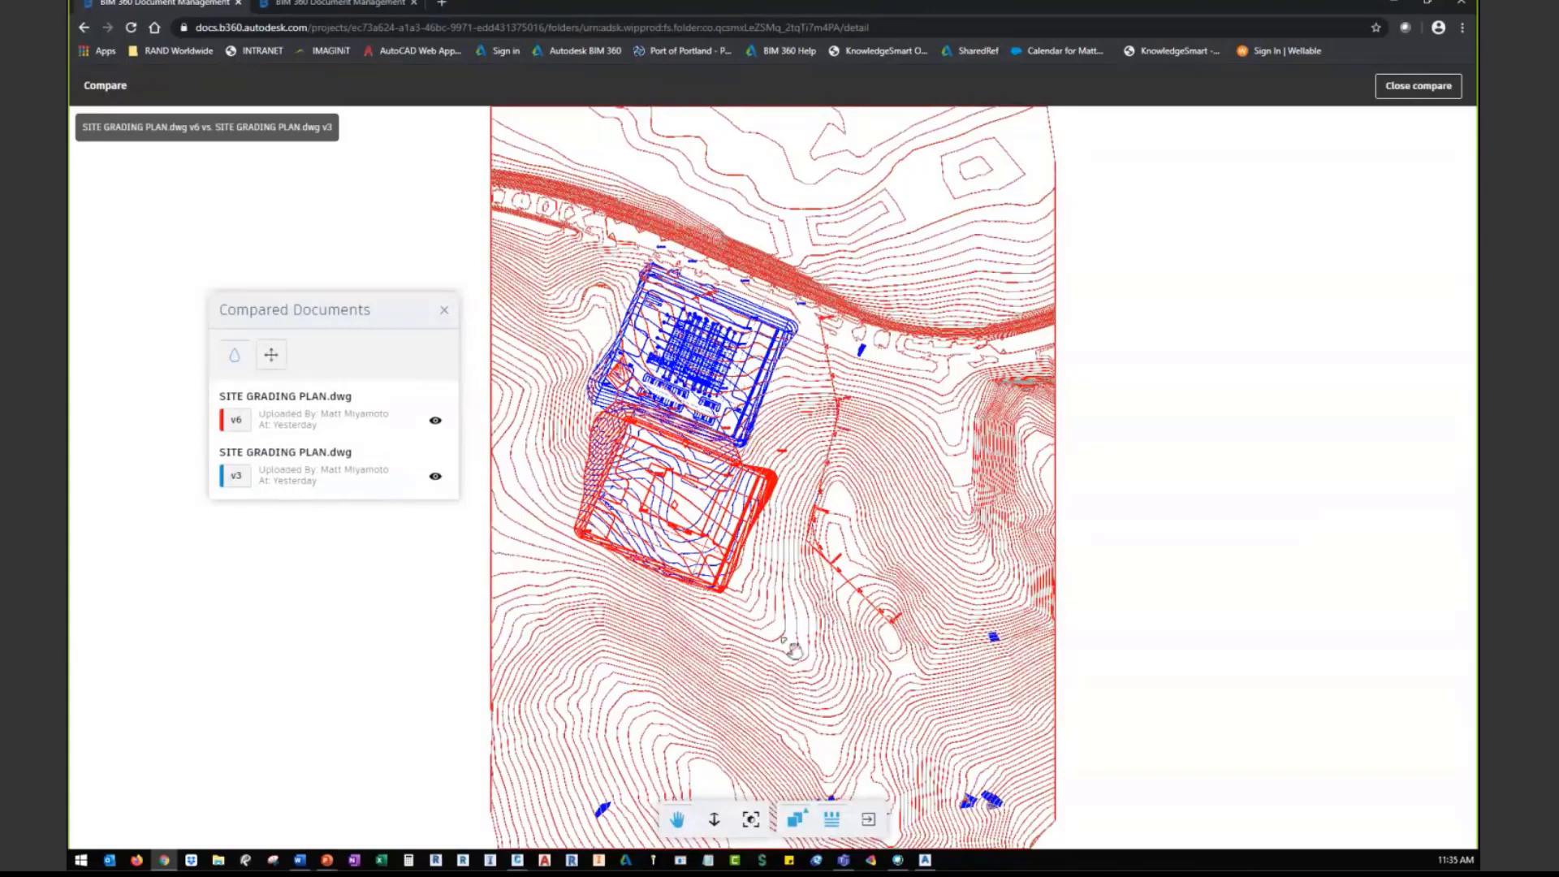
Show the compared SITE GRADING PLAN.dwg versions side by side, move the divider across the site and close the comparison
click(795, 819)
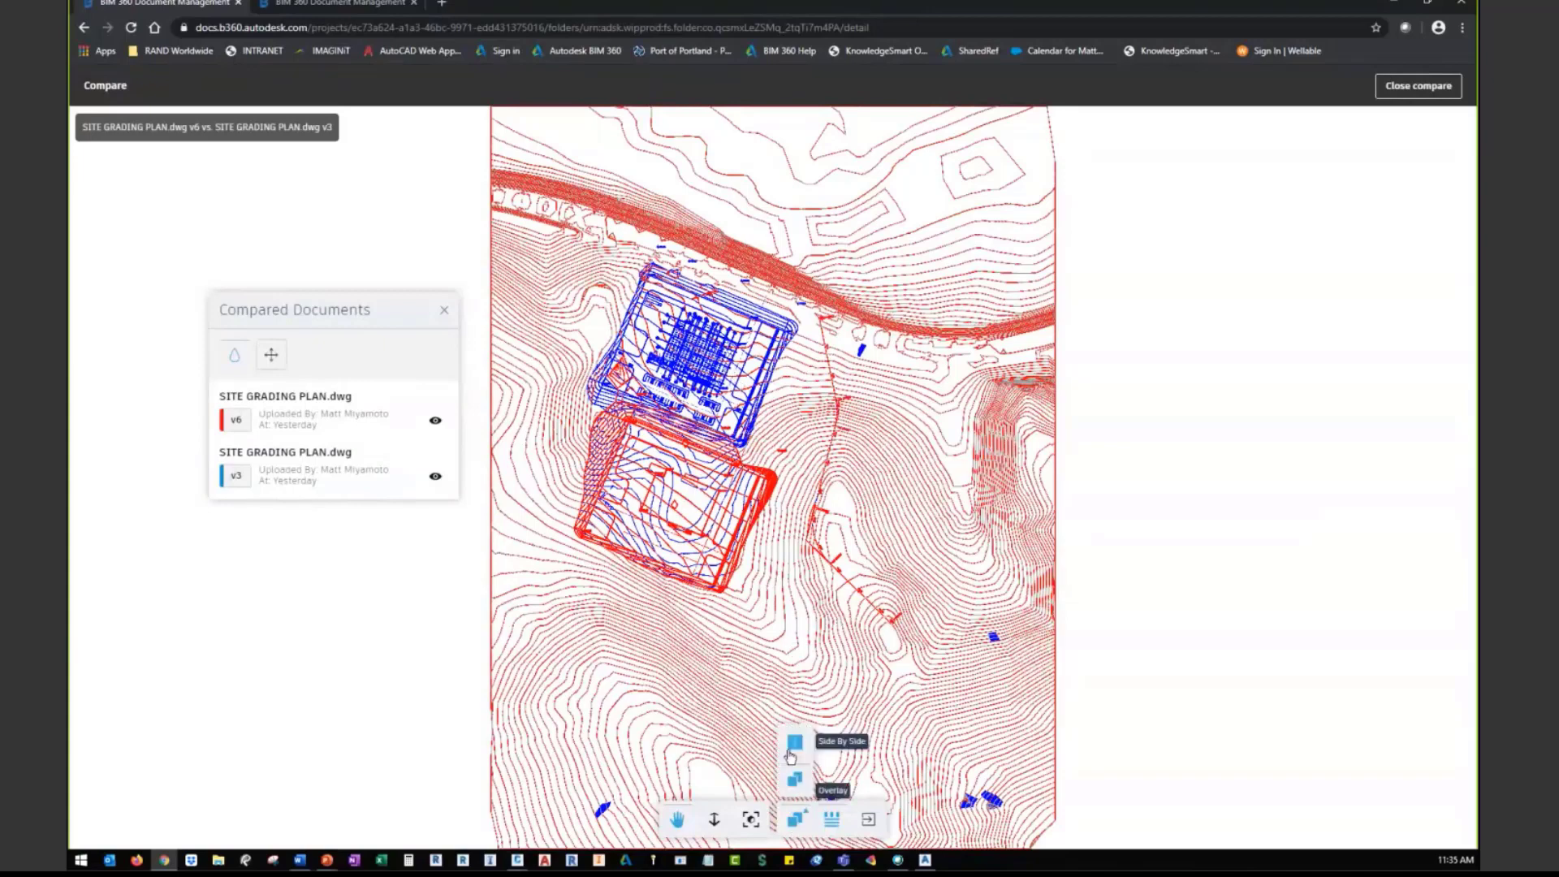
click(792, 745)
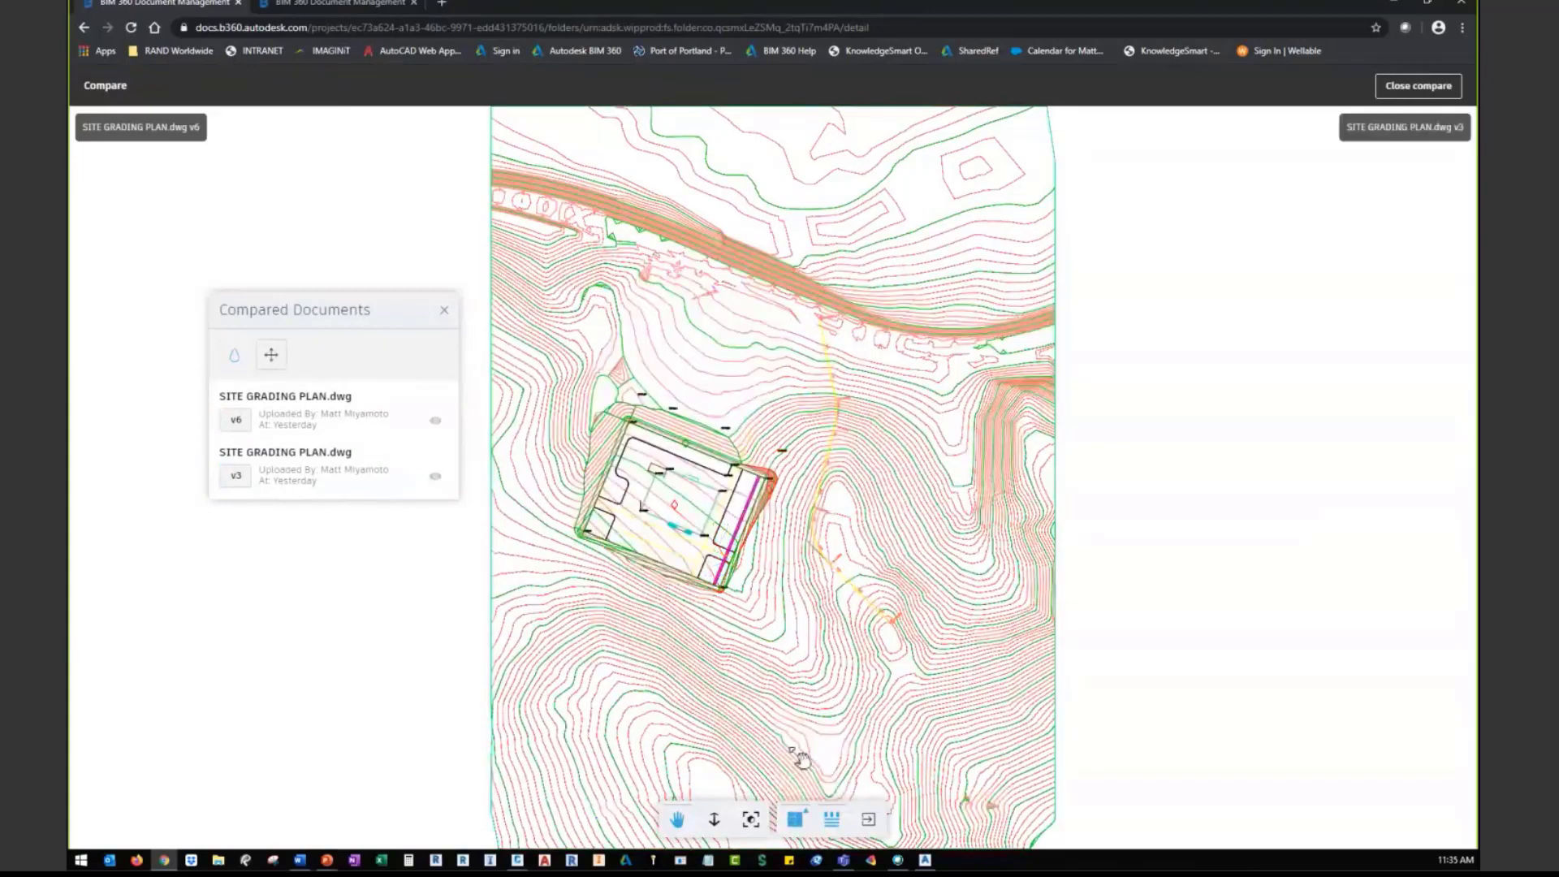
mouse_move(669, 408)
mouse_down()
mouse_move(907, 414)
mouse_move(558, 422)
mouse_move(918, 429)
mouse_up()
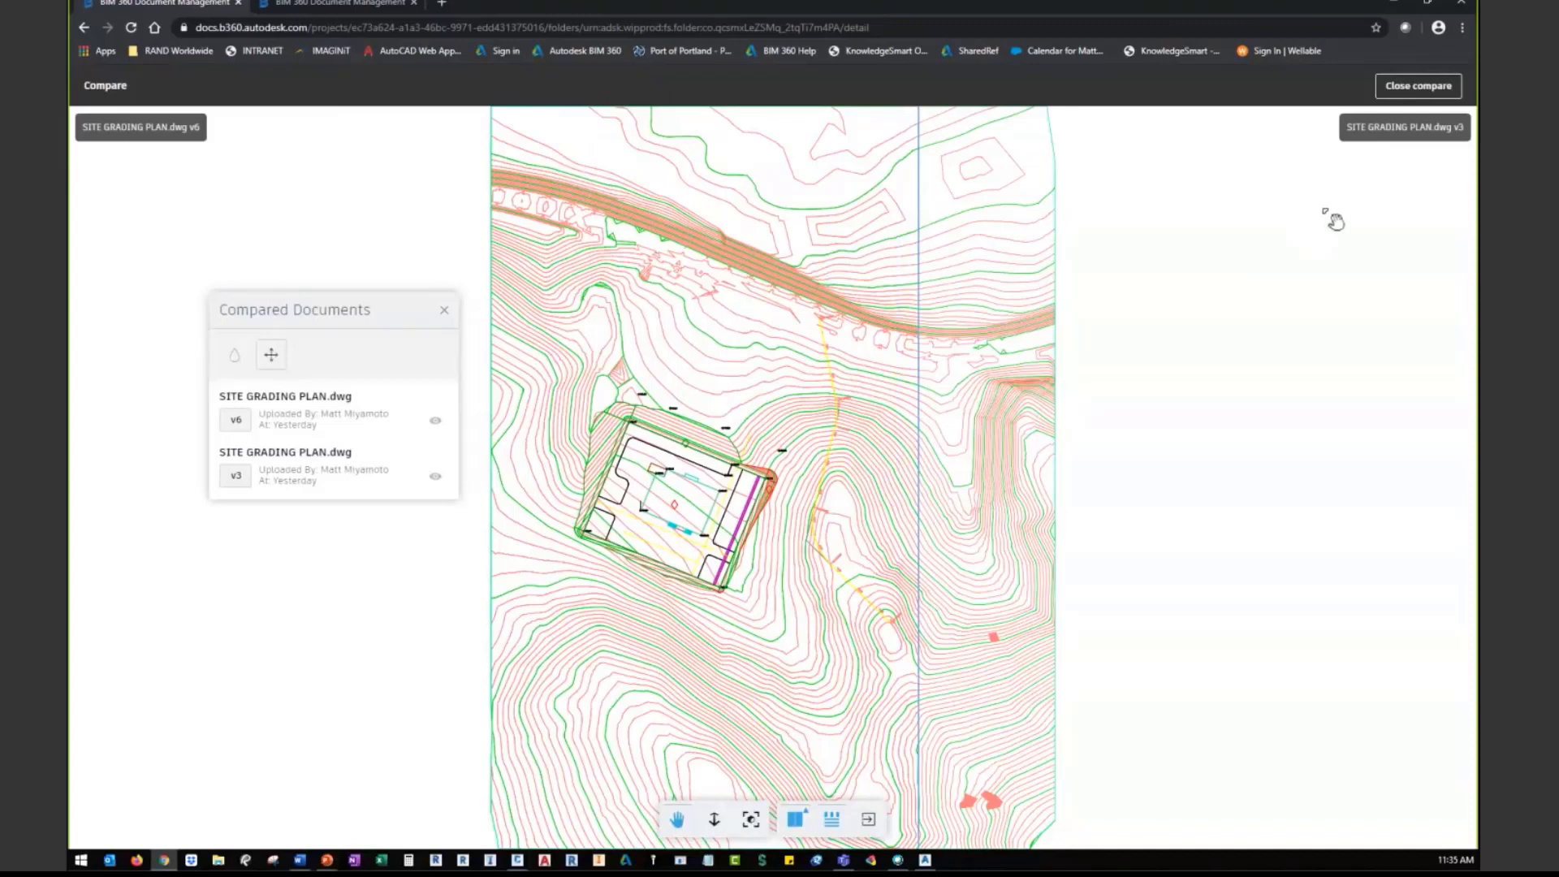
click(1406, 89)
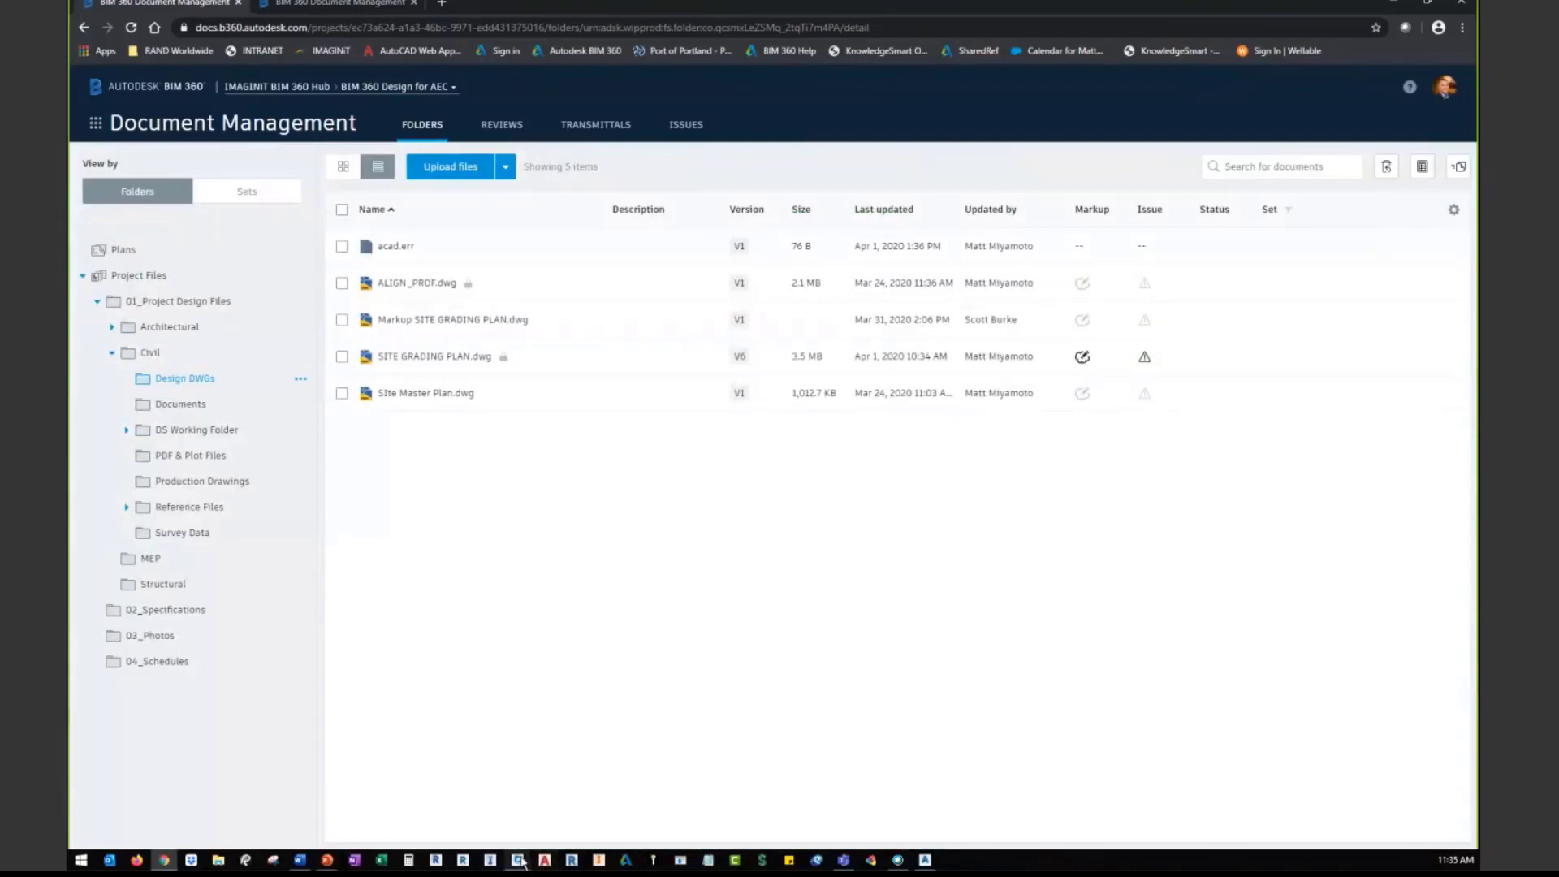
Switch to the SITE GRADING PLAN drawing in Civil 3D 2020 and check its data shortcuts against the Design DWGs cloud folder
mouse_move(522, 863)
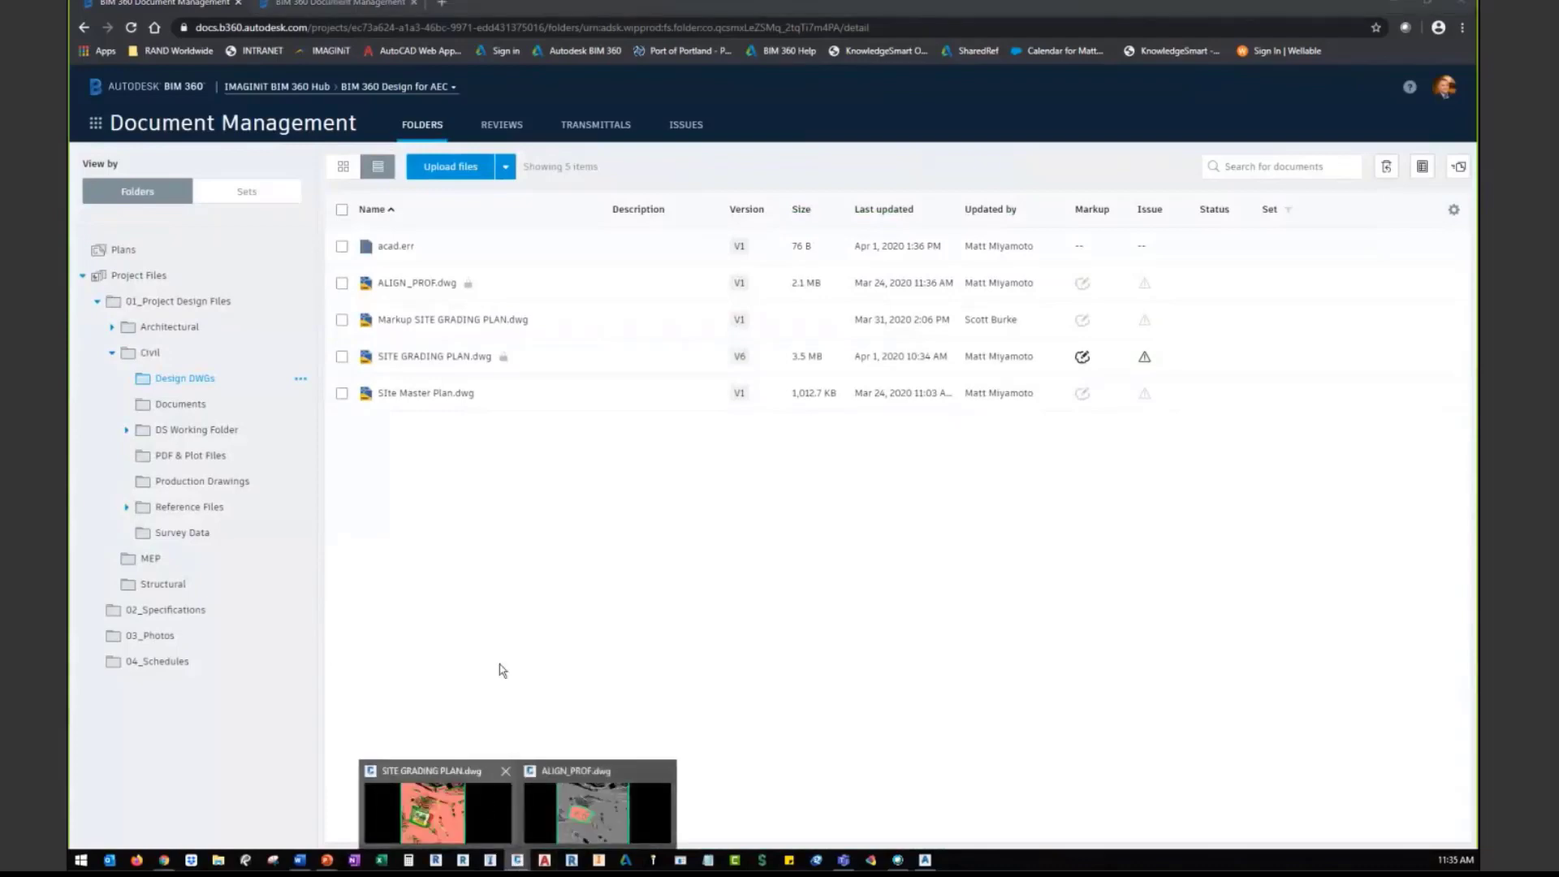
click(471, 810)
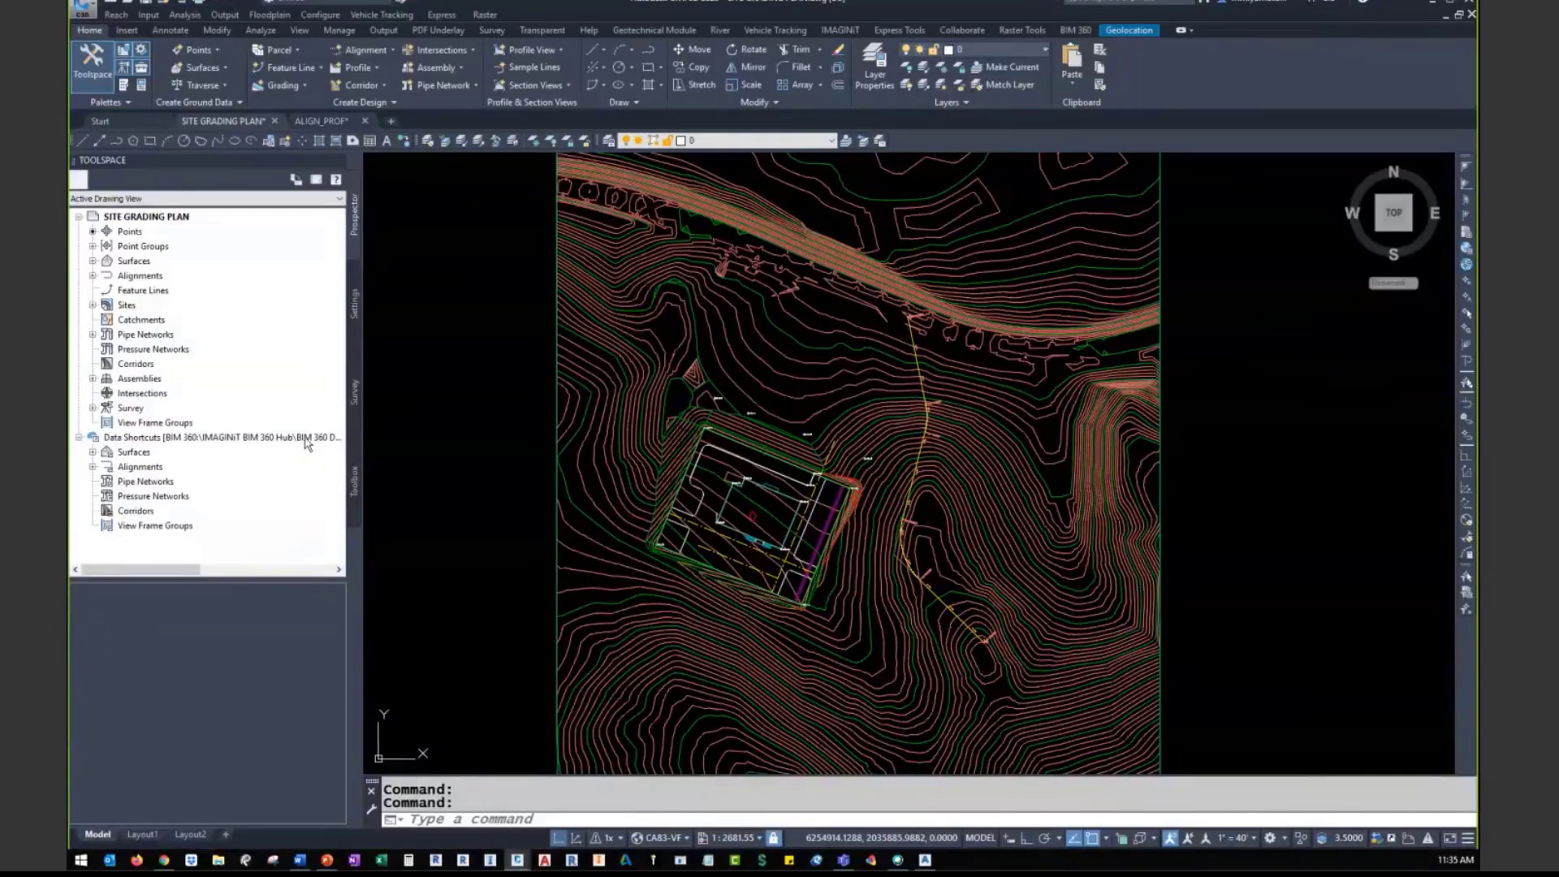
right_click(307, 440)
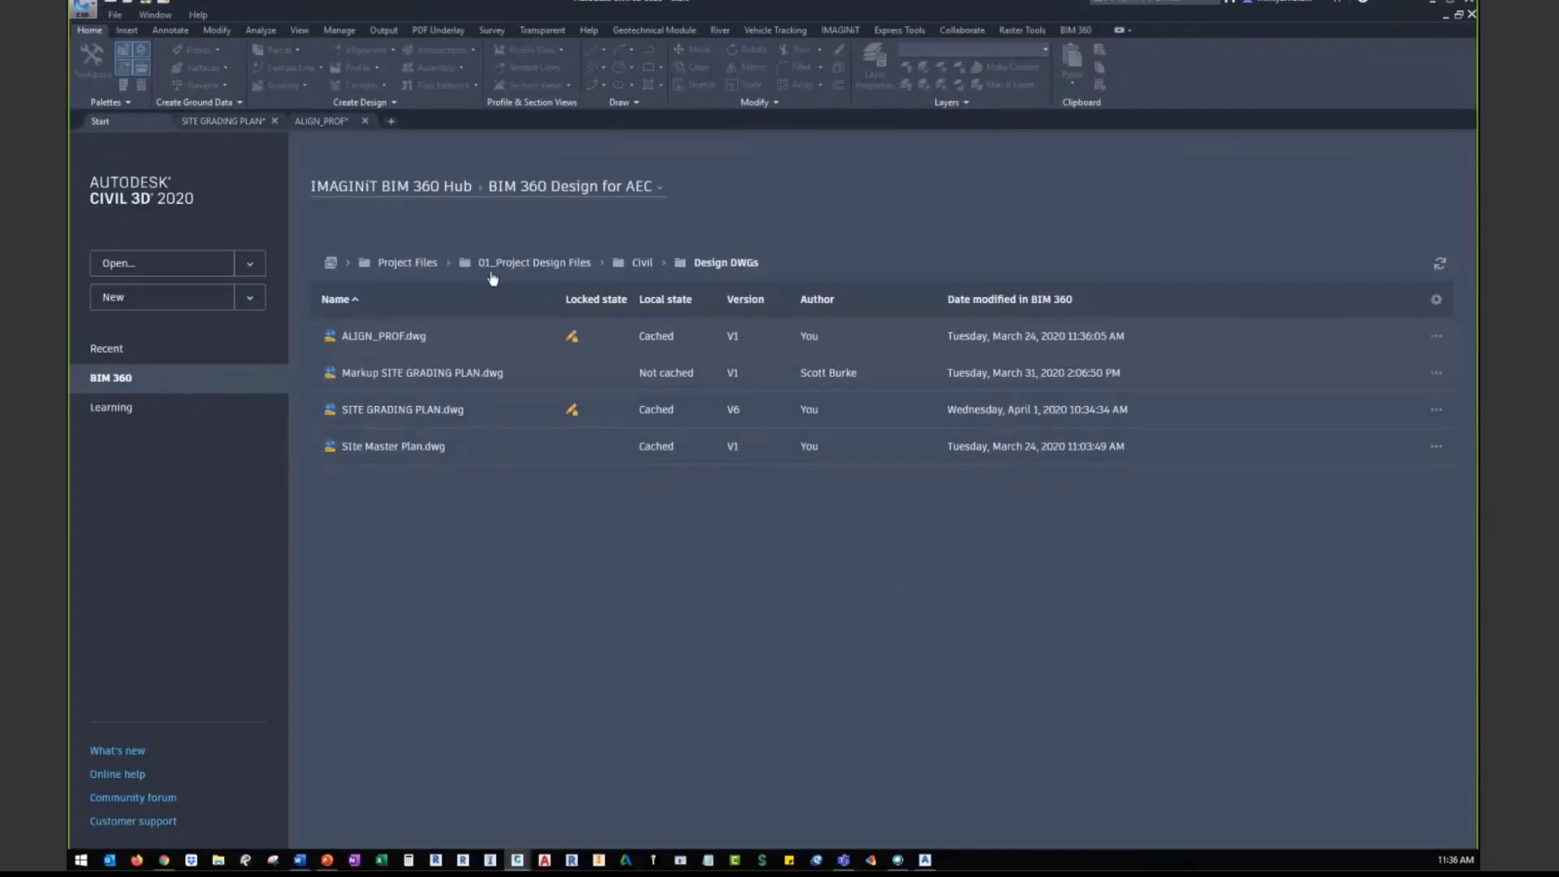
click(226, 124)
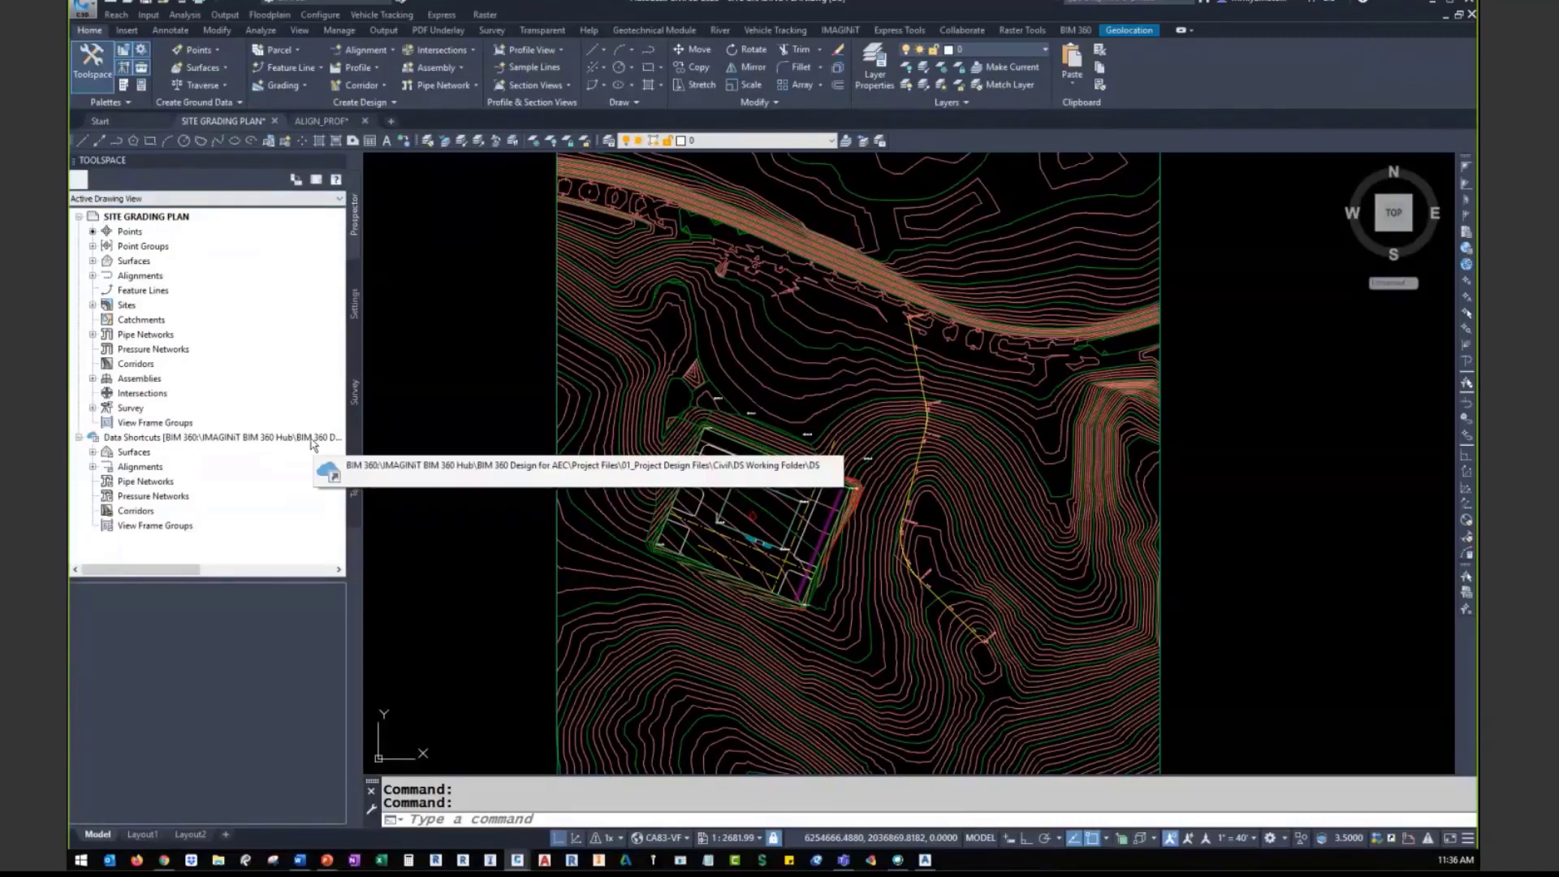
Start a new data shortcuts project folder with the use of a project template enabled, and cancel it
right_click(207, 440)
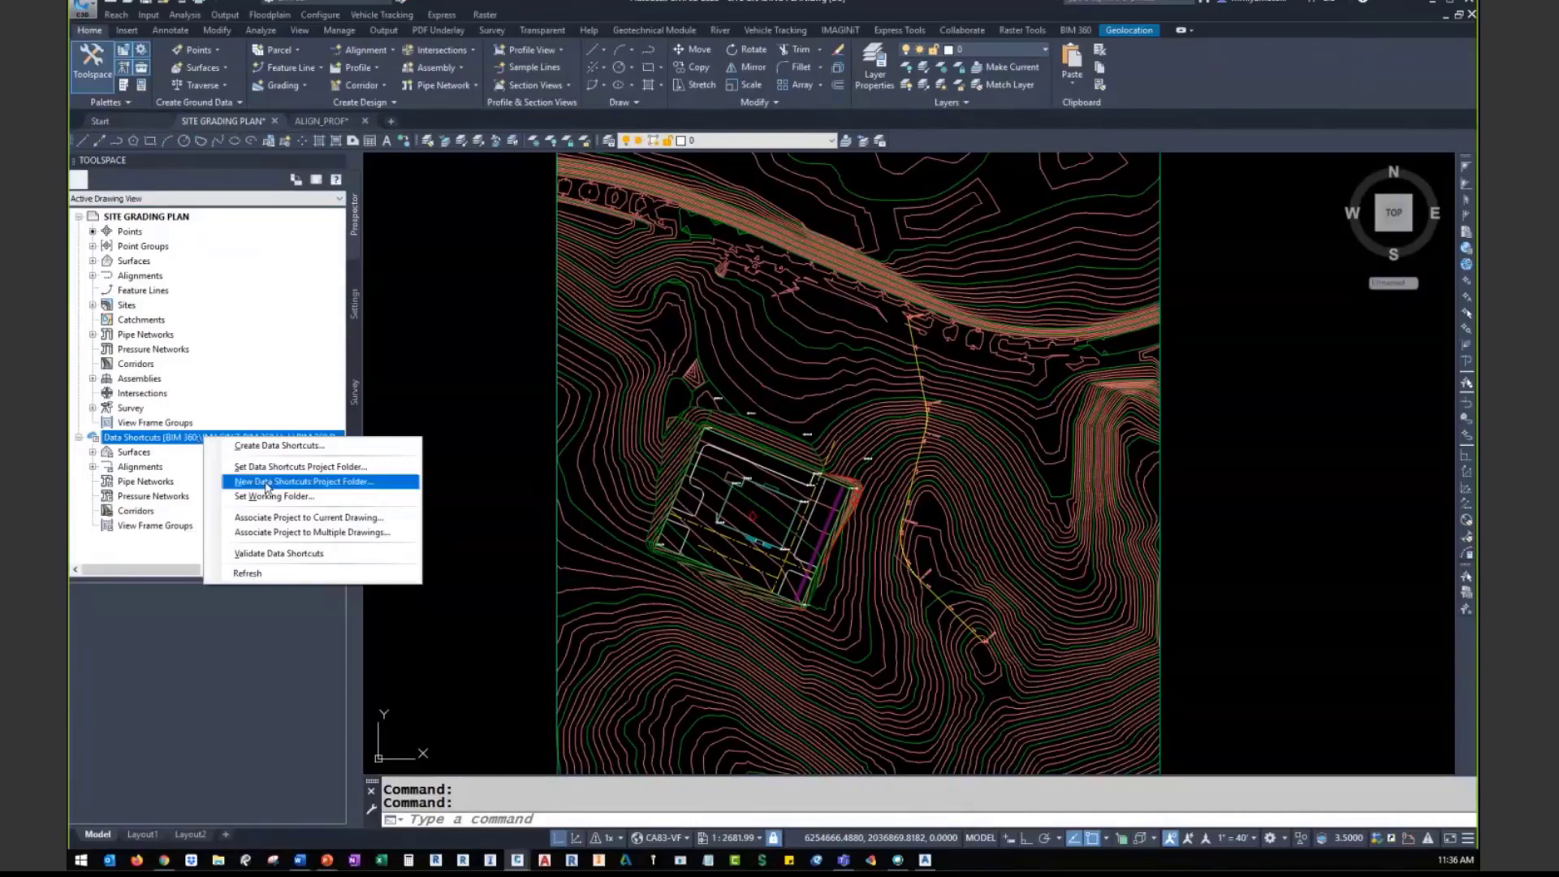
click(284, 482)
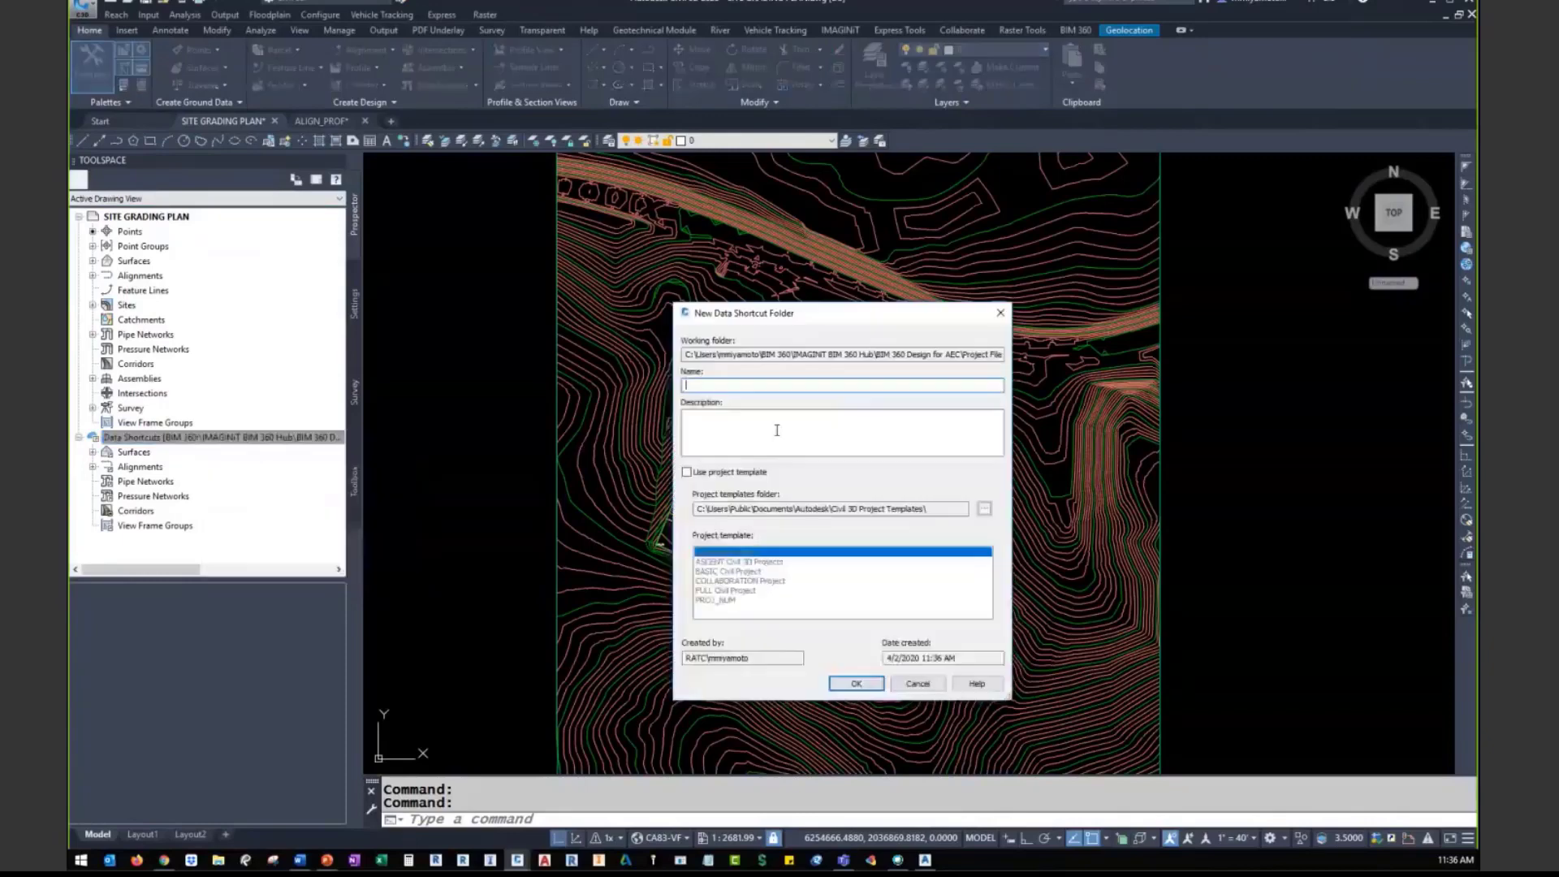
click(687, 473)
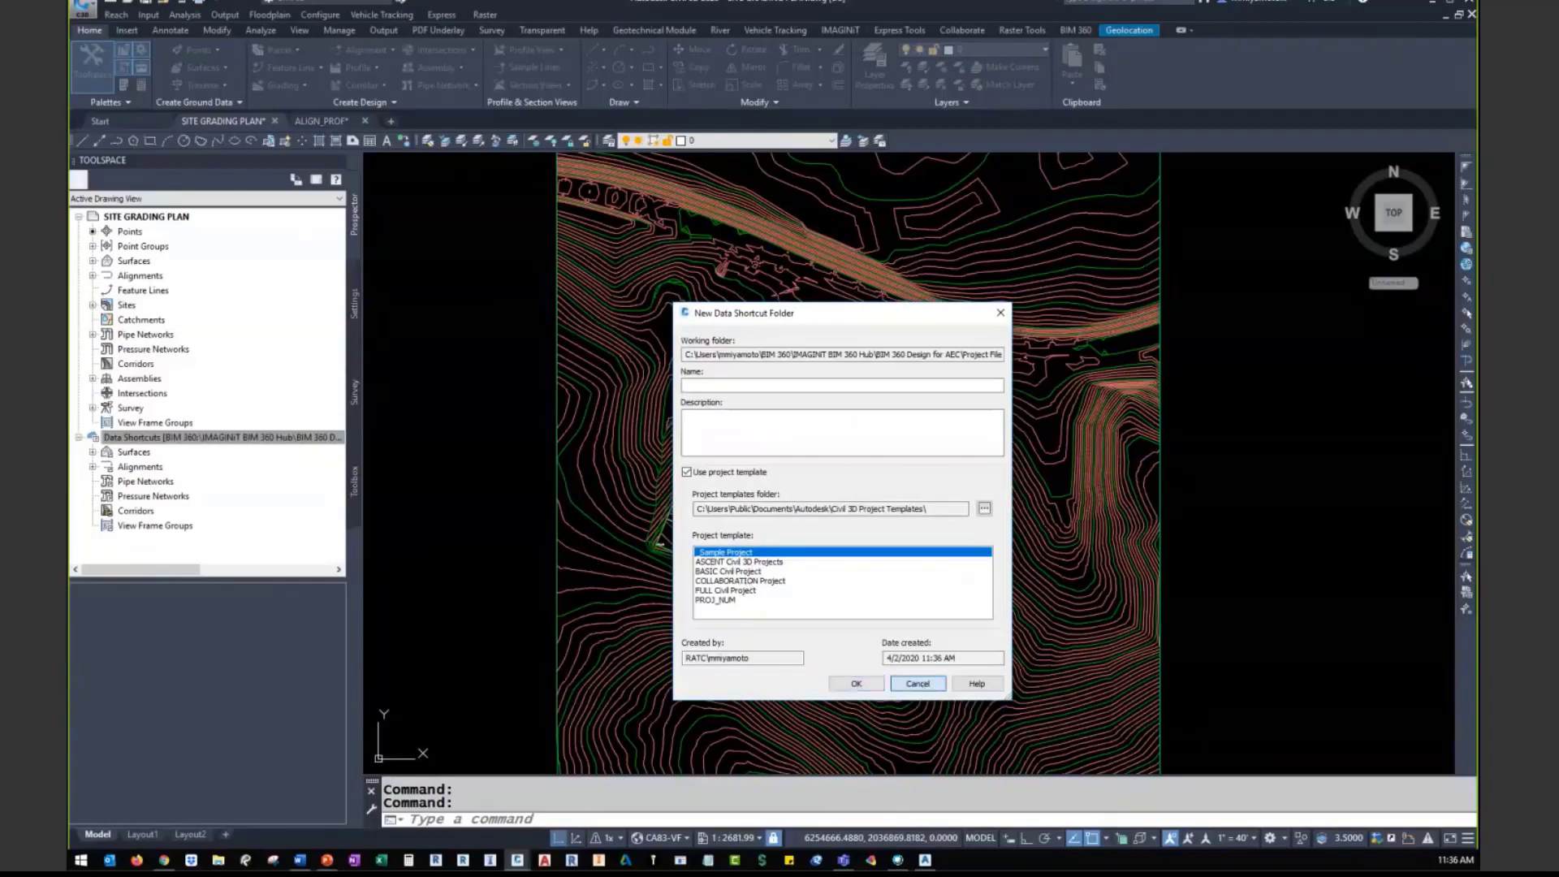
click(918, 683)
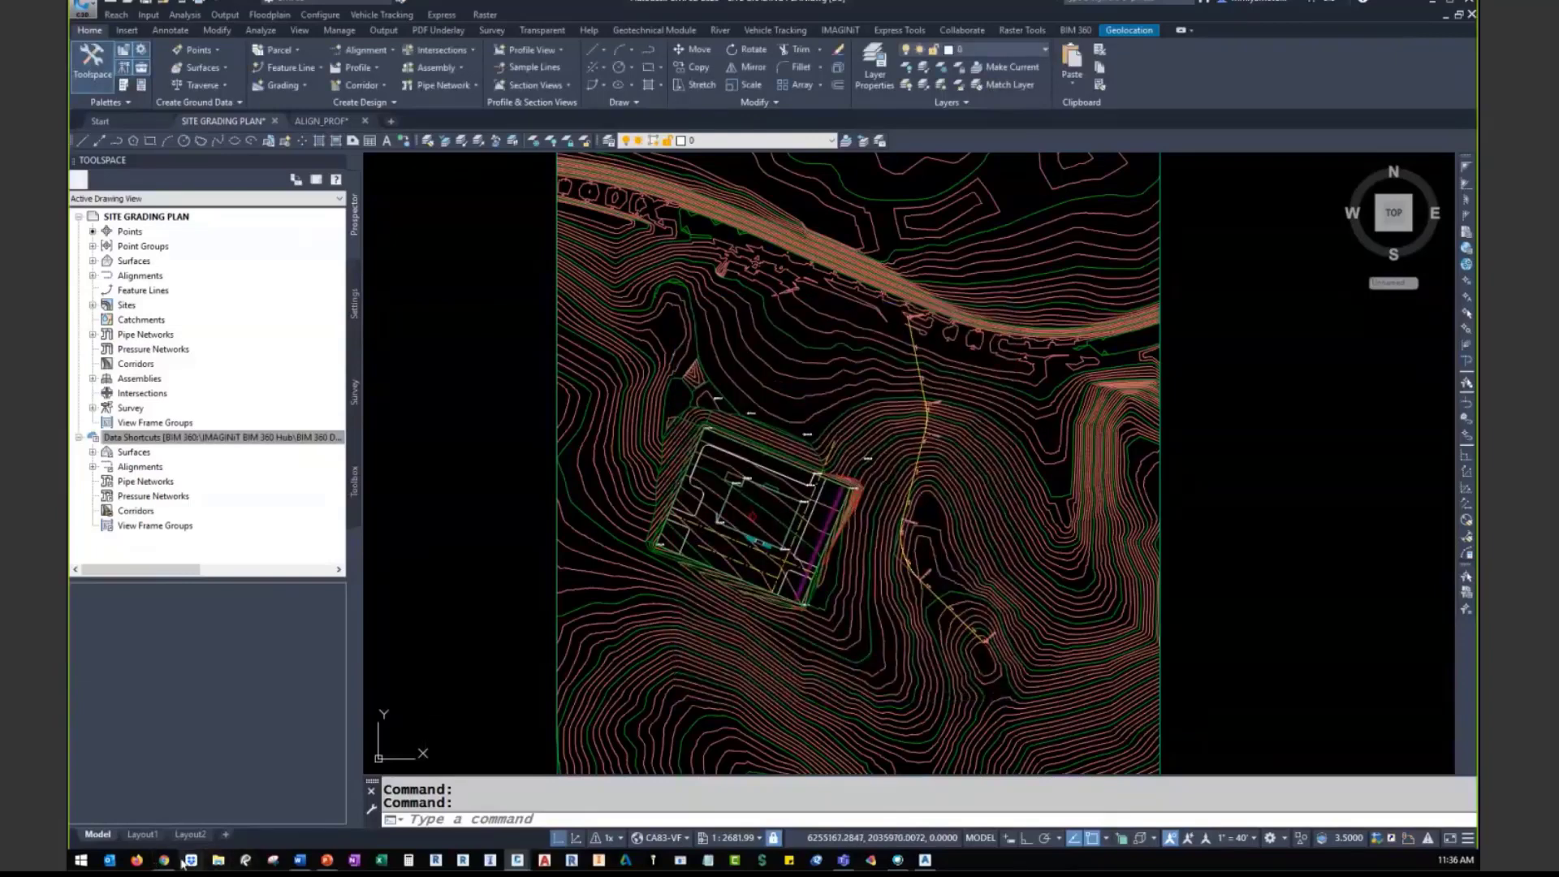
Return to BIM 360 Document Management in the browser and locate the open Civil 3D 2019 window
click(166, 860)
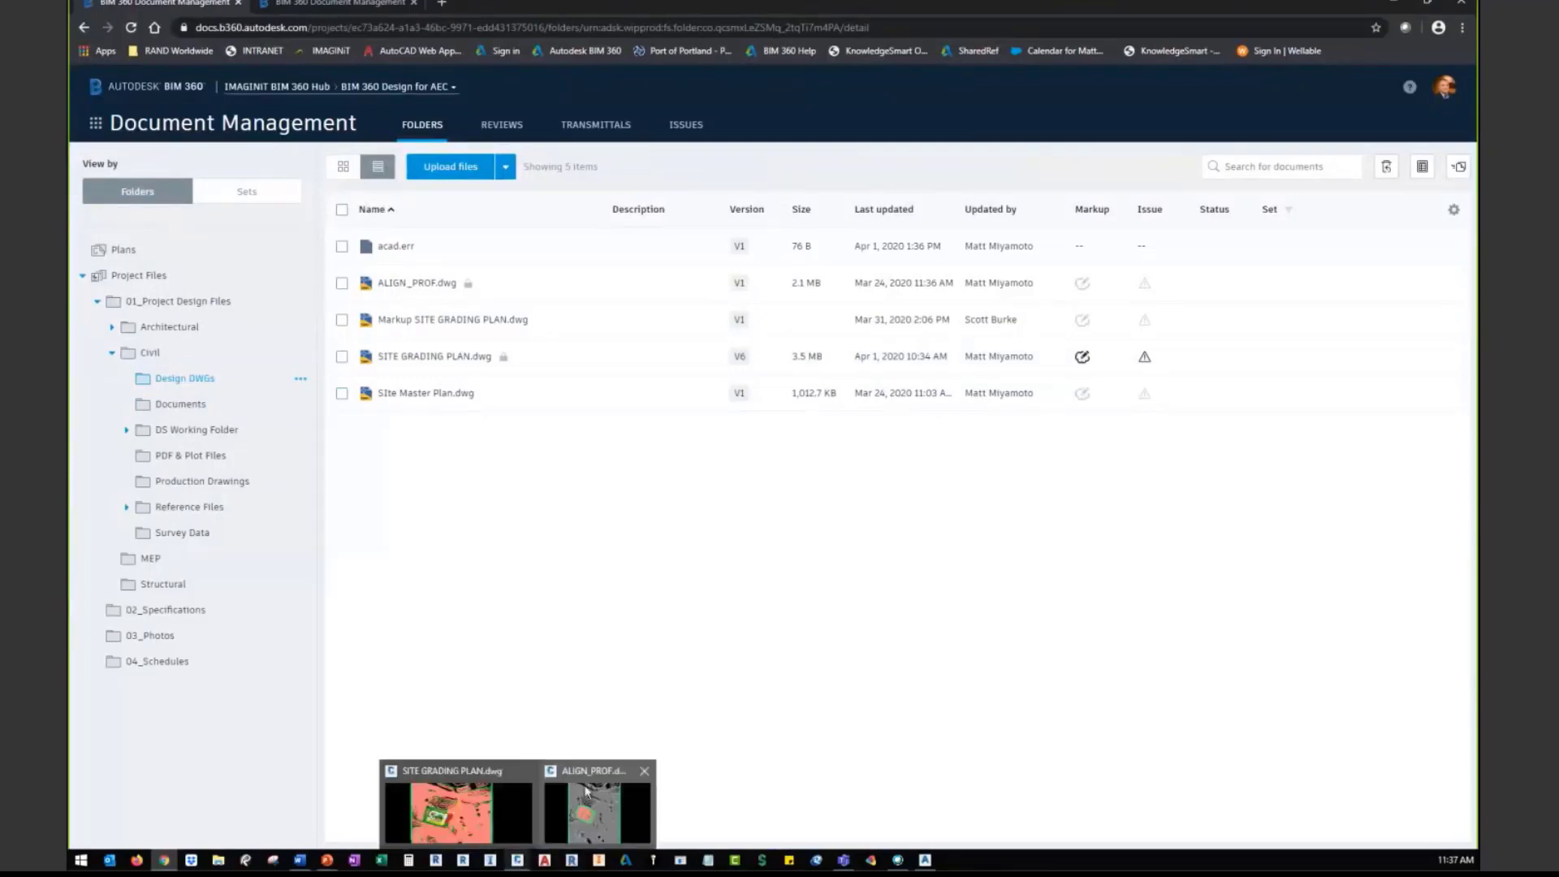
mouse_move(927, 863)
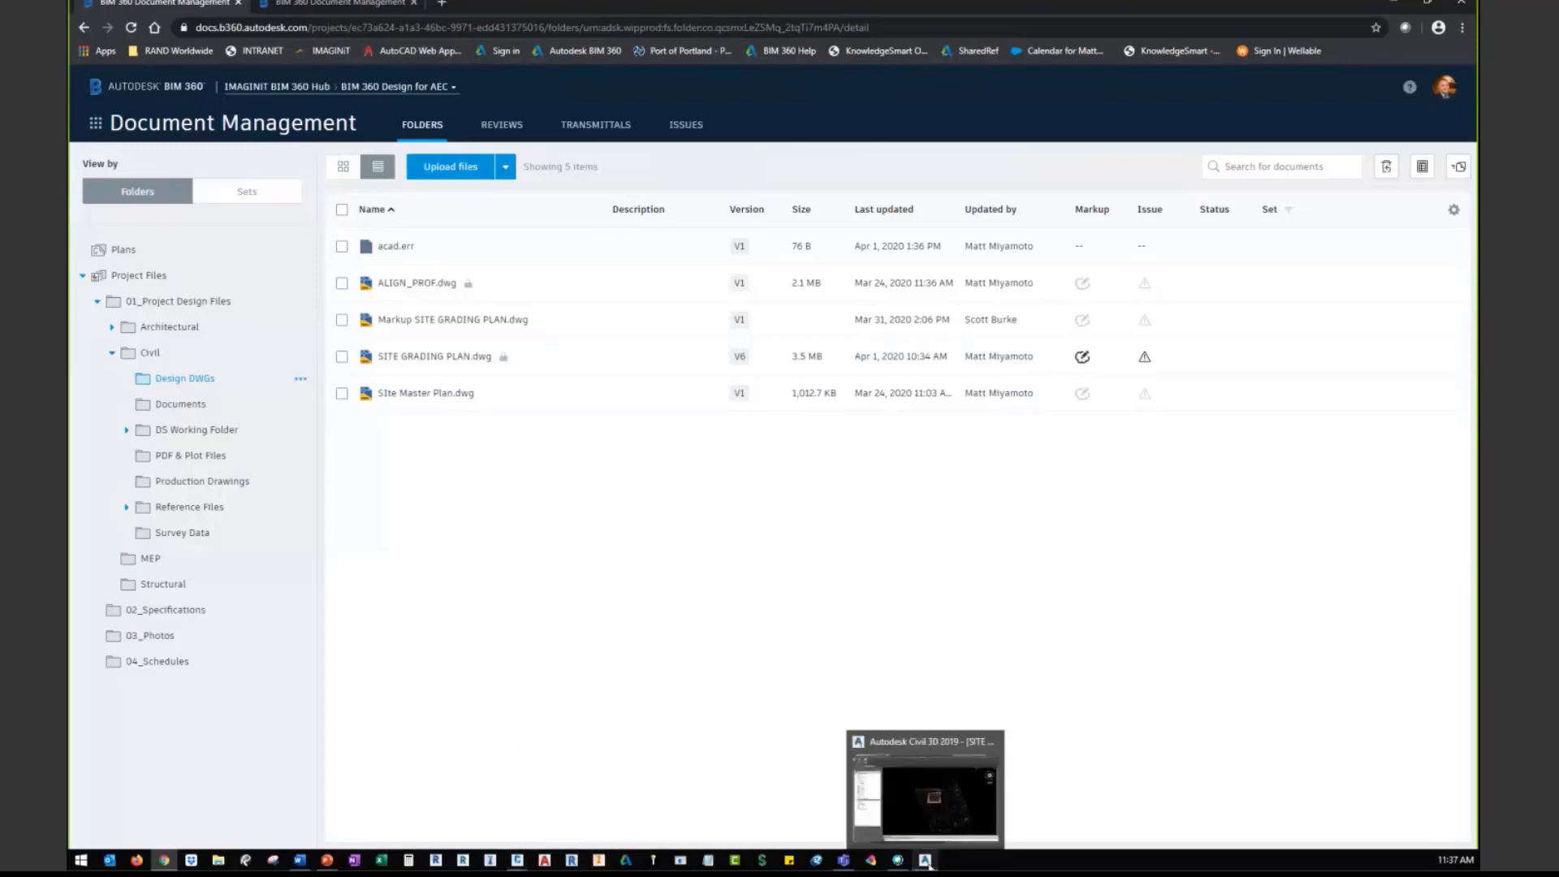